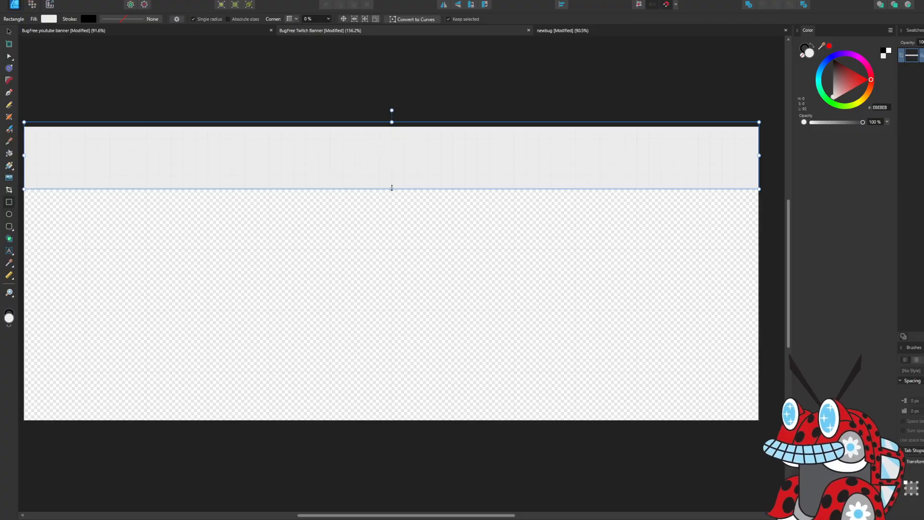
Set the rectangle's fill to white (FFFFFF) and stretch it down to the canvas's bottom edge.
mouse_move(392, 188)
mouse_down()
mouse_move(391, 221)
mouse_move(394, 192)
mouse_up()
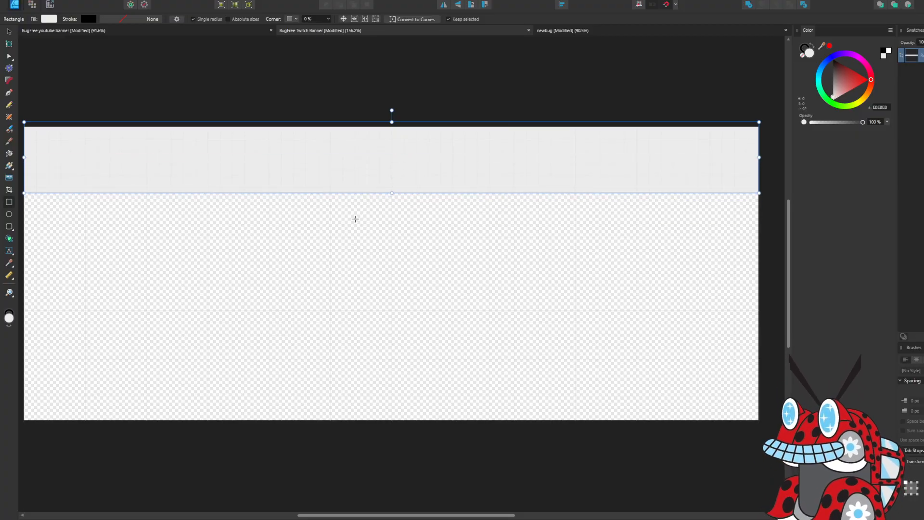
key(v)
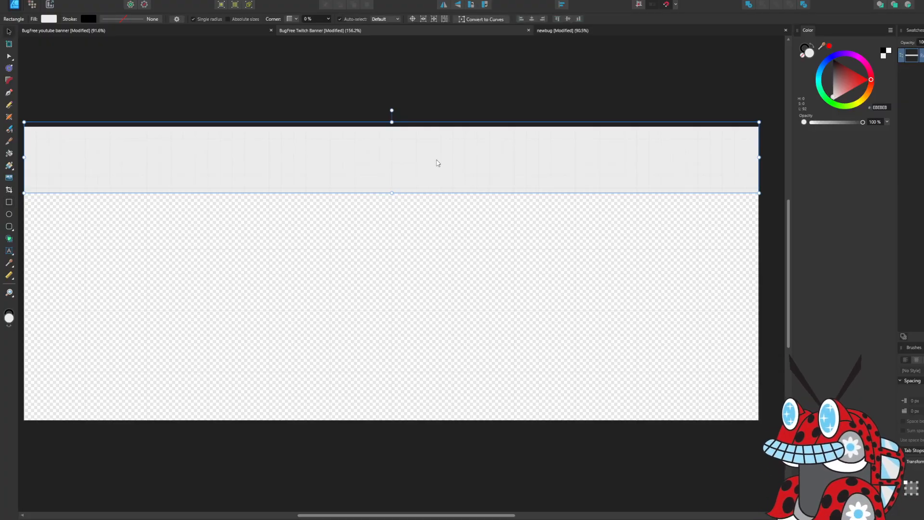
drag(827, 95, 821, 119)
drag(392, 192, 388, 421)
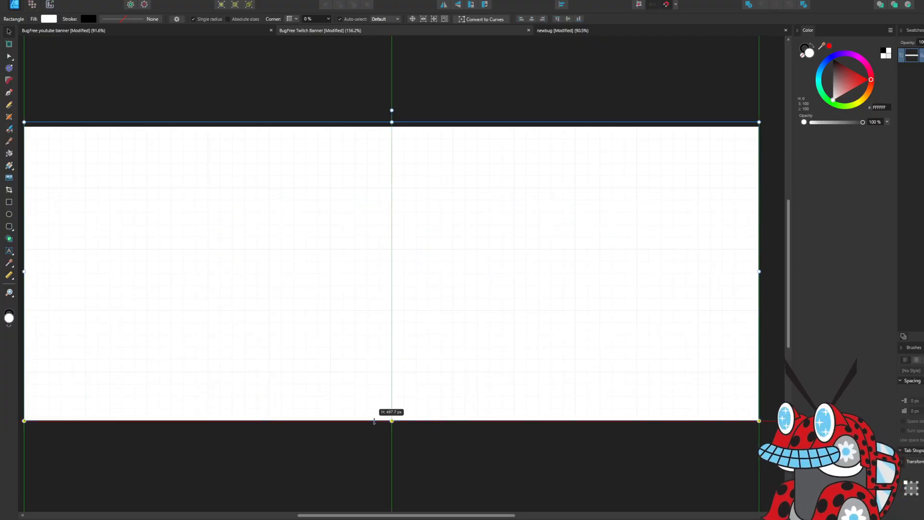
Extend the white rectangle slightly beyond the canvas on all four sides and deselect it.
drag(759, 272, 770, 271)
drag(397, 121, 397, 110)
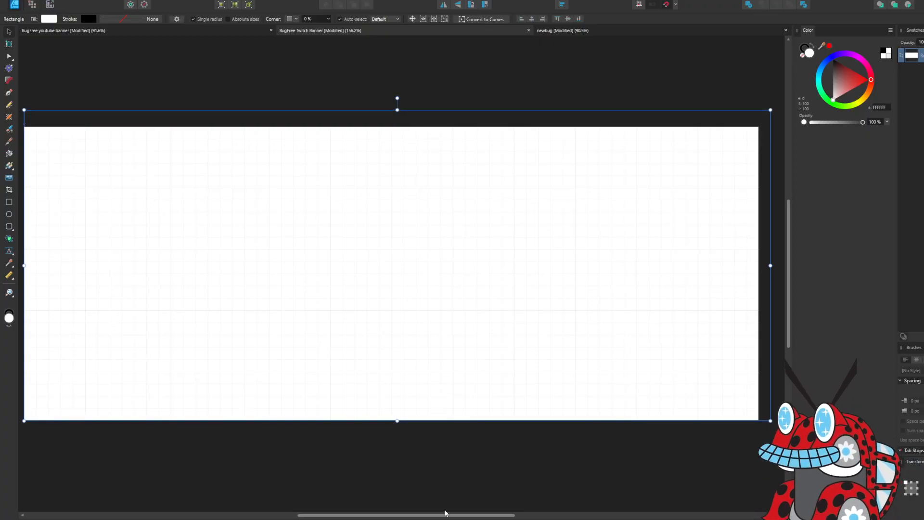
drag(444, 514, 407, 514)
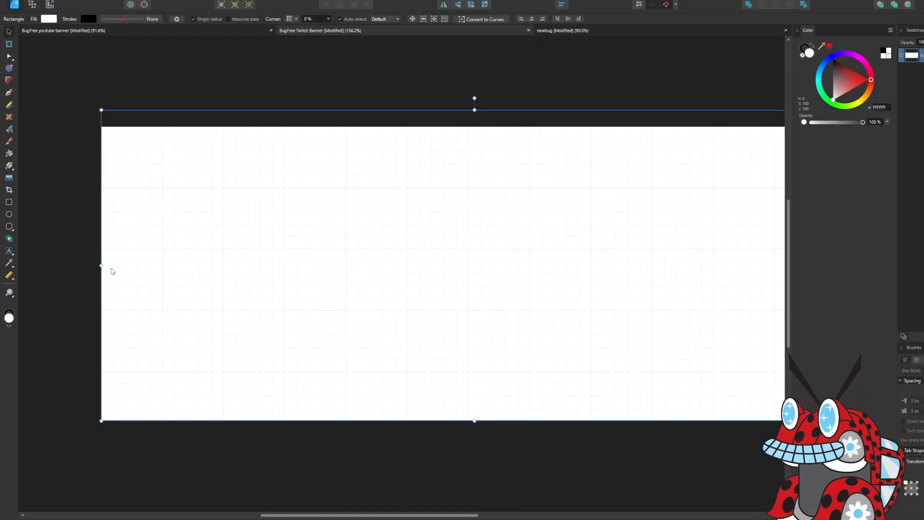
drag(101, 265, 83, 265)
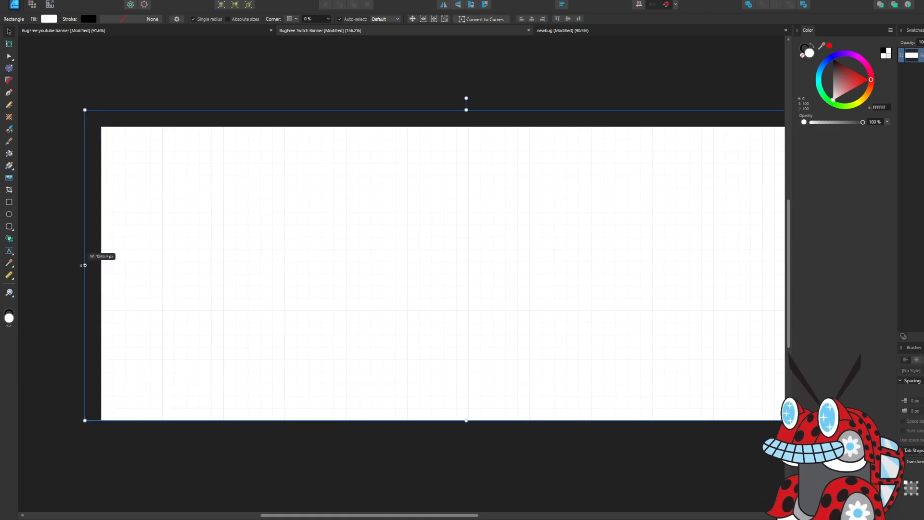
mouse_move(466, 420)
mouse_down()
mouse_move(465, 442)
mouse_move(466, 433)
mouse_up()
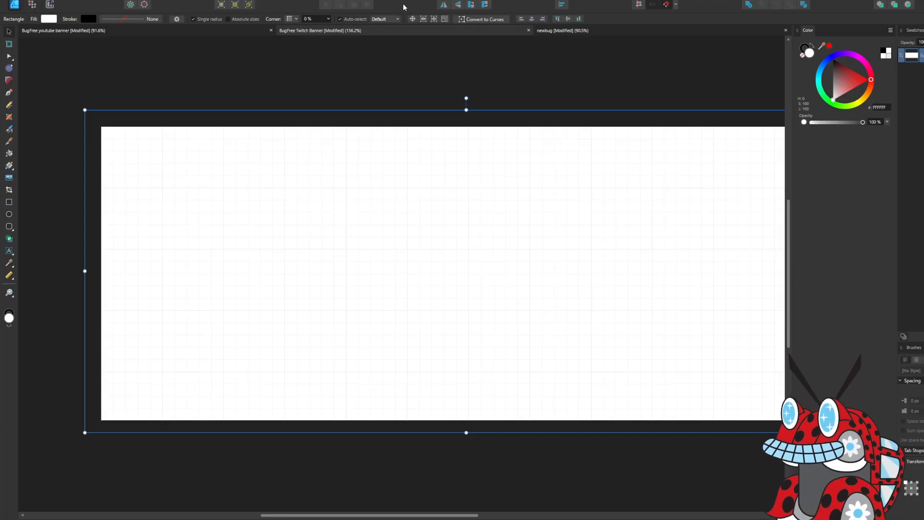
click(545, 86)
click(490, 404)
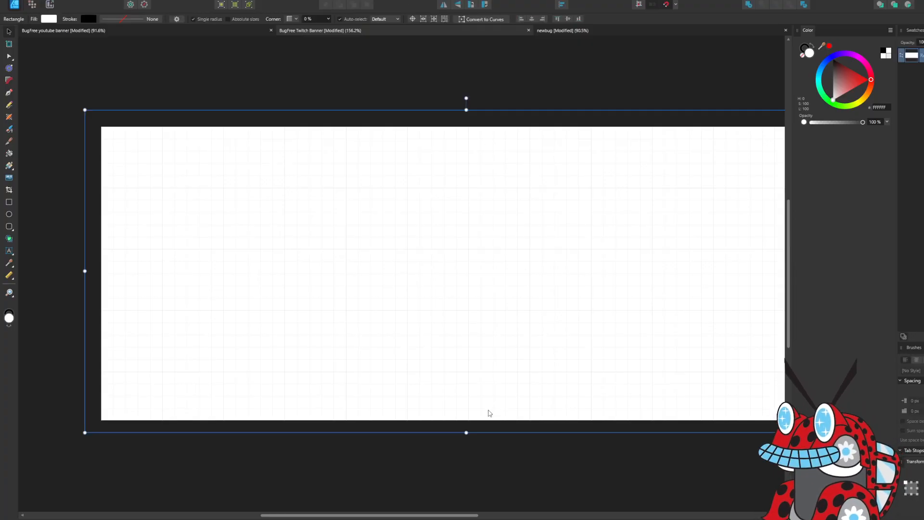
drag(467, 432, 490, 436)
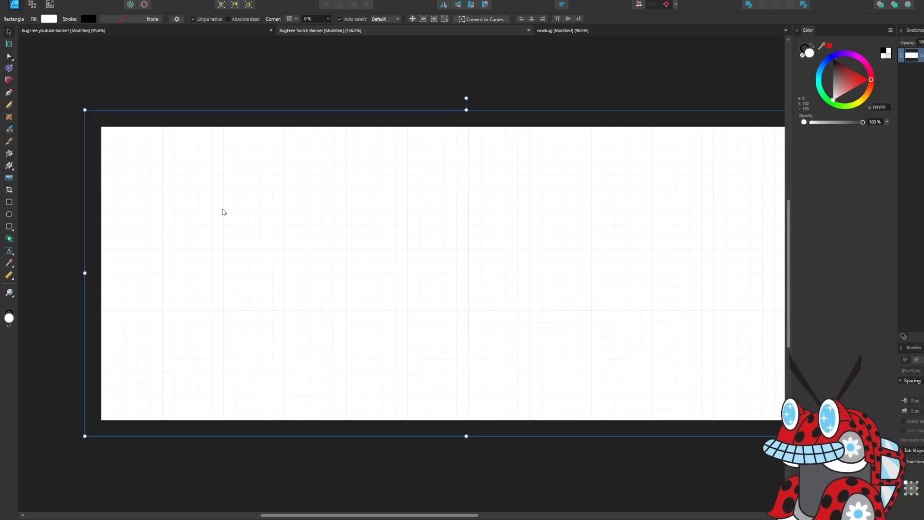
click(159, 69)
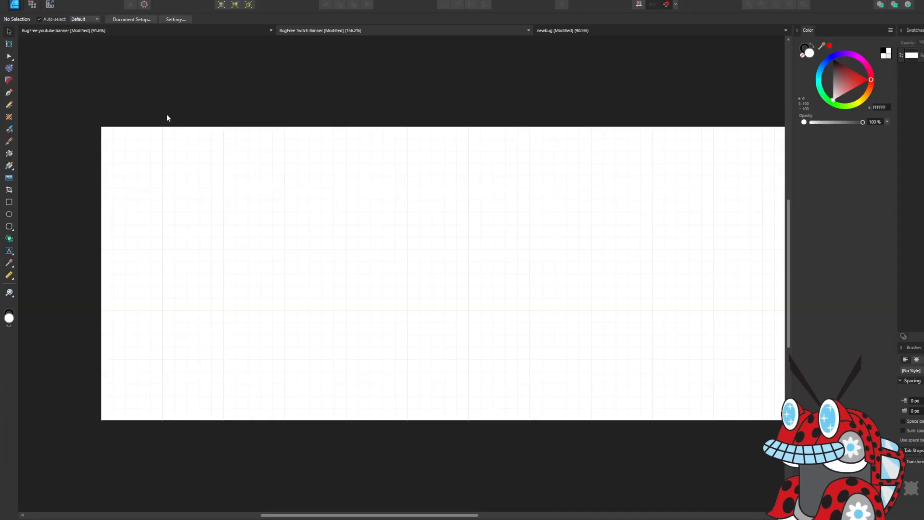
Review the snapping settings.
drag(460, 515, 421, 467)
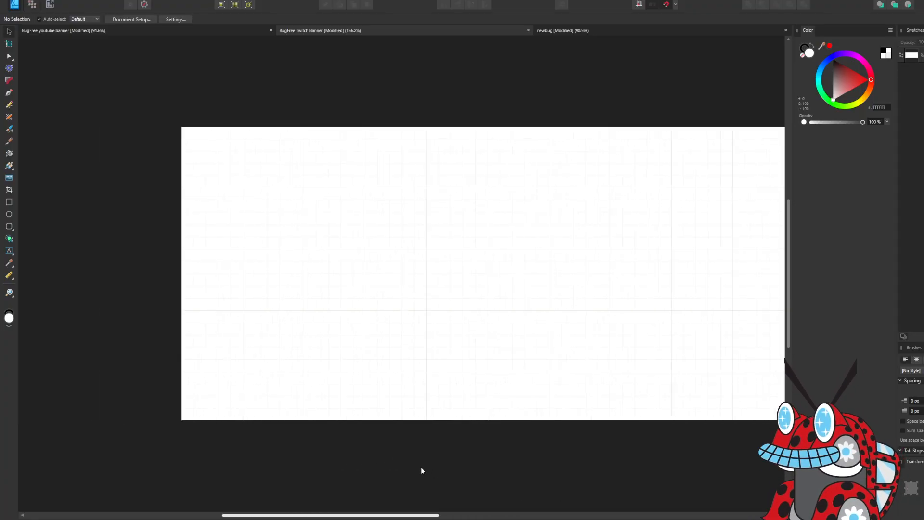
drag(416, 515, 474, 514)
click(122, 1)
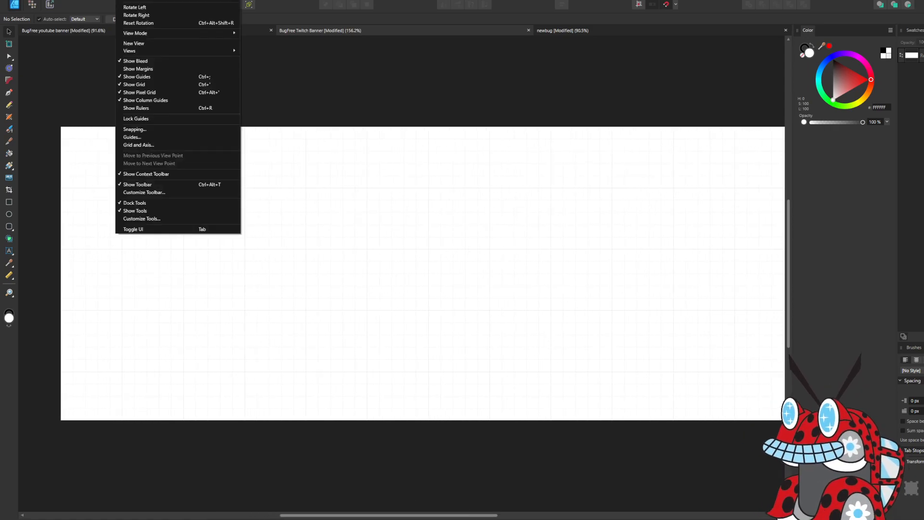
click(164, 129)
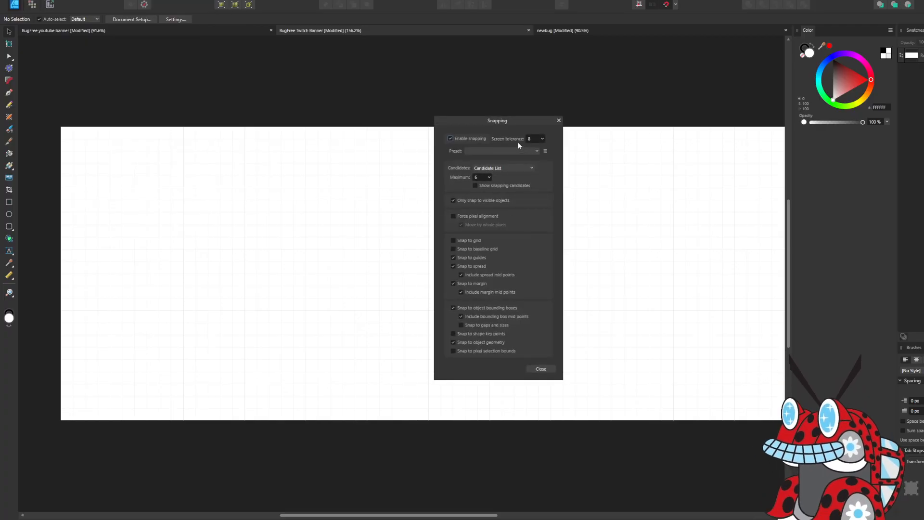
click(548, 368)
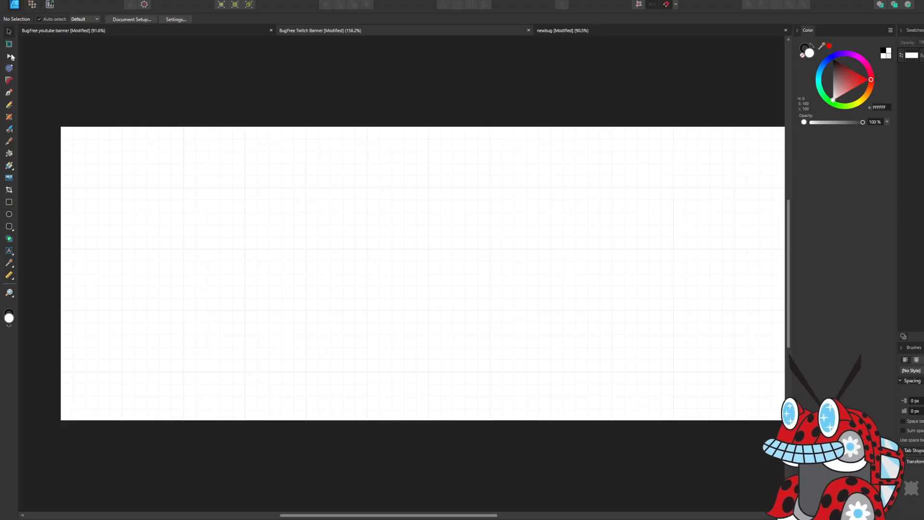
Try to draw a rounded rectangle with 25% corners over one grid square in the canvas's upper-left area, and undo it.
click(9, 226)
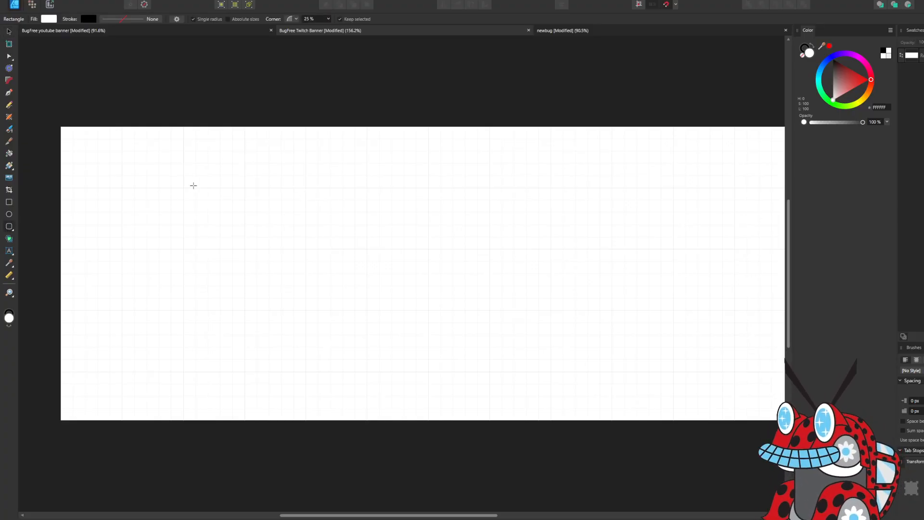
drag(120, 188, 186, 249)
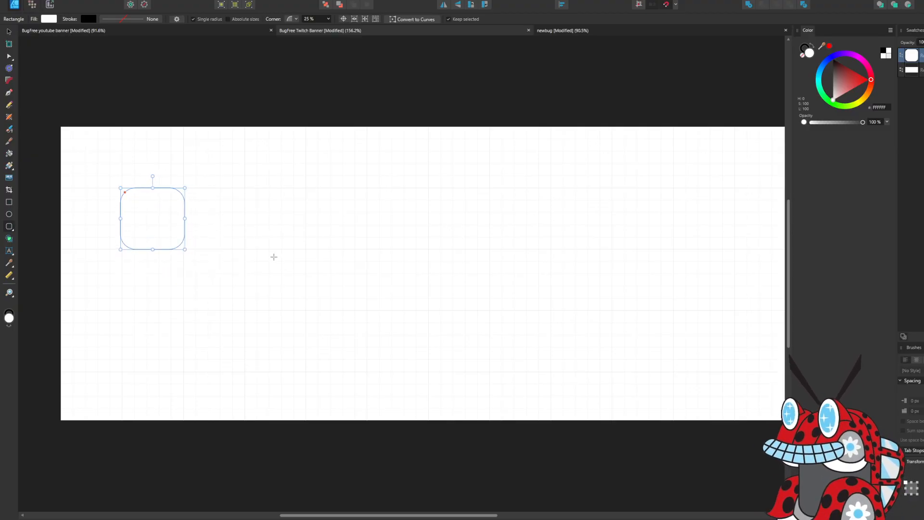
key(ctrl+z)
key(ctrl+z)
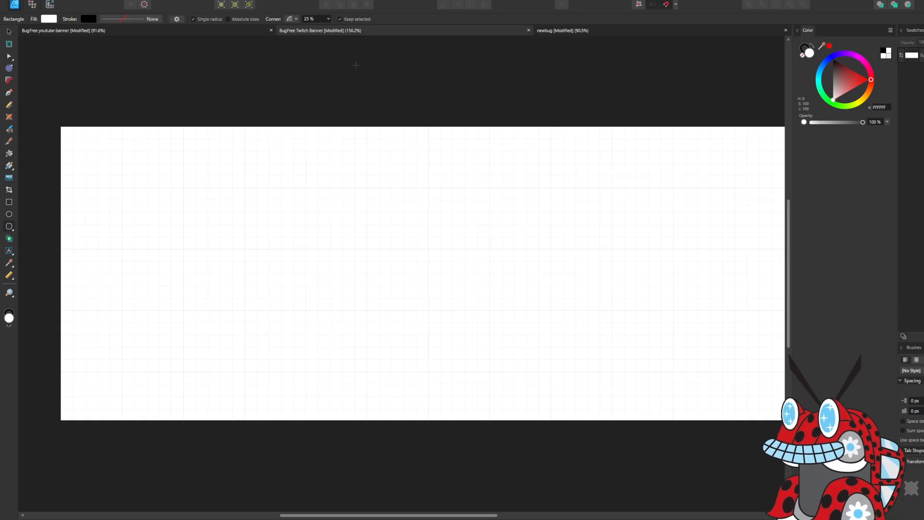
Review the guides settings.
click(124, 1)
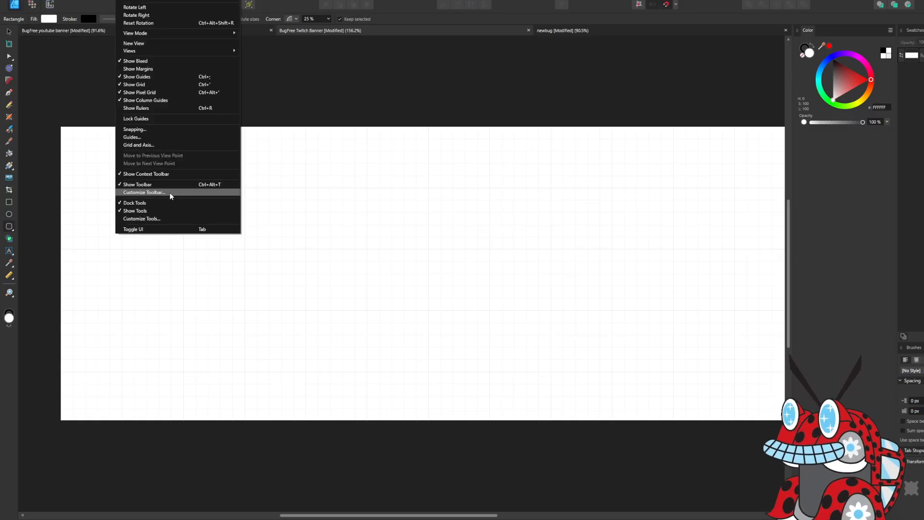
click(143, 137)
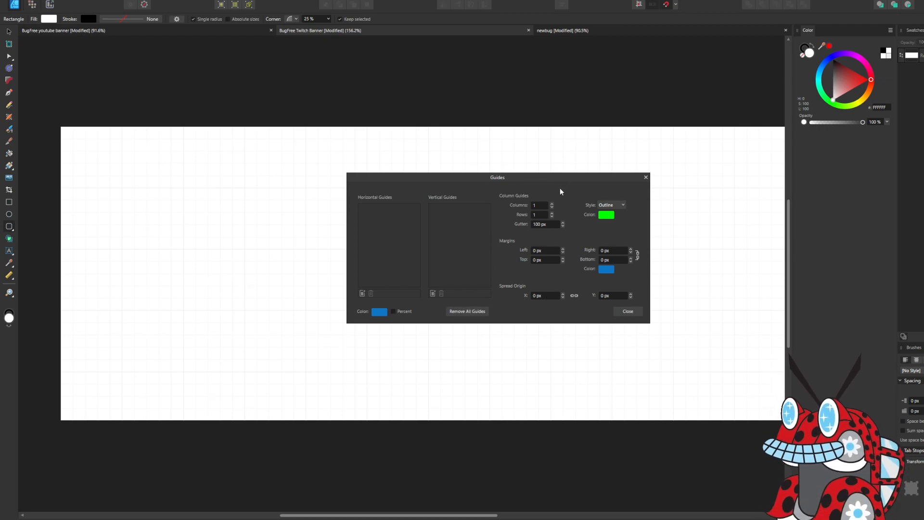
click(630, 312)
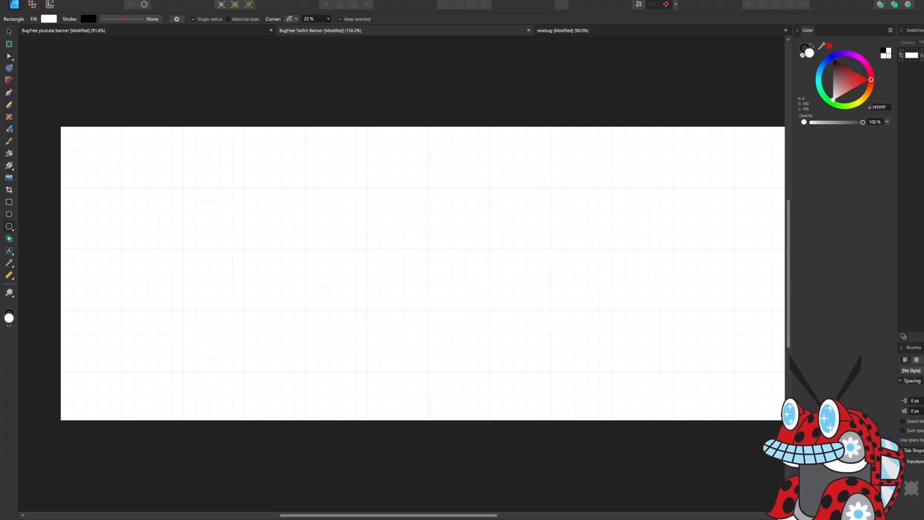
Enable Snap to grid in the snapping settings.
click(123, 1)
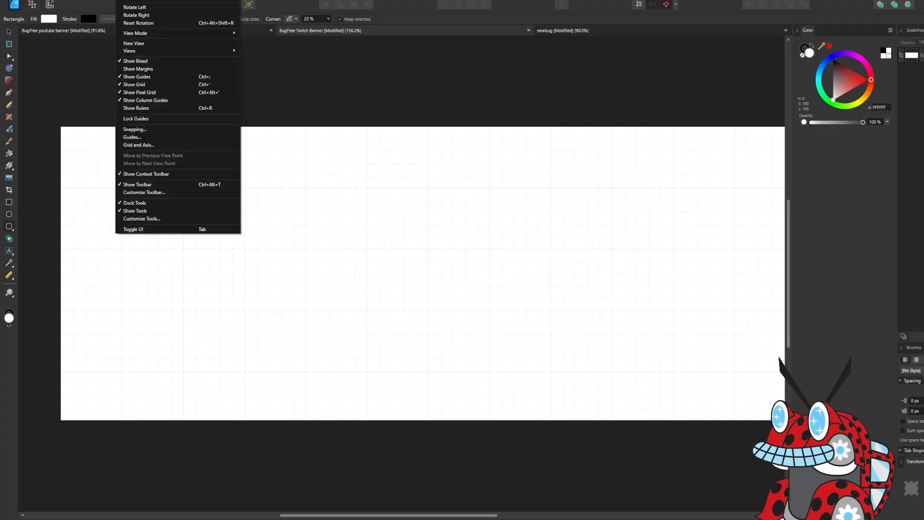
click(171, 129)
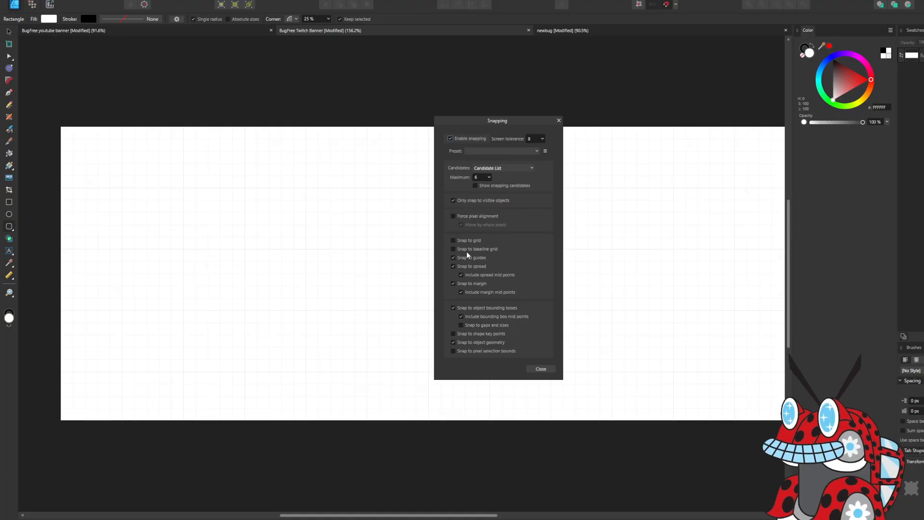
click(453, 240)
Test grid snapping by drawing rounded rectangles over grid squares, and undo each one.
drag(190, 185, 245, 249)
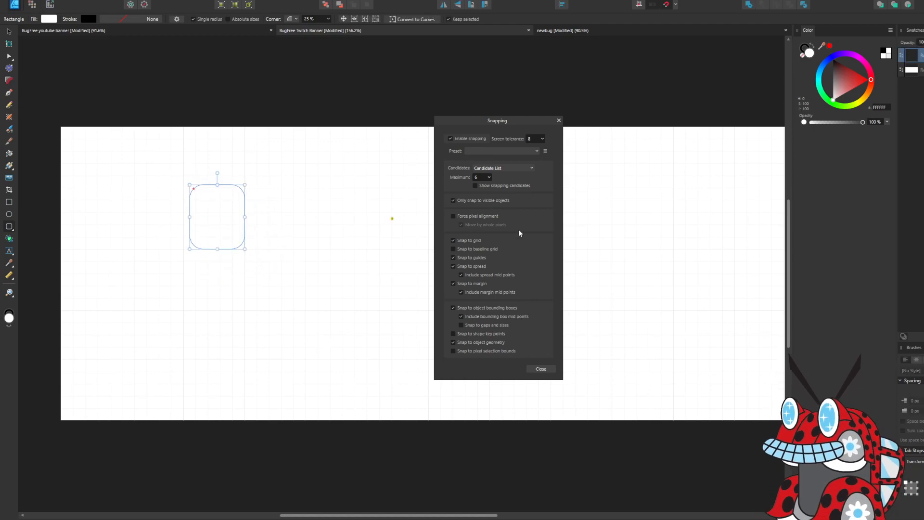
click(542, 370)
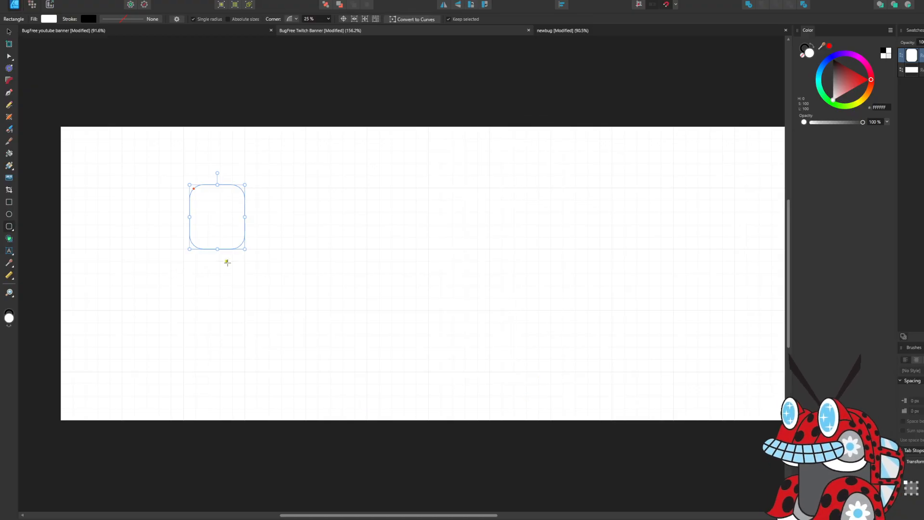
key(ctrl+z)
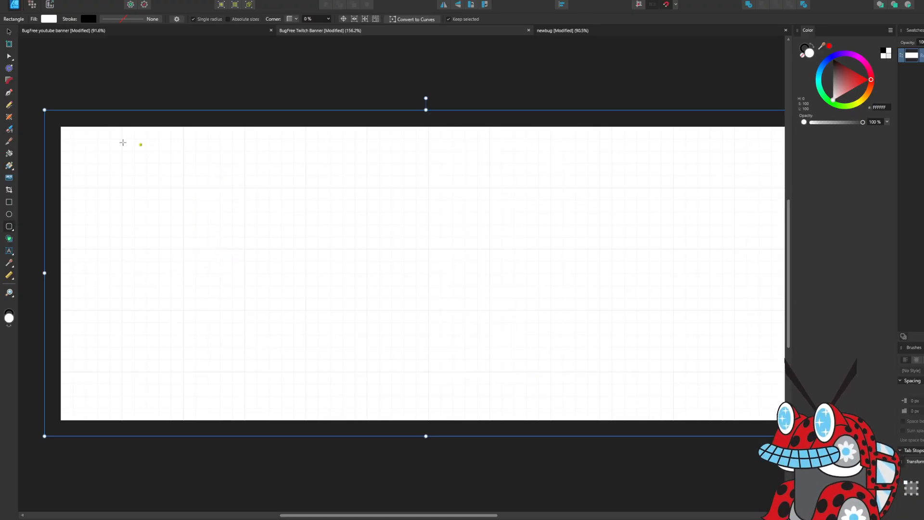
drag(122, 187, 183, 249)
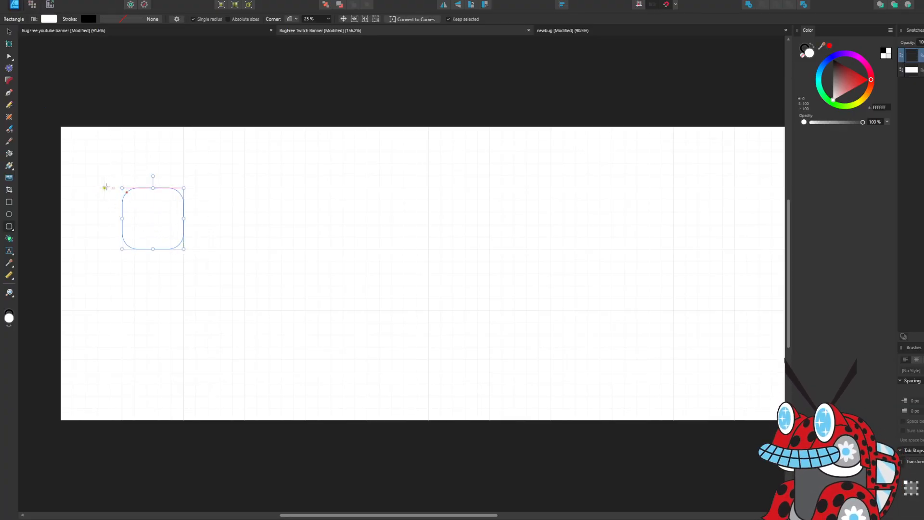
key(ctrl+z)
key(ctrl+z)
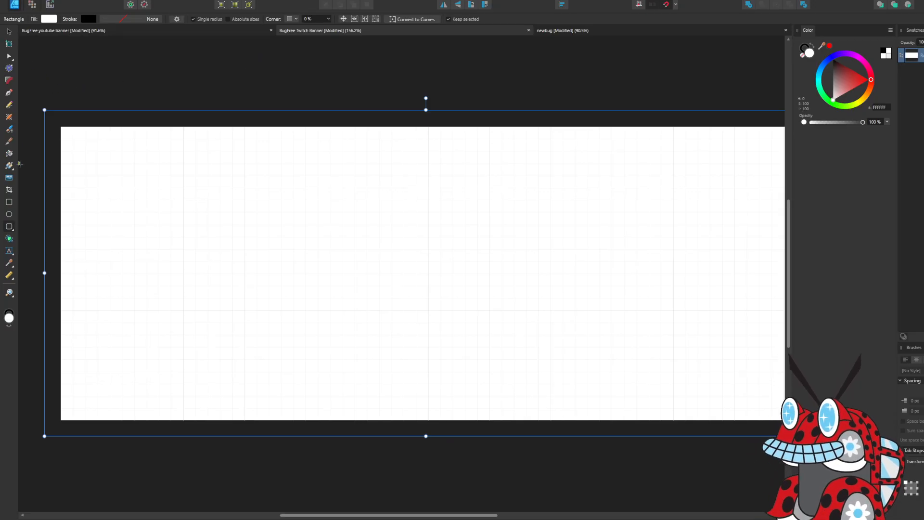
Draw a second white rectangle covering the whole canvas and reaching slightly past its edges.
click(9, 201)
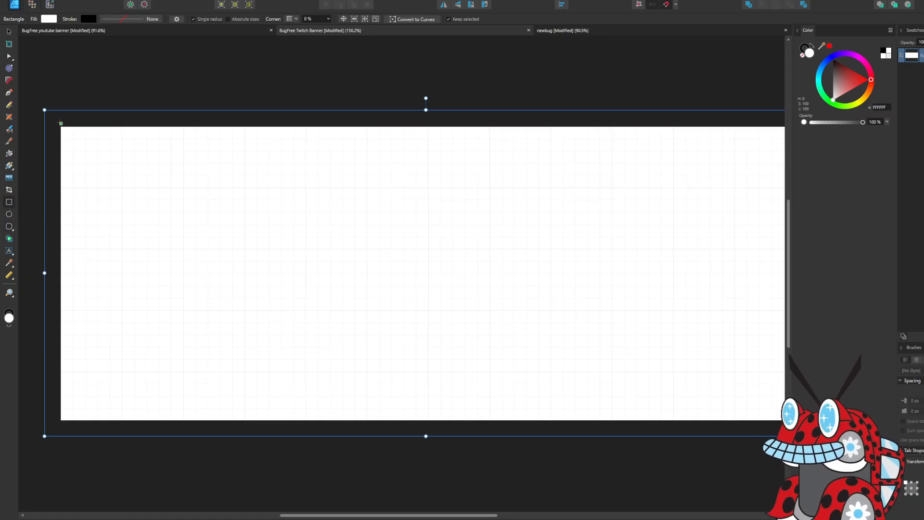
drag(55, 120, 707, 427)
drag(508, 515, 422, 514)
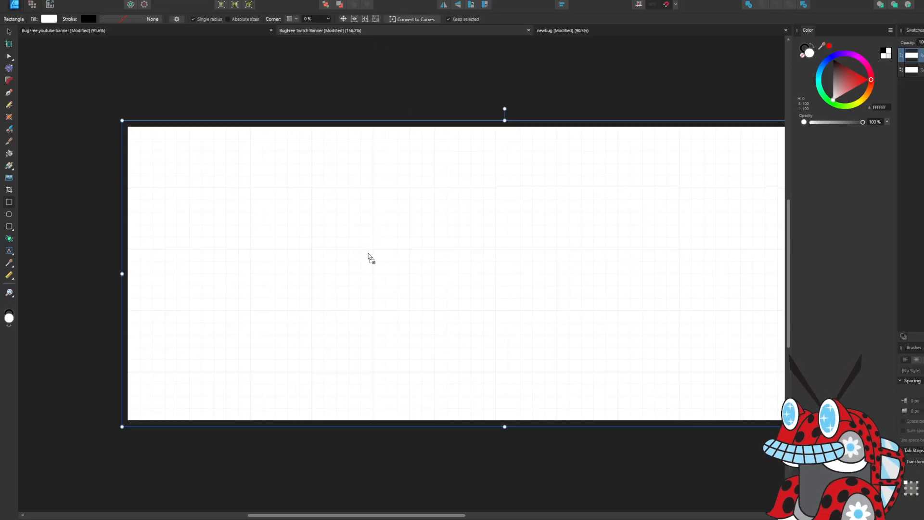
Paste the copied ladybug character image and scale it down to about 59%.
key(ctrl+v)
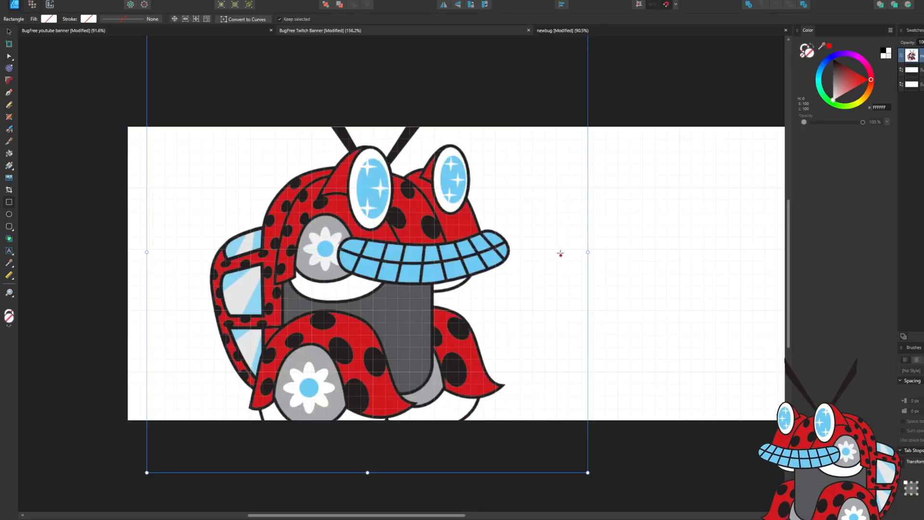
scroll(556, 253, up, 1)
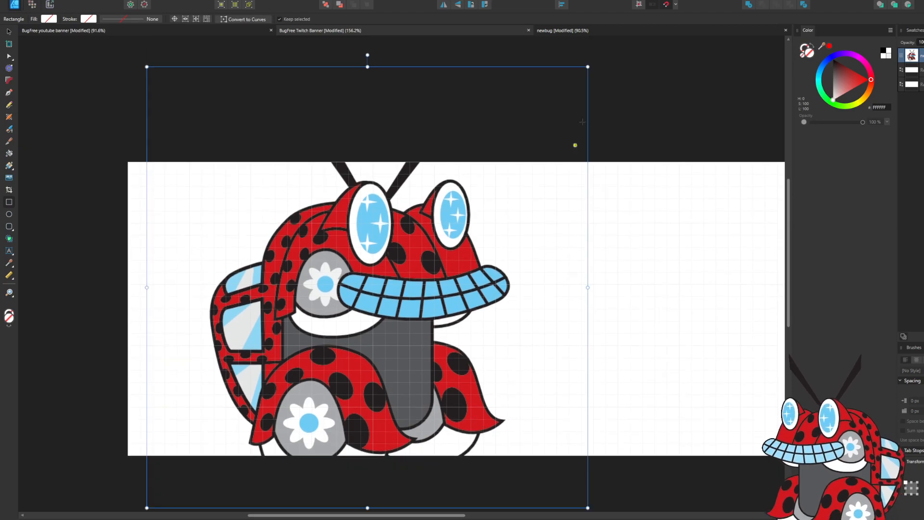
mouse_move(588, 65)
mouse_down()
mouse_move(430, 309)
mouse_move(437, 326)
mouse_move(465, 304)
mouse_up()
drag(244, 431, 268, 370)
key(ctrl+z)
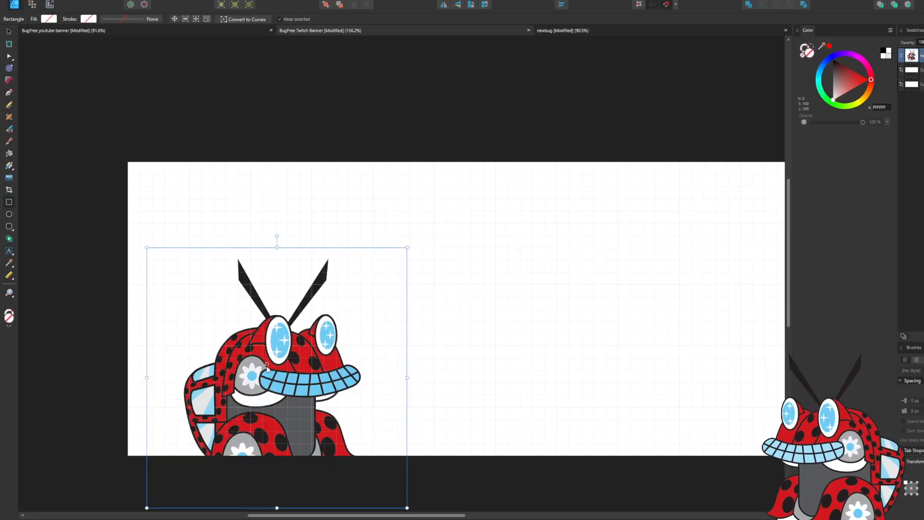
Move the ladybug image to the middle of the Twitch banner so it fits fully inside the canvas.
key(v)
drag(270, 405, 486, 335)
scroll(481, 332, down, 3)
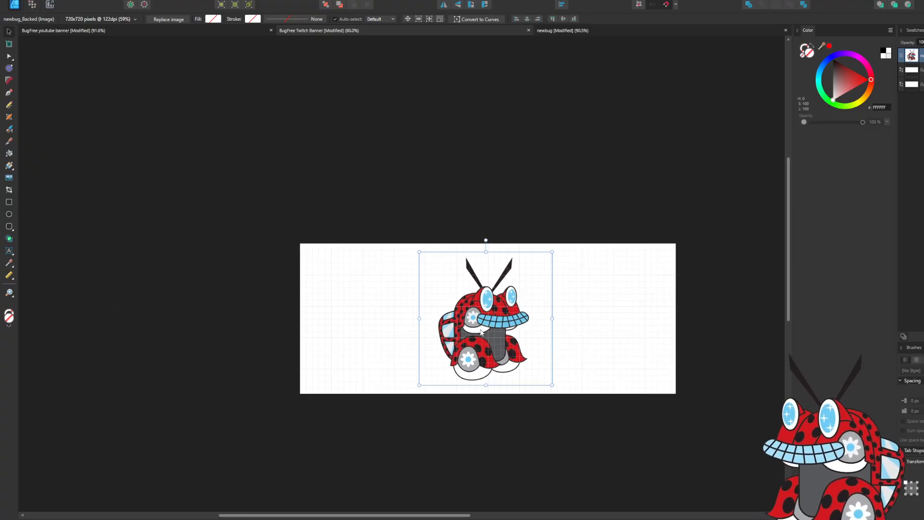
scroll(670, 364, left, 4)
scroll(671, 361, right, 8)
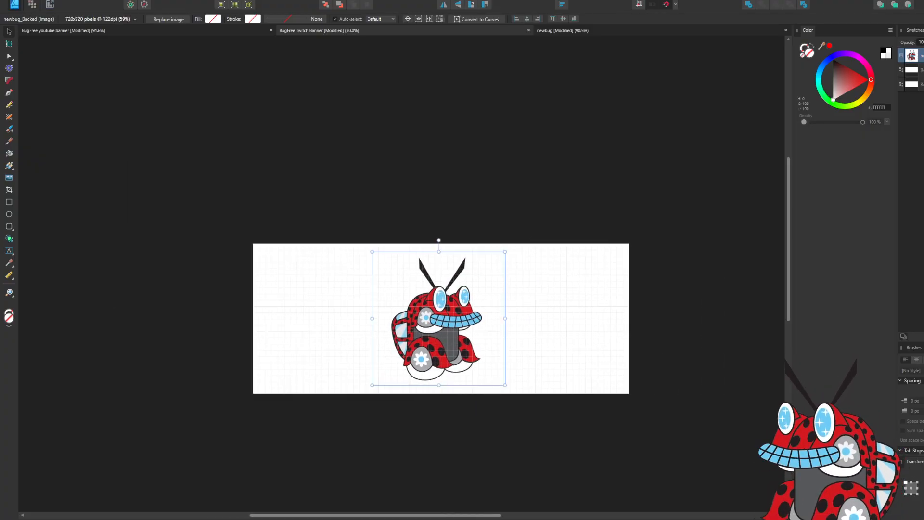
Switch to the BugFree youtube banner document.
click(79, 31)
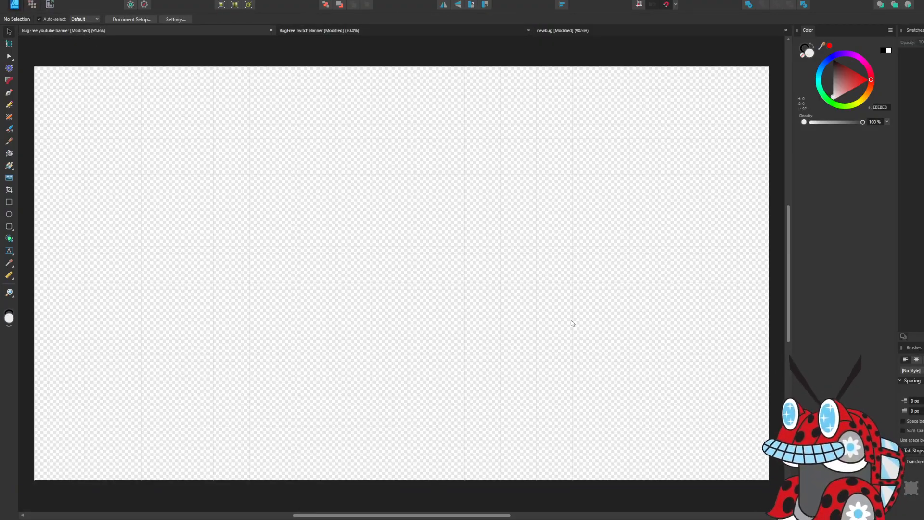
Draw a rectangle covering the whole YouTube banner canvas and slightly past its edges, and fill it with white FFFFFF.
scroll(572, 323, down, 2)
scroll(571, 322, up, 1)
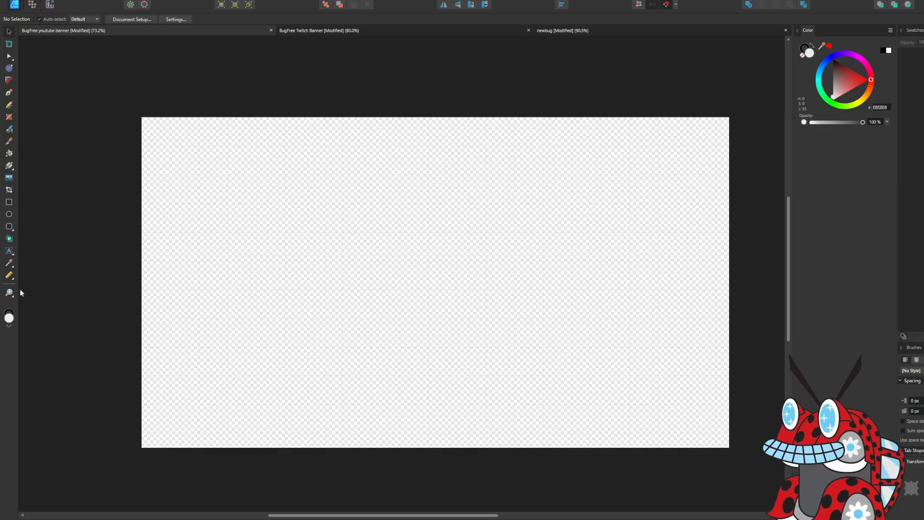
click(9, 203)
drag(124, 109, 744, 458)
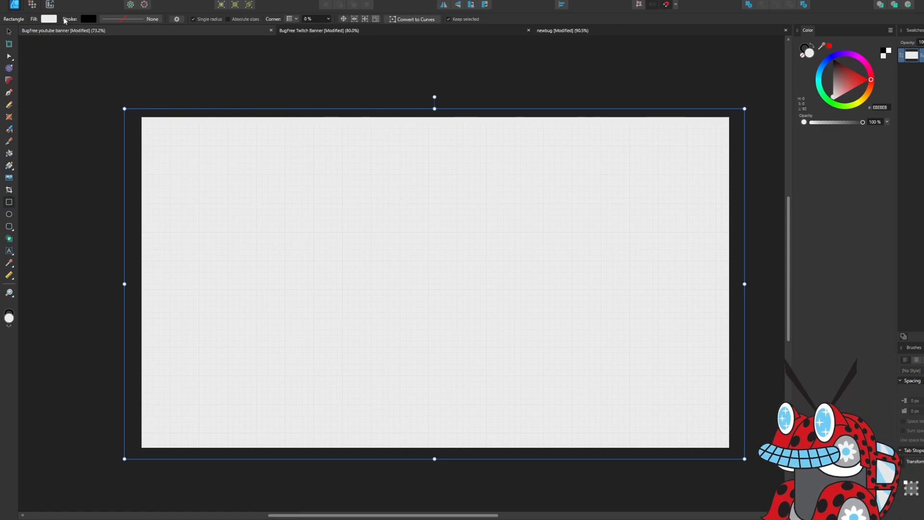
click(832, 100)
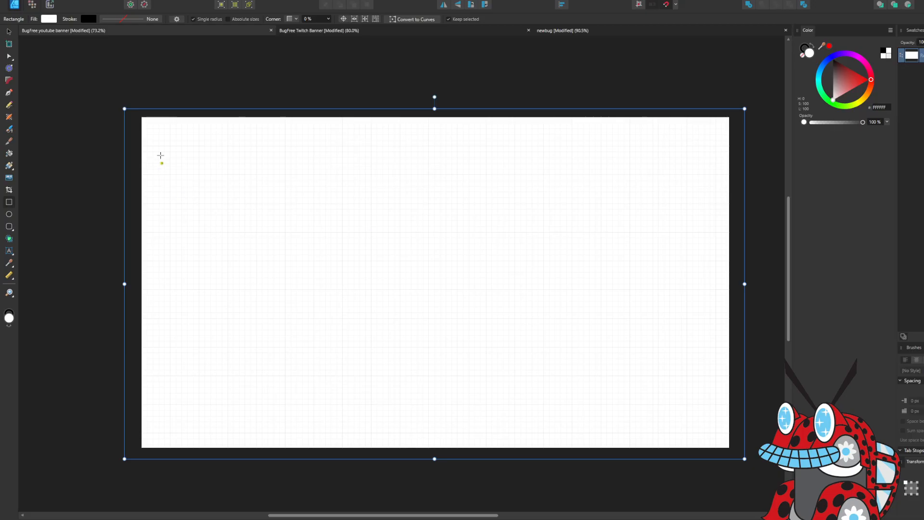
click(342, 31)
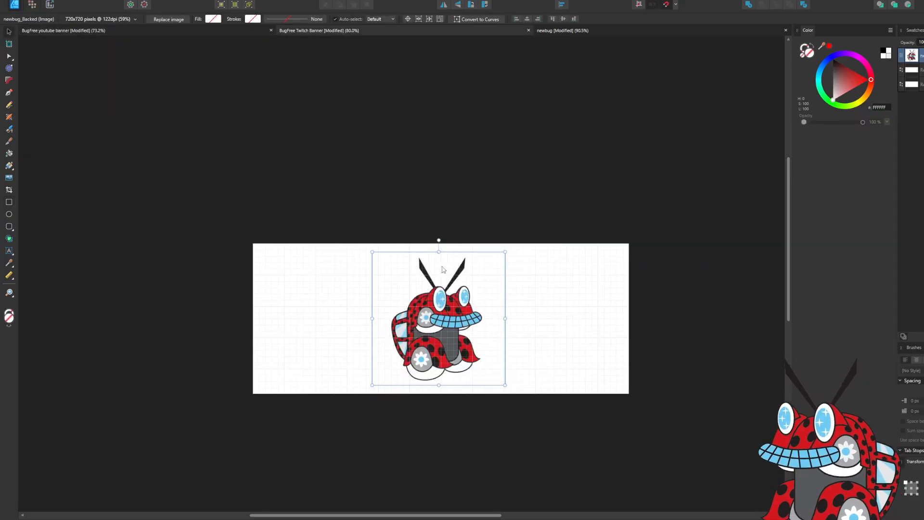
click(591, 347)
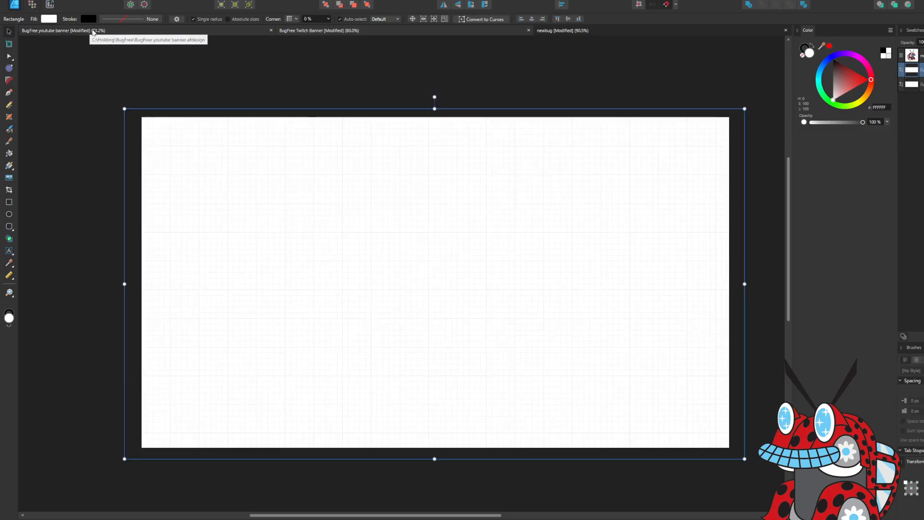
click(81, 30)
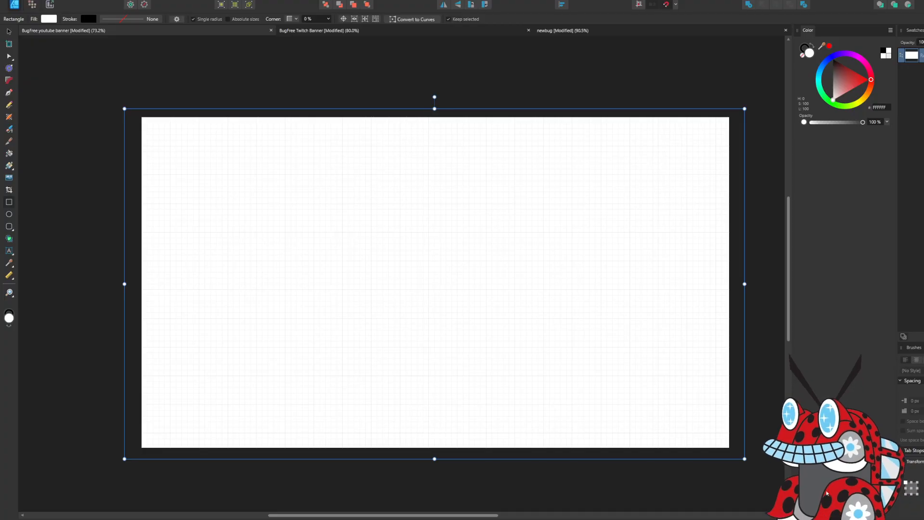
Paste the newbug_Backed ladybug image onto the YouTube banner and move it near the middle of the canvas.
key(ctrl+v)
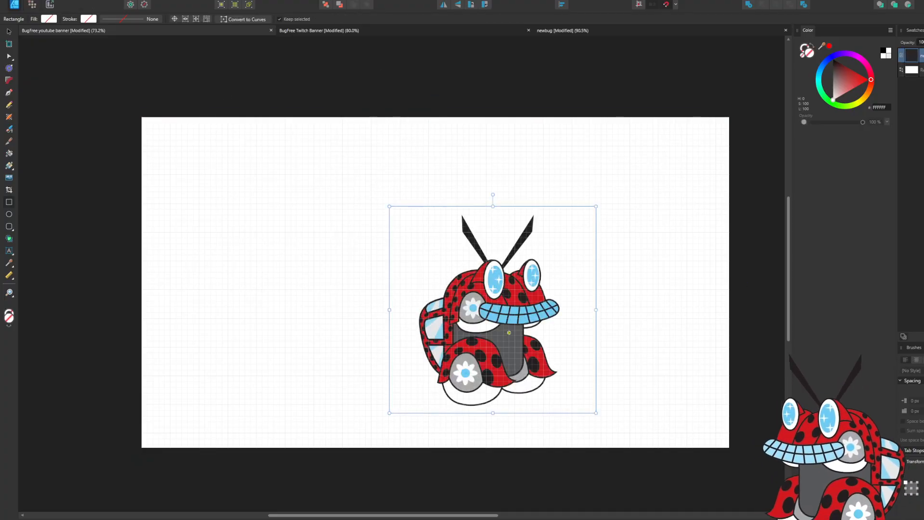
click(510, 332)
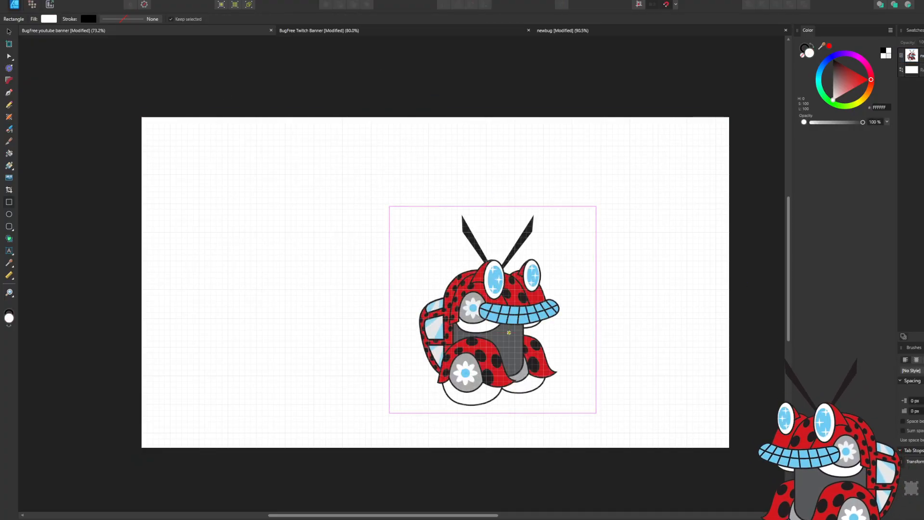
key(v)
drag(512, 332, 442, 302)
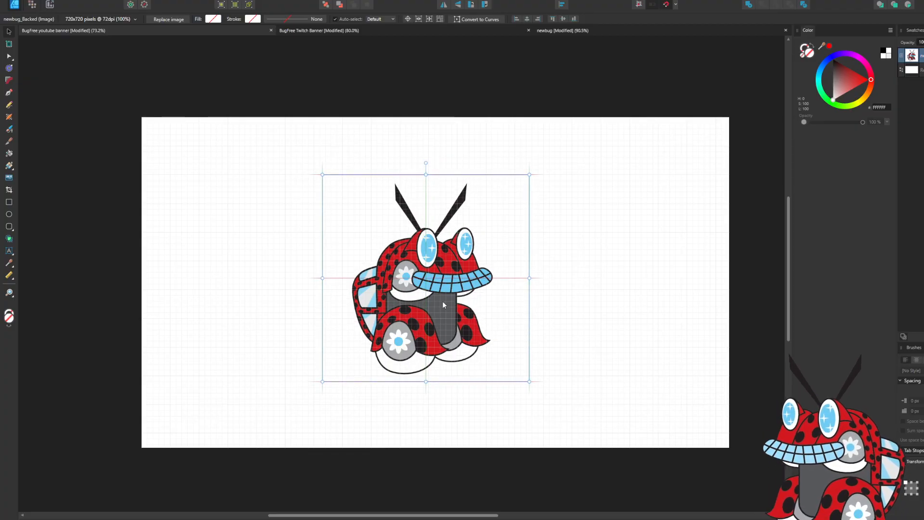
mouse_move(443, 301)
mouse_down()
mouse_move(439, 290)
mouse_move(437, 298)
mouse_up()
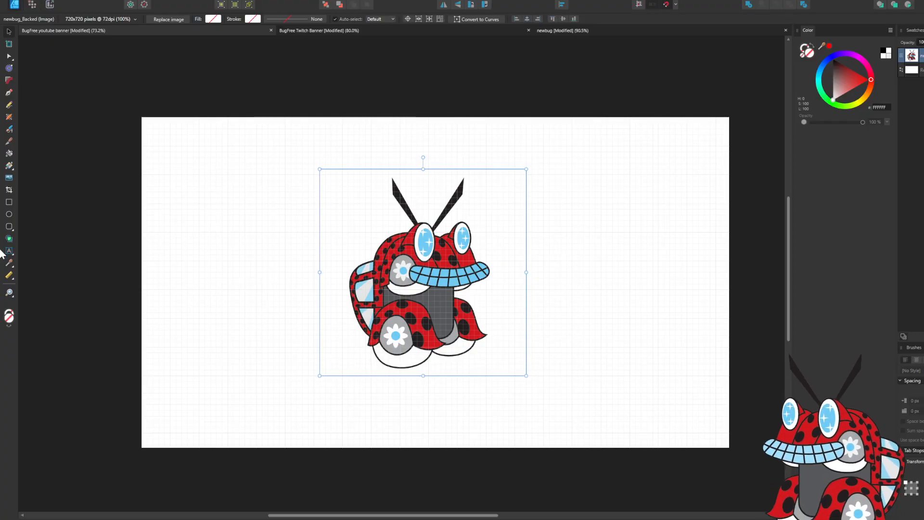
Paste the newly copied ladybug image onto the YouTube banner and delete the earlier one in the middle.
click(10, 215)
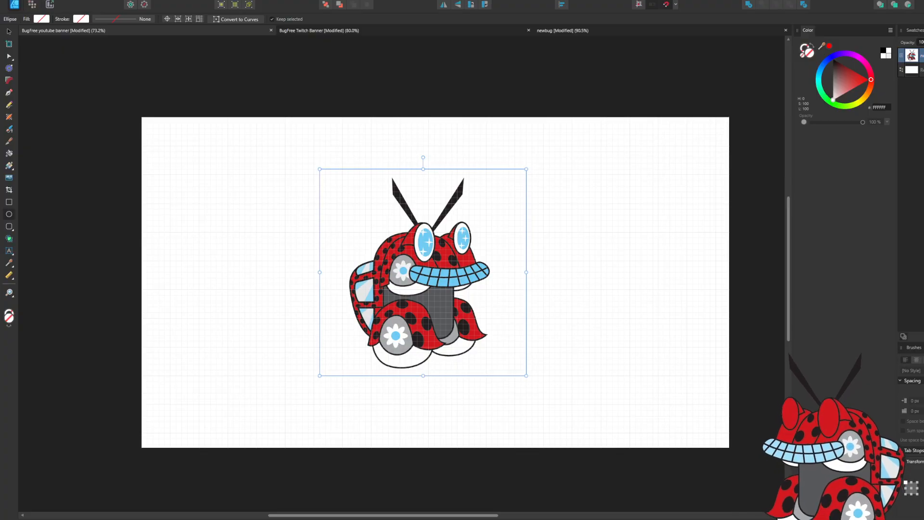
key(ctrl+v)
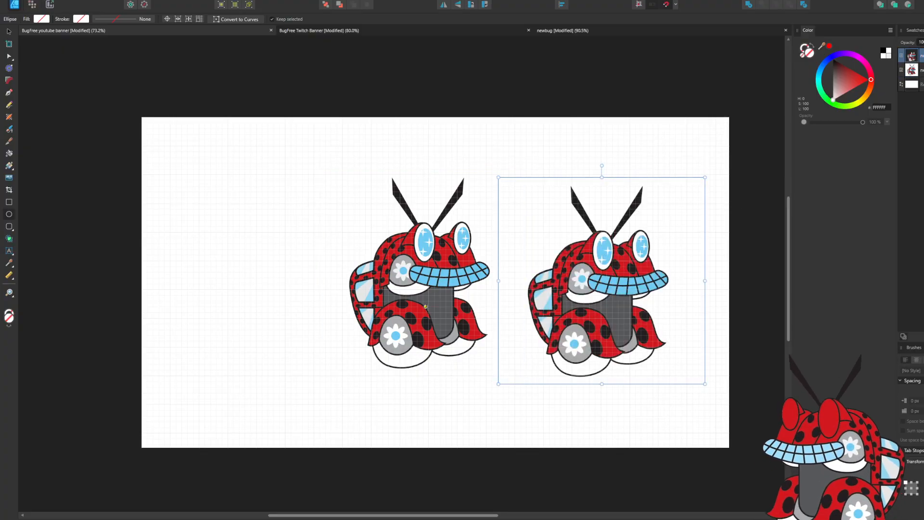
click(425, 306)
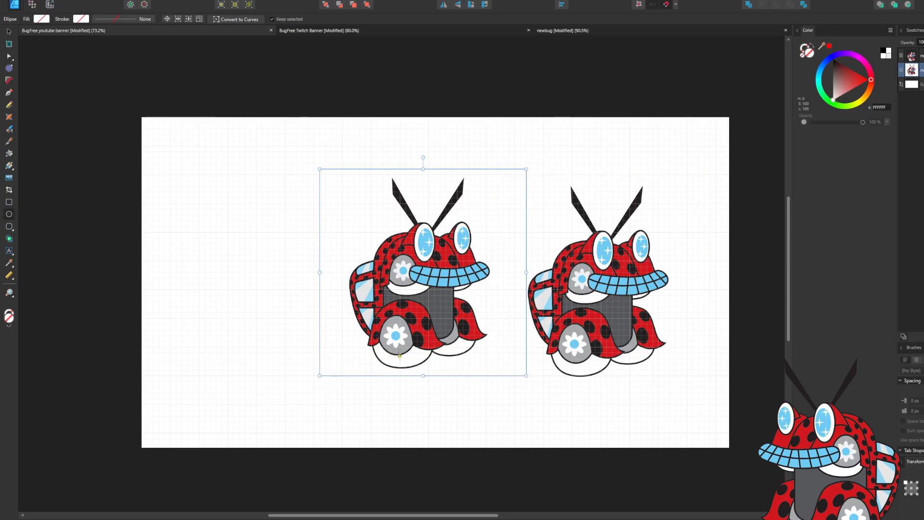
key(Delete)
In the BugFree Twitch Banner document, replace the existing ladybug with the copied newbug_noback image.
click(361, 30)
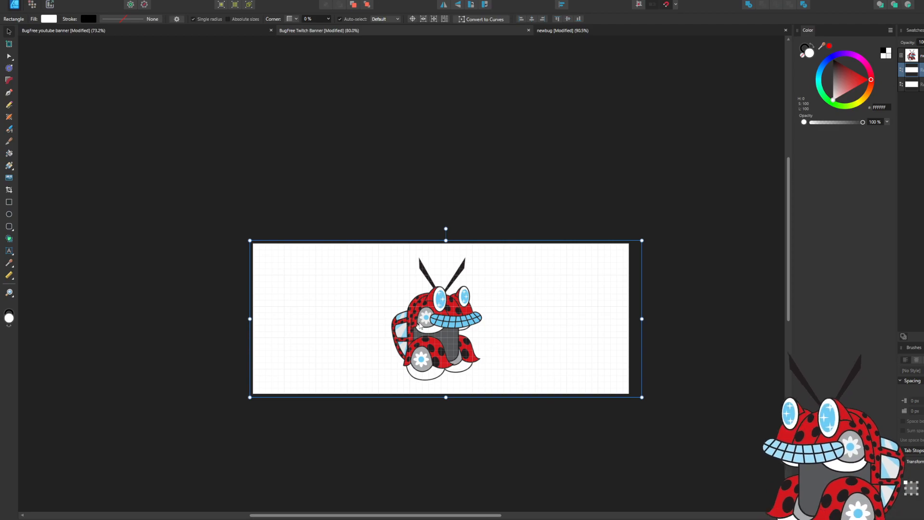
click(419, 326)
key(Delete)
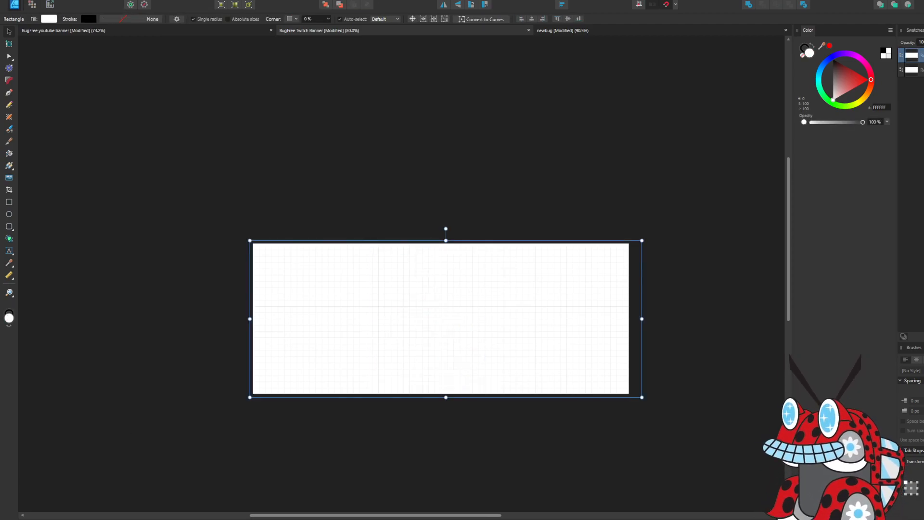
key(ctrl+v)
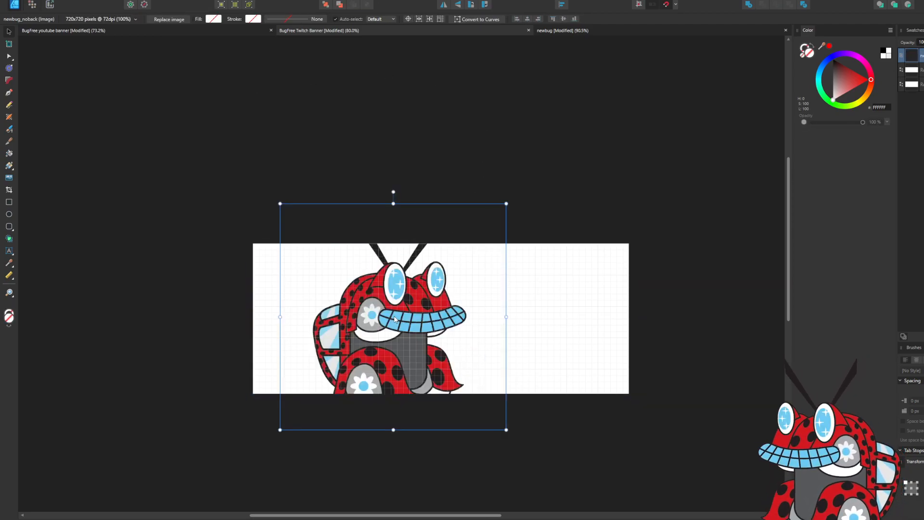
Scale the pasted ladybug down to about 46% and move it to the middle of the Twitch banner.
drag(504, 203, 386, 325)
drag(338, 359, 437, 316)
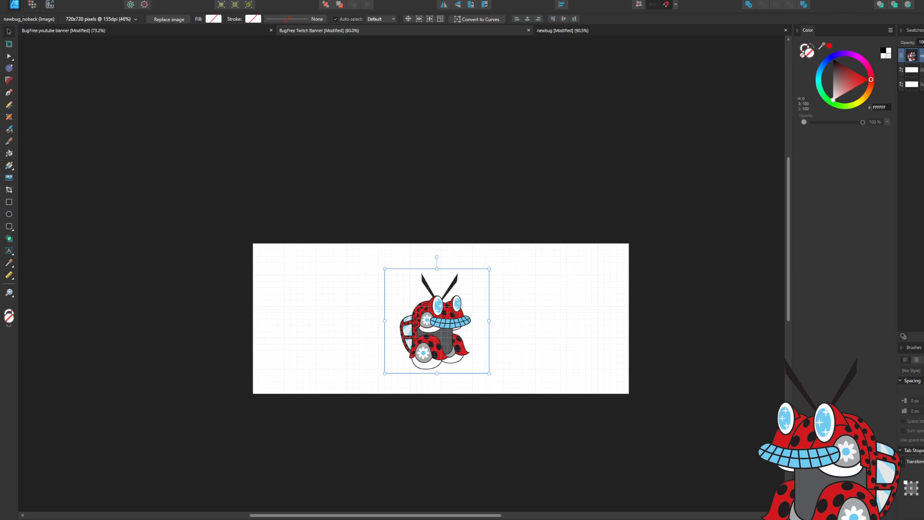
Try the newbug.pdf version of the ladybug on the right half of the Twitch banner and delete it.
click(552, 329)
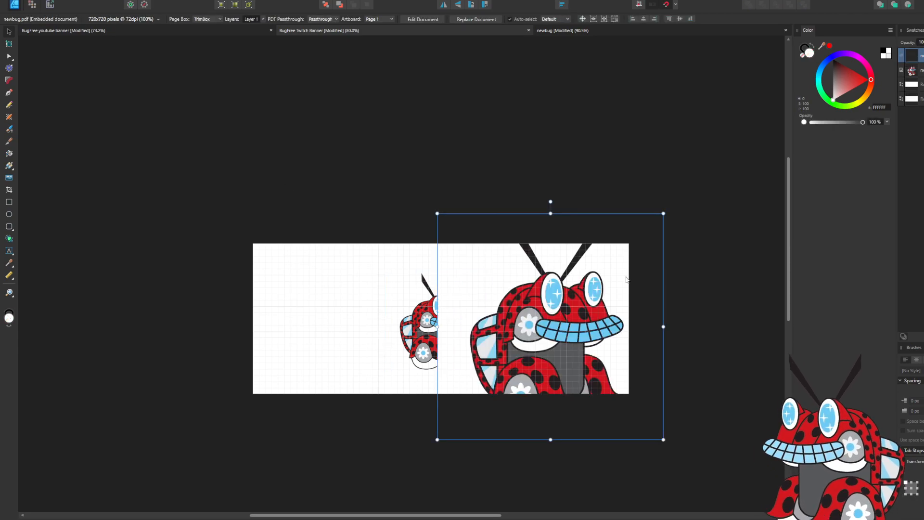
drag(560, 355, 527, 326)
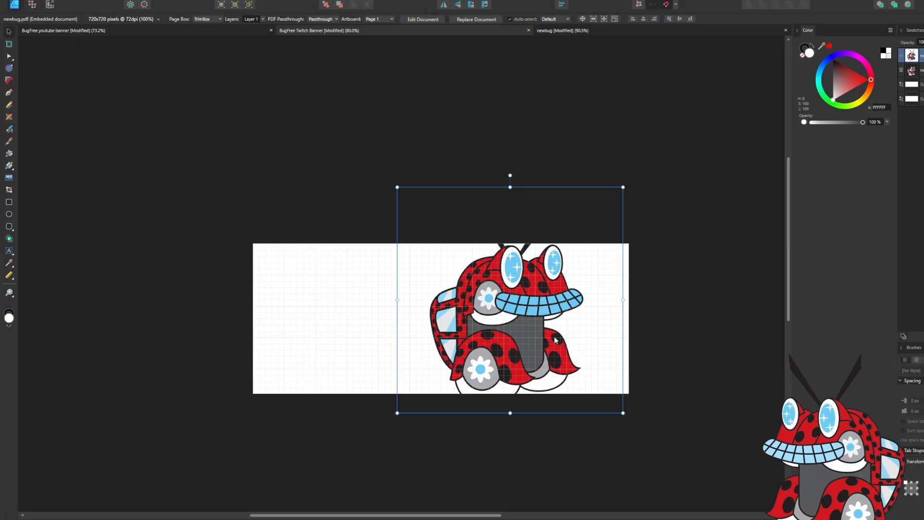
key(Delete)
Nudge the small ladybug, and undo the recent changes back to the full-size newbug_noback image.
mouse_move(452, 324)
mouse_down()
mouse_move(474, 293)
mouse_move(465, 319)
mouse_move(449, 318)
mouse_up()
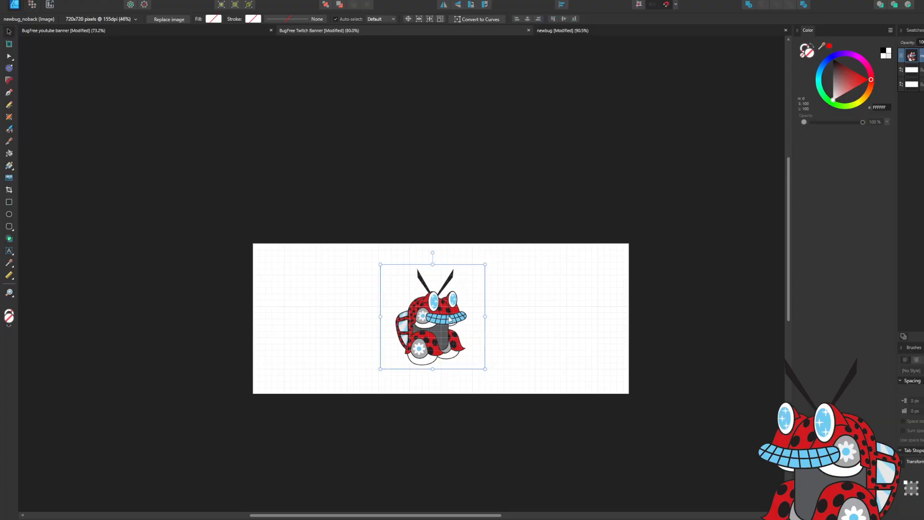
key(ctrl+z)
key(ctrl+z)
key(ctrl+z)
key(ctrl+z)
key(ctrl+z)
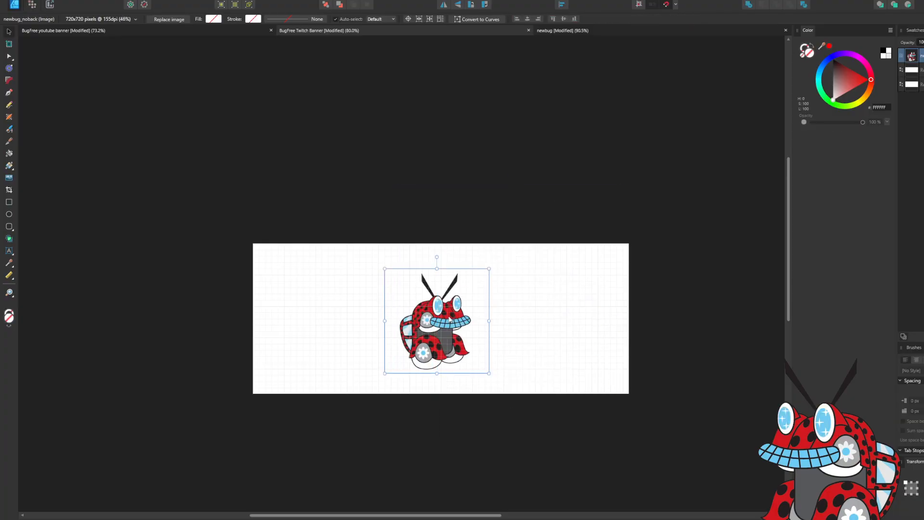
key(ctrl+z)
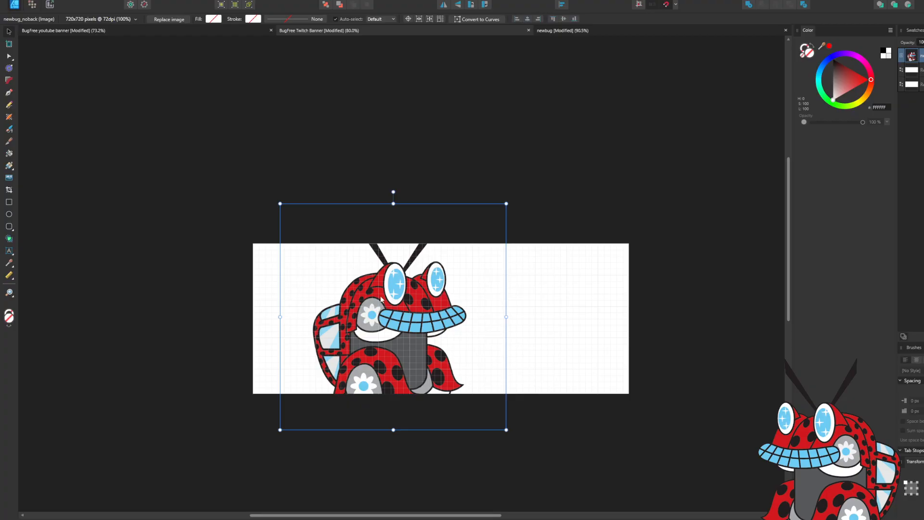
Duplicate the ladybug image, scale the copy down to about 64% and place it in the right half of the banner.
drag(392, 327, 517, 342)
drag(643, 200, 560, 287)
drag(474, 371, 519, 333)
Hide the original full-size ladybug image and clear the selection.
click(367, 345)
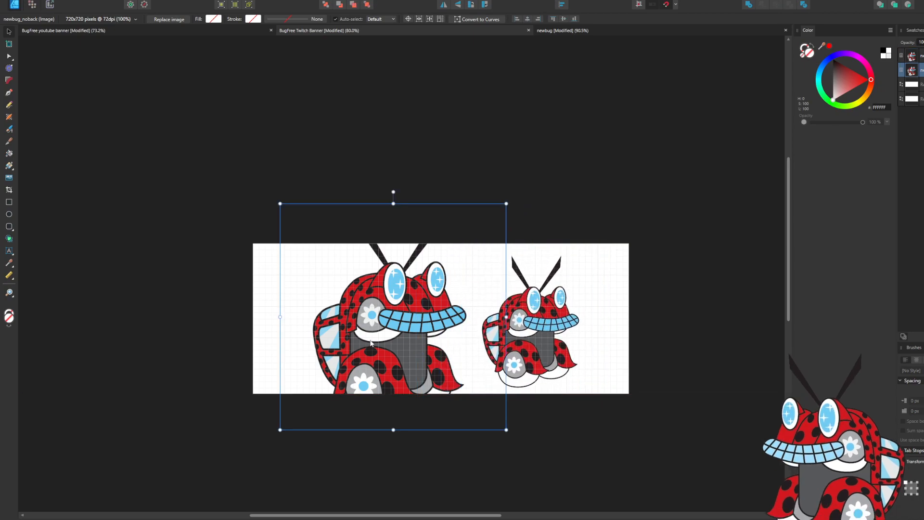
click(923, 70)
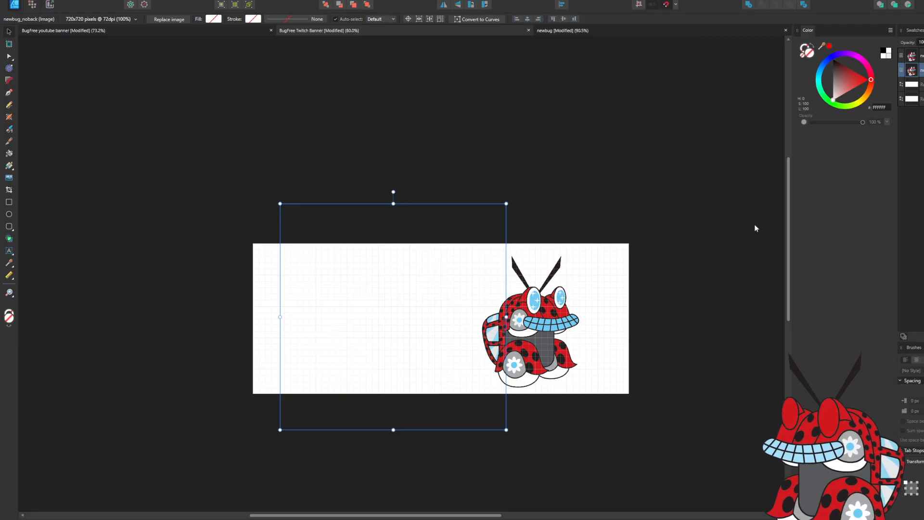
click(722, 340)
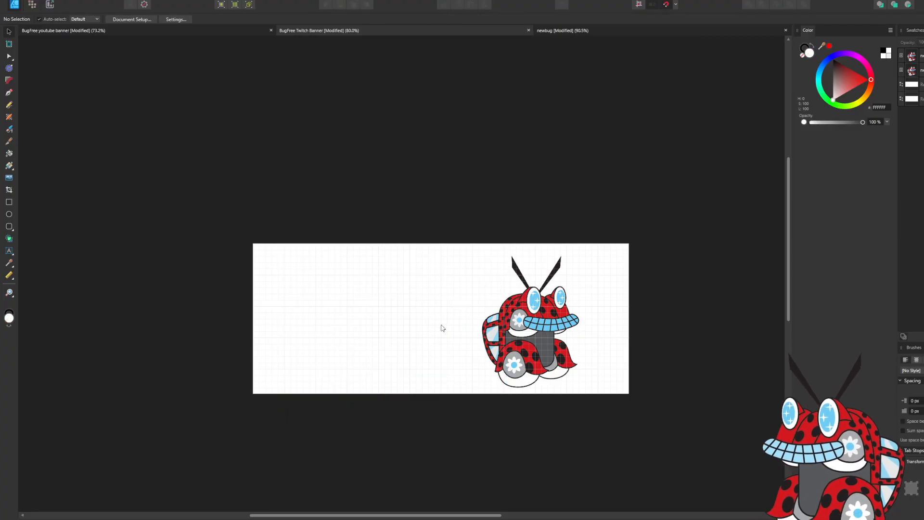
Inspect the smaller ladybug's edges up close and position it in the middle of the Twitch banner.
drag(527, 332, 454, 326)
scroll(454, 327, up, 10)
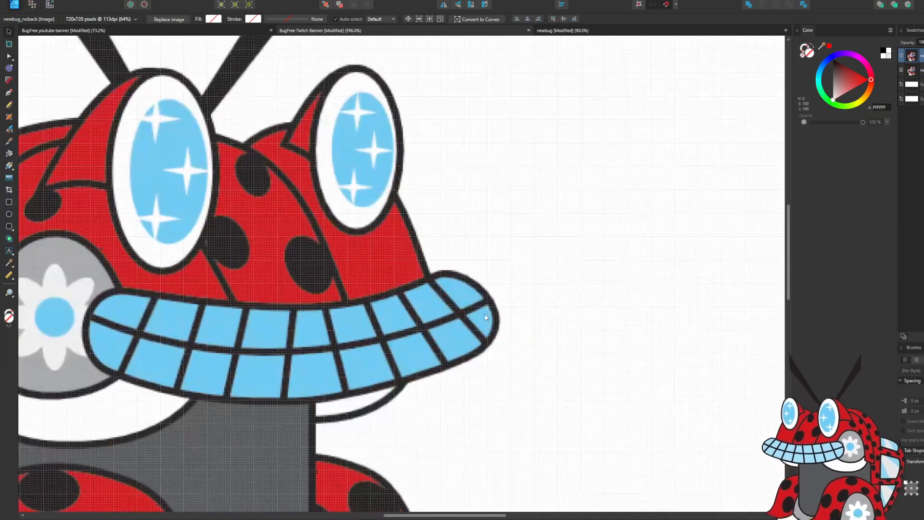
scroll(485, 317, down, 2)
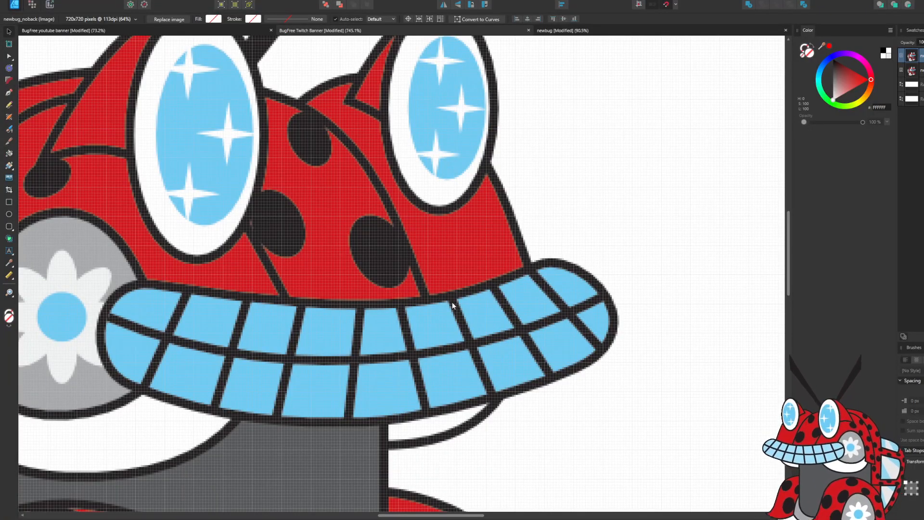
scroll(322, 355, down, 3)
scroll(322, 355, up, 4)
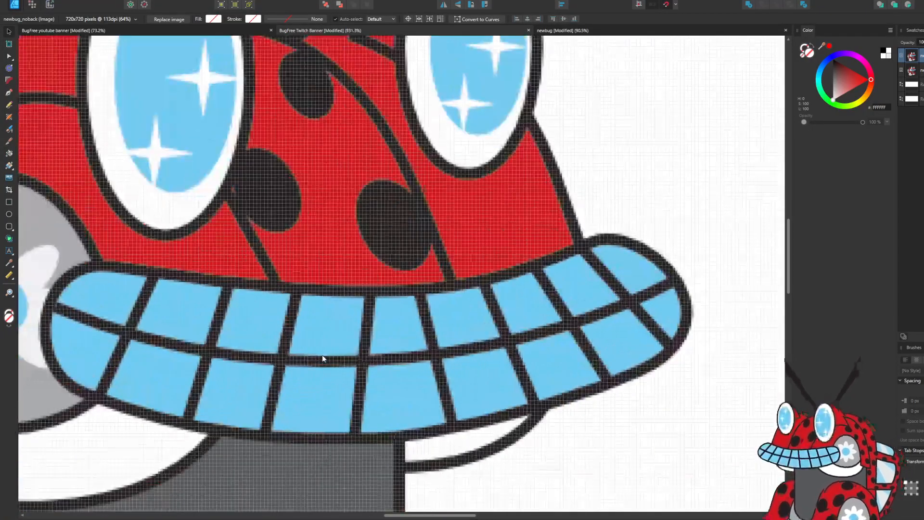
scroll(322, 354, down, 5)
drag(324, 365, 304, 368)
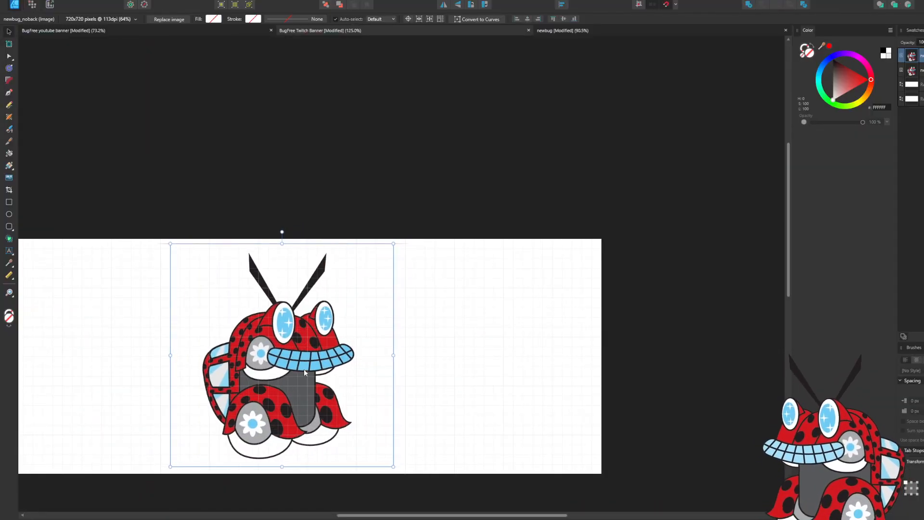
scroll(349, 370, down, 2)
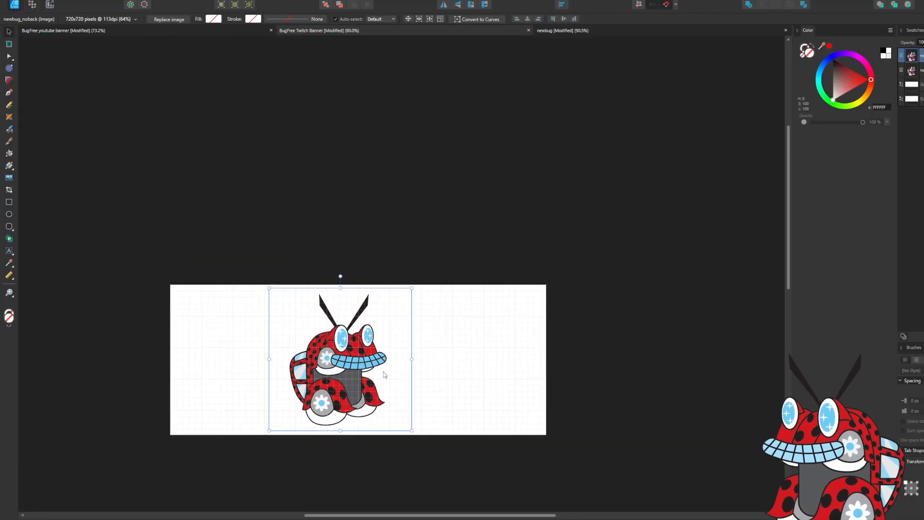
drag(352, 375, 369, 378)
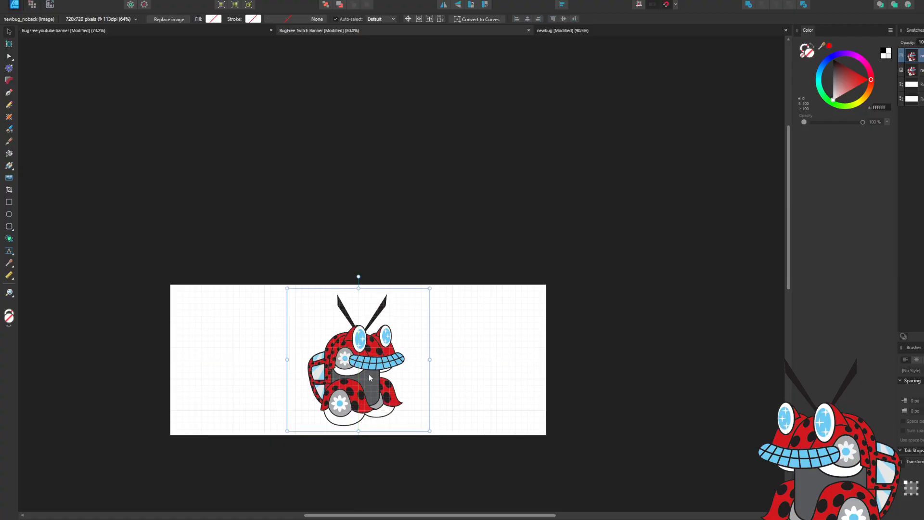
Draw a tall ellipse nearly the banner's height beside the ladybug's backpack and fill it with grey 737373.
click(579, 262)
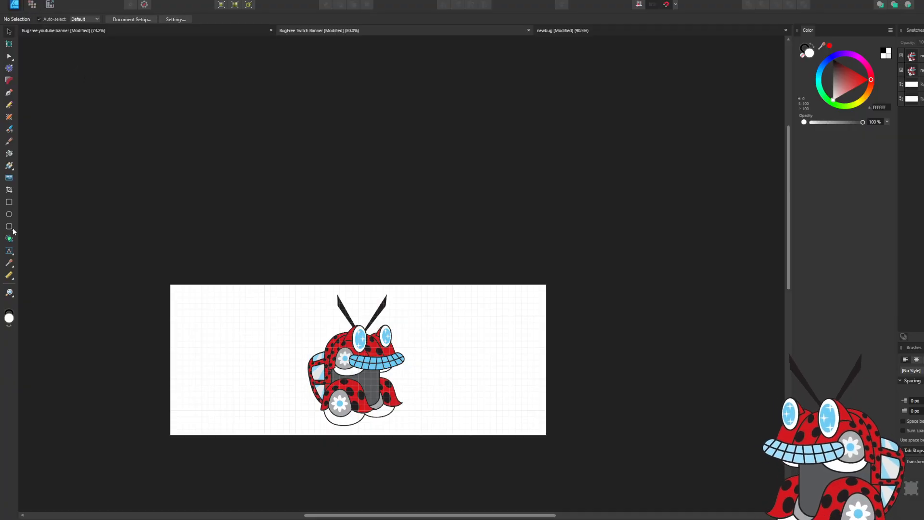
click(9, 214)
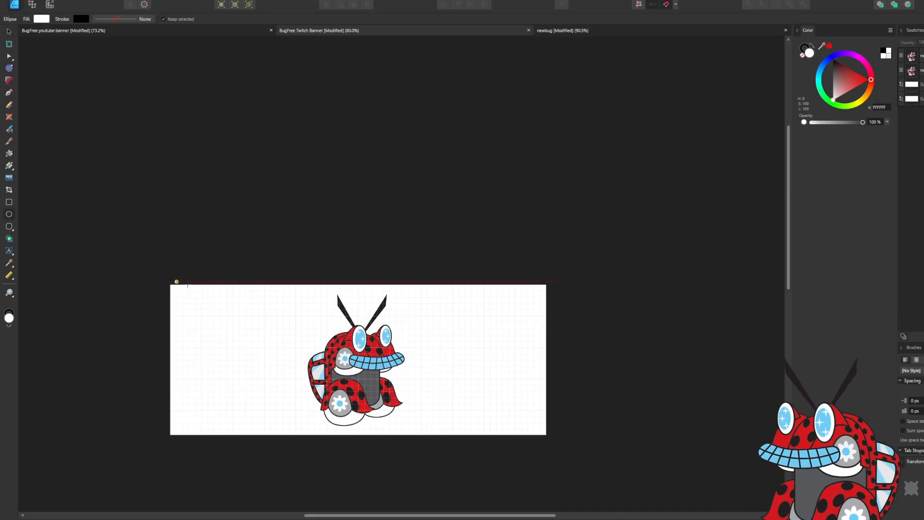
drag(221, 296, 310, 427)
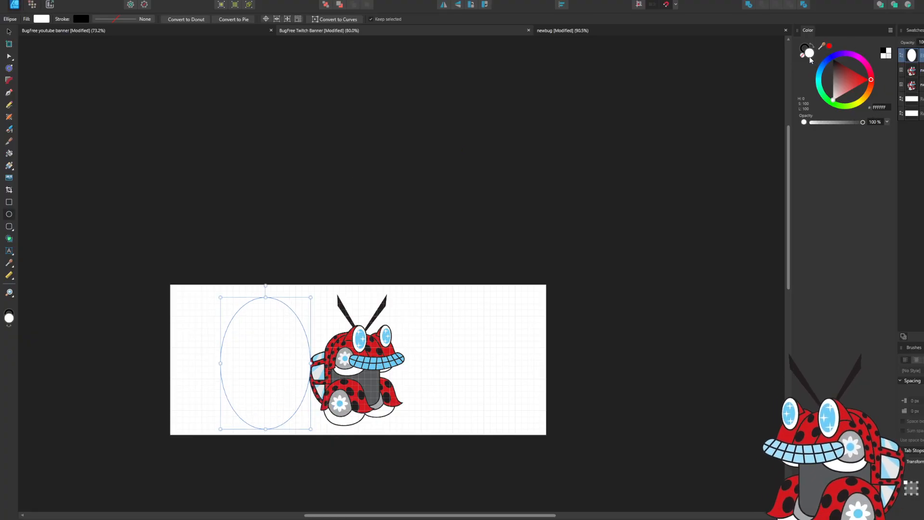
click(830, 83)
drag(829, 83, 828, 81)
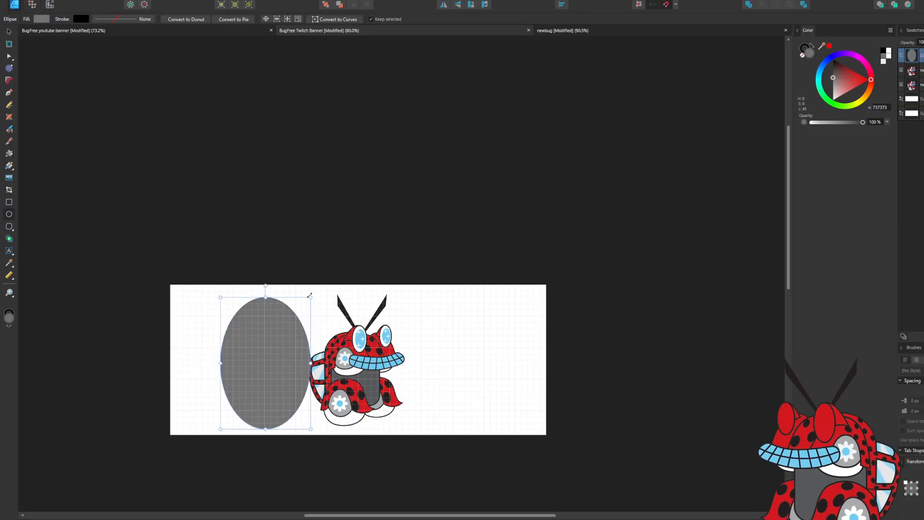
Rotate the grey ellipse clockwise, move it over the ladybug and place it behind the character but above the white background.
drag(312, 294, 314, 303)
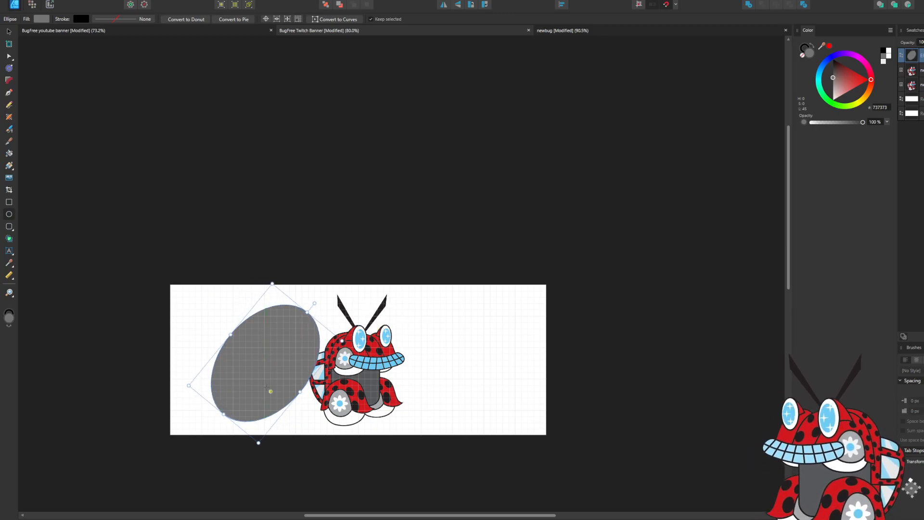
key(v)
drag(286, 362, 356, 366)
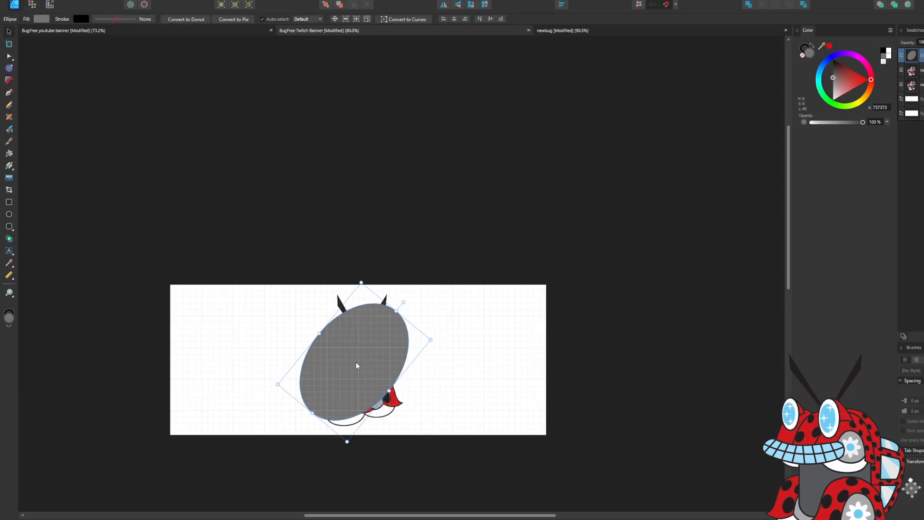
key(ctrl+shift+bracketleft)
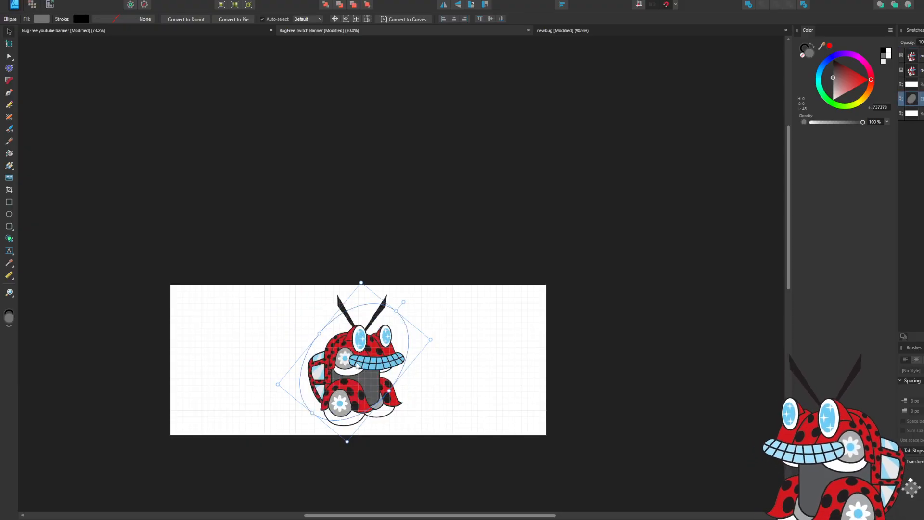
key(ctrl+bracketright)
key(ctrl+bracketright)
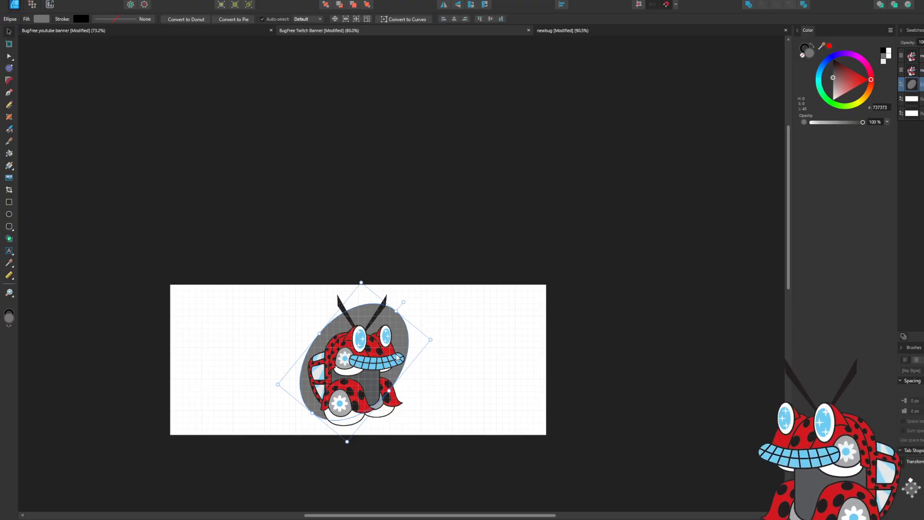
Enlarge the grey ellipse beyond the banner's upper and lower edges and centre it behind the ladybug.
drag(406, 347, 423, 372)
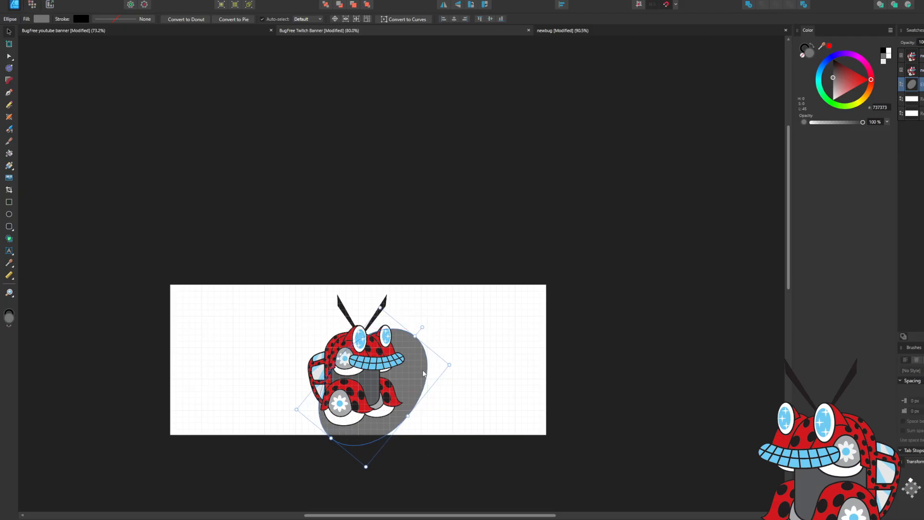
drag(338, 358, 272, 298)
drag(291, 377, 308, 388)
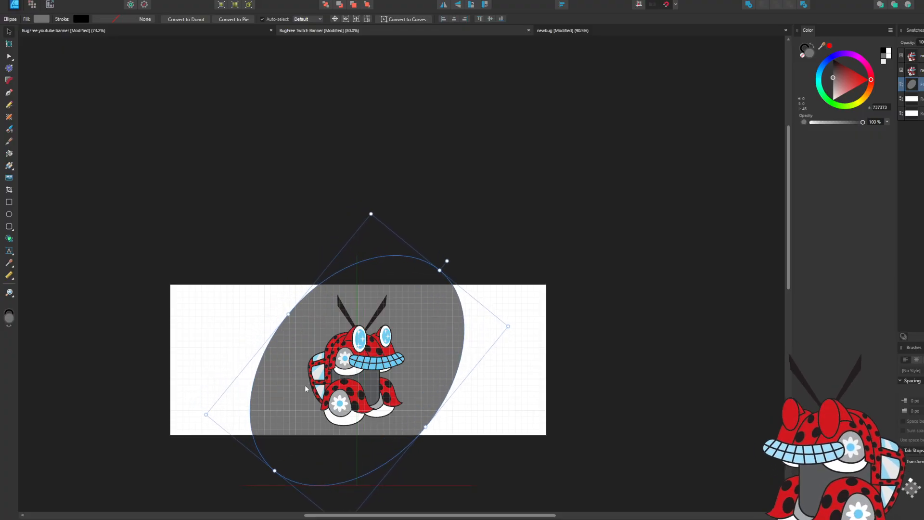
drag(424, 427, 413, 416)
mouse_move(306, 399)
mouse_down()
mouse_move(316, 410)
mouse_move(315, 399)
mouse_up()
click(688, 436)
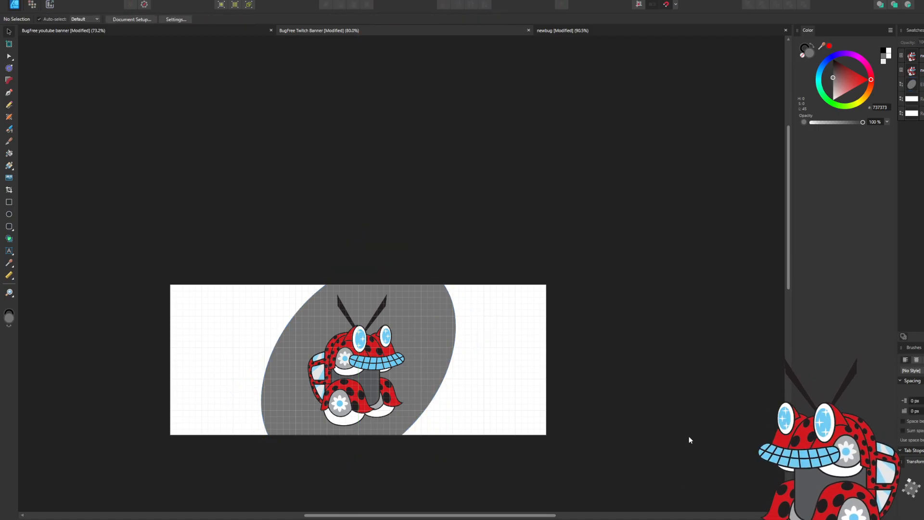
Try a pure red FF0000 fill on the background rectangle and undo it.
click(489, 409)
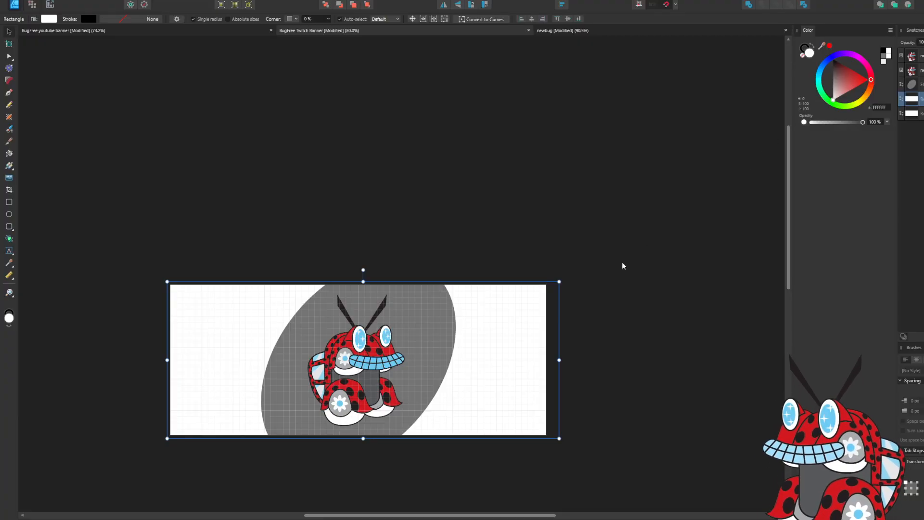
click(829, 46)
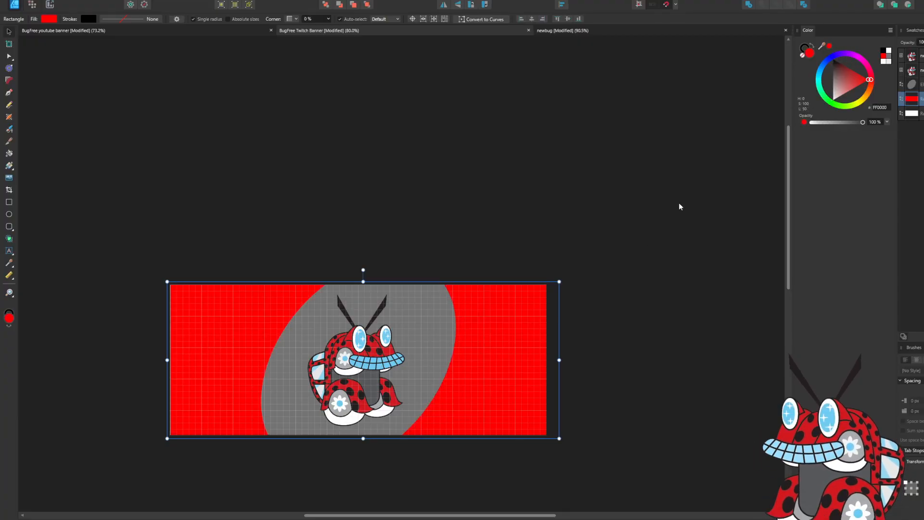
key(ctrl+z)
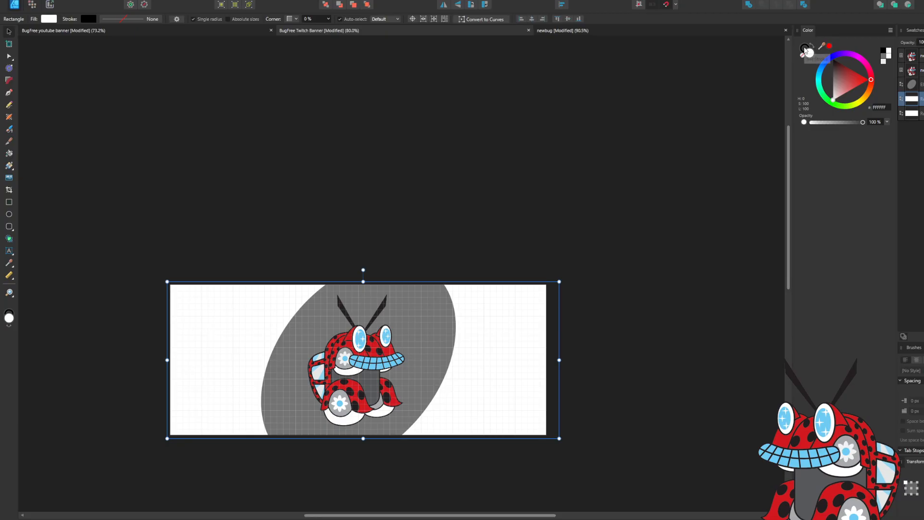
Remove the stroke from the background rectangle and from the grey ellipse.
click(804, 48)
click(802, 55)
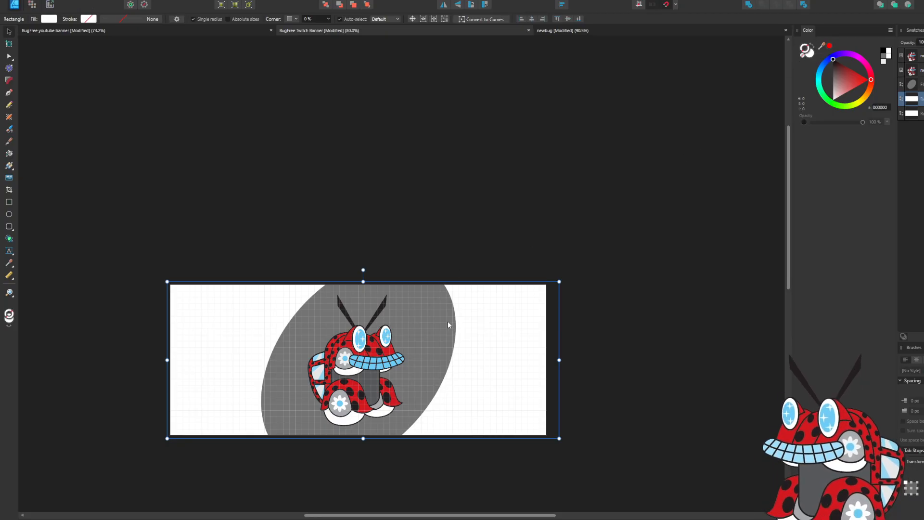
click(446, 335)
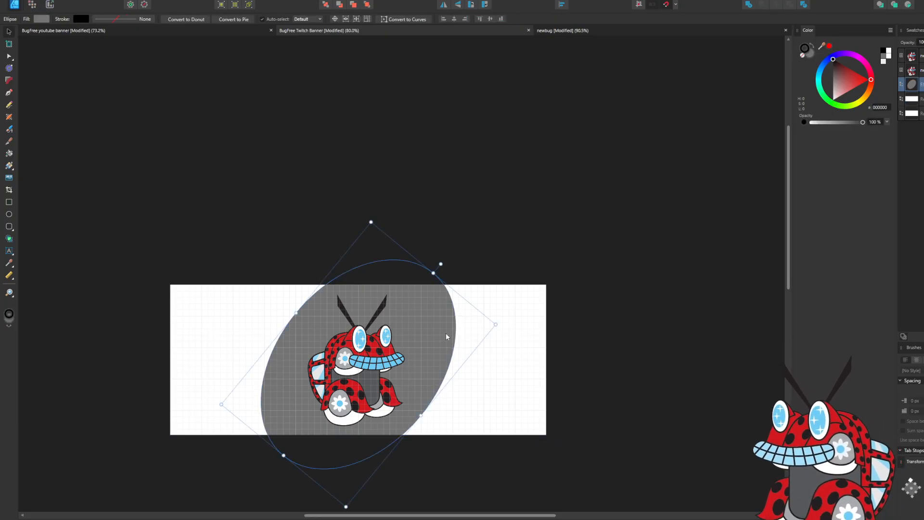
click(802, 56)
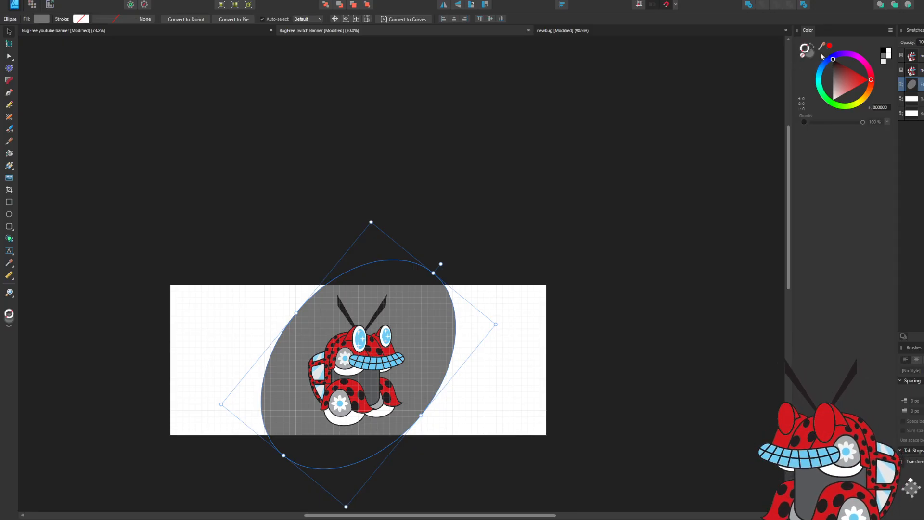
Fill the background rectangle with the bright red D2181F sampled from the ladybug and check it up close.
click(503, 386)
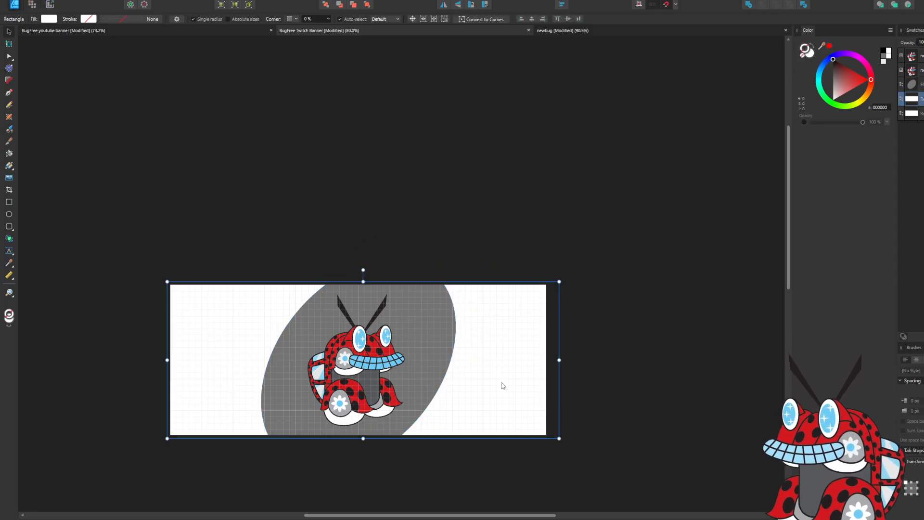
click(808, 52)
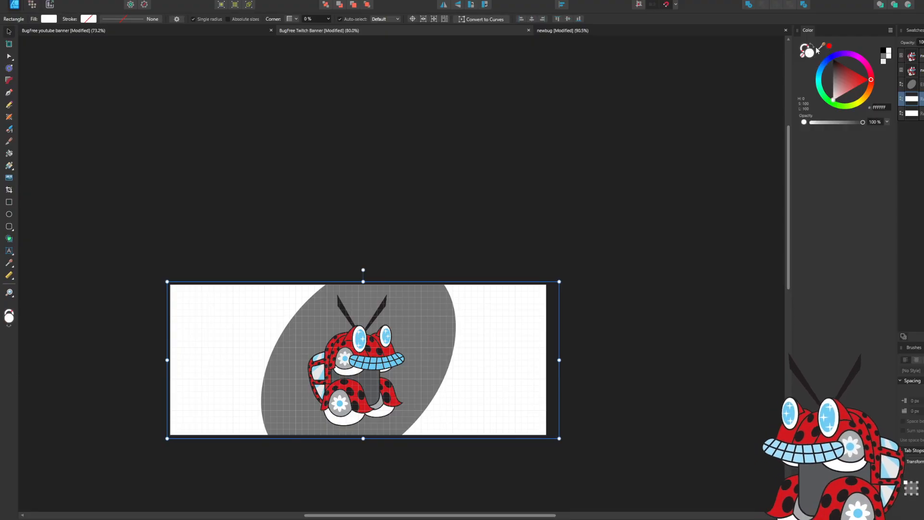
drag(821, 47, 386, 351)
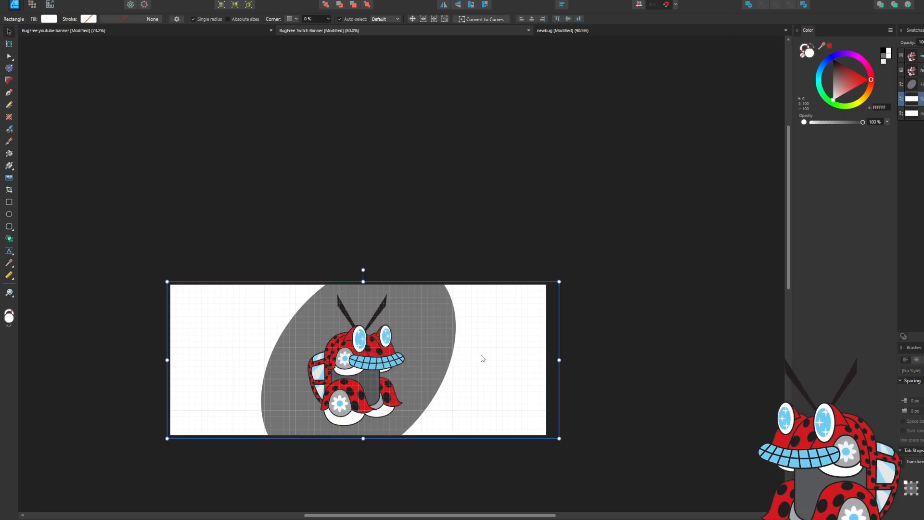
click(829, 49)
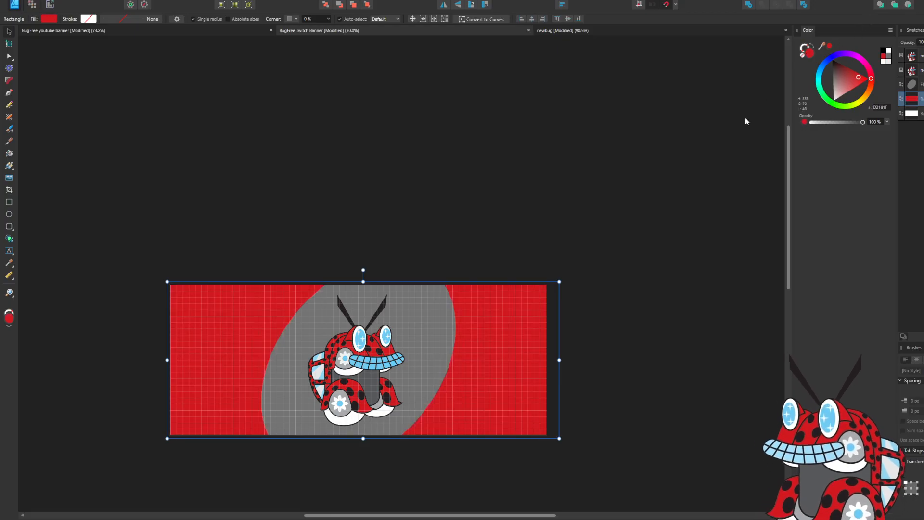
scroll(360, 346, up, 3)
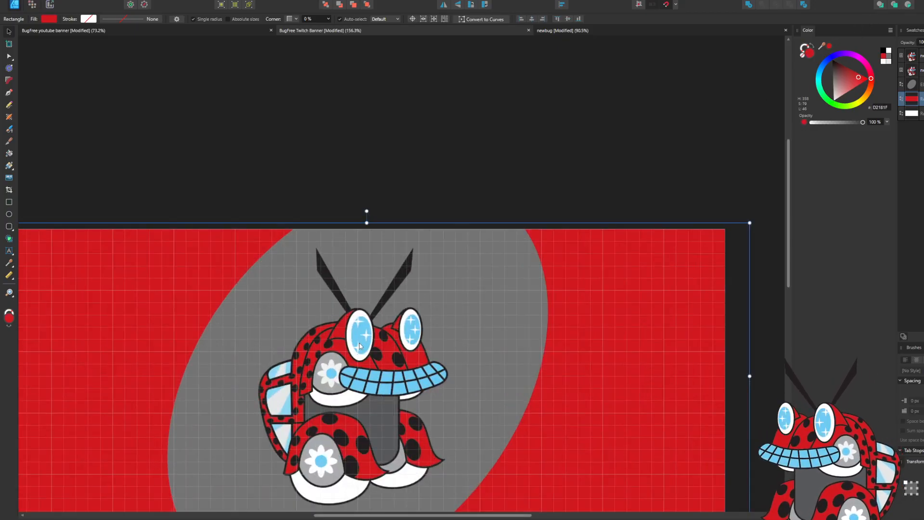
scroll(360, 346, down, 2)
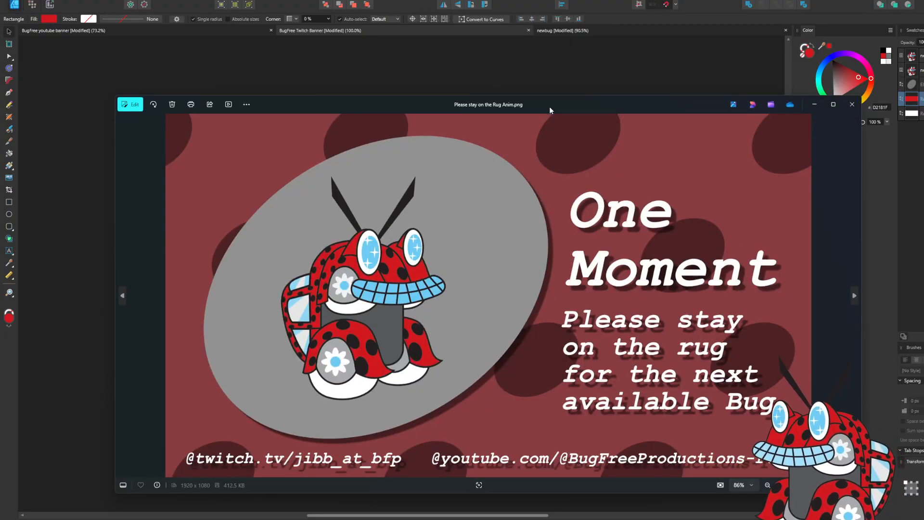
Use Please stay on the Rug Anim.png as colour reference and fill the background rectangle with its muted red 883C3F.
drag(549, 107, 0, 236)
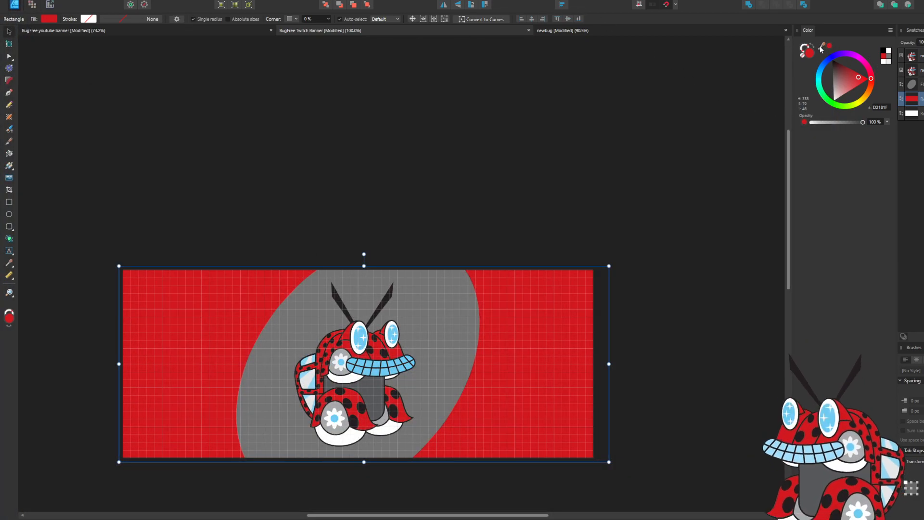
key(ctrl+d)
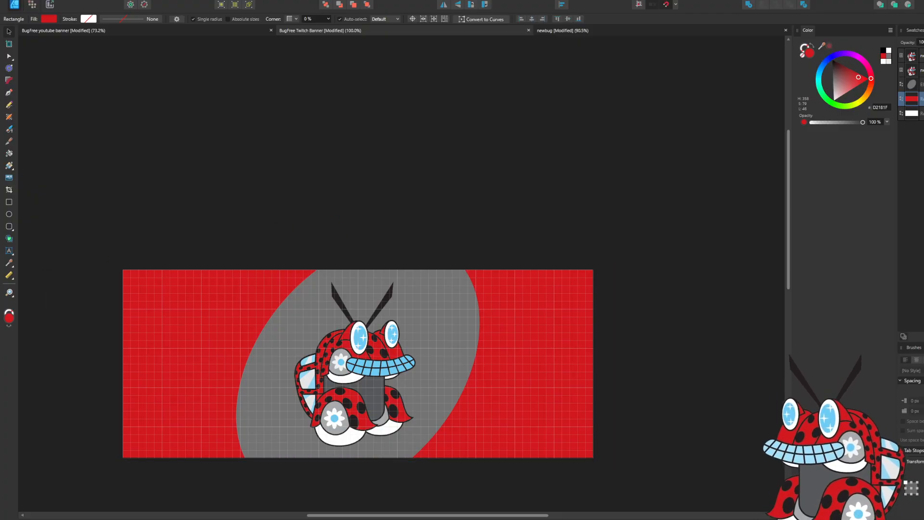
key(Escape)
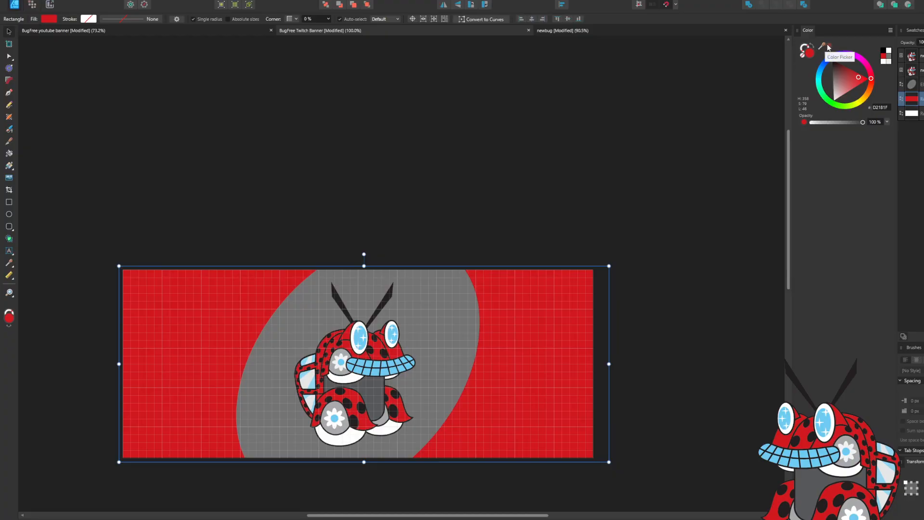
click(843, 75)
click(584, 162)
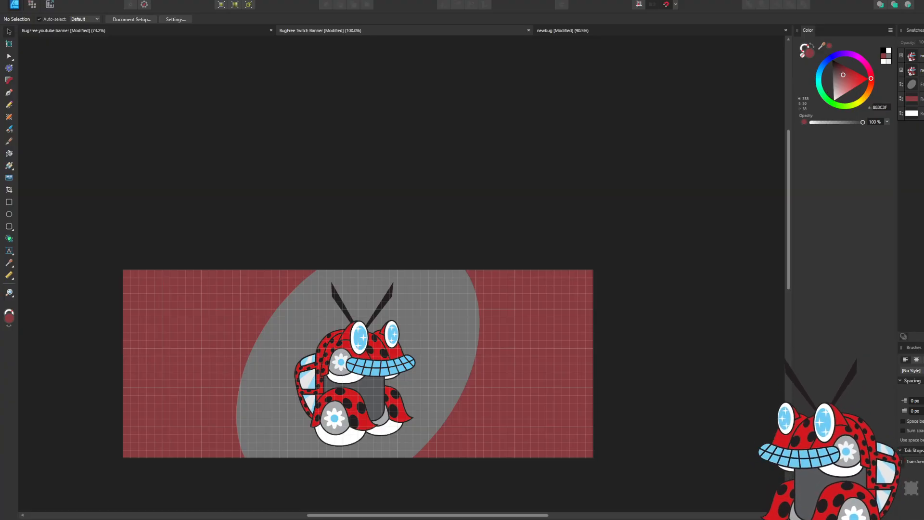
Fill the large ellipse behind the ladybug with the lighter grey 919191.
click(443, 326)
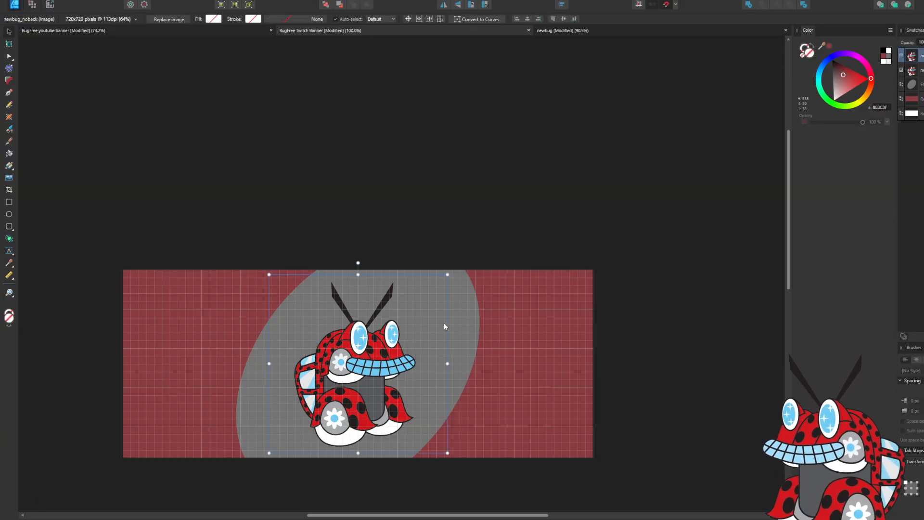
click(461, 320)
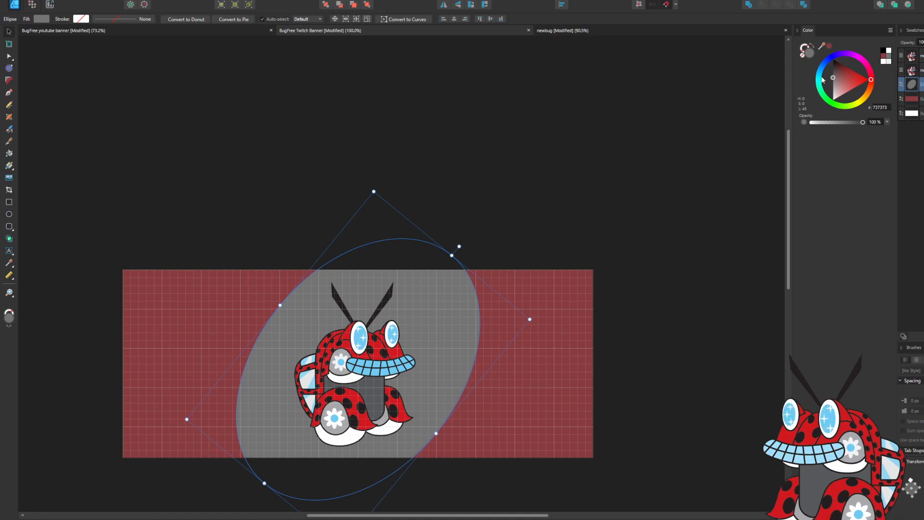
drag(821, 48, 333, 369)
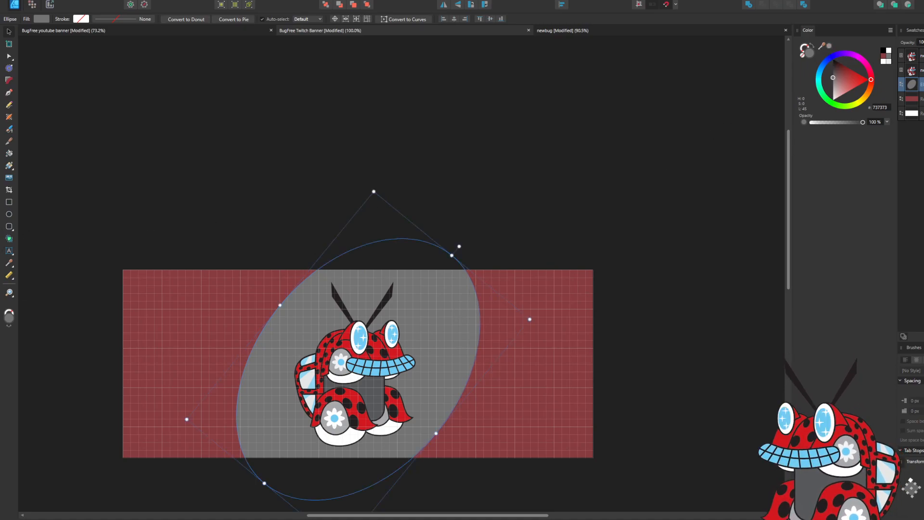
click(829, 46)
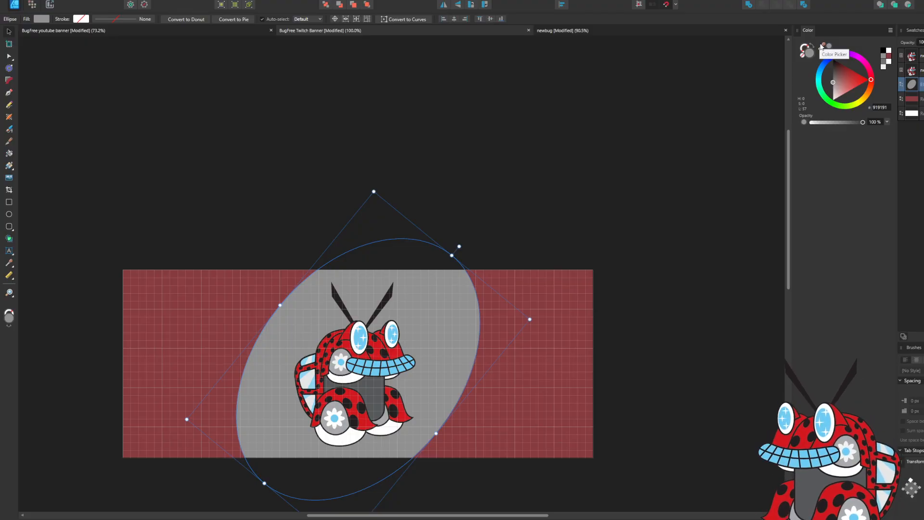
Duplicate the large ellipse over the banner's right end and fill the copy with sampled dark maroon 4D2224.
drag(823, 49, 1, 245)
drag(450, 343, 706, 356)
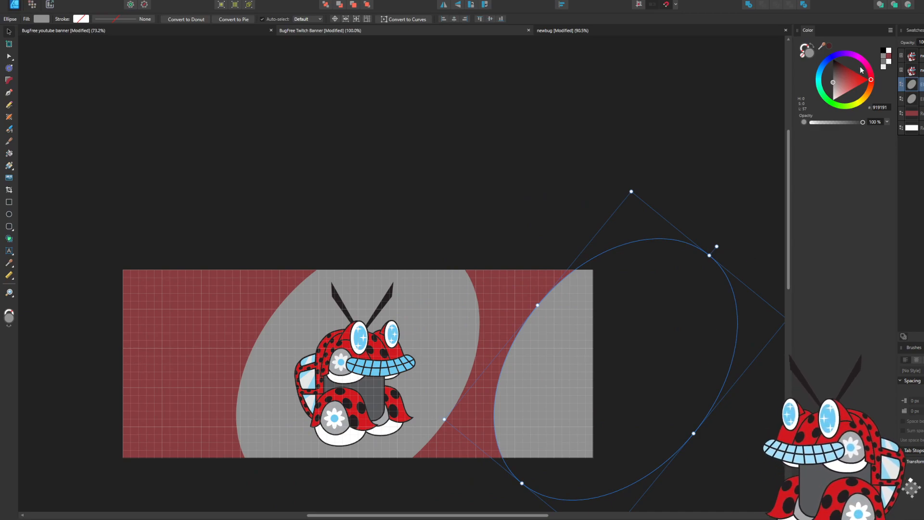
click(829, 46)
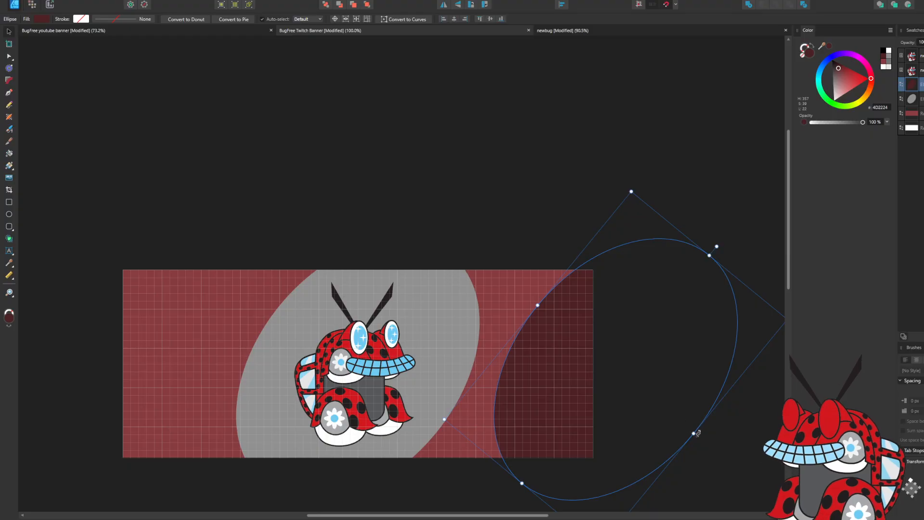
Shrink the maroon ellipse to a spot near the banner's upper right corner and place copies at its right and lower edges.
drag(693, 433, 588, 385)
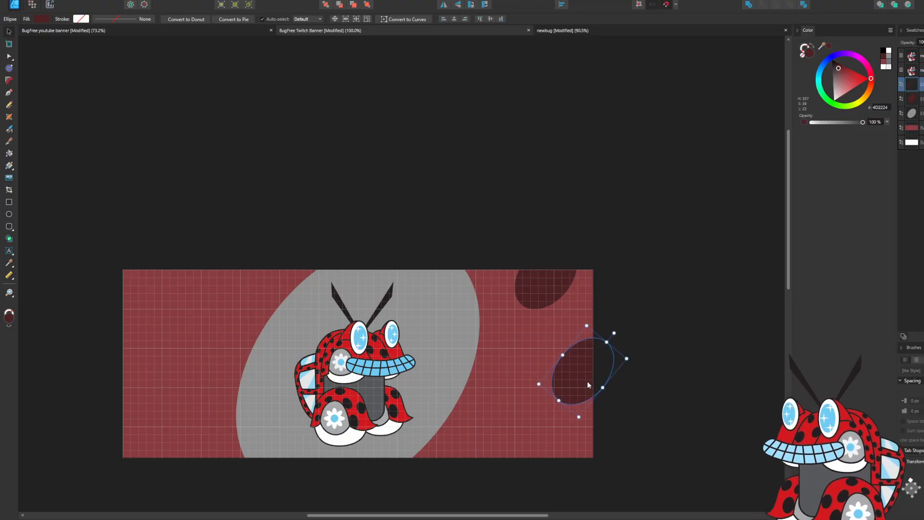
drag(587, 383, 488, 461)
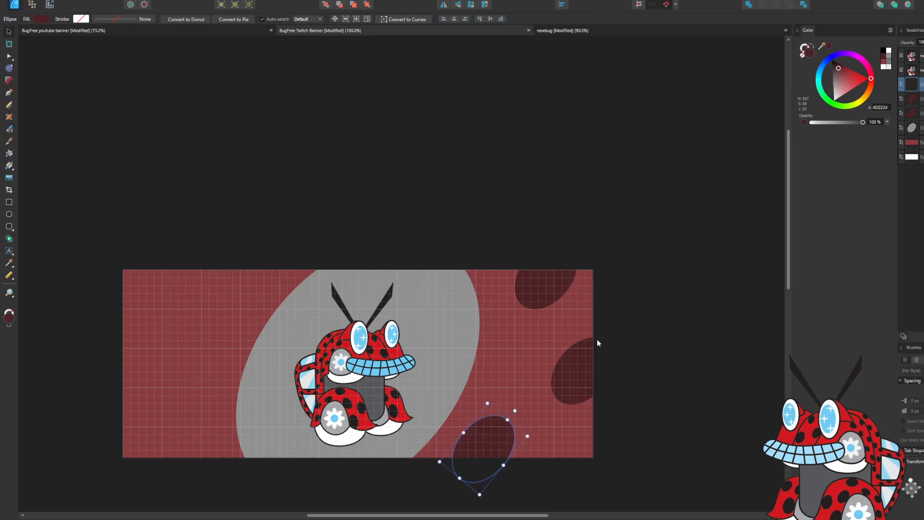
drag(576, 378, 567, 381)
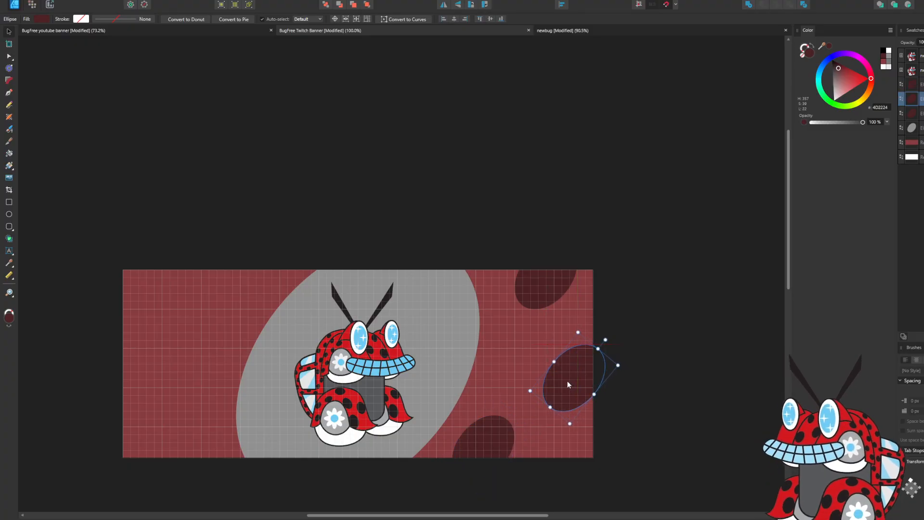
click(659, 252)
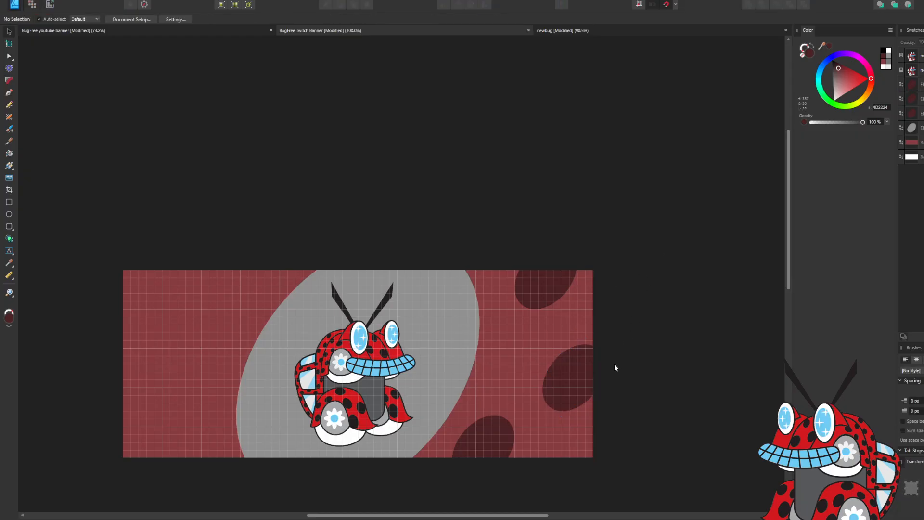
Duplicate the right-edge spot onto the large ellipse's right rim and place it behind the ellipse, above the red background.
drag(564, 383, 457, 365)
key(ctrl+bracketleft)
key(ctrl+bracketleft)
key(ctrl+bracketleft)
key(ctrl+bracketleft)
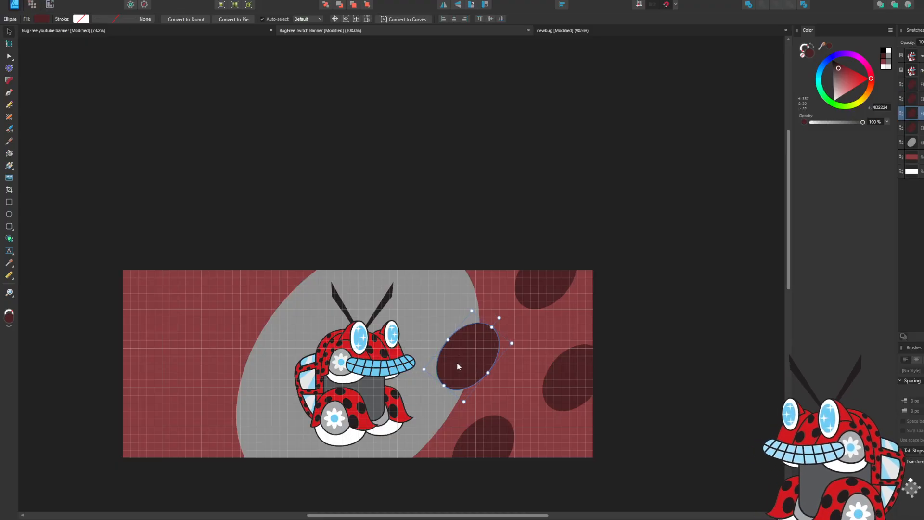
key(ctrl+bracketright)
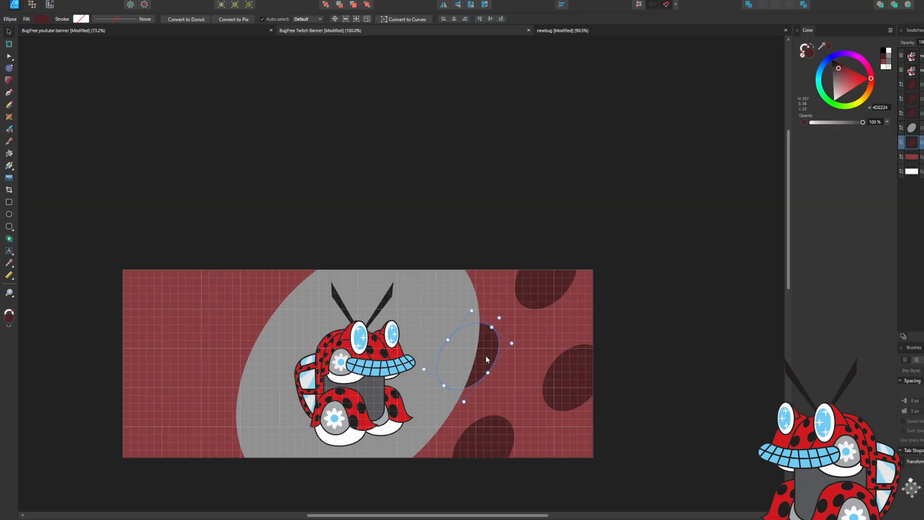
drag(485, 356, 483, 356)
key(ctrl+j)
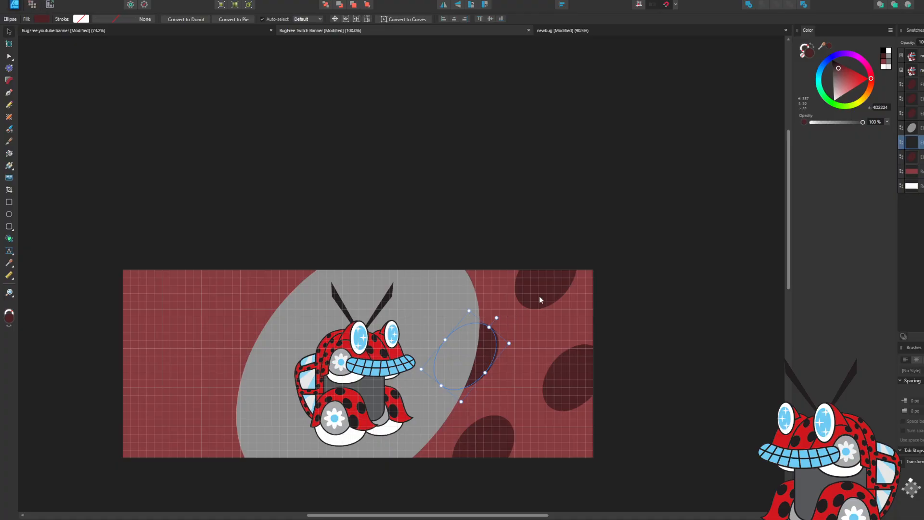
drag(482, 361, 546, 320)
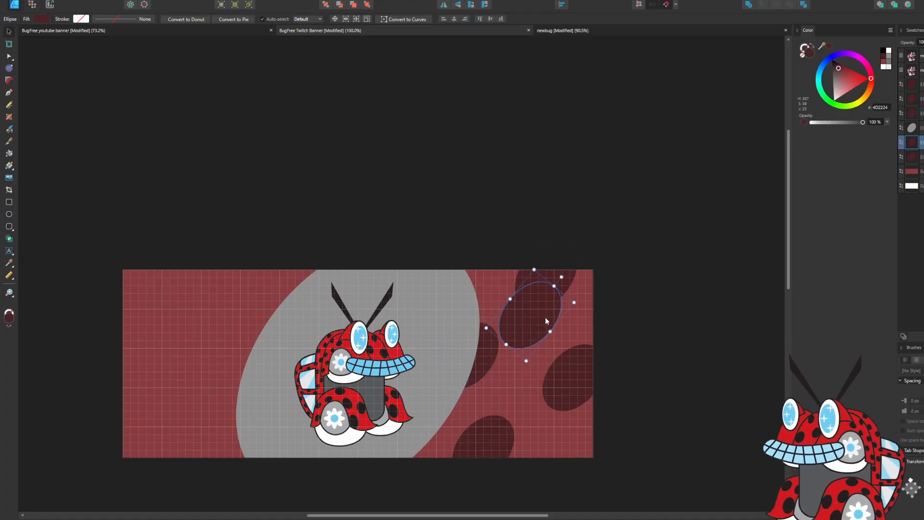
key(ctrl+z)
key(ctrl+z)
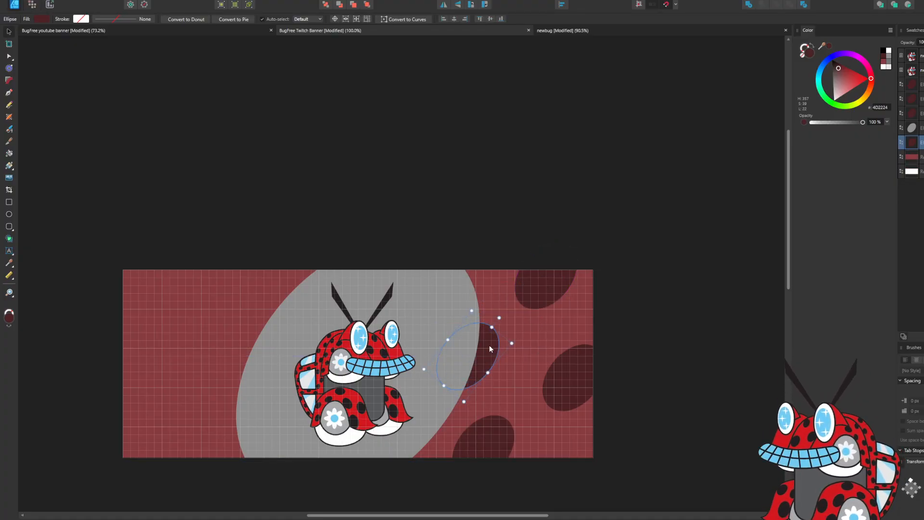
Select the four maroon spots together and rotate them clockwise to about -58.4°.
shift+click(544, 291)
shift+click(571, 375)
shift+click(495, 442)
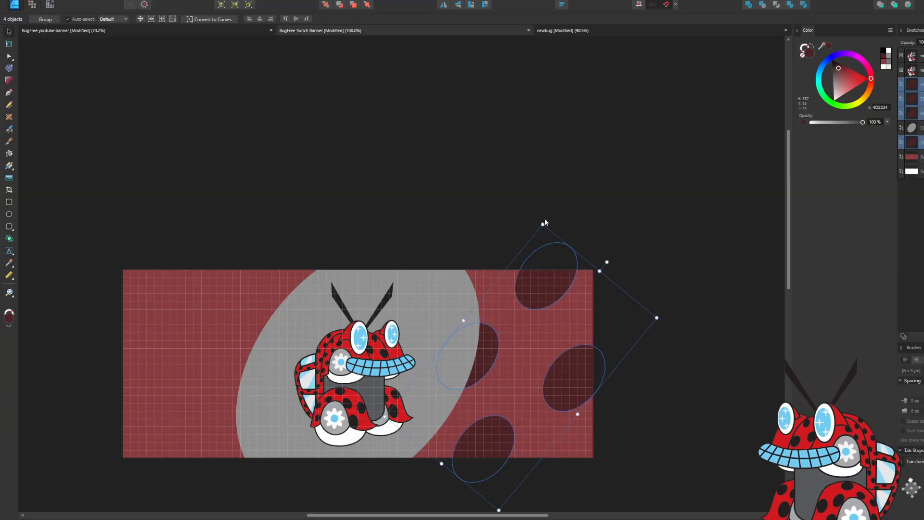
click(561, 223)
click(579, 384)
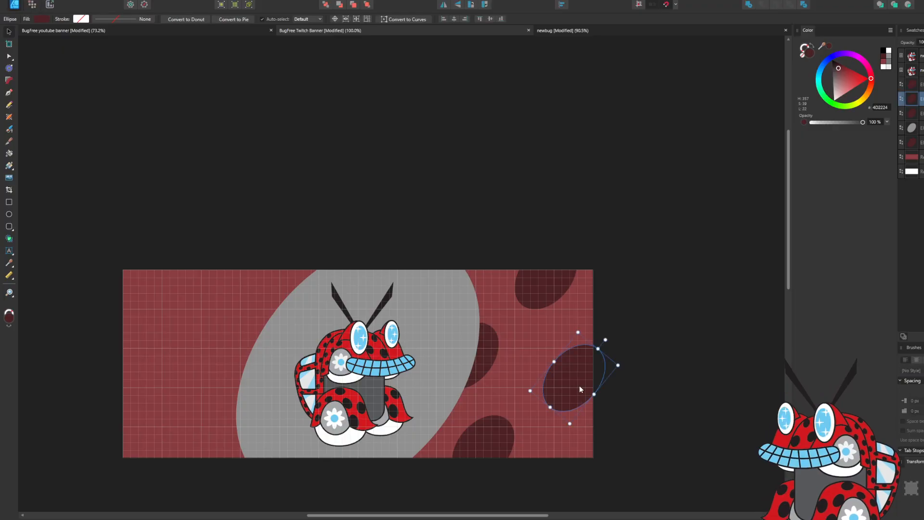
shift+click(547, 290)
shift+click(489, 342)
shift+click(499, 441)
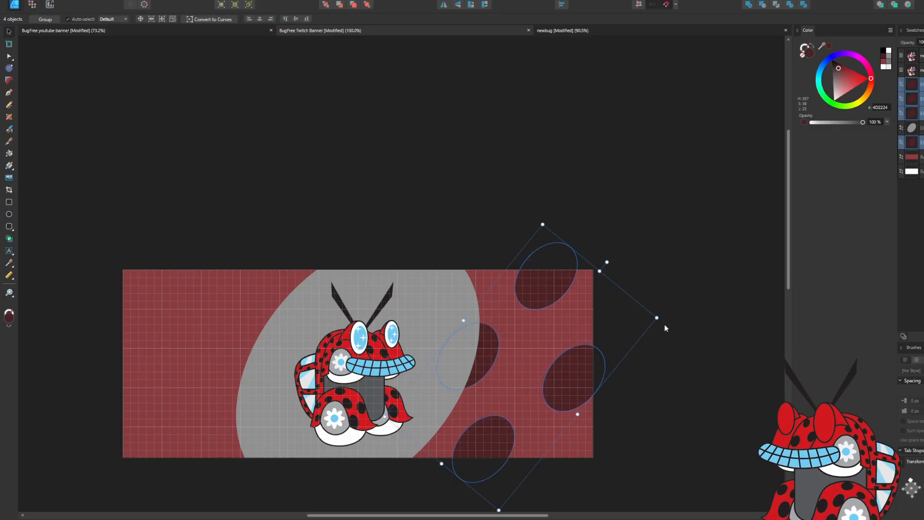
drag(661, 319, 666, 326)
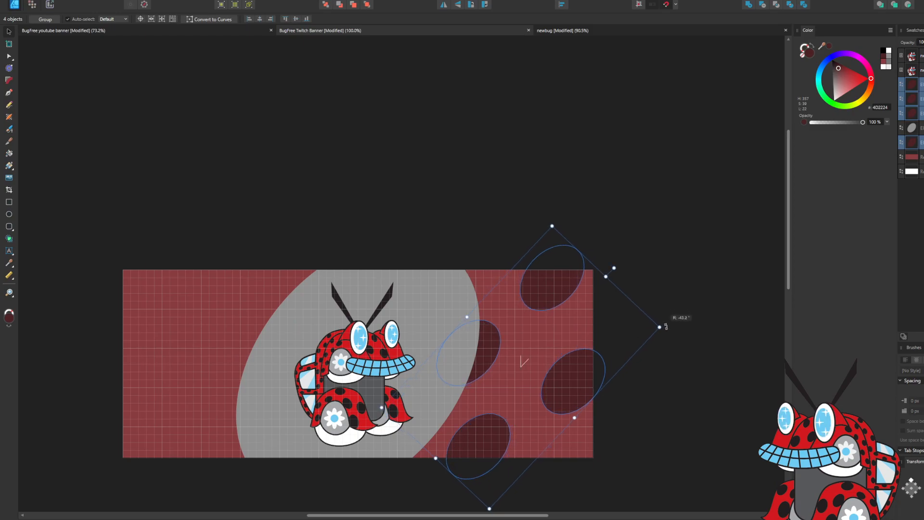
drag(669, 327, 702, 366)
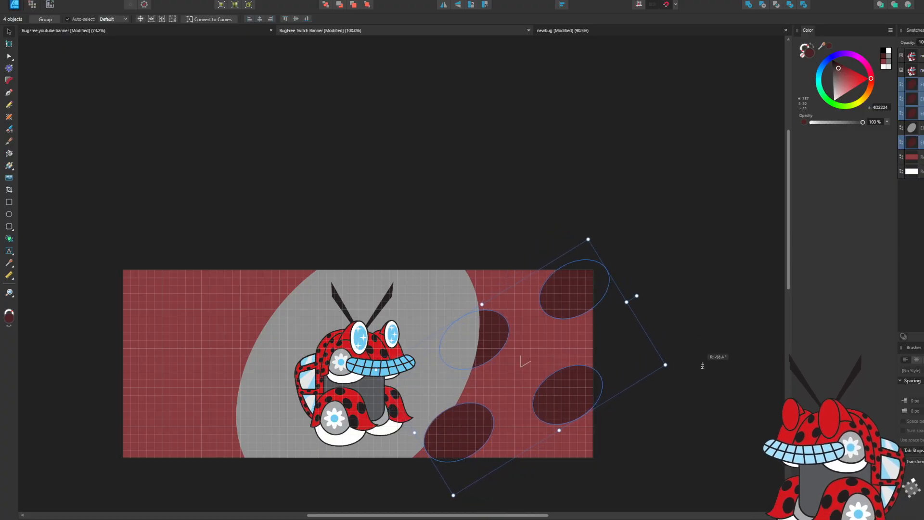
Scale the four selected spots down to an overall height of about 581 px and shift them up toward the banner's right edge.
drag(627, 302, 615, 322)
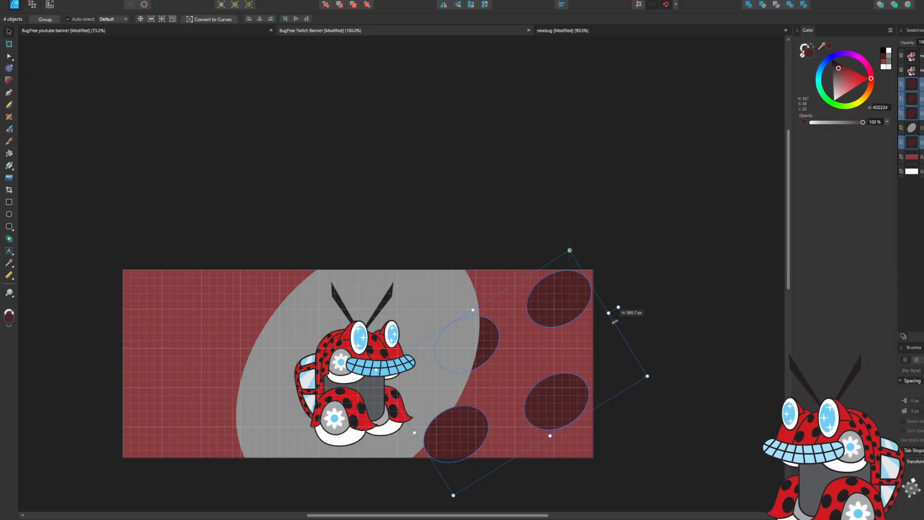
drag(577, 368, 589, 354)
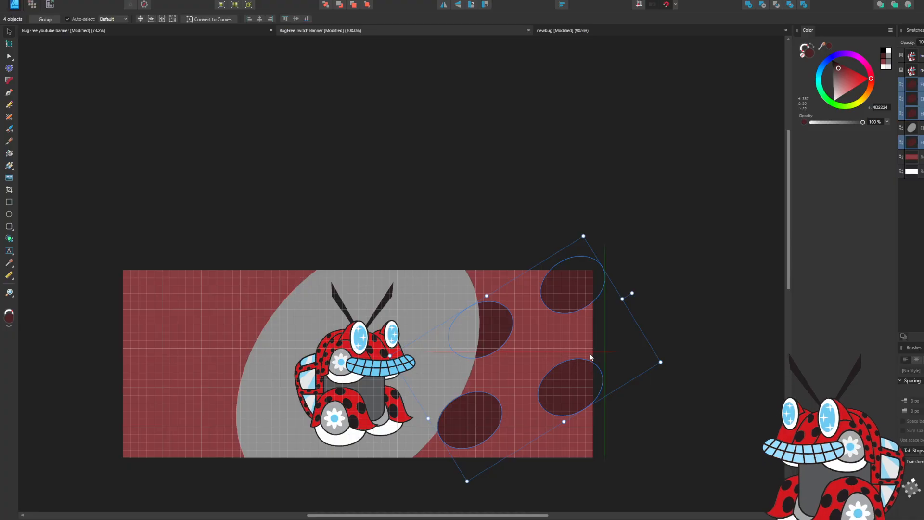
drag(590, 356, 592, 353)
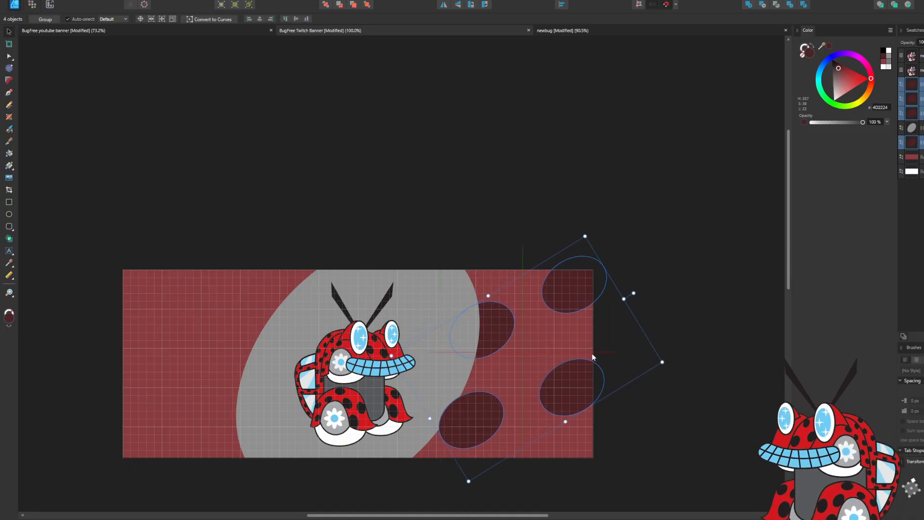
Copy the right-edge maroon spot to the banner's lower right corner and move the original up slightly.
click(636, 413)
click(573, 396)
drag(572, 395, 578, 464)
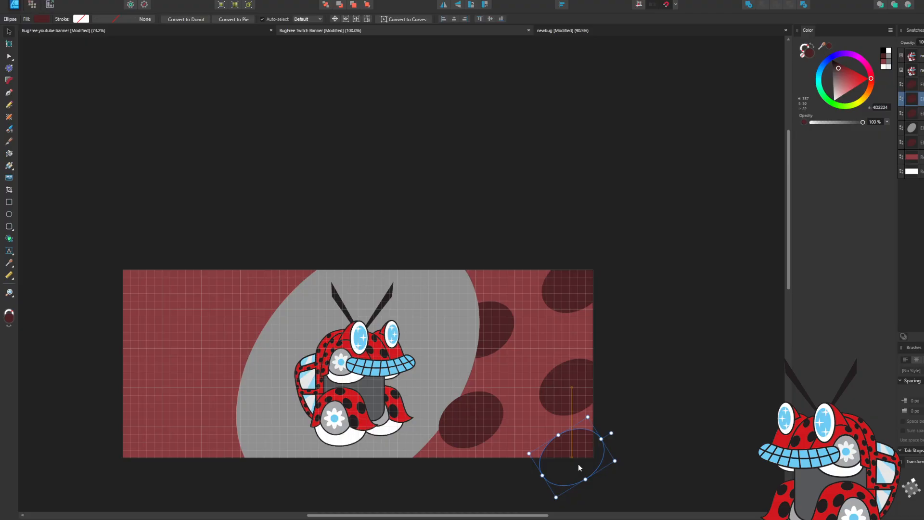
click(568, 398)
drag(568, 397, 570, 382)
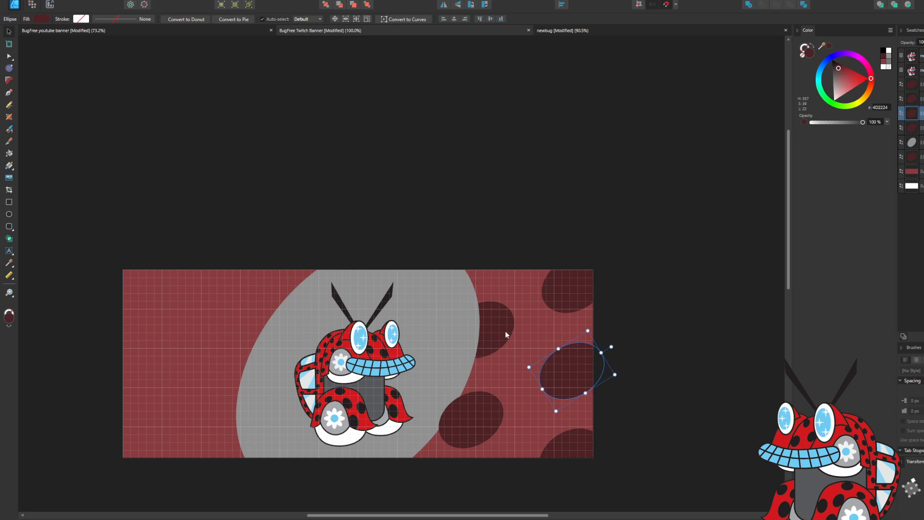
key(ctrl+z)
key(ctrl+z)
click(583, 392)
drag(584, 392, 583, 382)
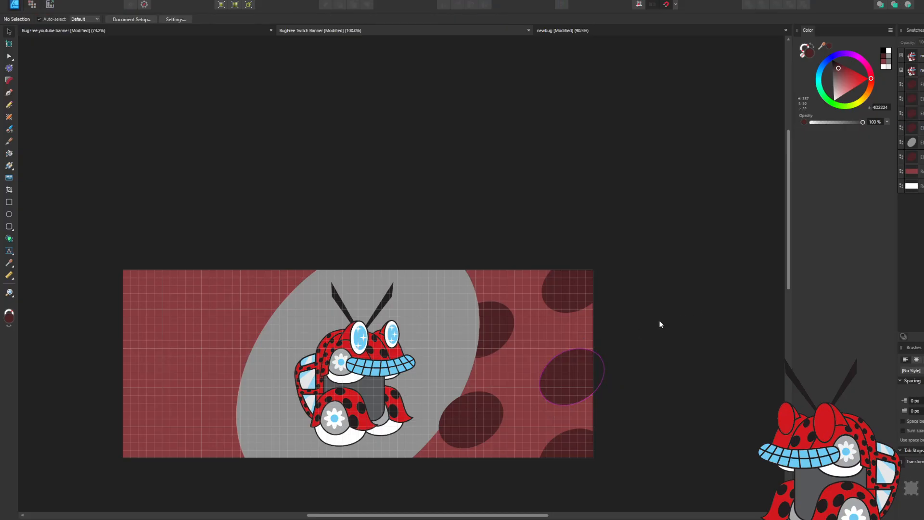
Move the maroon spot beside the ellipse's lower right rim behind the grey ellipse, keeping it above the red background.
click(491, 422)
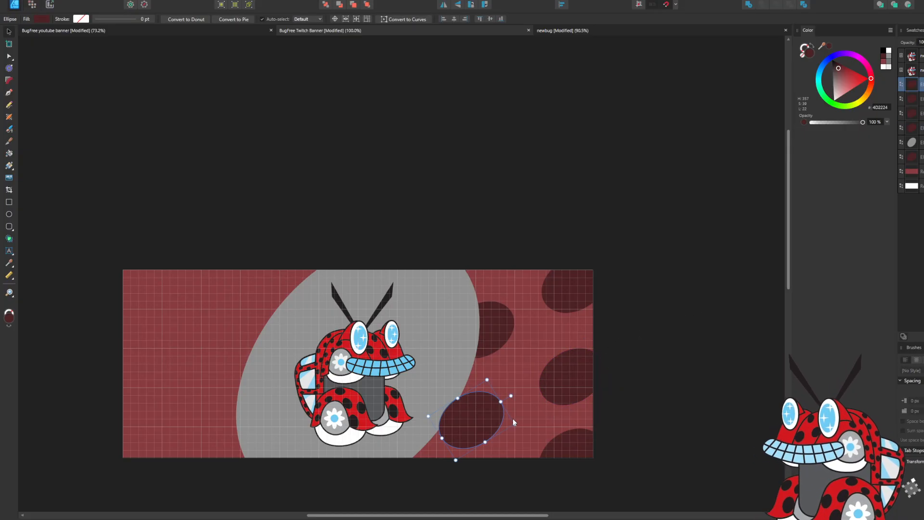
key(ctrl+bracketleft)
key(ctrl+bracketleft)
key(ctrl+bracketleft)
key(ctrl+bracketleft)
key(ctrl+bracketleft)
key(ctrl+bracketleft)
key(ctrl+bracketleft)
key(ctrl+bracketright)
key(ctrl+bracketright)
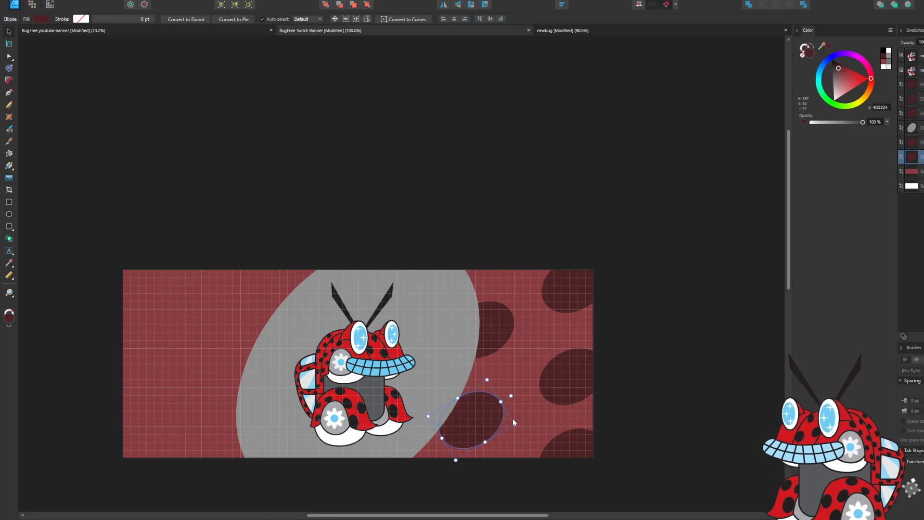
click(646, 459)
Select all five maroon spots and place a copy of the set over the banner's left end.
click(581, 449)
shift+click(572, 394)
shift+click(577, 287)
shift+click(495, 335)
shift+click(479, 427)
drag(574, 384, 242, 355)
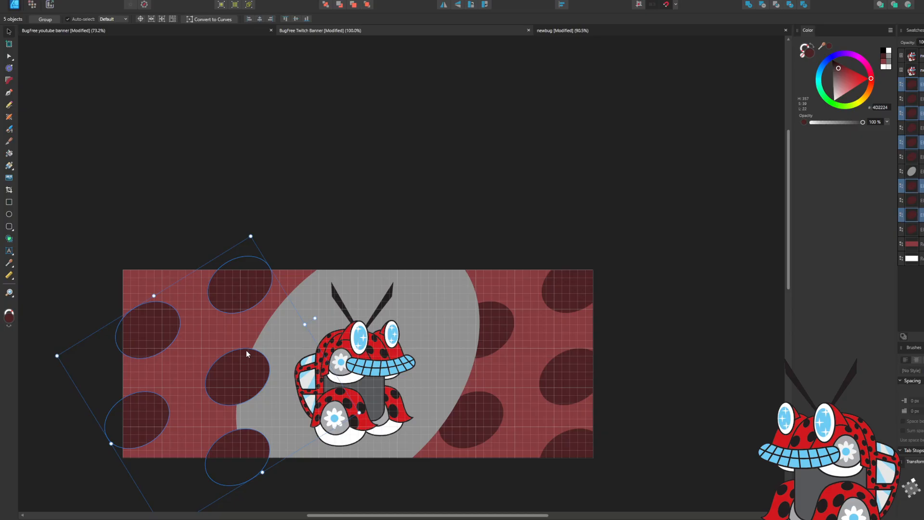
Arrange the five copied spots behind the large grey ellipse, keeping them above the red background.
key(ctrl+[)
key(ctrl+[)
key(ctrl+[)
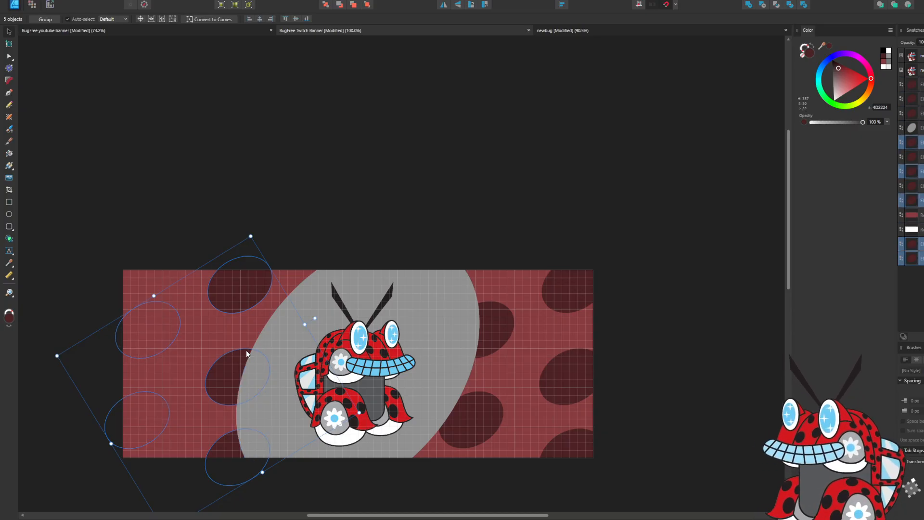
key(ctrl+])
key(ctrl+])
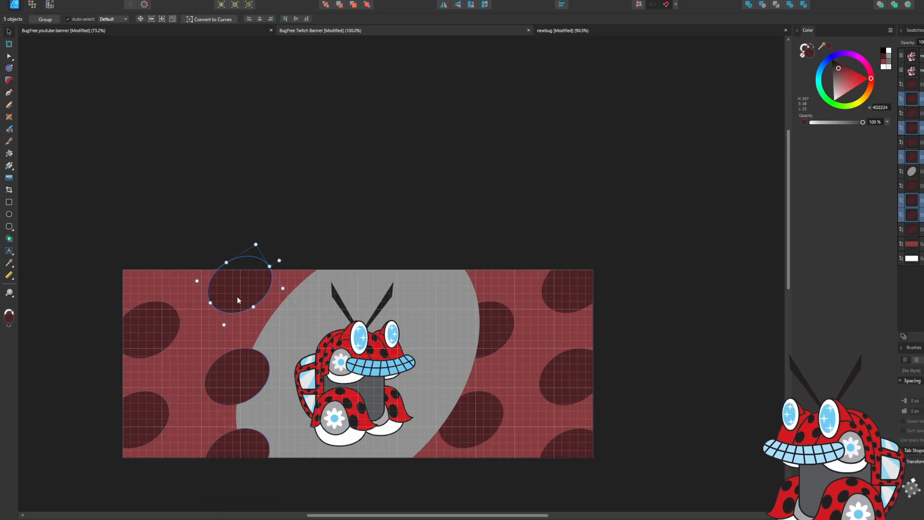
click(237, 297)
shift+click(240, 373)
shift+click(251, 451)
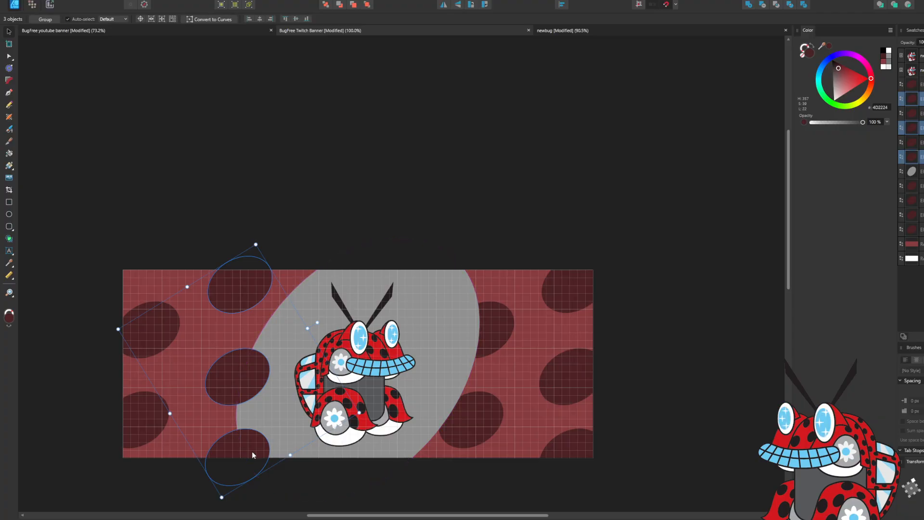
key(ctrl+bracketleft)
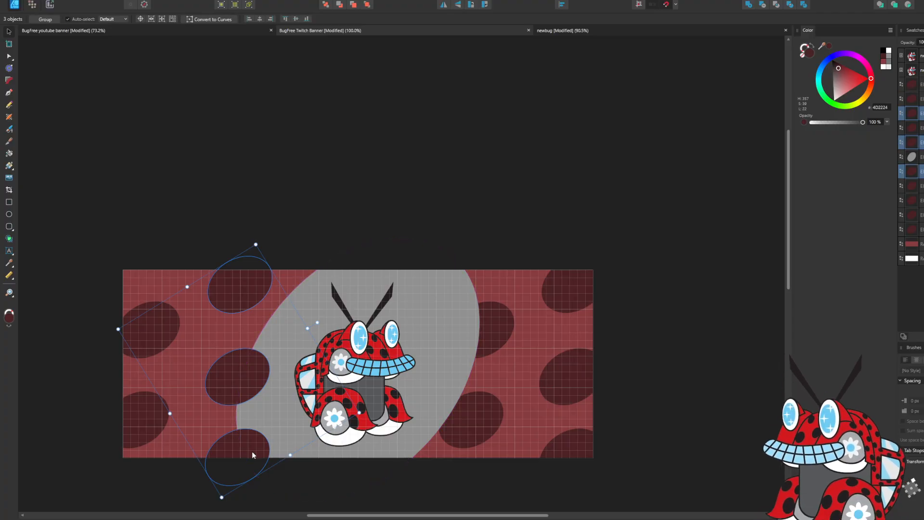
key(ctrl+bracketleft)
key(ctrl+bracketleft)
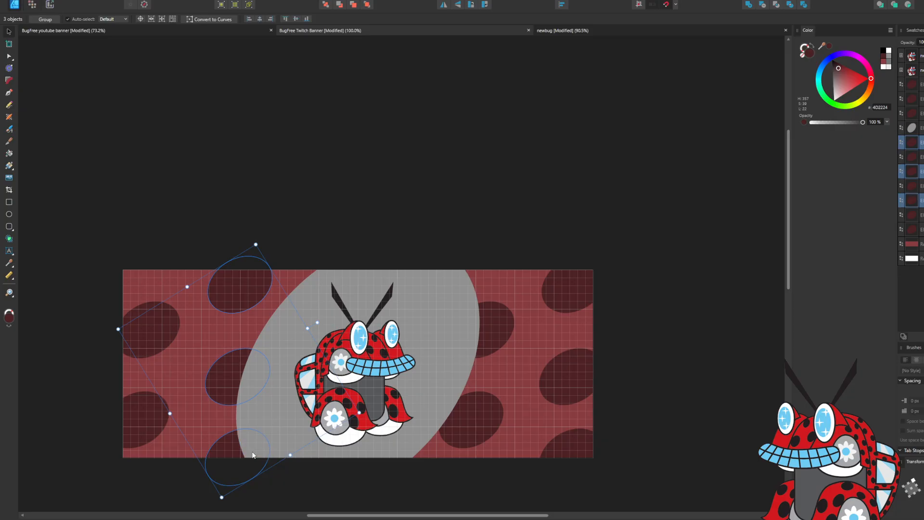
click(368, 136)
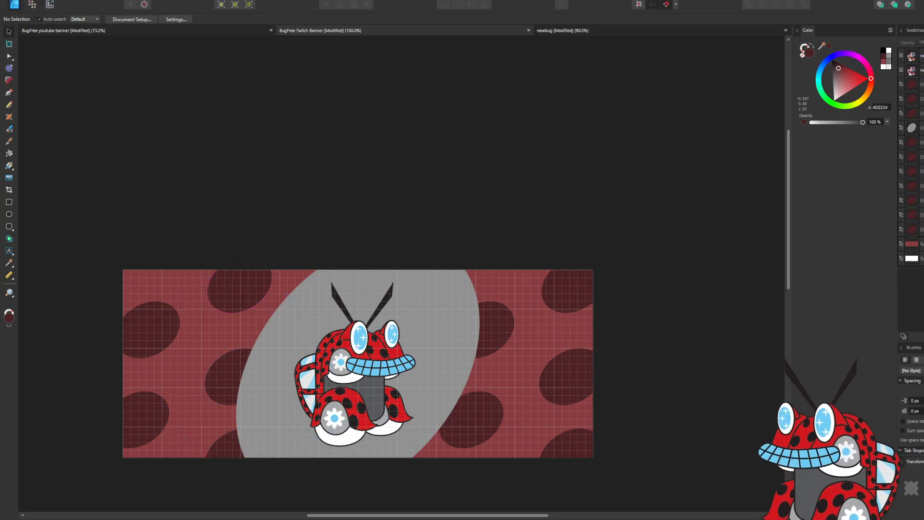
Select all ten maroon spots and group them below the grey ellipse in the layer order.
click(226, 446)
shift+click(912, 229)
ctrl+click(912, 113)
ctrl+click(912, 99)
ctrl+click(912, 84)
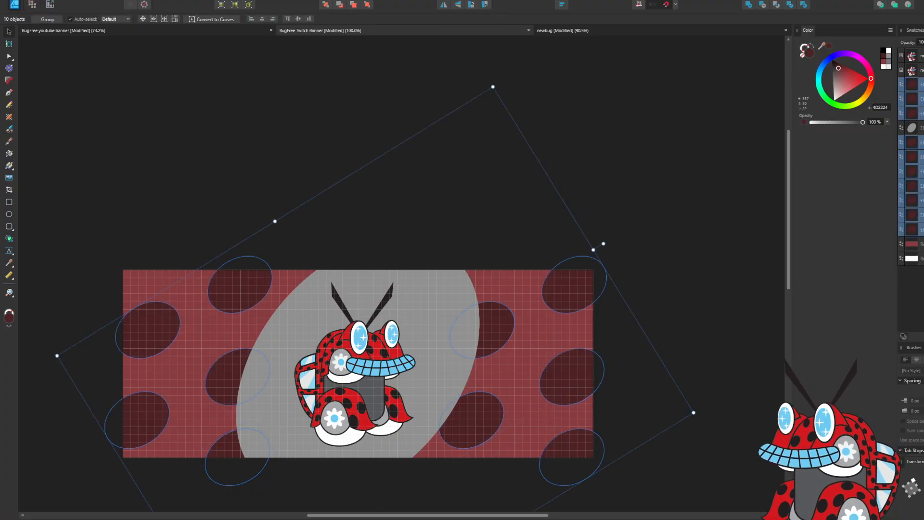
key(ctrl+g)
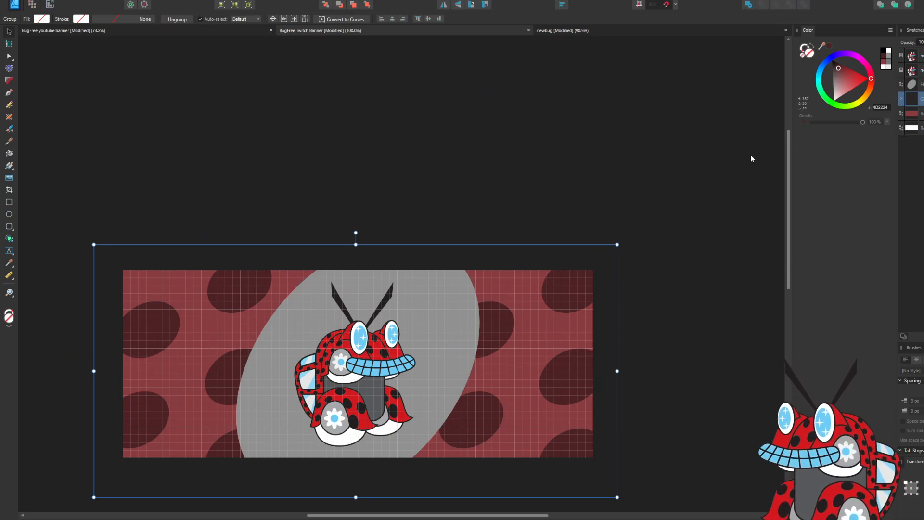
Shorten the large grey ellipse to about 660 px high and recentre it behind the ladybug.
click(445, 318)
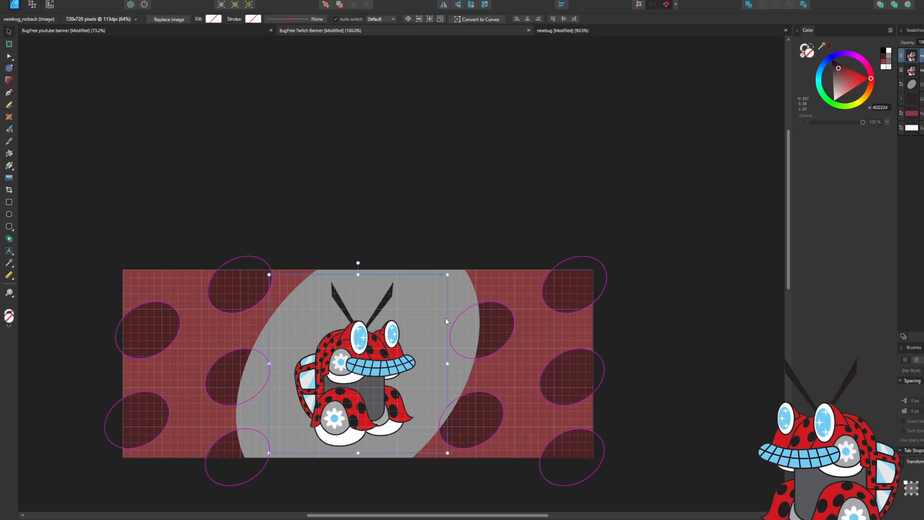
click(458, 294)
drag(455, 251, 435, 287)
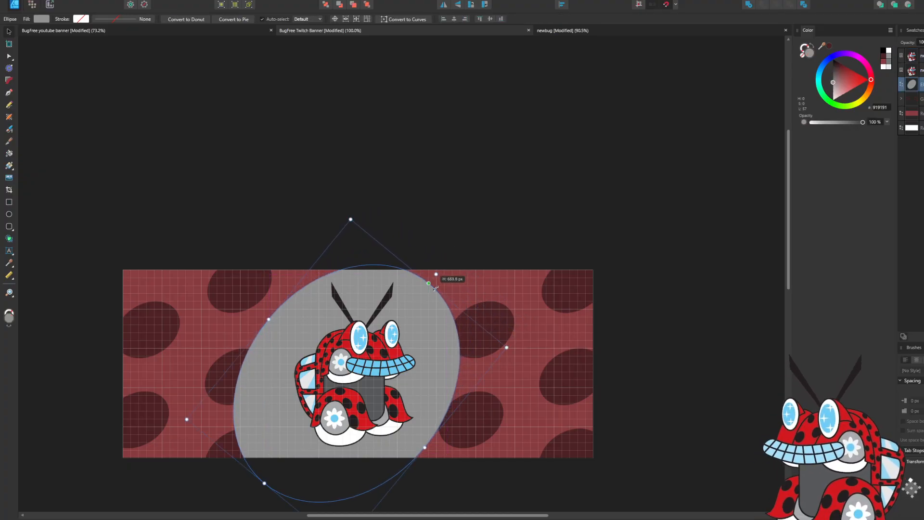
drag(436, 290, 437, 292)
drag(438, 333, 451, 316)
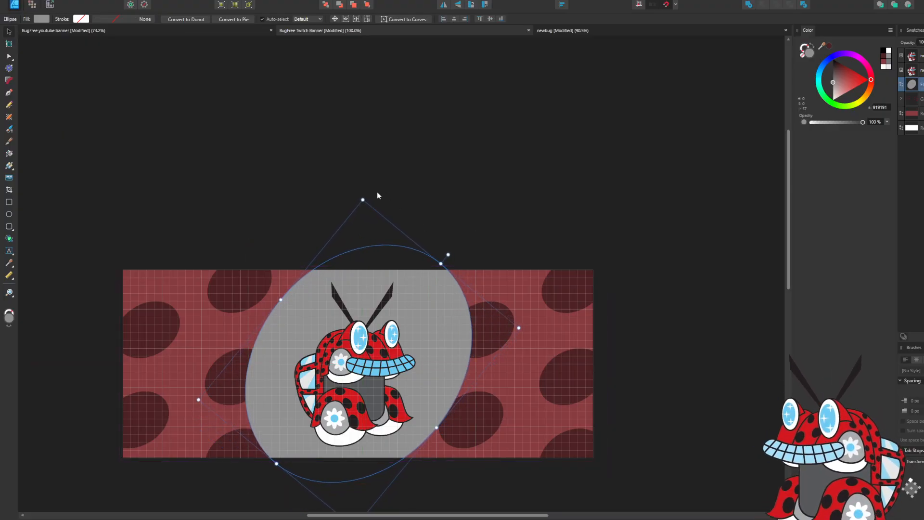
Rotate the grey ellipse to about -46.2° and shift it slightly down behind the ladybug.
drag(361, 197, 380, 199)
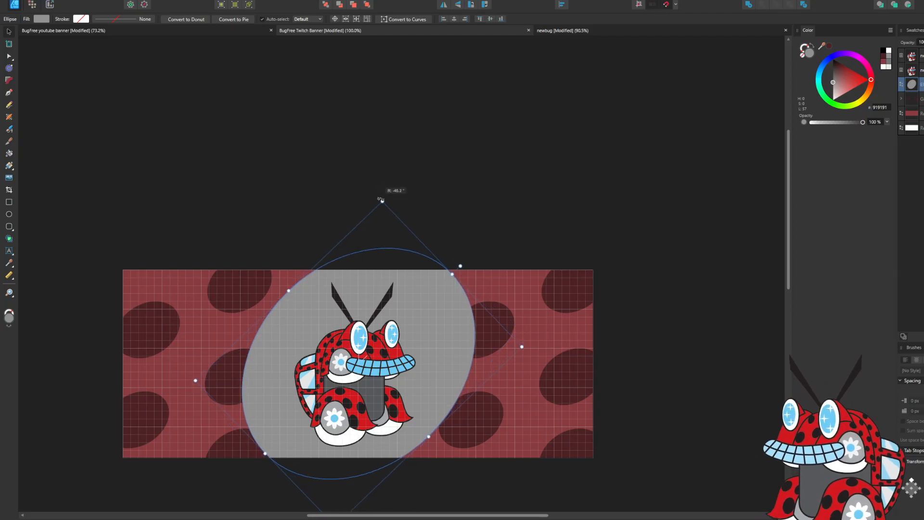
drag(417, 336, 423, 344)
drag(423, 345, 420, 342)
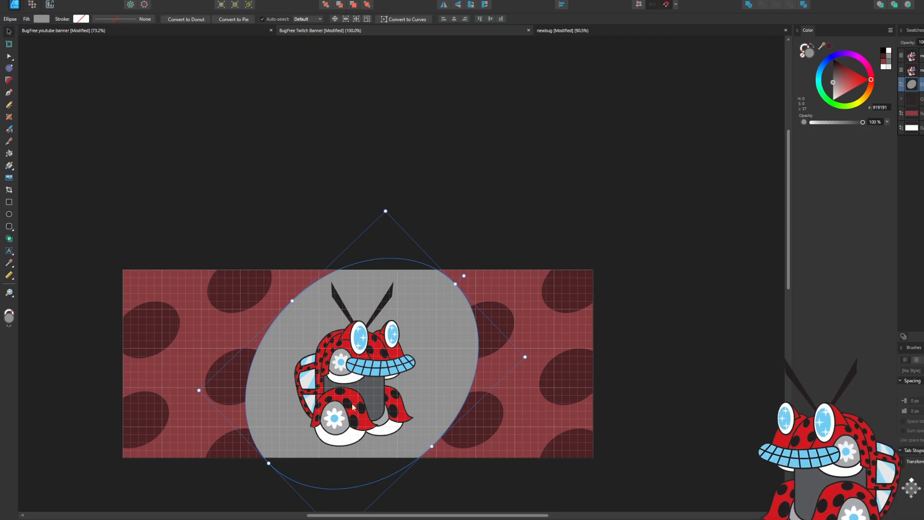
click(645, 176)
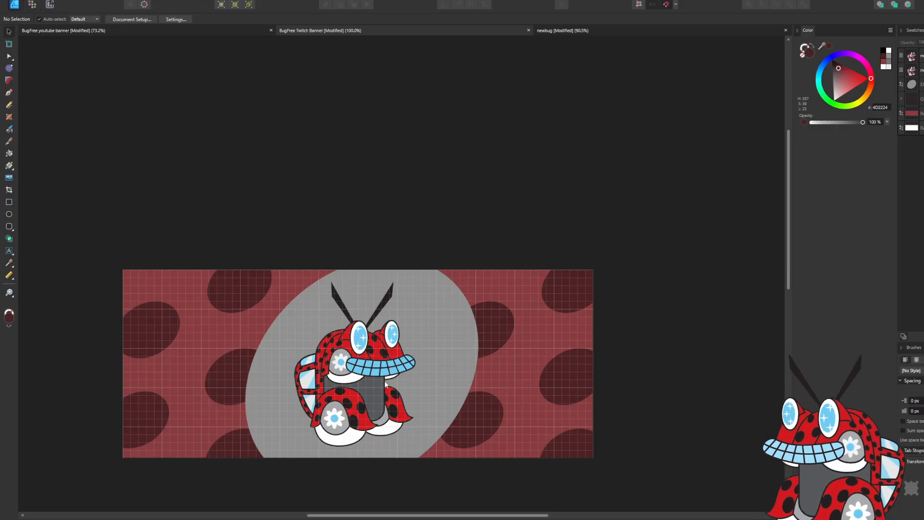
Shrink the grey ellipse, shift it up against the banner's upper edge and reposition the ladybug inside it.
click(373, 368)
mouse_move(373, 368)
mouse_down()
mouse_move(387, 352)
mouse_move(370, 367)
mouse_up()
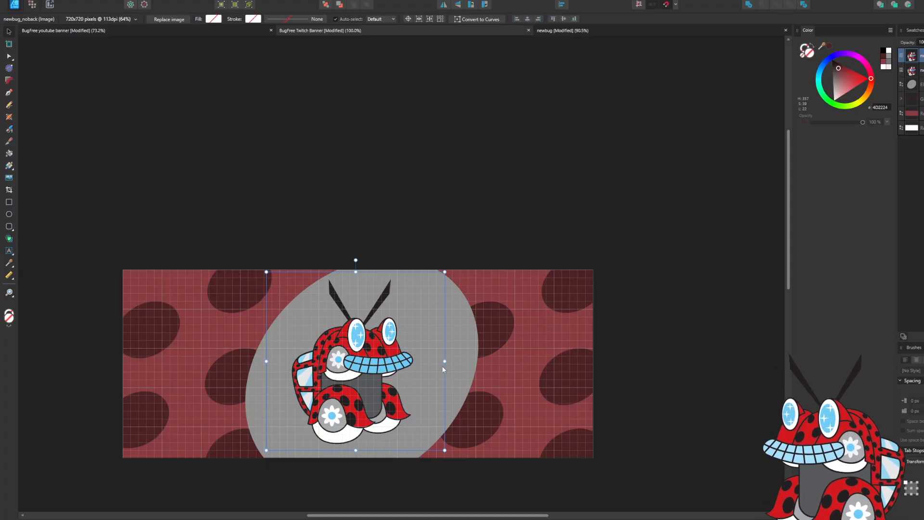
click(460, 359)
drag(461, 356, 466, 261)
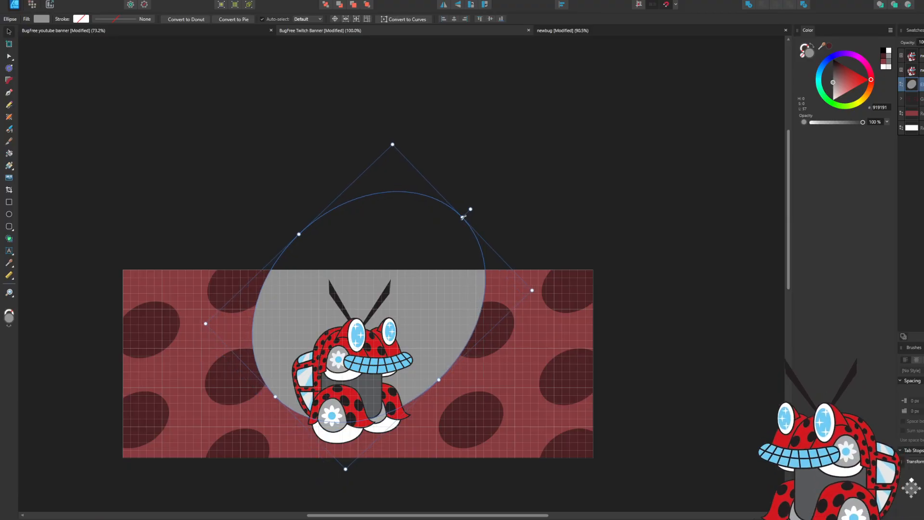
drag(461, 217, 427, 269)
drag(419, 312, 432, 317)
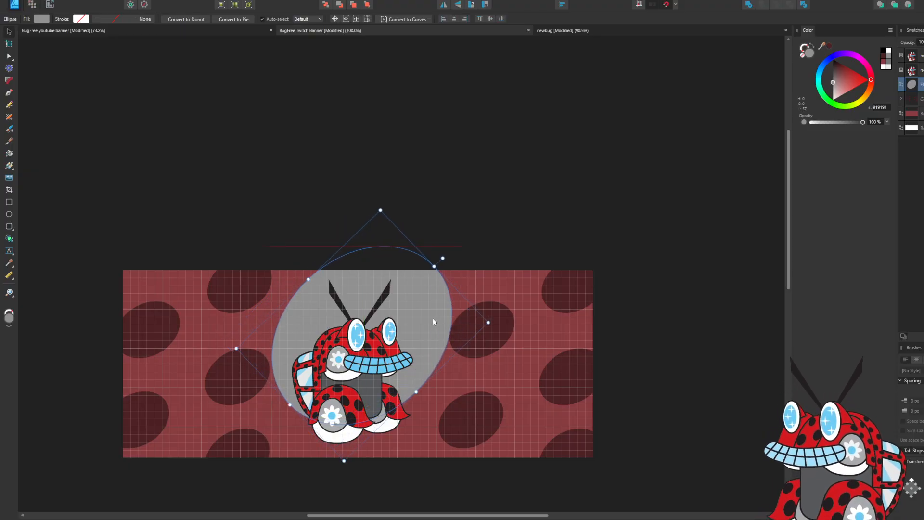
click(376, 372)
drag(377, 375, 378, 351)
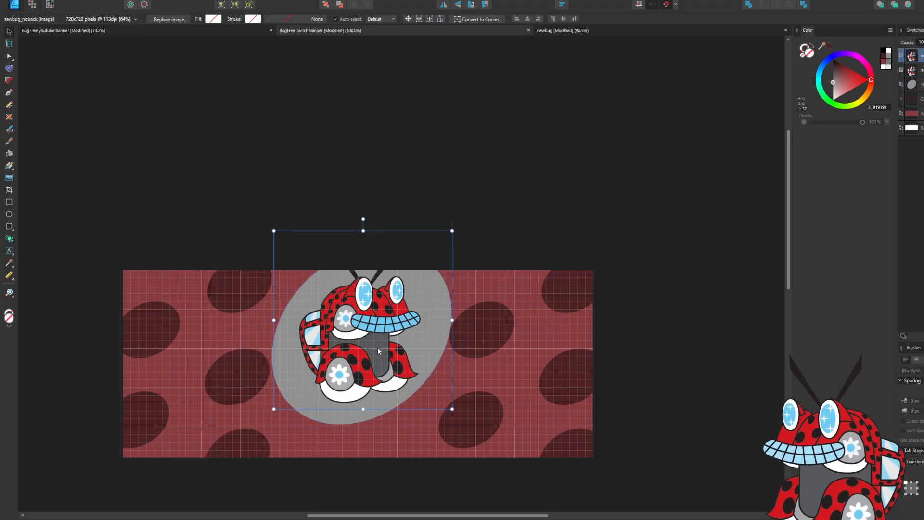
Shrink the ladybug to about 48%, position it within the grey ellipse and shift the ellipse slightly down and left.
drag(452, 230, 423, 288)
drag(359, 350, 375, 347)
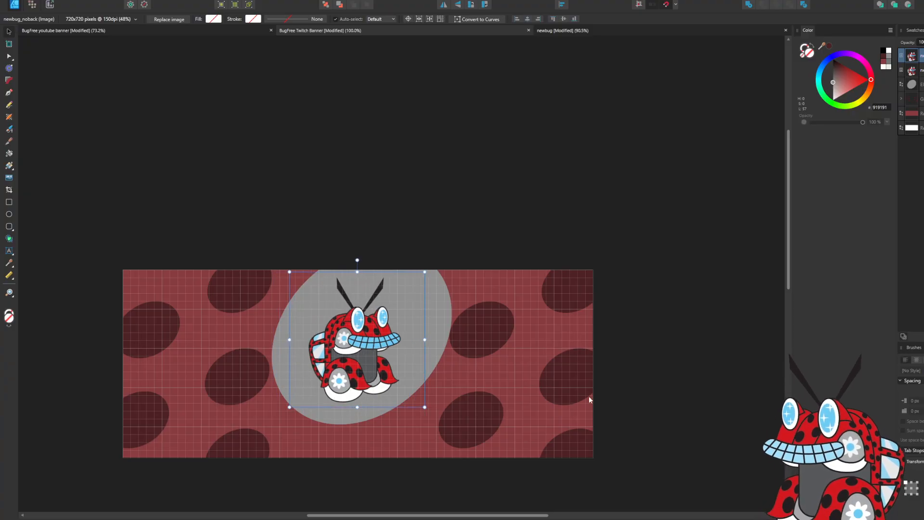
click(654, 357)
click(421, 363)
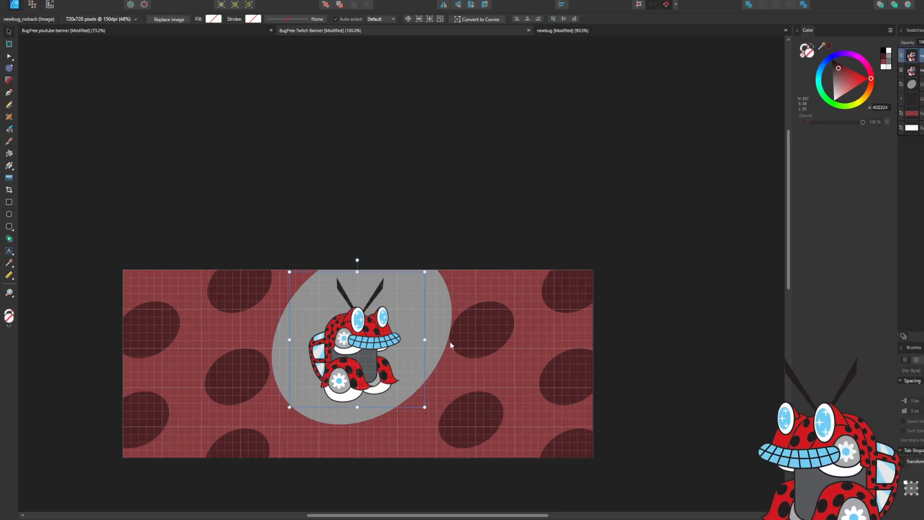
drag(440, 347, 438, 351)
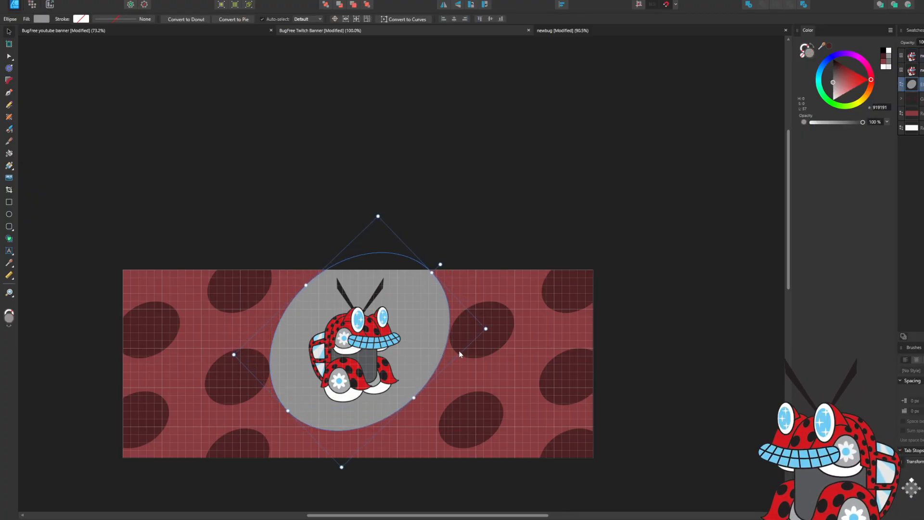
click(665, 303)
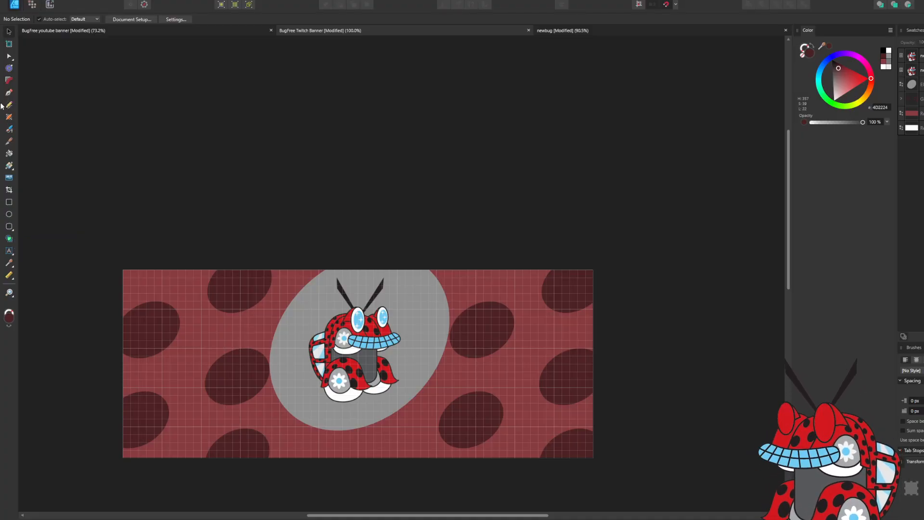
Try adding the text "Welcome To Bug" below the ladybug's feet and delete it again.
click(9, 251)
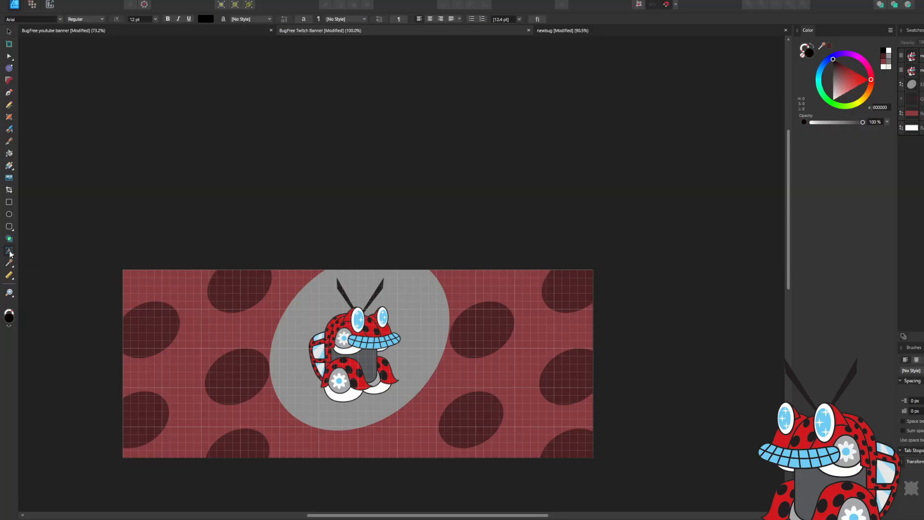
click(310, 412)
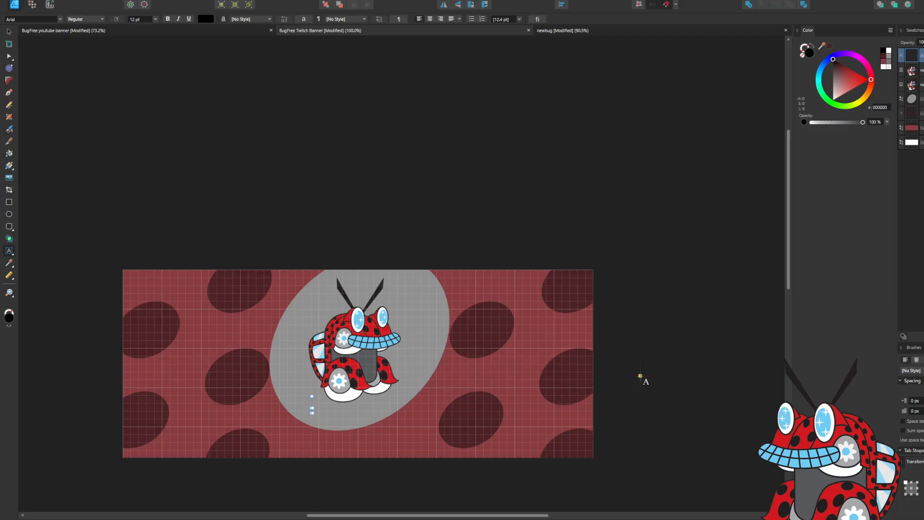
text(Welcome)
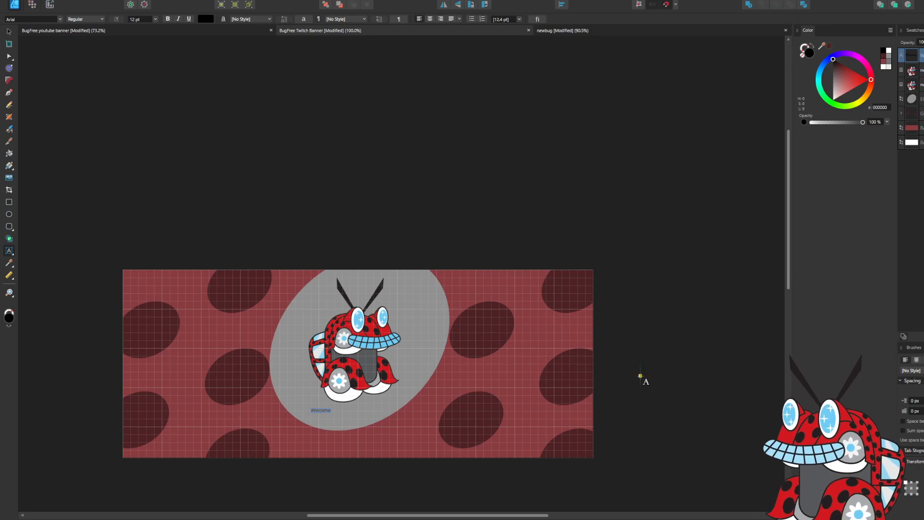
text( H)
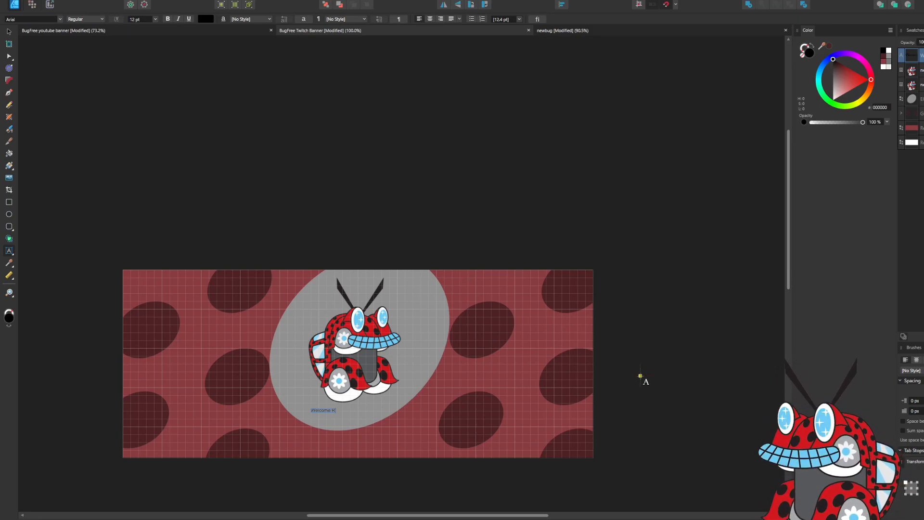
key(BackSpace)
text(To Bug)
key(BackSpace)
key(BackSpace)
key(BackSpace)
key(BackSpace)
key(BackSpace)
key(BackSpace)
key(BackSpace)
key(BackSpace)
key(BackSpace)
key(BackSpace)
key(BackSpace)
key(BackSpace)
key(Escape)
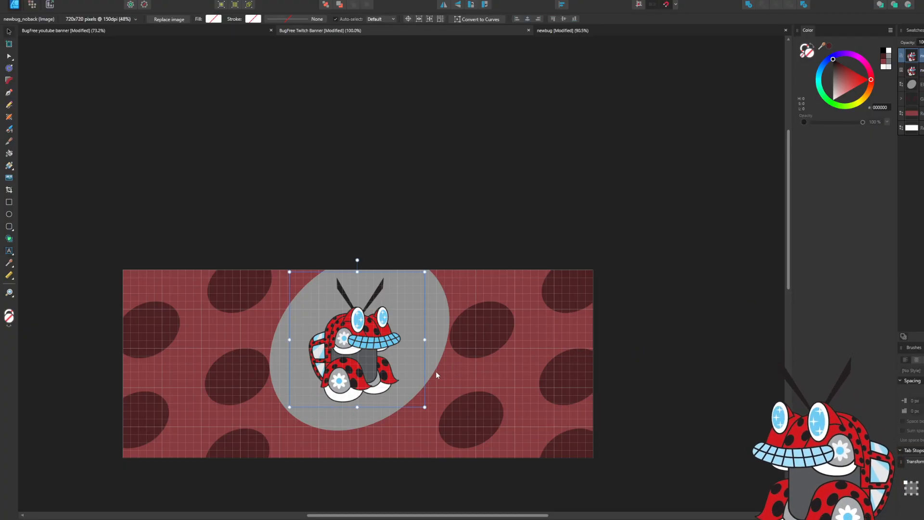
Undo the recent ladybug resizing and grey ellipse move on the Twitch banner.
click(434, 331)
shift+click(416, 353)
key(ctrl+z)
key(ctrl+z)
key(ctrl+z)
key(ctrl+z)
key(ctrl+z)
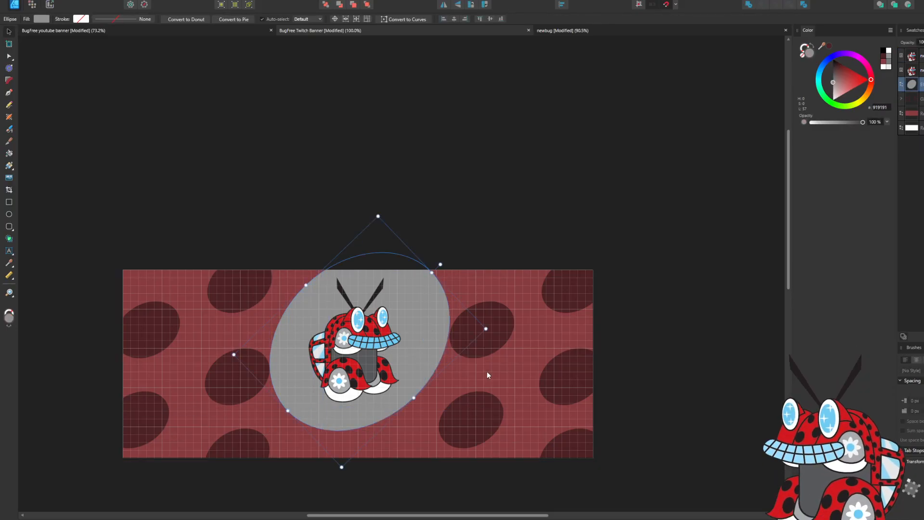
key(ctrl+z)
key(ctrl+z)
key(ctrl+z)
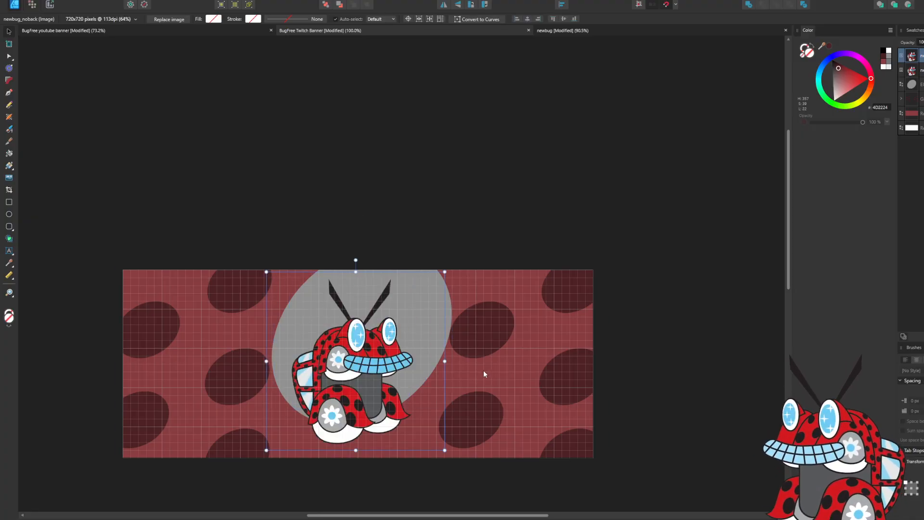
click(654, 287)
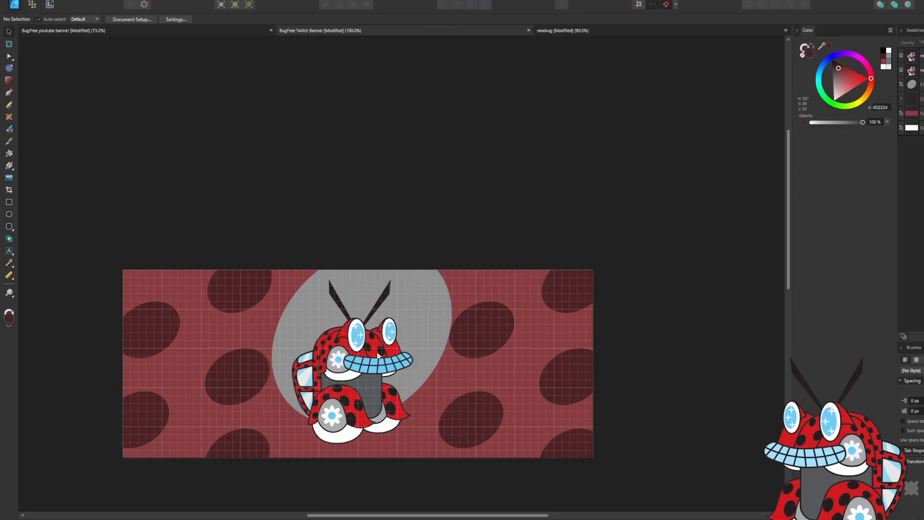
click(433, 317)
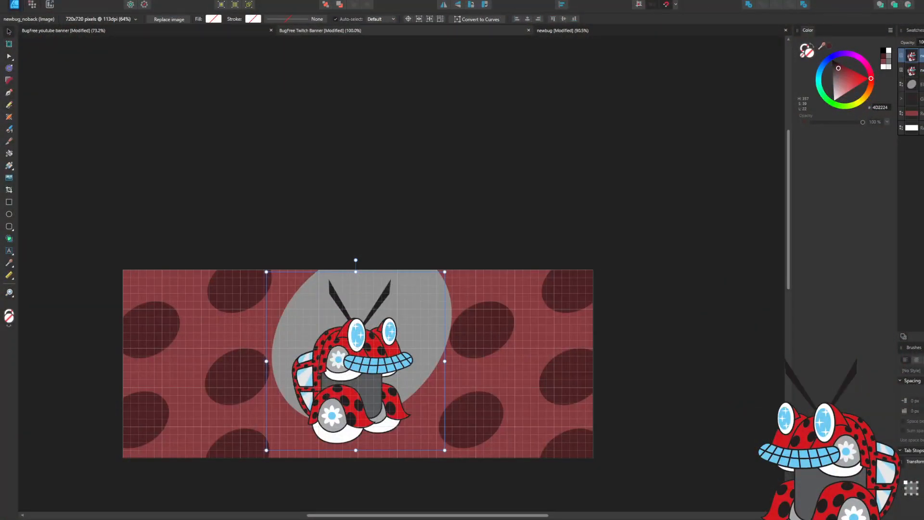
click(662, 291)
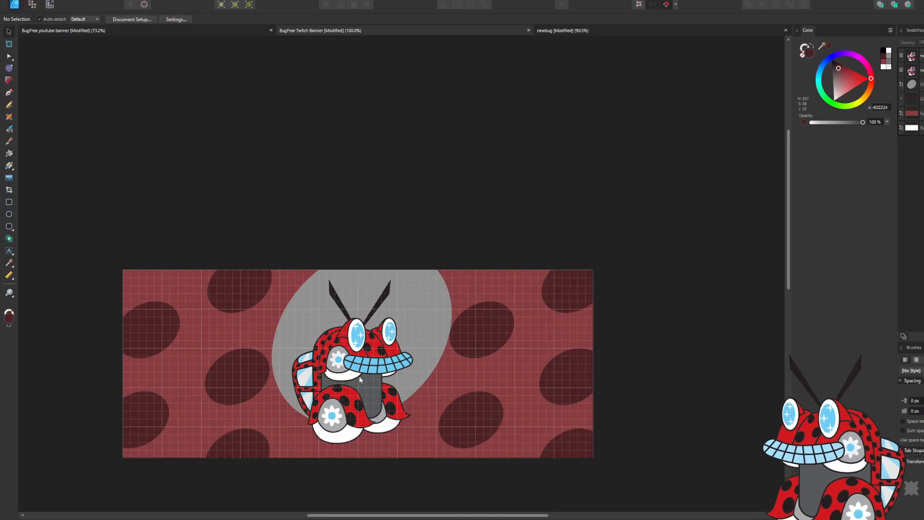
Move the ladybug to the banner's upper right corner and the grey ellipse down past the lower edge.
click(389, 370)
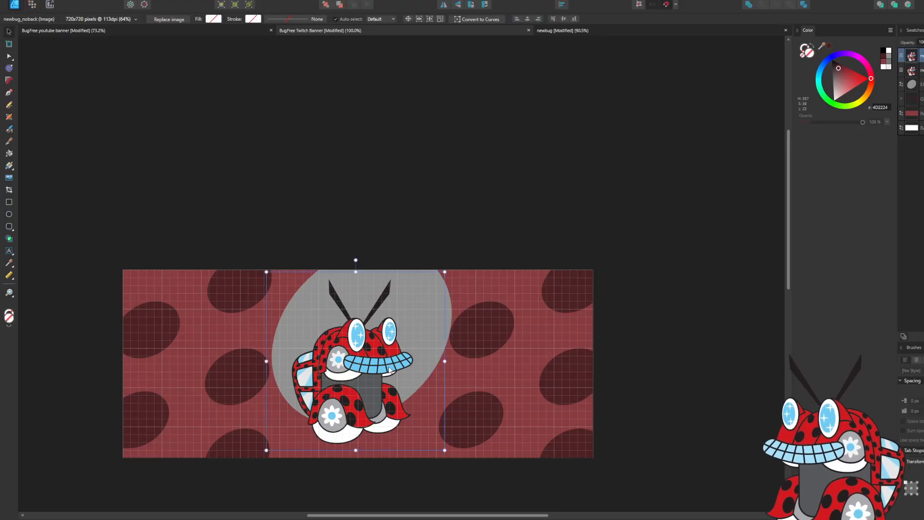
drag(389, 370, 577, 309)
click(359, 370)
drag(359, 369, 370, 470)
Expand the group of dark spots in the layer list to expose its individual ellipses.
click(232, 305)
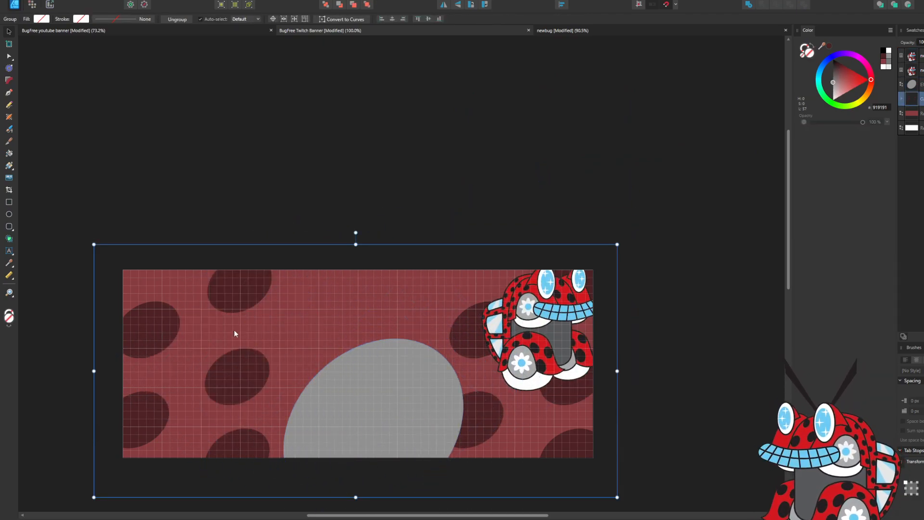
key(Escape)
click(236, 293)
click(902, 99)
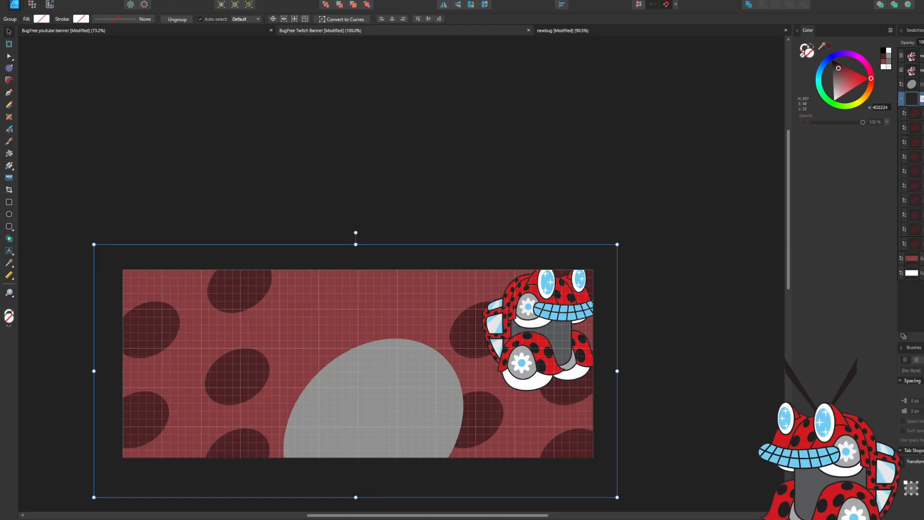
click(916, 128)
click(918, 99)
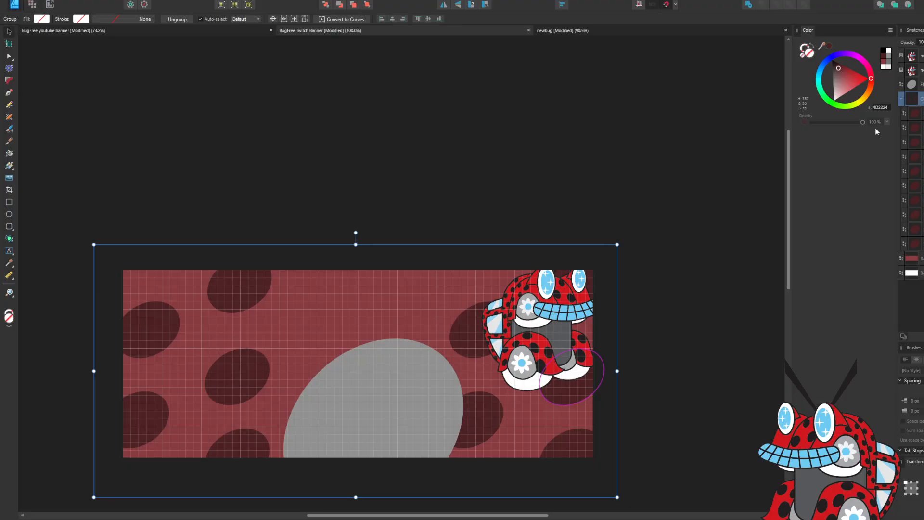
Select the five dark spots on the banner's left side within the group and shift them right towards the middle.
double_click(256, 286)
ctrl+click(149, 326)
ctrl+click(212, 377)
ctrl+shift+click(246, 280)
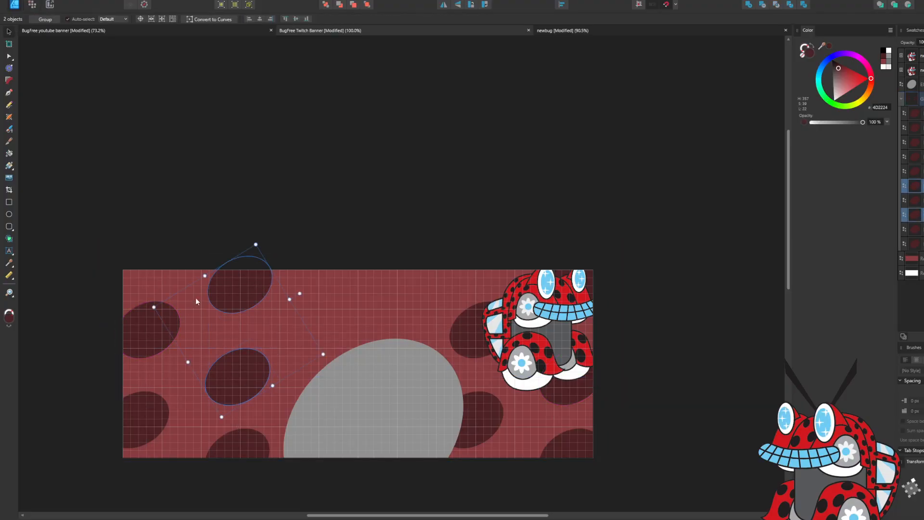
ctrl+shift+click(144, 428)
ctrl+shift+click(244, 451)
drag(234, 380, 369, 386)
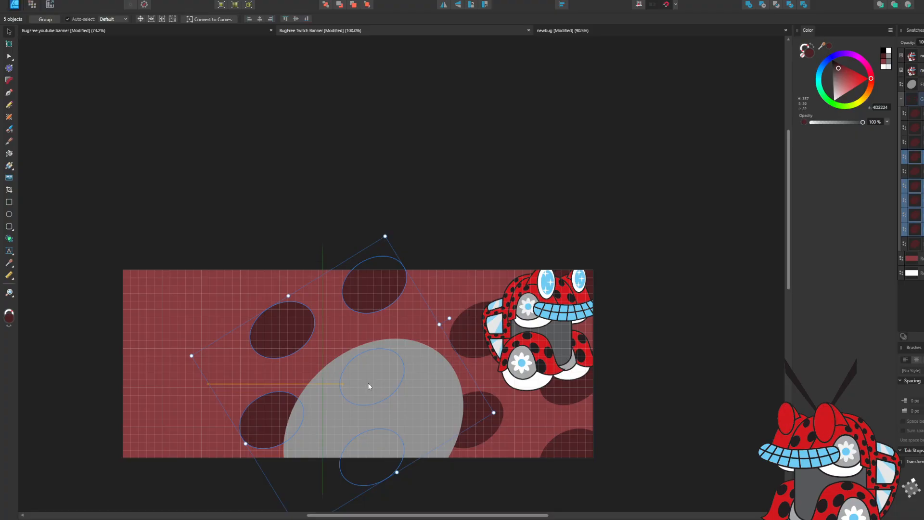
click(684, 410)
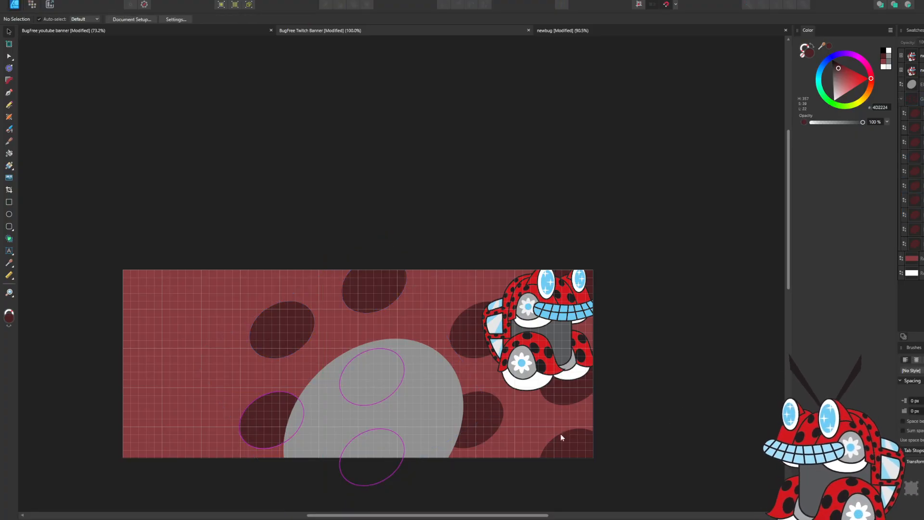
Move the grey ellipse to the banner's left end and enlarge it so it covers the full banner height there.
click(458, 404)
drag(435, 413, 235, 377)
drag(246, 321, 295, 270)
drag(312, 262, 313, 261)
drag(227, 392, 185, 396)
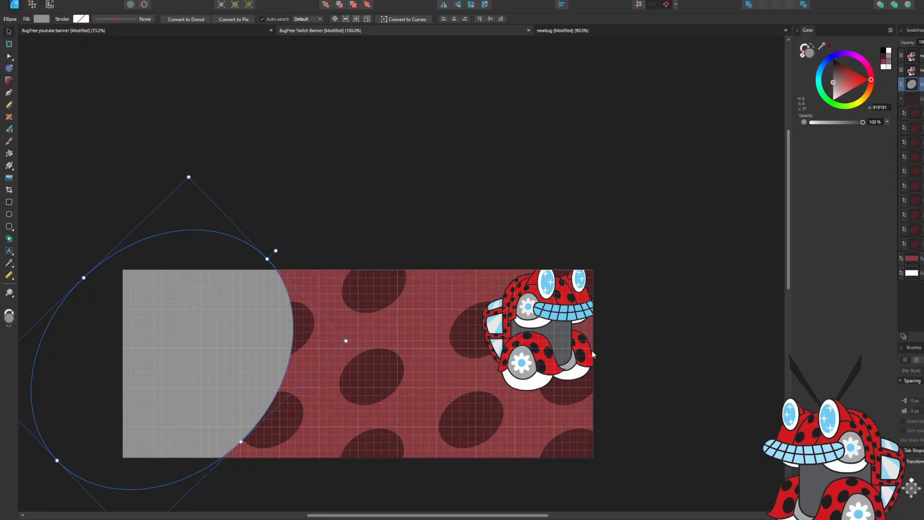
Move the ladybug onto the grey ellipse at the banner's left end and shrink it to about 55%.
drag(555, 345, 200, 394)
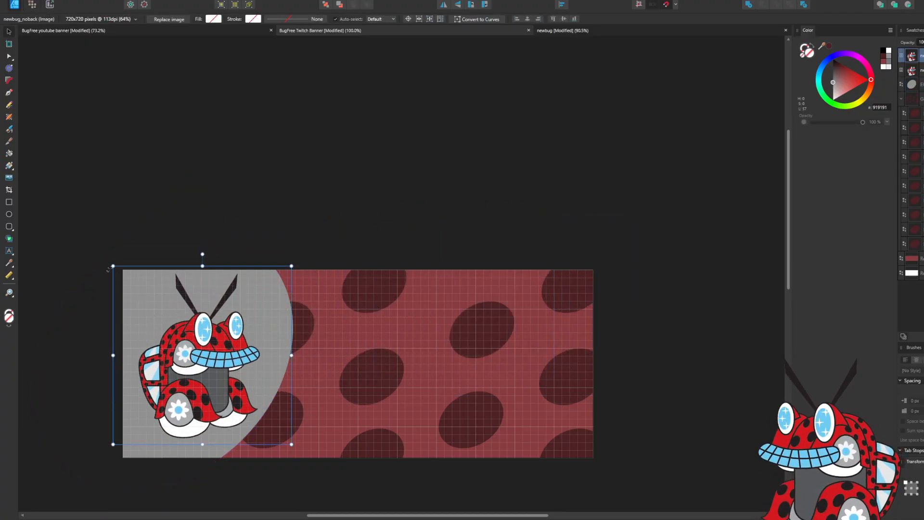
drag(113, 265, 127, 293)
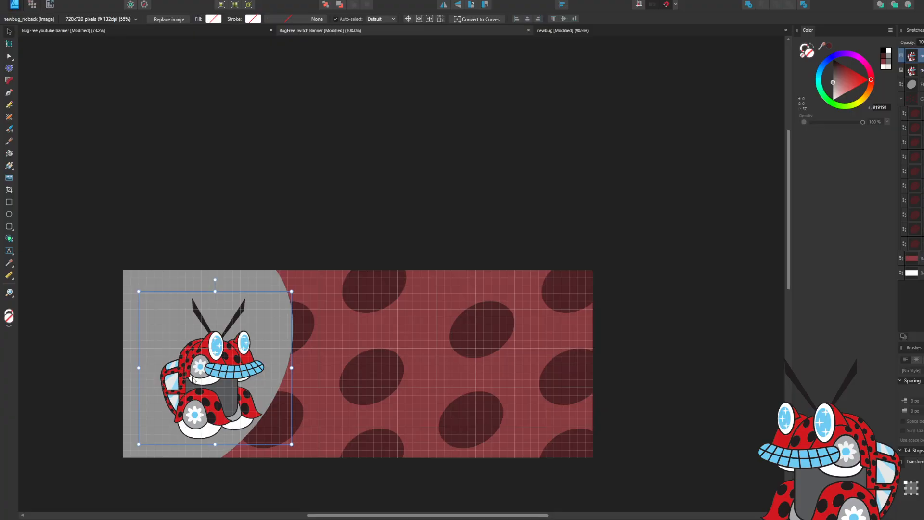
drag(203, 383, 191, 374)
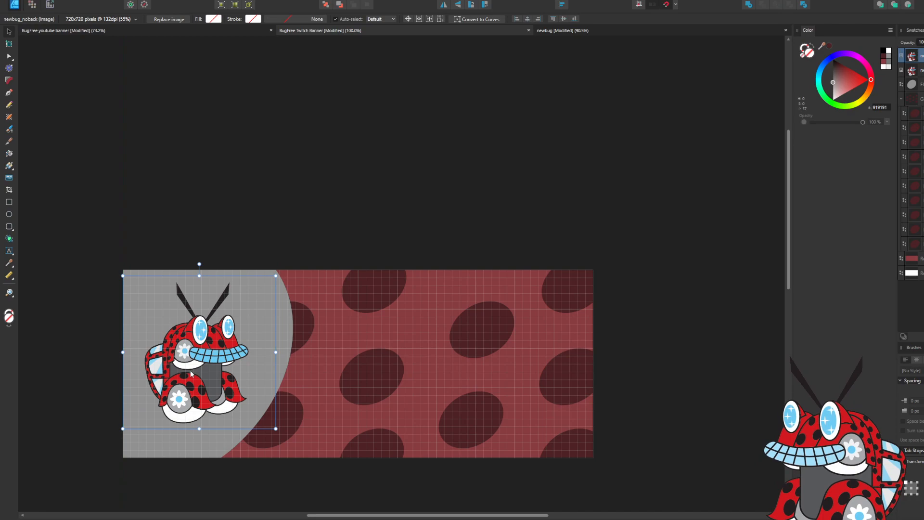
click(697, 353)
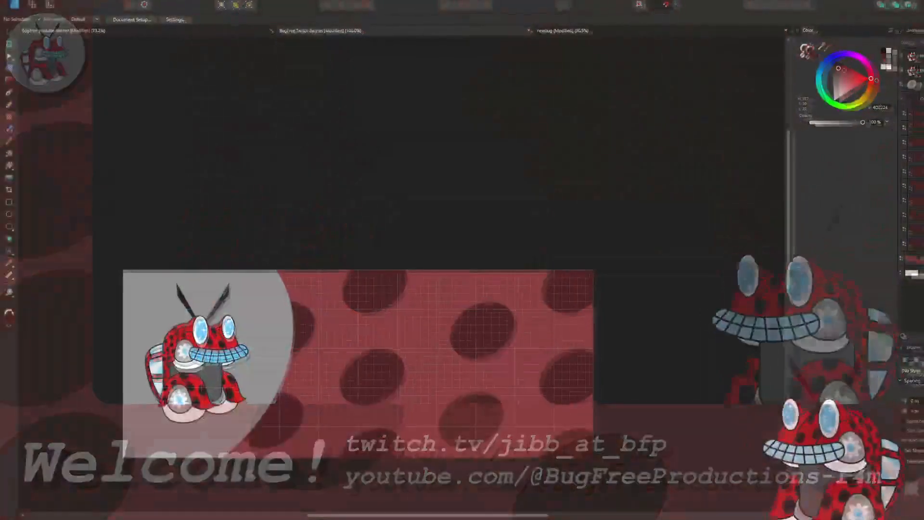
Shift the grey ellipse right and shrink it to fit within the banner's height at the left end.
click(253, 330)
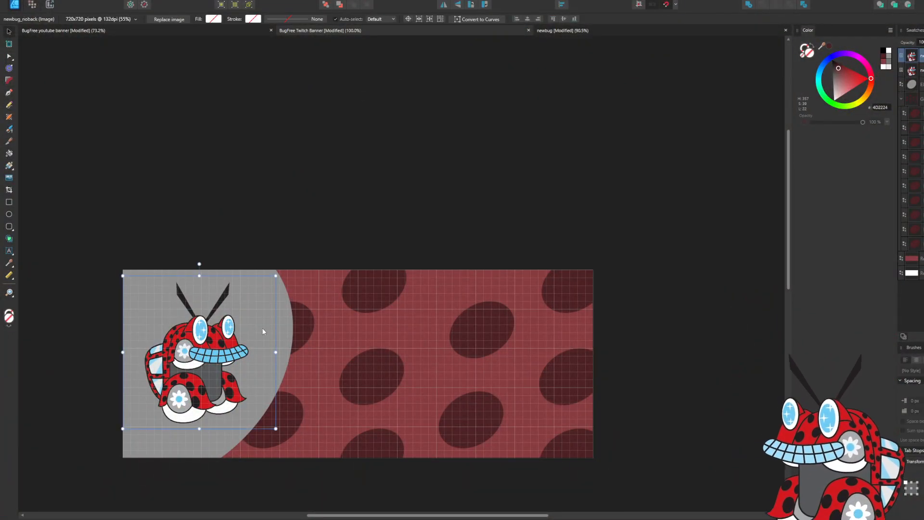
click(283, 330)
drag(287, 330, 388, 304)
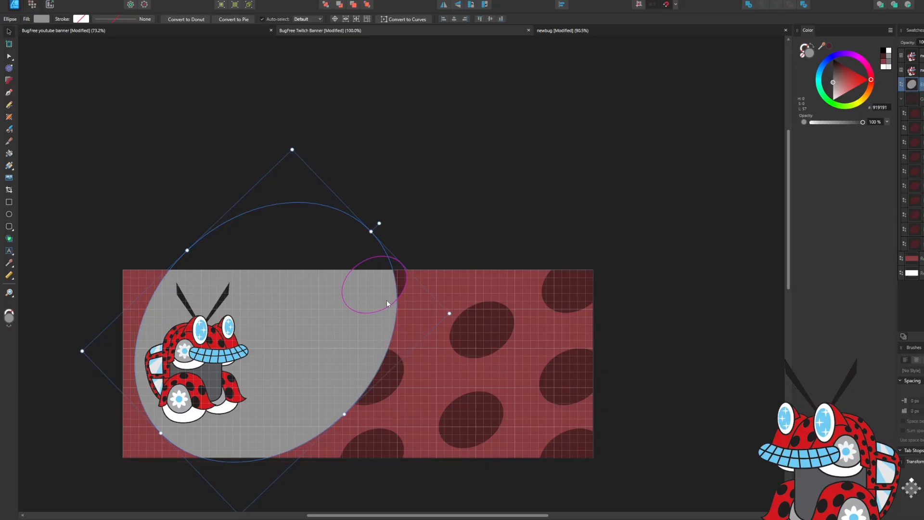
drag(372, 231, 304, 294)
Shrink the ladybug to about 47% and centre it inside the grey ellipse.
drag(199, 365, 229, 378)
drag(308, 286, 290, 316)
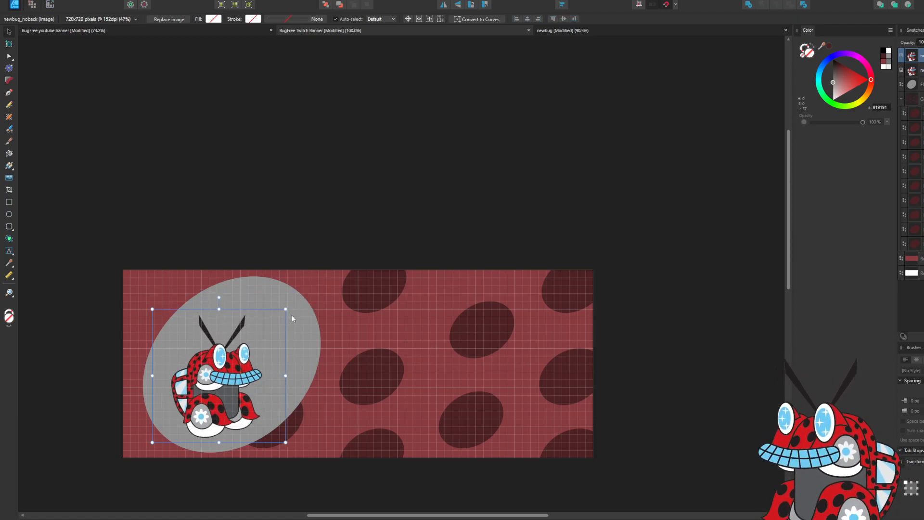
drag(226, 391, 236, 378)
click(438, 222)
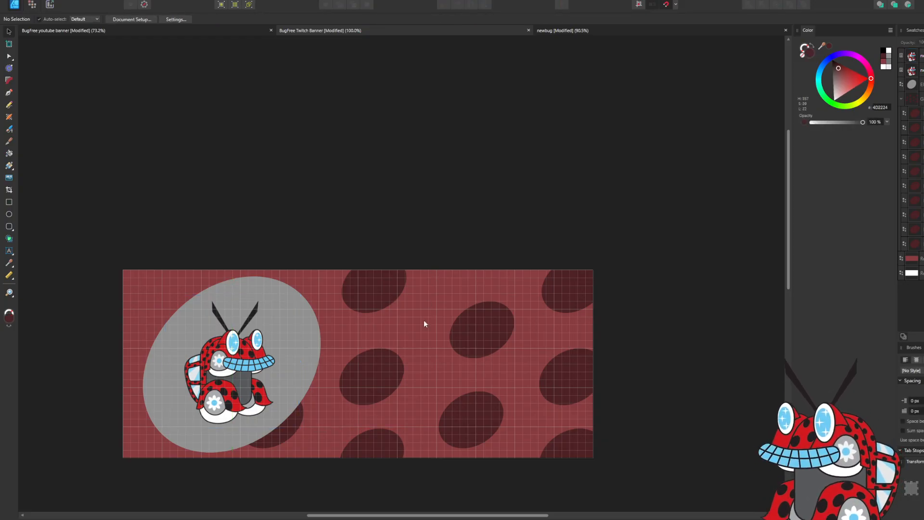
Nudge the ladybug slightly left and up to fine-tune its position inside the grey ellipse, and clear the selection.
click(229, 375)
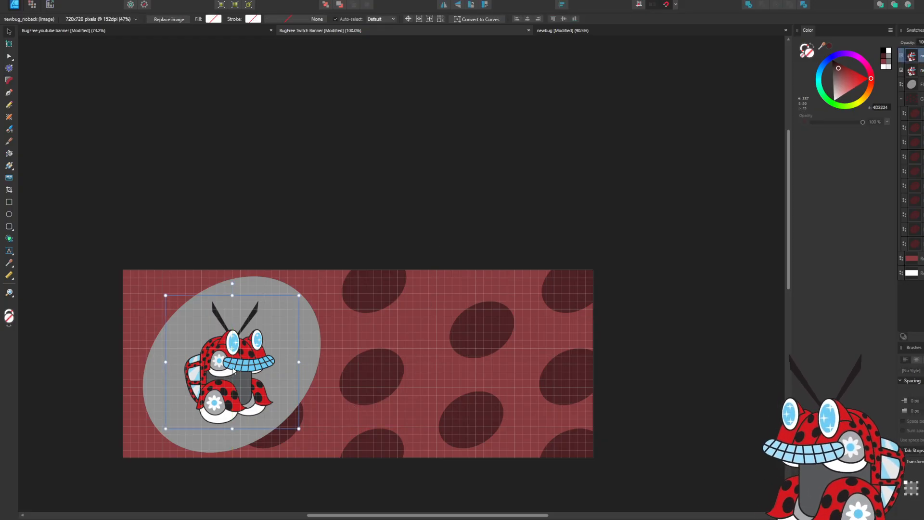
key(Left)
key(Left)
key(Left)
key(Left)
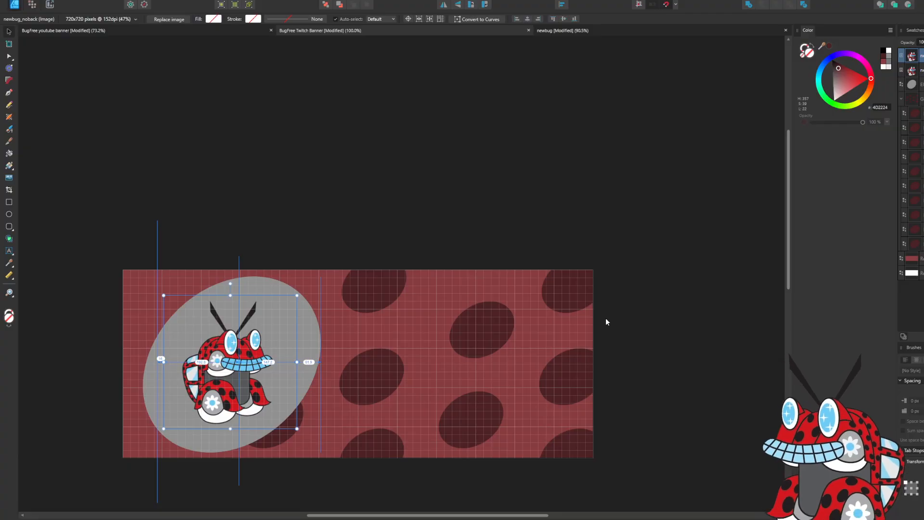
key(Right)
key(Right)
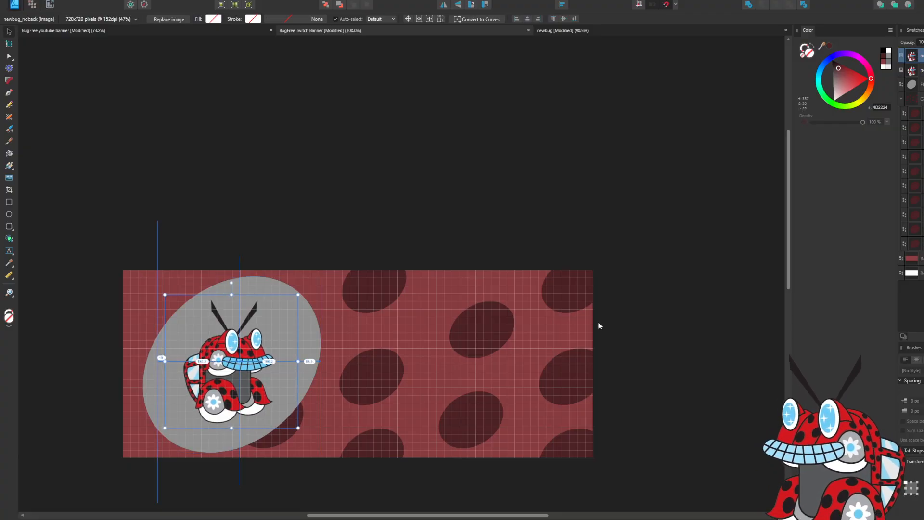
click(574, 176)
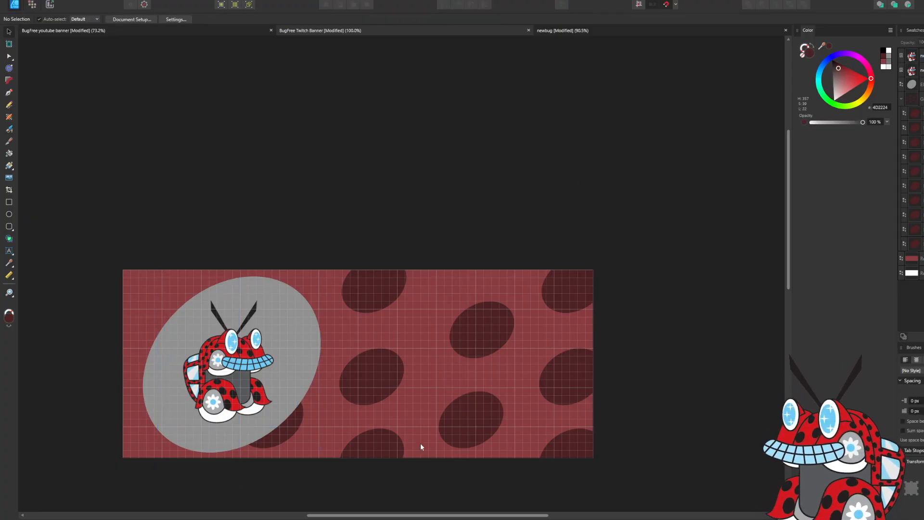
click(299, 354)
key(Escape)
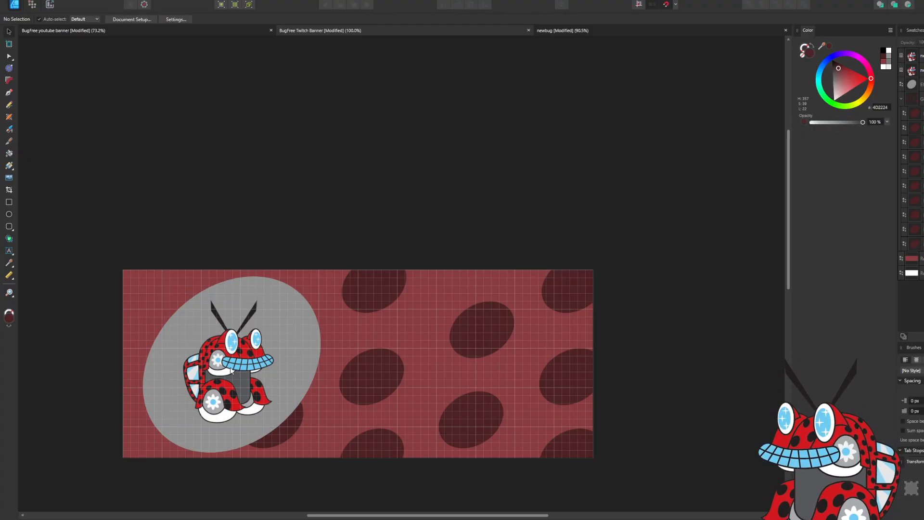
Group the ladybug with the grey ellipse behind it, hide the group and clear the selection.
click(248, 363)
shift+click(304, 334)
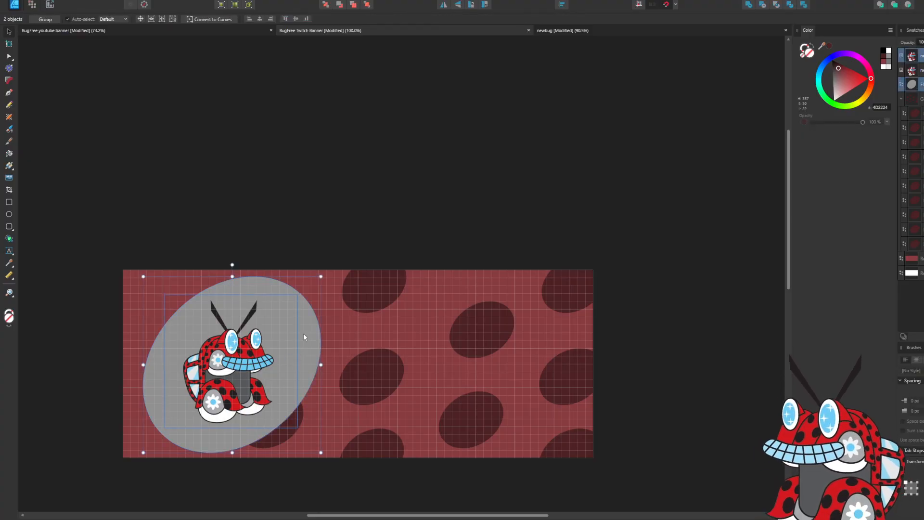
key(ctrl+g)
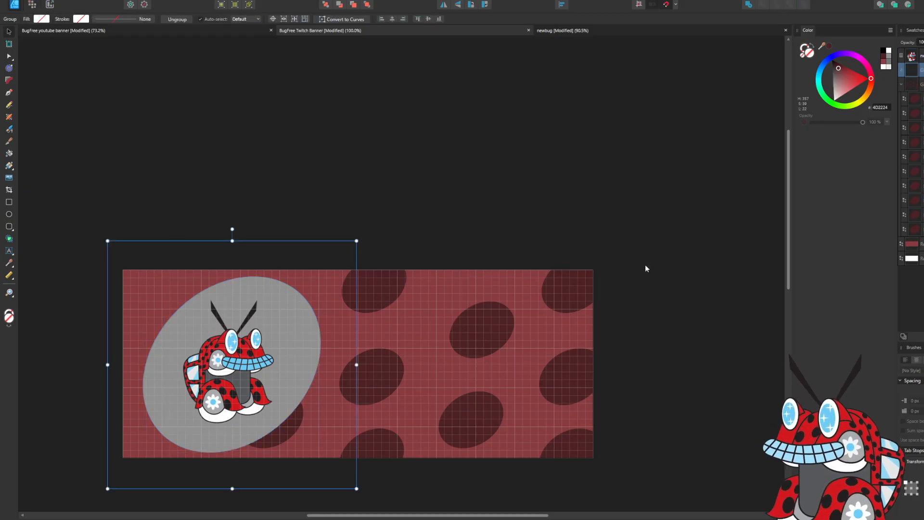
click(923, 71)
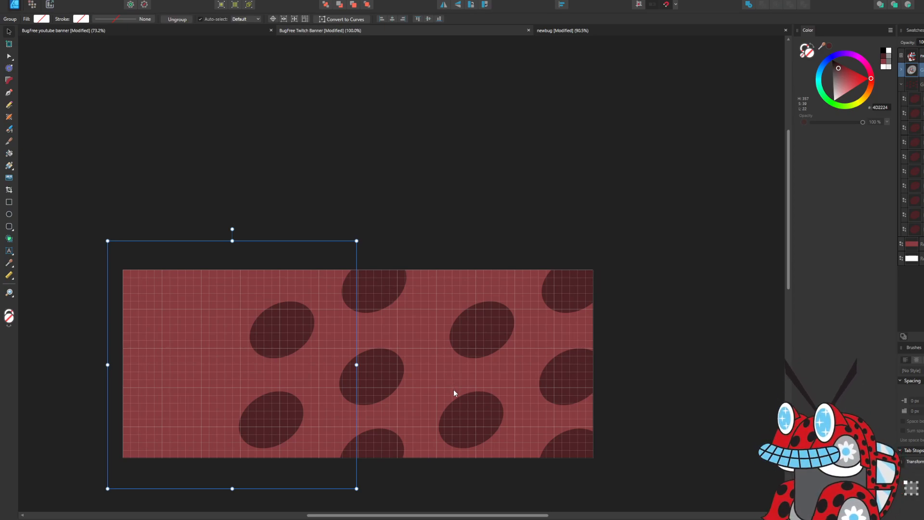
click(431, 478)
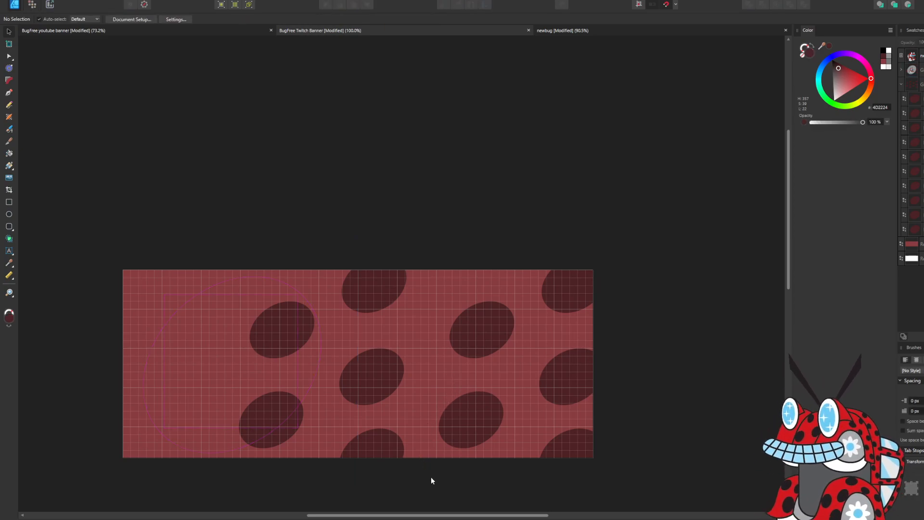
Duplicate the five dark spots left of and around the banner's middle and place the copies over the bare area at its left end.
click(355, 289)
click(355, 289)
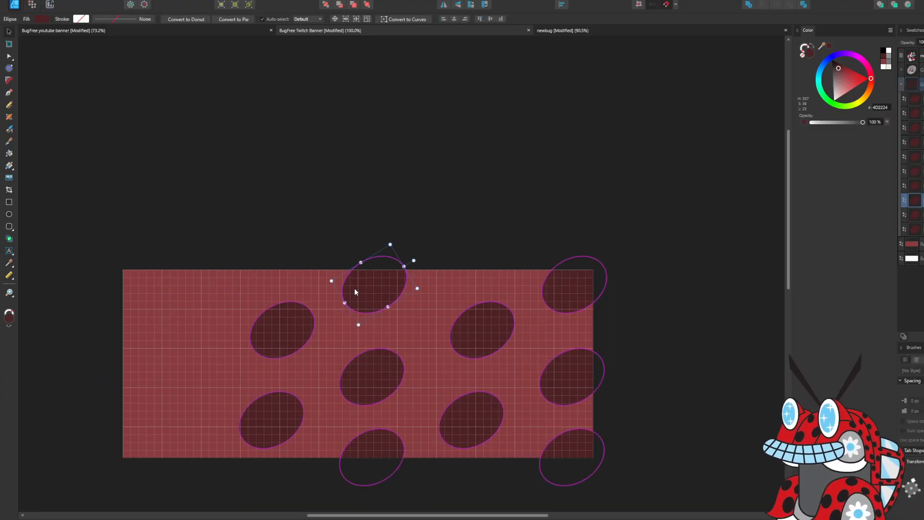
shift+click(378, 373)
shift+click(380, 444)
shift+click(258, 431)
shift+click(288, 354)
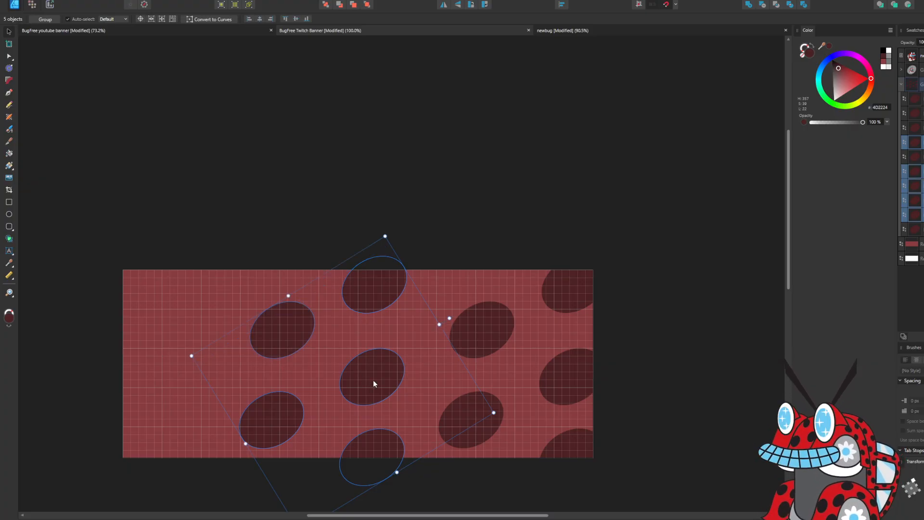
drag(374, 380, 182, 361)
click(572, 180)
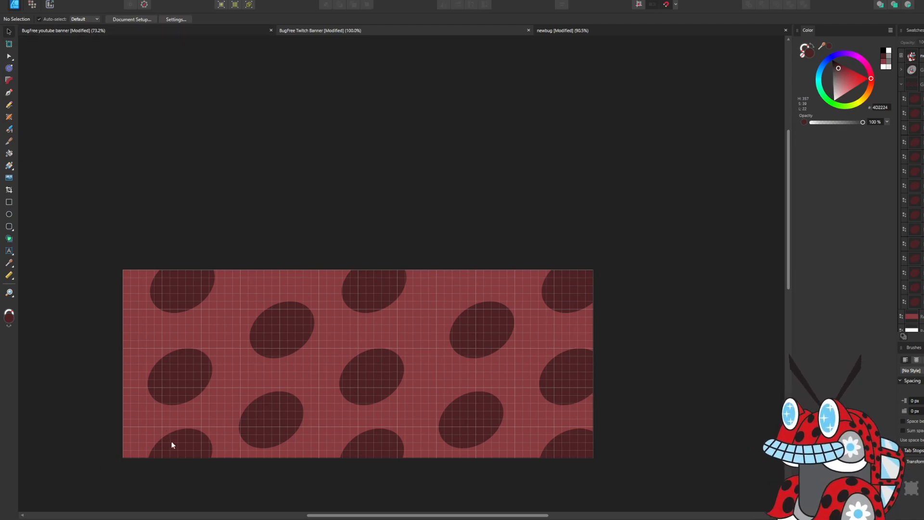
Make the ladybug-and-ellipse group visible again, keep the oversized ladybug hidden, and select the group.
click(923, 55)
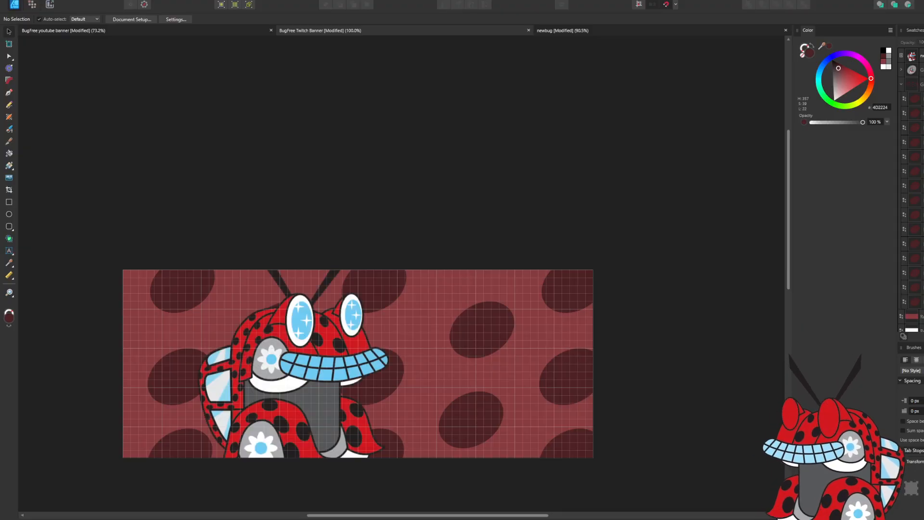
click(923, 55)
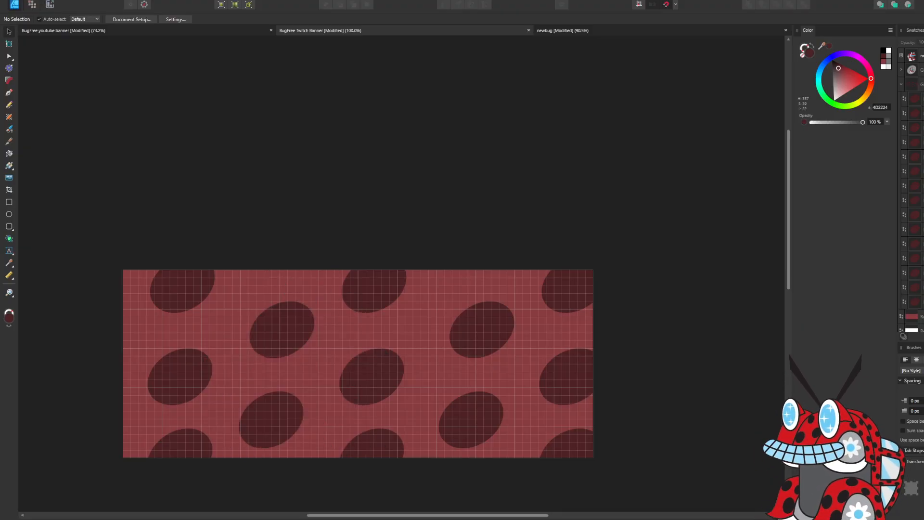
click(922, 56)
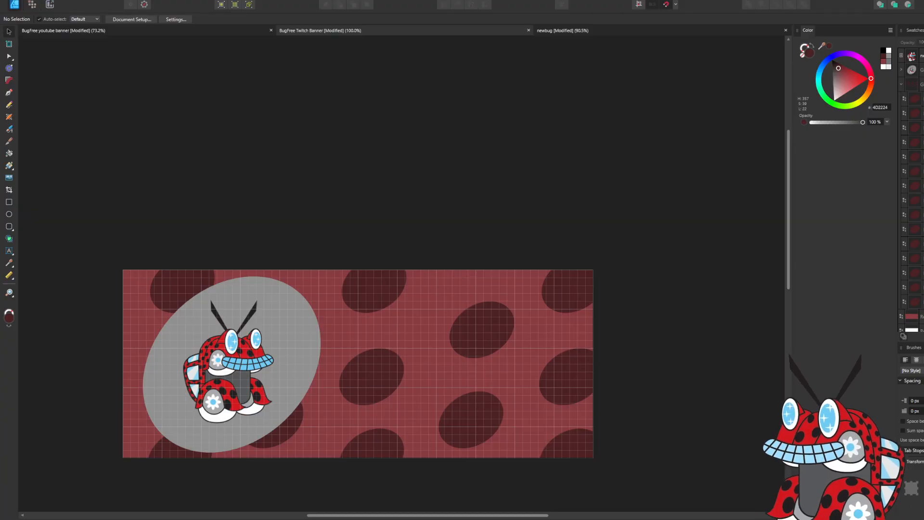
key(ctrl+z)
key(ctrl+y)
key(ctrl+z)
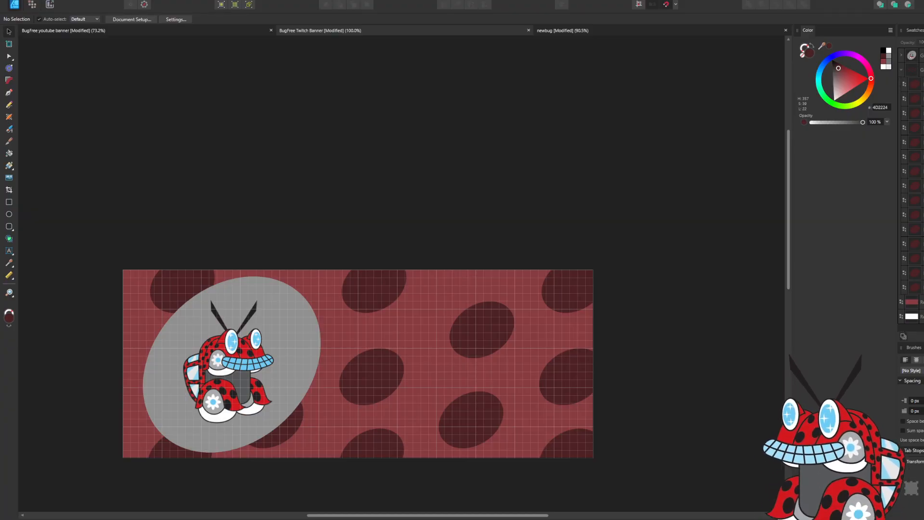
key(ctrl+y)
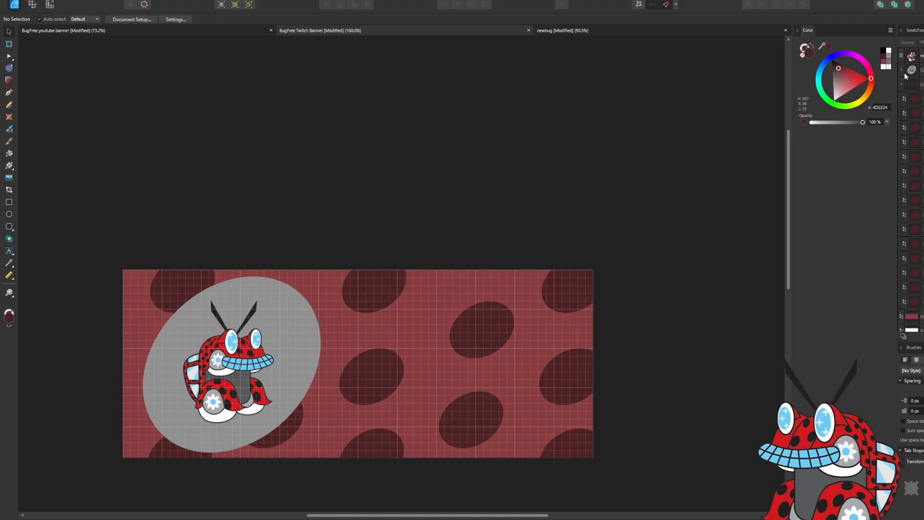
click(919, 70)
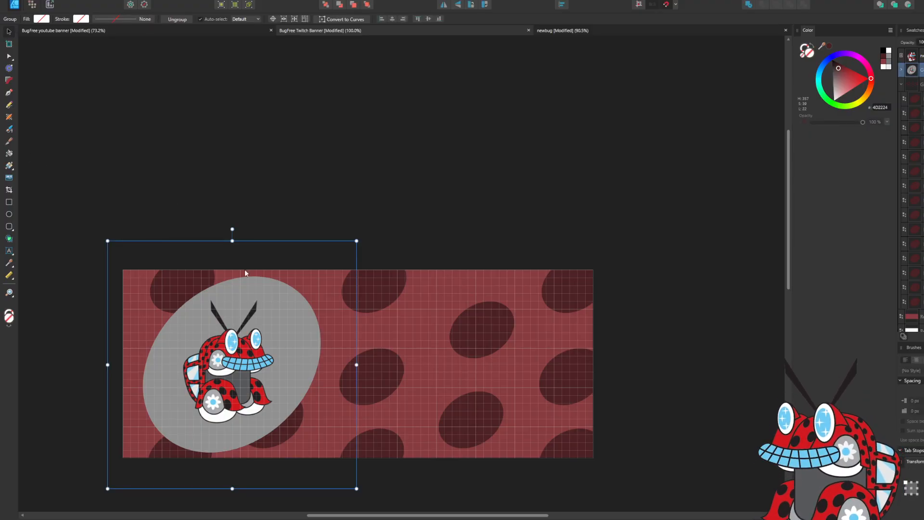
key(t)
click(425, 348)
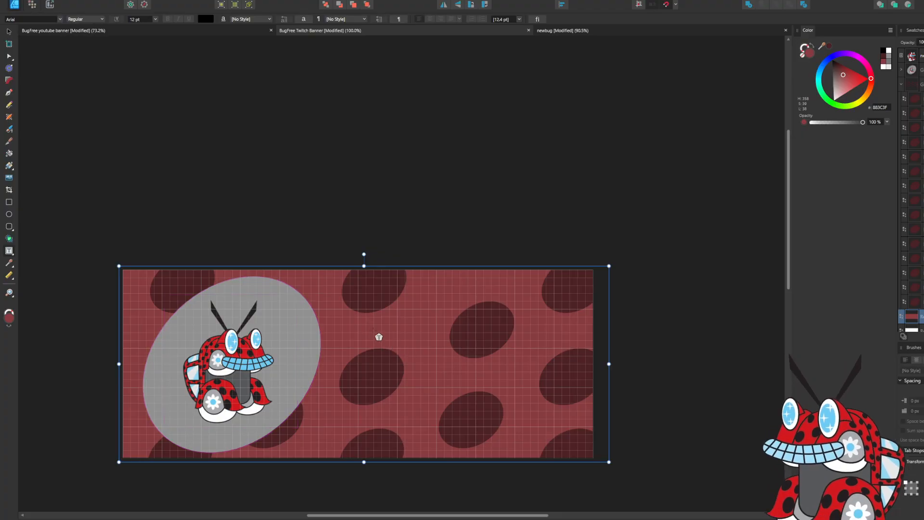
click(384, 338)
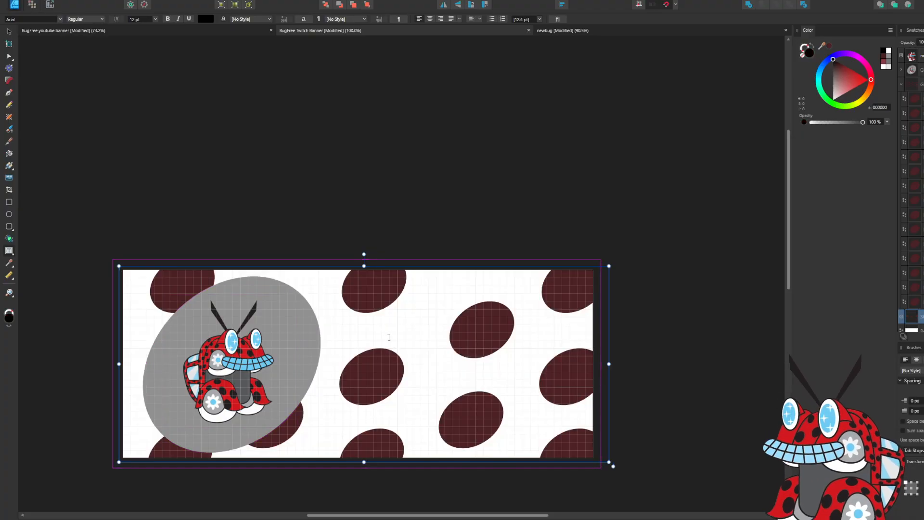
key(ctrl+z)
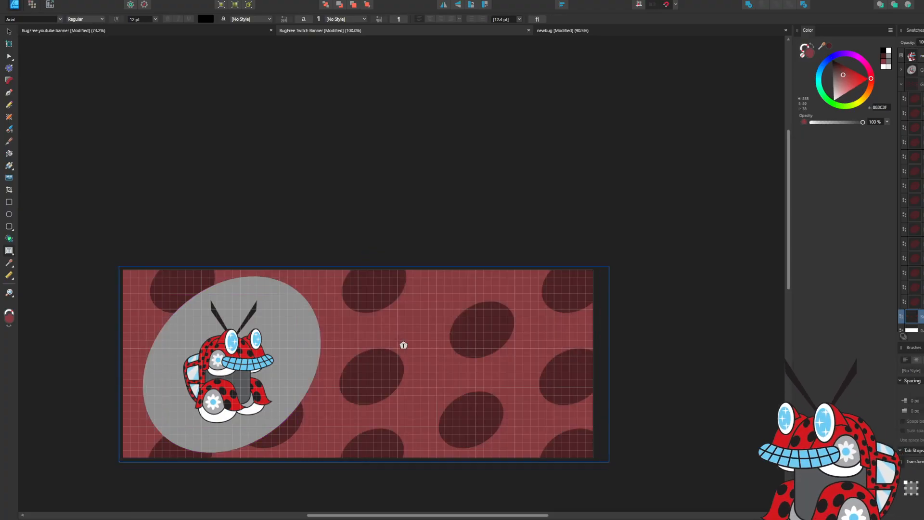
Add a text frame reading "Bug Free Productions" right of the grey ellipse, set it to 30 pt, and widen the frame to fit one line.
drag(390, 317, 484, 332)
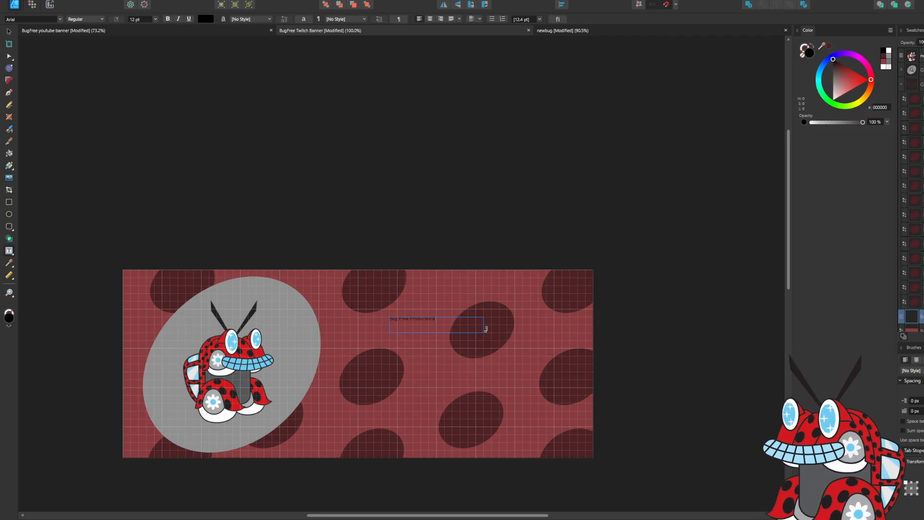
key(ctrl+a)
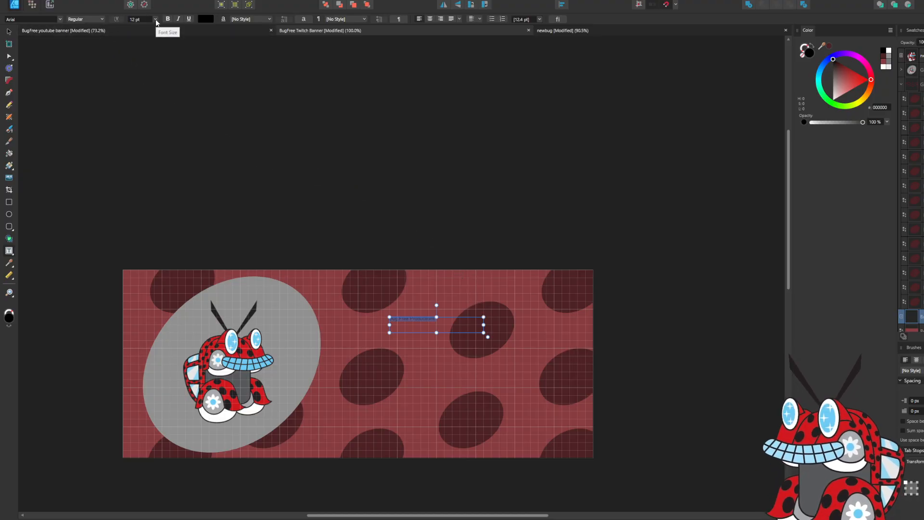
click(156, 21)
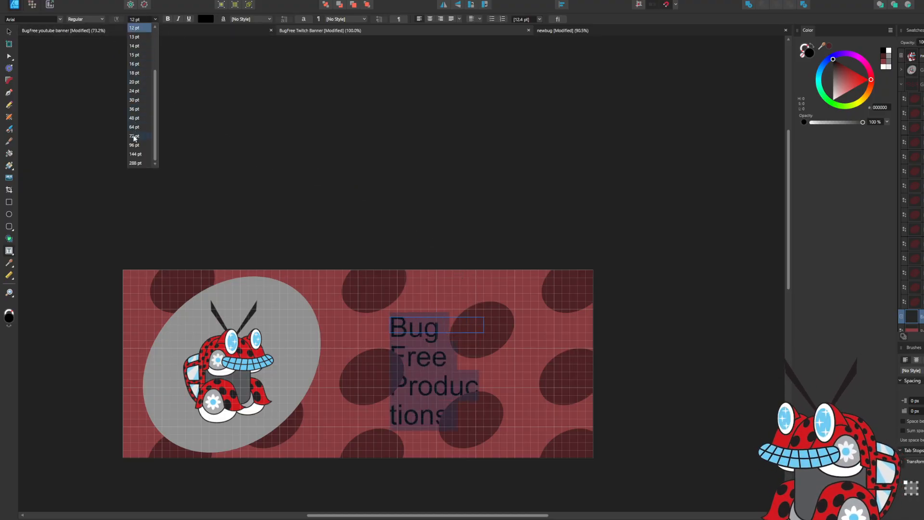
click(134, 100)
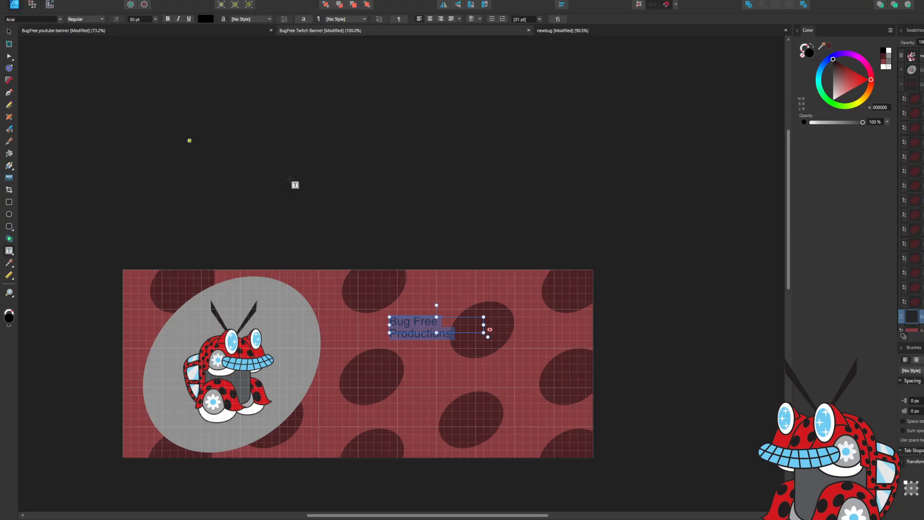
drag(483, 324, 558, 311)
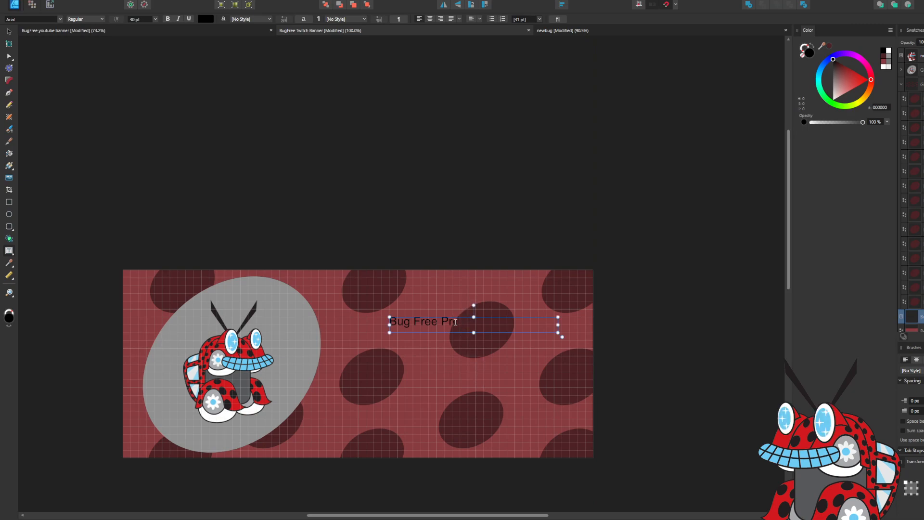
key(ctrl+a)
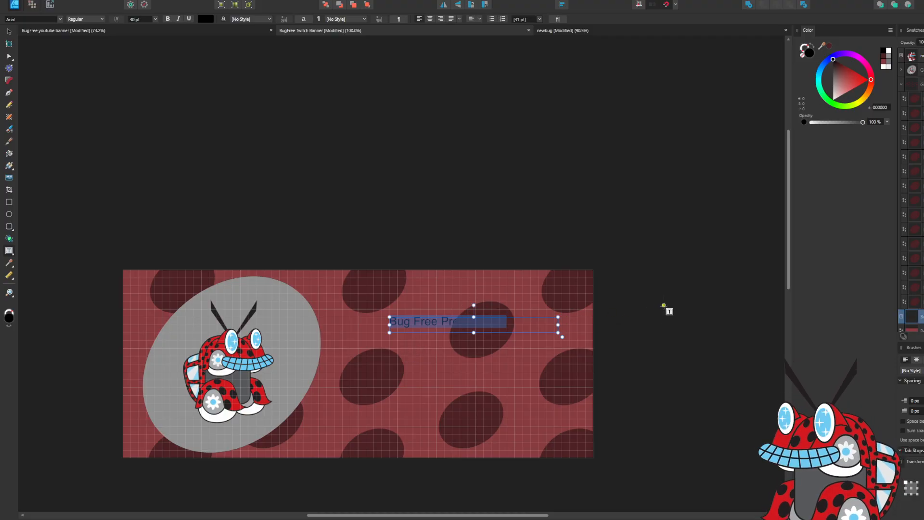
click(417, 385)
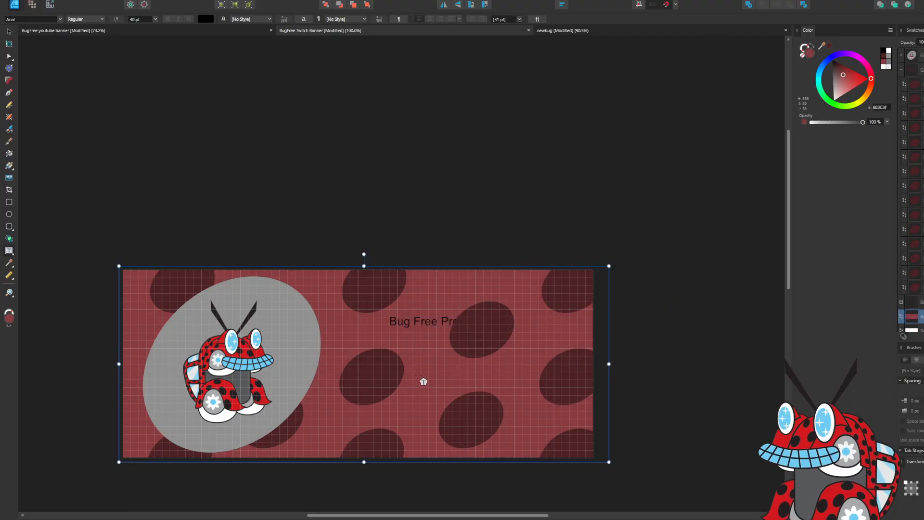
click(419, 377)
key(ctrl+z)
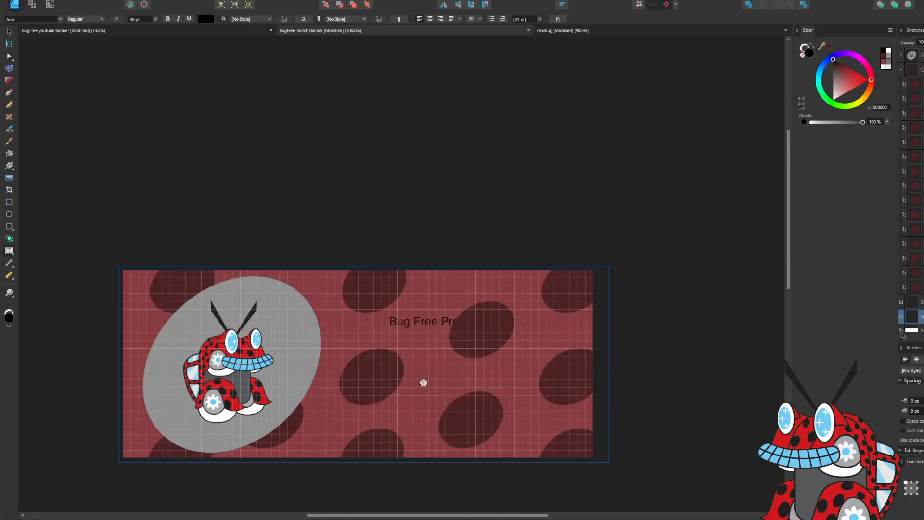
click(423, 391)
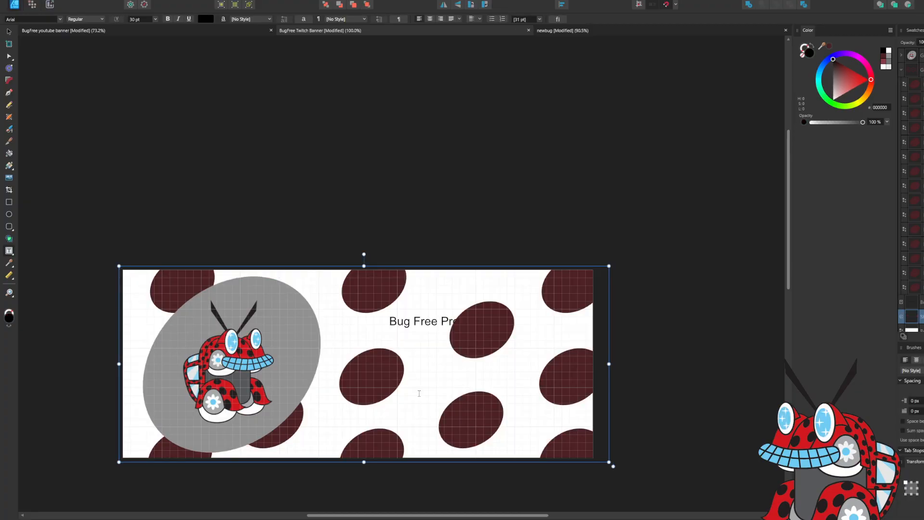
key(ctrl+z)
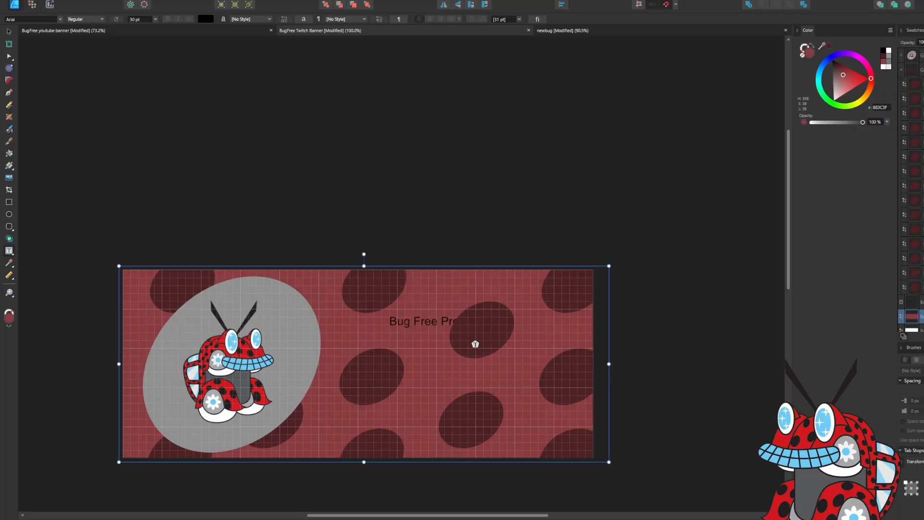
click(290, 365)
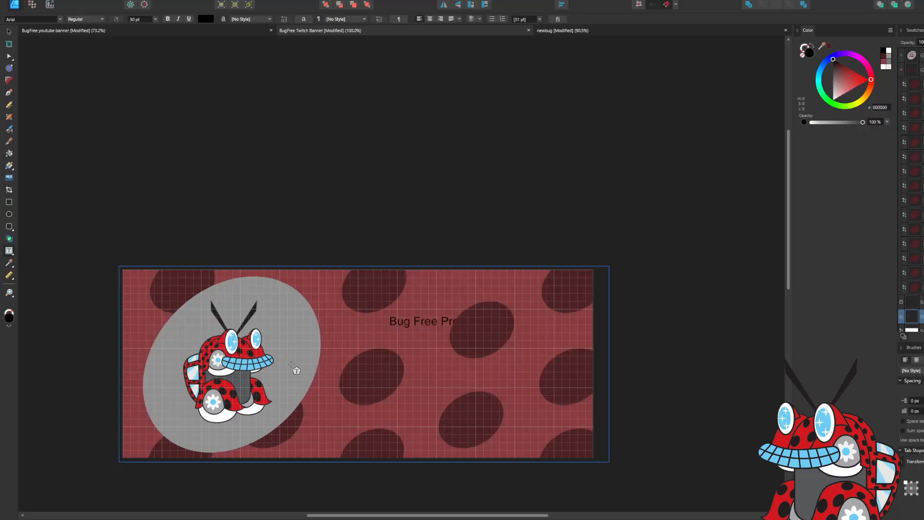
key(Escape)
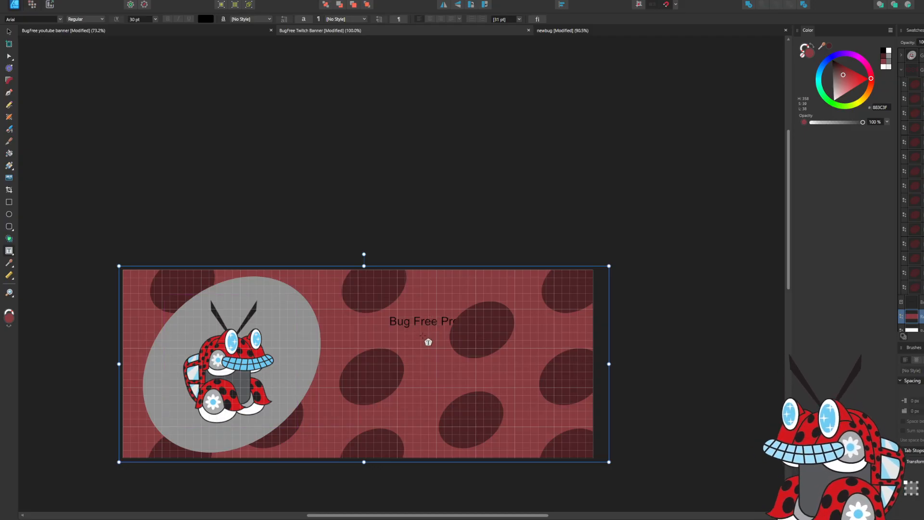
click(436, 320)
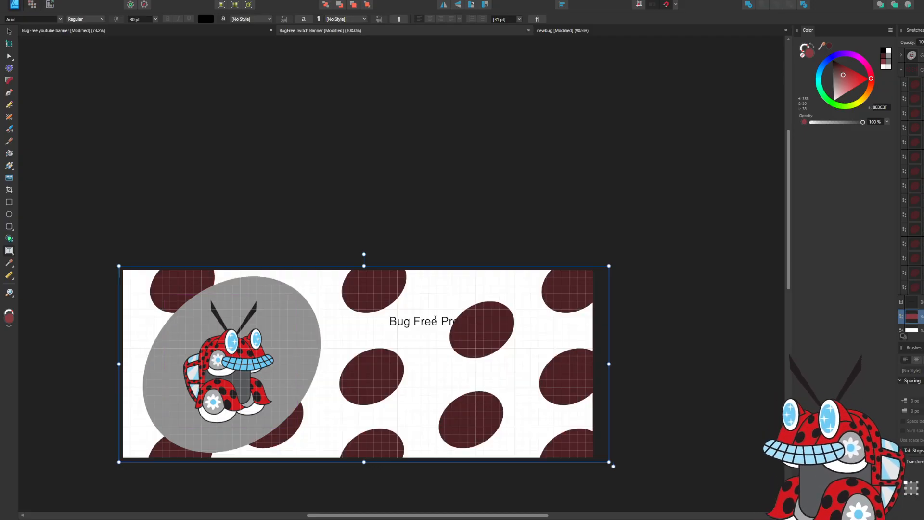
click(437, 322)
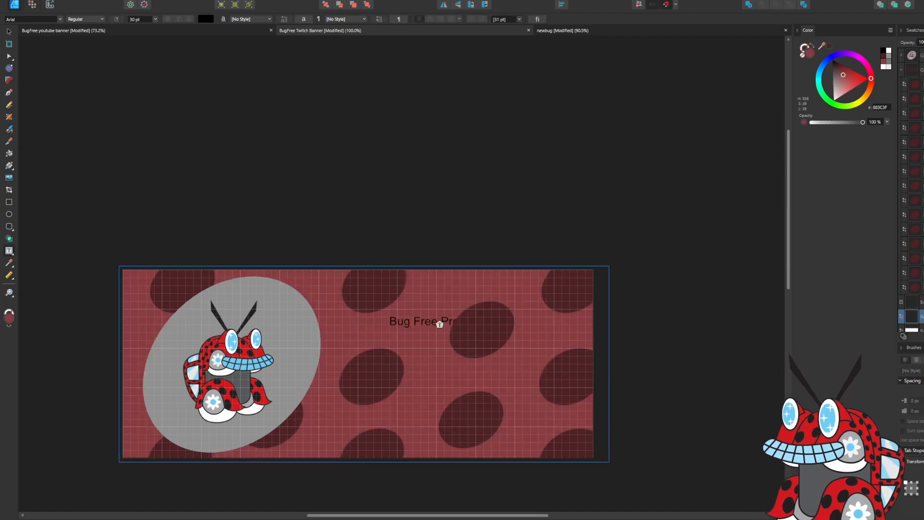
Bring the "Bug Free Productions" text frame to the front, above the dark spots and all other layers.
click(434, 320)
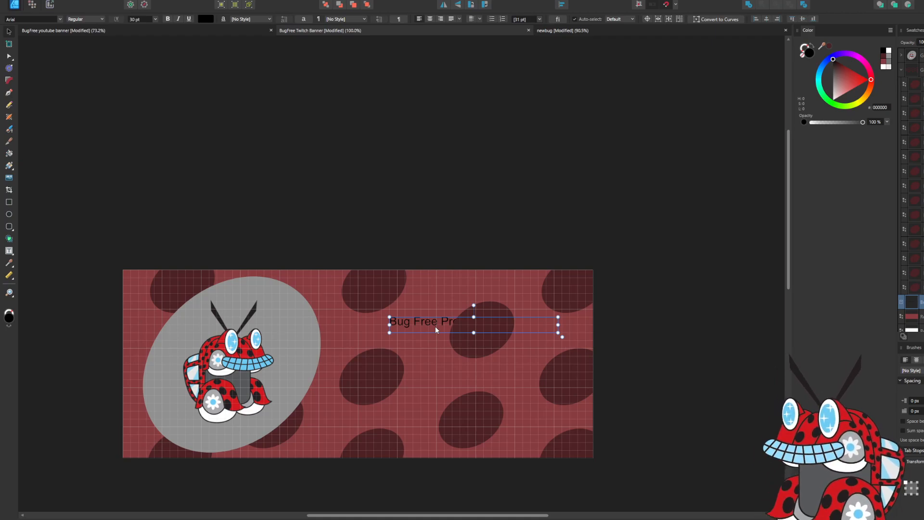
key(ctrl+shift+bracketright)
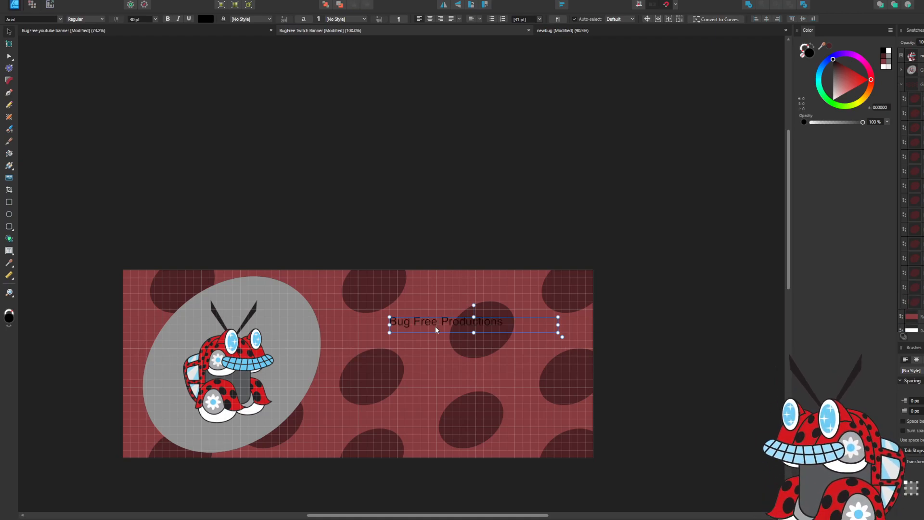
key(ctrl+a)
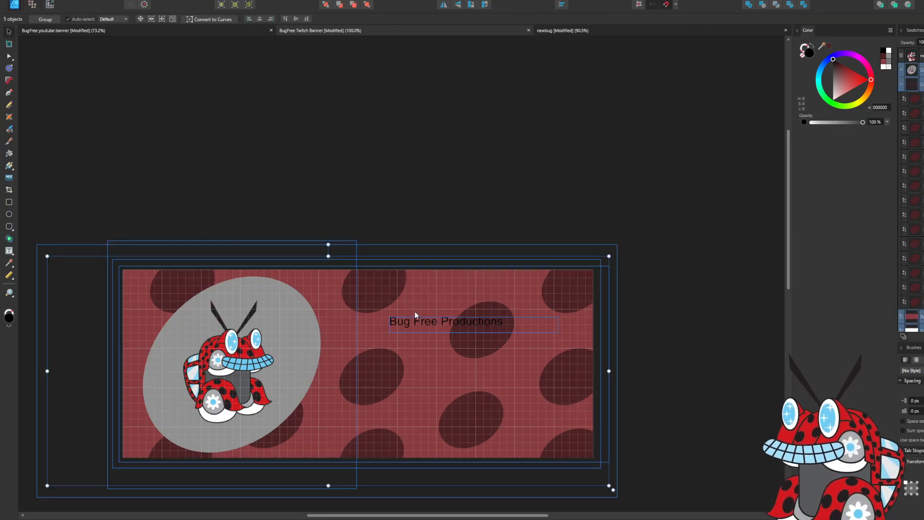
click(456, 327)
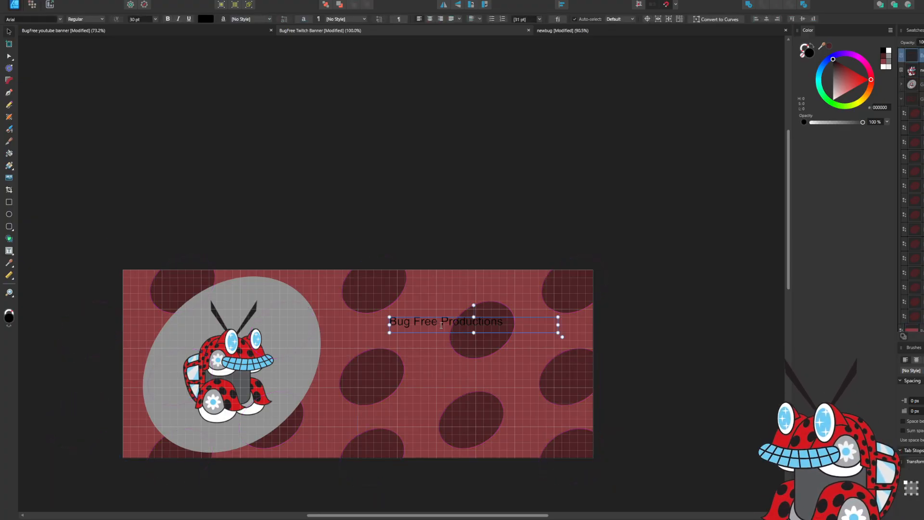
Set the whole "Bug Free Productions" text to 96 pt and widen its frame on both sides so it wraps onto two lines.
double_click(442, 325)
key(ctrl+a)
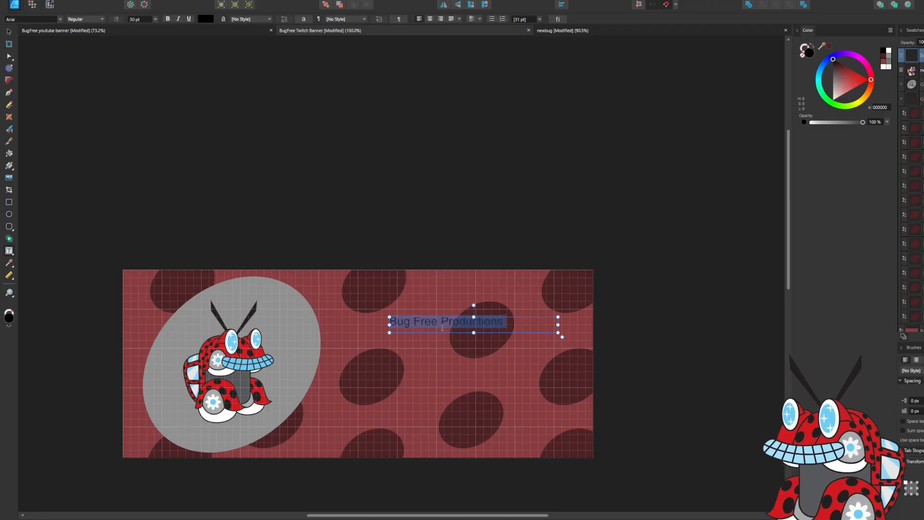
click(155, 21)
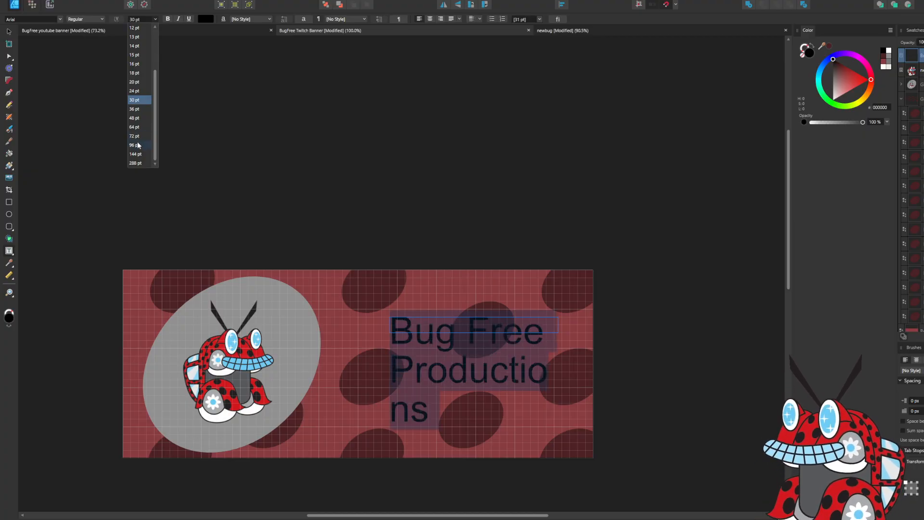
click(138, 144)
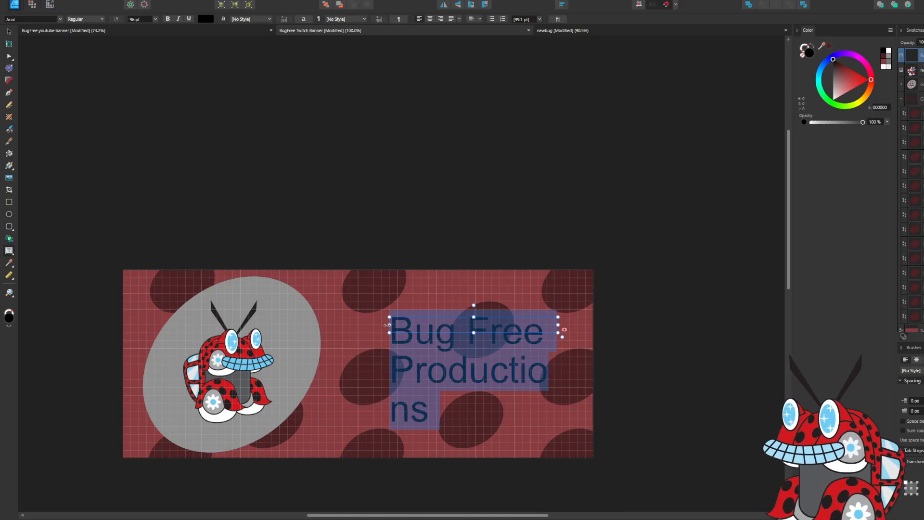
drag(388, 324, 335, 321)
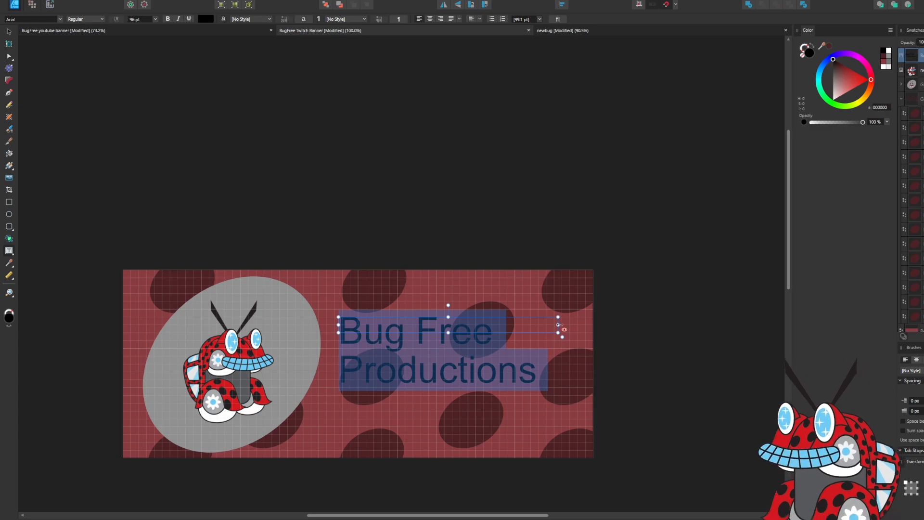
drag(560, 325, 570, 324)
text(VV)
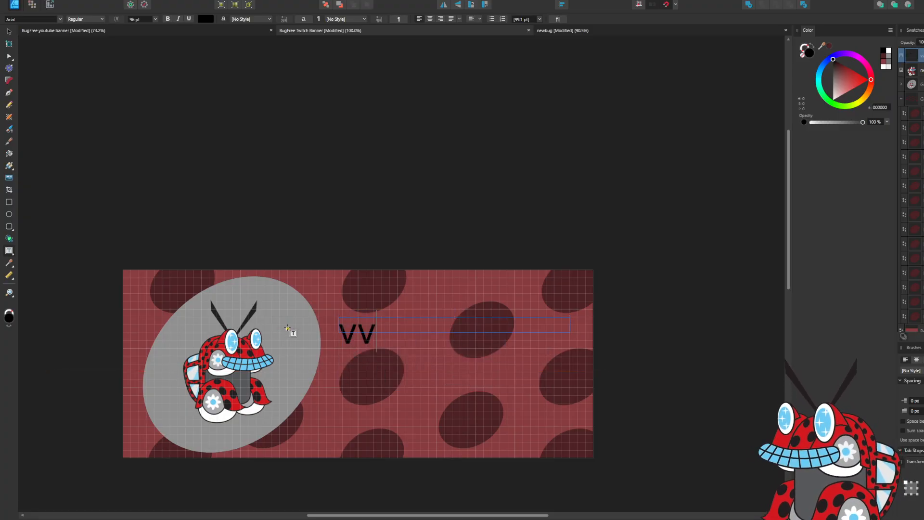
key(ctrl+z)
key(ctrl+z)
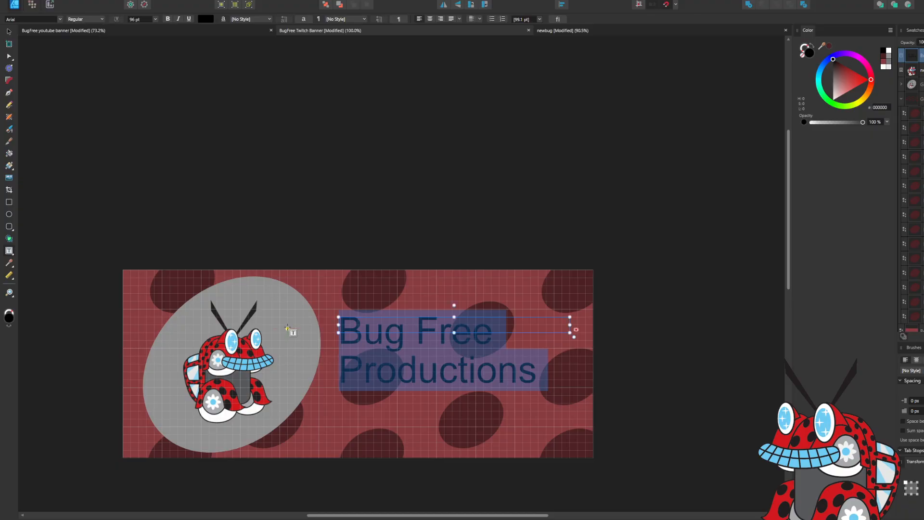
key(Right)
text(v)
key(BackSpace)
key(Escape)
Shift the ladybug-and-ellipse group slightly right, toward the banner text.
key(v)
click(294, 338)
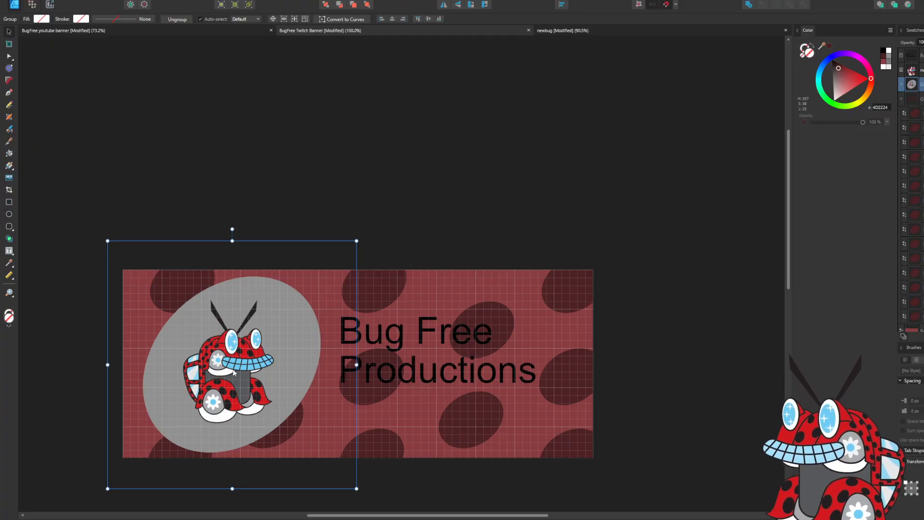
drag(238, 370, 238, 369)
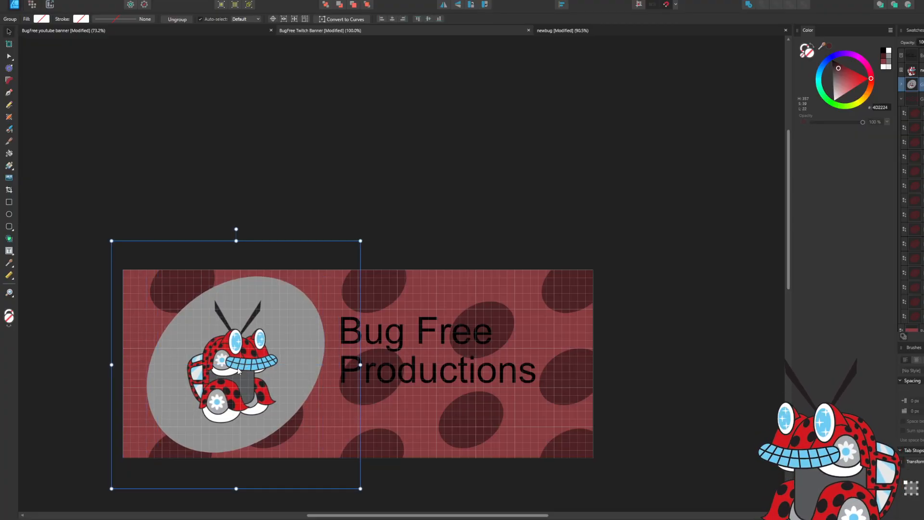
Make the "Bug Free Productions" frame tall enough for both lines and move it up near the banner's upper edge, beside the ellipse.
click(455, 332)
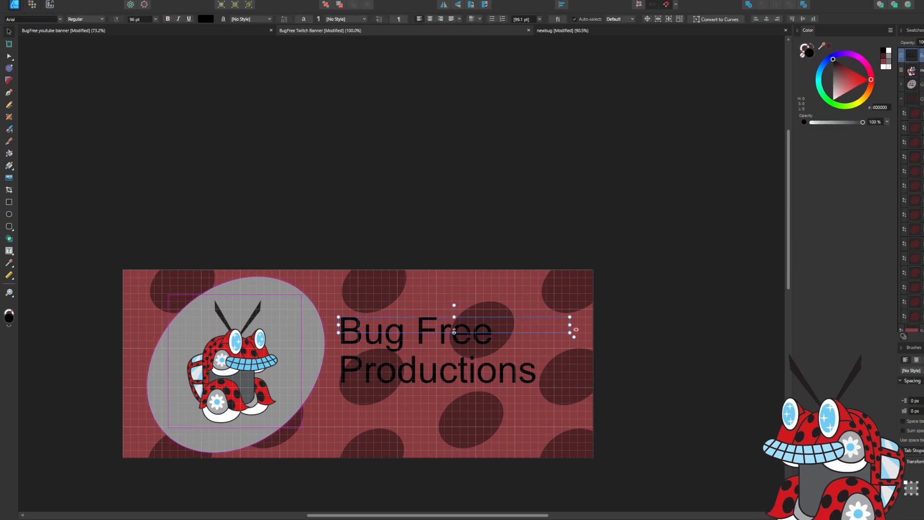
drag(454, 332, 465, 390)
drag(456, 339, 466, 322)
scroll(351, 330, up, 5)
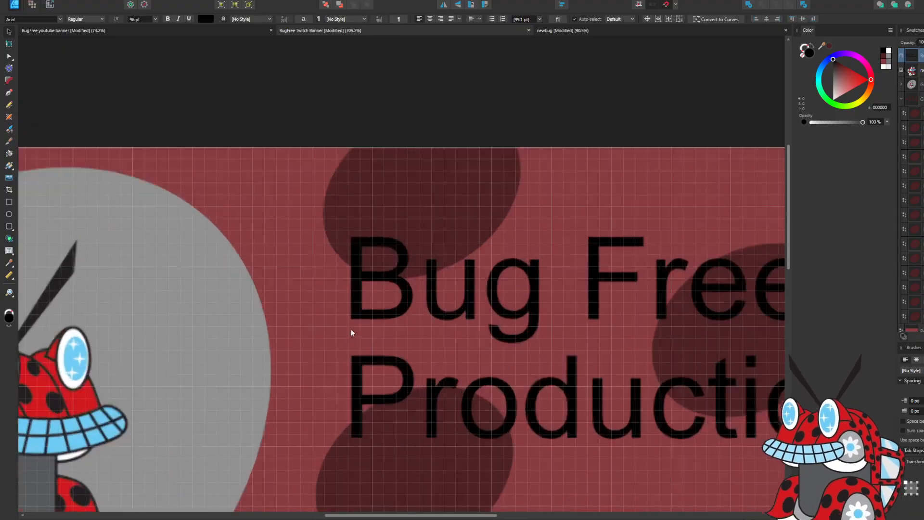
scroll(536, 306, down, 4)
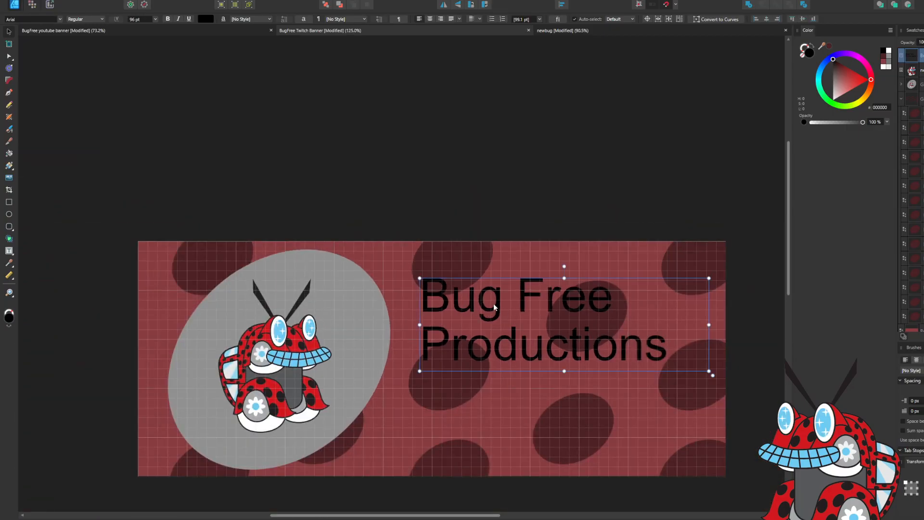
mouse_move(493, 303)
mouse_down()
mouse_move(483, 304)
mouse_move(486, 281)
mouse_move(484, 291)
mouse_up()
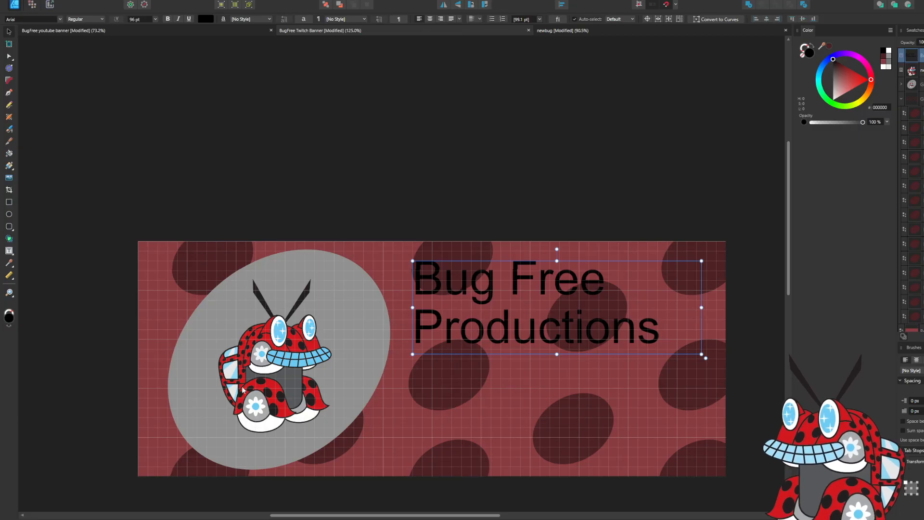
Select the grey ellipse inside its group and shrink it from its upper-right side toward the ladybug.
click(357, 287)
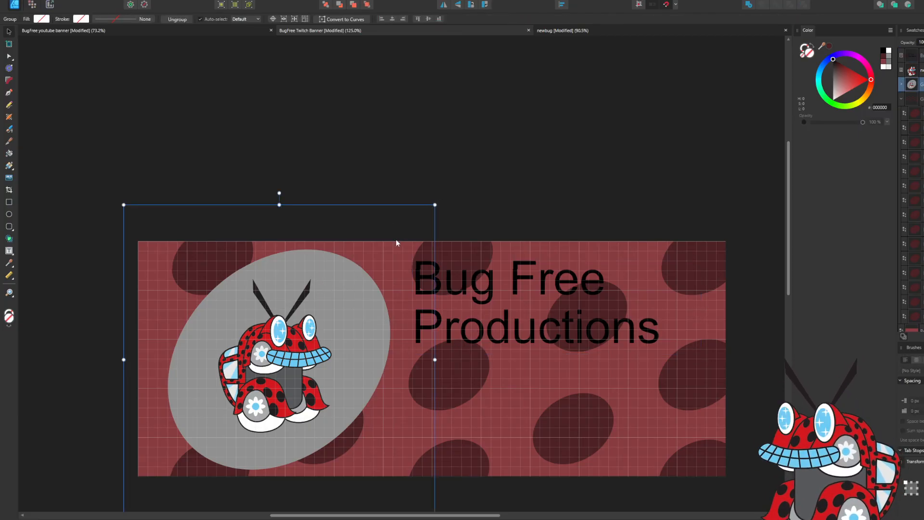
double_click(345, 297)
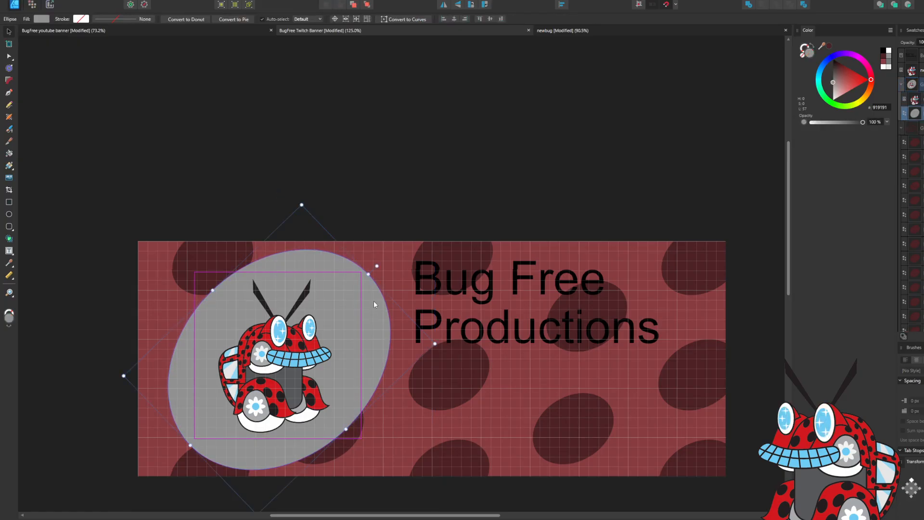
drag(369, 274, 360, 290)
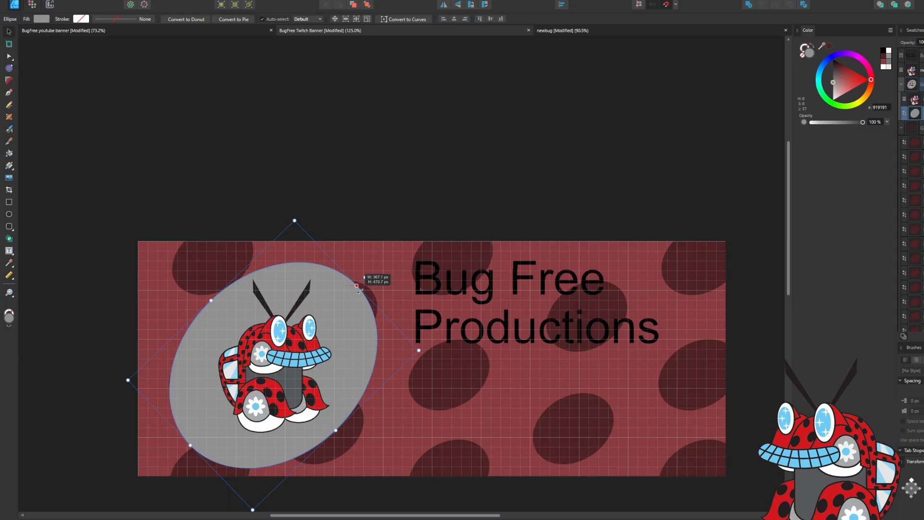
drag(360, 290, 353, 300)
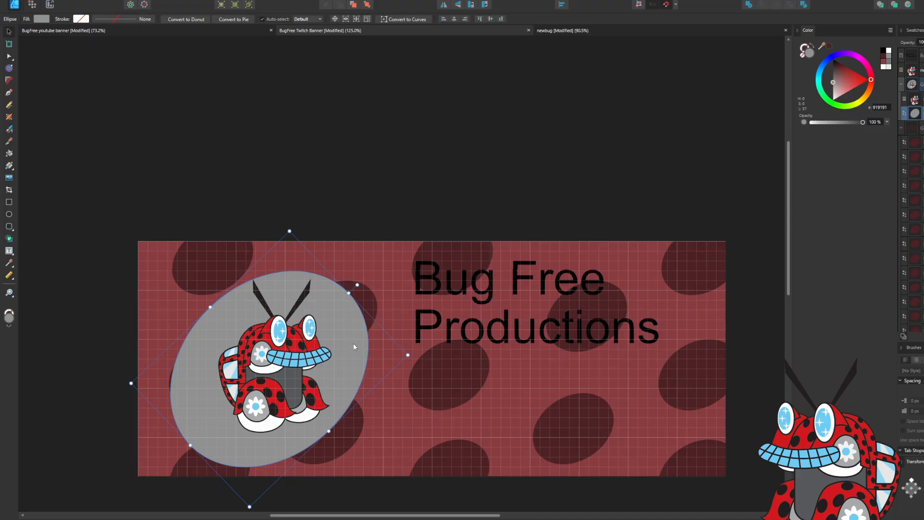
Move the grey ellipse up a little and nudge it slightly left behind the ladybug.
drag(353, 343, 353, 331)
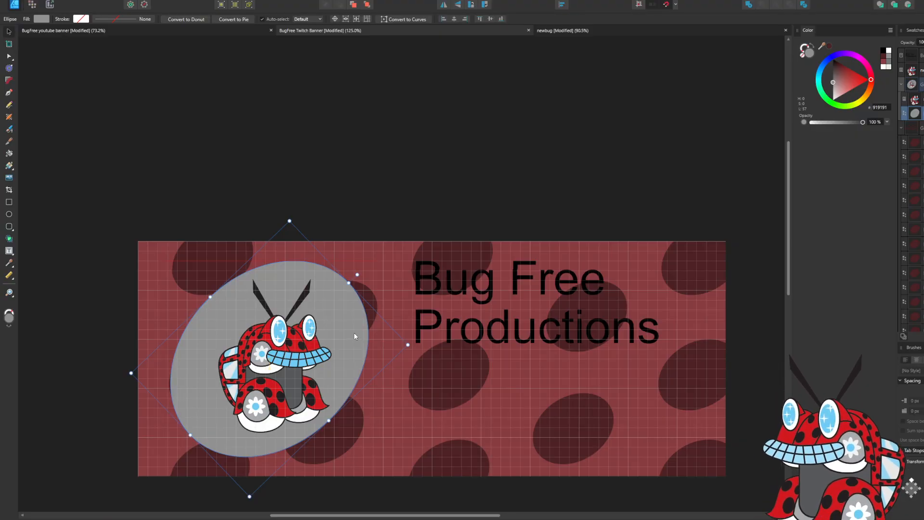
key(Left)
key(Left)
key(Left)
key(Left)
key(Left)
key(Left)
key(Left)
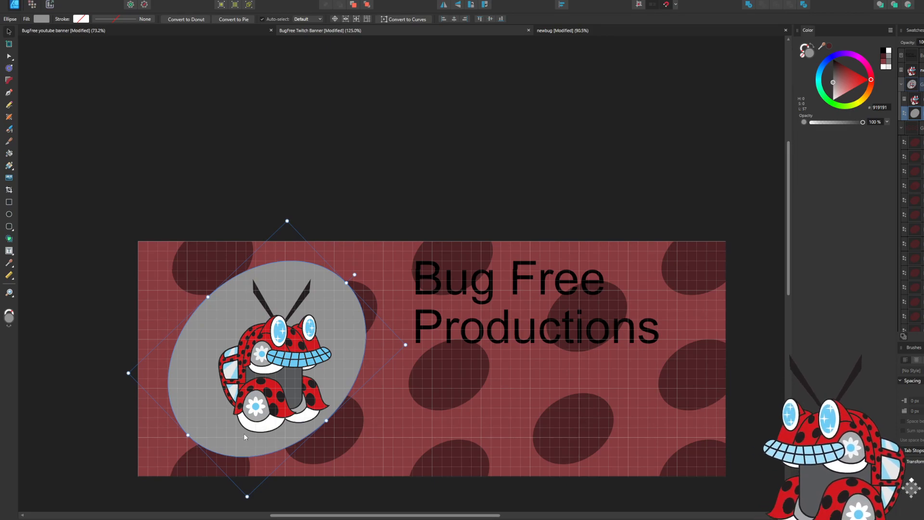
Nudge the ladybug image left in small steps to center it on the grey ellipse.
click(270, 396)
key(Left)
key(Left)
key(Left)
key(Left)
key(Left)
key(Left)
key(Left)
key(Left)
key(Left)
key(Left)
key(Left)
key(Left)
key(Left)
key(Left)
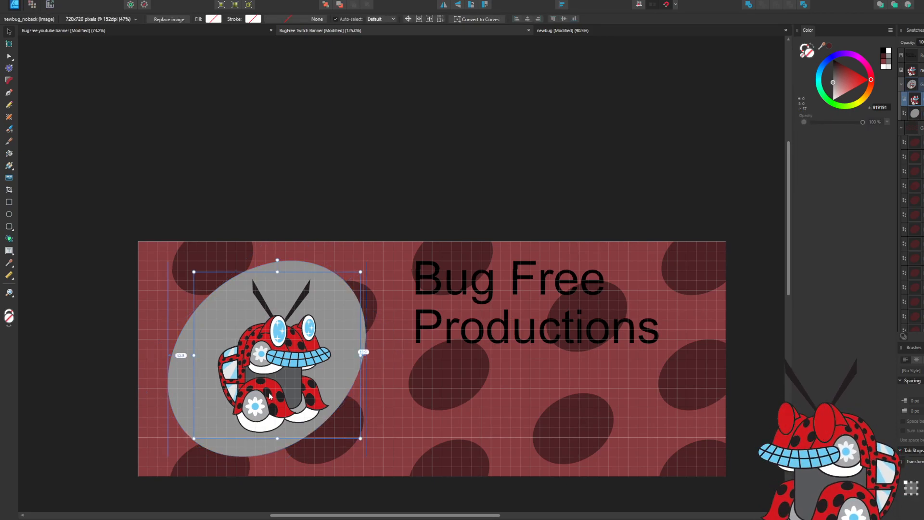
key(Left)
key(Left)
key(Left)
key(Left)
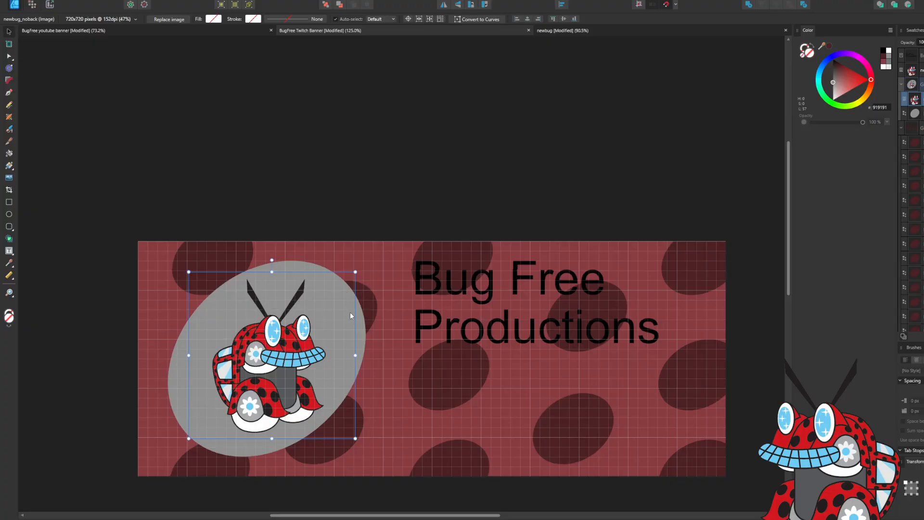
Change the "Bug Free Productions" text to the Courier New font in Bold.
click(422, 290)
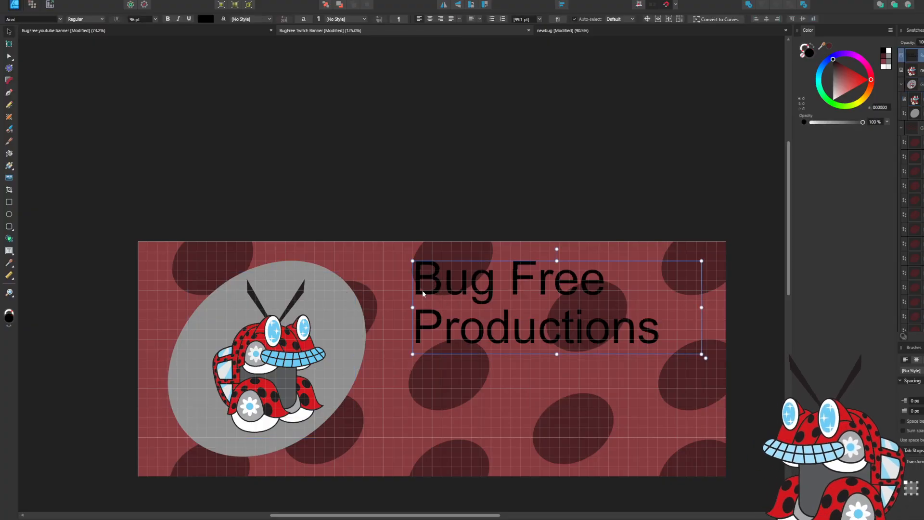
click(100, 19)
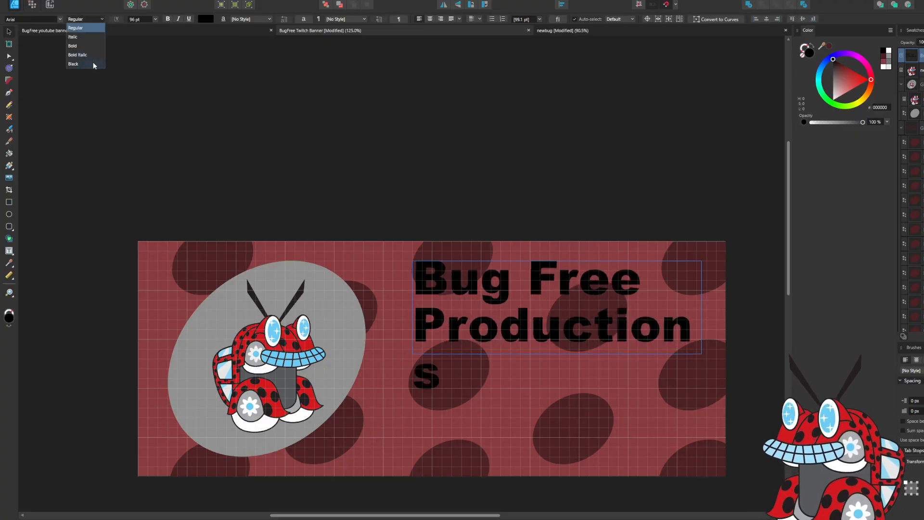
click(91, 46)
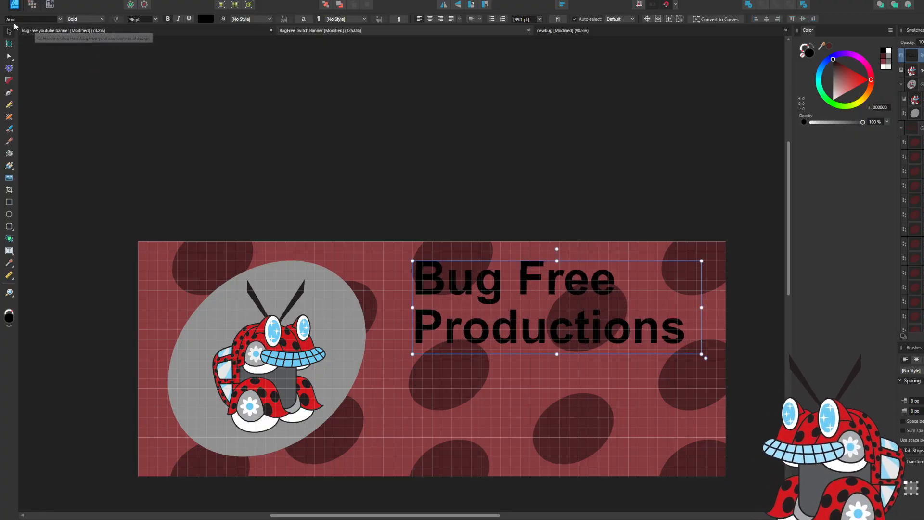
click(51, 20)
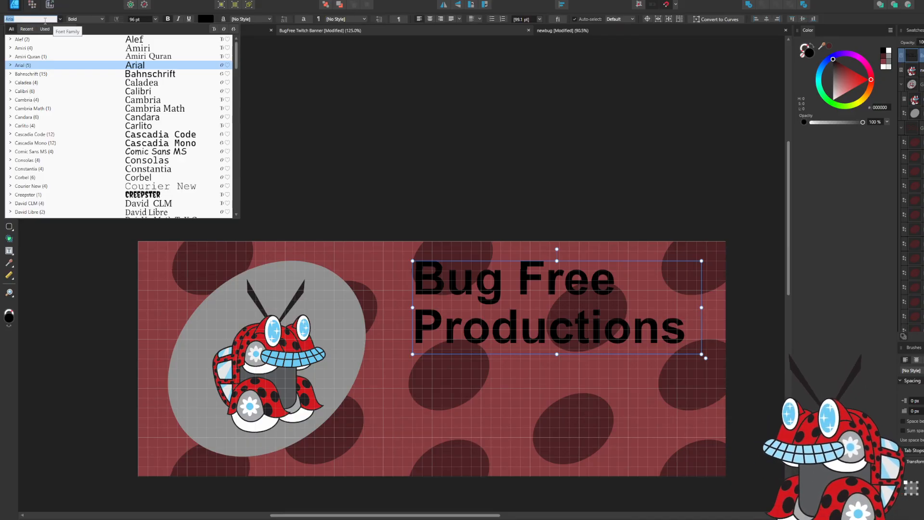
text(cour)
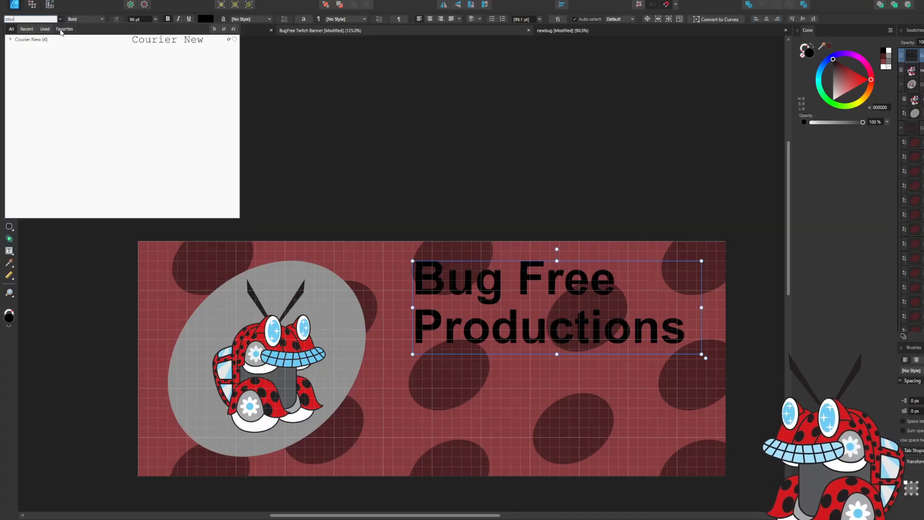
click(67, 41)
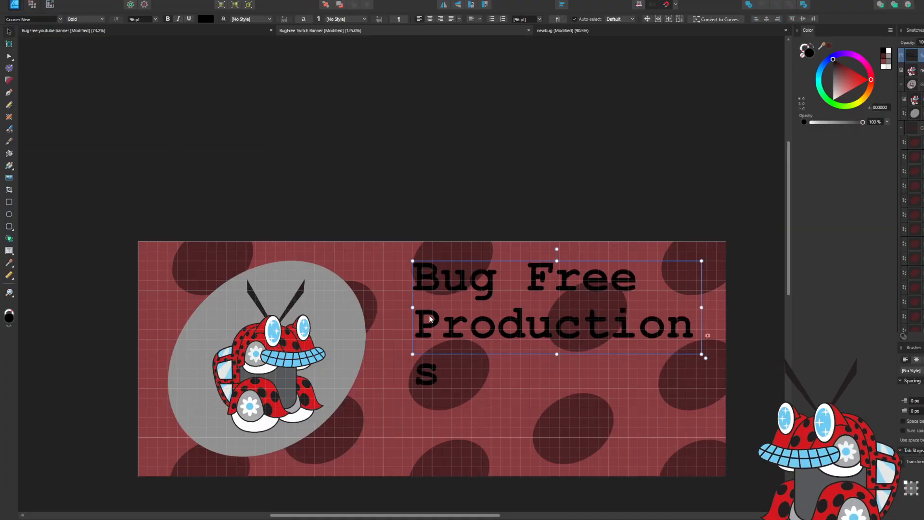
Extend the text frame's left edge toward the ellipse, pull its right edge slightly inward, and deselect the frame.
drag(413, 309, 394, 310)
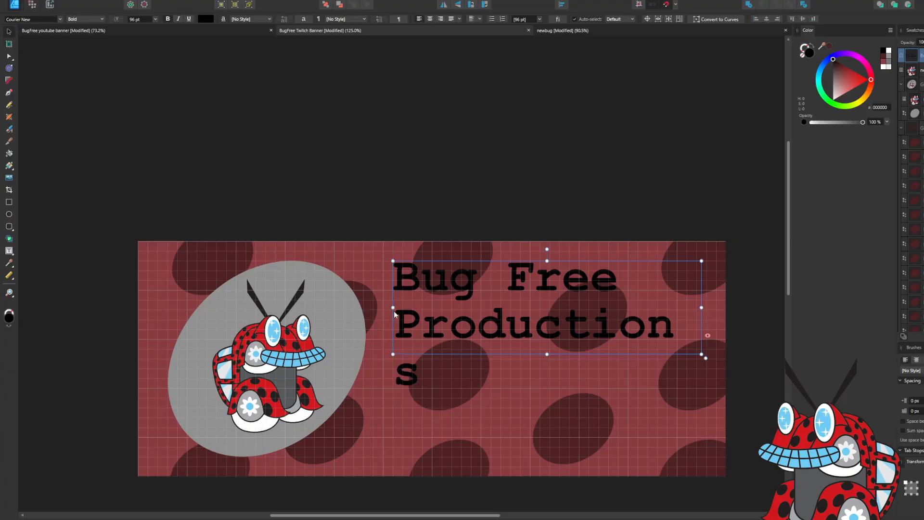
drag(701, 307, 697, 308)
scroll(694, 307, up, 2)
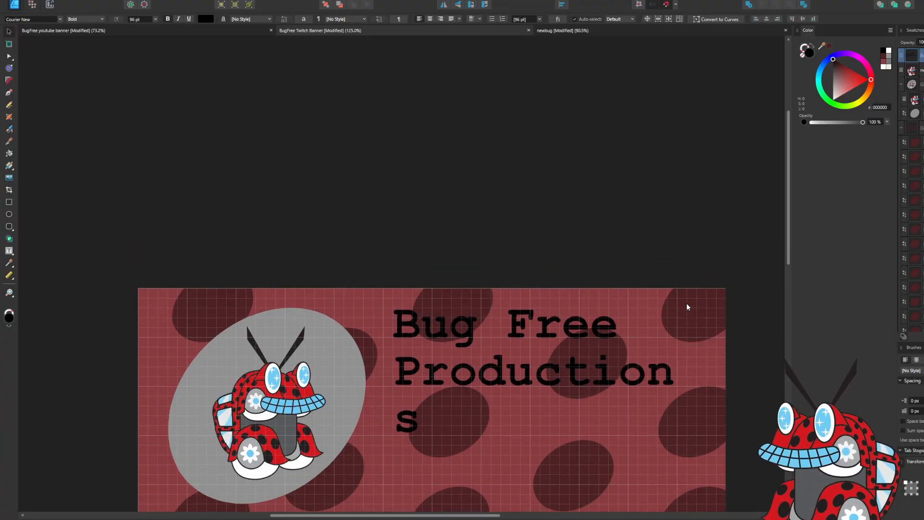
click(705, 226)
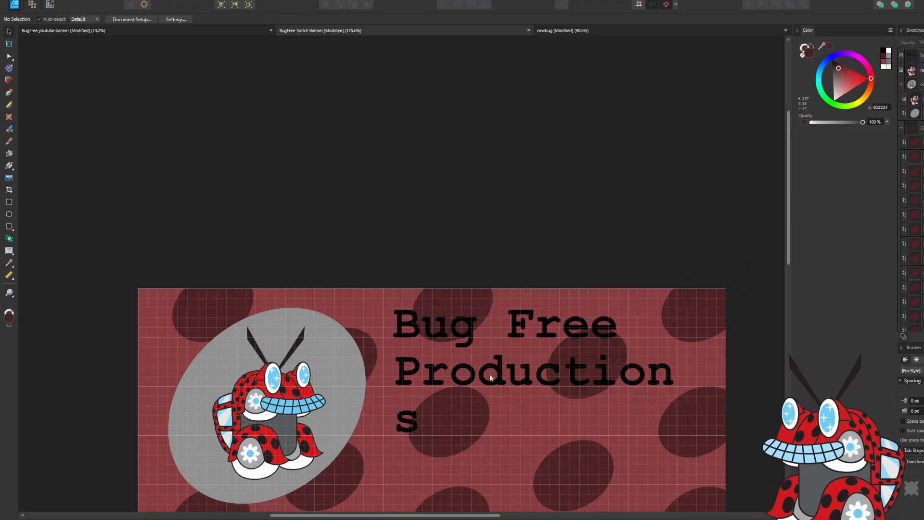
Set the "Bug Free Productions" text size to 94 pt and deselect the frame.
click(530, 377)
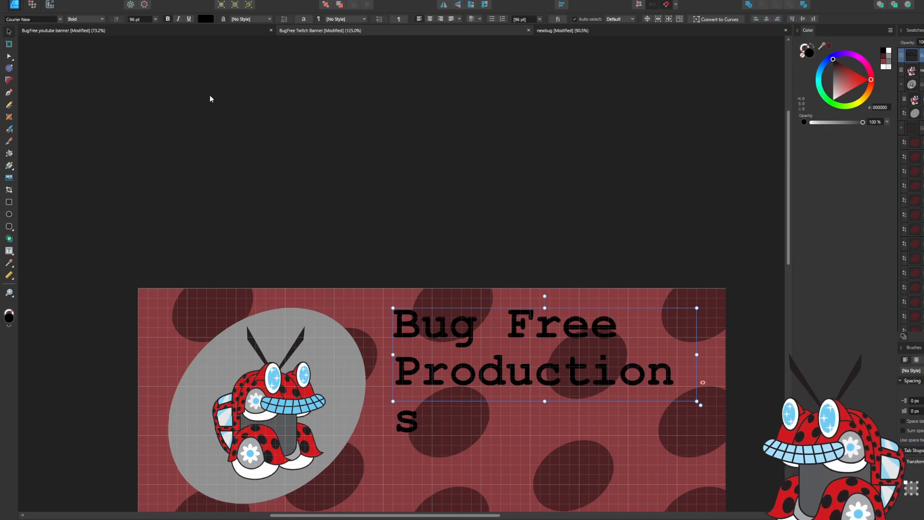
click(155, 19)
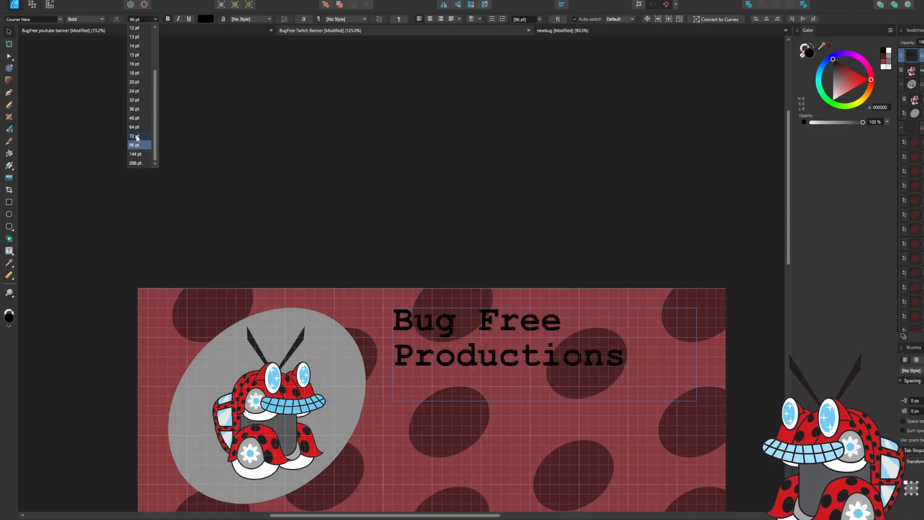
click(143, 19)
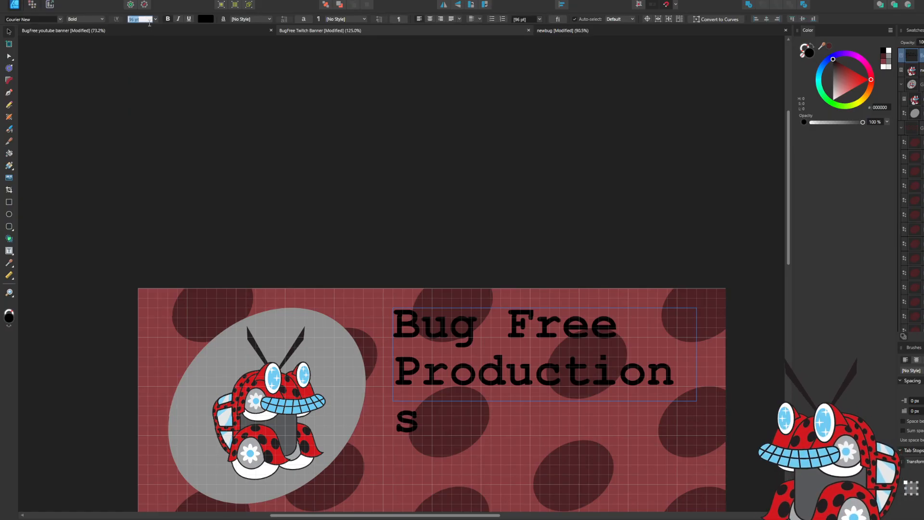
click(150, 22)
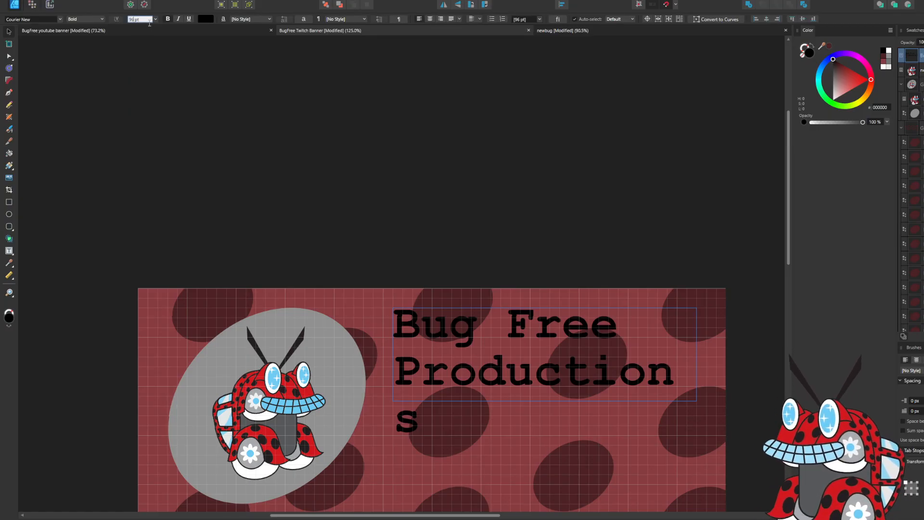
key(BackSpace)
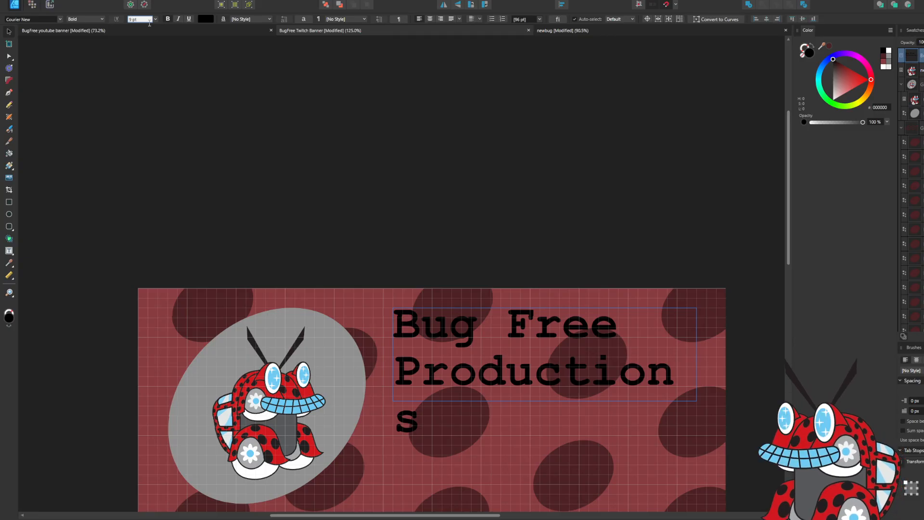
text(4)
key(Return)
click(479, 237)
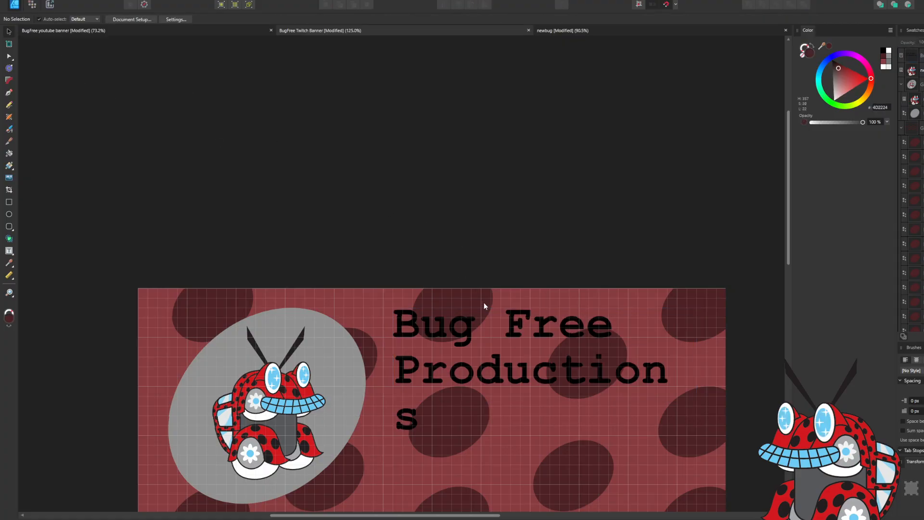
click(464, 343)
double_click(463, 343)
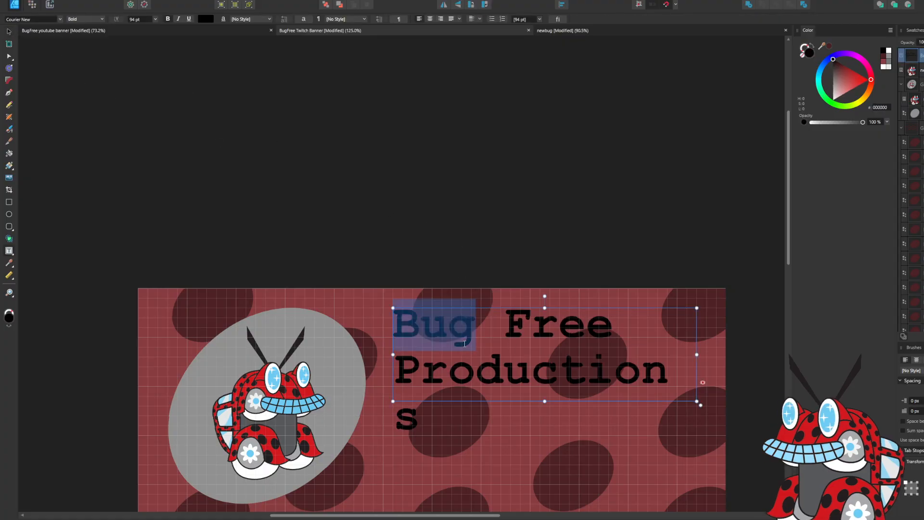
click(155, 20)
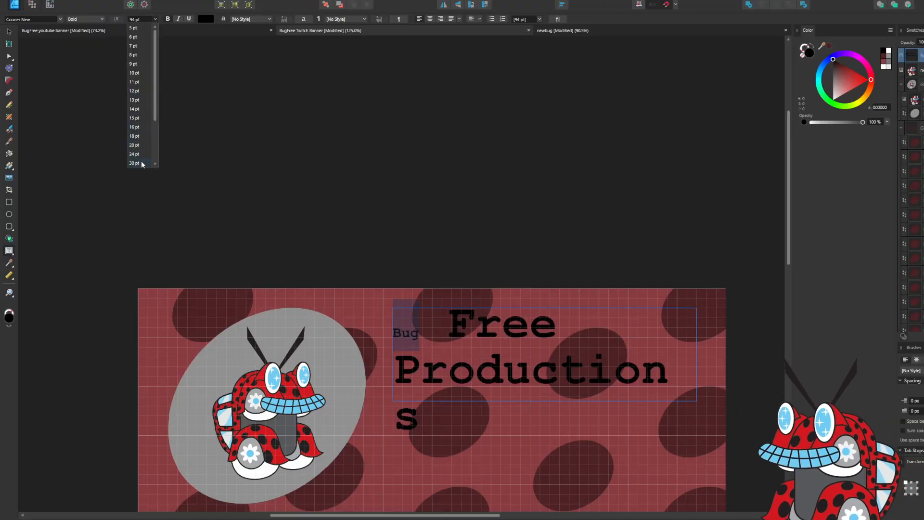
scroll(140, 163, down, 3)
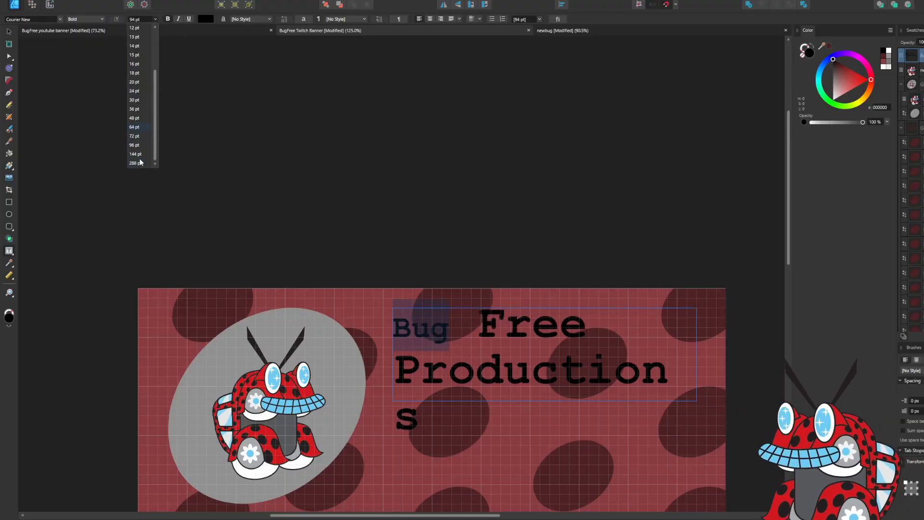
click(536, 198)
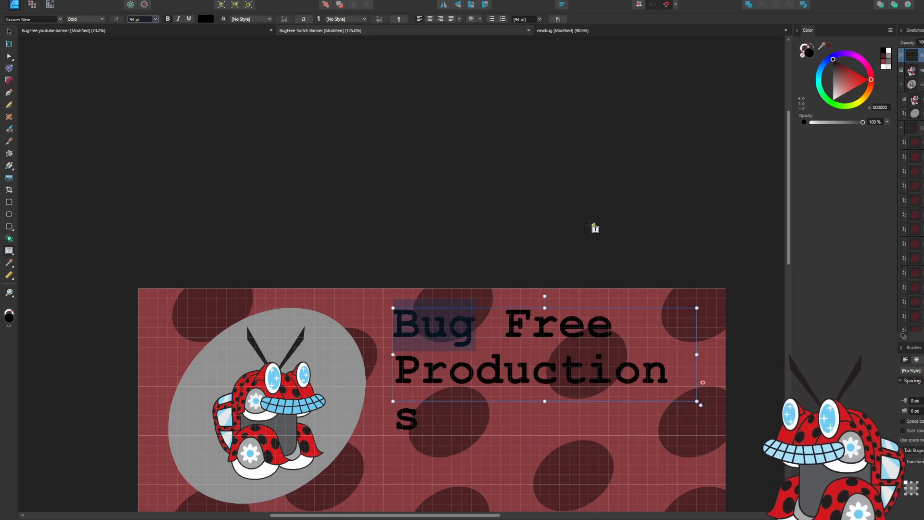
key(Return)
text(v)
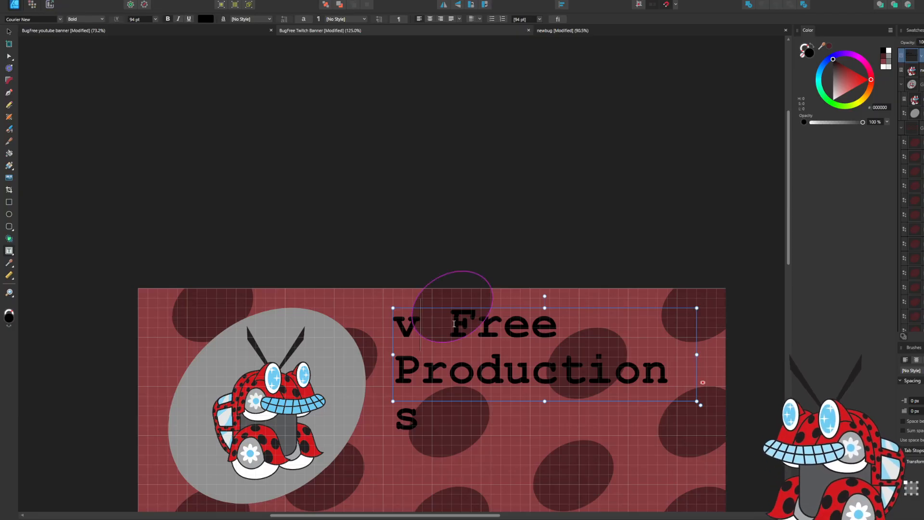
key(ctrl+z)
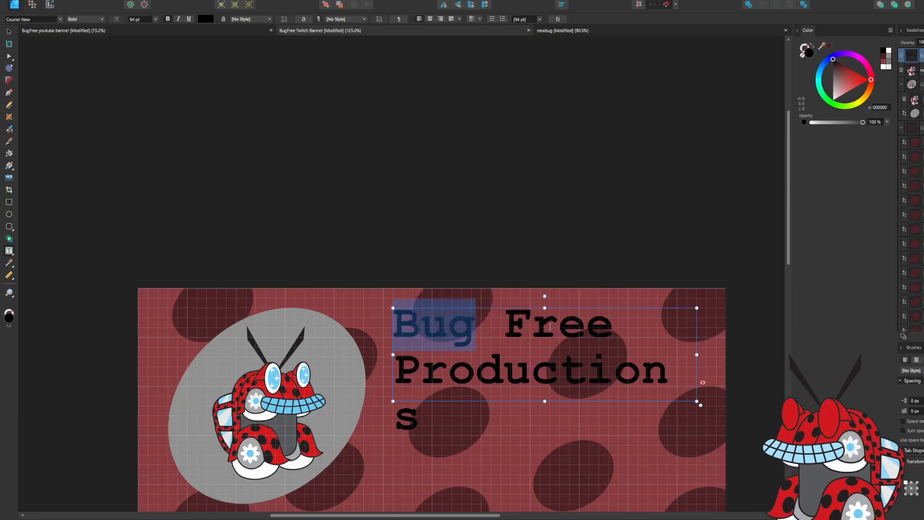
key(Escape)
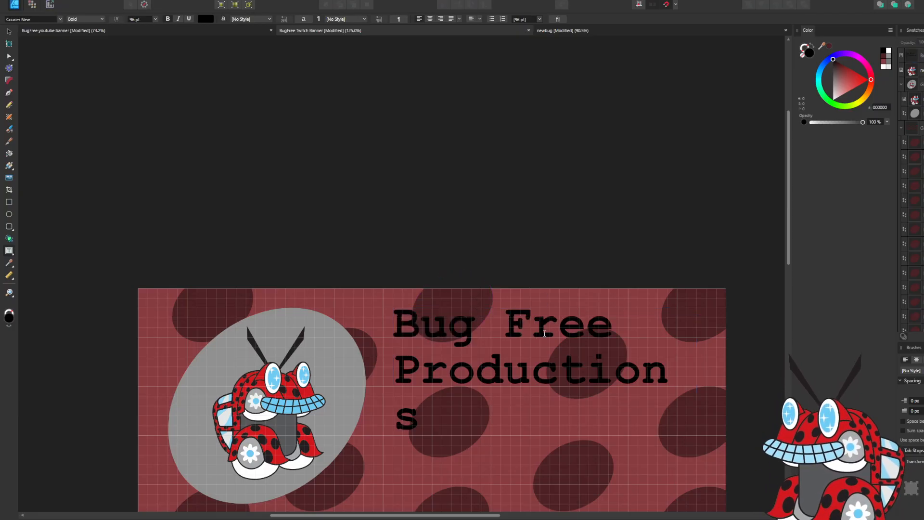
Extend the "Bug Free Productions" frame's left edge slightly toward the ellipse so "Productions" fits on one line, and deselect it.
key(v)
click(543, 331)
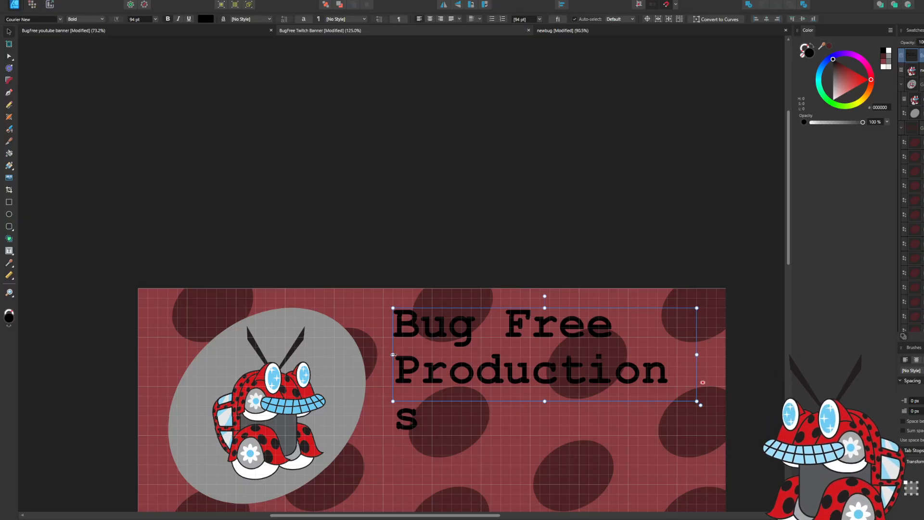
drag(391, 354, 383, 354)
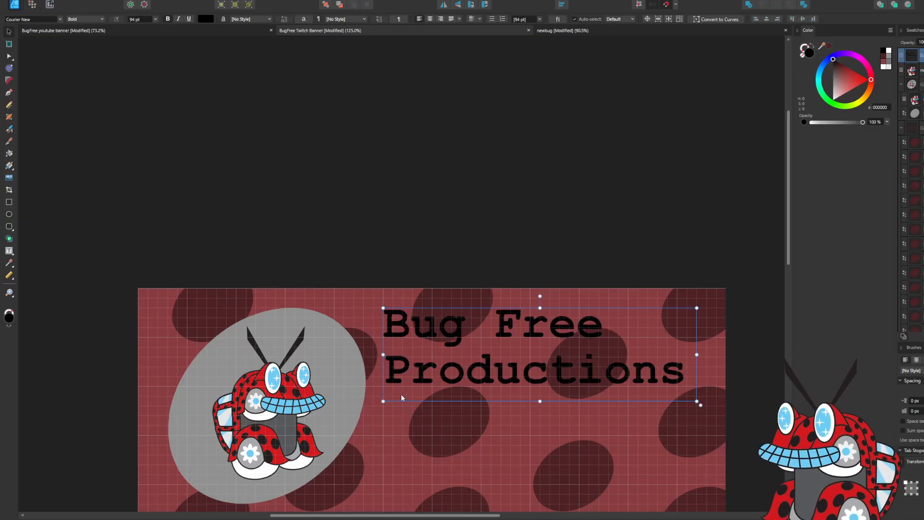
click(500, 159)
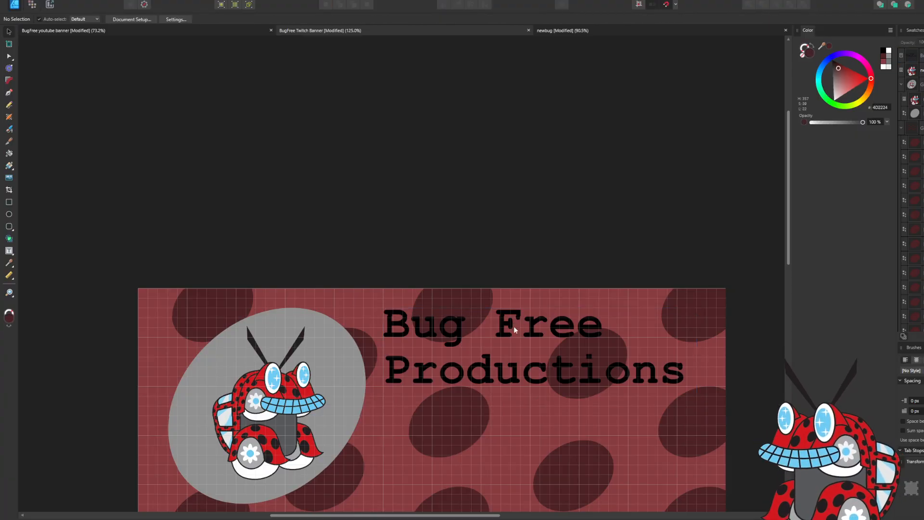
Set the "Bug Free Productions" text style to Bold Italic and deselect the frame.
scroll(531, 339, down, 2)
click(530, 336)
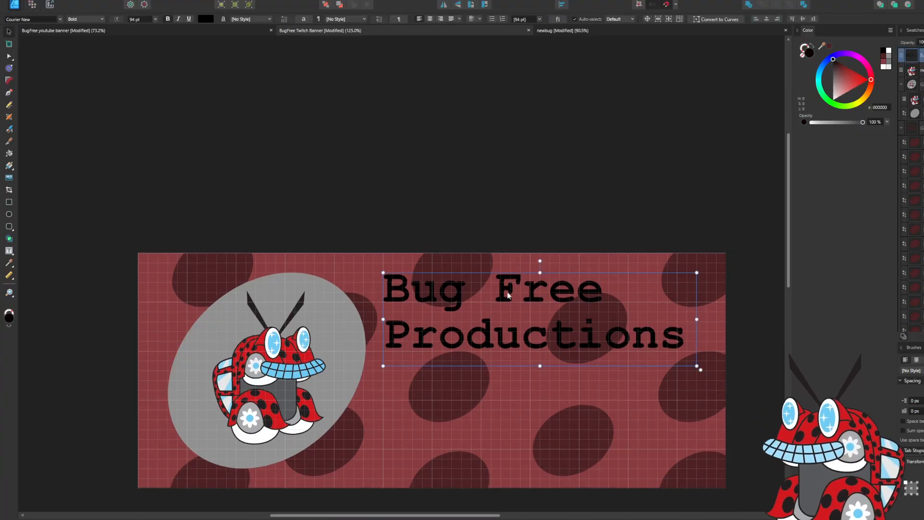
click(97, 18)
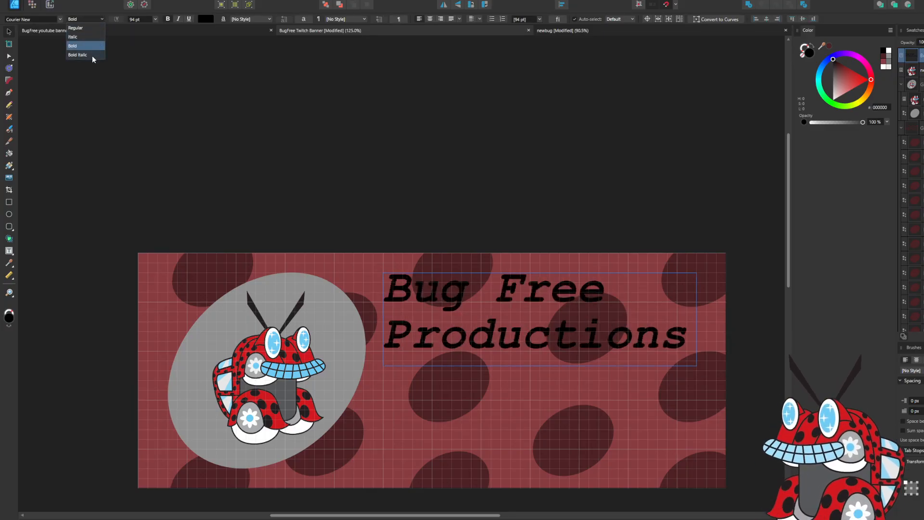
click(93, 55)
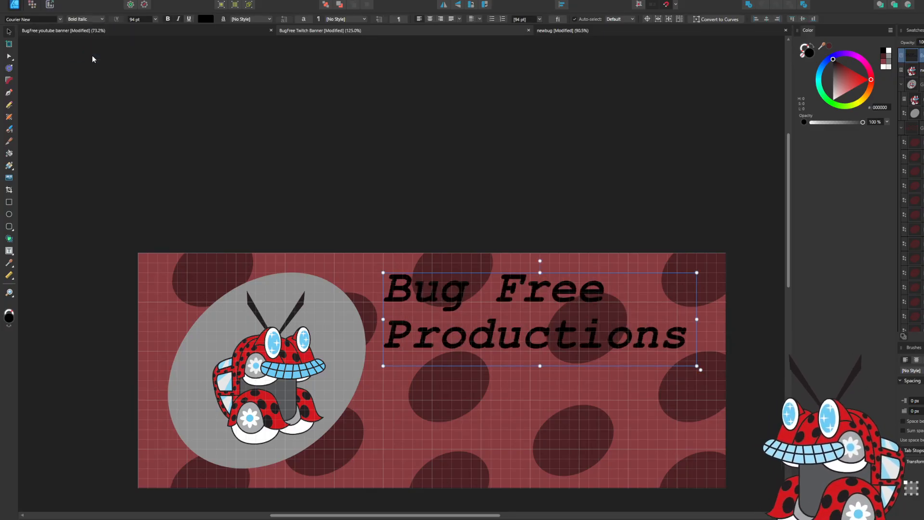
click(411, 143)
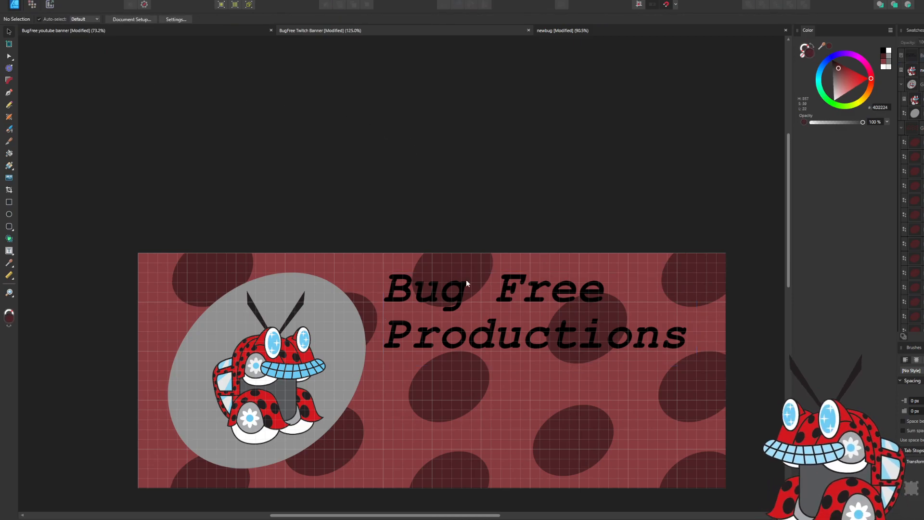
Change the "Bug Free Productions" text color to white and deselect the frame.
click(486, 336)
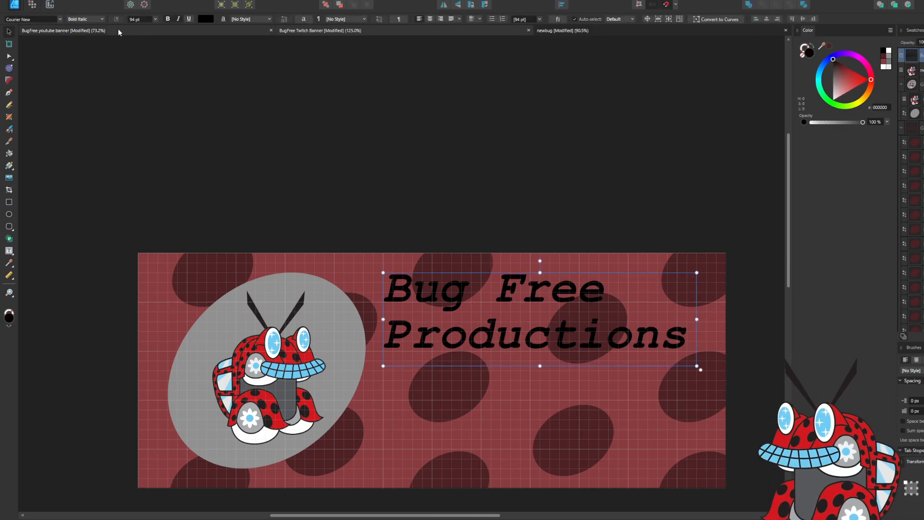
click(206, 20)
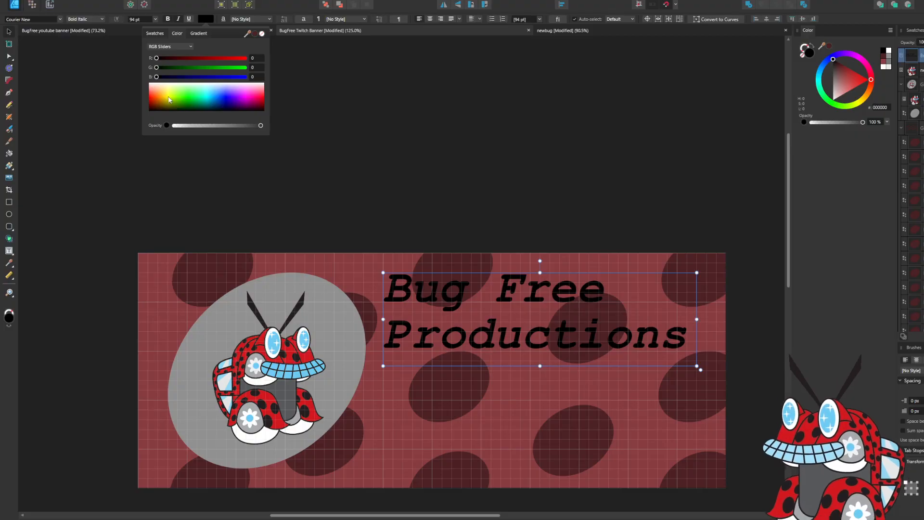
drag(171, 102, 119, 66)
click(521, 143)
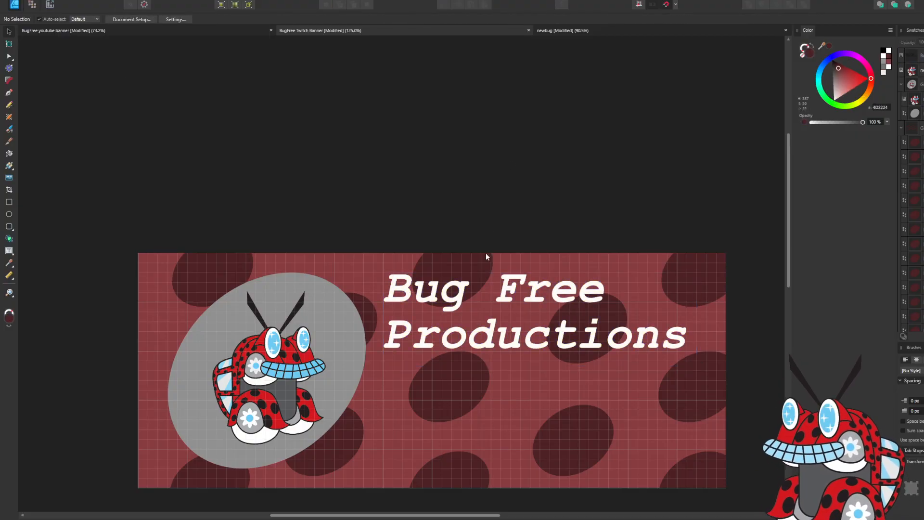
Duplicate the "Bug Free Productions" text frame directly below the original and set the copy's text size to 36 pt.
click(506, 296)
drag(505, 295, 501, 384)
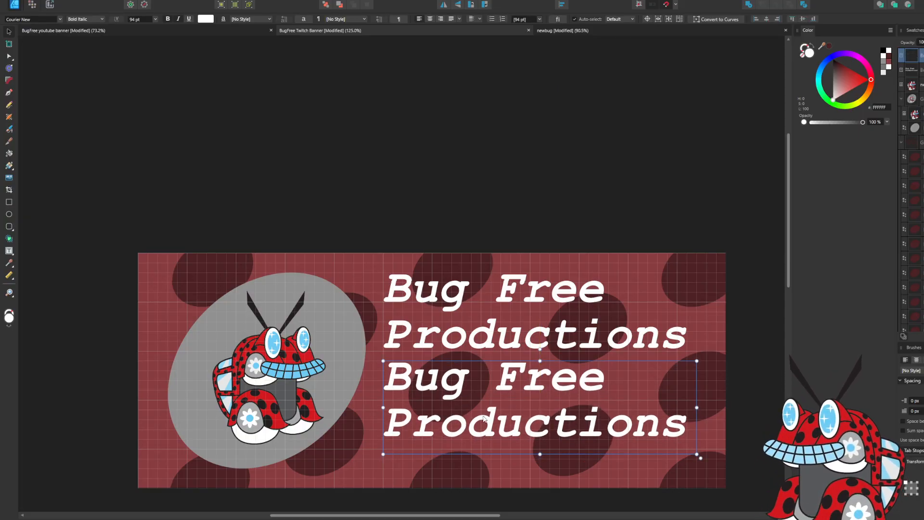
click(152, 19)
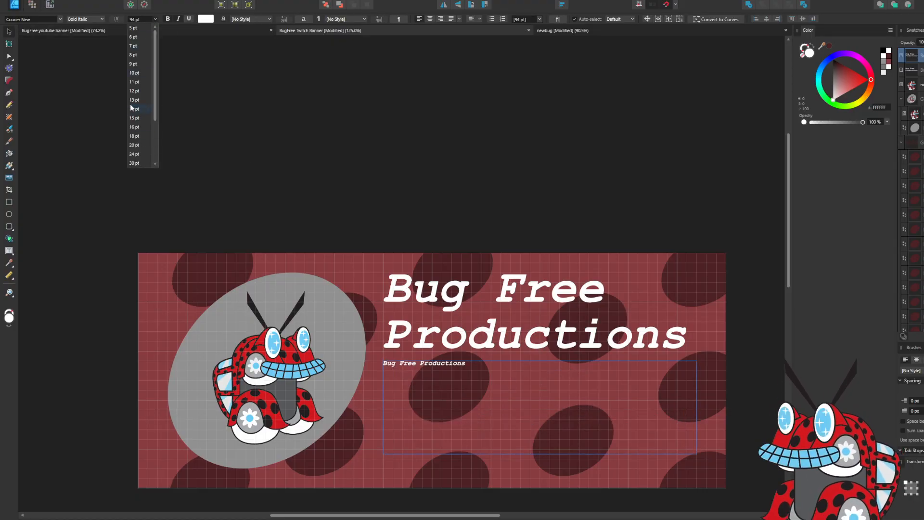
scroll(143, 159, down, 1)
scroll(142, 141, down, 2)
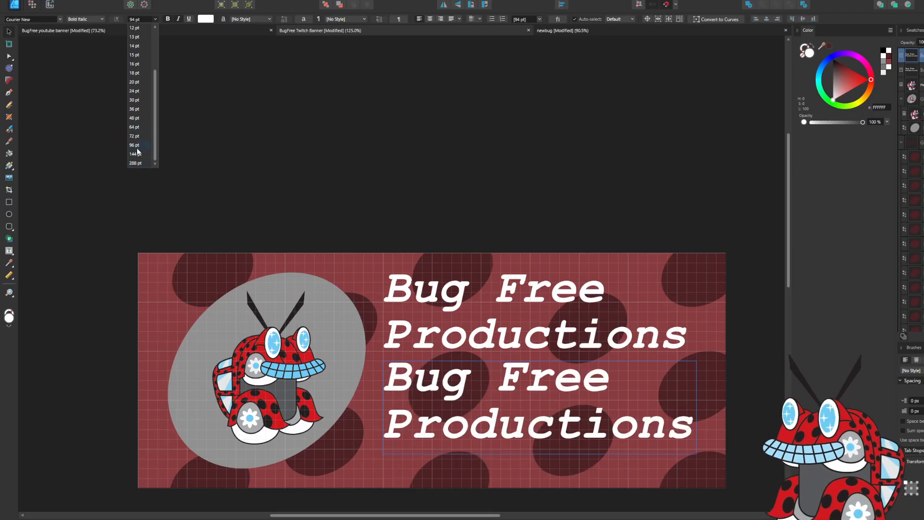
click(142, 112)
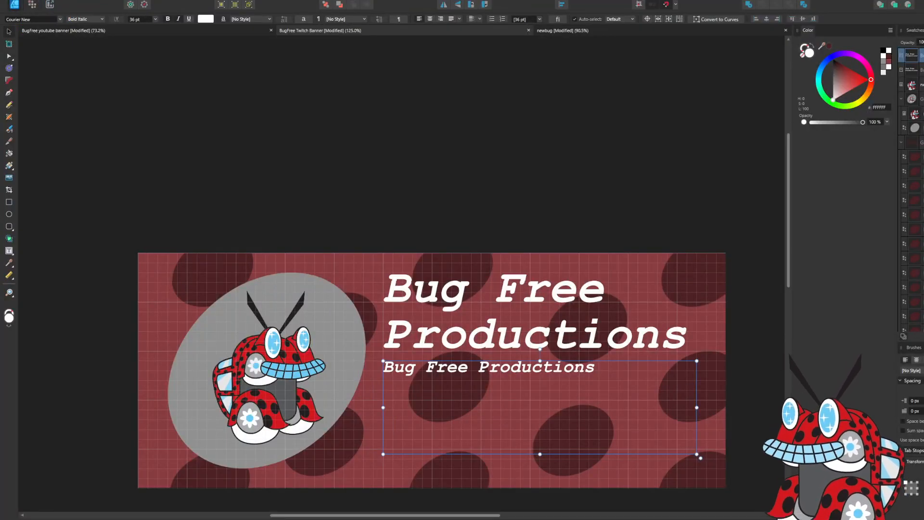
double_click(595, 368)
key(ctrl+a)
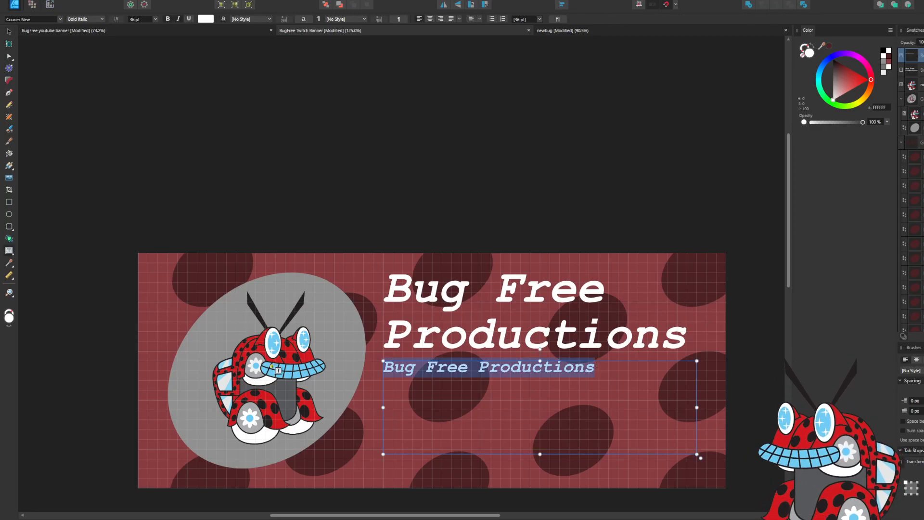
text(@)
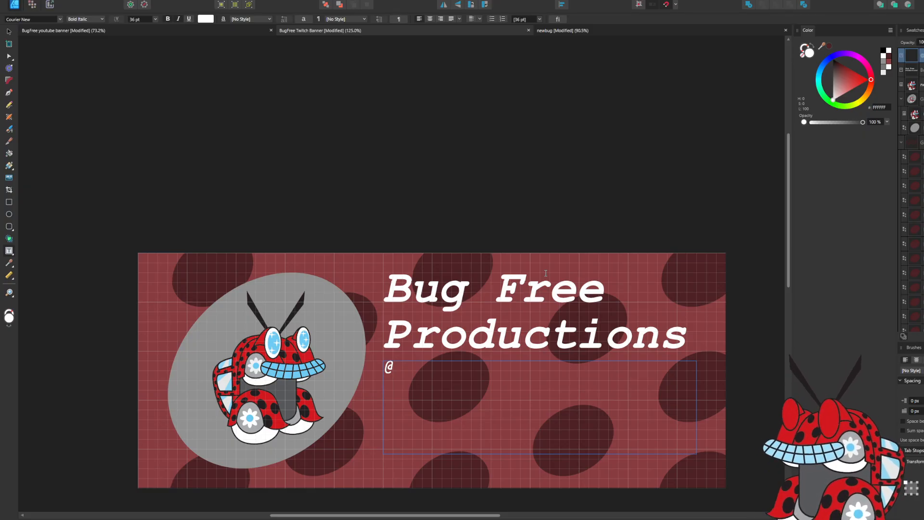
text(youtu)
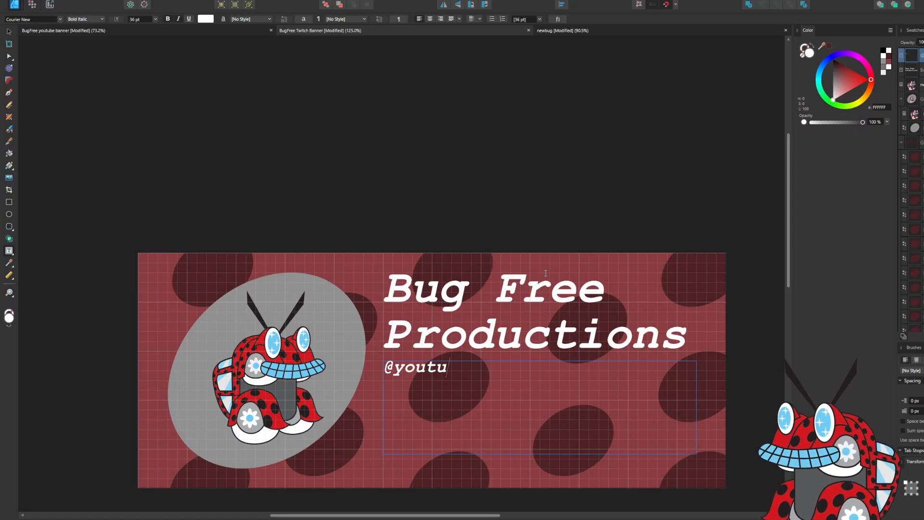
text(be.co)
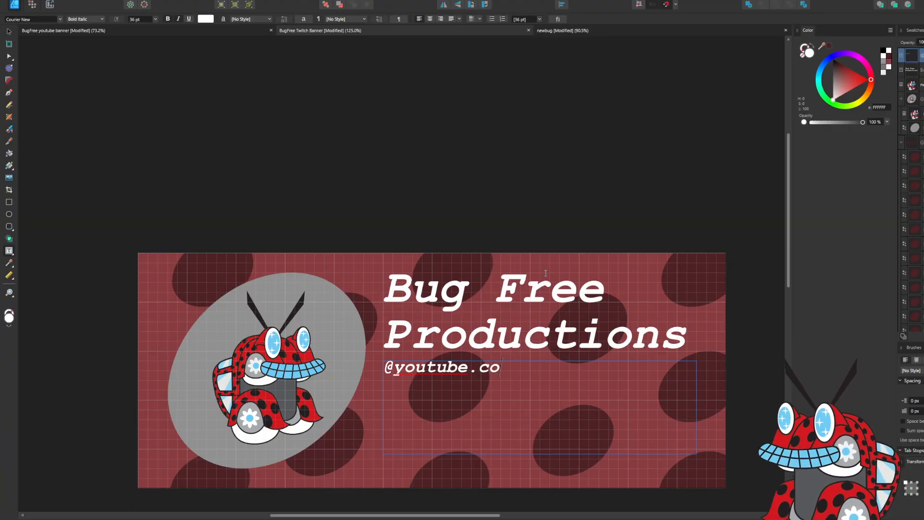
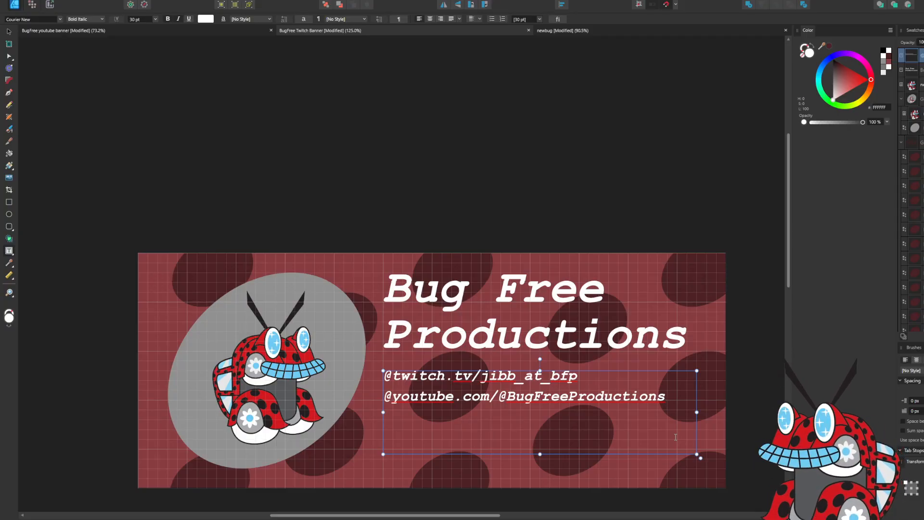
Add the line "Have a question?" below the Twitch and YouTube addresses, separated from them by a blank line.
key(Return)
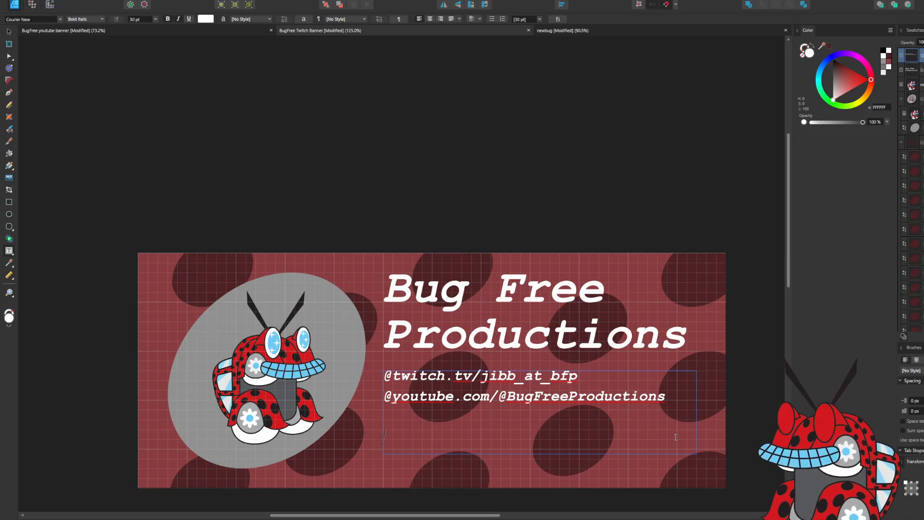
text(Have aqu)
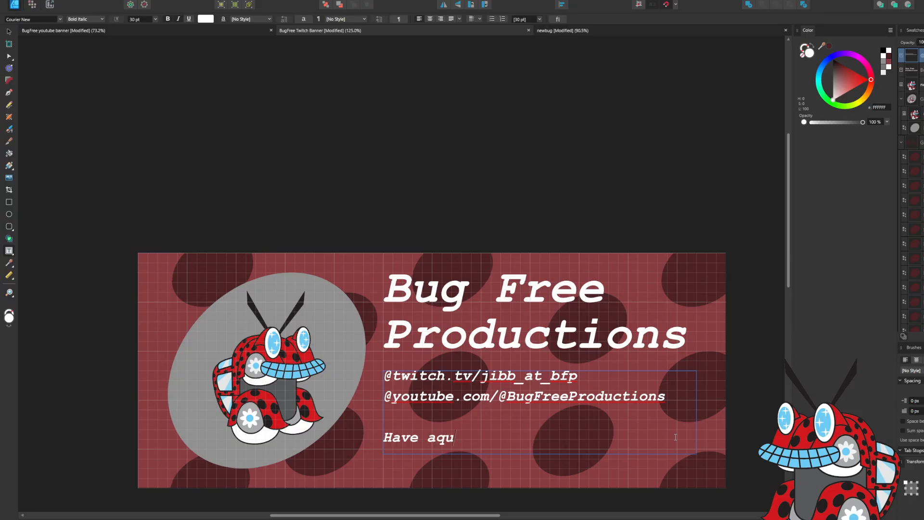
text(estion)
key(Left)
key(Left)
key(Left)
key(Right)
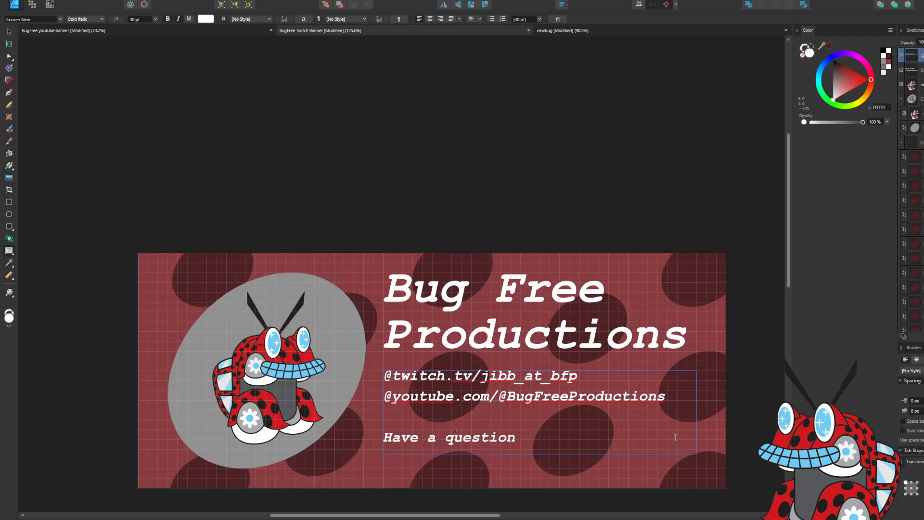
key(Right)
key(Right)
key(Right)
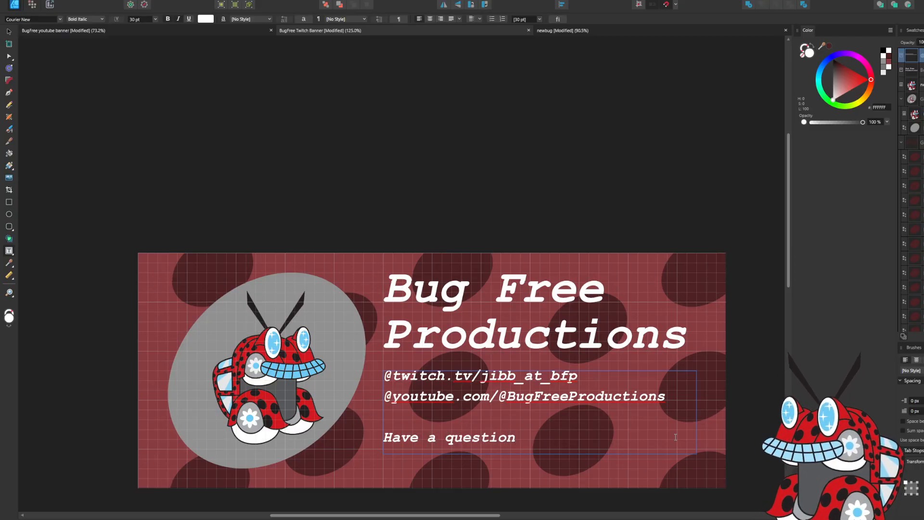
text(?)
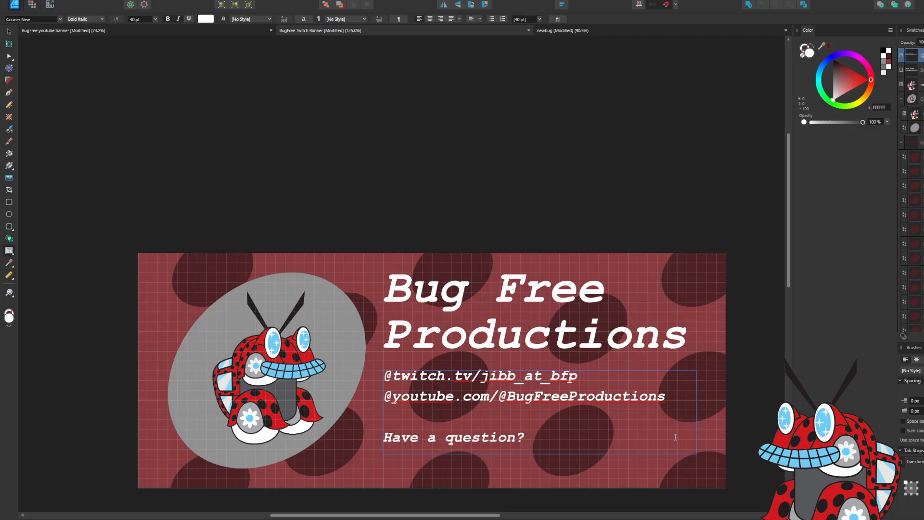
text(L)
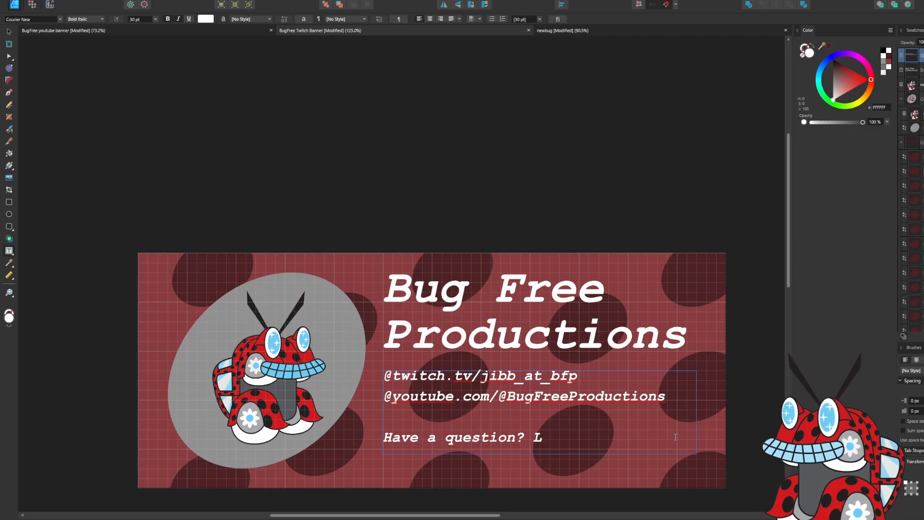
text(ea)
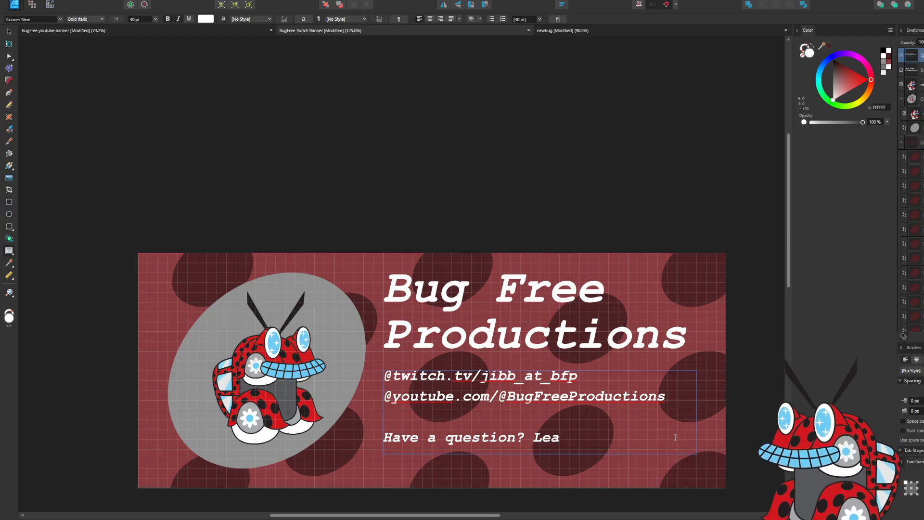
text(ve a)
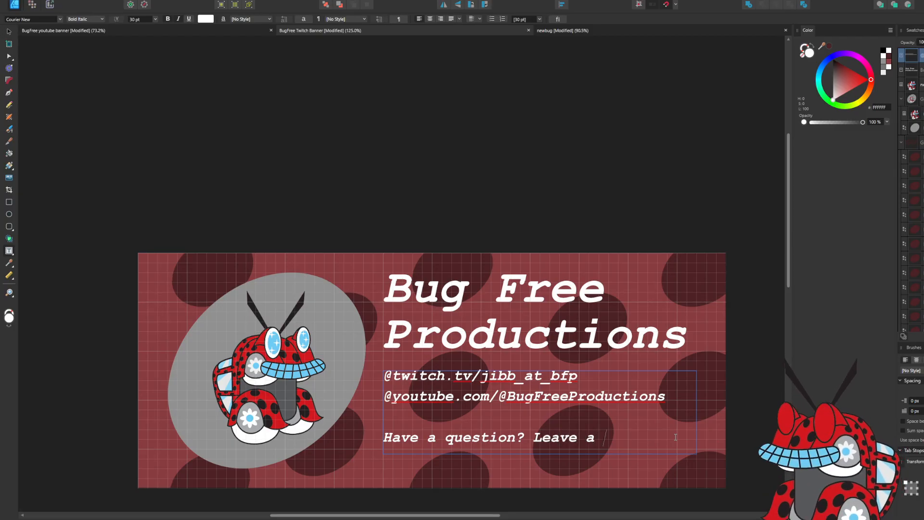
key(BackSpace)
key(BackSpace)
key(BackSpace)
key(BackSpace)
key(BackSpace)
key(BackSpace)
key(BackSpace)
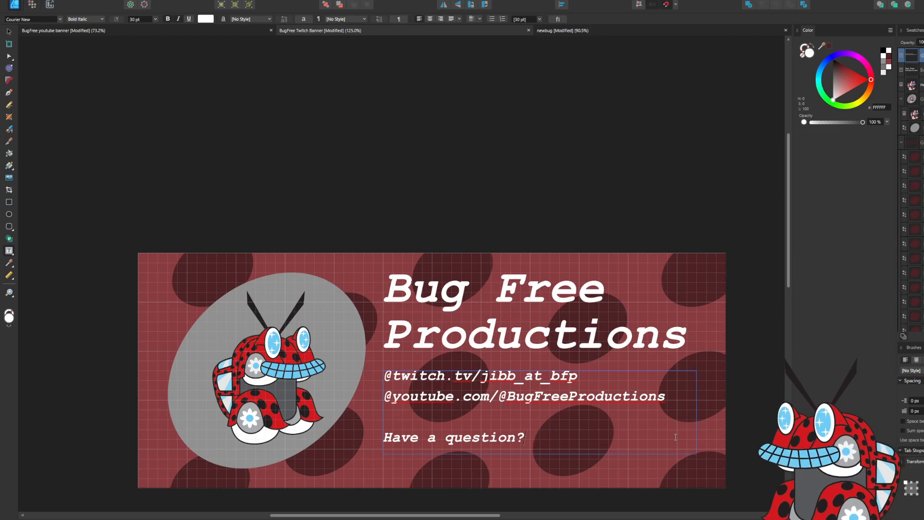
Delete the "Have a question?" line below the Twitch and YouTube addresses.
key(BackSpace)
key(BackSpace)
key(BackSpace)
key(BackSpace)
key(BackSpace)
key(BackSpace)
key(BackSpace)
key(BackSpace)
key(BackSpace)
key(BackSpace)
key(BackSpace)
key(BackSpace)
key(BackSpace)
key(BackSpace)
key(BackSpace)
key(BackSpace)
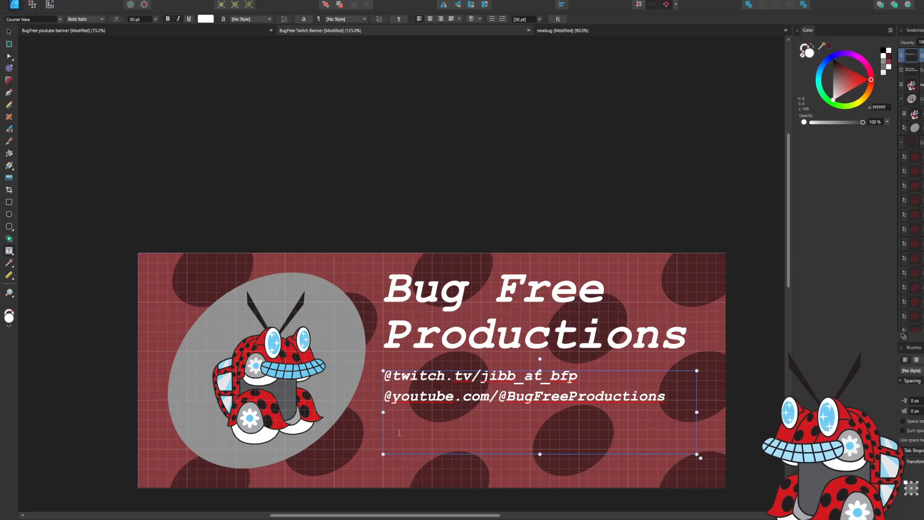
drag(392, 424, 470, 455)
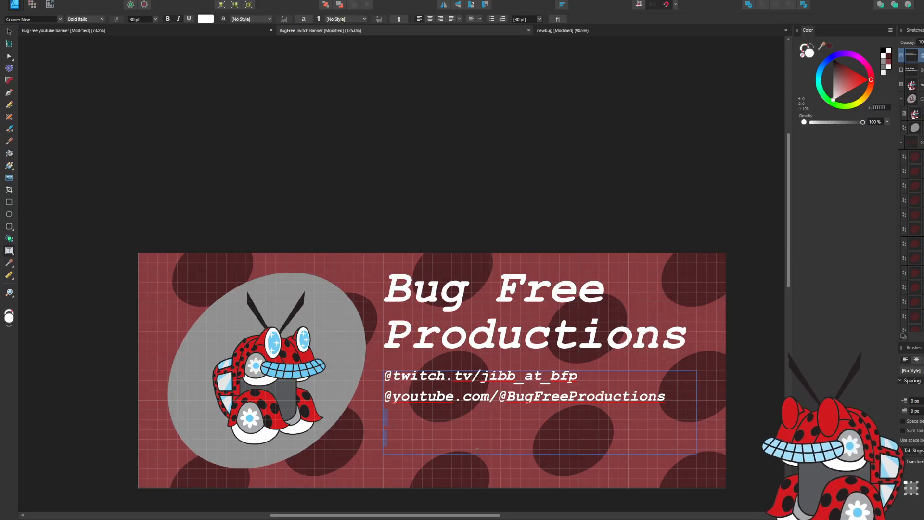
click(401, 432)
drag(400, 432, 422, 451)
click(402, 425)
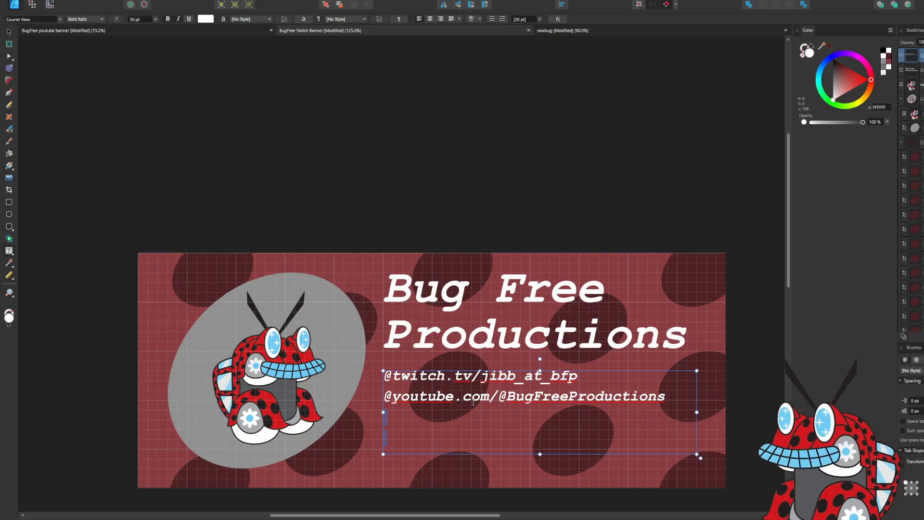
click(484, 383)
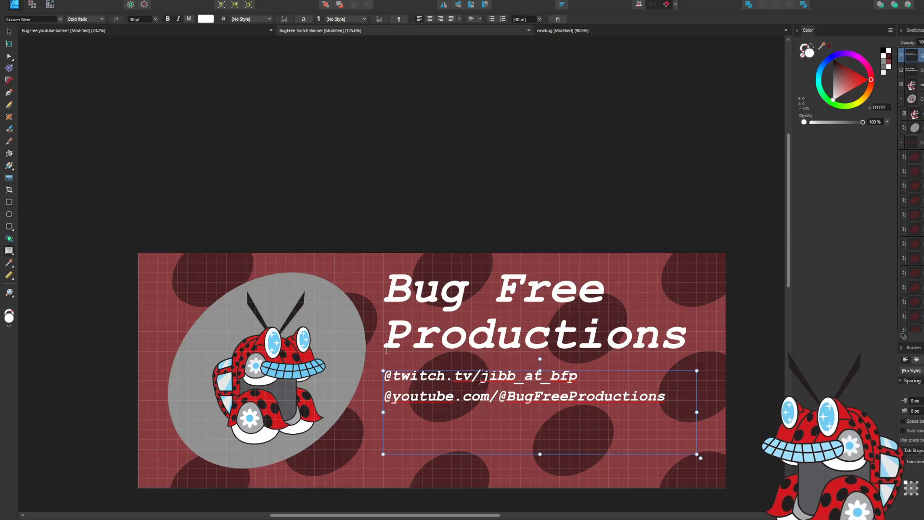
click(442, 291)
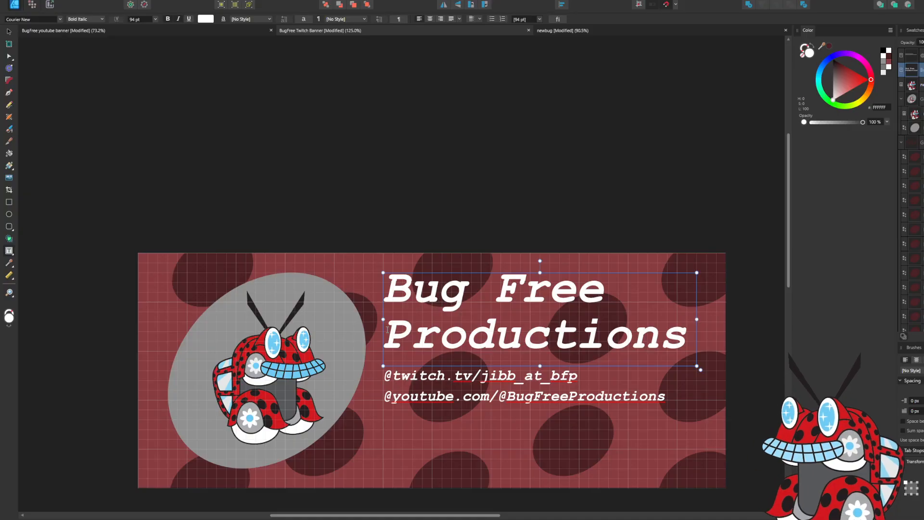
click(750, 230)
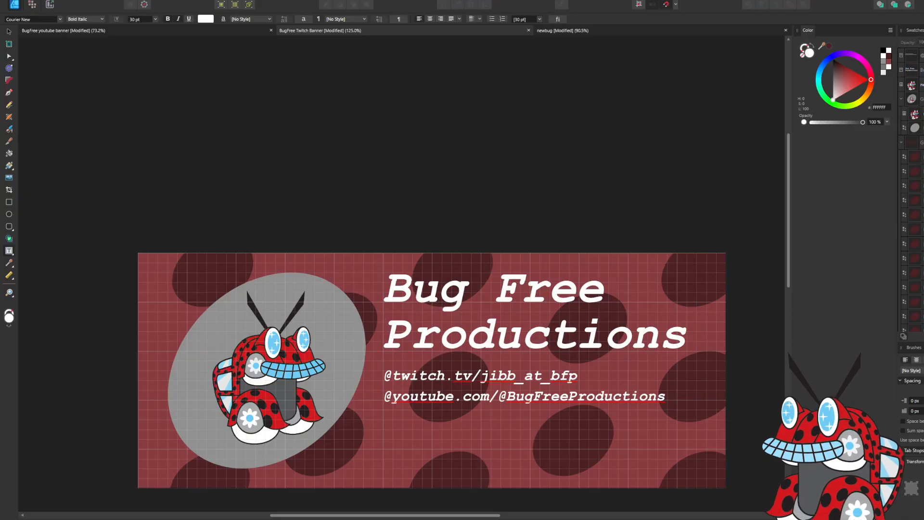
Select the upper dark spot peeking out behind the gray ellipse's right edge, inside the background spots group.
click(914, 142)
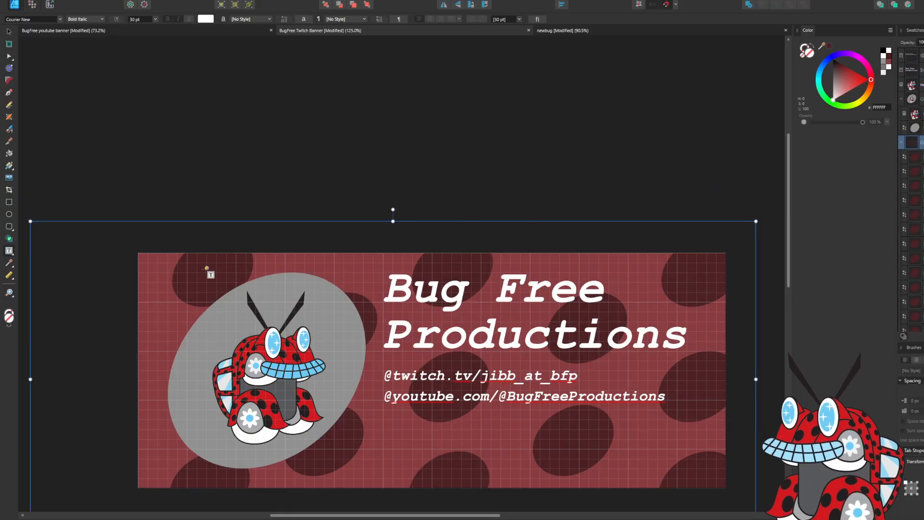
key(v)
double_click(363, 308)
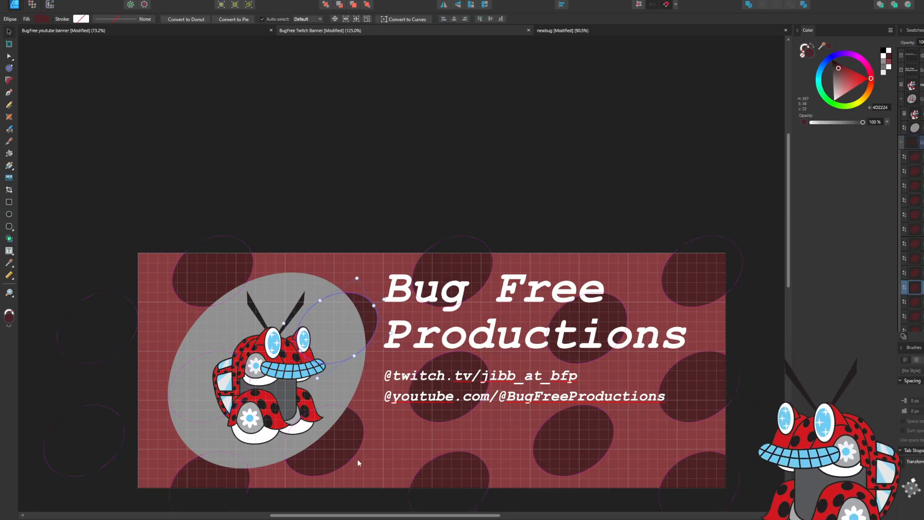
shift+click(348, 448)
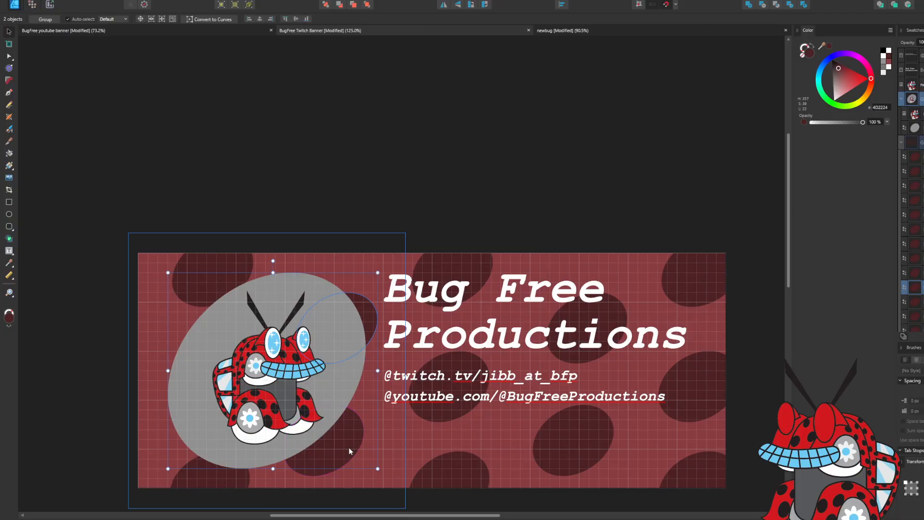
drag(348, 448, 312, 448)
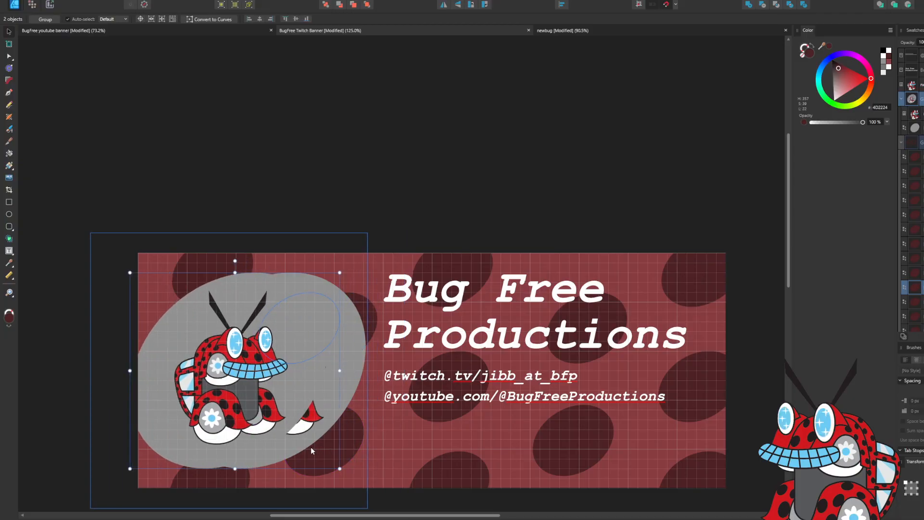
key(ctrl+z)
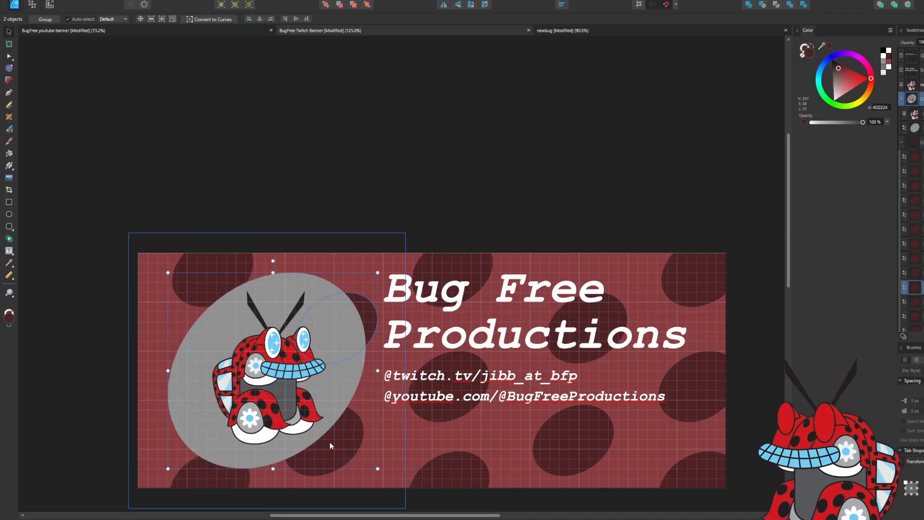
Replace the ladybug group in the selection with the lower spot behind the gray ellipse, and move both spots left, off the banner.
shift+click(330, 442)
shift+click(319, 464)
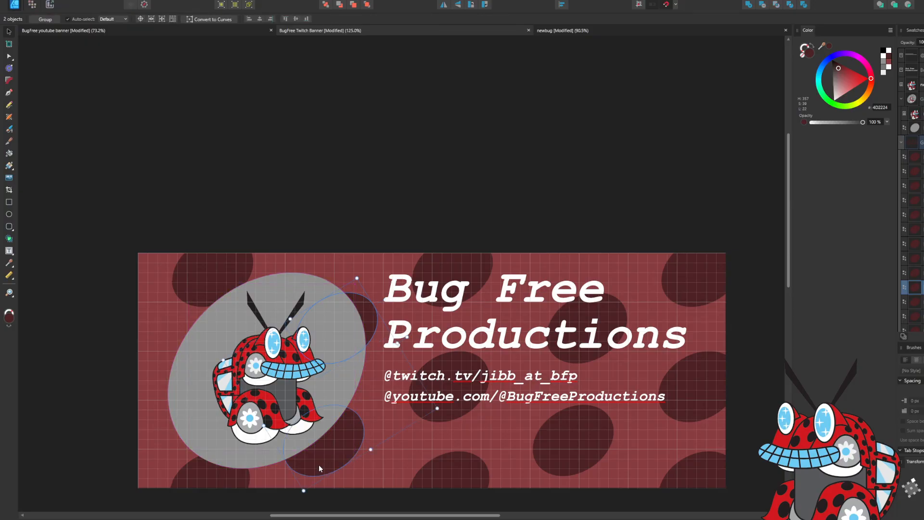
drag(205, 460, 55, 461)
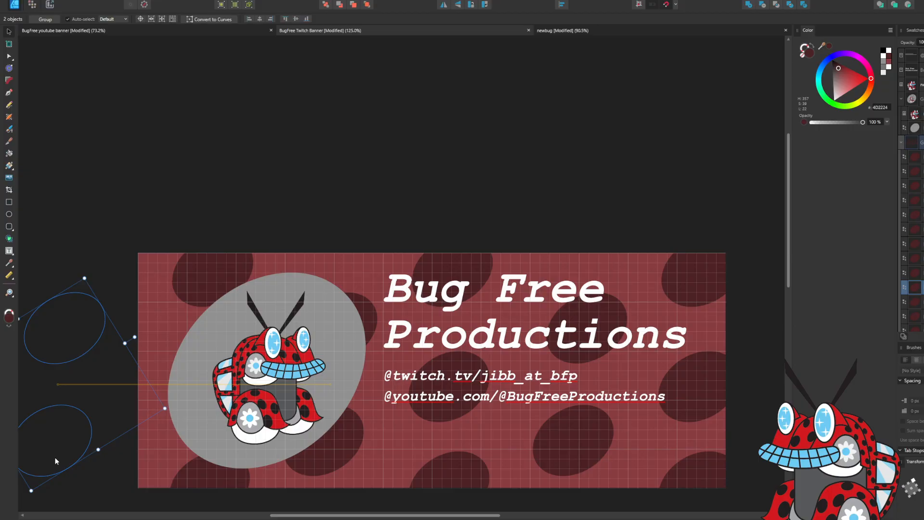
Undo the move of the two dark spots beside the mascot and clear the selection.
drag(55, 461, 89, 453)
key(ctrl+z)
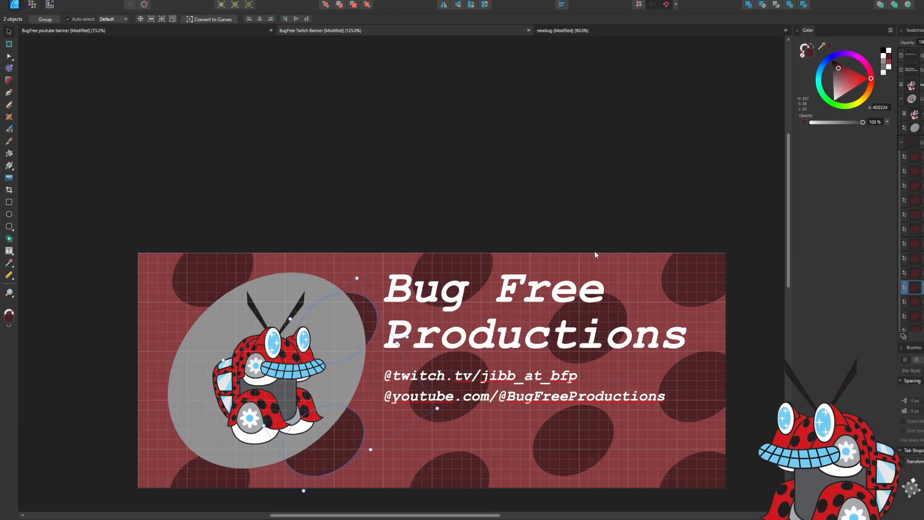
click(418, 168)
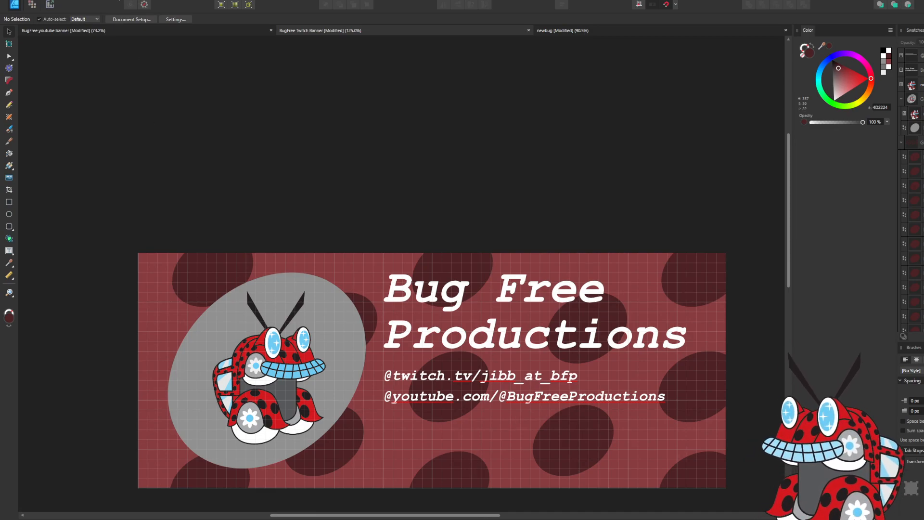
Hide the guides and the grid in the Twitch banner and save the document.
click(120, 2)
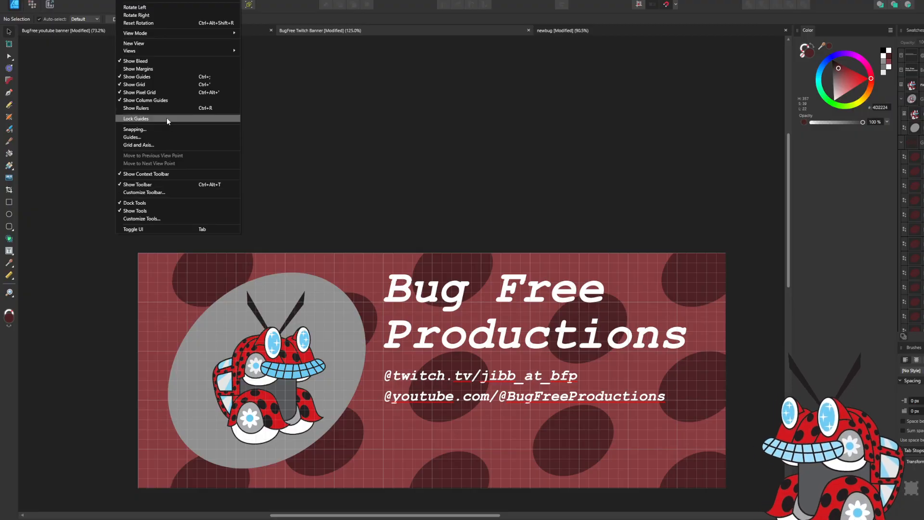
click(119, 77)
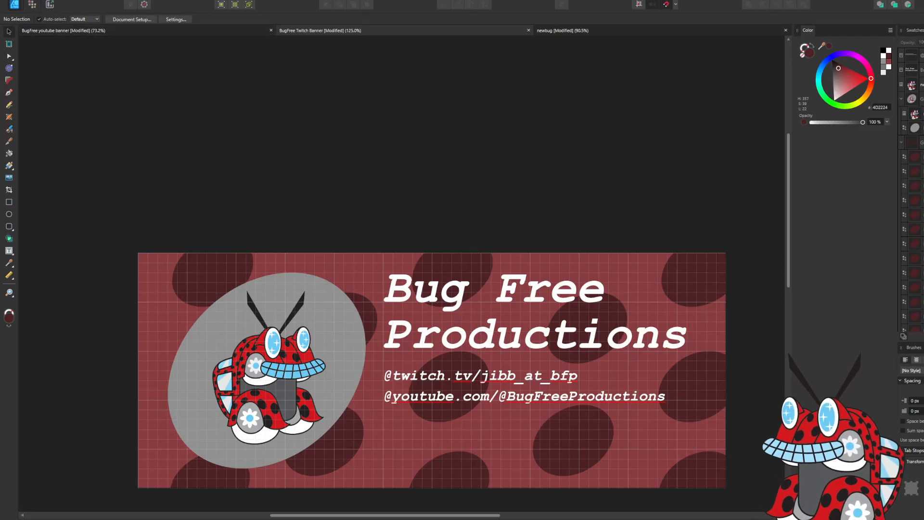
click(121, 0)
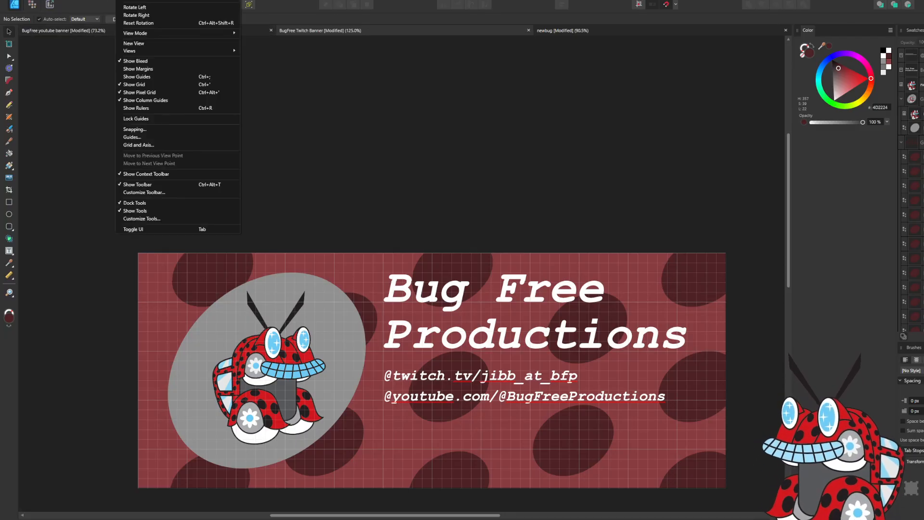
click(151, 84)
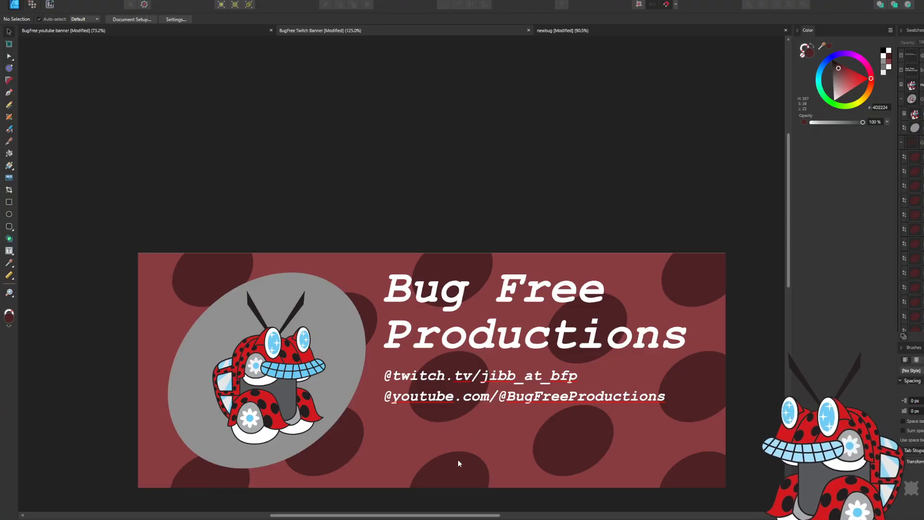
click(464, 434)
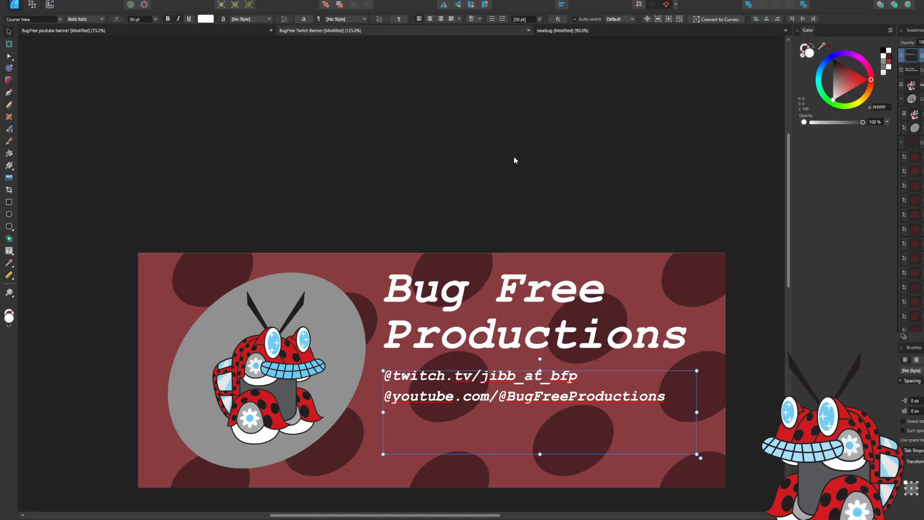
click(316, 375)
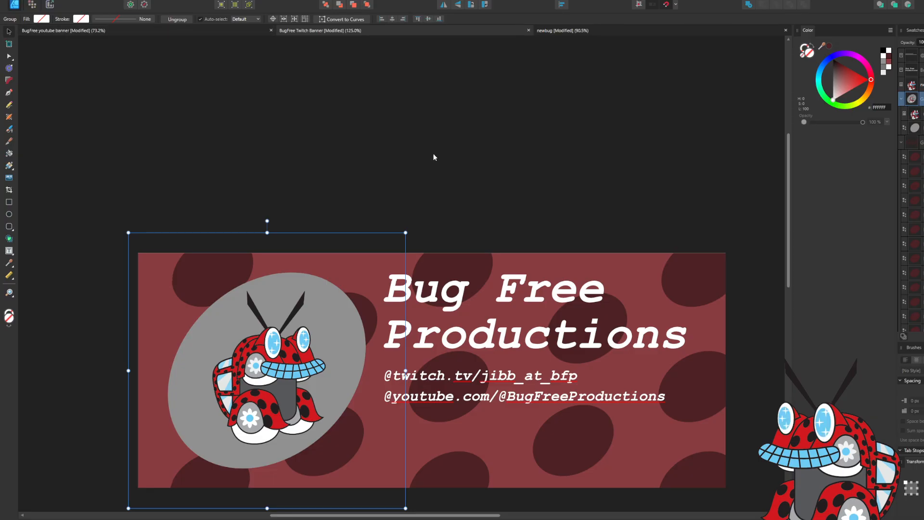
key(ctrl+s)
In the BugFree youtube banner document, move the mascot image to the left part of the page.
click(163, 32)
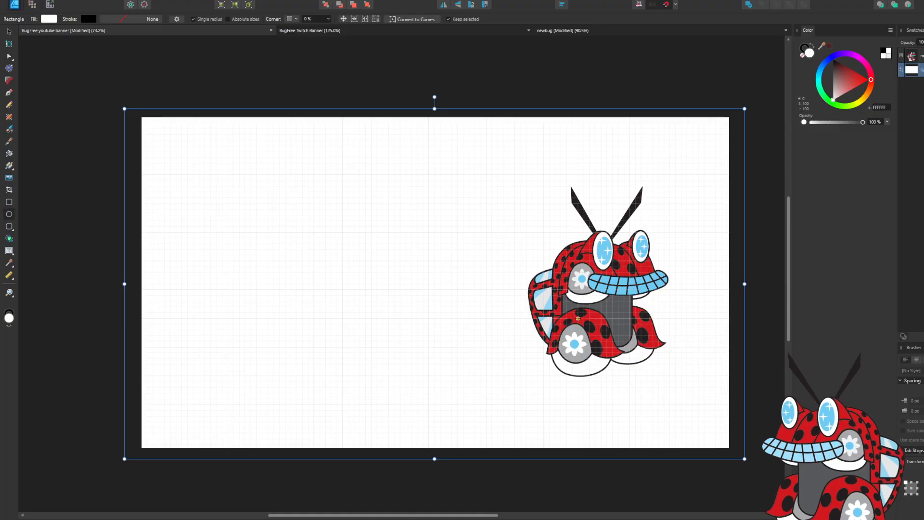
click(578, 318)
key(v)
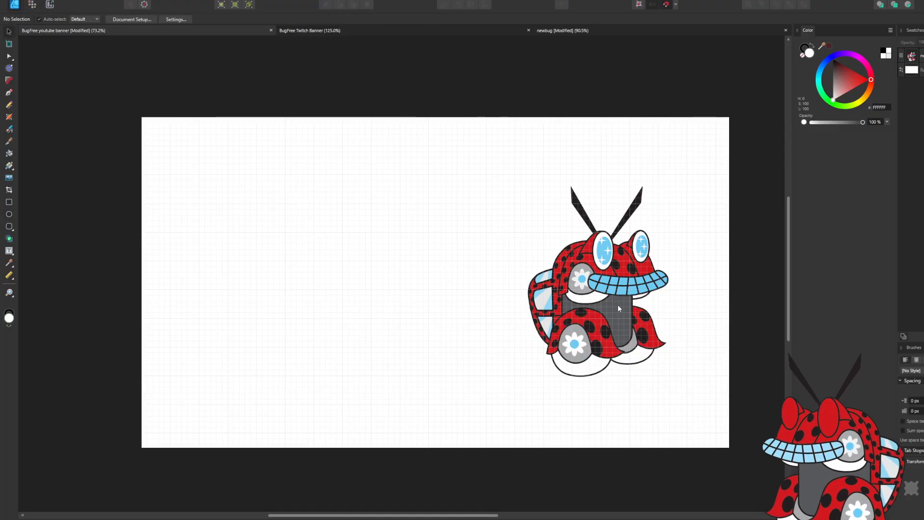
drag(600, 299, 280, 287)
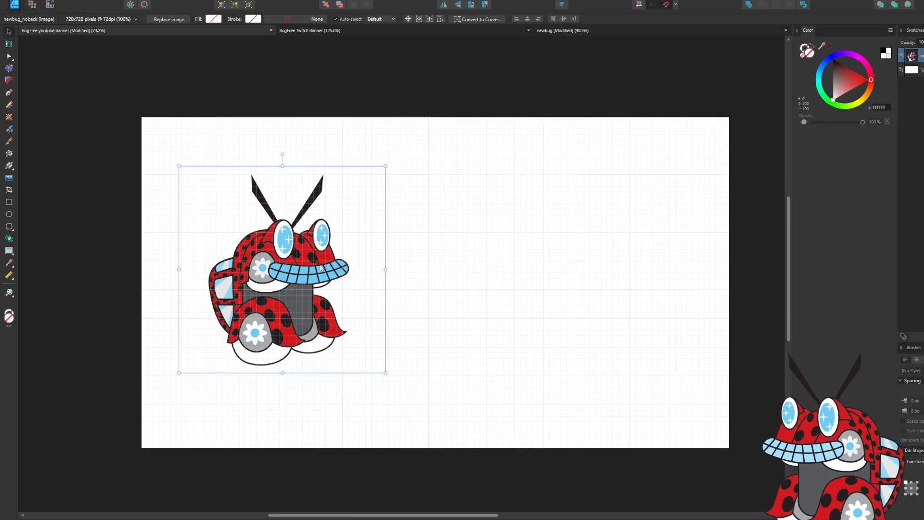
Copy the grey ellipse behind the mascot in the Twitch banner and paste it into the YouTube banner.
click(358, 32)
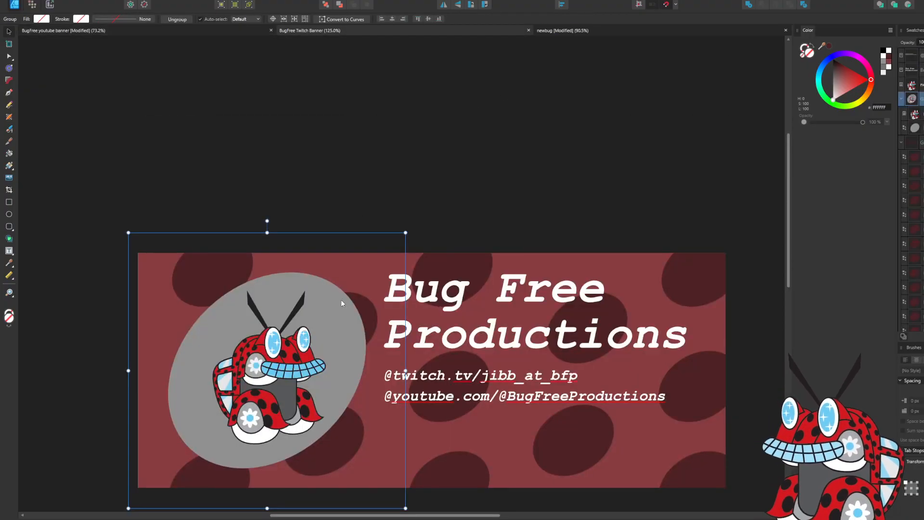
double_click(337, 330)
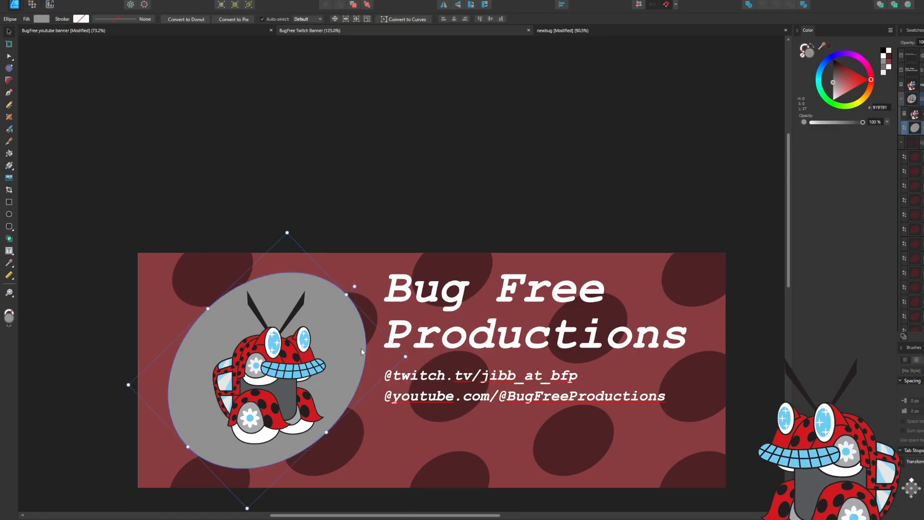
click(108, 31)
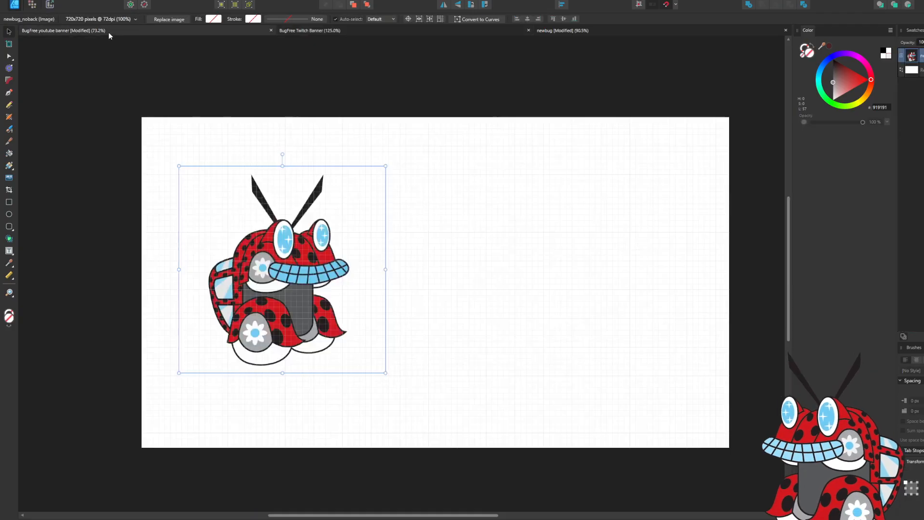
key(ctrl+v)
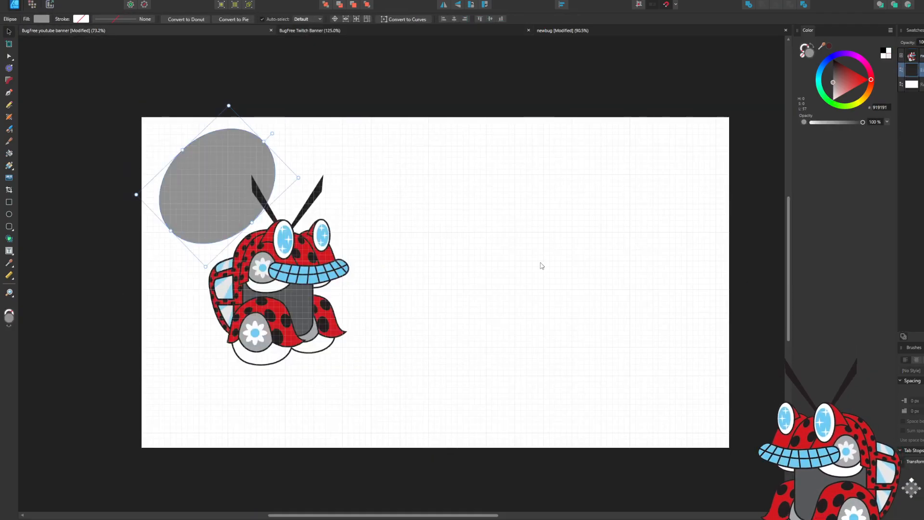
Move the pasted grey ellipse behind the mascot and enlarge it until it surrounds the whole figure.
drag(206, 189, 266, 328)
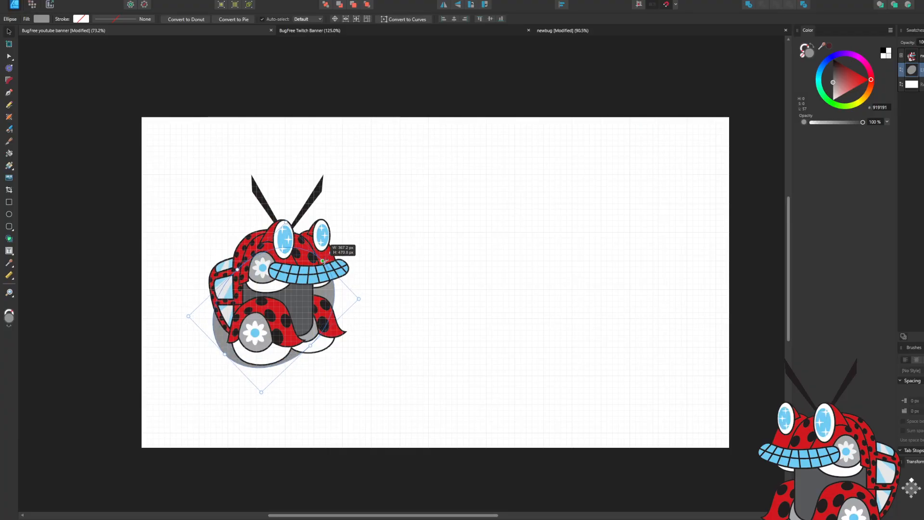
drag(317, 265, 455, 208)
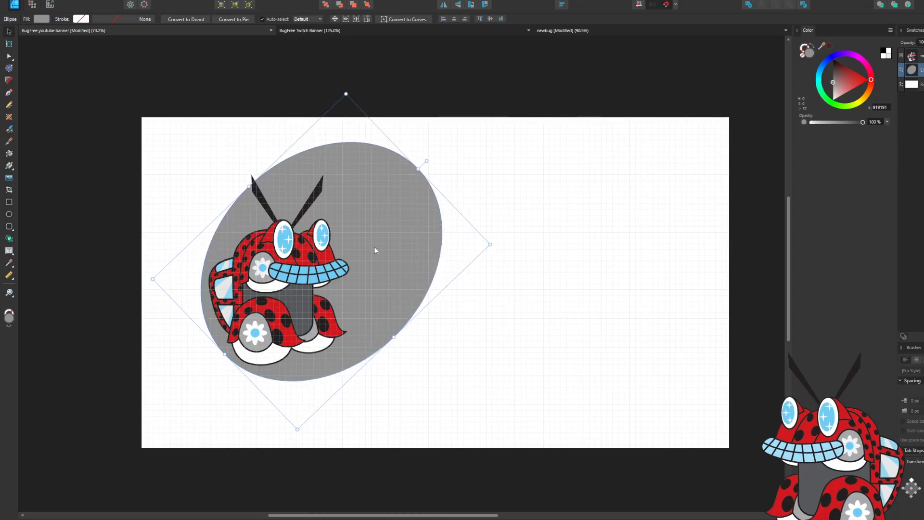
drag(374, 248, 344, 268)
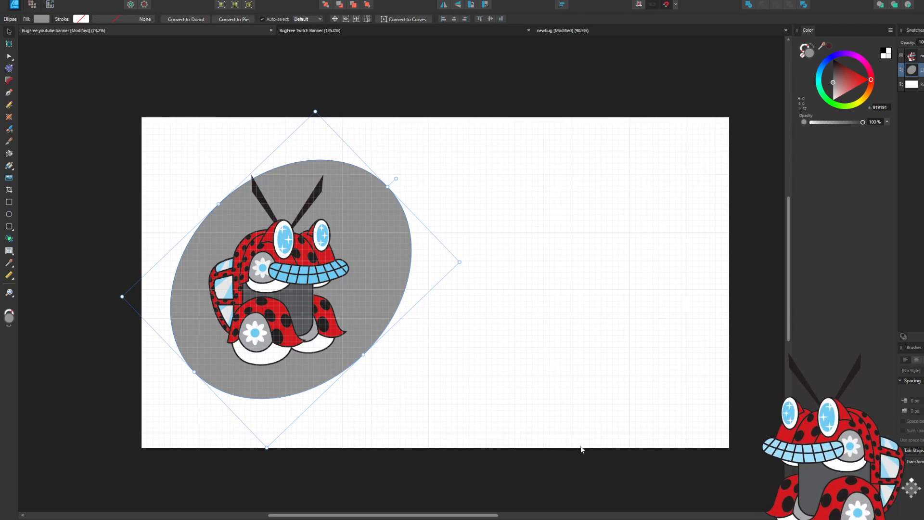
Check the grey ellipse's distances to the page edges and shift it slightly up and to the left.
key(alt)
scroll(577, 457, up, 3)
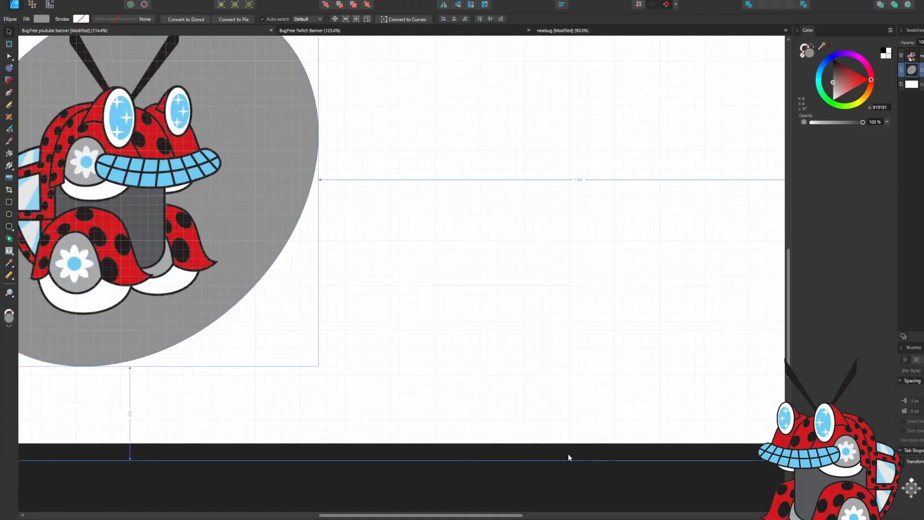
scroll(450, 388, down, 4)
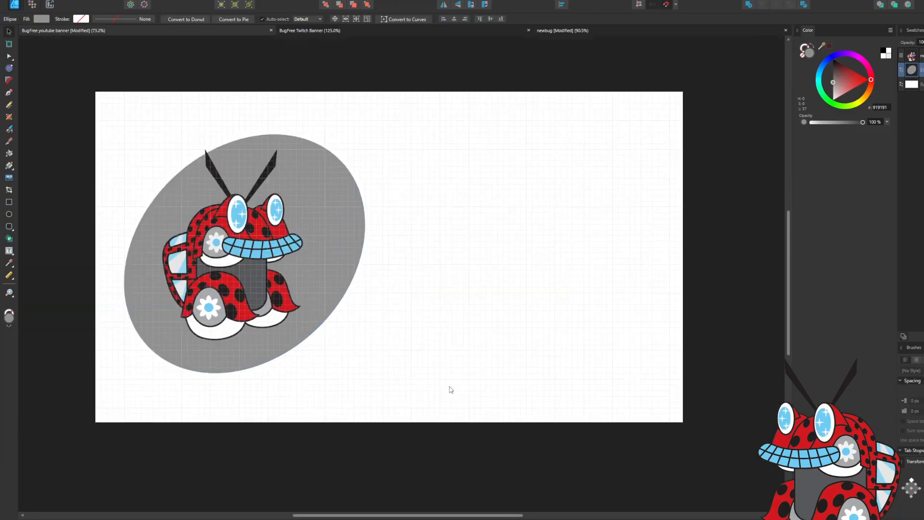
scroll(450, 388, up, 1)
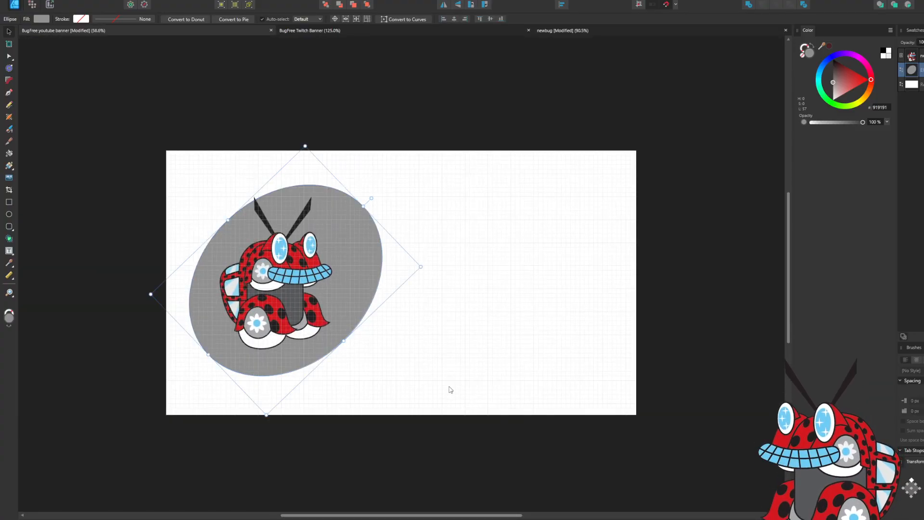
key(alt)
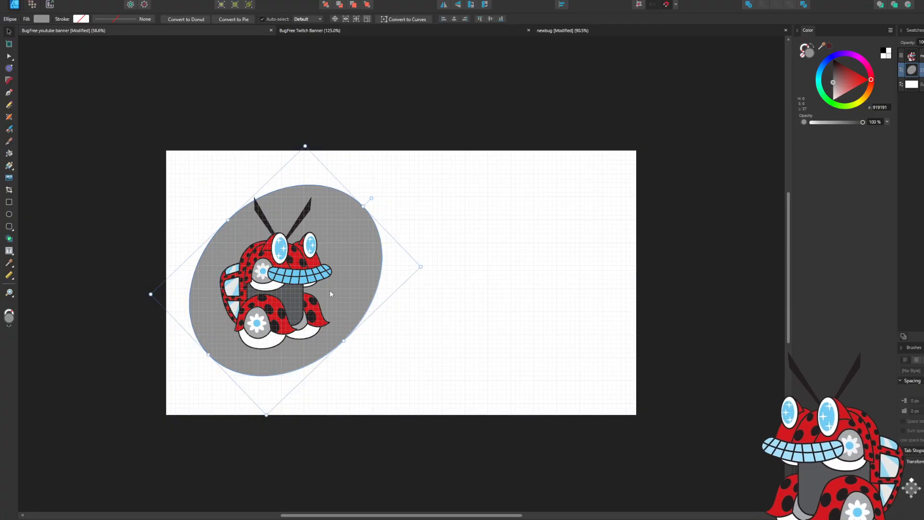
mouse_move(333, 254)
mouse_down()
mouse_move(330, 234)
mouse_move(330, 243)
mouse_up()
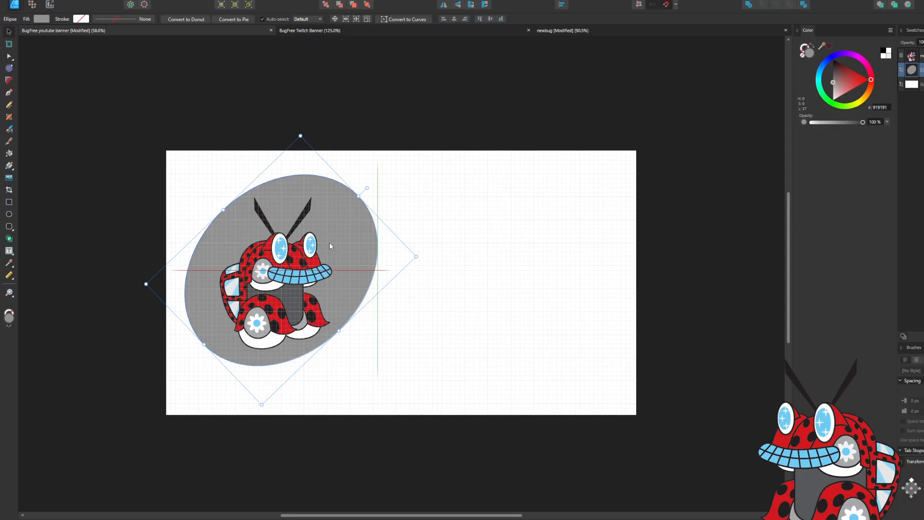
drag(330, 241, 329, 242)
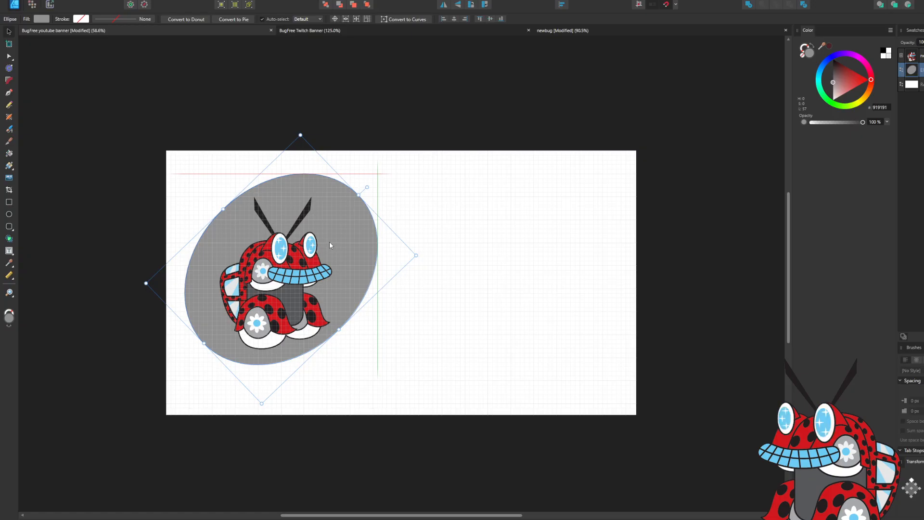
drag(329, 242, 329, 242)
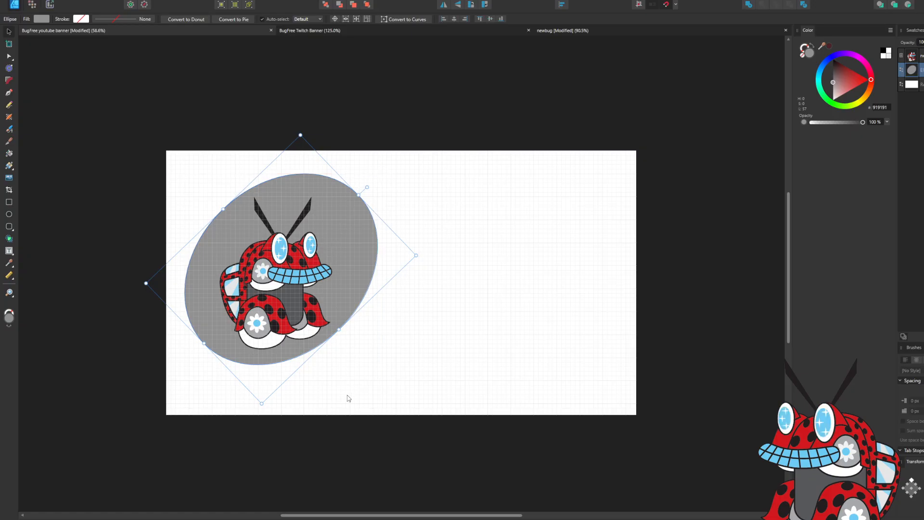
Enlarge the grey ellipse slightly and reposition it with similar margins to the page's left, top and bottom edges.
drag(339, 330, 354, 343)
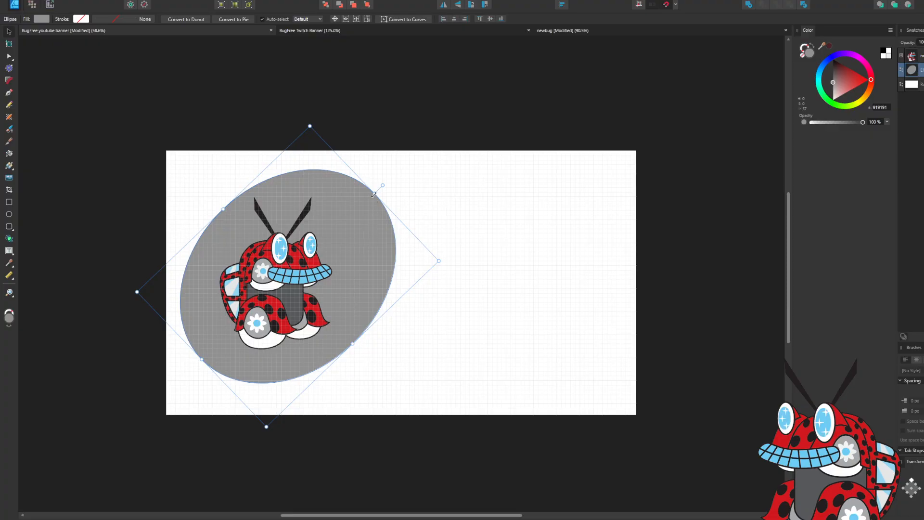
drag(342, 221, 352, 226)
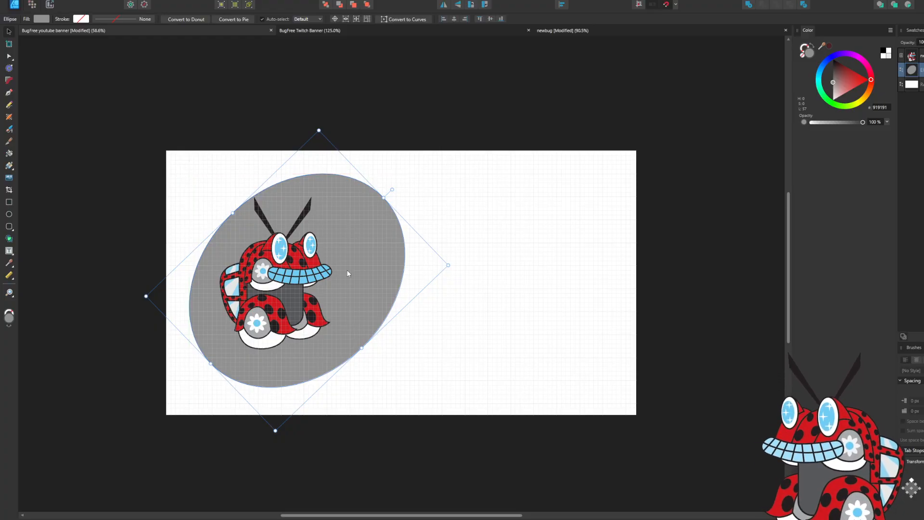
mouse_move(360, 345)
mouse_down()
mouse_move(383, 358)
mouse_move(364, 337)
mouse_up()
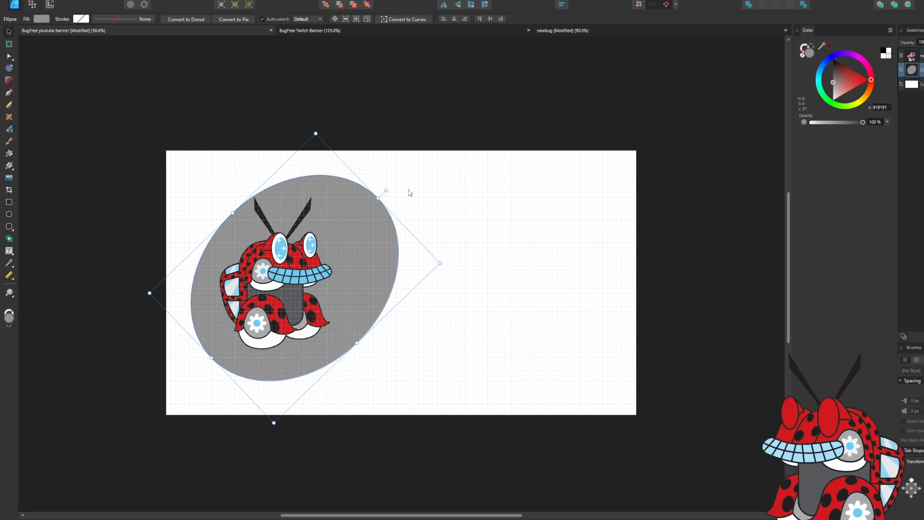
scroll(348, 155, up, 4)
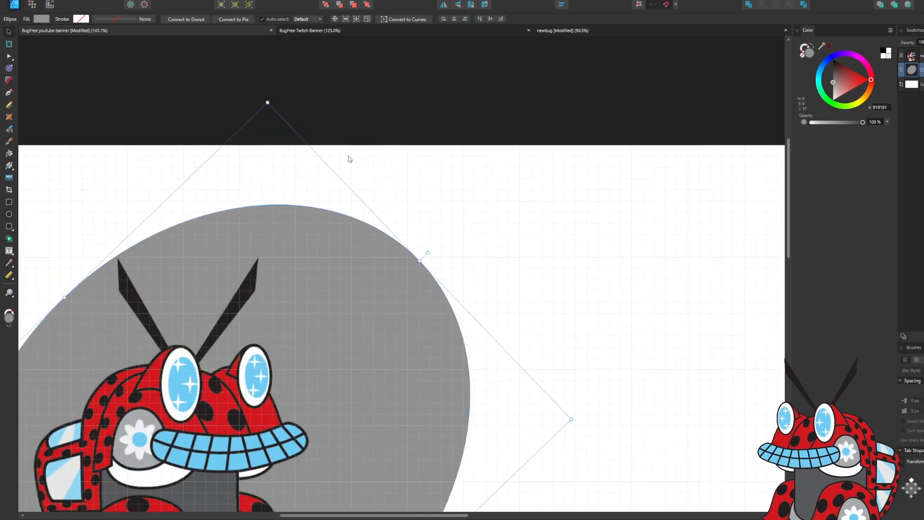
scroll(349, 155, down, 4)
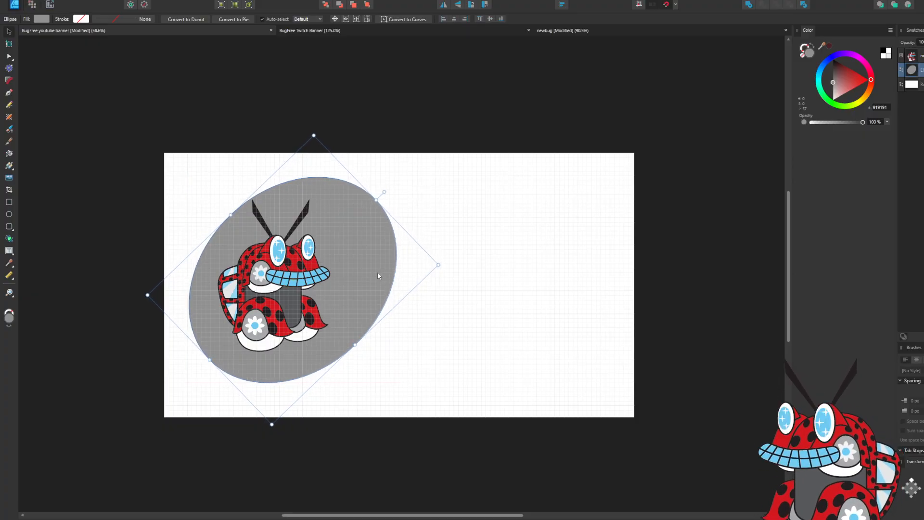
mouse_move(377, 272)
mouse_down()
mouse_move(526, 285)
mouse_move(369, 261)
mouse_up()
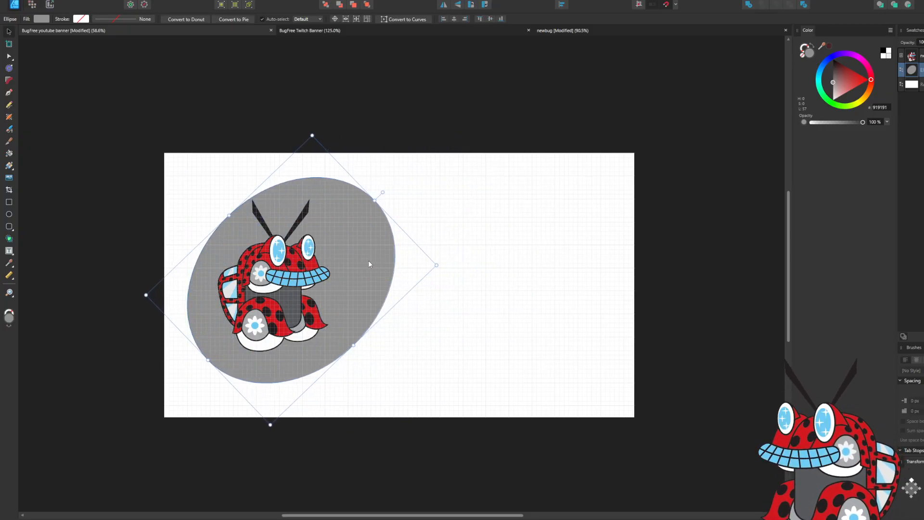
Move the mascot image slightly down and right to center it on the grey ellipse.
click(298, 276)
mouse_move(285, 276)
mouse_down()
mouse_move(301, 274)
mouse_move(296, 284)
mouse_up()
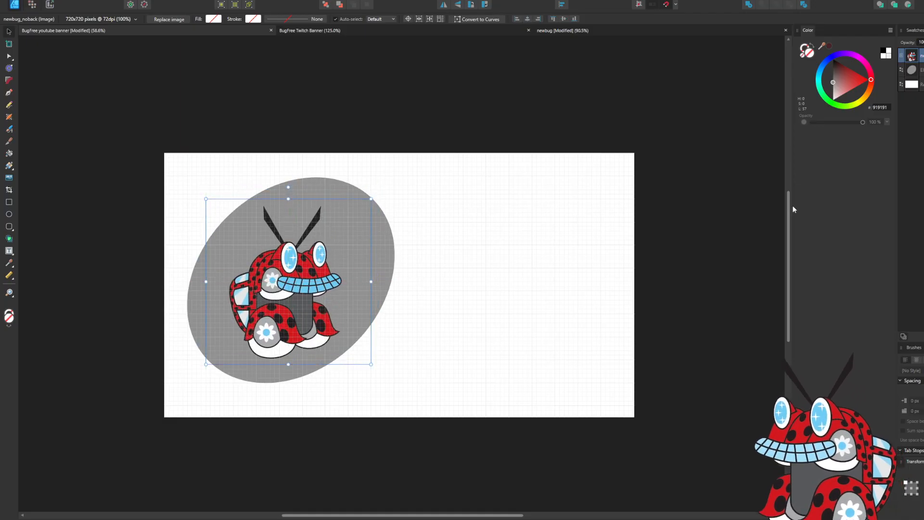
click(703, 220)
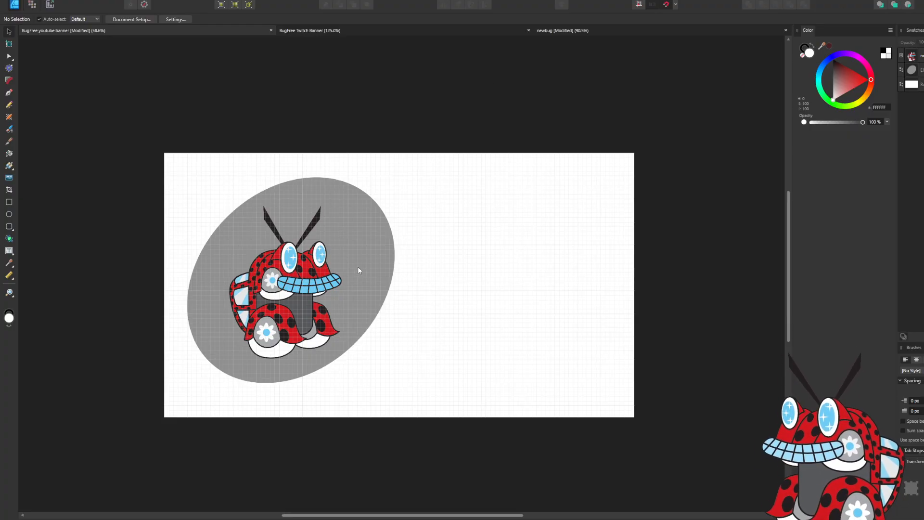
Copy the dark red background rectangle from the Twitch banner into the YouTube banner, directly above the white background rectangle.
click(304, 283)
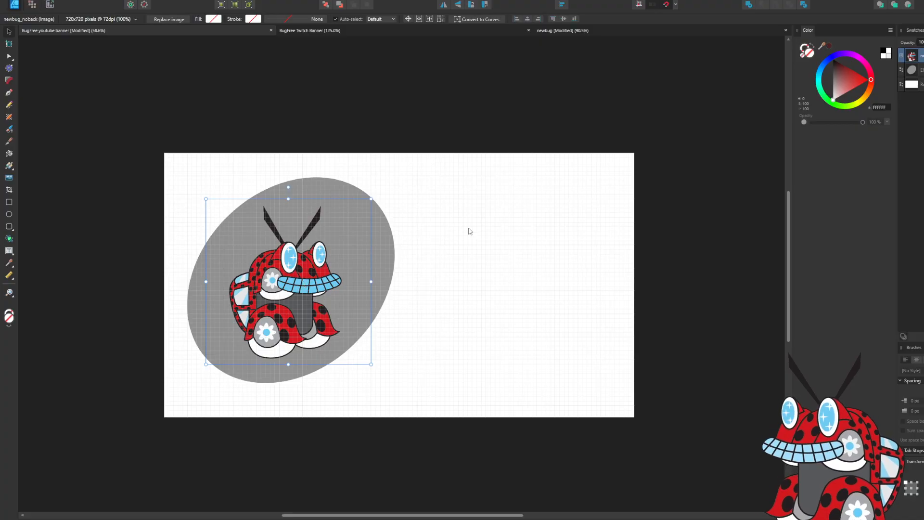
click(500, 228)
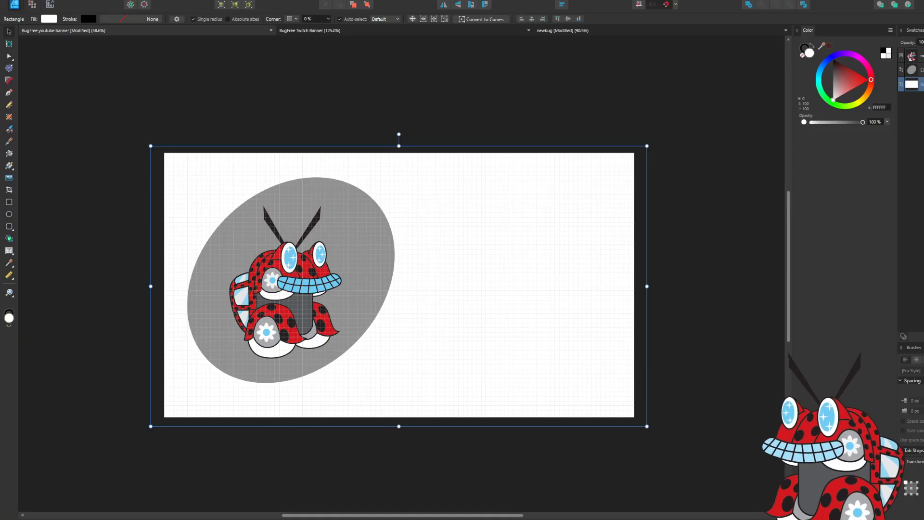
click(320, 29)
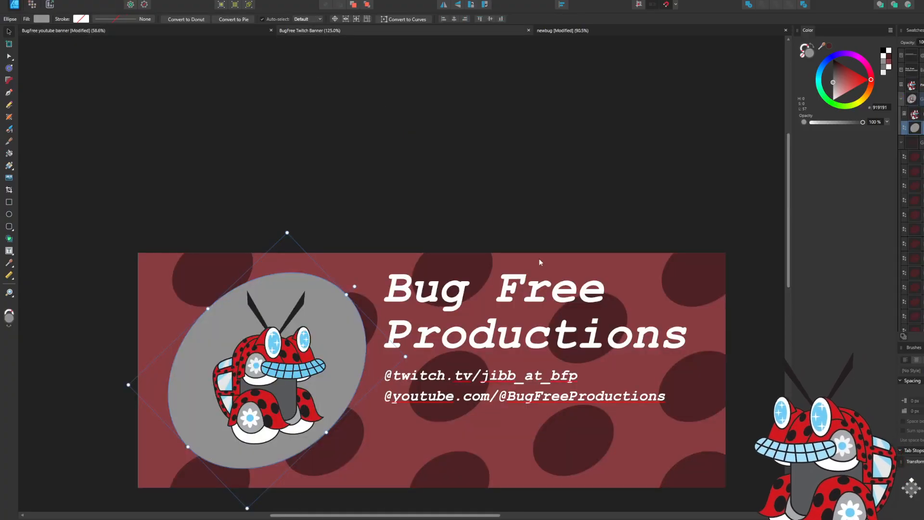
click(636, 273)
click(631, 264)
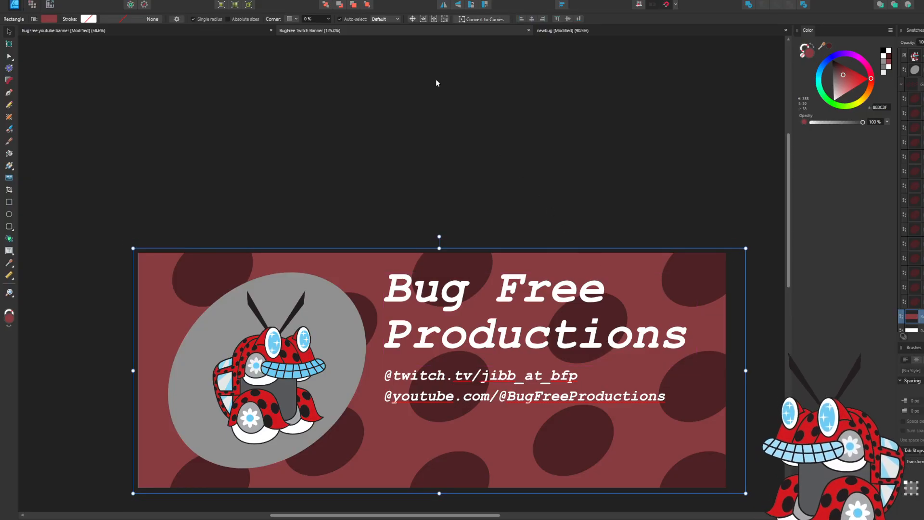
click(95, 31)
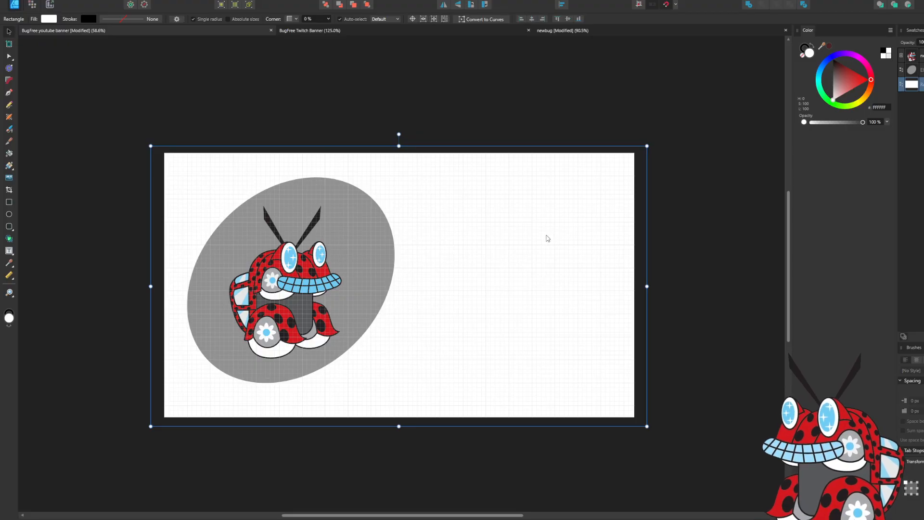
key(ctrl+v)
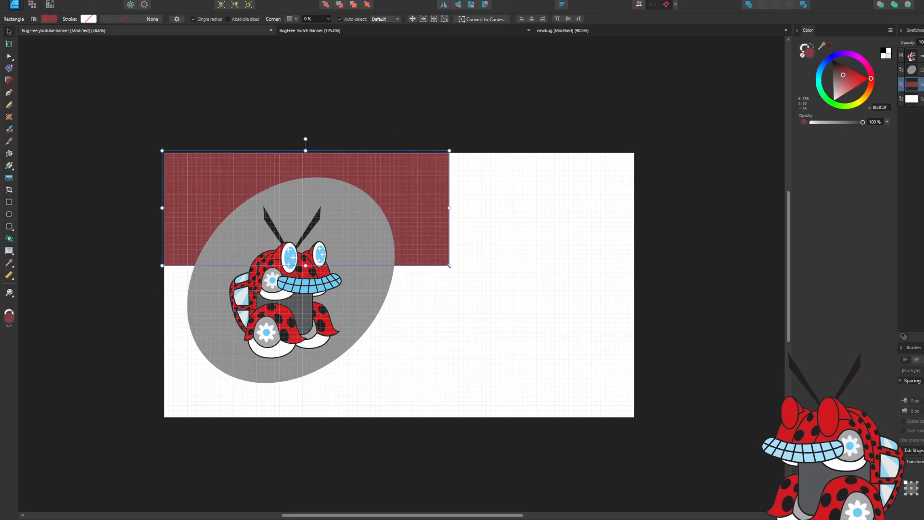
Stretch the dark red rectangle until it extends slightly past all four edges of the YouTube banner page.
drag(449, 265, 639, 422)
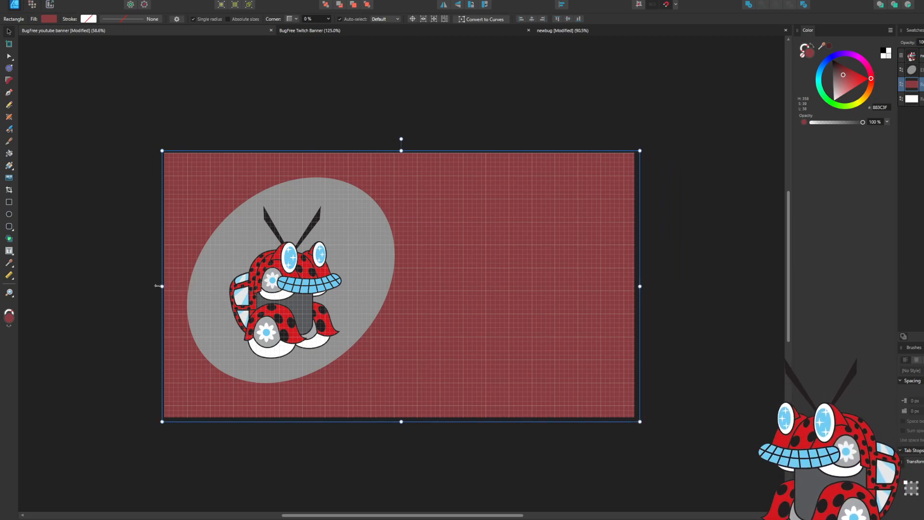
drag(157, 286, 148, 286)
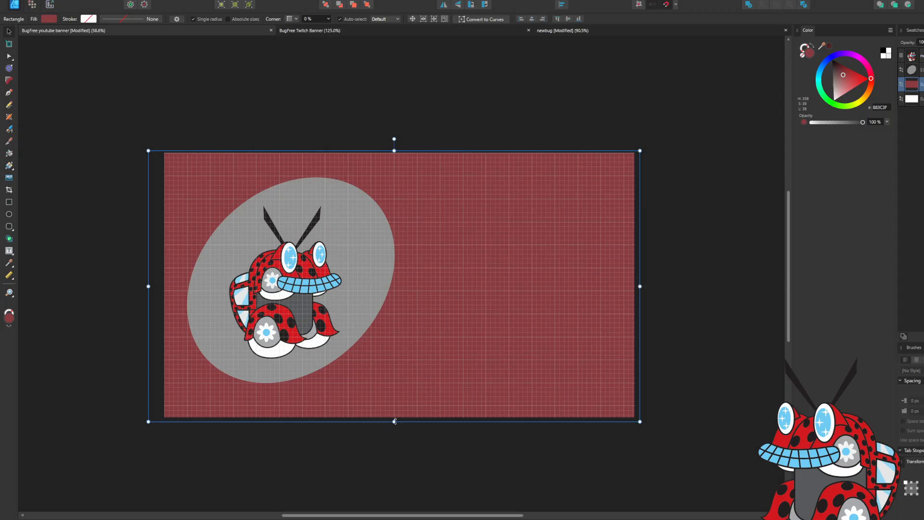
drag(395, 421, 394, 431)
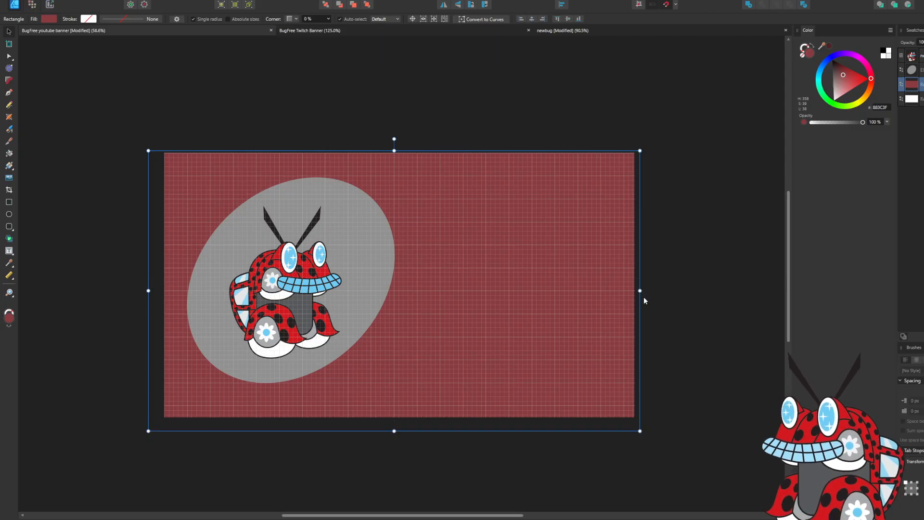
drag(640, 290, 647, 291)
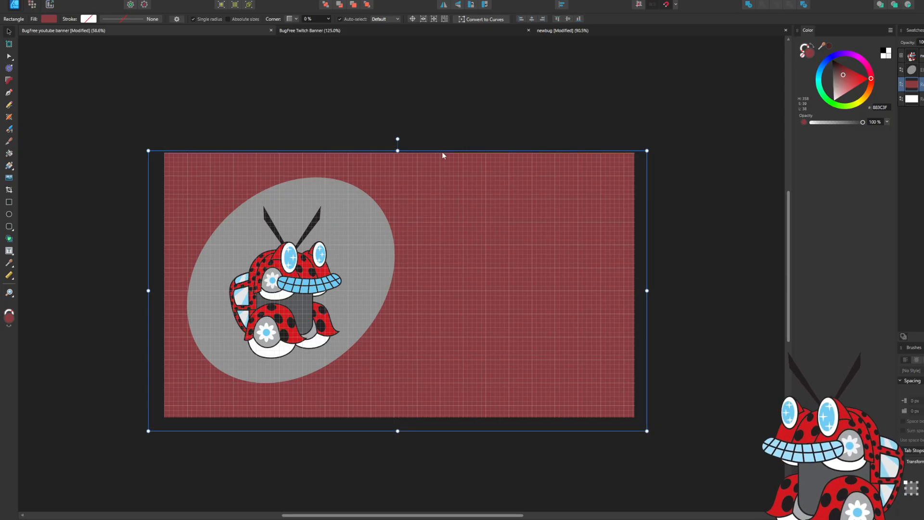
drag(397, 150, 397, 140)
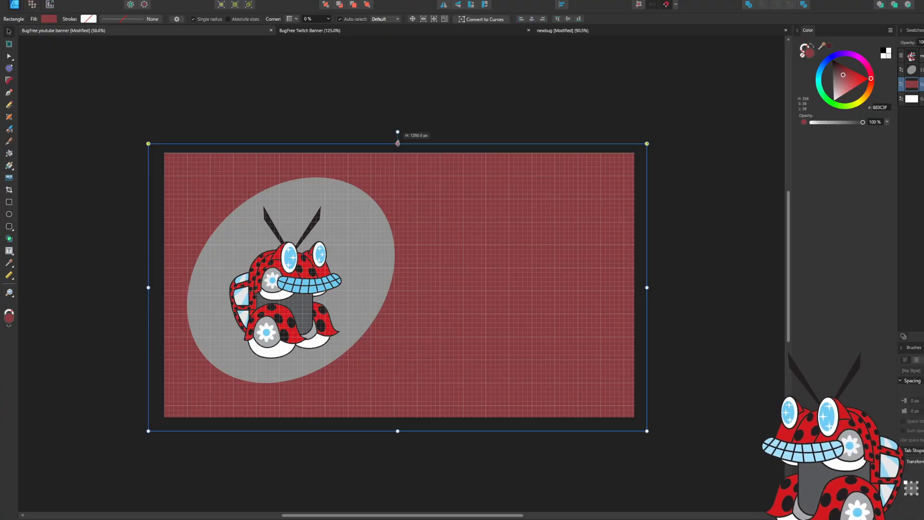
click(449, 82)
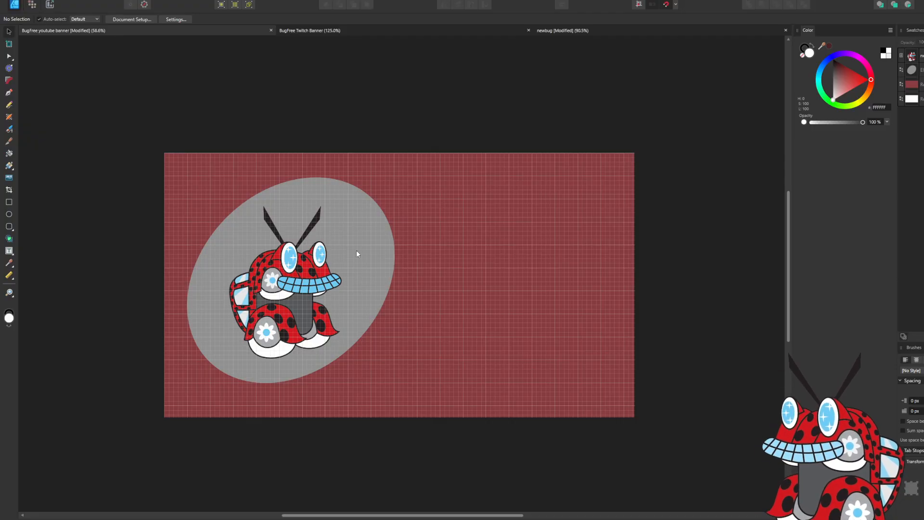
Copy the group of dark background spots from the Twitch banner into the YouTube banner, behind the grey ellipse.
click(542, 31)
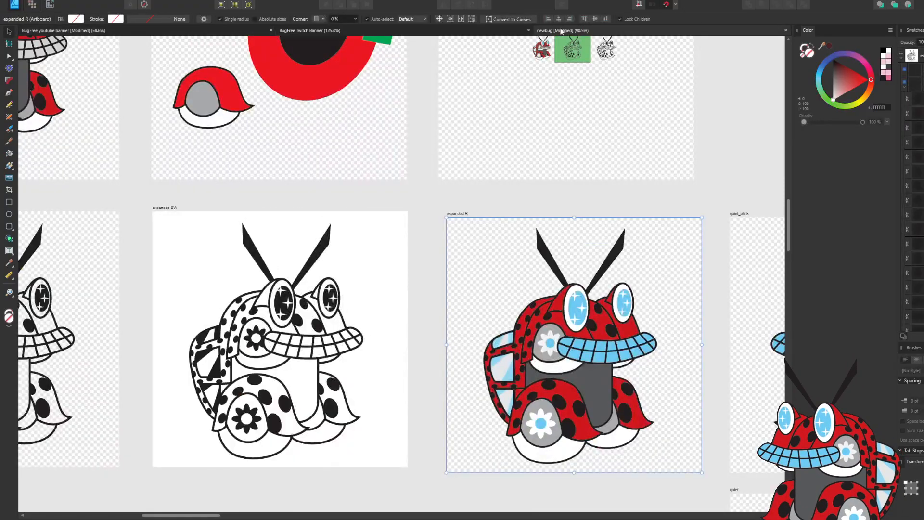
click(371, 28)
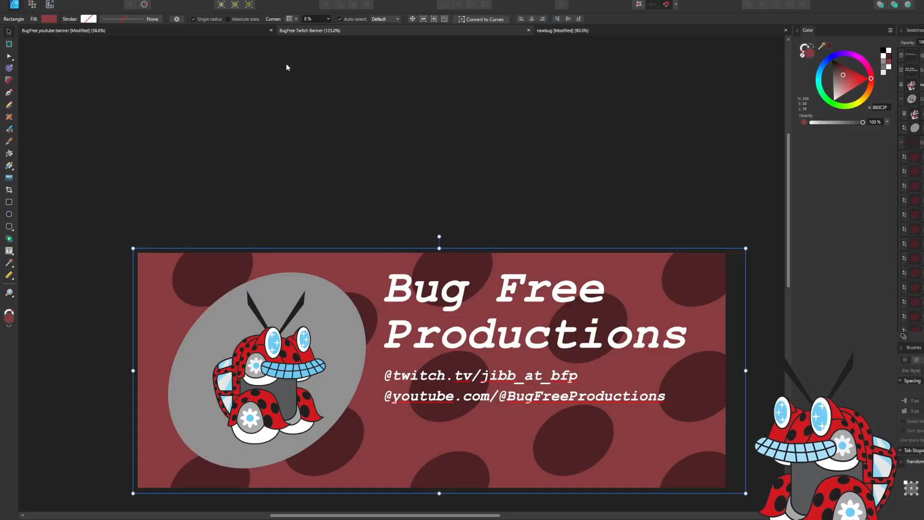
click(478, 255)
double_click(478, 261)
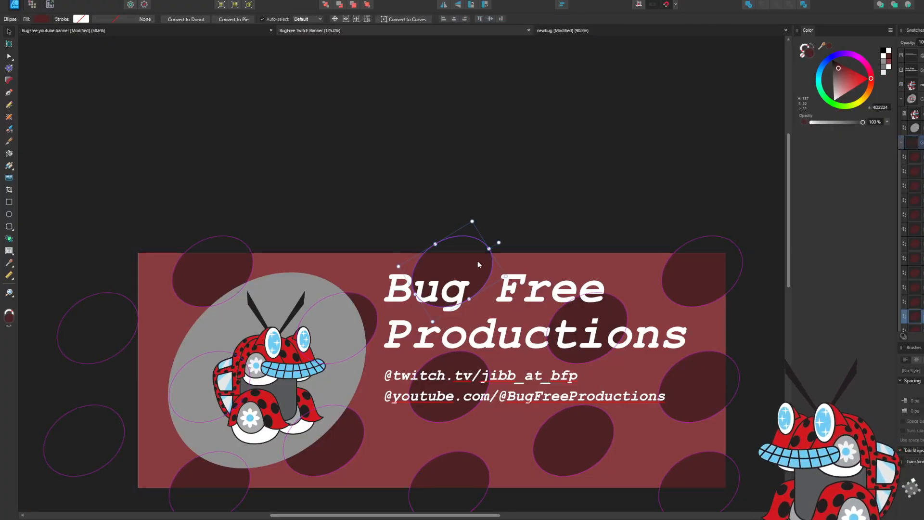
click(581, 194)
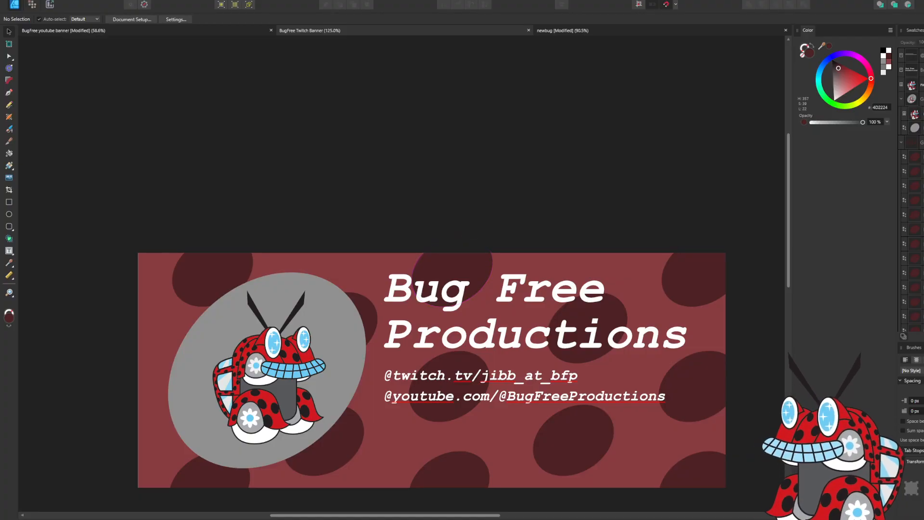
click(730, 332)
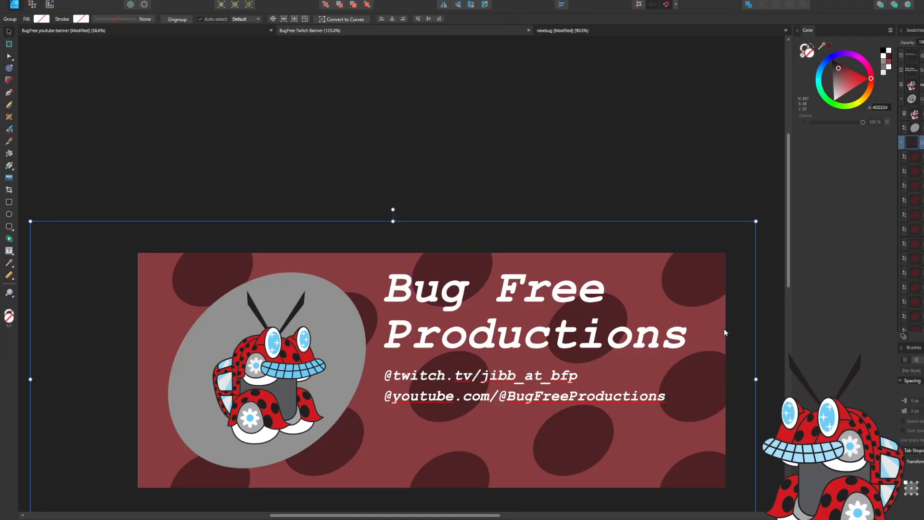
click(125, 31)
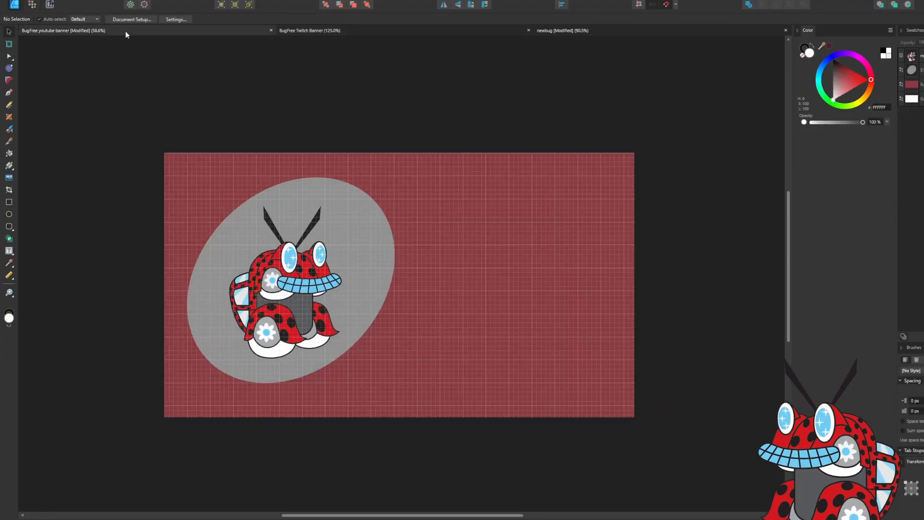
click(492, 289)
key(ctrl+v)
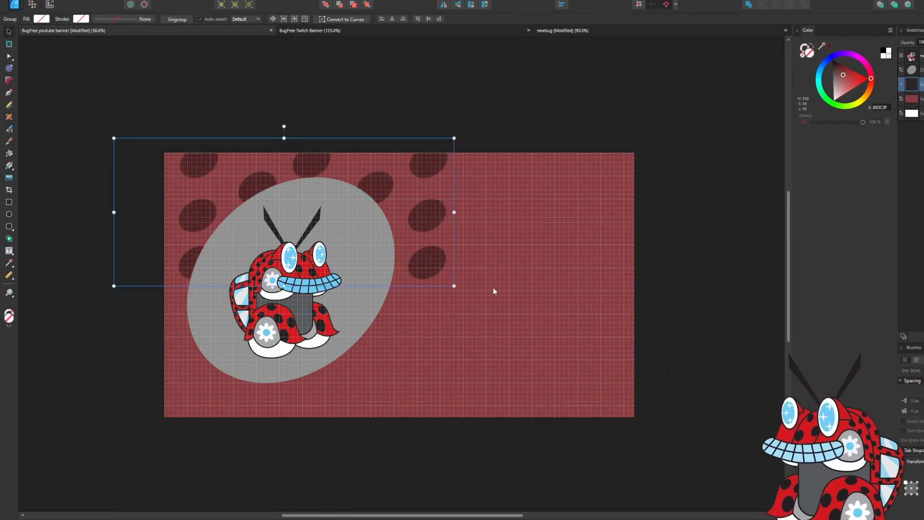
Enlarge the spot group proportionally until it covers the whole page, and shift it left behind the mascot.
drag(455, 286, 758, 484)
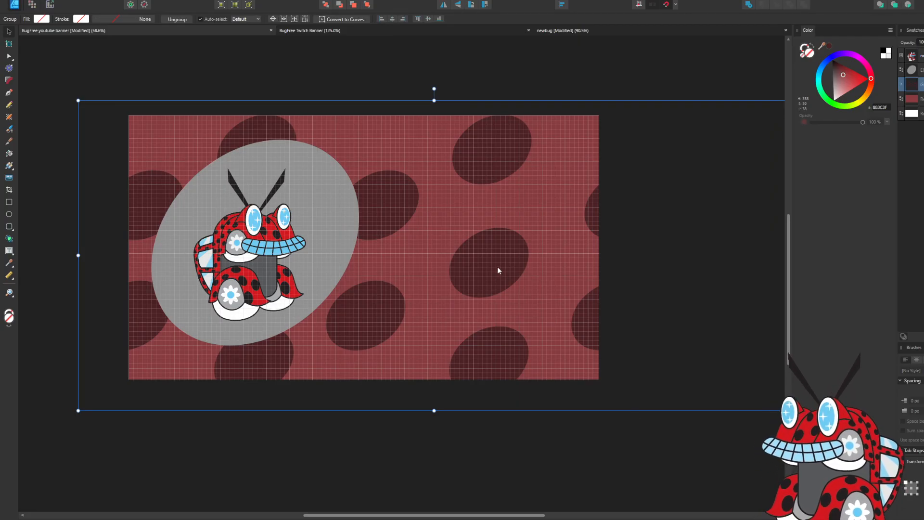
drag(498, 268, 344, 262)
key(ctrl+z)
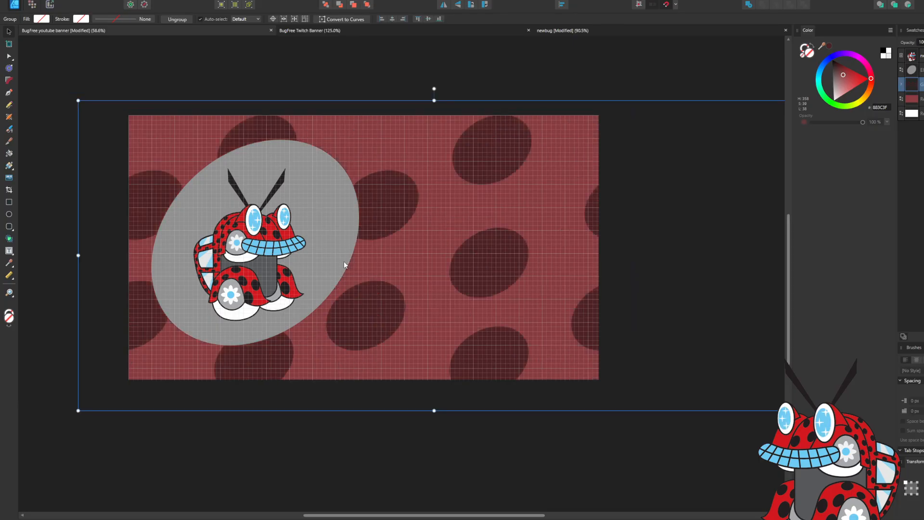
drag(446, 264, 333, 262)
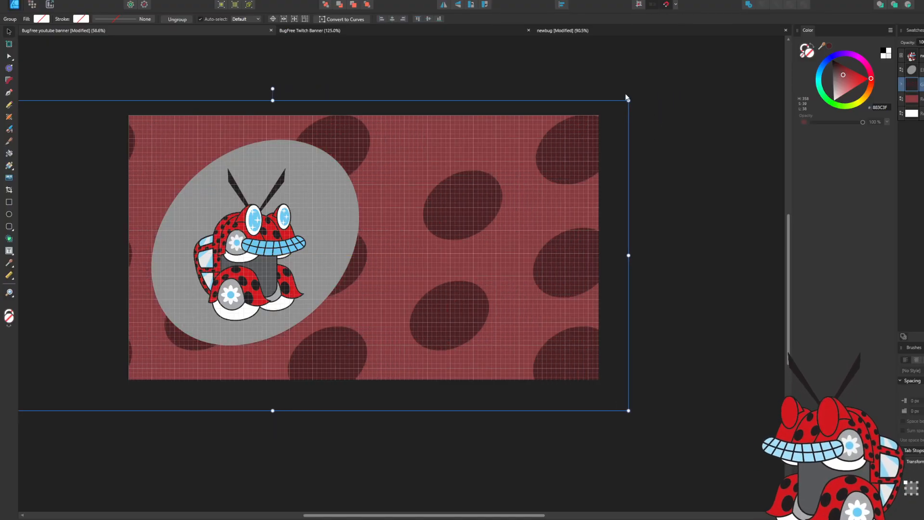
Shrink the spot group slightly and move it up and right so its last column runs off the page's right edge.
drag(628, 101, 612, 121)
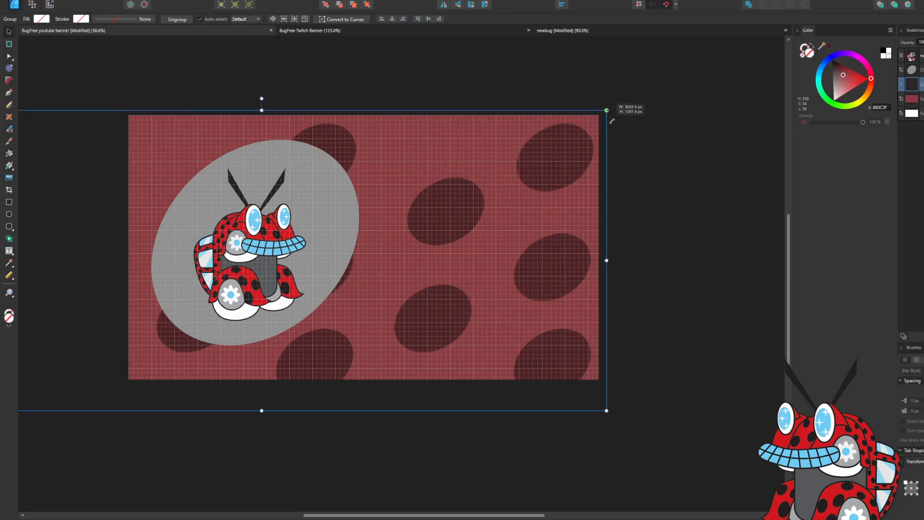
drag(569, 175, 602, 167)
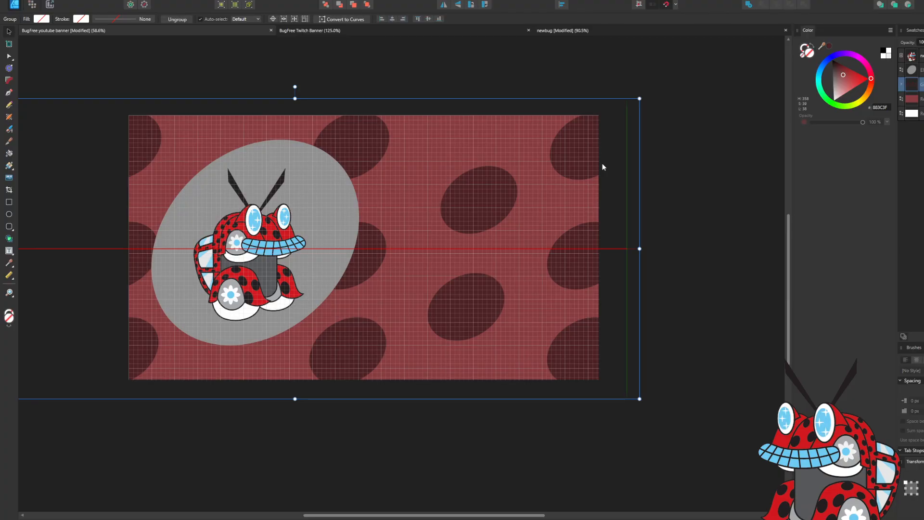
drag(602, 164, 601, 164)
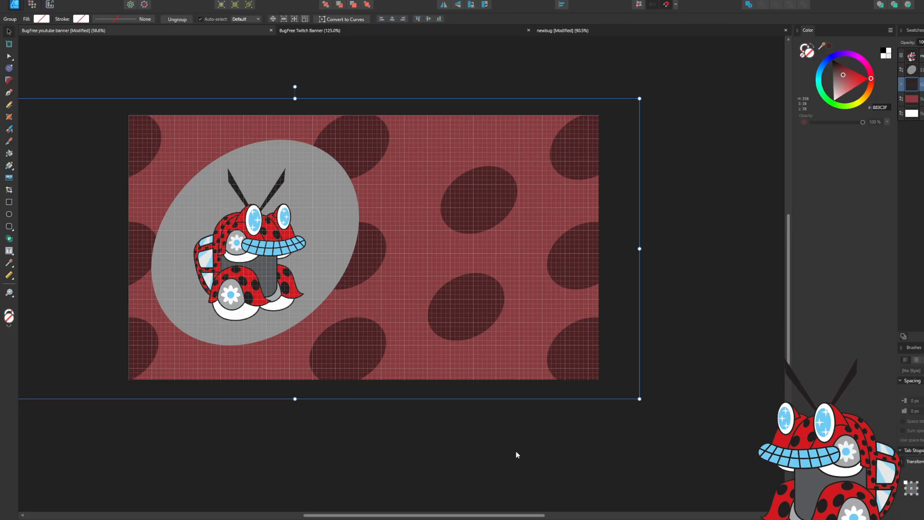
Move the spot group right so a column of three spots sits beside the ellipse, and enlarge the group slightly.
drag(489, 316, 619, 317)
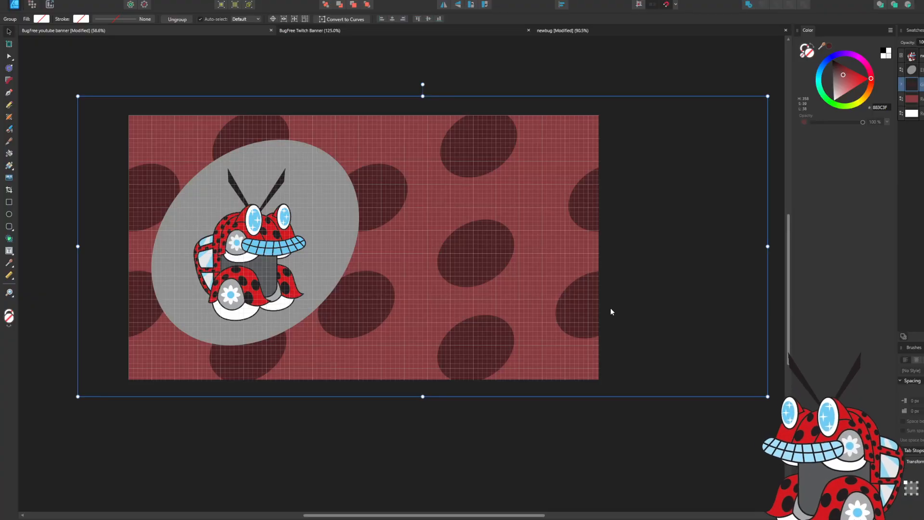
drag(422, 396, 422, 414)
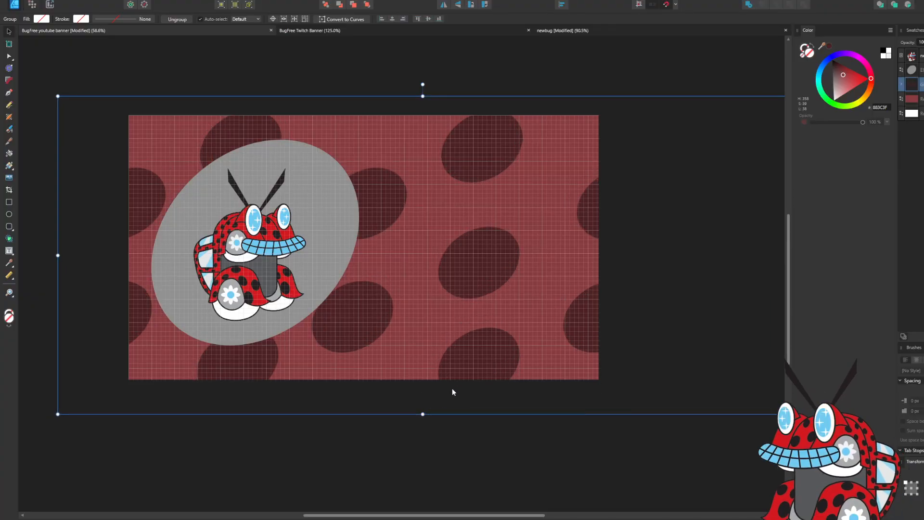
drag(483, 361, 500, 345)
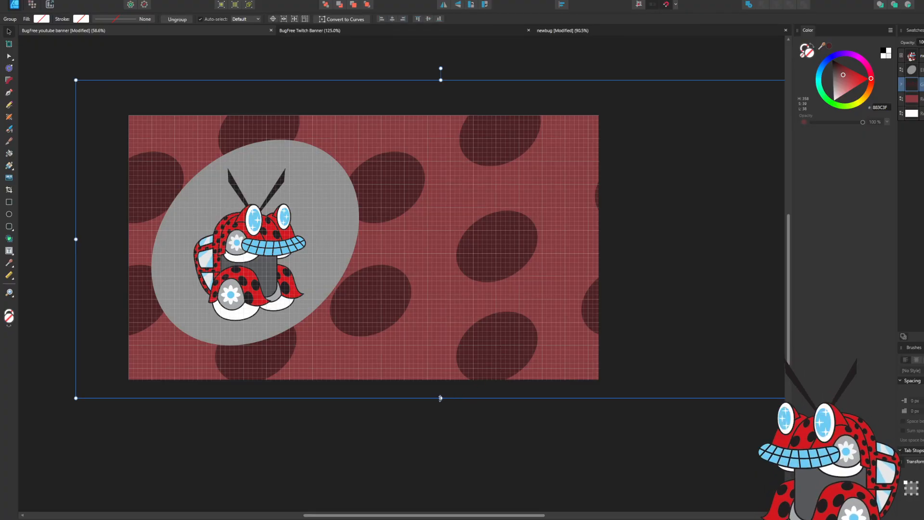
mouse_move(441, 398)
mouse_down()
mouse_move(440, 439)
mouse_move(443, 400)
mouse_up()
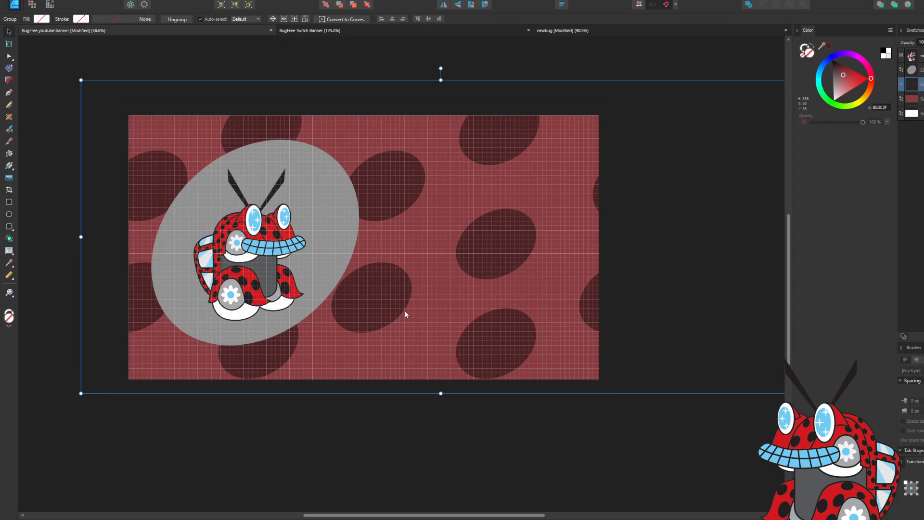
mouse_move(399, 311)
mouse_down()
mouse_move(384, 307)
mouse_move(400, 305)
mouse_up()
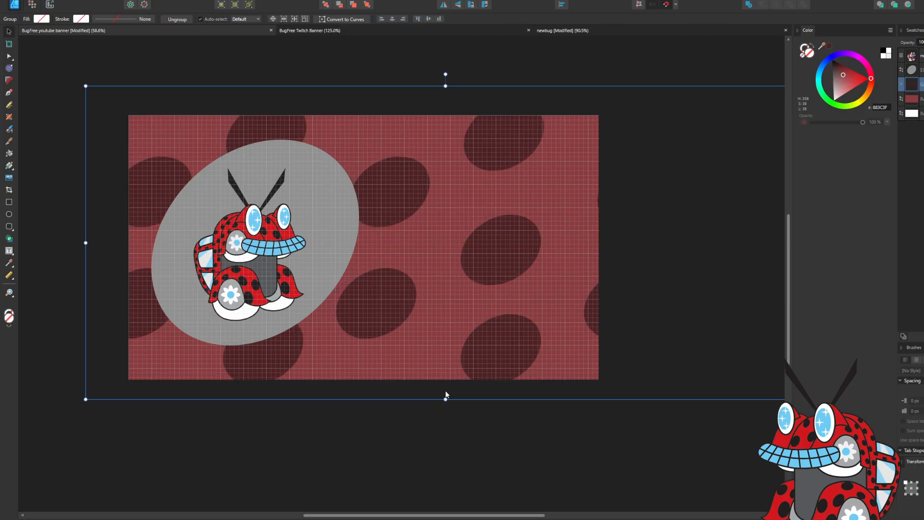
Reduce the spot group slightly and shift it left so spots are cut off at both side edges of the page.
drag(445, 398, 445, 388)
mouse_move(480, 345)
mouse_down()
mouse_move(461, 345)
mouse_move(469, 344)
mouse_up()
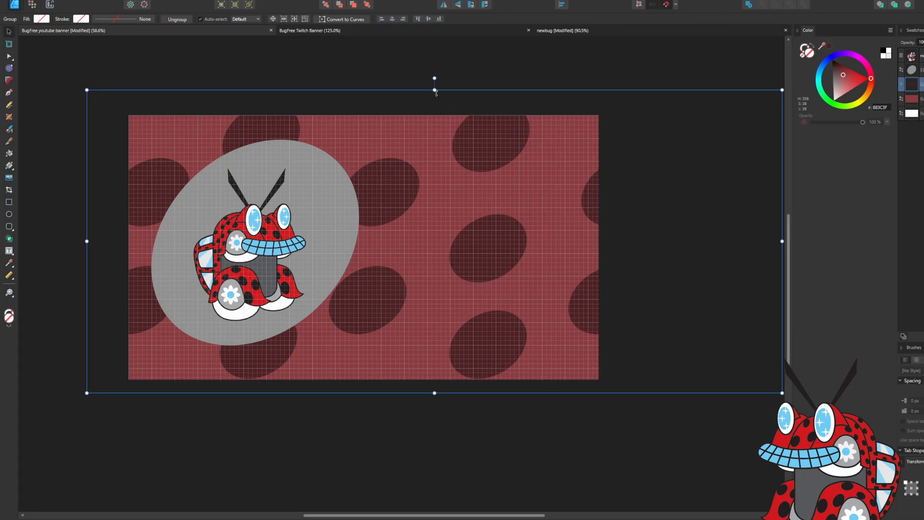
drag(434, 90, 435, 99)
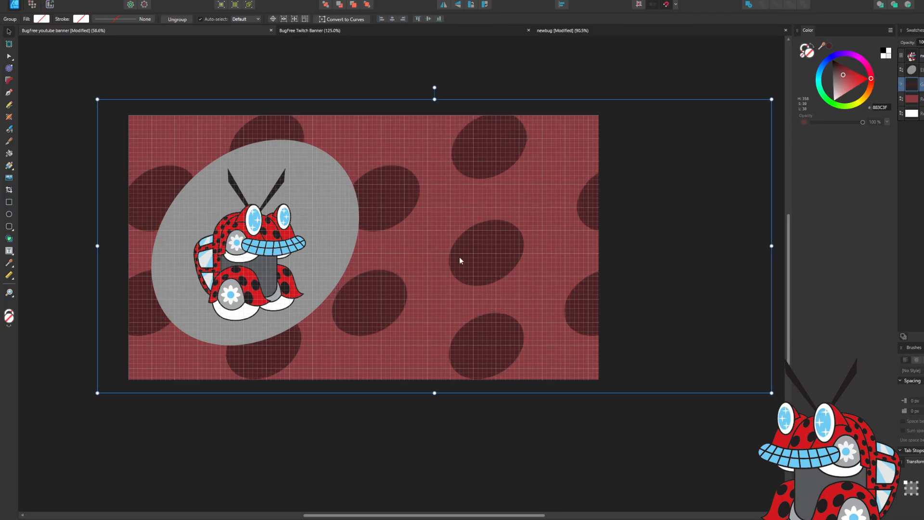
drag(472, 264, 459, 264)
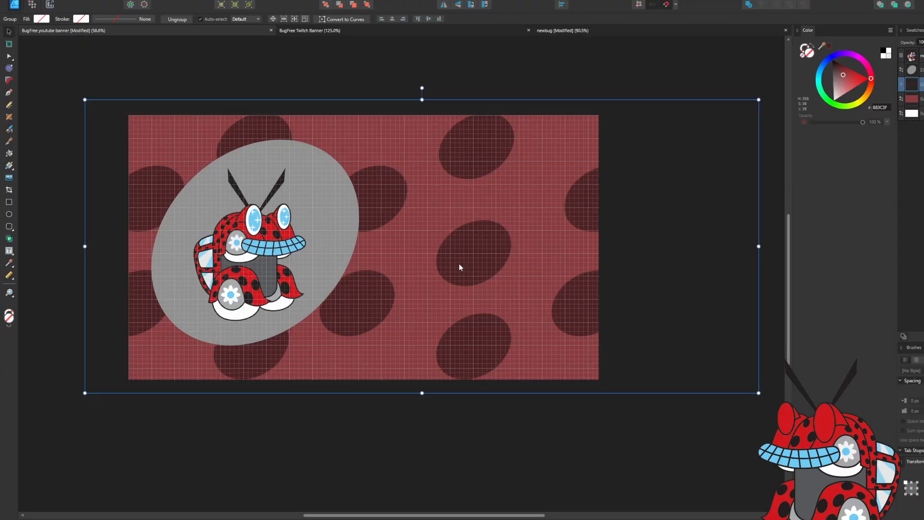
click(644, 434)
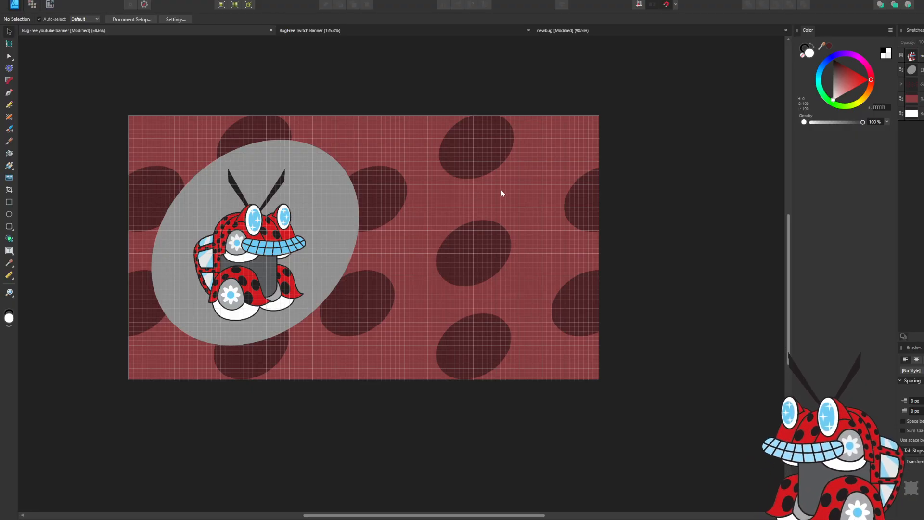
Copy the title and channel-links text frames from the Twitch banner into the YouTube banner, placing them beside the grey ellipse's upper part.
click(349, 31)
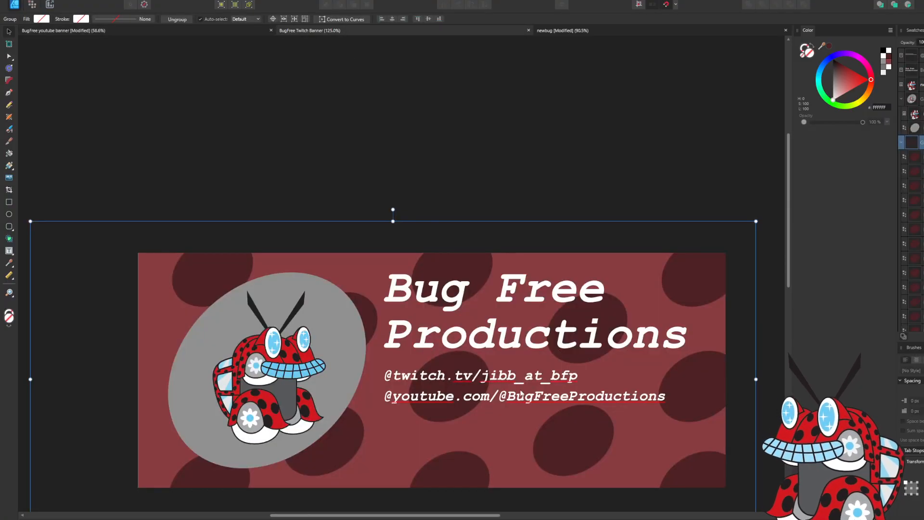
double_click(537, 343)
shift+click(529, 396)
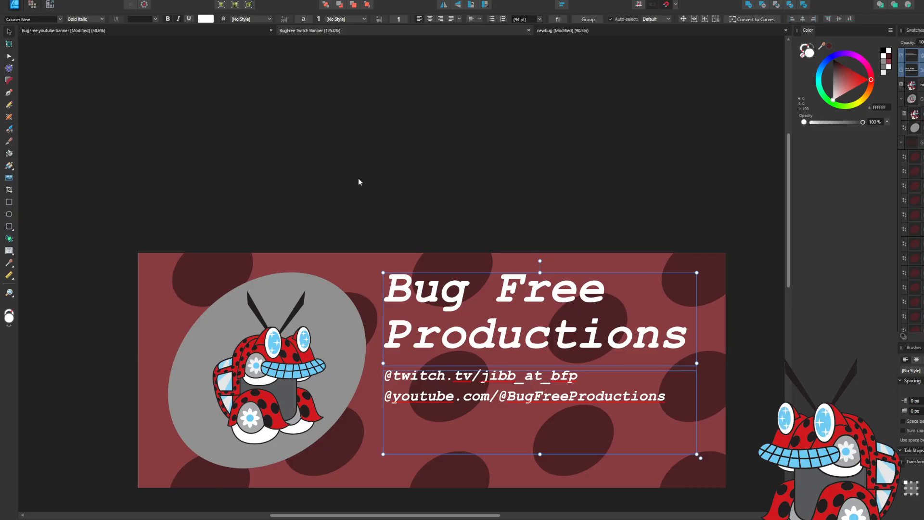
click(129, 27)
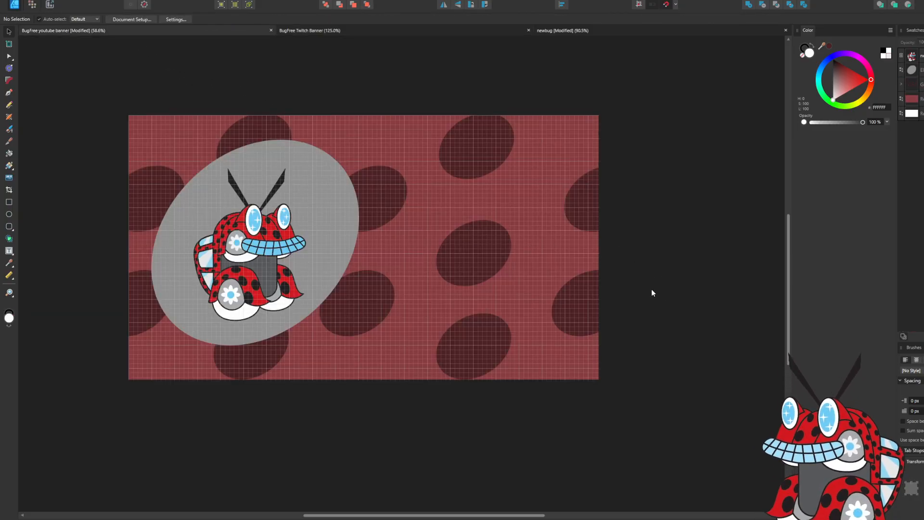
key(ctrl+v)
drag(314, 156, 448, 172)
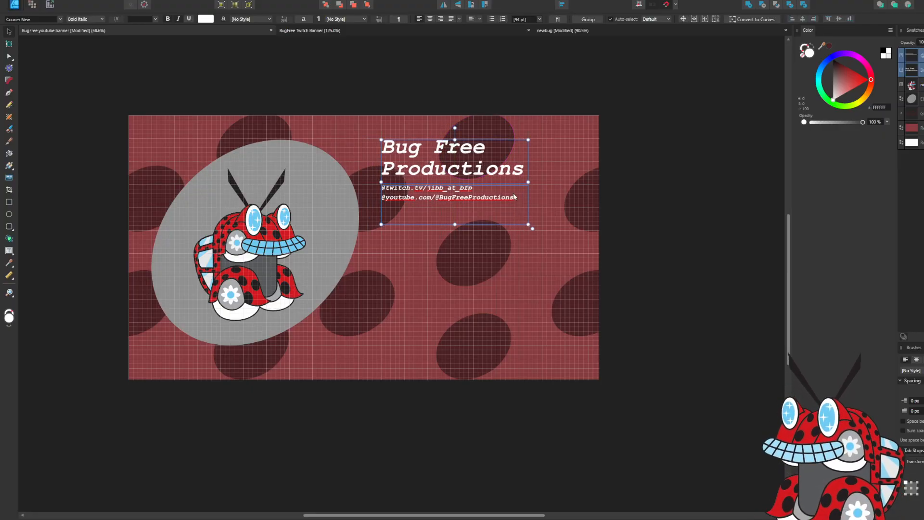
drag(483, 177, 483, 176)
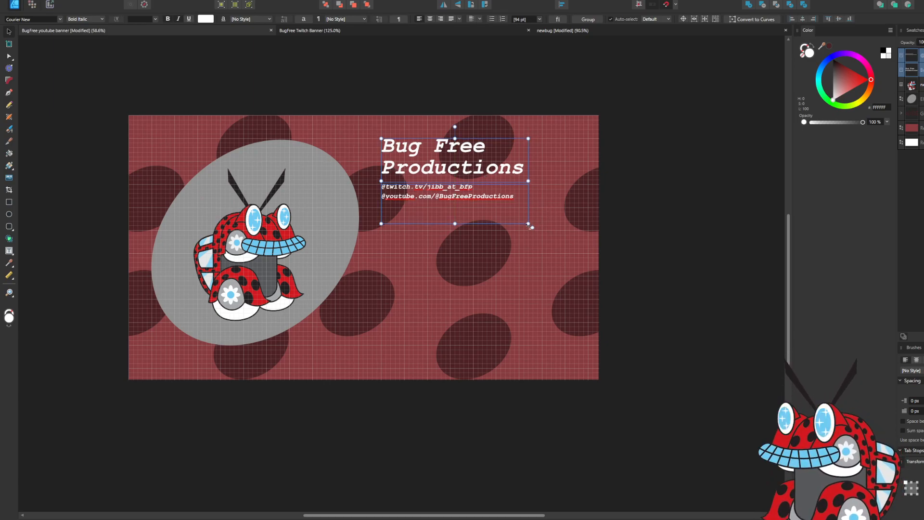
Enlarge and lengthen the pasted text frames, with the title at 123.4 pt, and move them down beside the grey ellipse.
drag(533, 229, 568, 278)
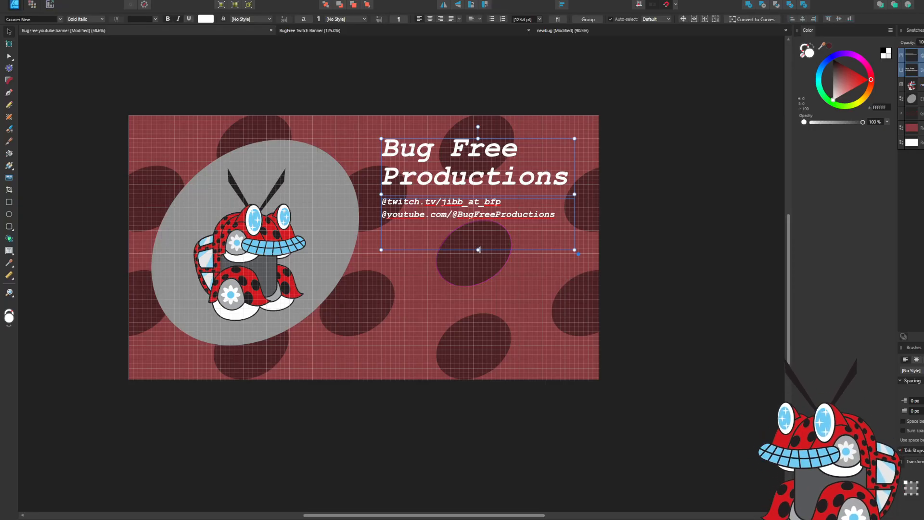
drag(479, 250, 496, 288)
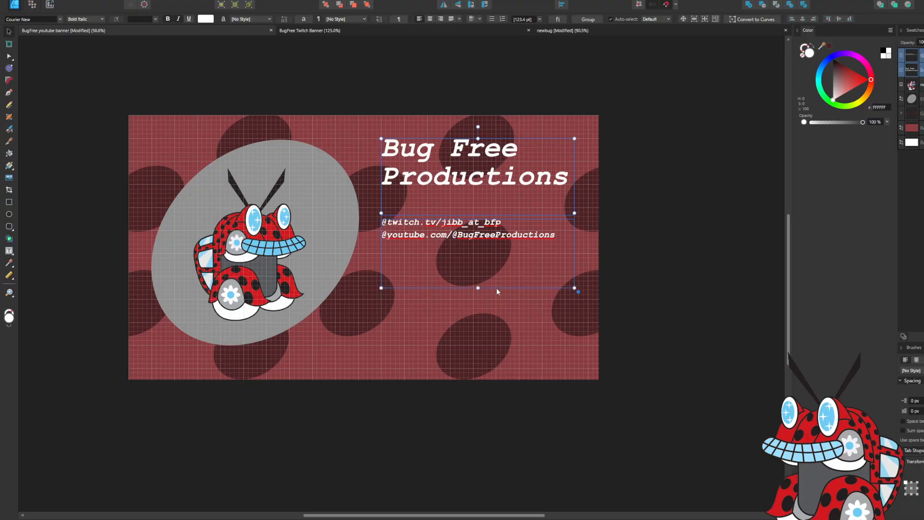
drag(483, 178, 490, 202)
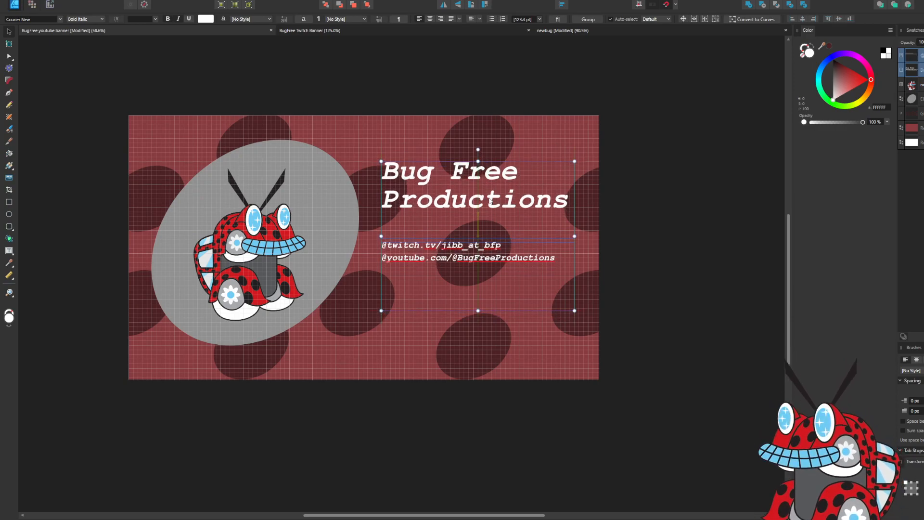
click(658, 149)
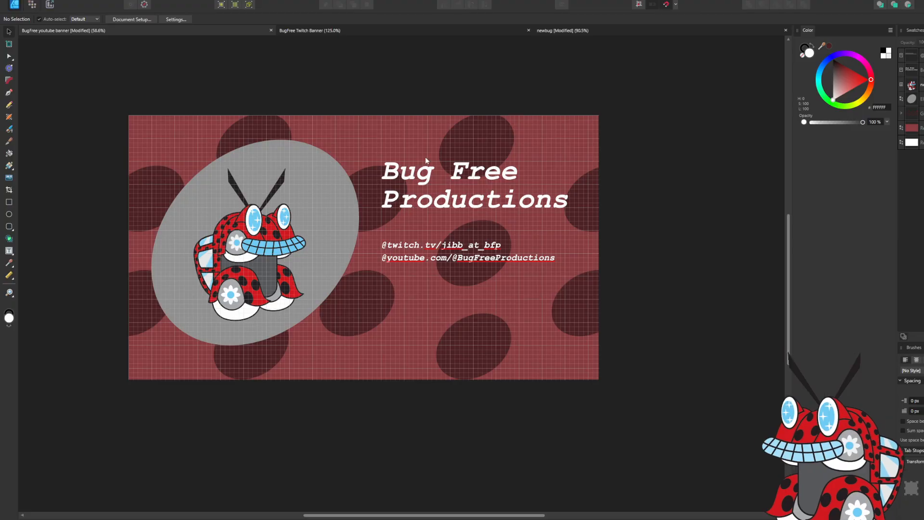
click(461, 203)
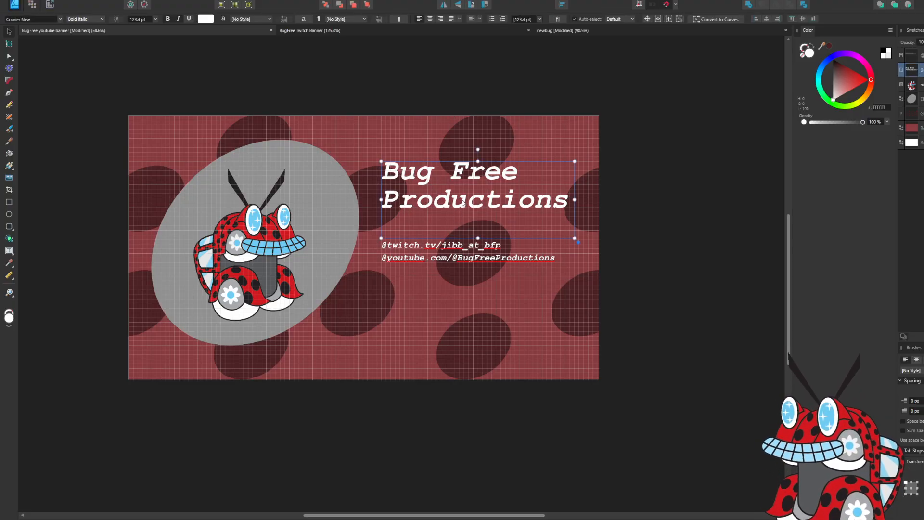
shift+click(462, 259)
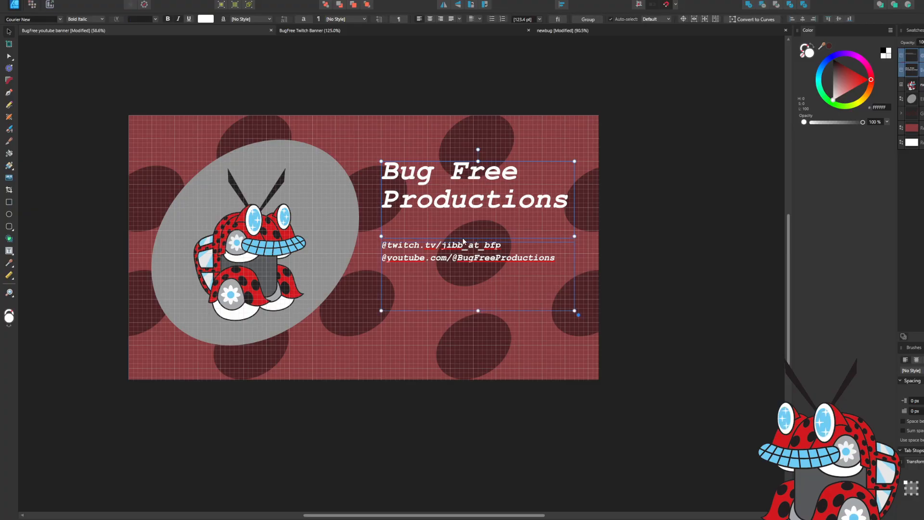
mouse_move(464, 203)
mouse_down()
mouse_move(465, 228)
mouse_move(465, 204)
mouse_up()
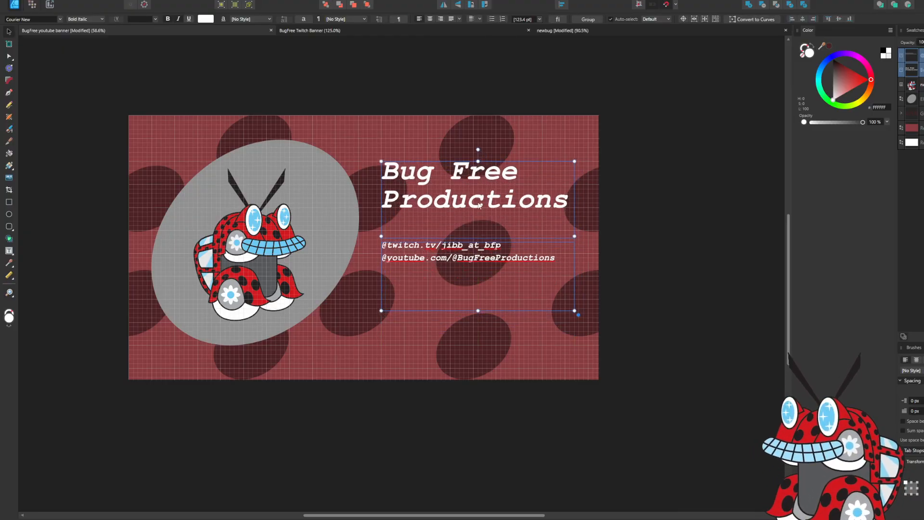
click(652, 184)
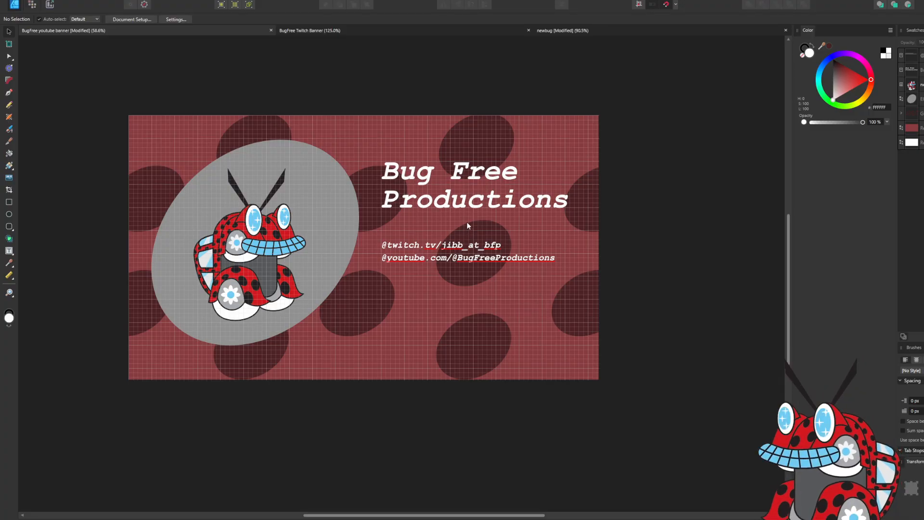
In the Twitch banner, start a new line beginning with "R" below the channel links, leaving a blank line between.
click(337, 30)
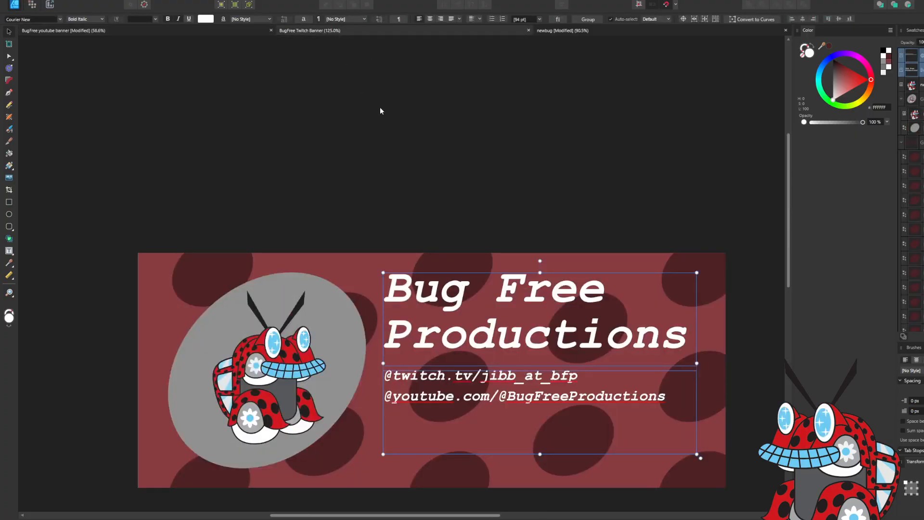
click(665, 396)
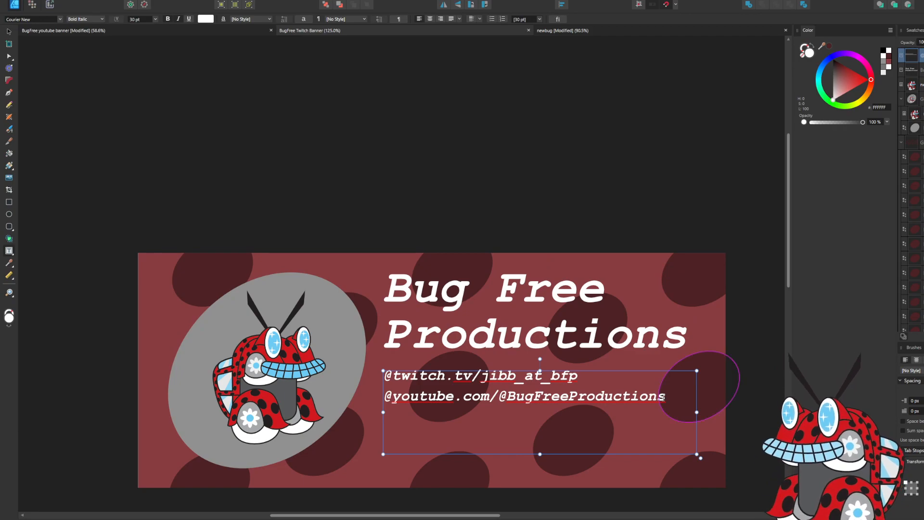
key(Return)
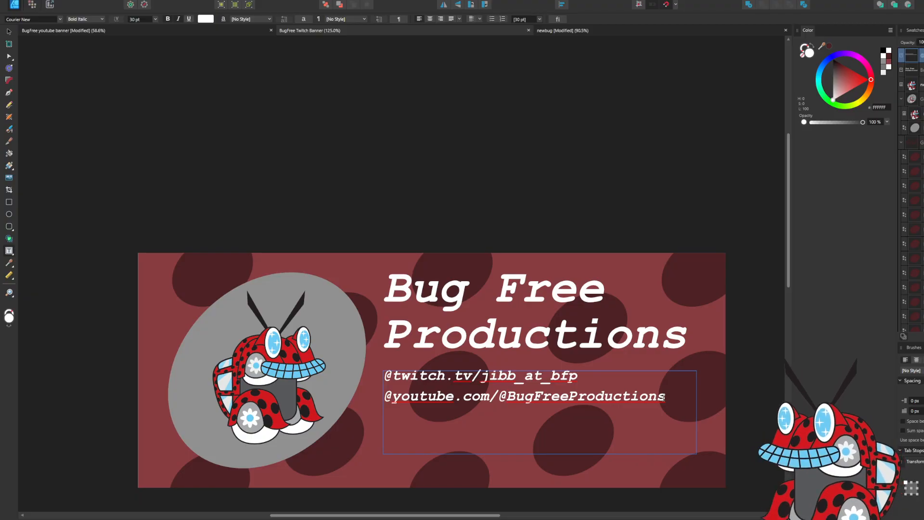
text(R)
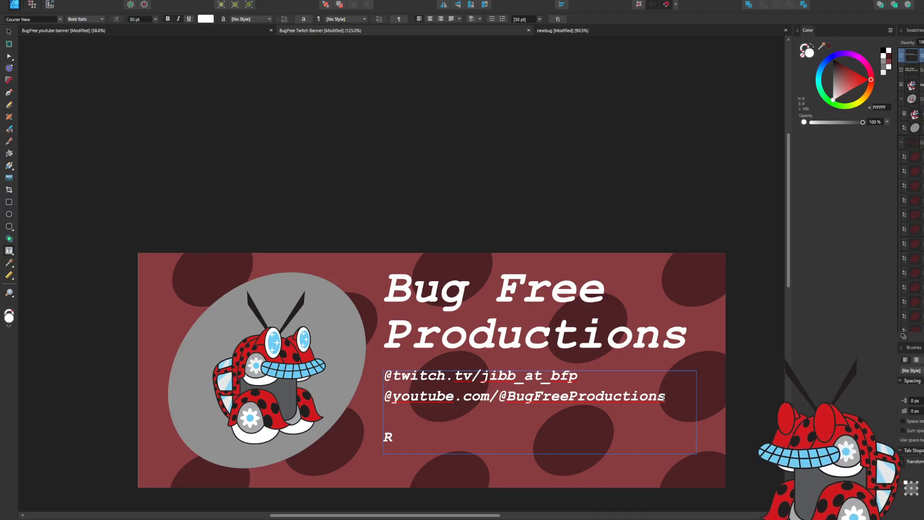
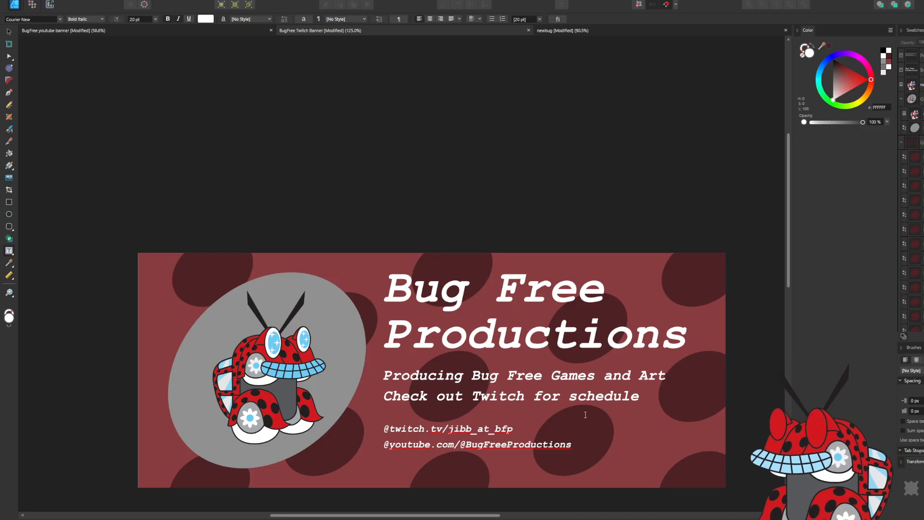
scroll(614, 426, down, 2)
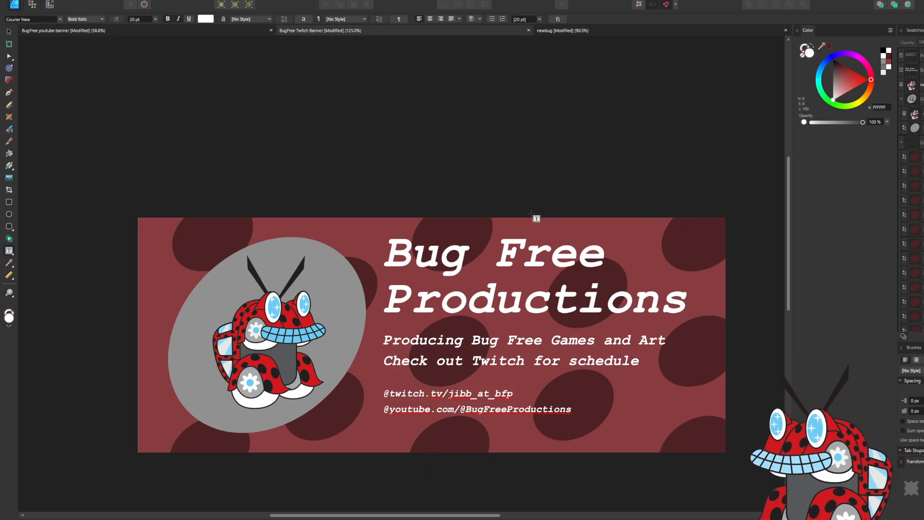
click(560, 256)
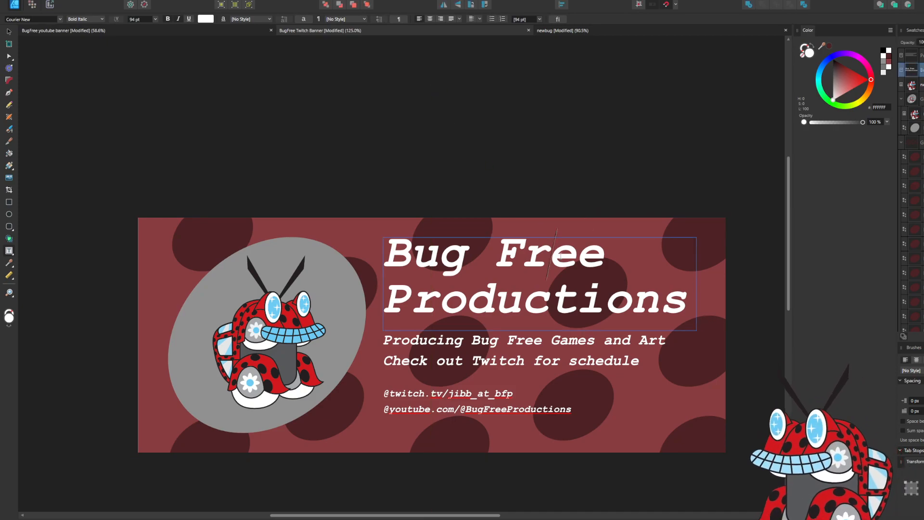
drag(688, 309, 383, 253)
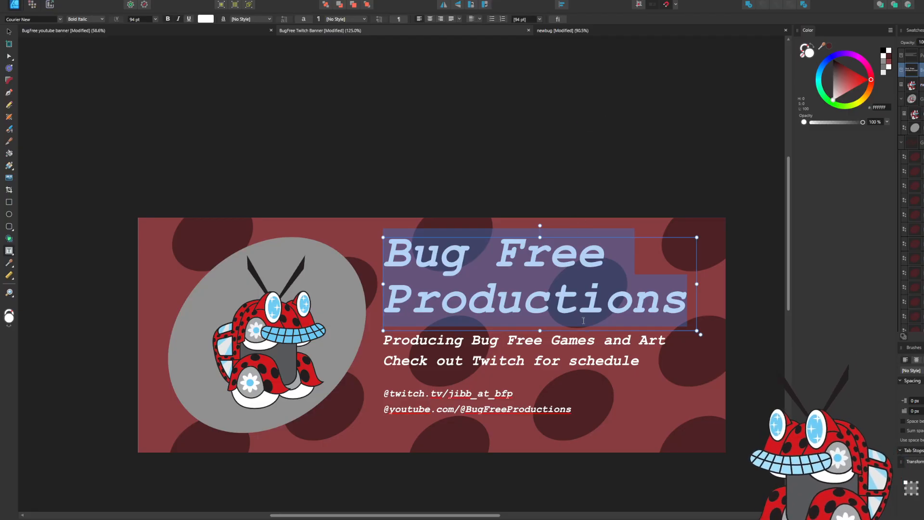
click(544, 365)
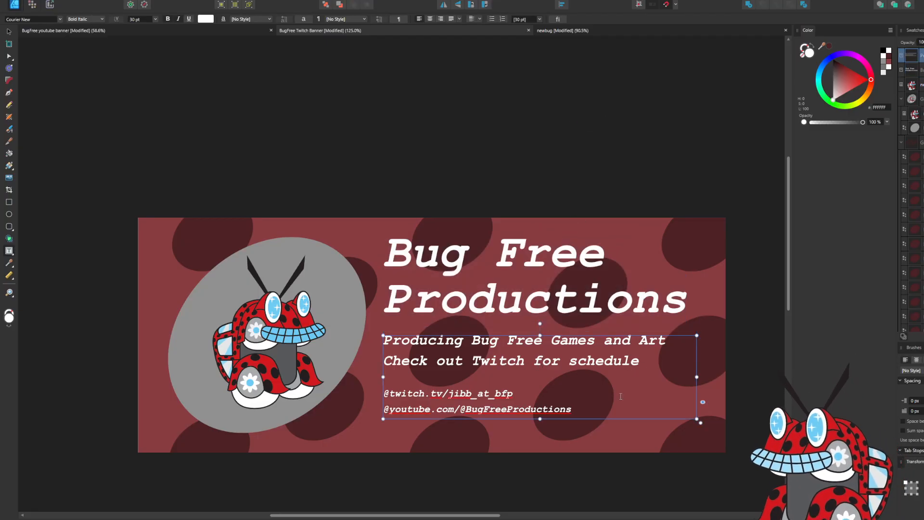
drag(656, 363, 383, 339)
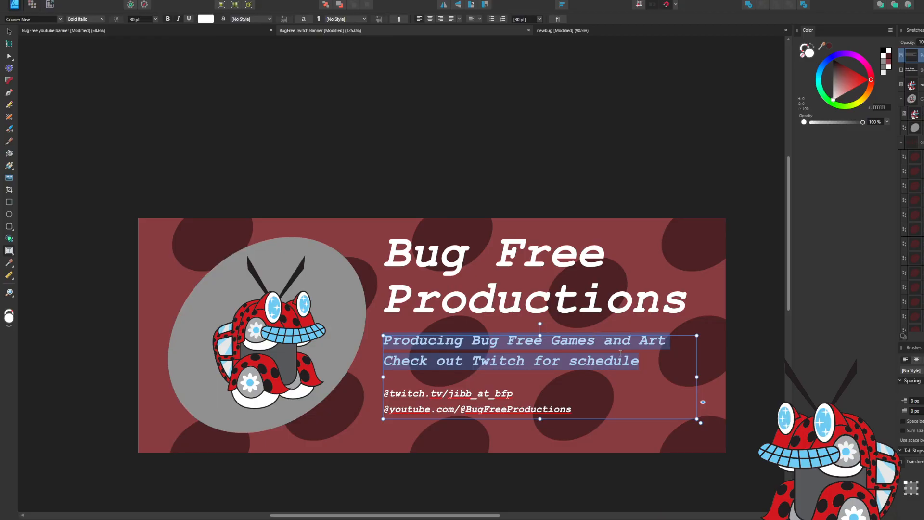
End both tagline lines in the Twitch banner with periods and reword the second line to "Check our Twitch for the schedule.".
click(668, 346)
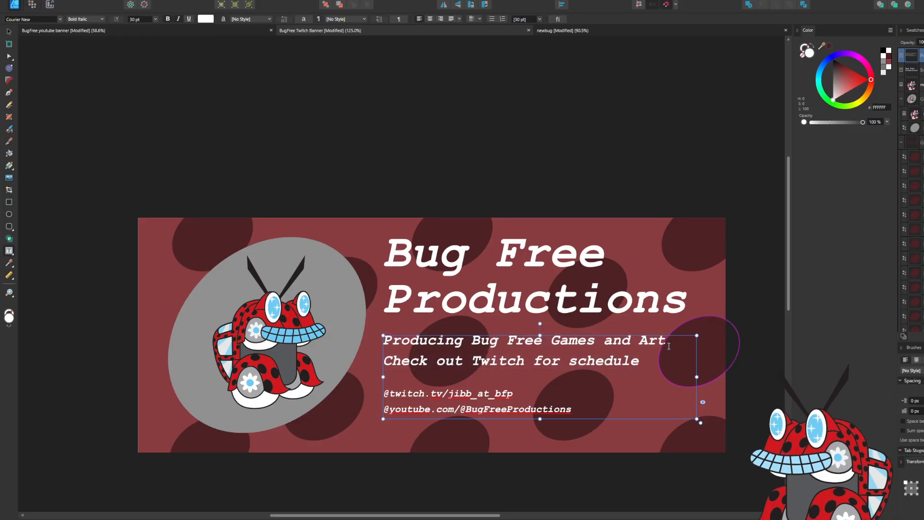
text(.)
click(653, 359)
text(.)
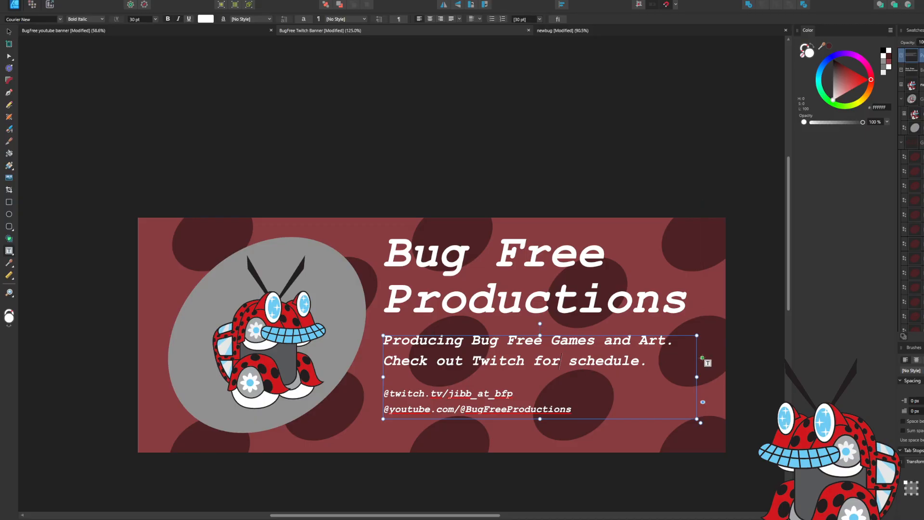
text( the)
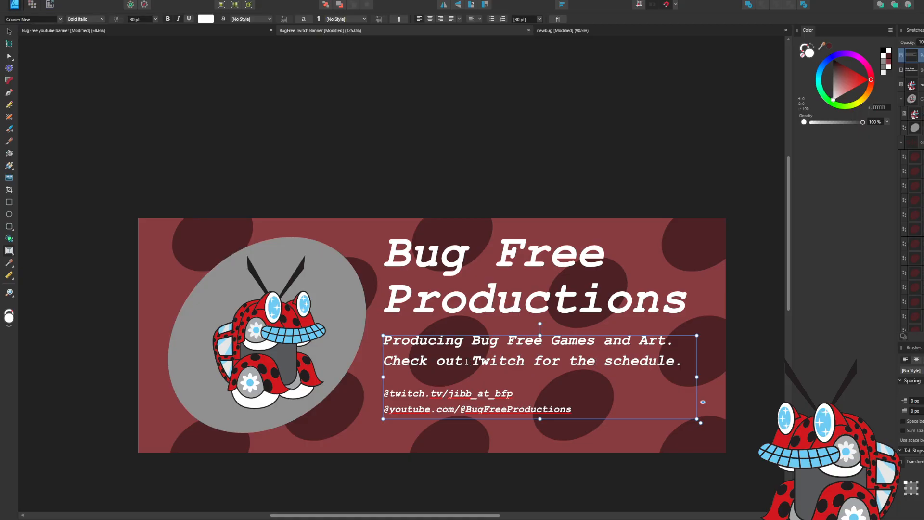
drag(463, 362, 443, 362)
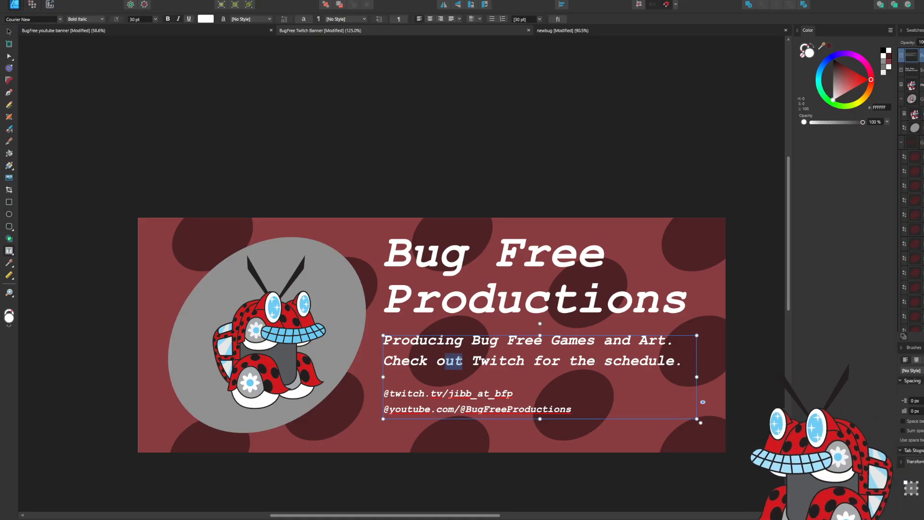
text(ur)
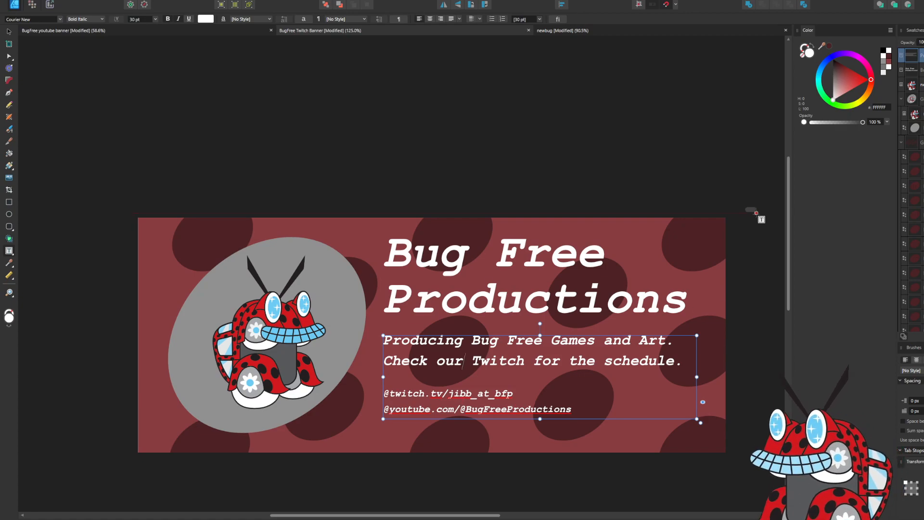
click(732, 231)
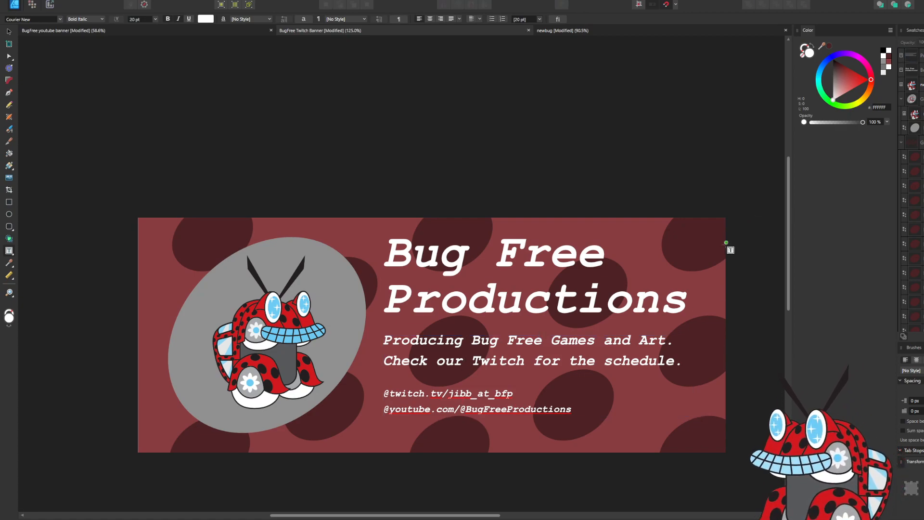
key(v)
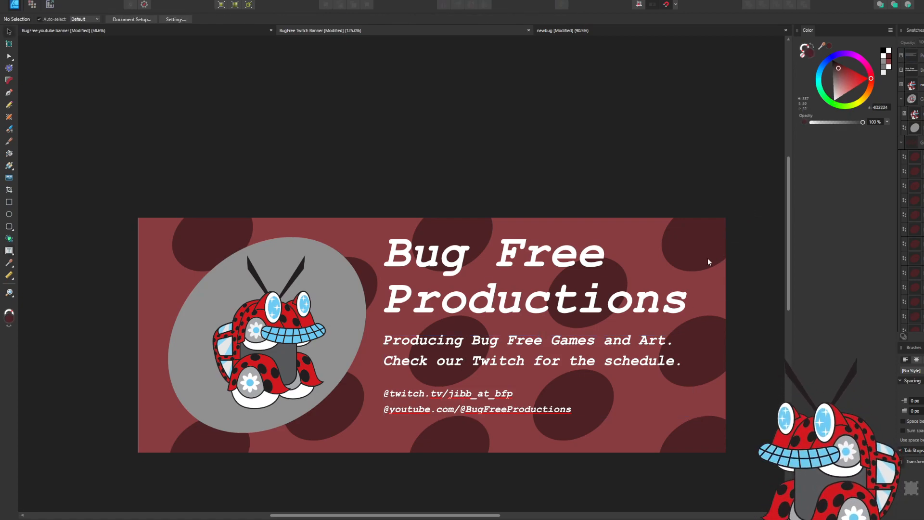
Delete the old channel-links frame from the YouTube banner and paste in the title and updated tagline frames copied from the Twitch banner.
click(570, 311)
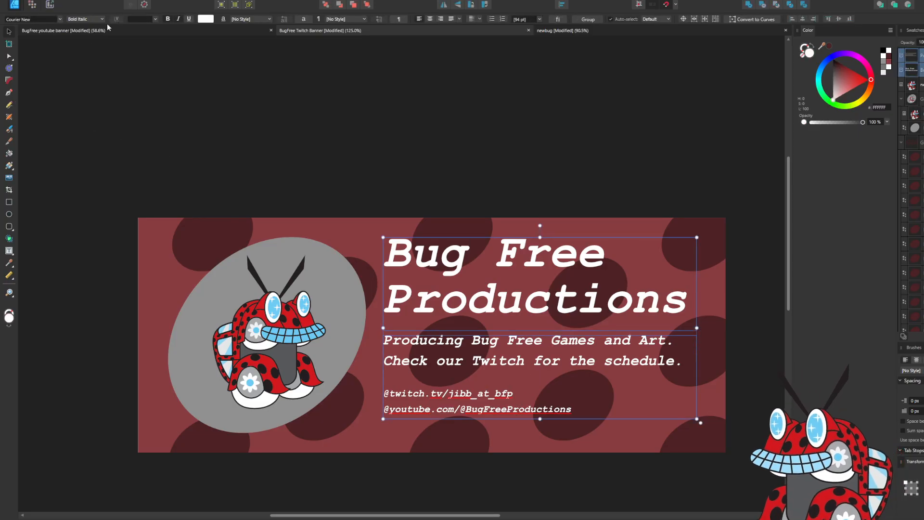
click(119, 31)
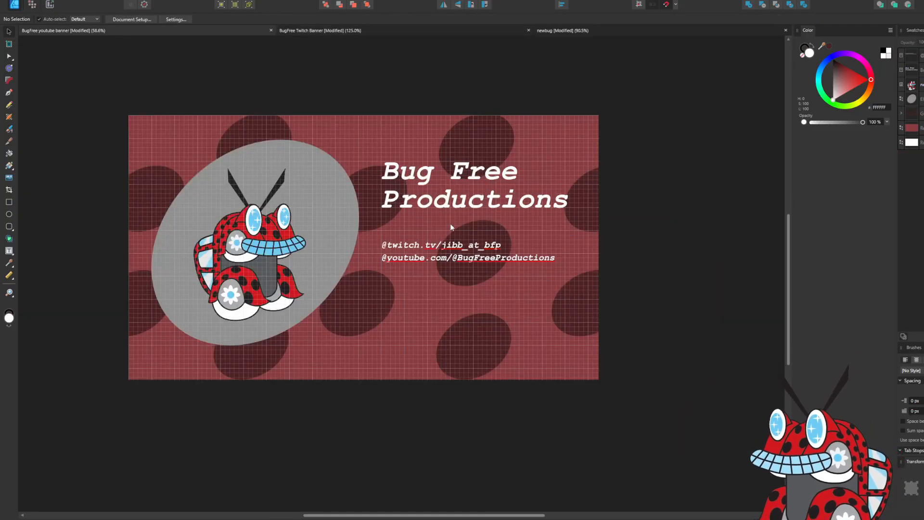
click(453, 251)
key(Delete)
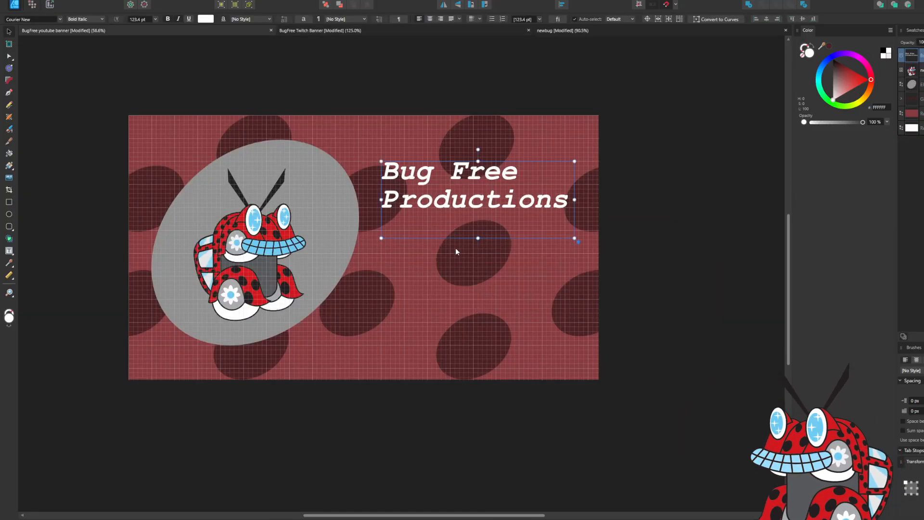
click(450, 258)
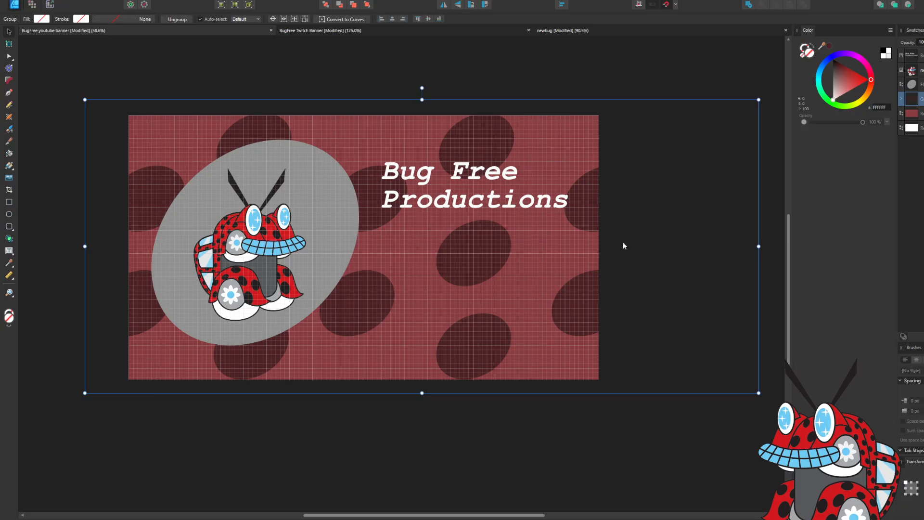
click(691, 458)
key(ctrl+v)
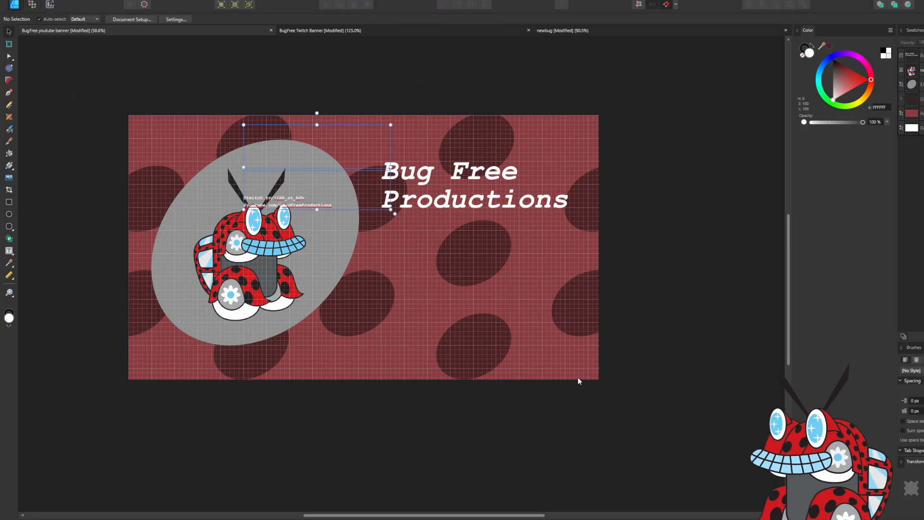
Move the pasted title and tagline frames beside the grey ellipse, over the existing title, and enlarge the frames to its width.
drag(306, 156, 443, 194)
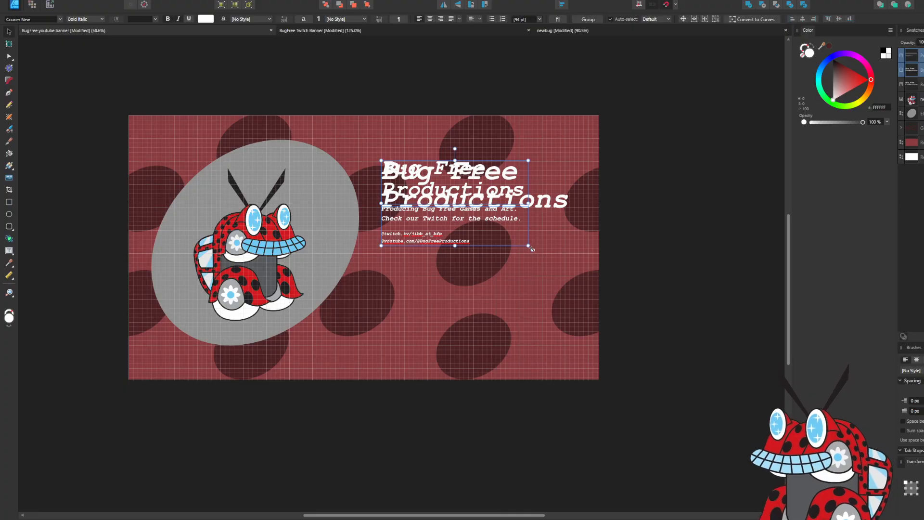
drag(531, 249, 551, 318)
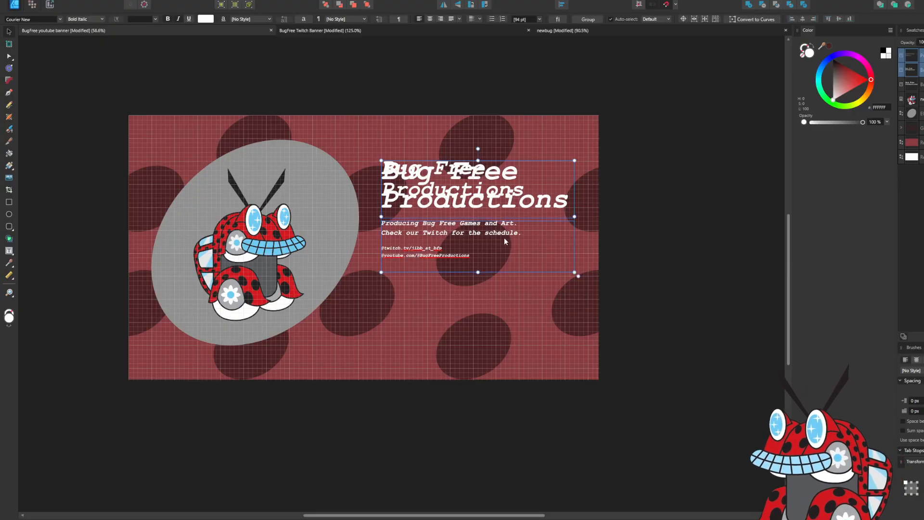
mouse_move(504, 238)
mouse_down()
mouse_move(503, 276)
mouse_move(503, 238)
mouse_up()
click(551, 203)
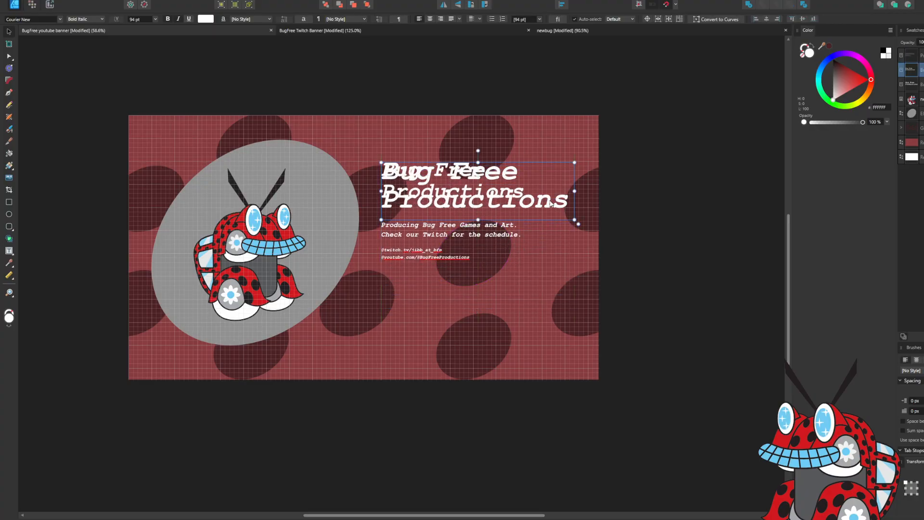
key(Delete)
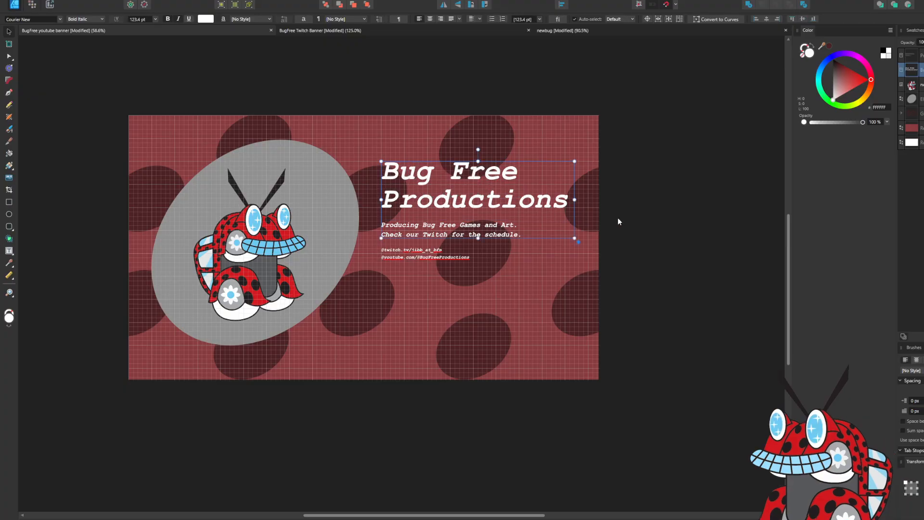
key(ctrl+z)
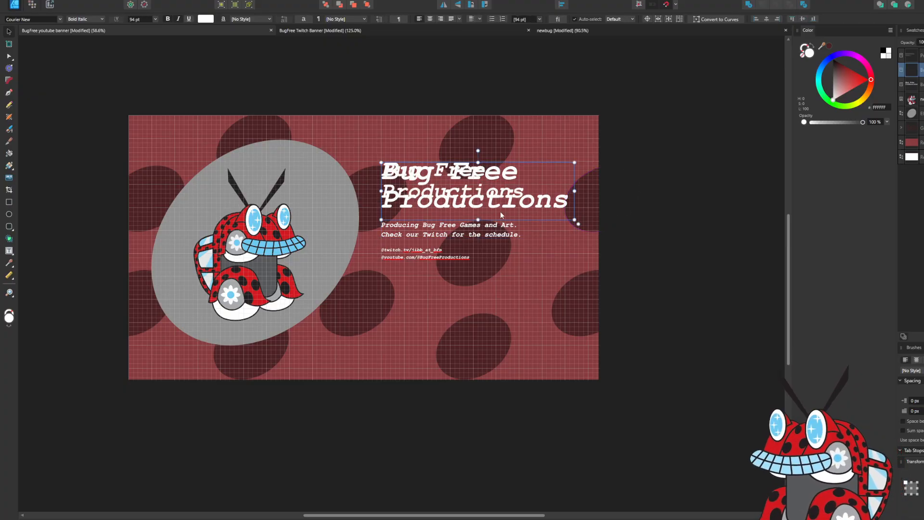
Delete the old 123.4 pt title frame that overlaps the pasted title.
click(550, 229)
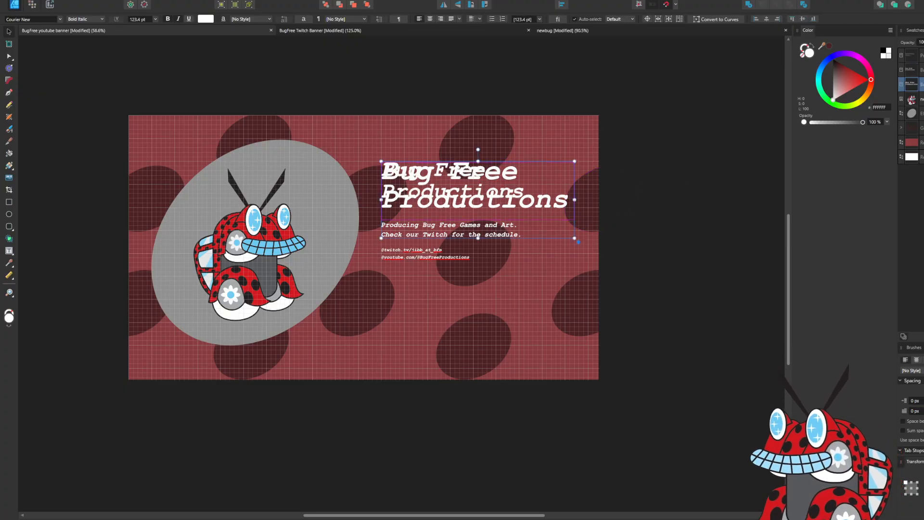
key(Delete)
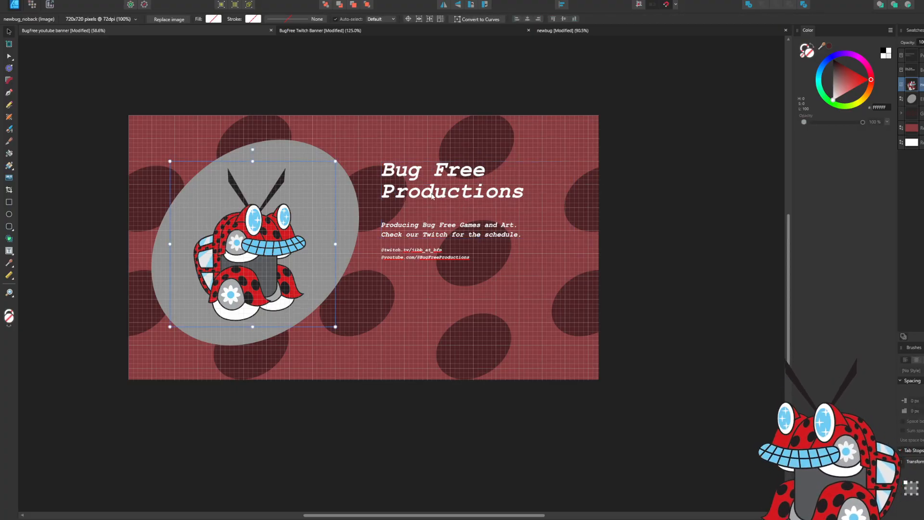
Set the whole pasted title "Bug Free Productions" to a font size of 96 pt.
click(434, 188)
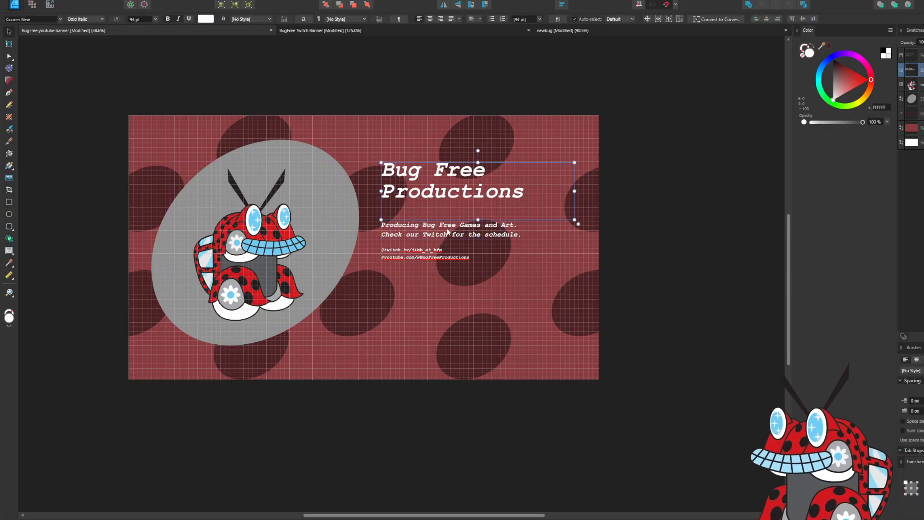
double_click(445, 194)
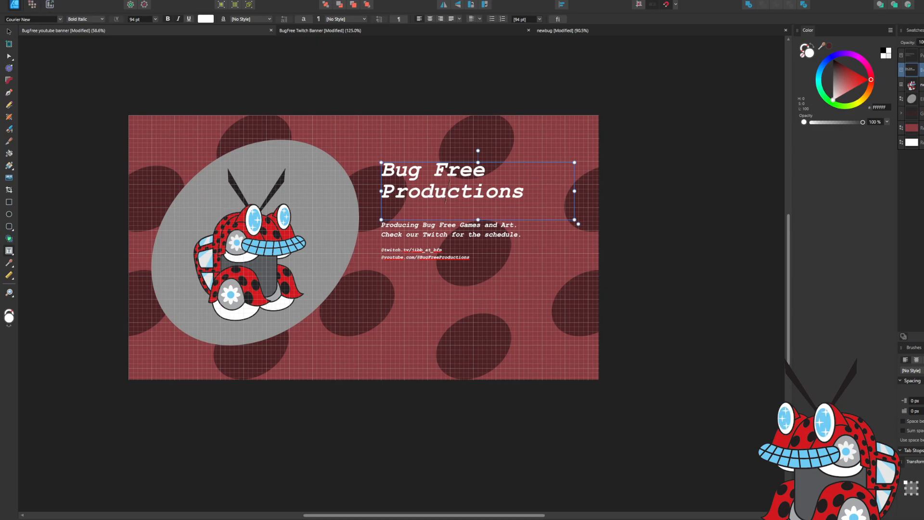
key(ctrl+a)
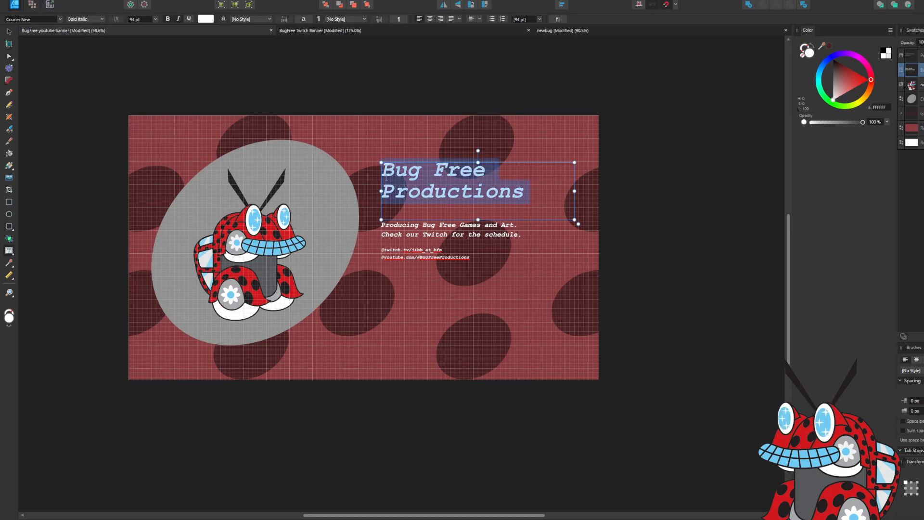
click(155, 20)
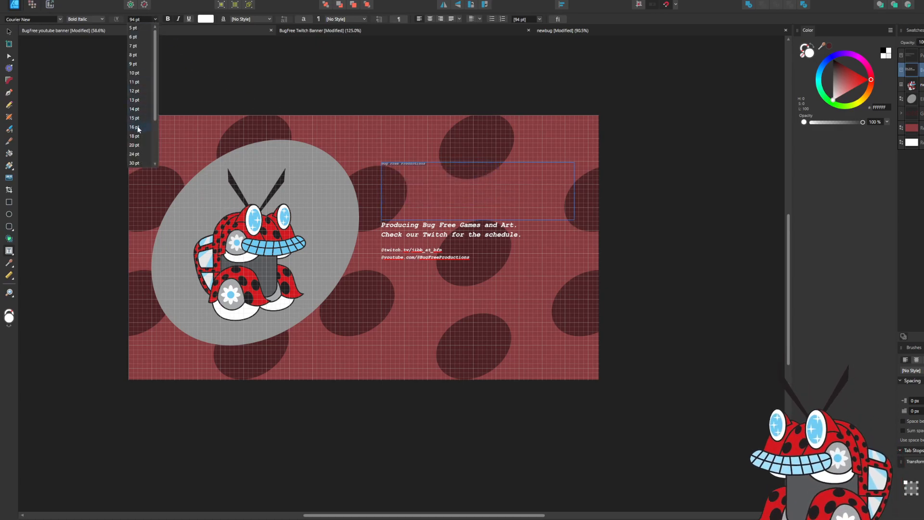
scroll(139, 144, down, 3)
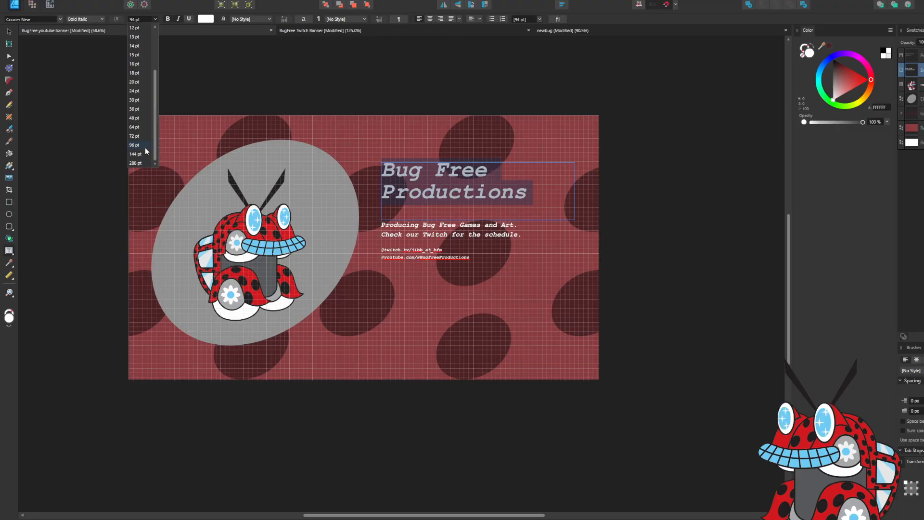
click(145, 148)
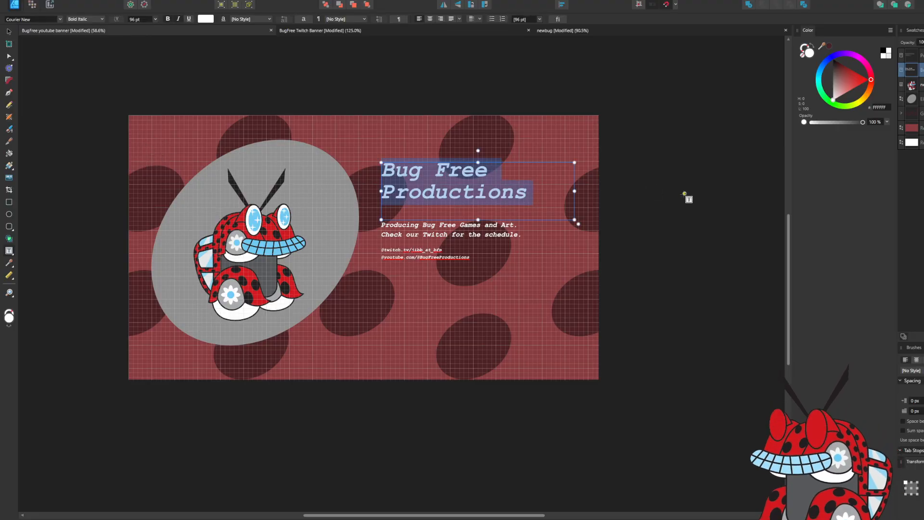
click(491, 209)
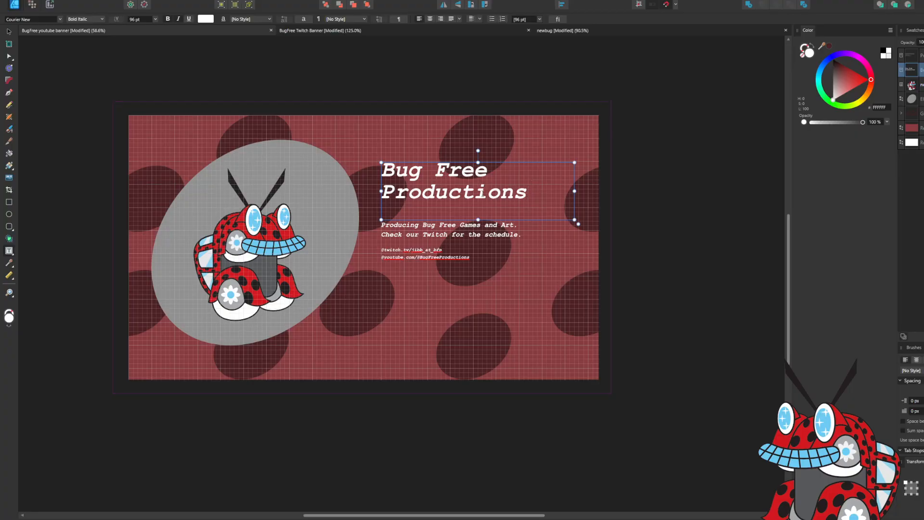
key(Escape)
Set the title text to 144 pt and widen its frame toward the ellipse so "Productions" fits on one line.
click(465, 237)
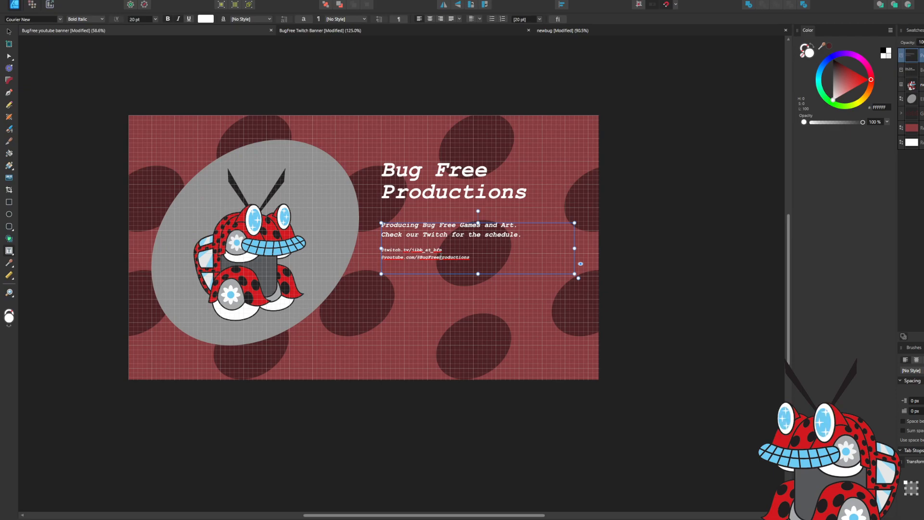
drag(529, 234, 381, 225)
drag(528, 192, 380, 169)
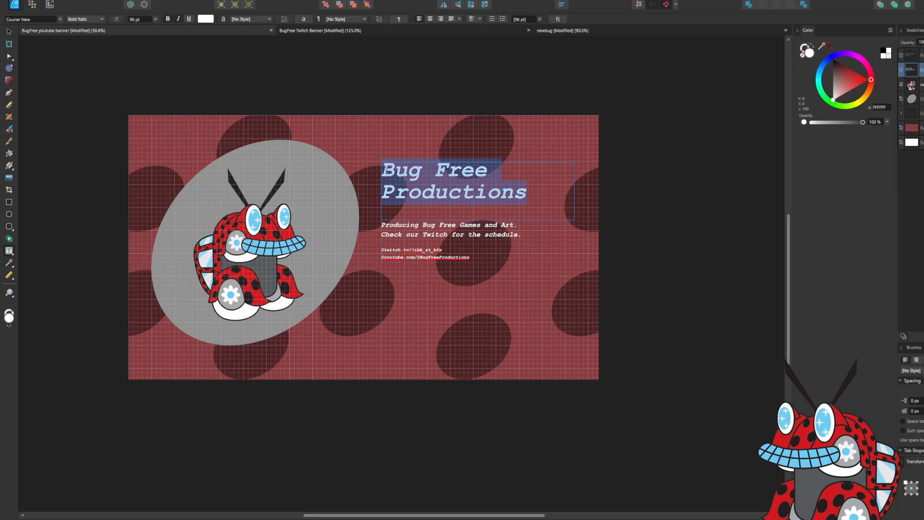
click(155, 19)
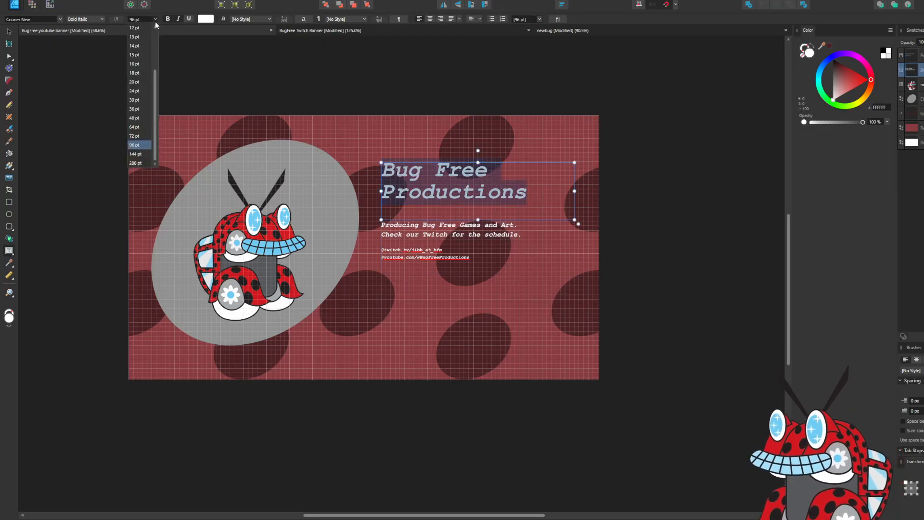
click(140, 155)
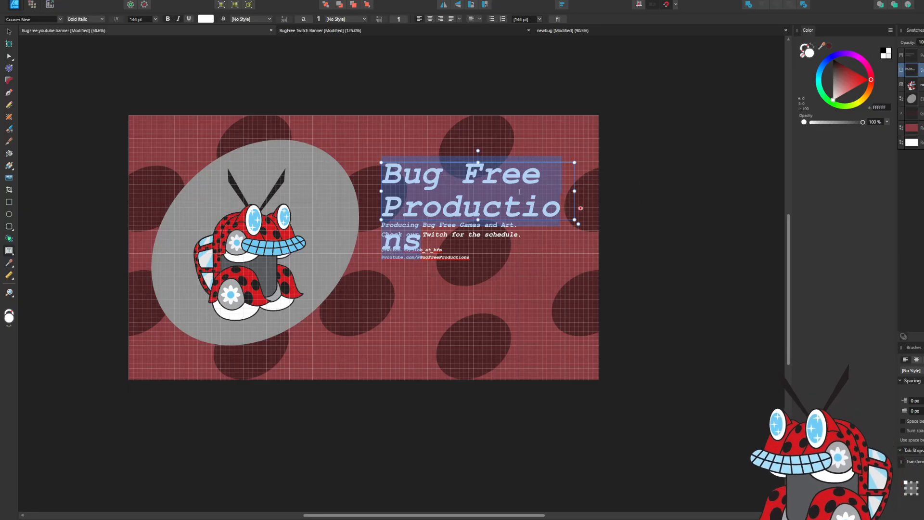
drag(380, 192, 347, 196)
drag(350, 195, 355, 194)
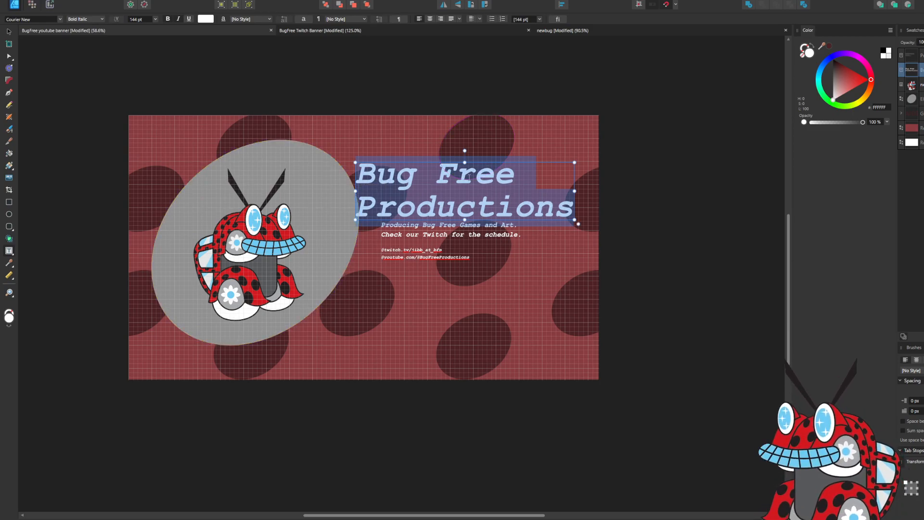
drag(355, 161, 390, 192)
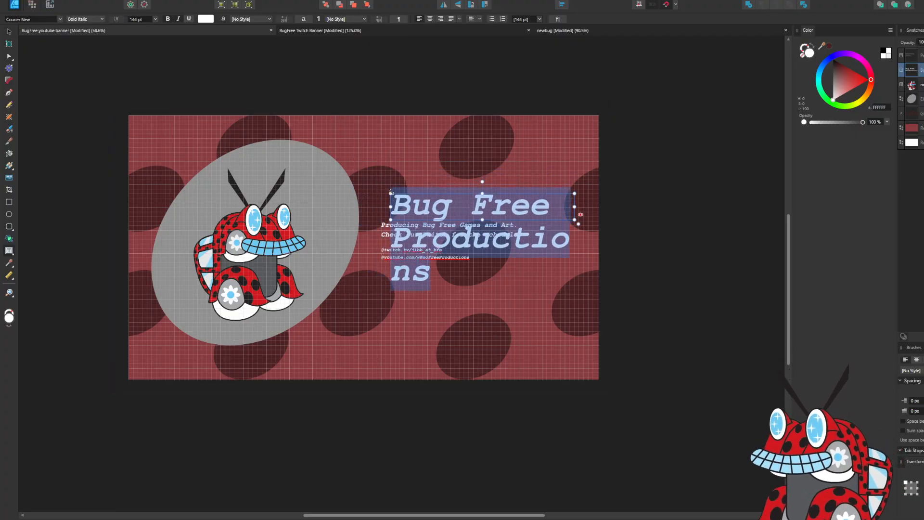
key(ctrl+z)
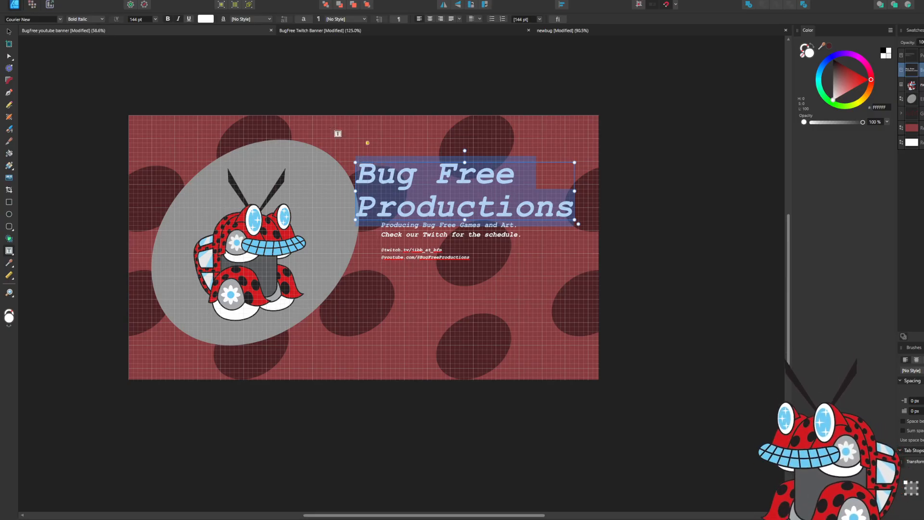
Reduce the title text to 96 pt and adjust its font size to 106 pt.
click(155, 21)
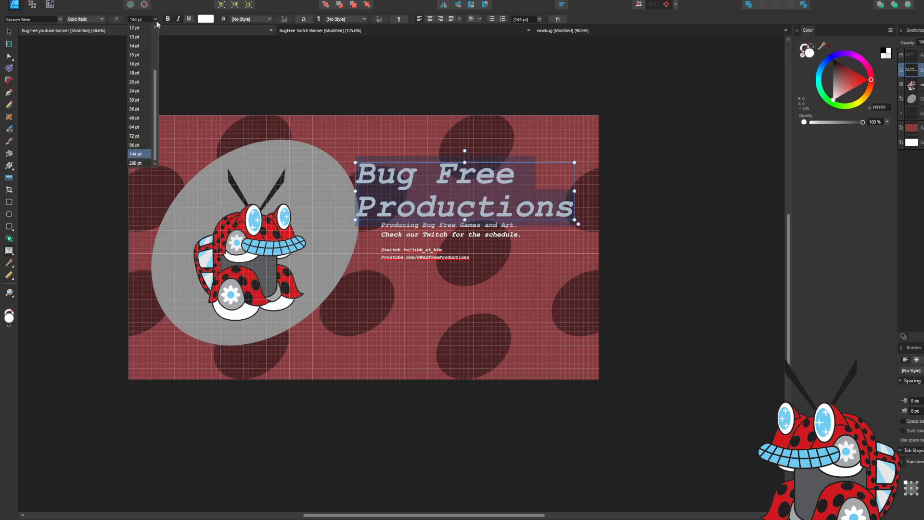
click(142, 145)
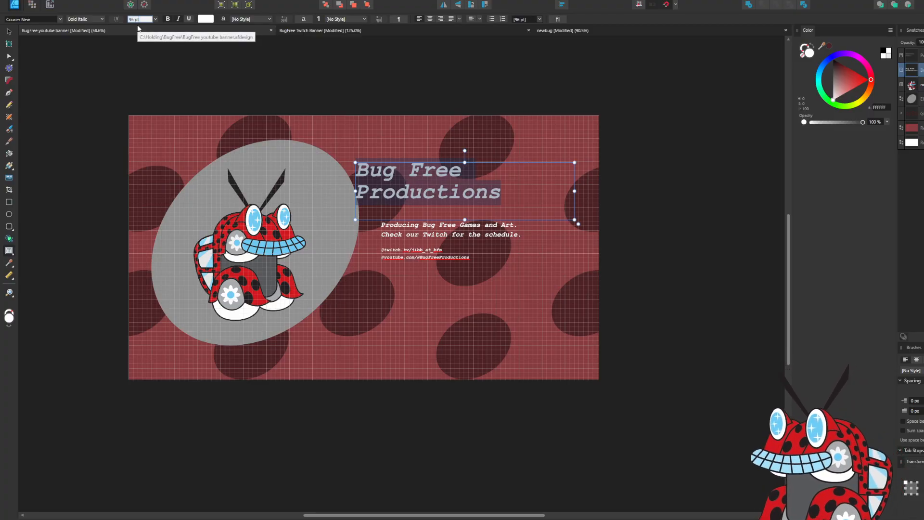
key(shift+Left)
key(shift+Left)
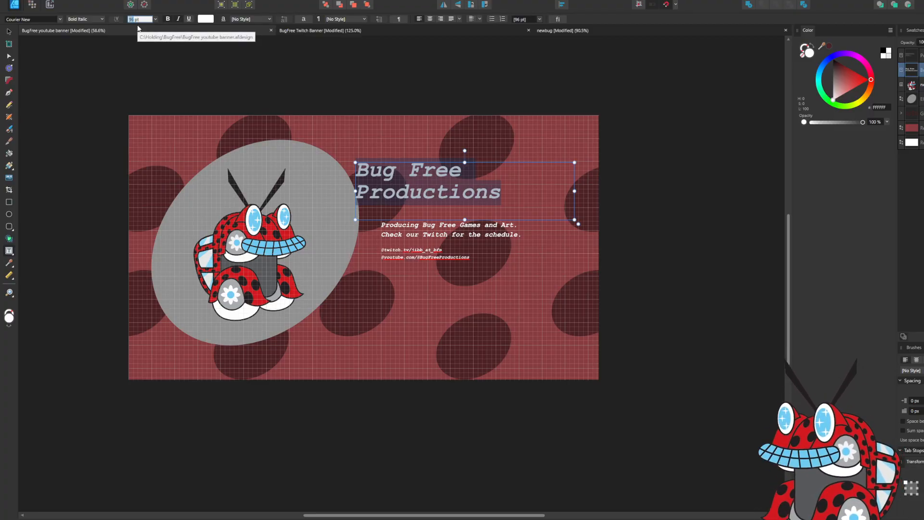
text(100)
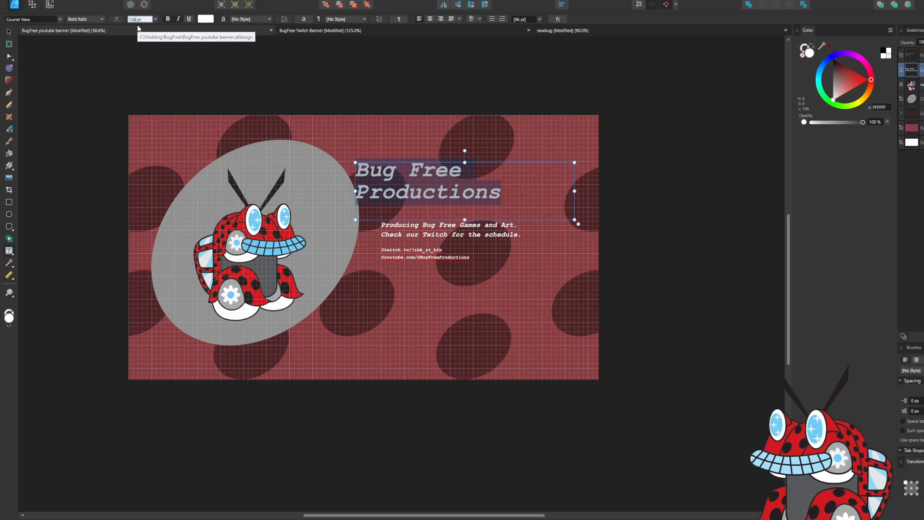
key(Return)
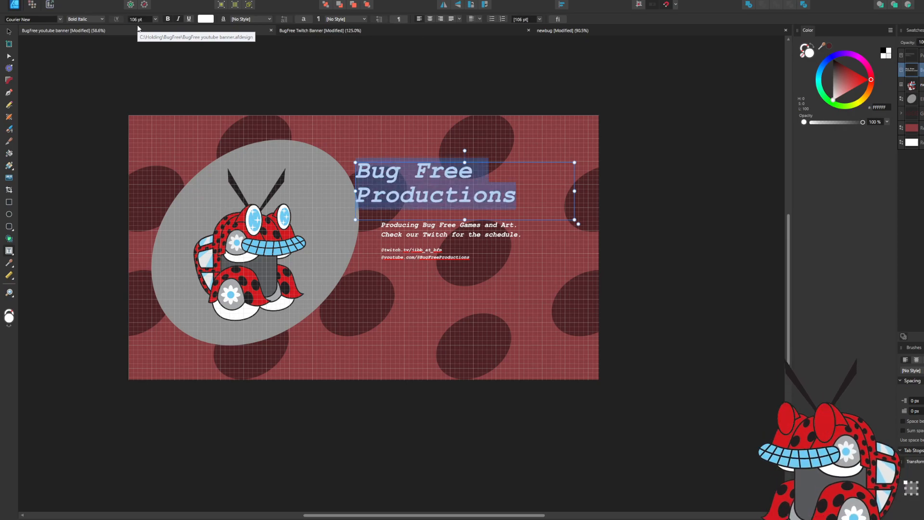
Set the title's font size to 120 pt and align the left edge of its frame with the tagline frame.
click(133, 20)
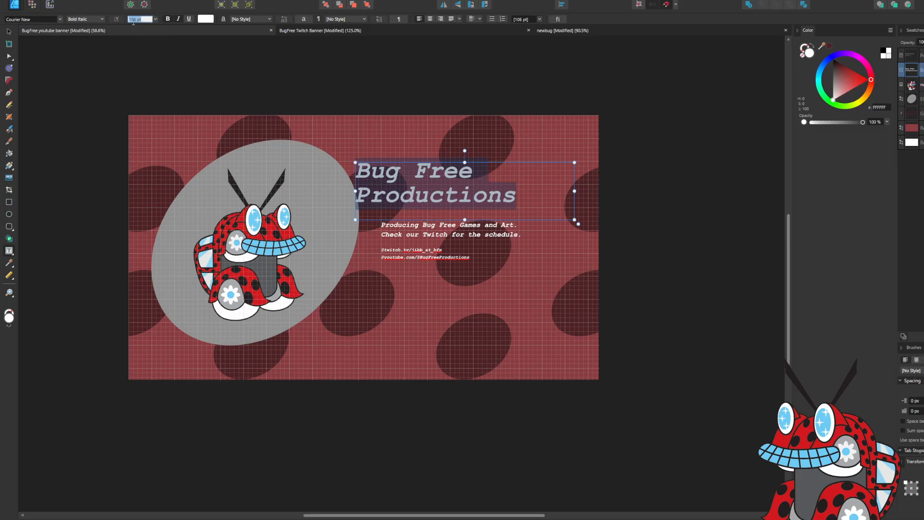
click(155, 19)
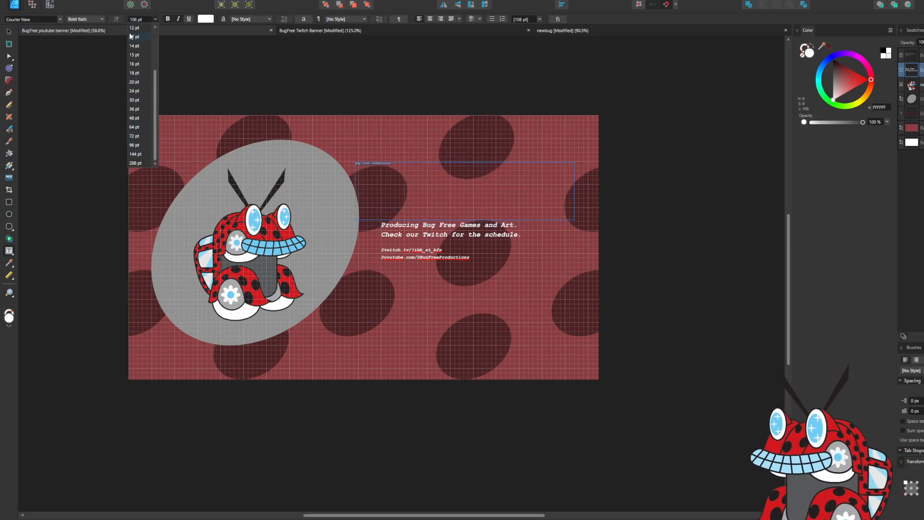
click(140, 20)
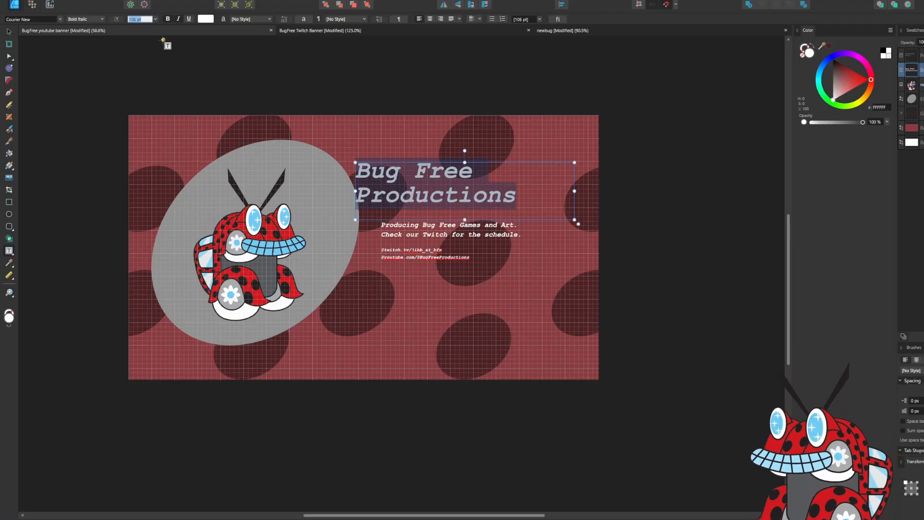
text(120)
key(Return)
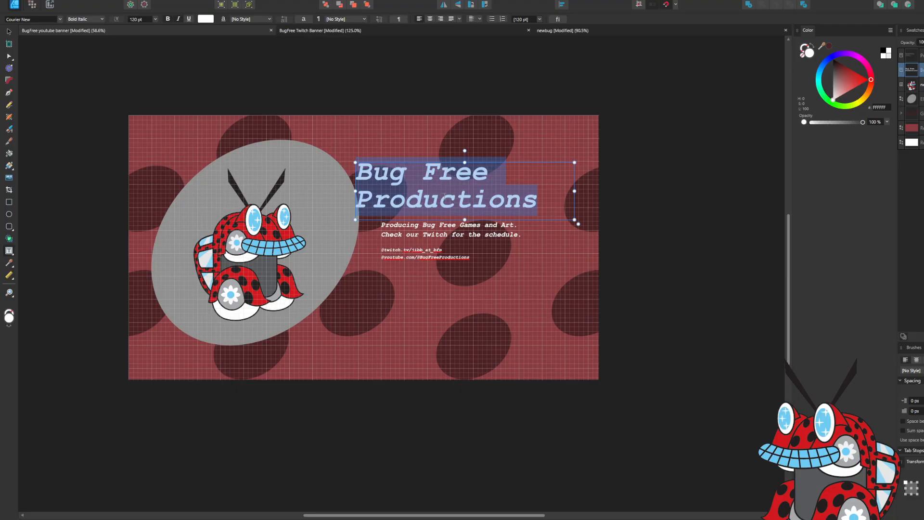
drag(358, 191, 378, 190)
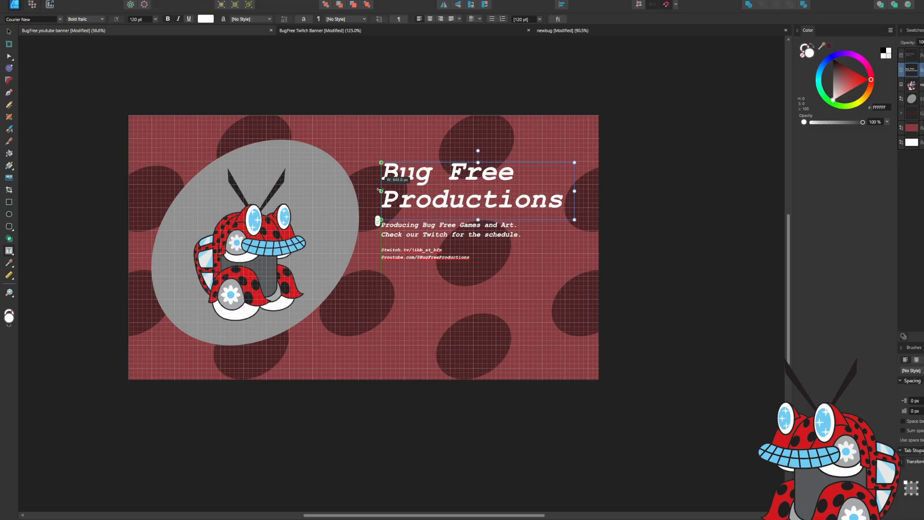
click(688, 133)
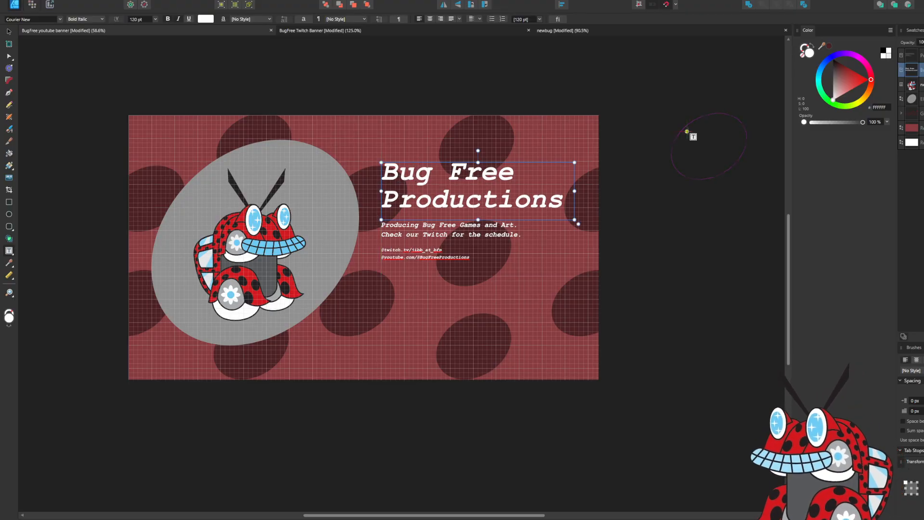
Set both tagline sentences beneath the title to a font size of 48 pt.
click(507, 233)
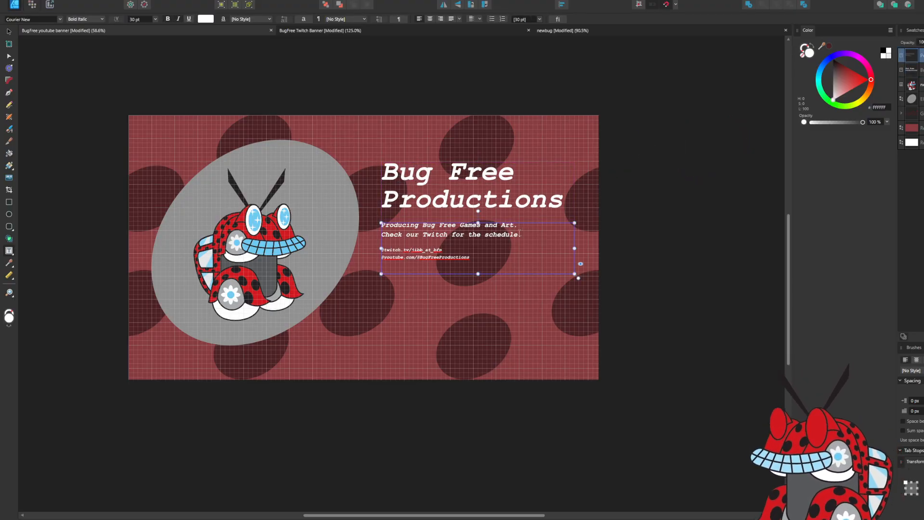
drag(521, 235, 382, 225)
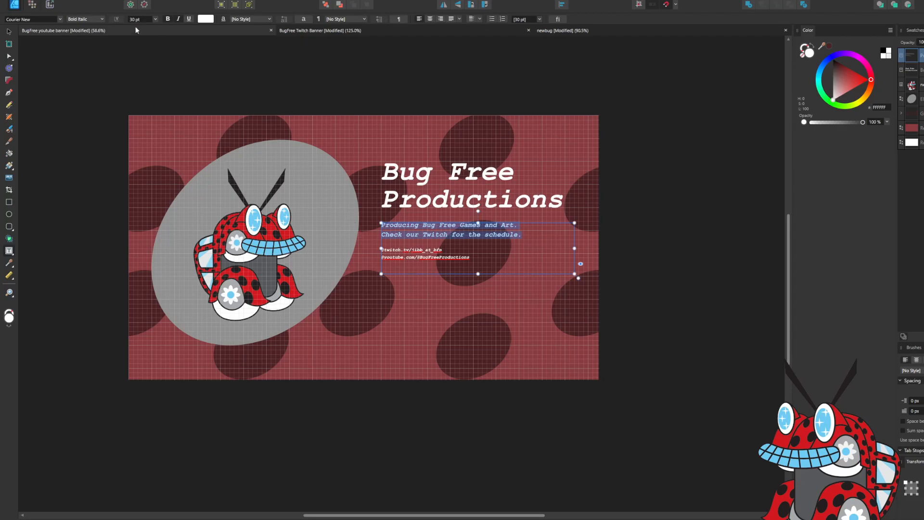
click(155, 19)
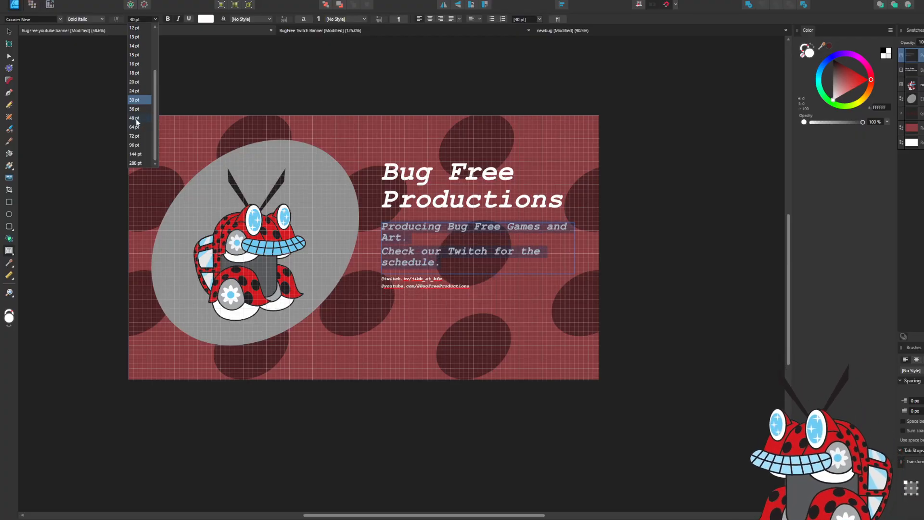
click(136, 120)
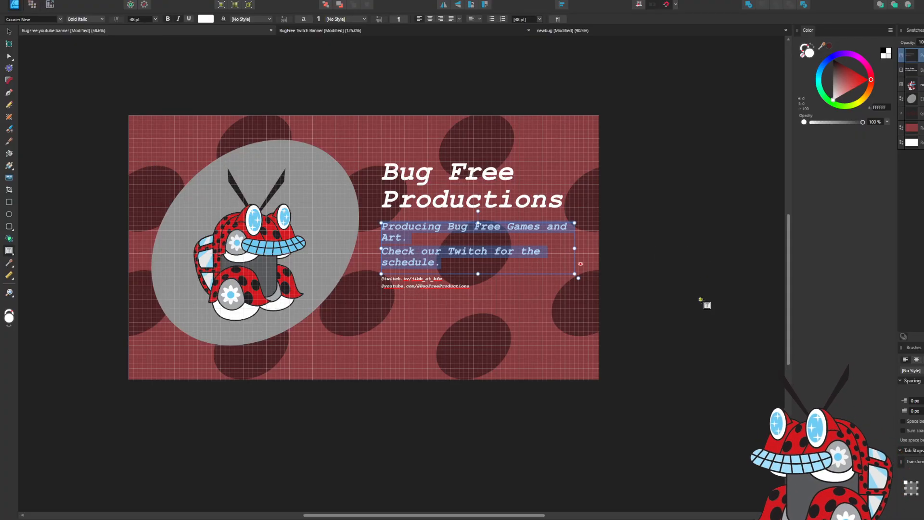
key(Escape)
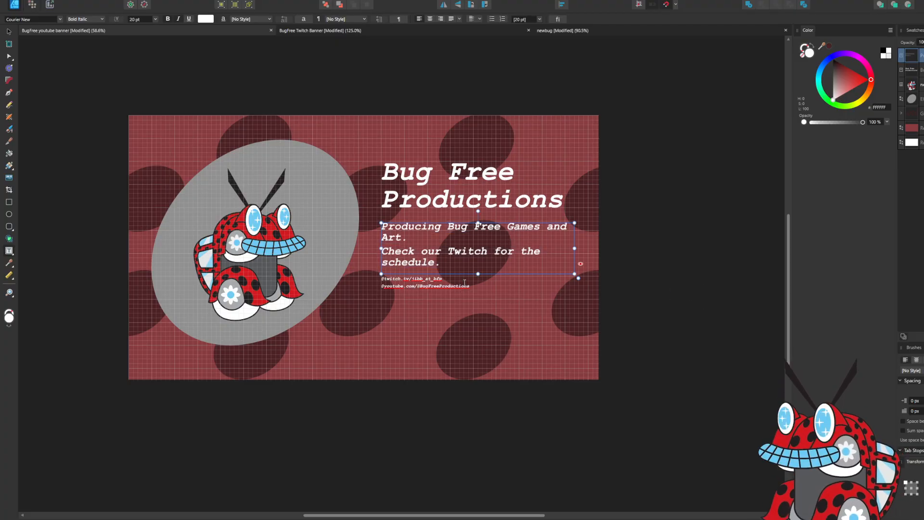
Set the Twitch and YouTube channel link lines to a font size of 40 pt.
drag(470, 285, 380, 278)
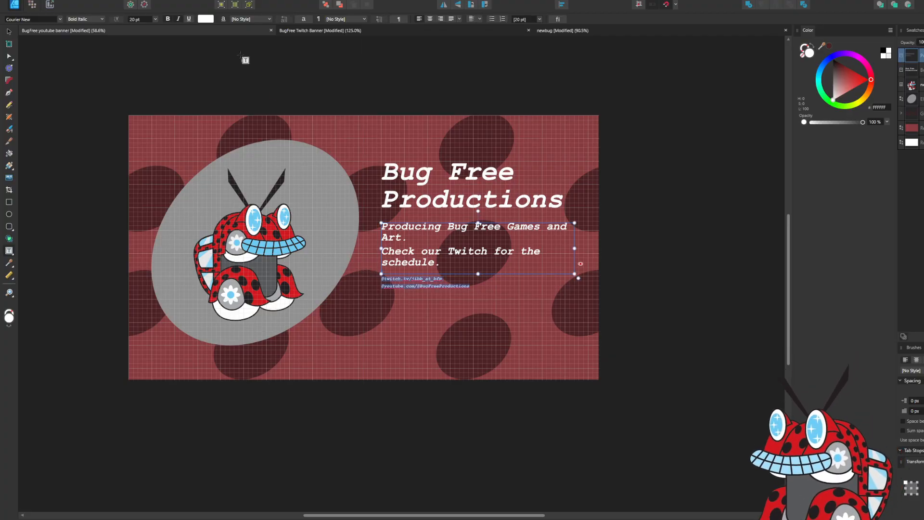
click(154, 19)
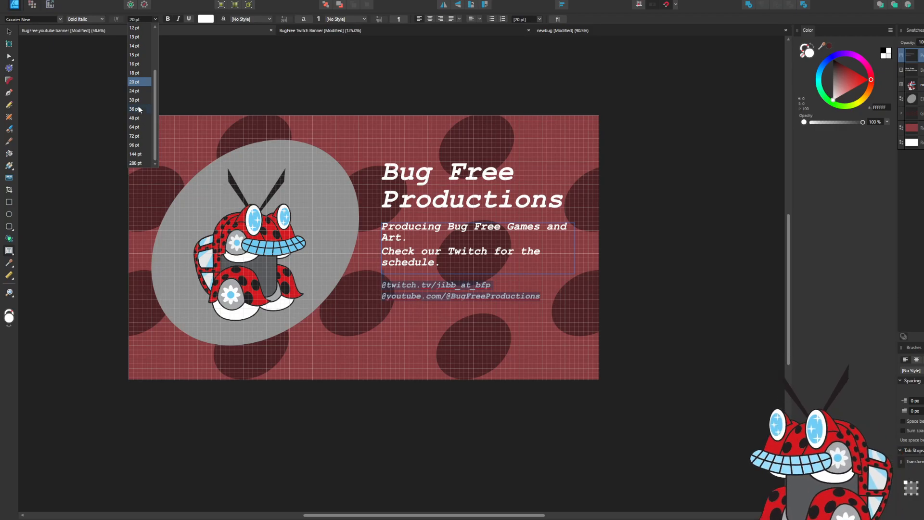
click(138, 19)
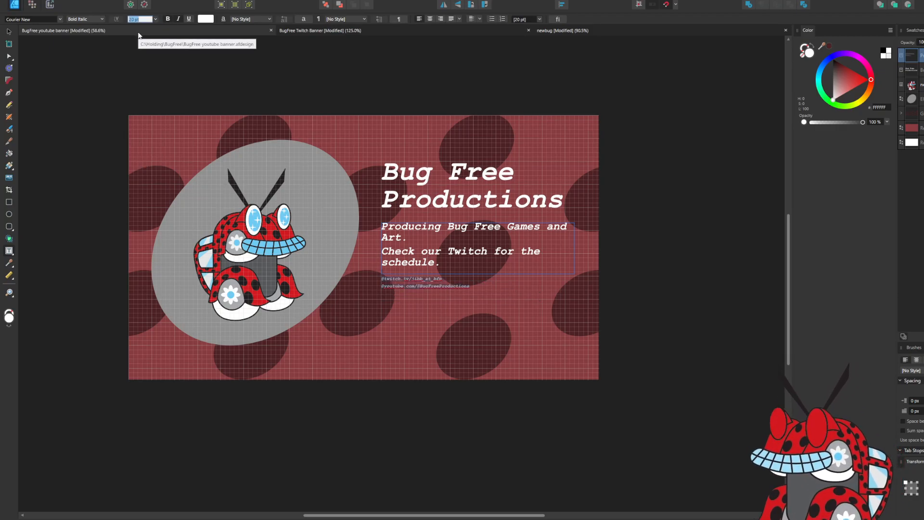
text(40)
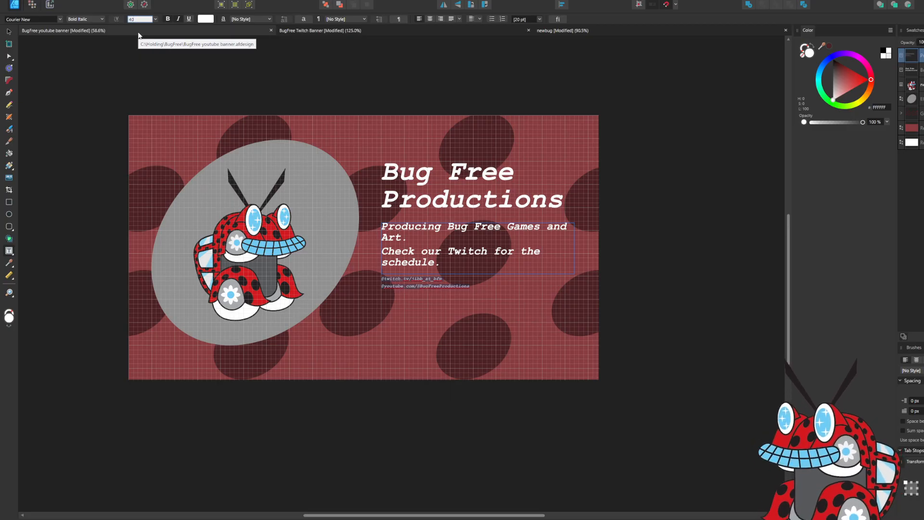
key(Return)
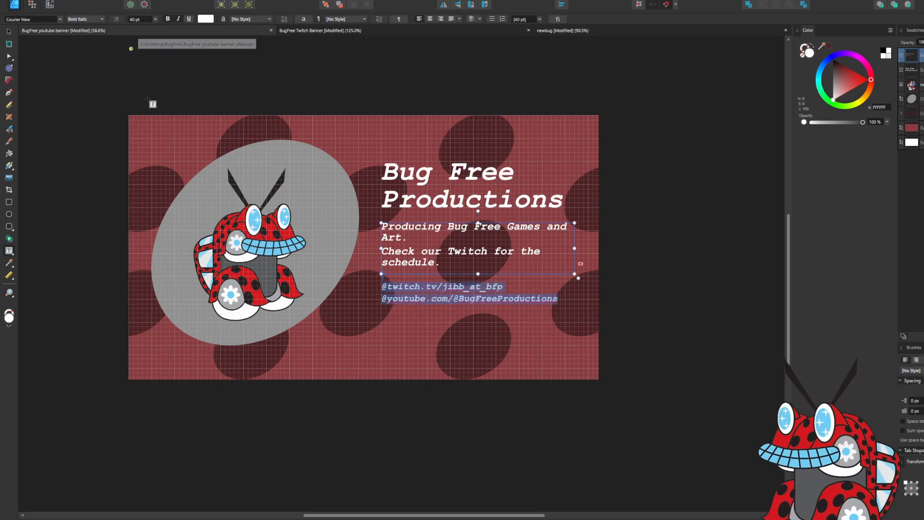
Reduce the two tagline sentences to a font size of 46 pt.
click(532, 255)
drag(459, 261, 379, 219)
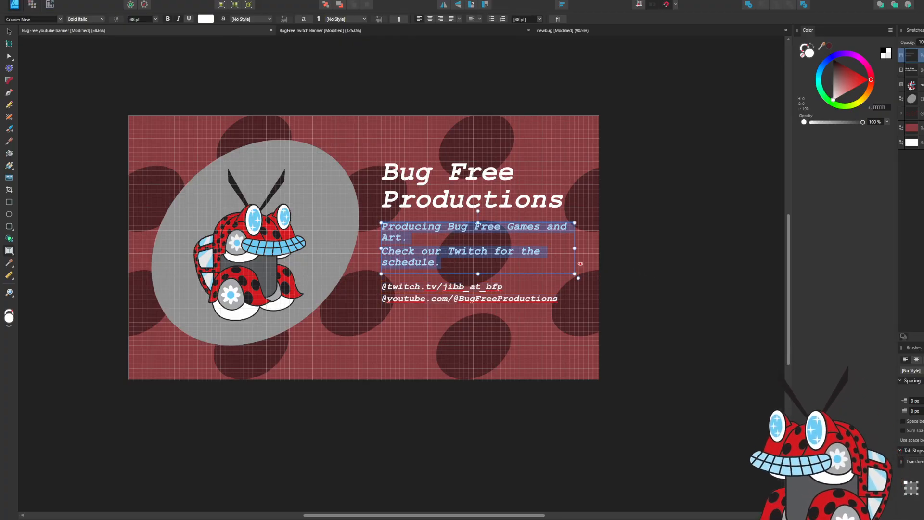
click(154, 20)
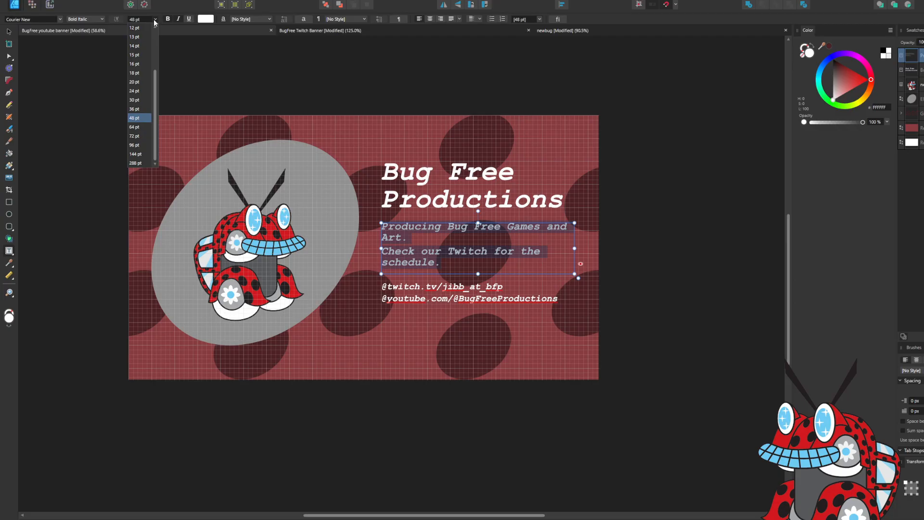
click(154, 19)
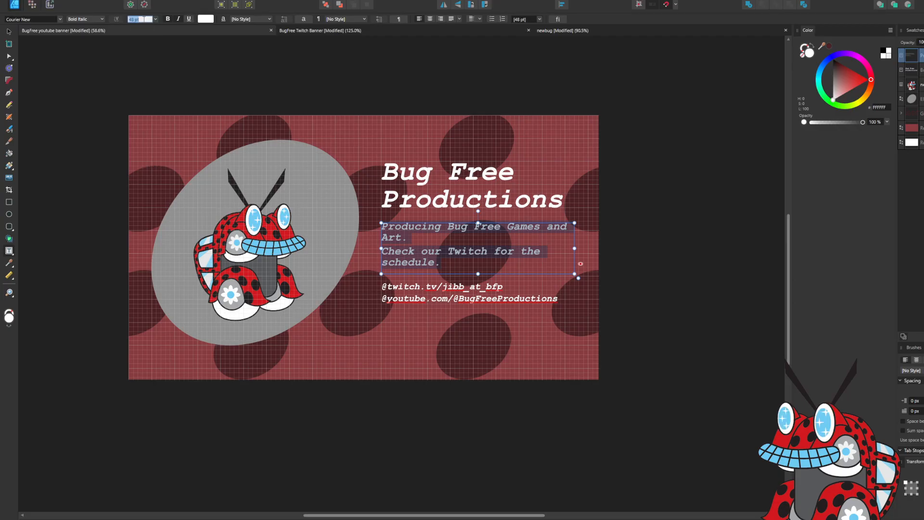
text(4)
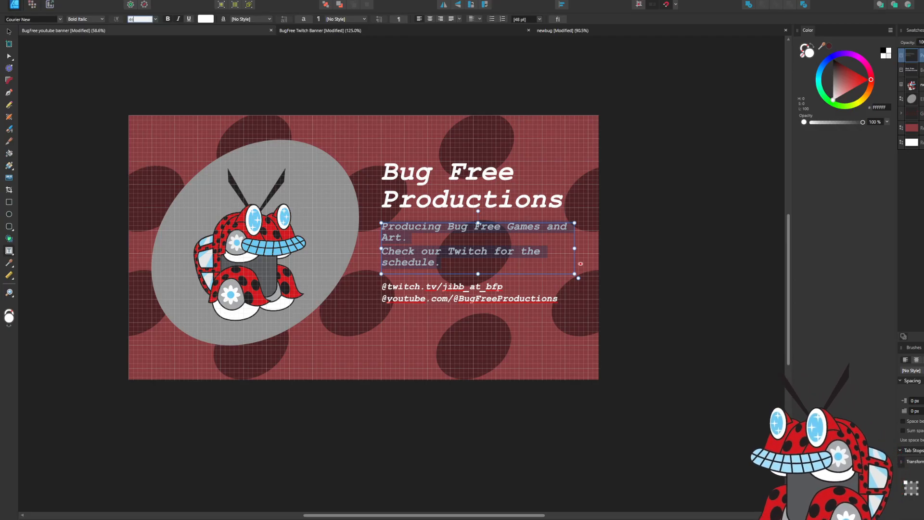
text(6)
key(Return)
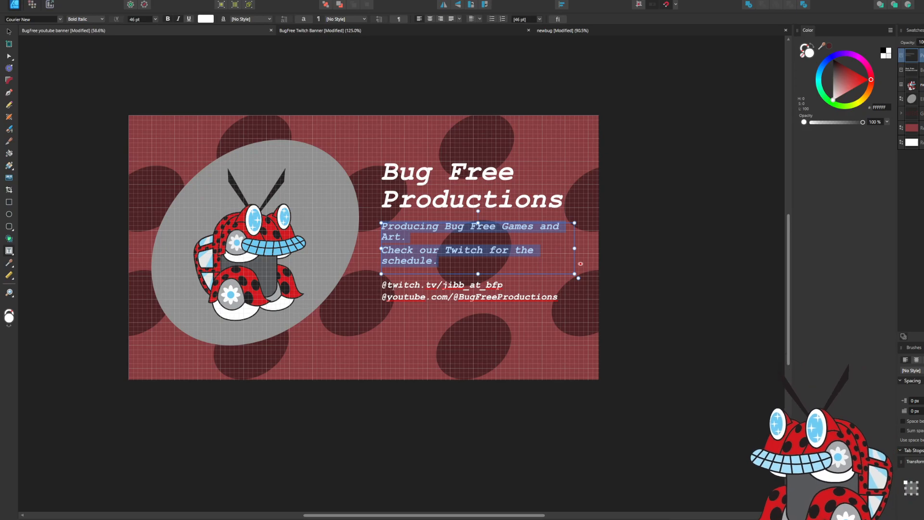
Set the tagline sentences to 40 pt, matching the size of the channel links.
click(143, 20)
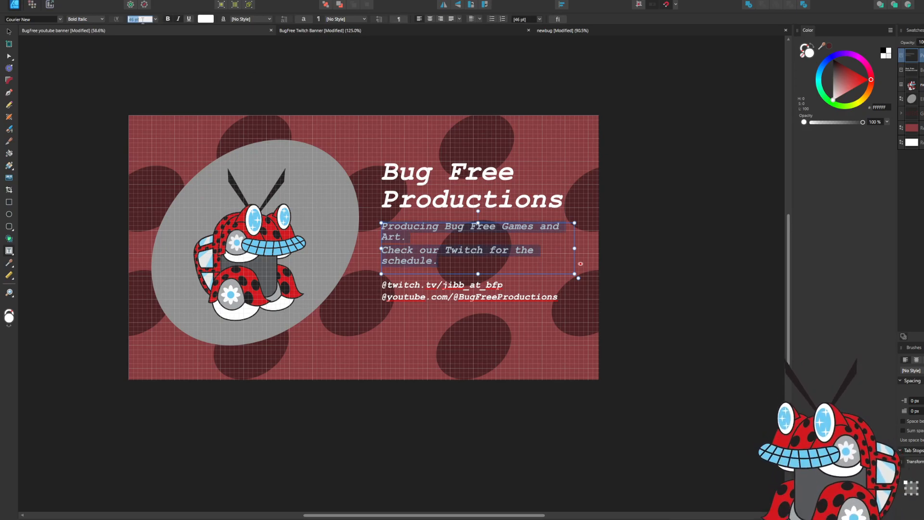
text(40)
key(Return)
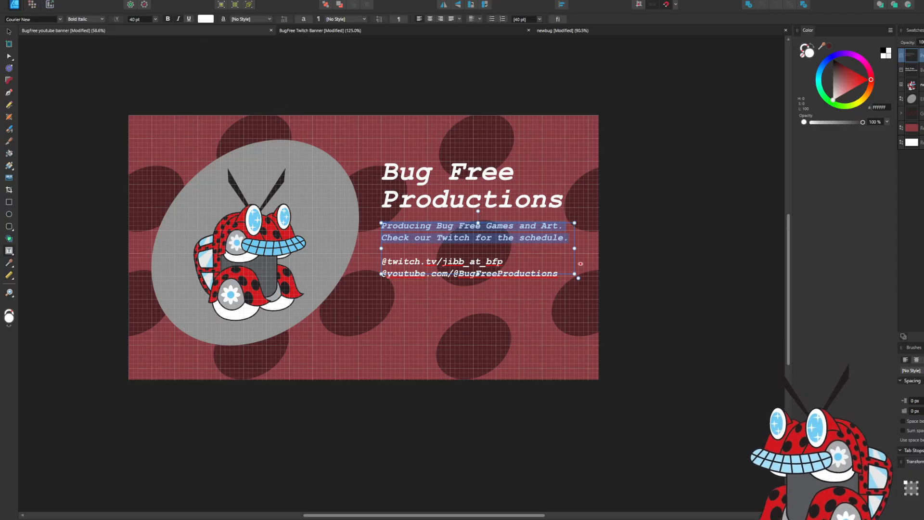
click(154, 20)
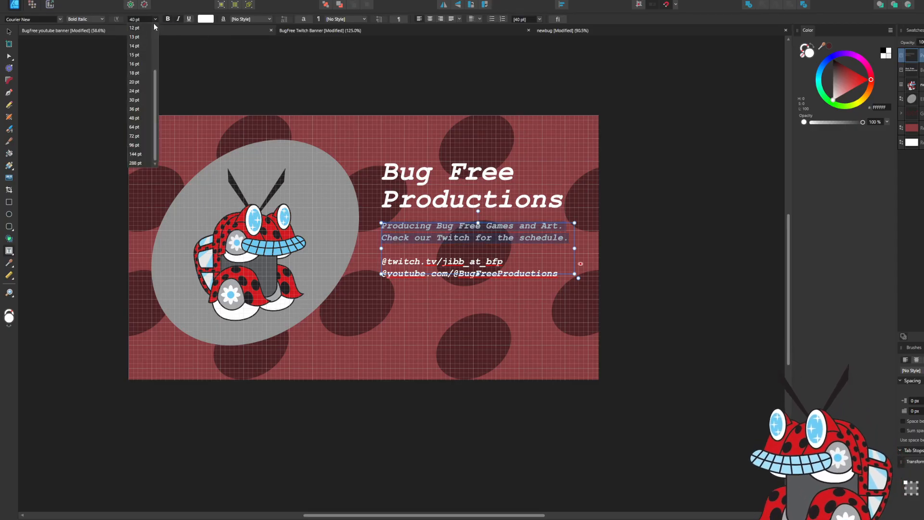
Set the whole title "Bug Free Productions" to a font size of 124 pt.
click(515, 198)
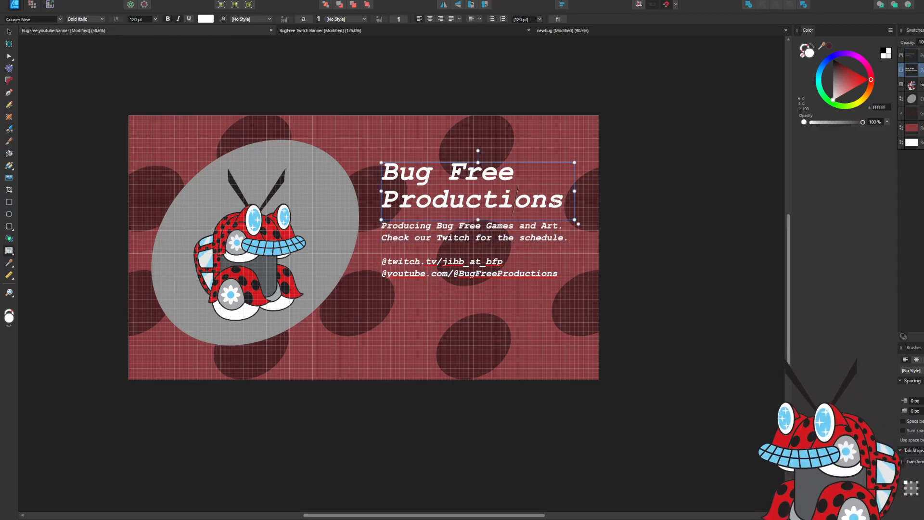
key(ctrl+a)
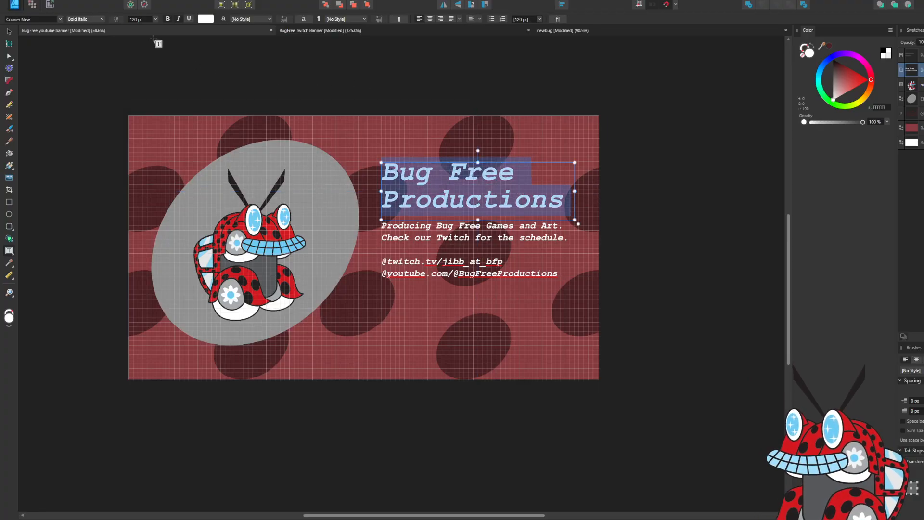
click(137, 20)
key(BackSpace)
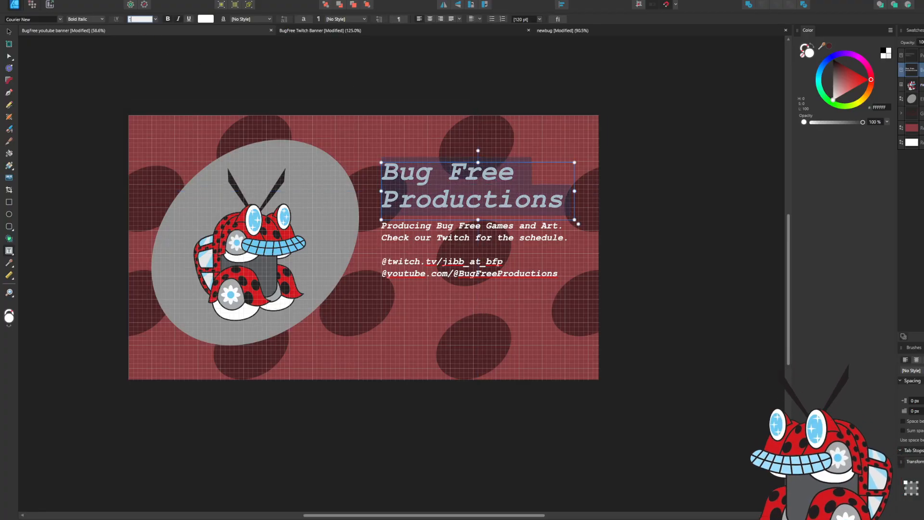
text(124)
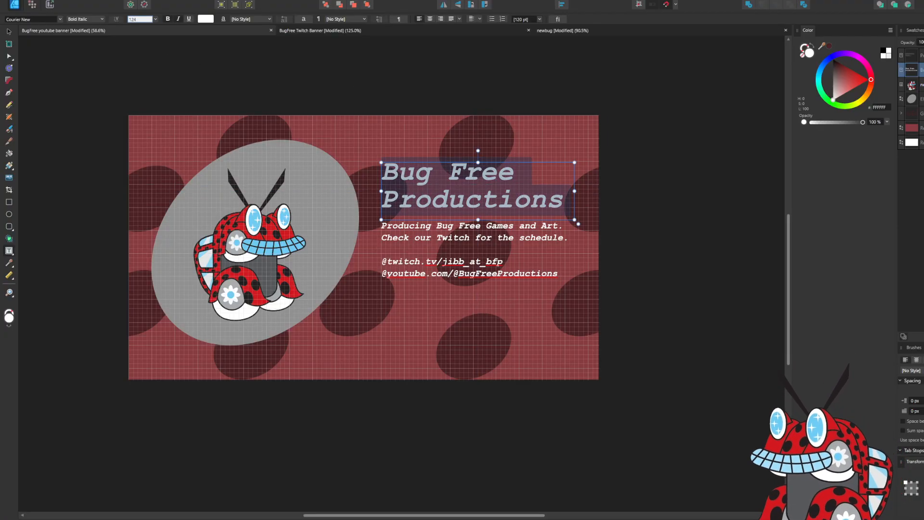
key(Return)
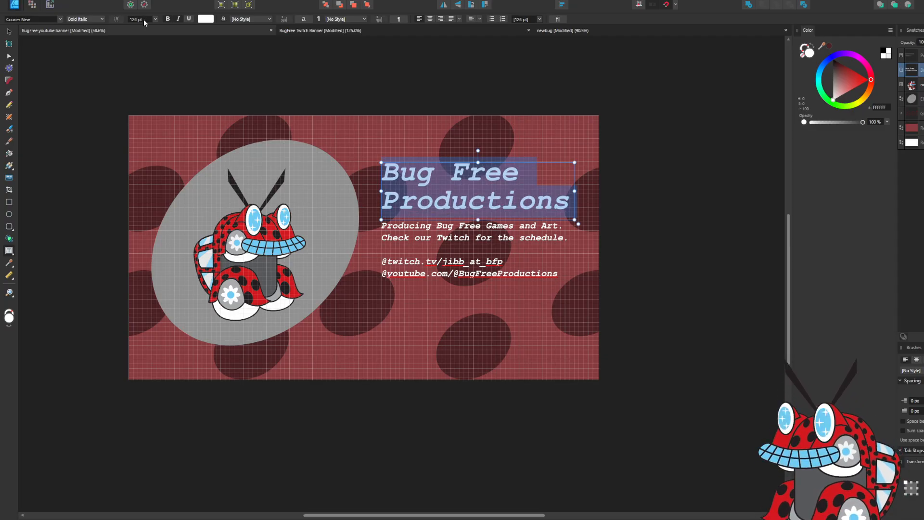
Try the whole title at 130 pt and settle on a font size of 126 pt.
click(144, 19)
text(130)
key(Return)
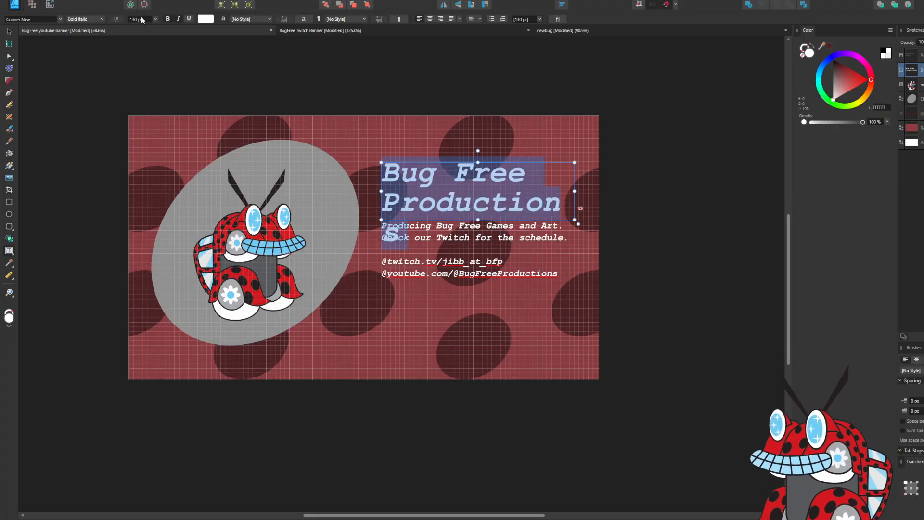
click(139, 20)
text(12)
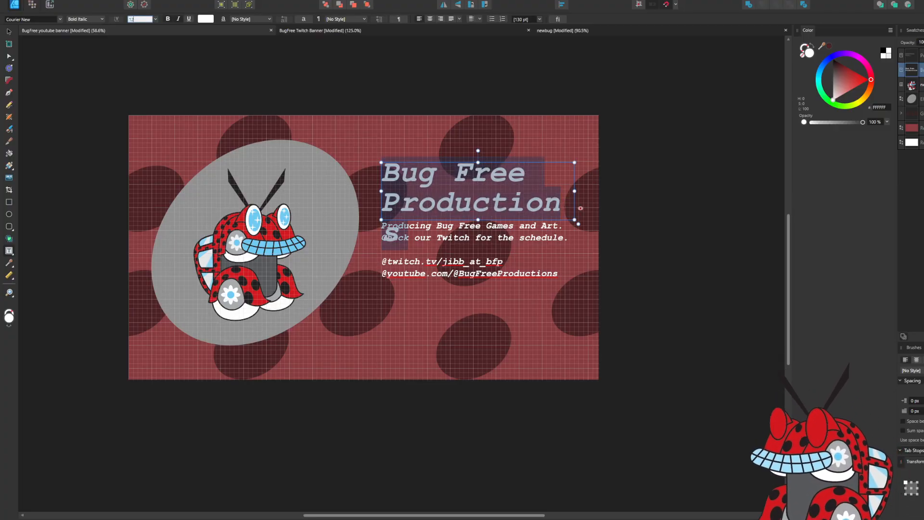
text(6)
key(Return)
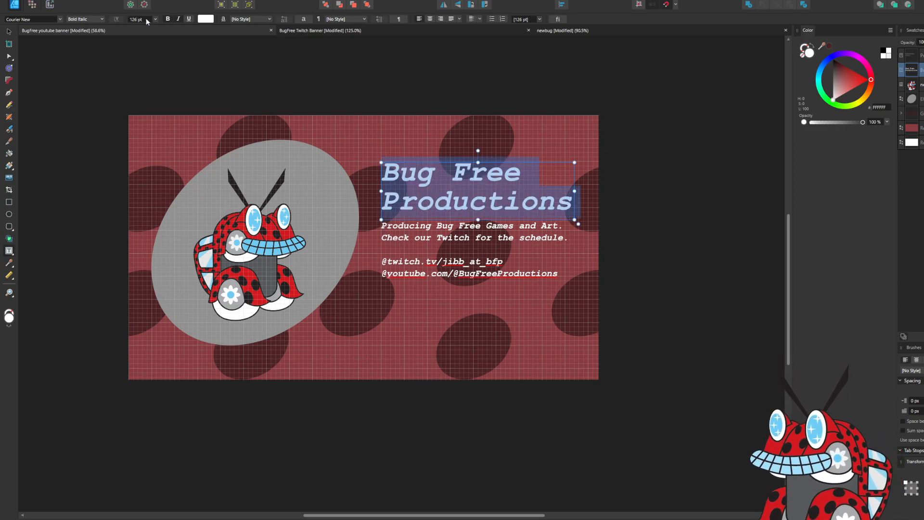
Try the two tagline sentences at 60 pt and reduce them to a font size of 54 pt.
click(517, 234)
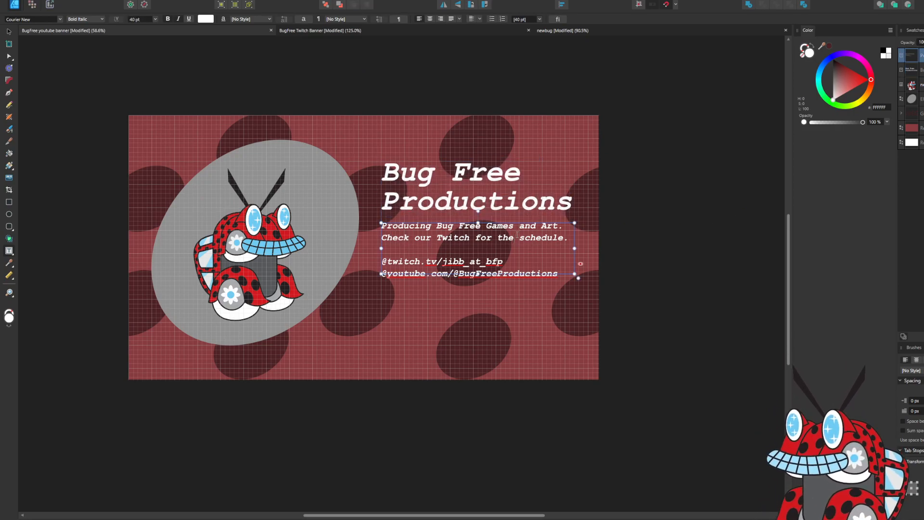
triple_click(568, 238)
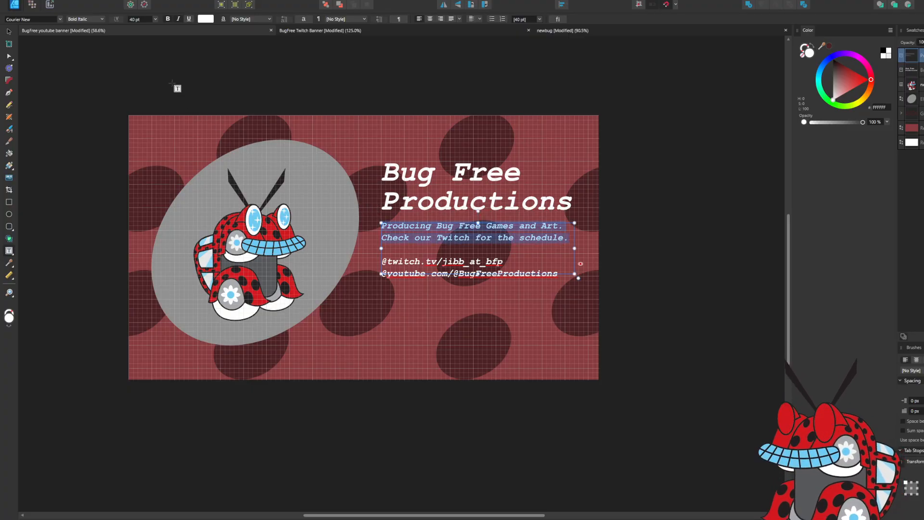
click(155, 19)
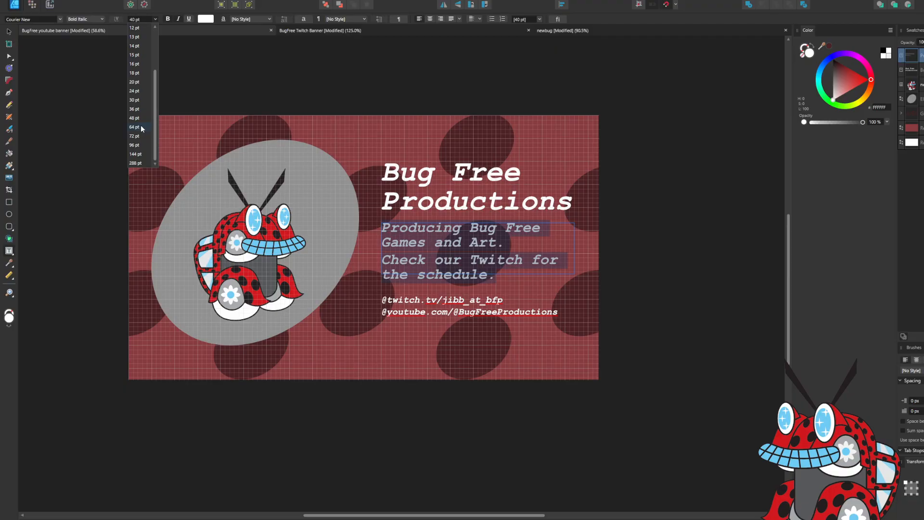
click(142, 19)
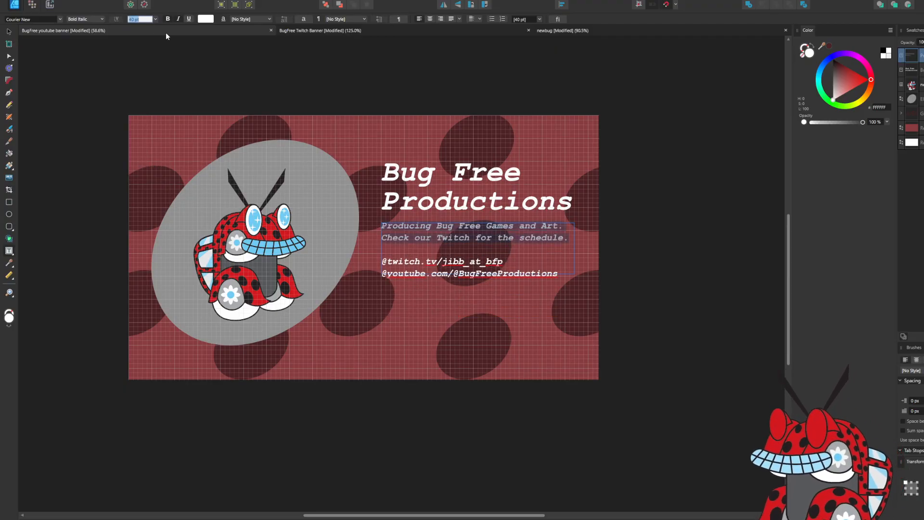
text(2)
key(Return)
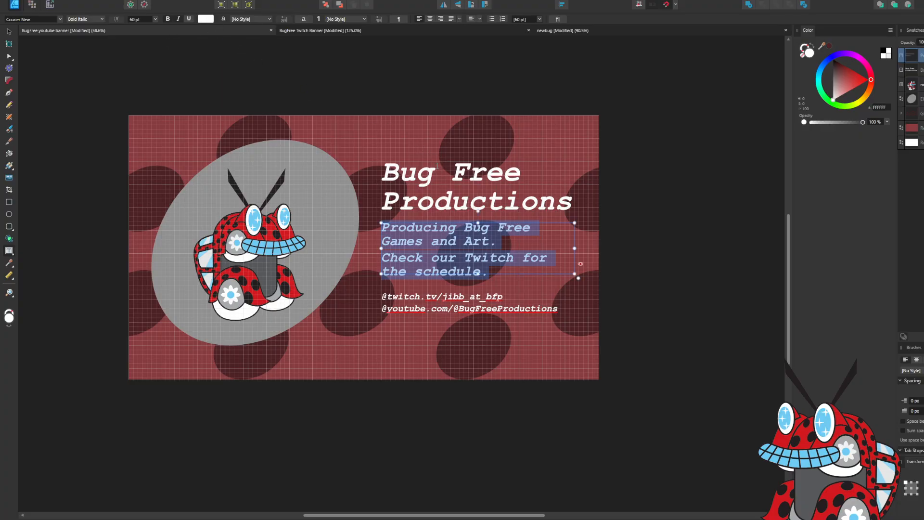
click(140, 20)
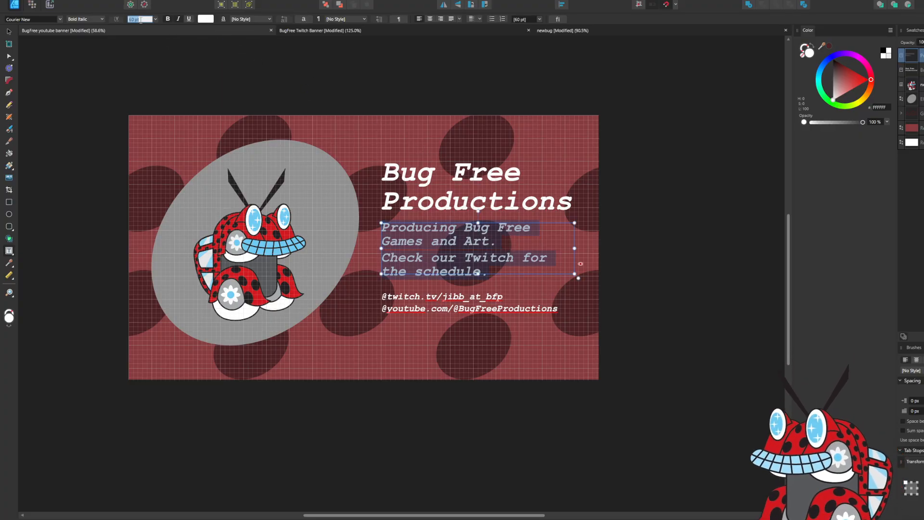
text(54)
key(Return)
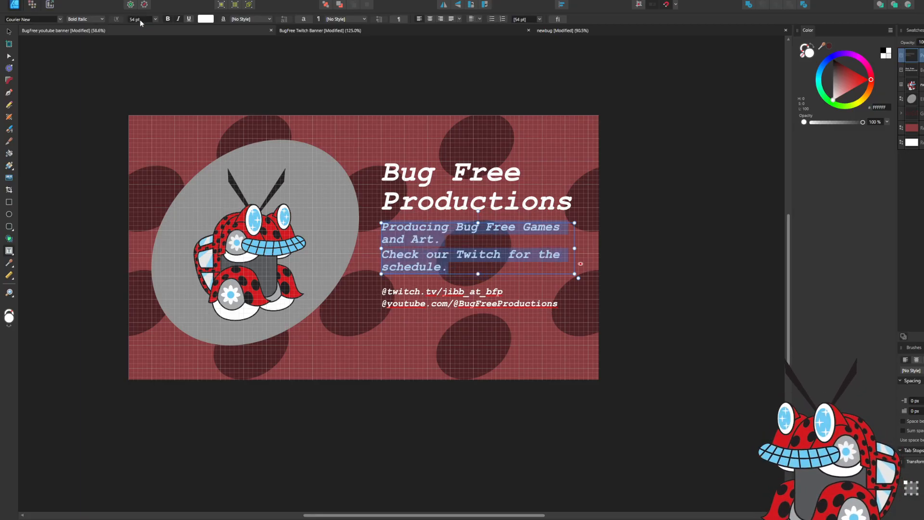
click(701, 226)
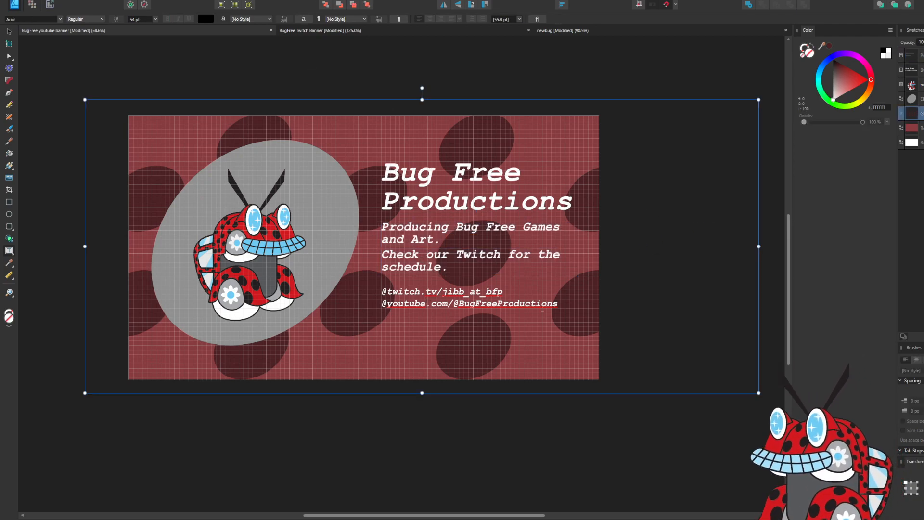
drag(566, 305, 382, 289)
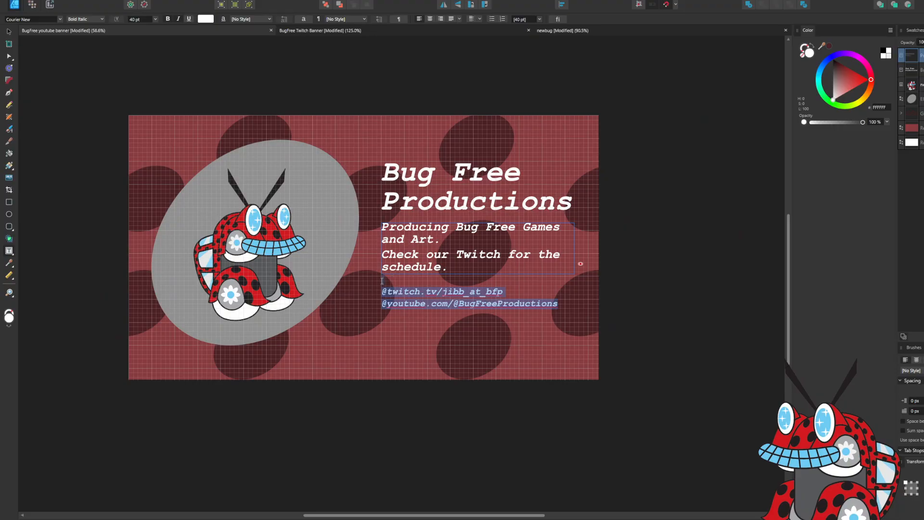
click(155, 19)
scroll(141, 148, down, 1)
scroll(140, 147, down, 1)
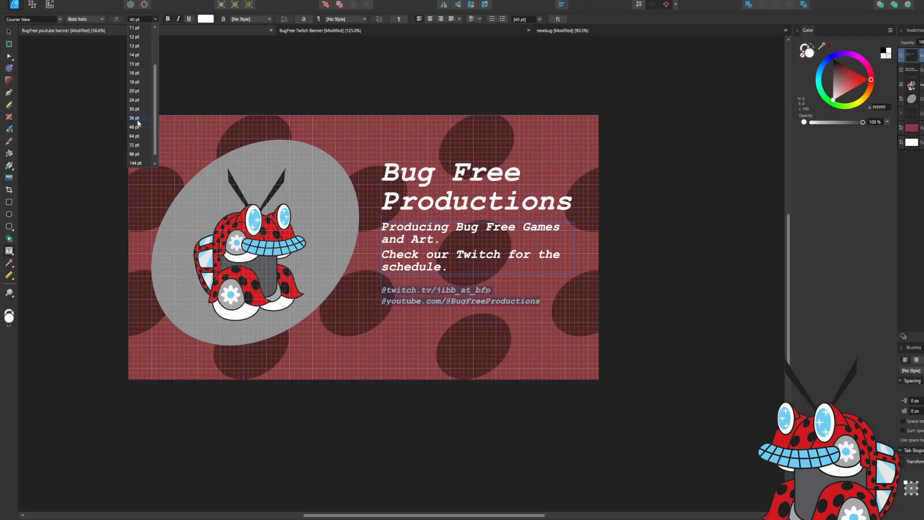
key(Escape)
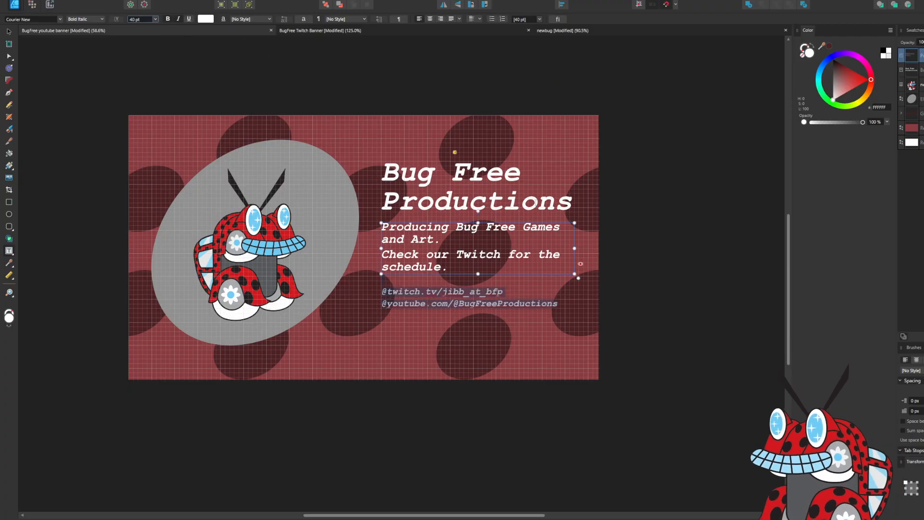
Set the two tagline sentences to a font size of 60 pt.
drag(452, 266, 380, 225)
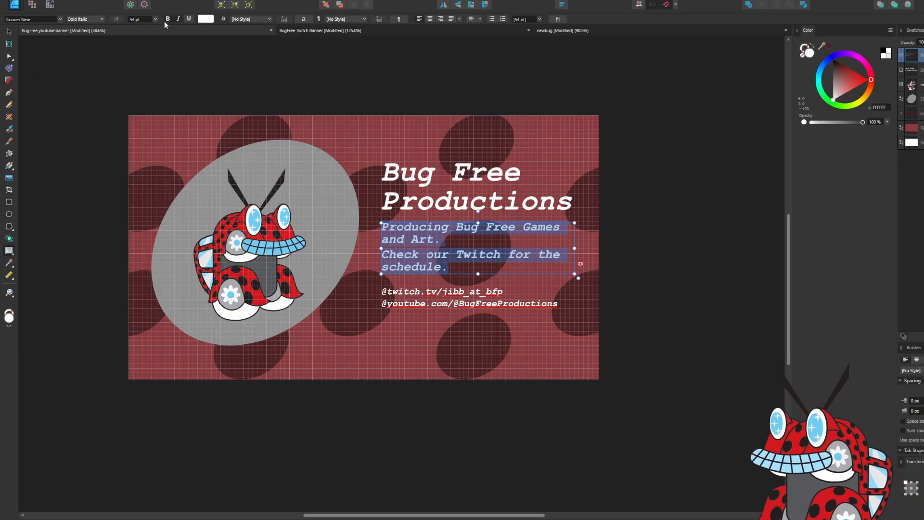
click(147, 21)
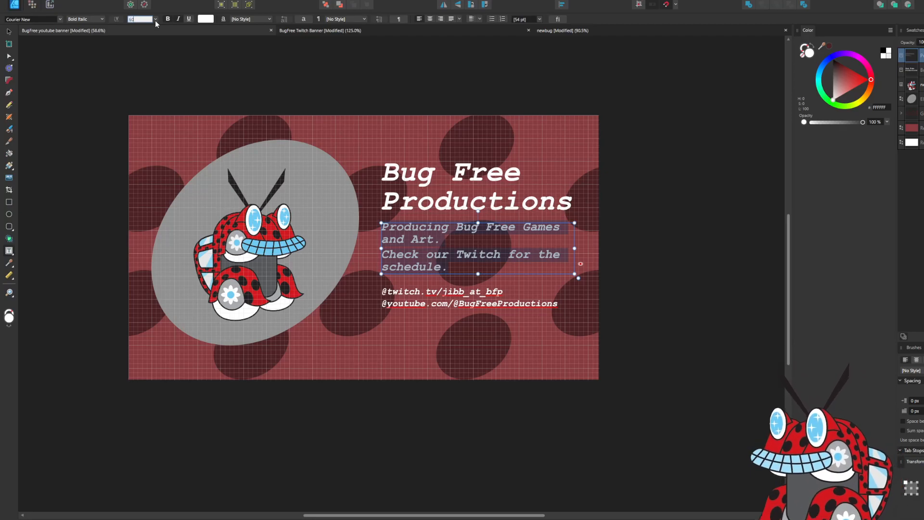
key(Return)
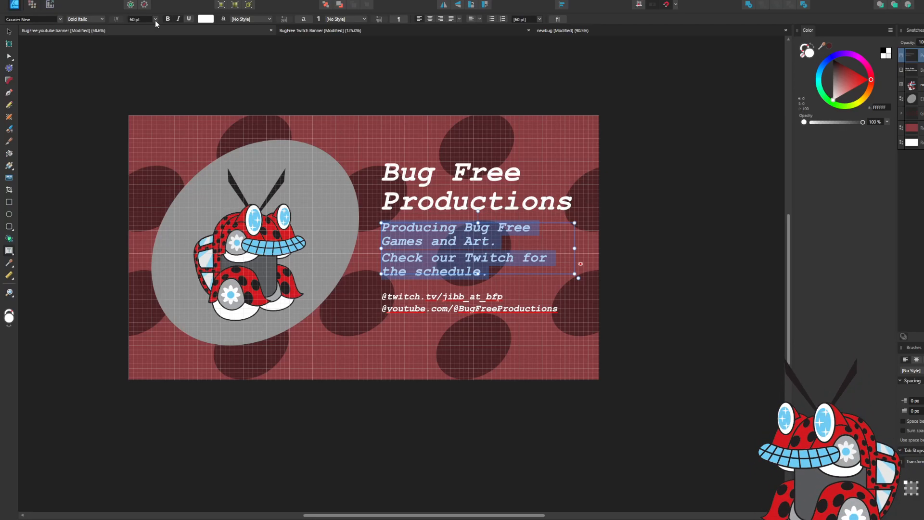
click(664, 280)
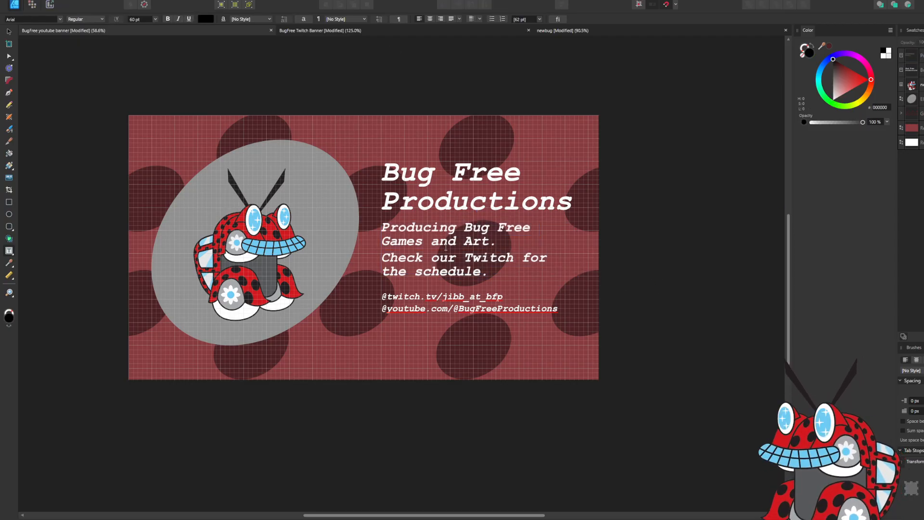
Move the text frame with the tagline and channel links slightly down to widen the gap below the title.
key(v)
click(464, 249)
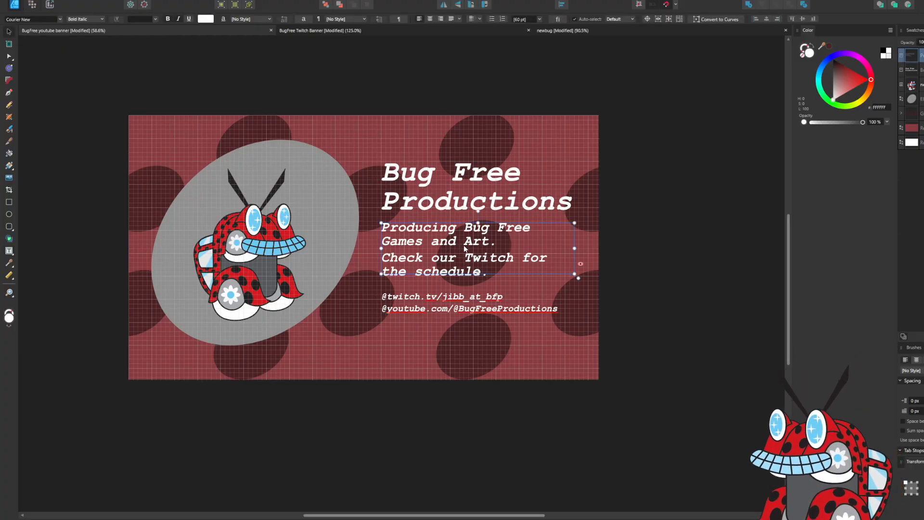
mouse_move(464, 248)
mouse_down()
mouse_move(474, 244)
mouse_move(455, 146)
mouse_move(461, 253)
mouse_up()
click(688, 224)
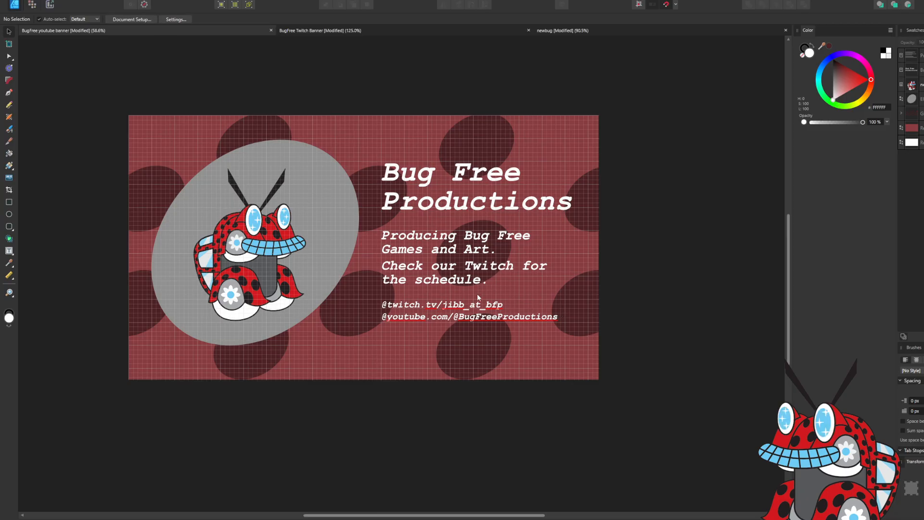
Copy the two channel links, delete them from the tagline's text frame, and fit the frame's height to the remaining sentences.
click(463, 284)
double_click(461, 290)
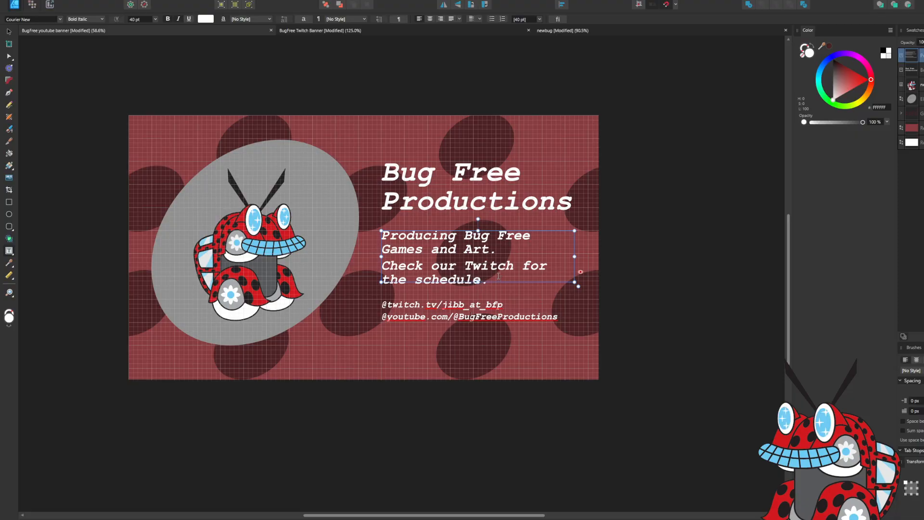
drag(477, 282, 489, 361)
click(432, 301)
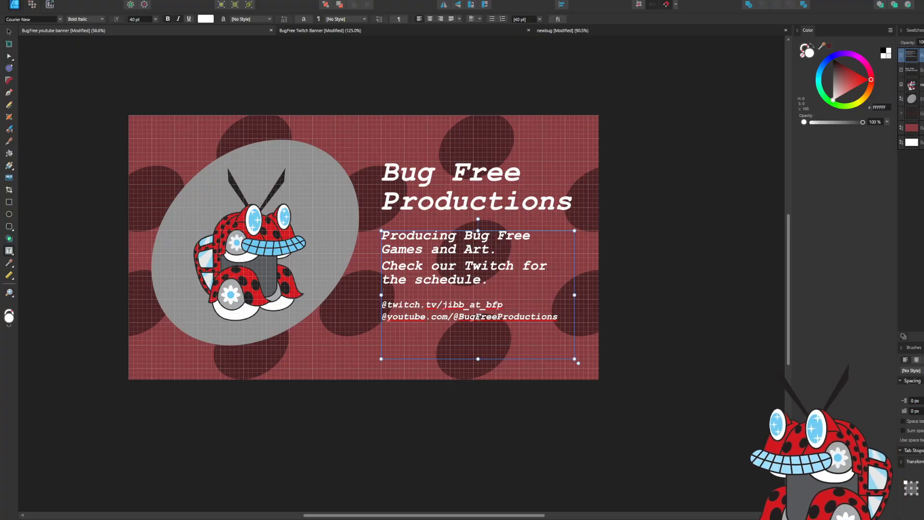
drag(559, 318, 364, 297)
key(ctrl+c)
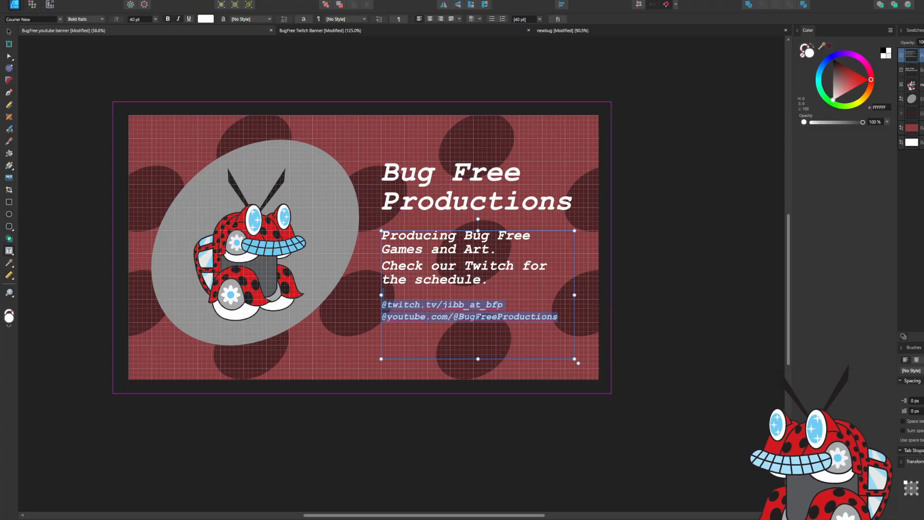
key(BackSpace)
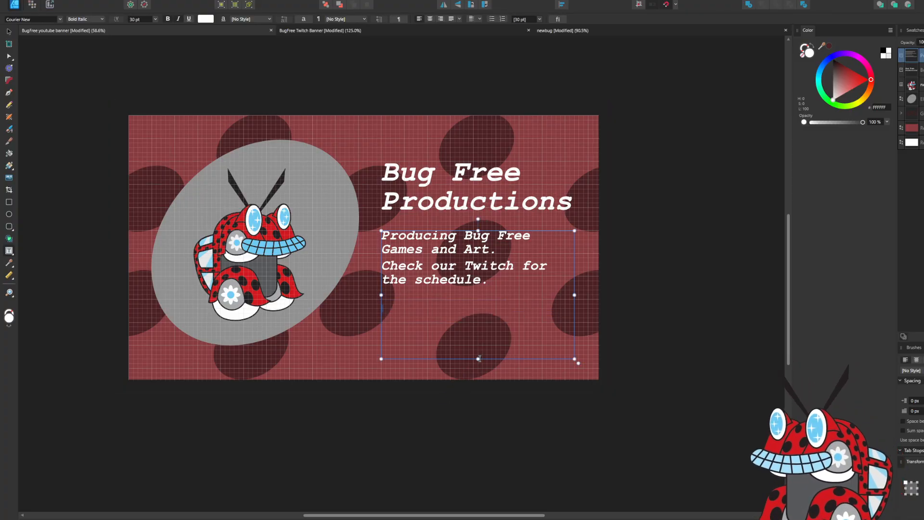
drag(477, 359, 478, 290)
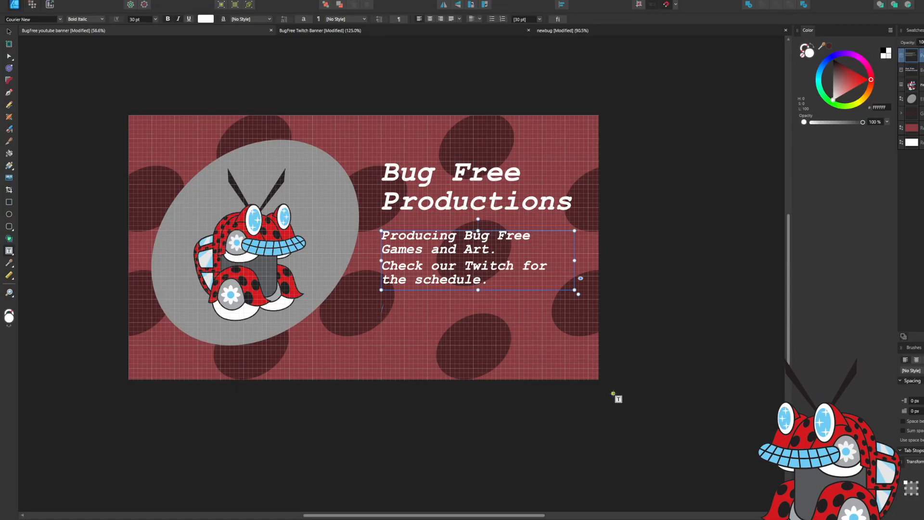
key(Escape)
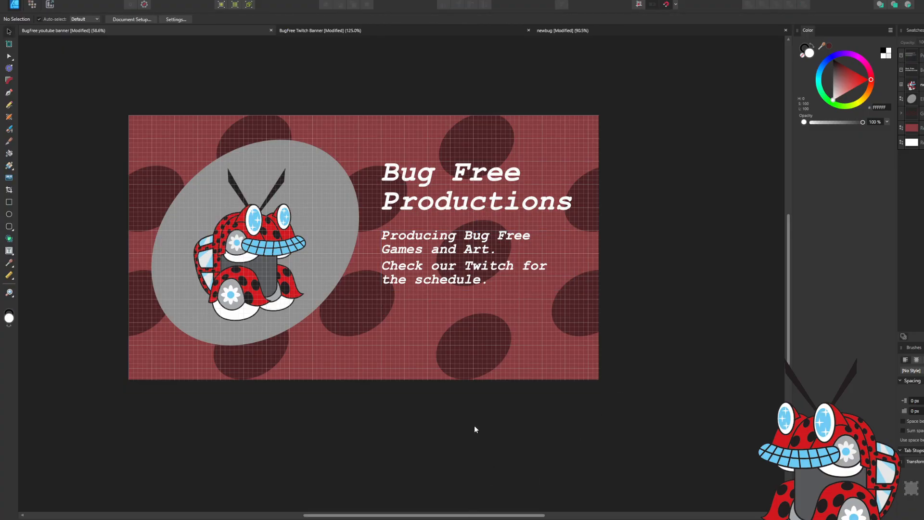
Paste the channel links as a separate text object below the tagline and shrink its frame closely around the two lines.
key(ctrl+v)
drag(326, 235, 422, 317)
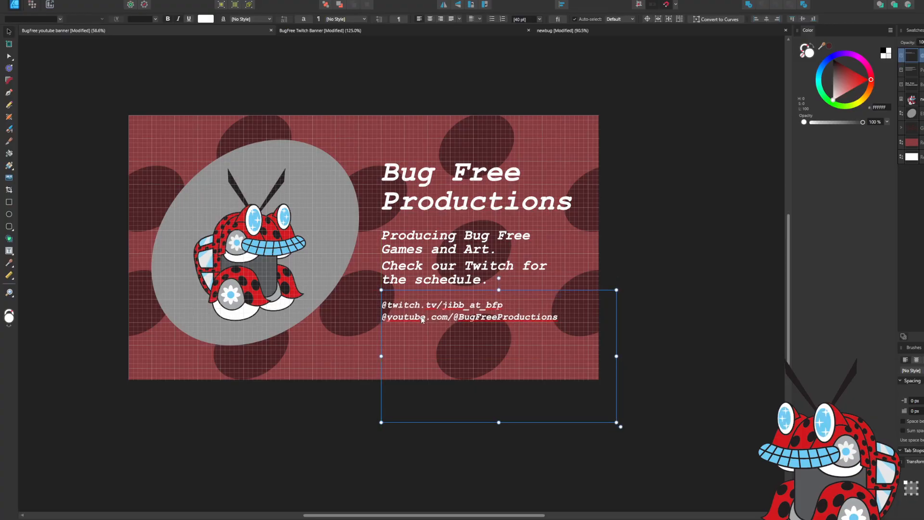
drag(498, 422, 488, 335)
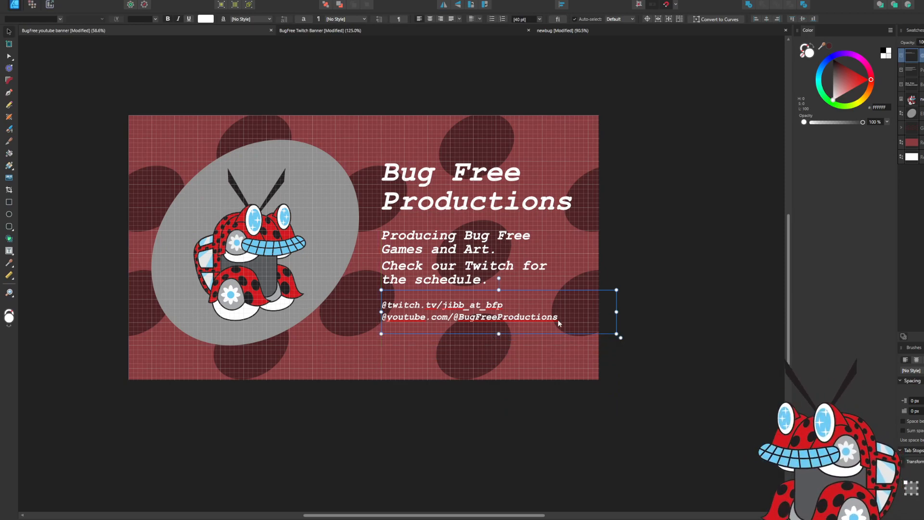
drag(616, 312, 565, 313)
drag(460, 316, 458, 312)
Remove the blank line above the channel links and align their frame with the tagline's left edge, leaving a gap below it.
double_click(418, 294)
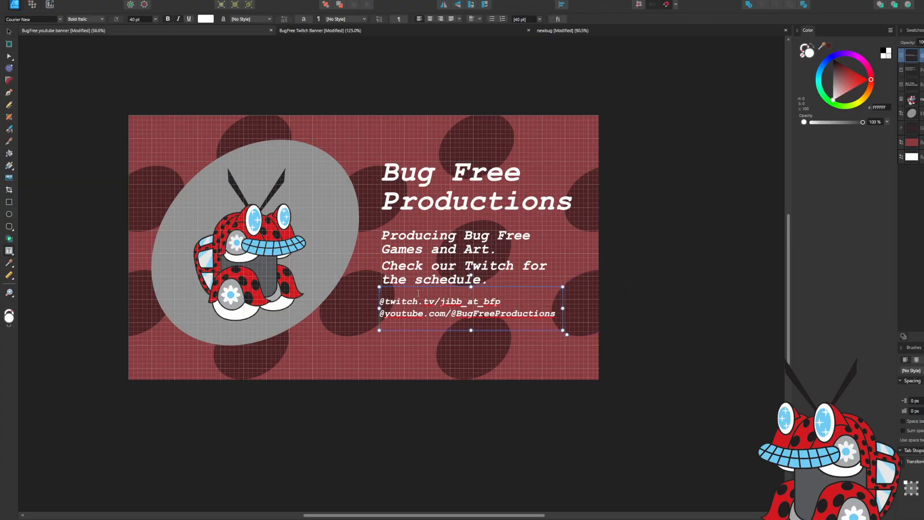
key(Delete)
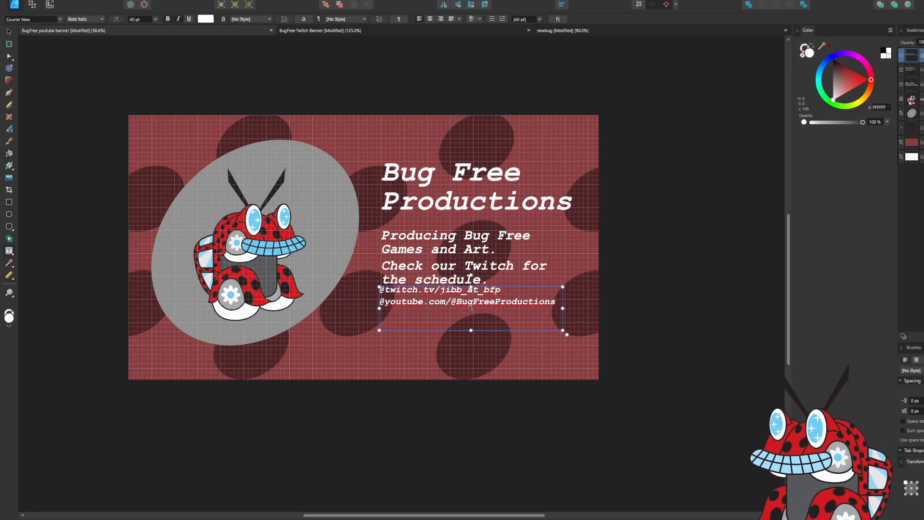
key(Escape)
key(v)
drag(451, 304, 453, 319)
click(671, 259)
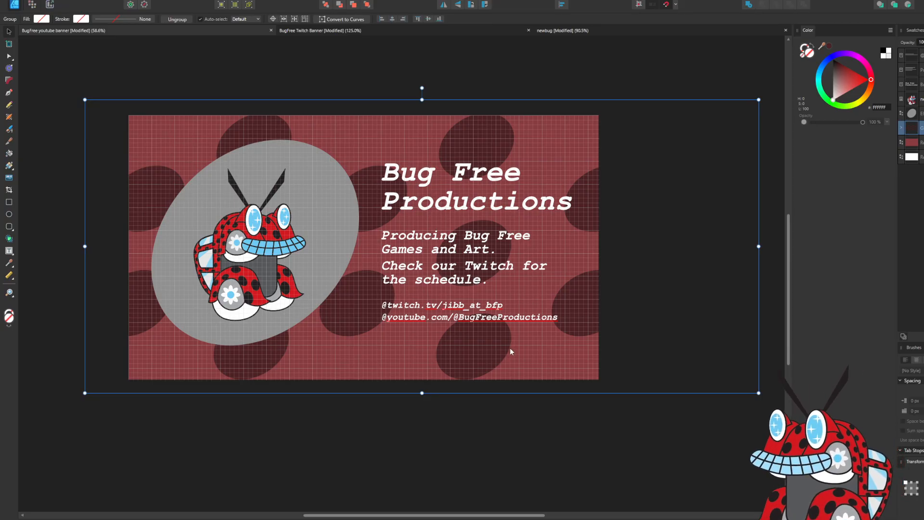
Switch to the BugFree Twitch Banner document and show its grid.
click(376, 30)
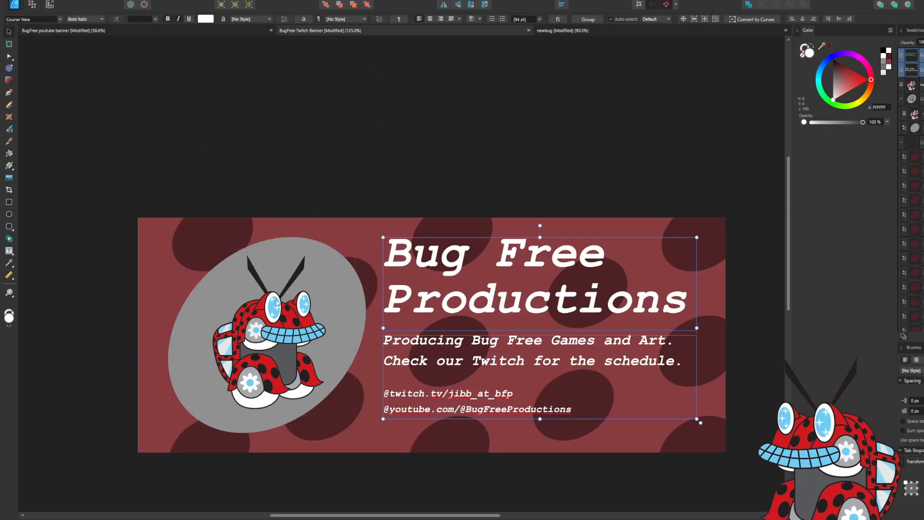
click(124, 0)
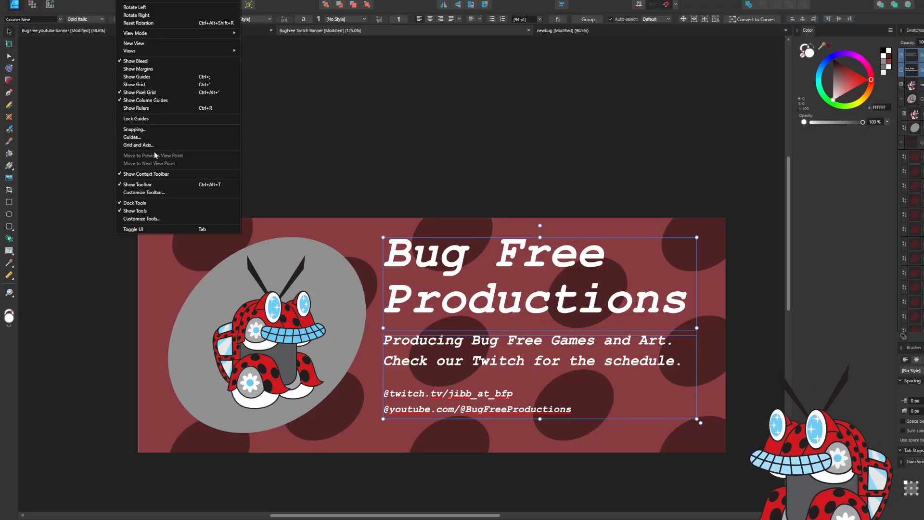
click(153, 85)
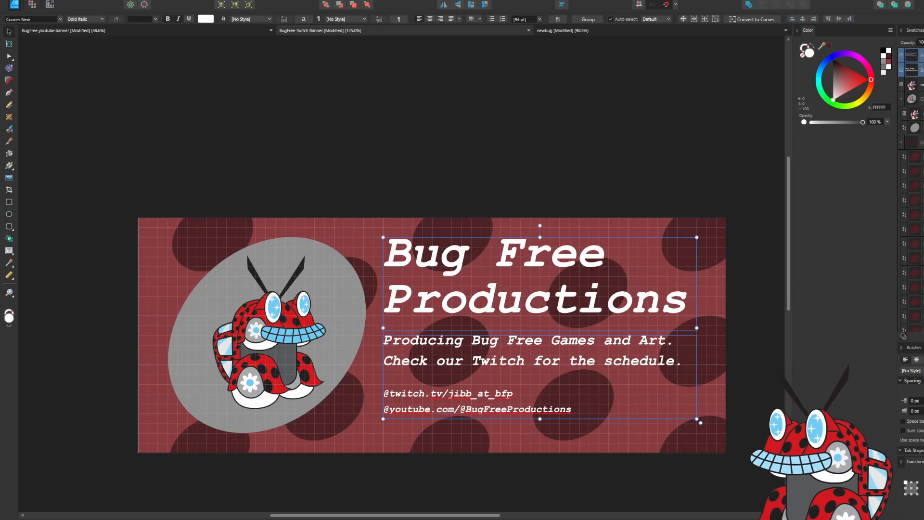
Move the dark background spot group to the right and scale it down to about 1320 × 575 px around the Twitch banner.
click(920, 142)
key(shift+Right)
drag(719, 367, 766, 367)
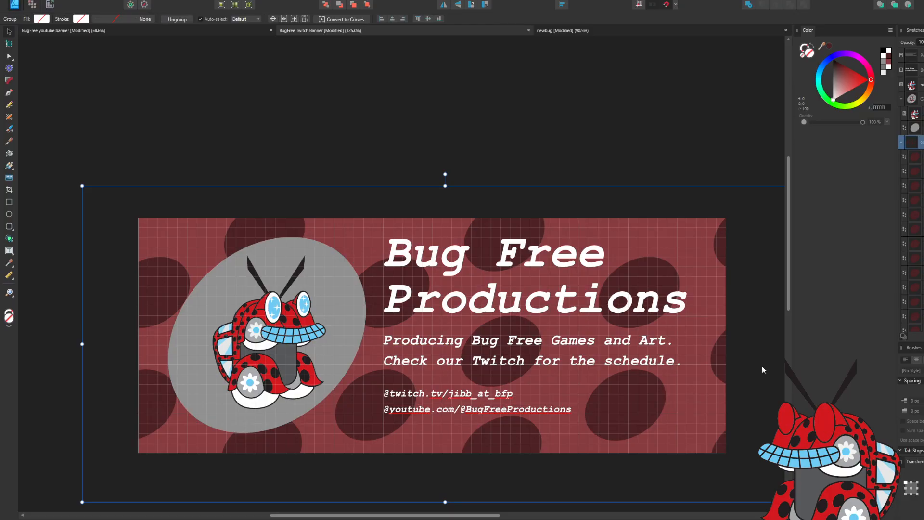
drag(445, 500, 444, 478)
drag(512, 439, 501, 440)
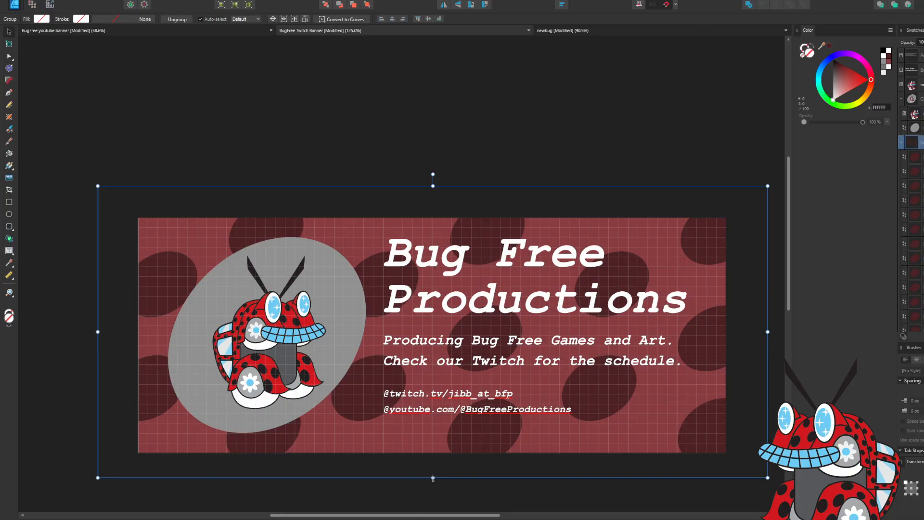
drag(433, 477, 432, 467)
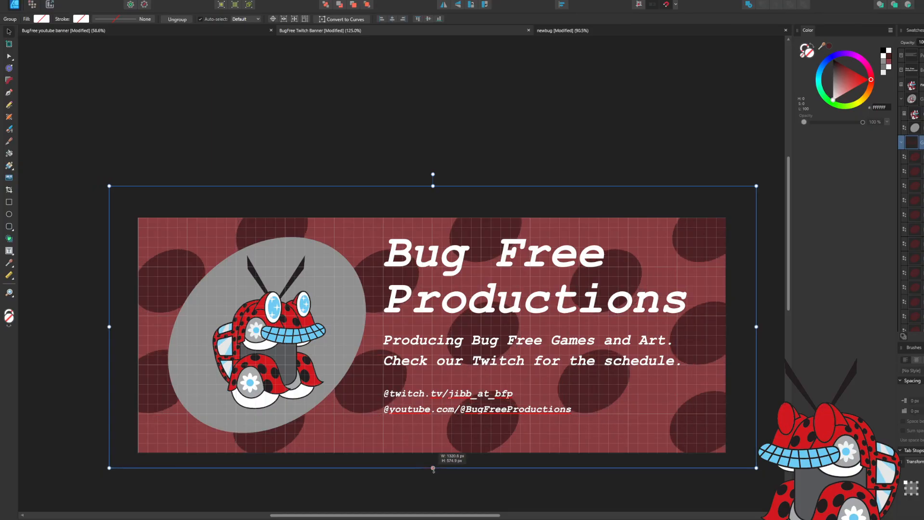
drag(473, 435, 471, 439)
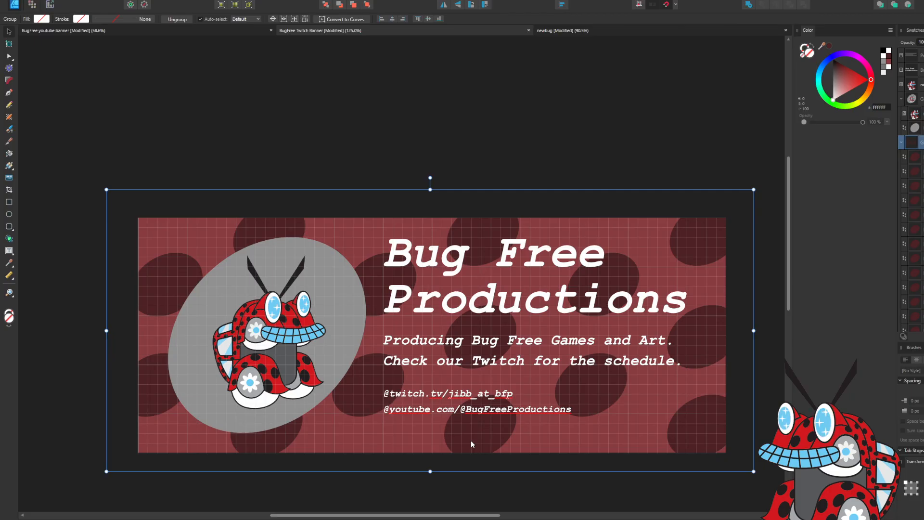
drag(471, 440, 469, 441)
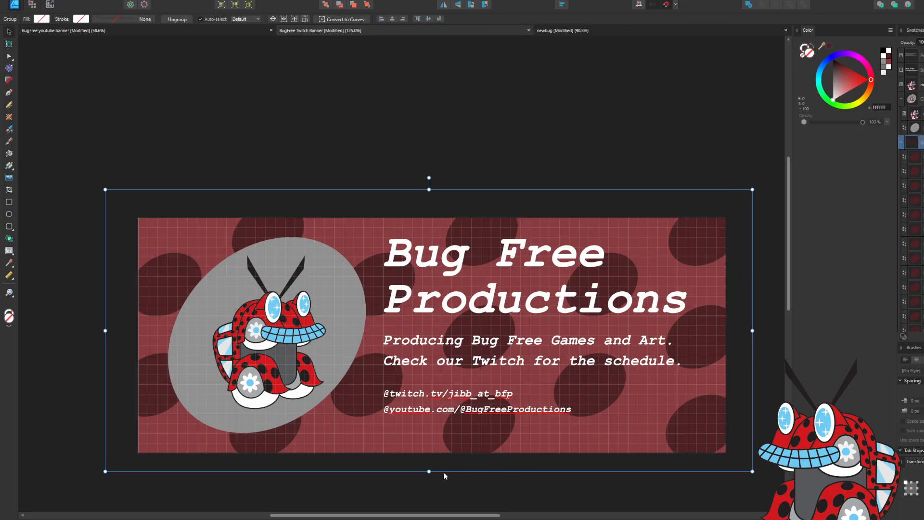
Fine-tune the spot group's size and position so its outer spots overlap the Twitch banner's edges.
drag(752, 472, 764, 504)
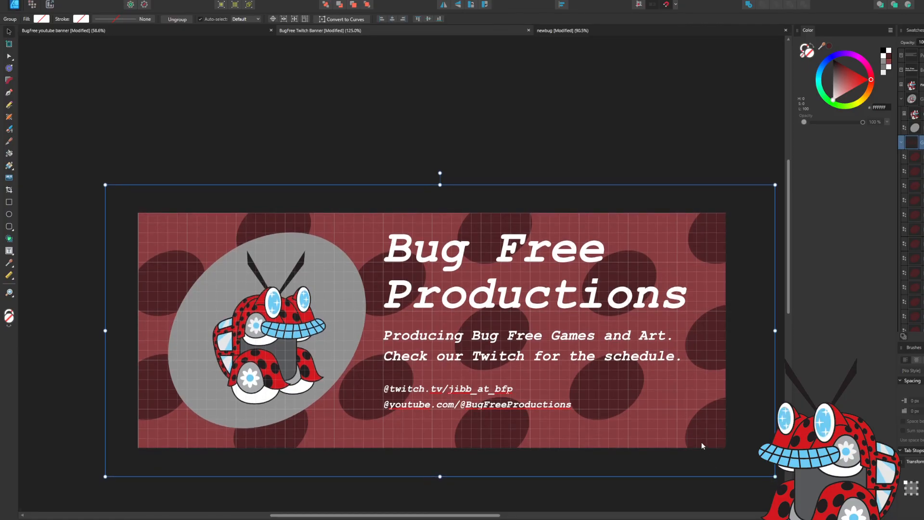
mouse_move(698, 445)
mouse_down()
mouse_move(692, 435)
mouse_move(706, 434)
mouse_move(700, 426)
mouse_move(700, 436)
mouse_up()
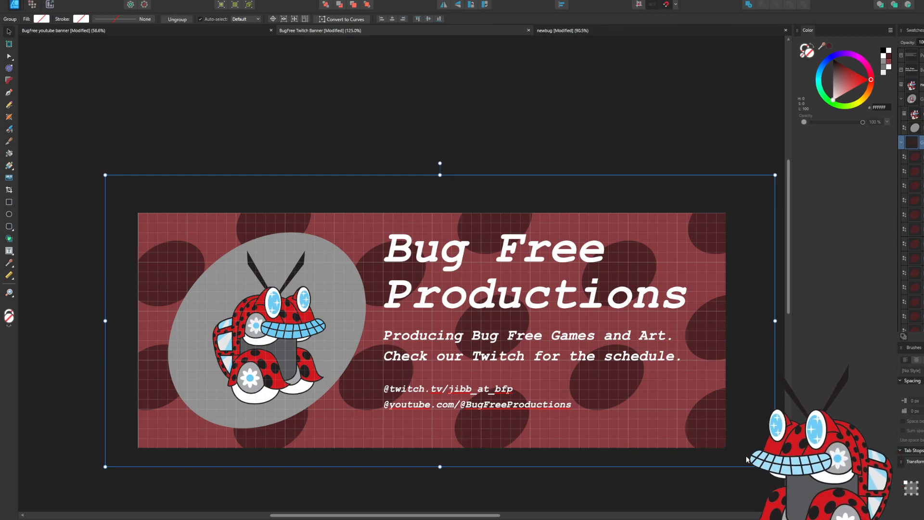
drag(776, 468, 741, 451)
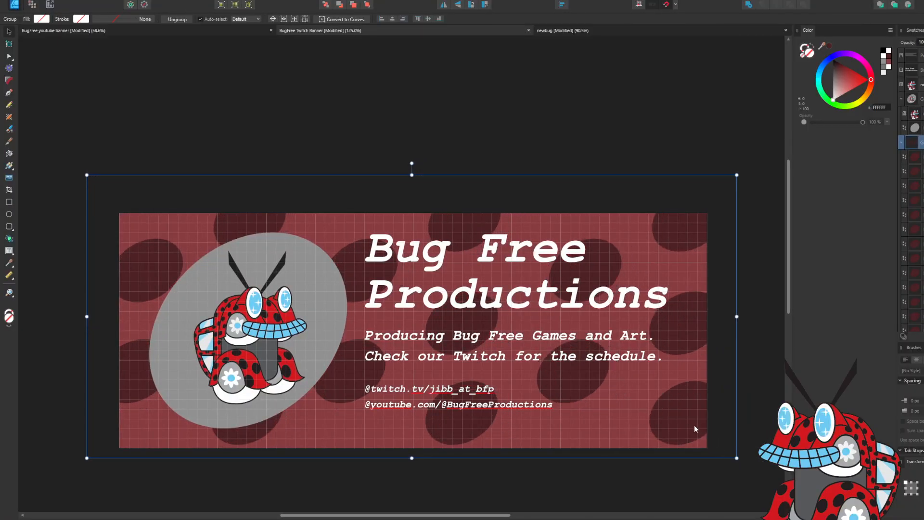
drag(695, 426, 695, 440)
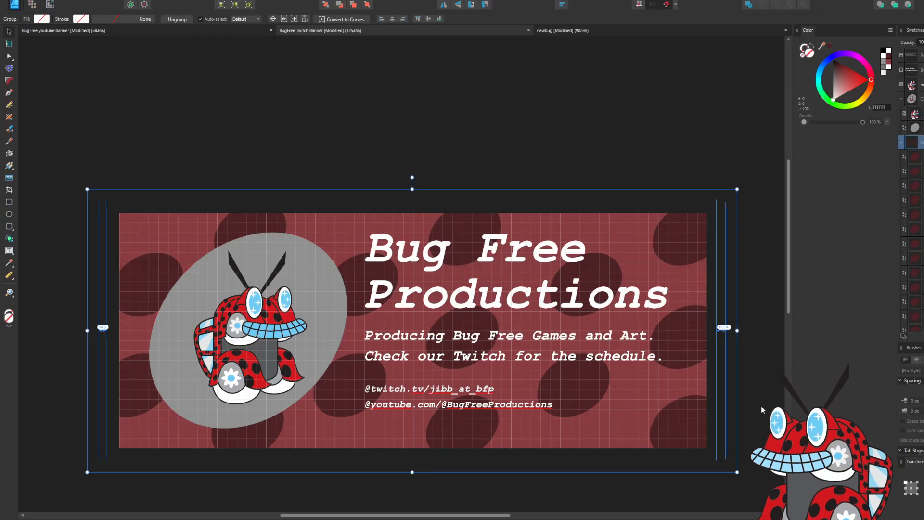
key(alt)
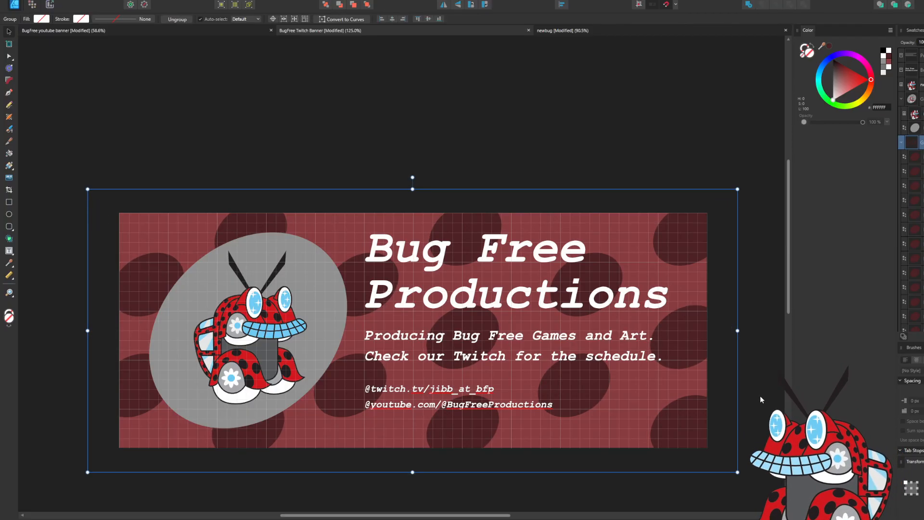
Deselect the background spots and switch to the BugFree youtube banner document.
double_click(688, 434)
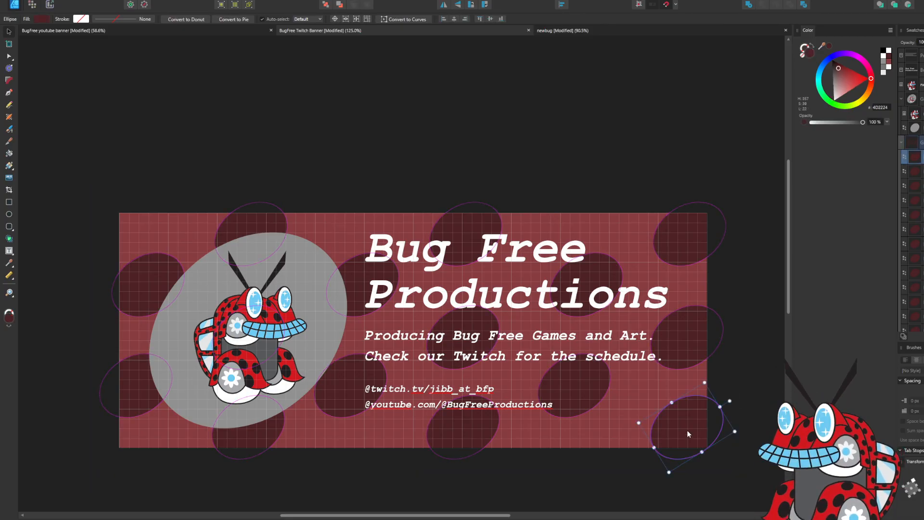
click(751, 378)
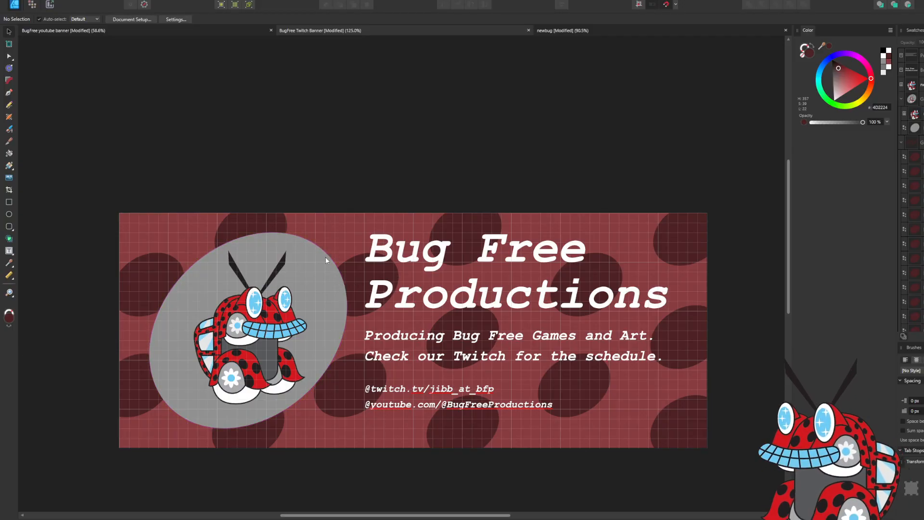
click(149, 34)
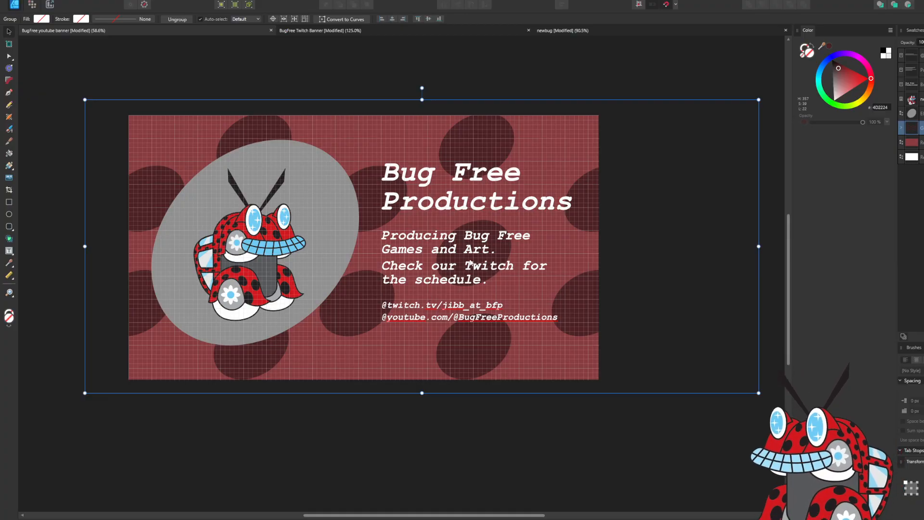
Try a blank line between the tagline's two sentences, with the channel links shifted down below the tagline.
double_click(505, 256)
click(502, 255)
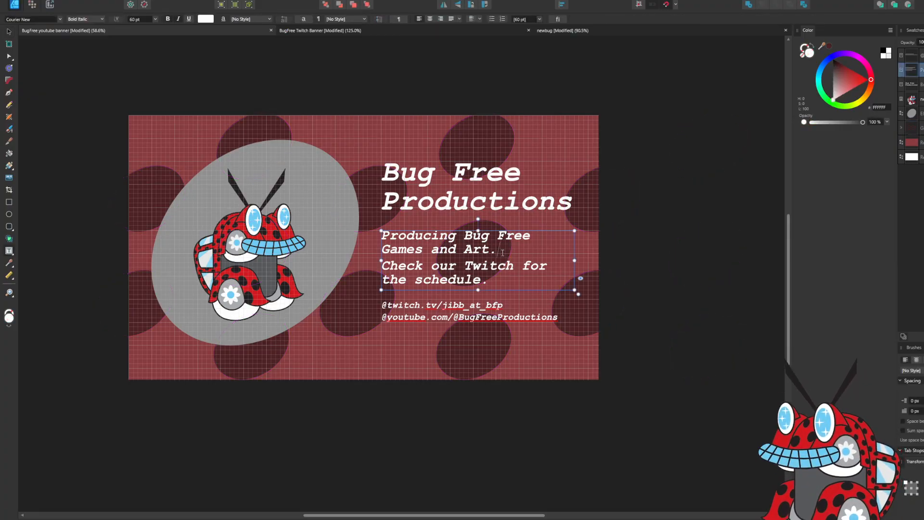
key(Return)
key(Escape)
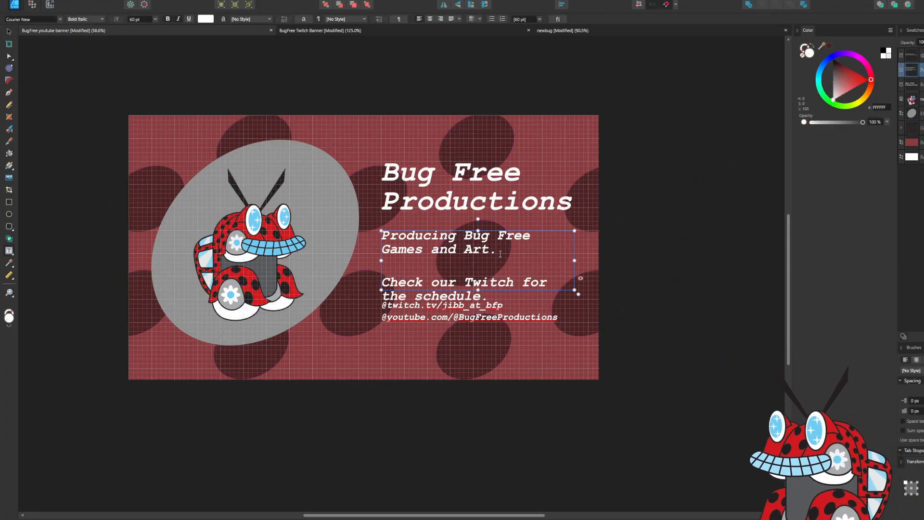
key(Escape)
click(491, 321)
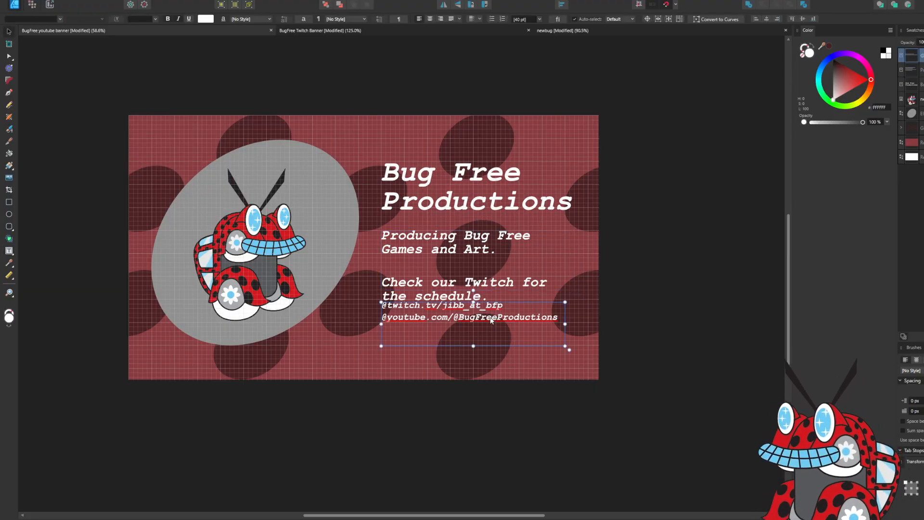
mouse_move(491, 320)
mouse_down()
mouse_move(490, 359)
mouse_move(485, 333)
mouse_move(473, 348)
mouse_move(475, 328)
mouse_up()
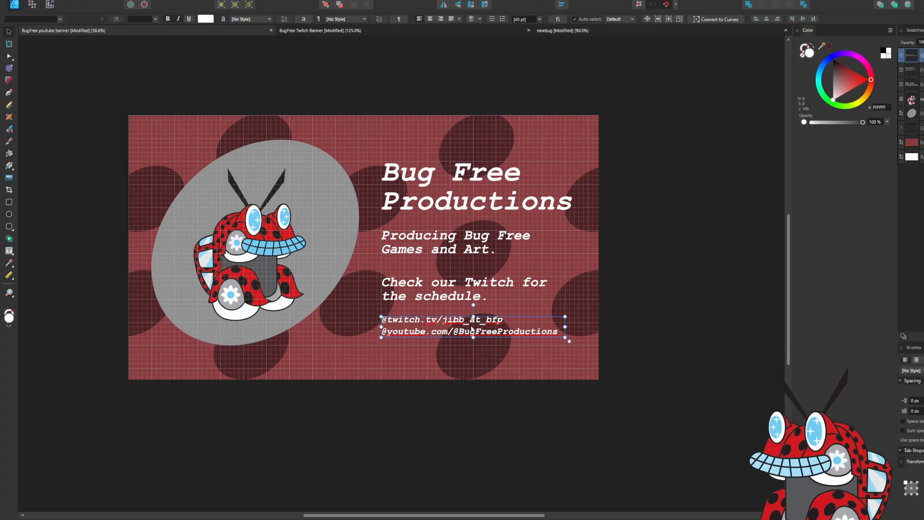
Undo the channel links' move and the blank line added in the tagline.
key(ctrl+z)
key(ctrl+z)
key(ctrl+z)
key(ctrl+z)
key(ctrl+z)
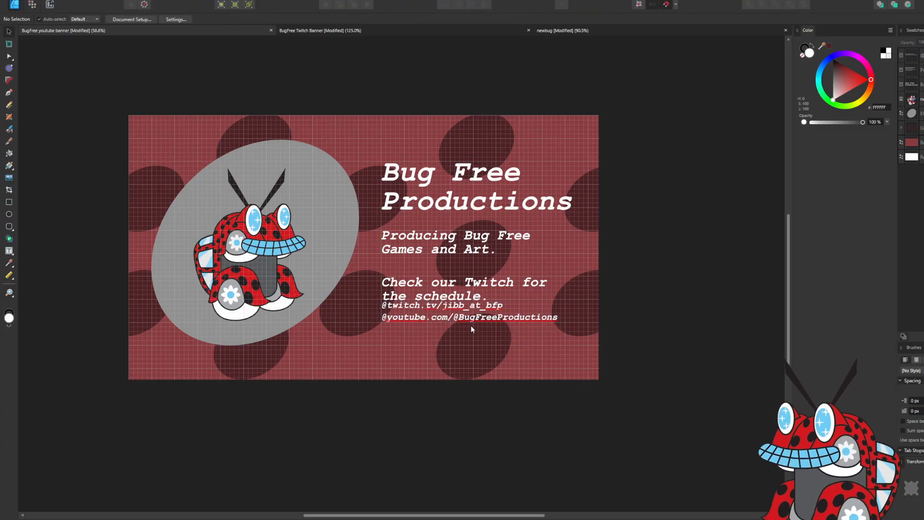
click(687, 258)
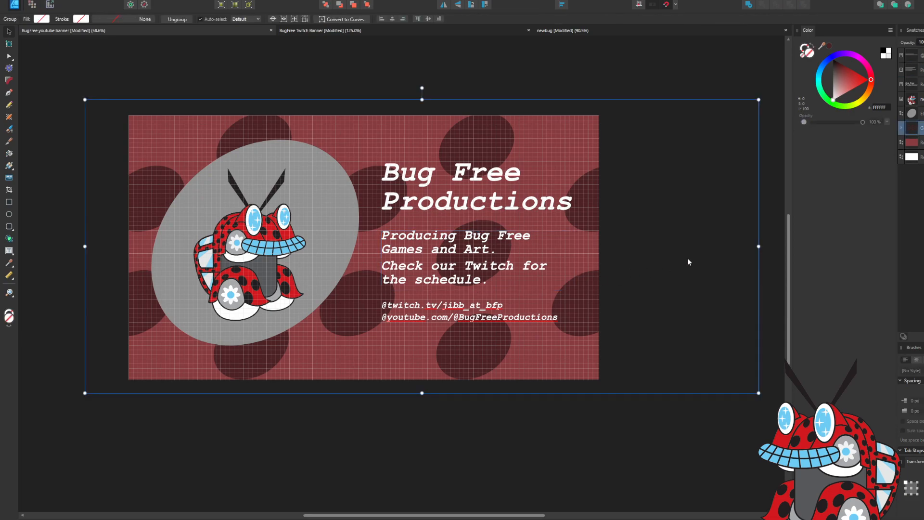
Try increasing the paragraph leading of the whole tagline to 67.5 pt.
click(503, 254)
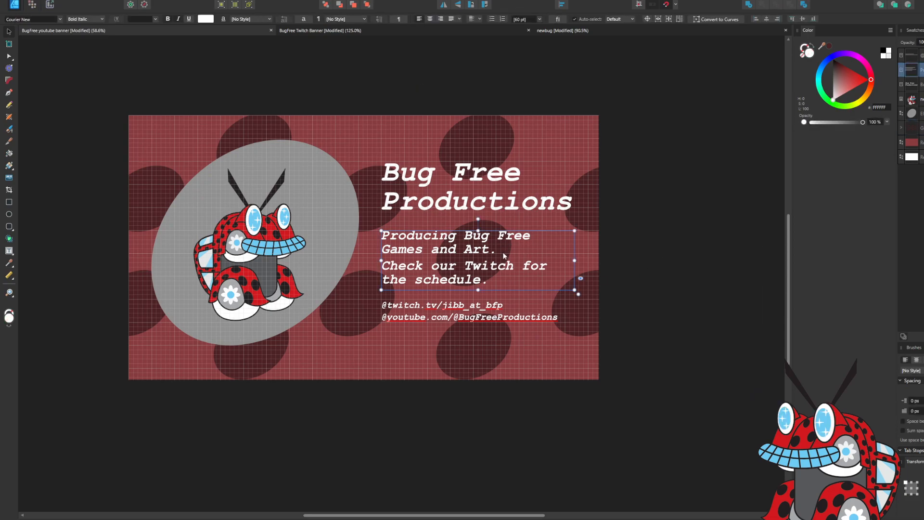
double_click(498, 252)
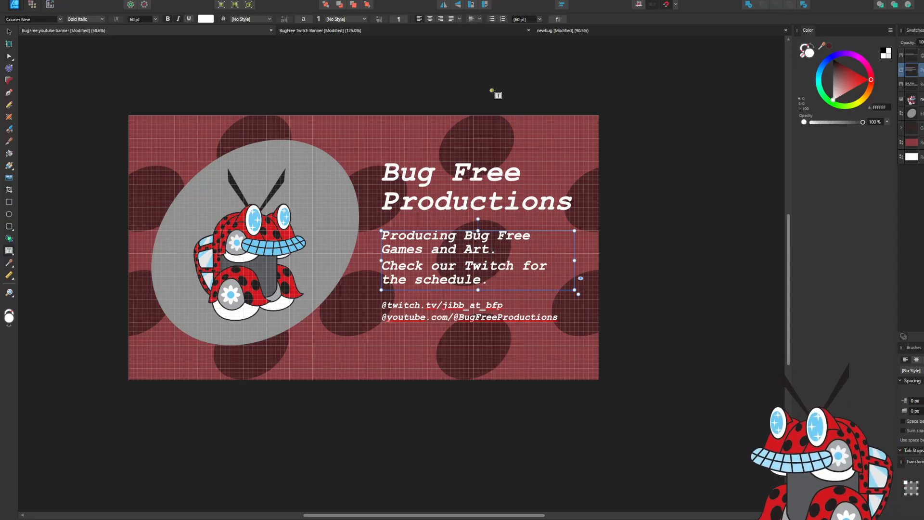
key(ctrl+a)
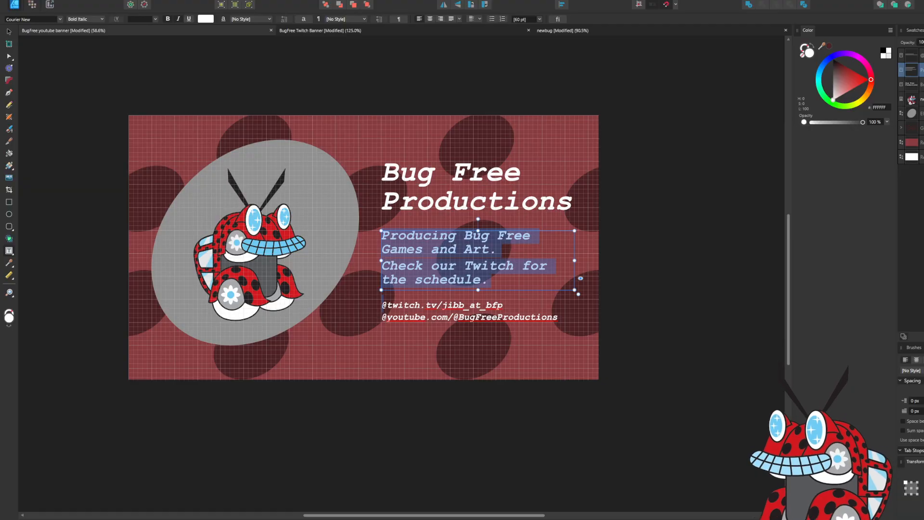
click(41, 0)
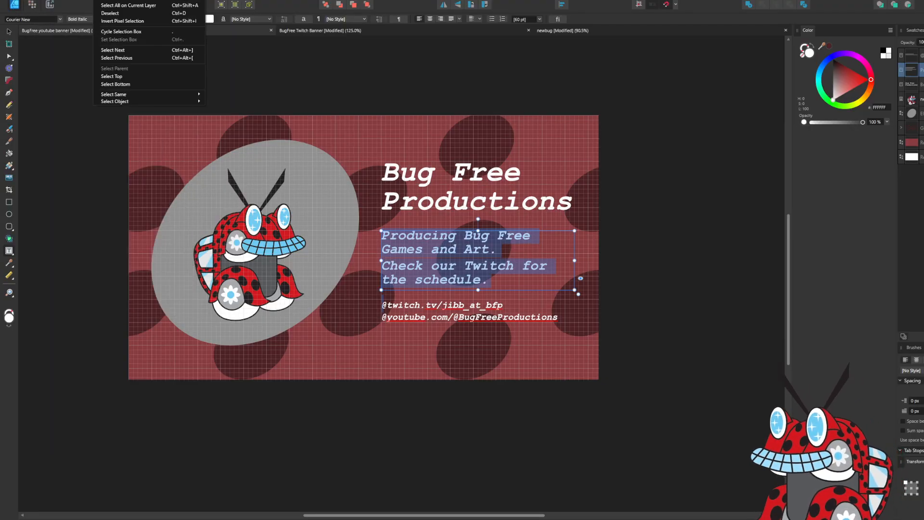
mouse_move(123, 0)
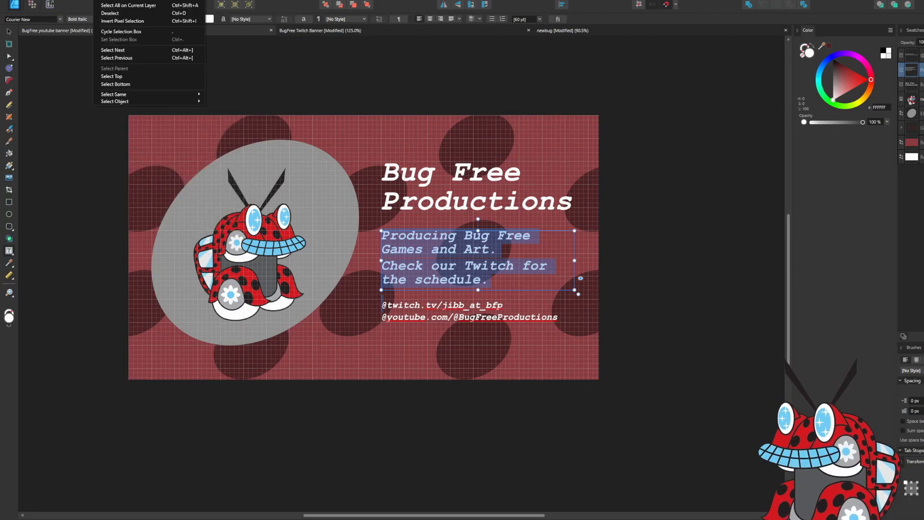
mouse_move(80, 0)
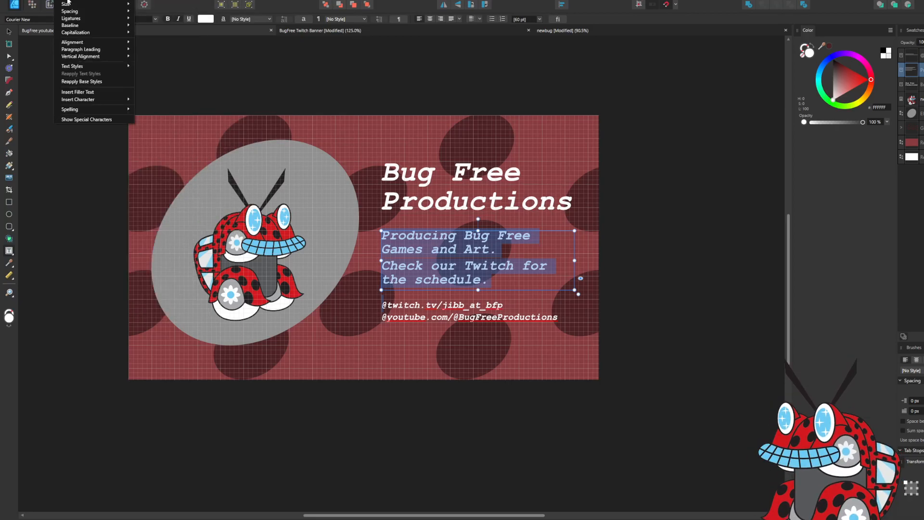
mouse_move(85, 25)
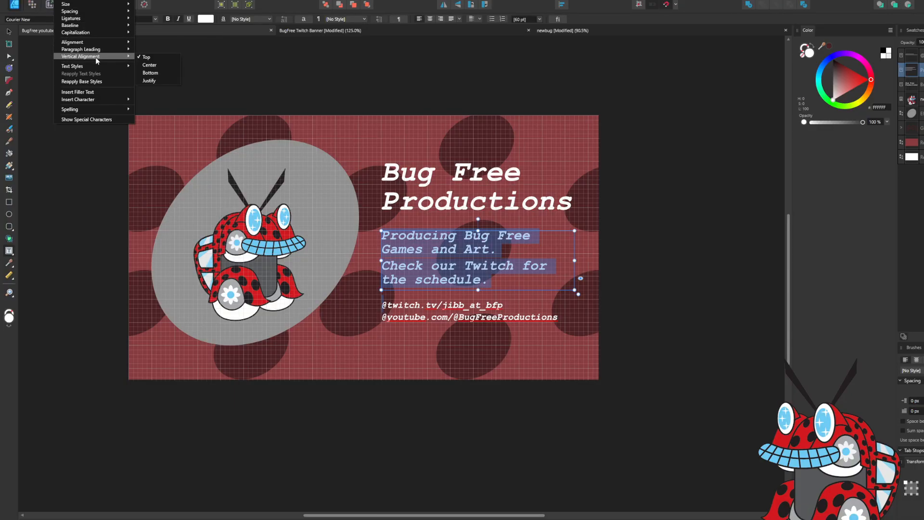
mouse_move(104, 50)
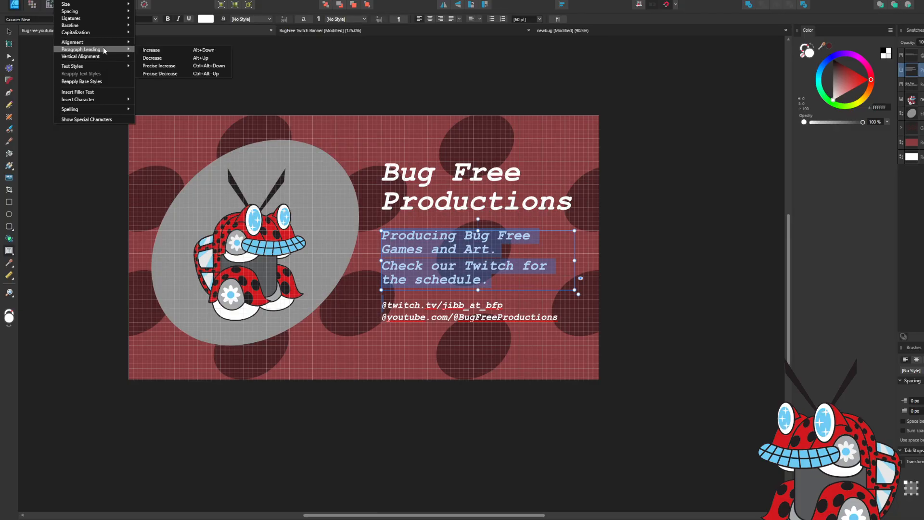
click(166, 51)
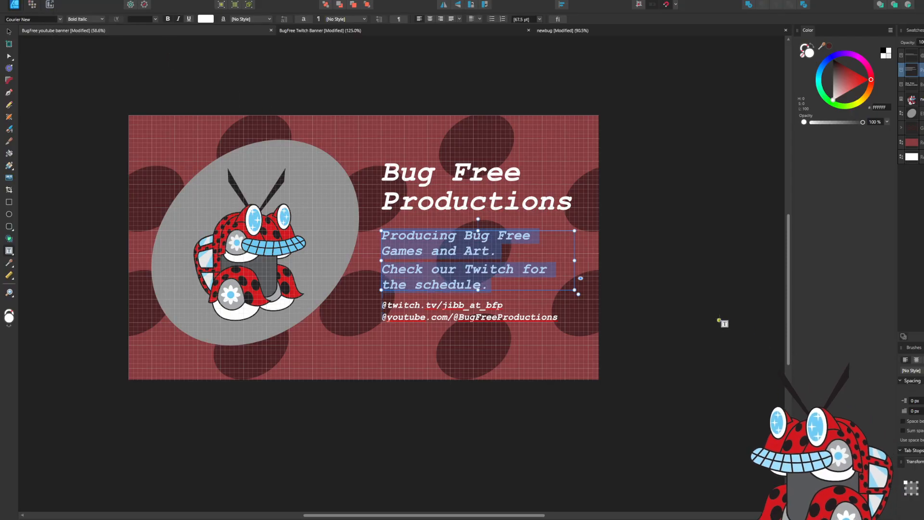
key(alt+Down)
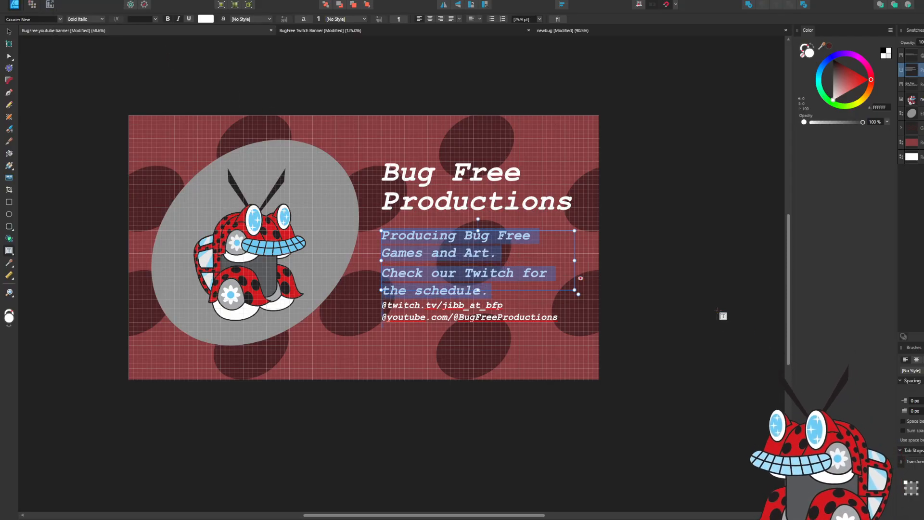
key(alt+Up)
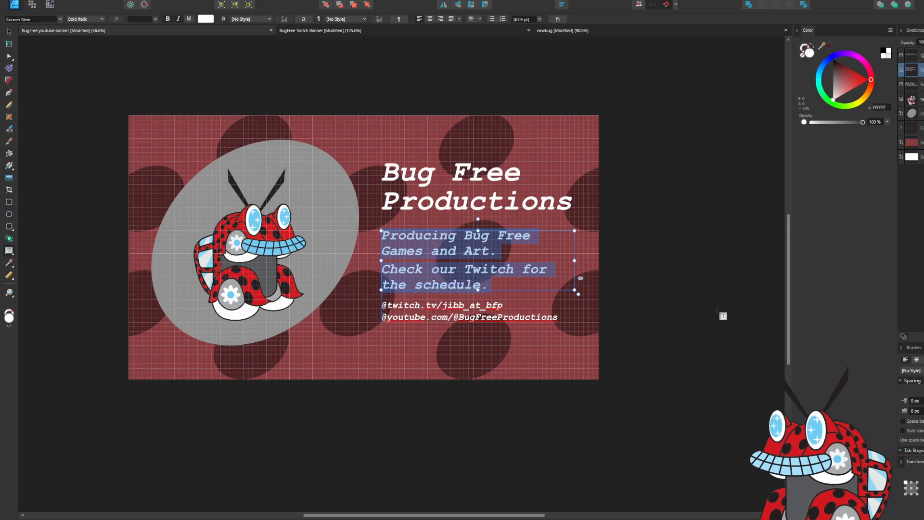
key(Escape)
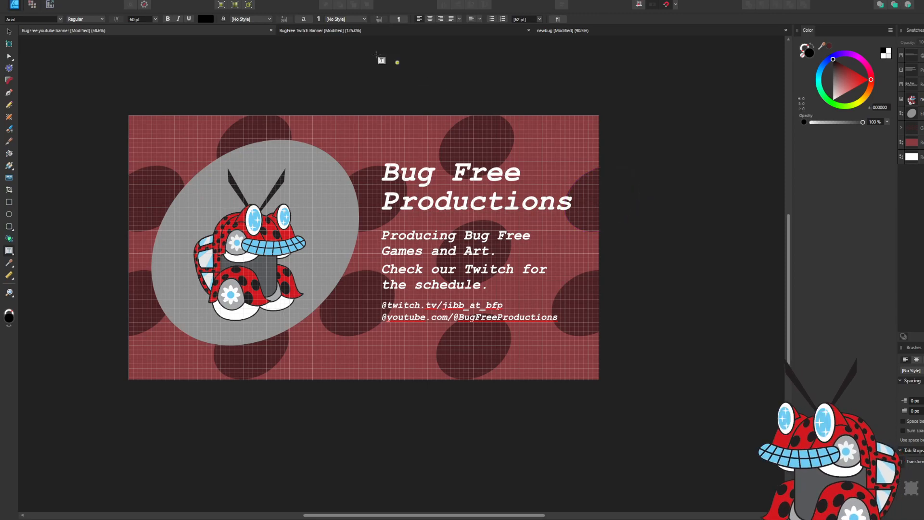
Hide the grid on the YouTube banner.
click(123, 0)
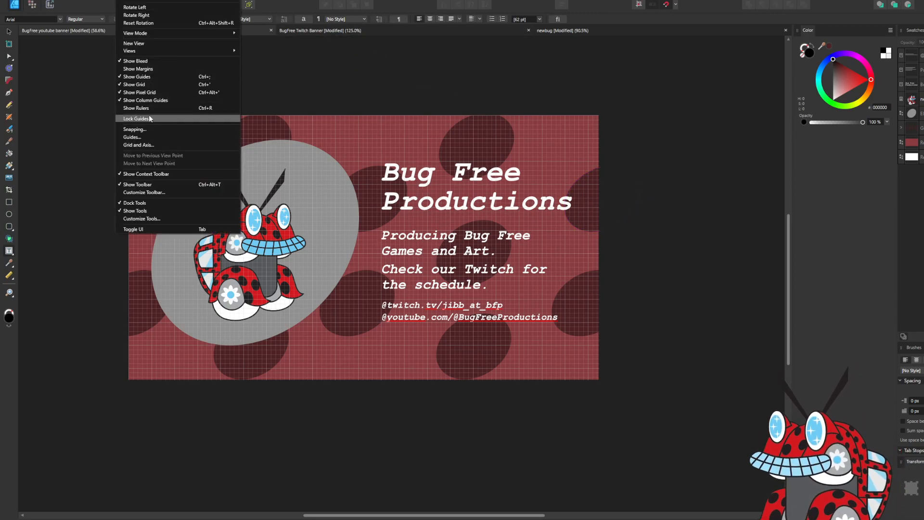
click(145, 84)
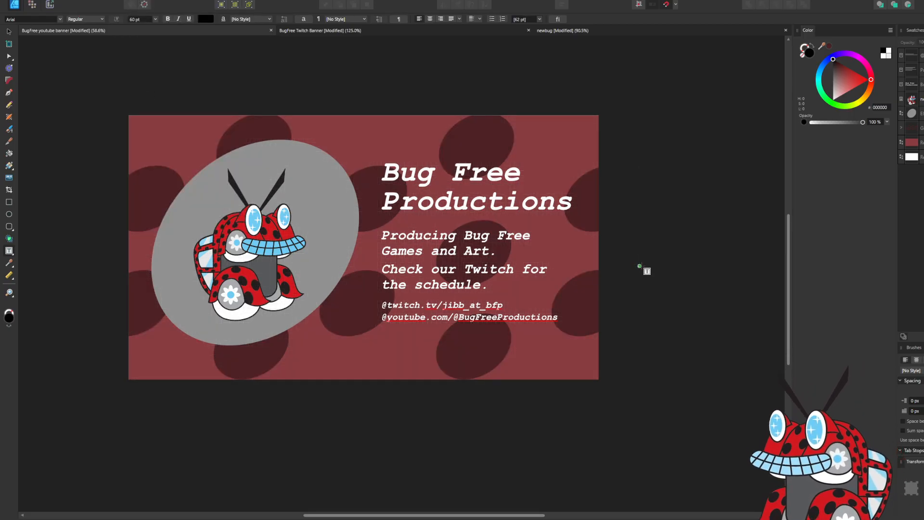
Undo the tagline's leading changes to restore its original line spacing.
key(ctrl+z)
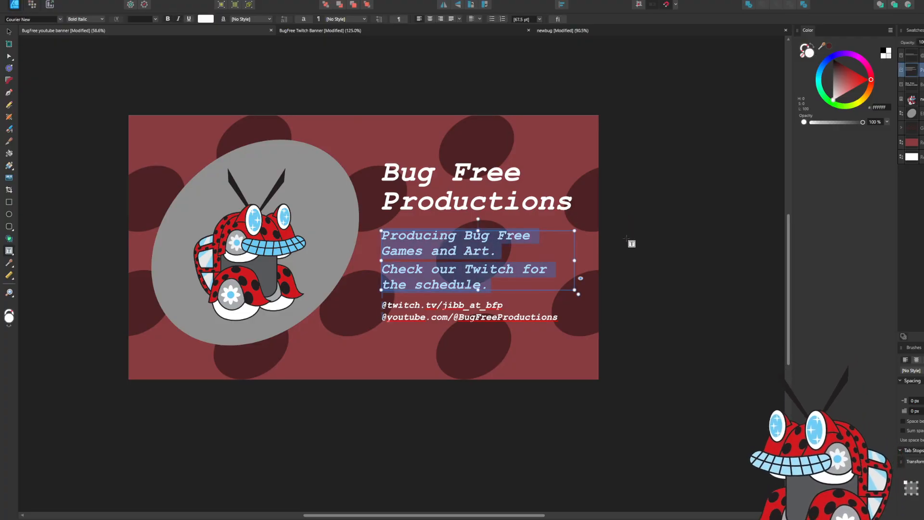
key(ctrl+z)
key(ctrl+z)
key(ctrl+z)
key(ctrl+z)
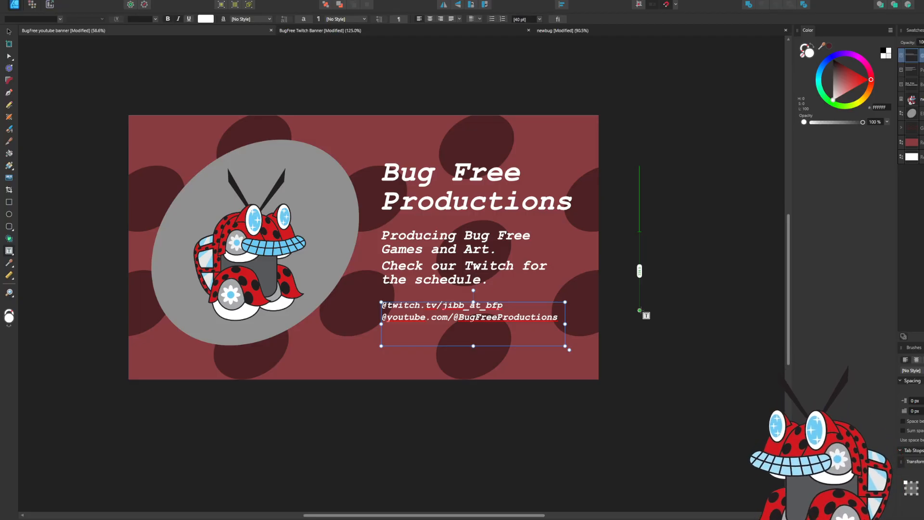
key(Escape)
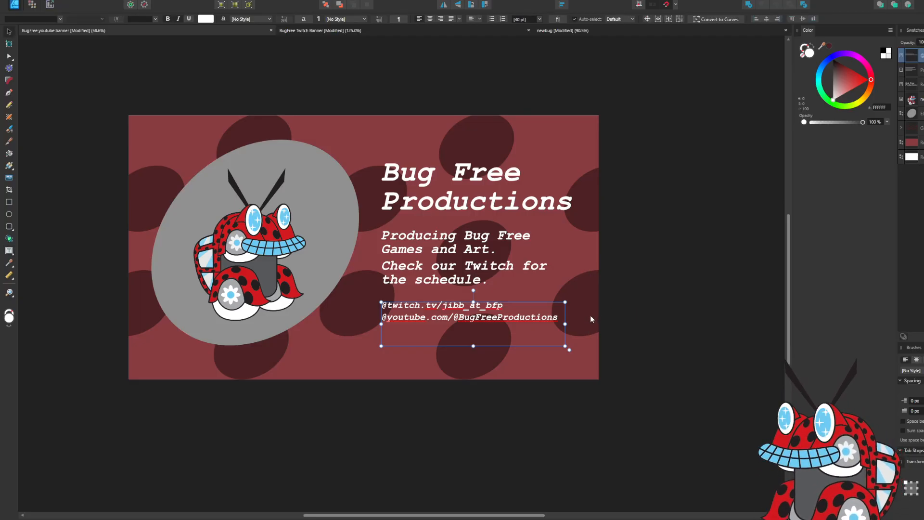
Enlarge the dark spot group behind the YouTube banner and reposition it so spots run off all four edges.
click(591, 319)
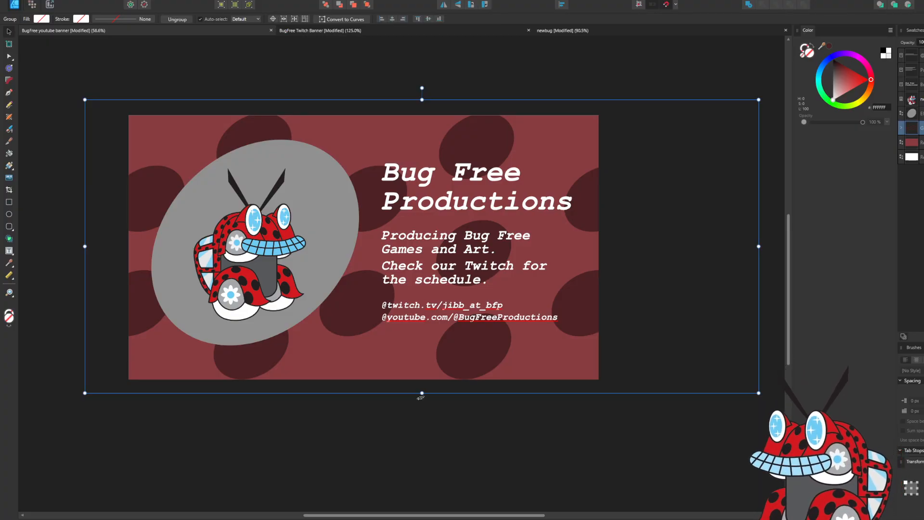
drag(420, 397, 426, 426)
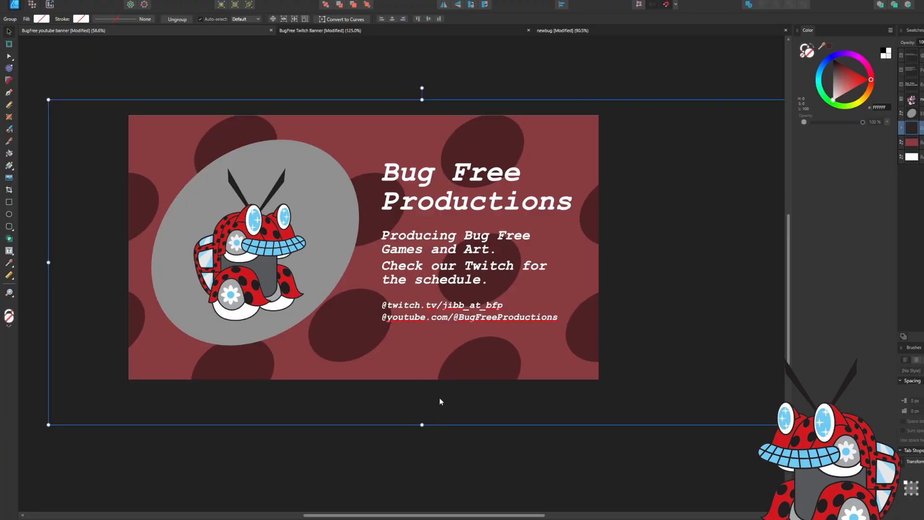
drag(485, 369, 487, 357)
drag(487, 359, 530, 356)
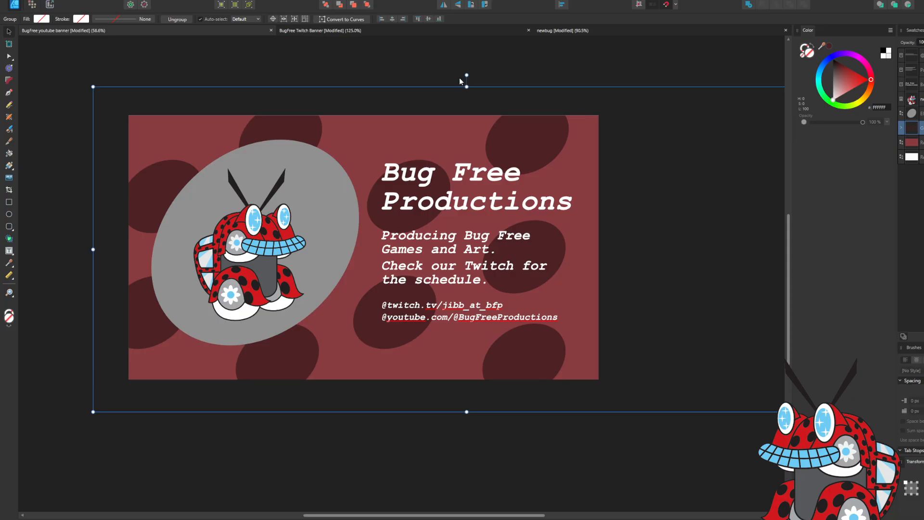
mouse_move(466, 89)
mouse_down()
mouse_move(469, 38)
mouse_move(472, 100)
mouse_up()
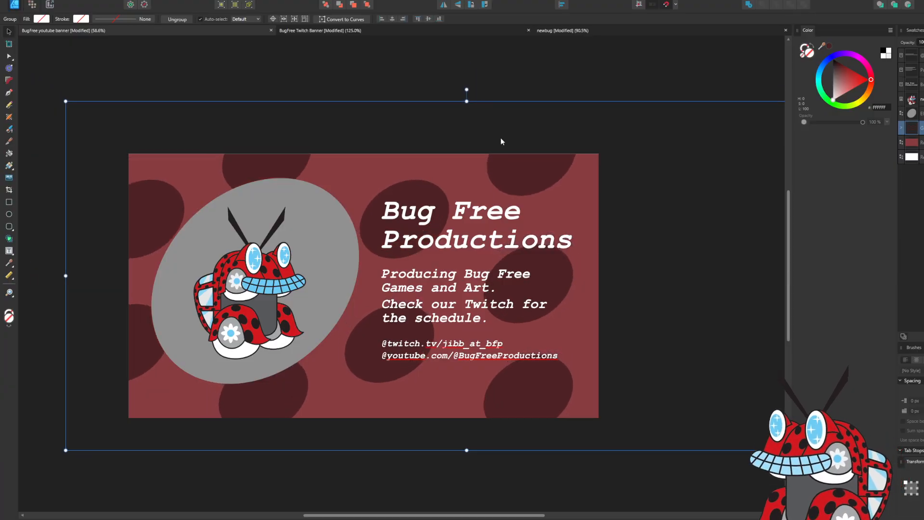
drag(549, 396, 306, 397)
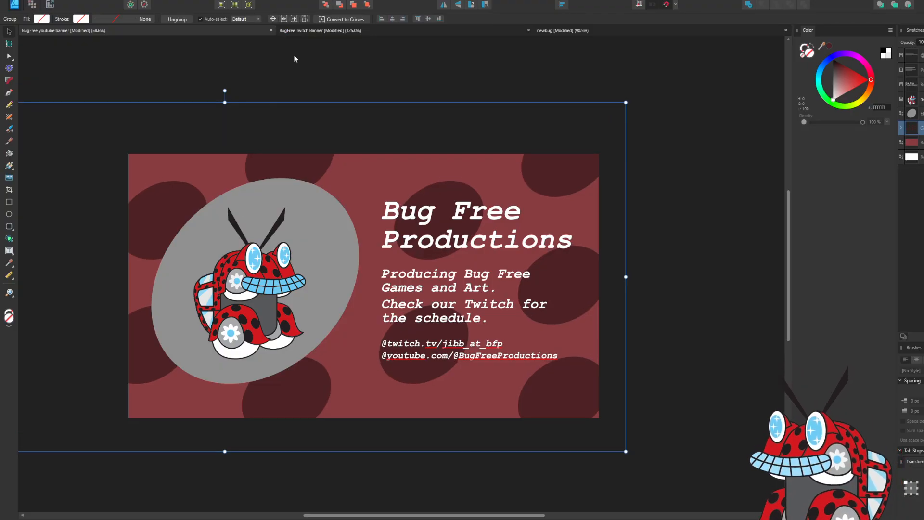
Switch to the BugFree Twitch Banner document, then enlarge its dark spot group and shift it rightwards behind the text.
click(324, 30)
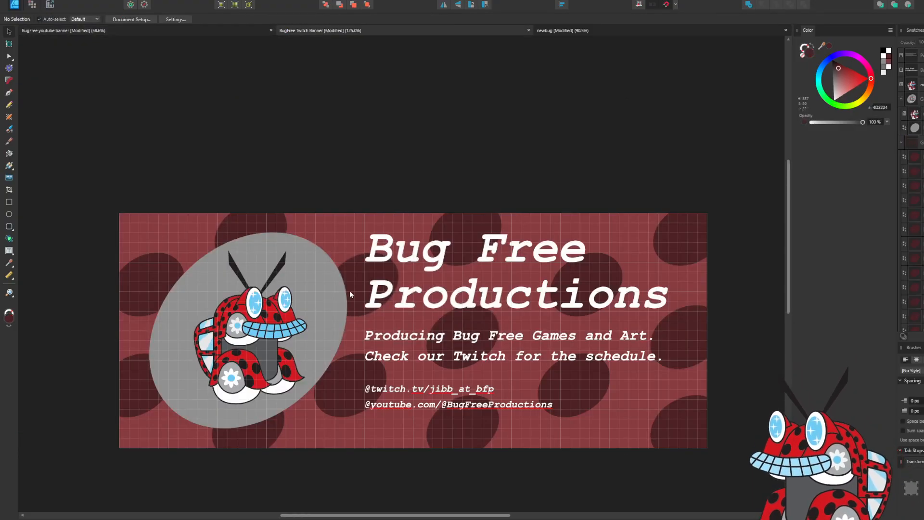
click(466, 434)
drag(412, 190, 413, 164)
drag(479, 425, 504, 429)
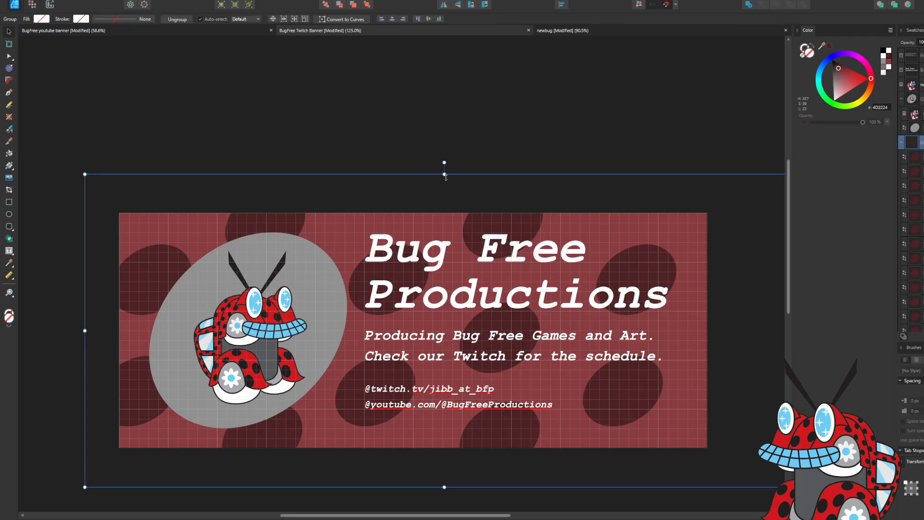
drag(444, 174, 444, 155)
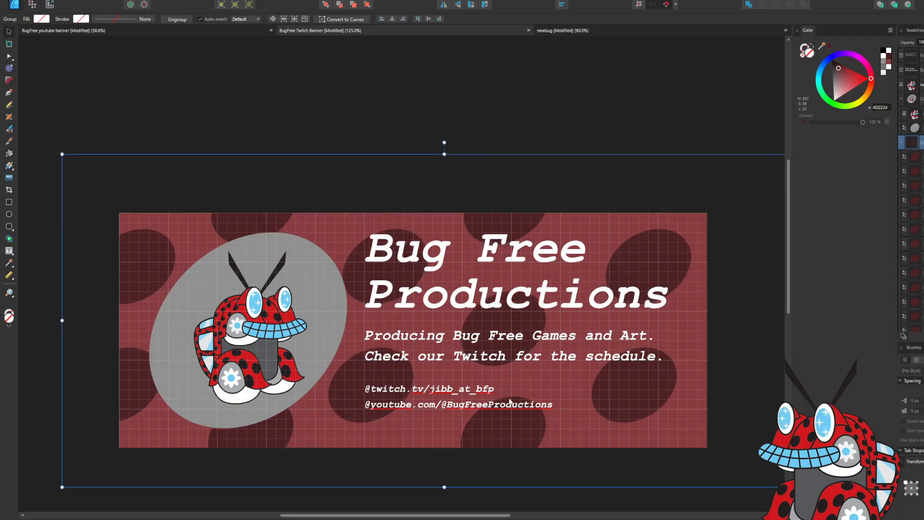
drag(510, 424, 531, 435)
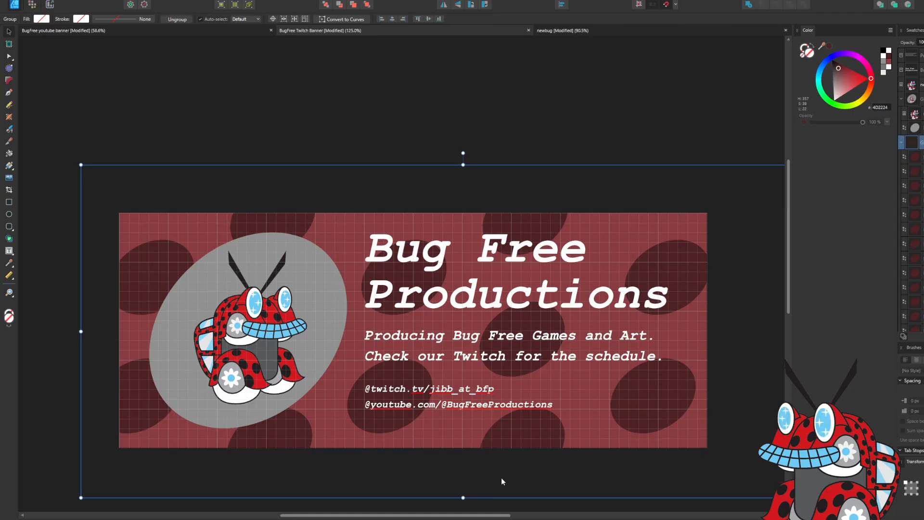
Shrink the dark spot group slightly on the Twitch banner and shift it a little leftwards behind the artwork.
drag(462, 498, 463, 483)
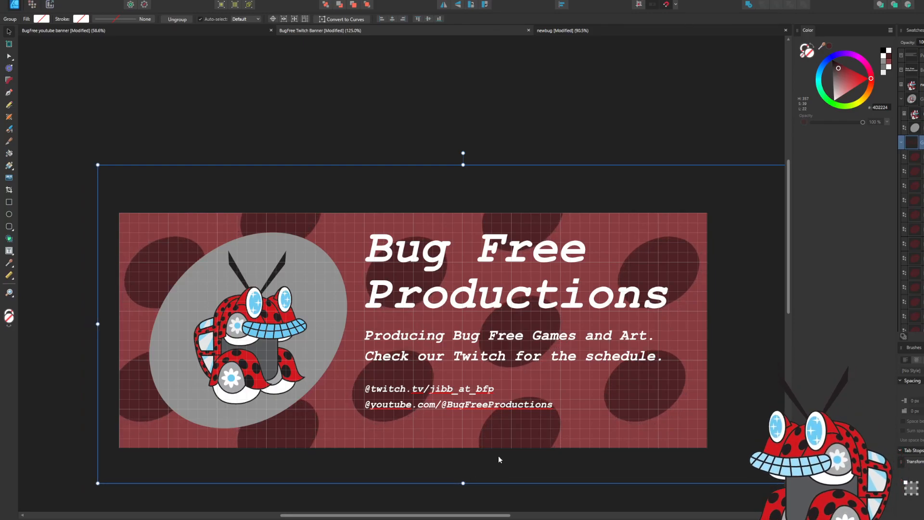
drag(523, 434, 509, 434)
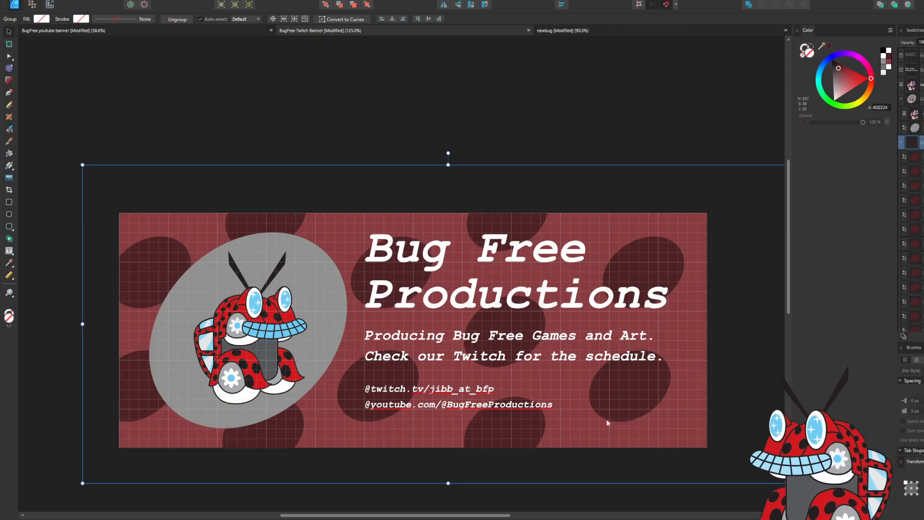
mouse_move(526, 431)
mouse_down()
mouse_move(553, 431)
mouse_move(532, 431)
mouse_up()
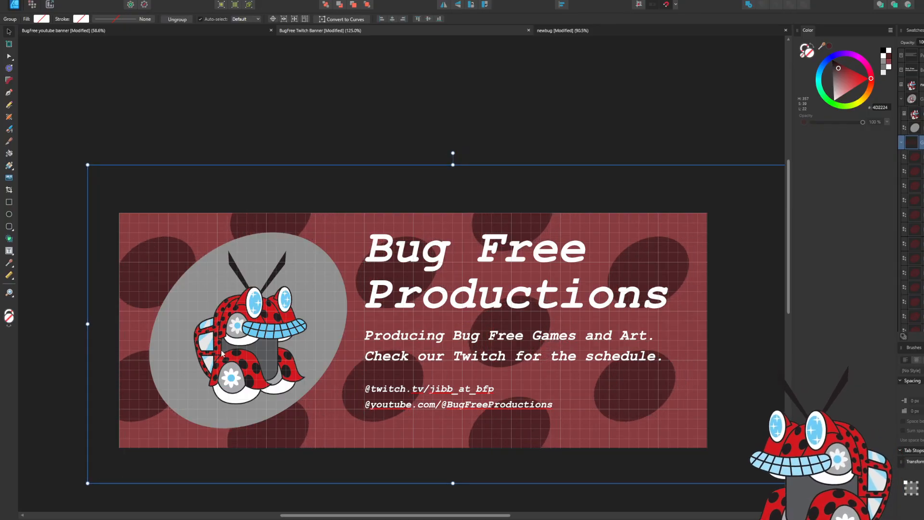
scroll(375, 374, down, 3)
scroll(375, 374, up, 3)
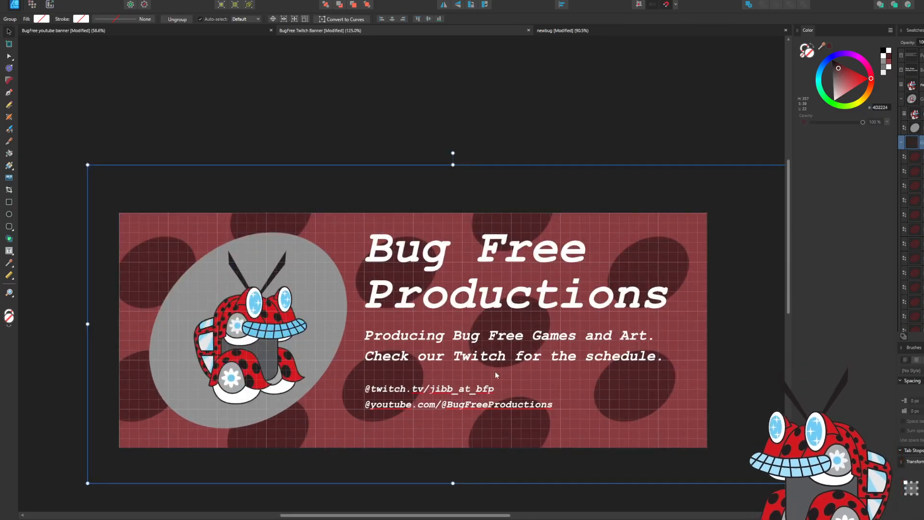
Enlarge the Twitch banner's spot group from its right edge to about 1655 by 720 px.
scroll(497, 374, right, 5)
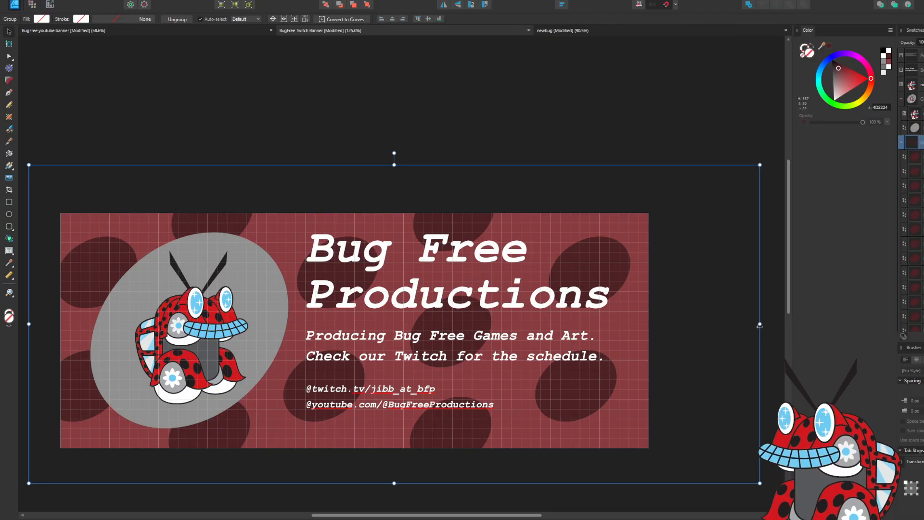
mouse_move(760, 324)
mouse_down()
mouse_move(777, 321)
mouse_move(723, 331)
mouse_move(762, 328)
mouse_up()
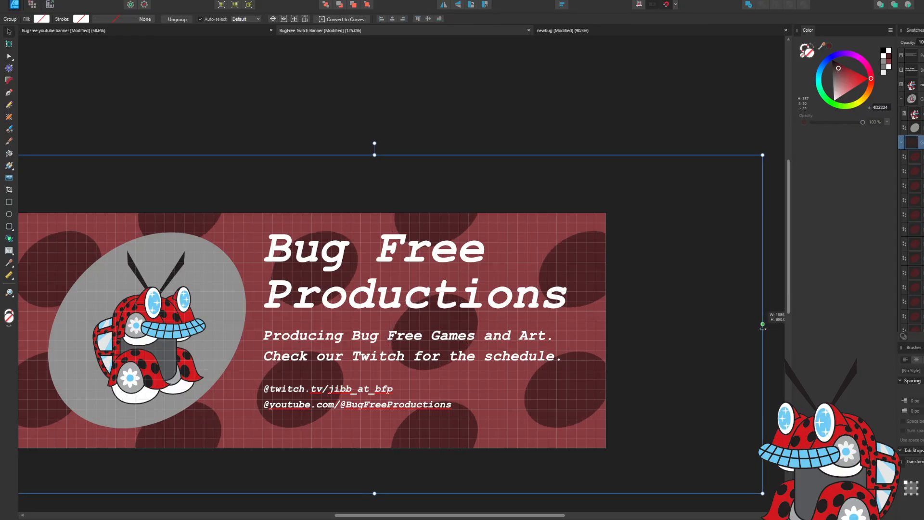
mouse_move(762, 328)
mouse_down()
mouse_move(782, 327)
mouse_move(749, 328)
mouse_move(756, 328)
mouse_up()
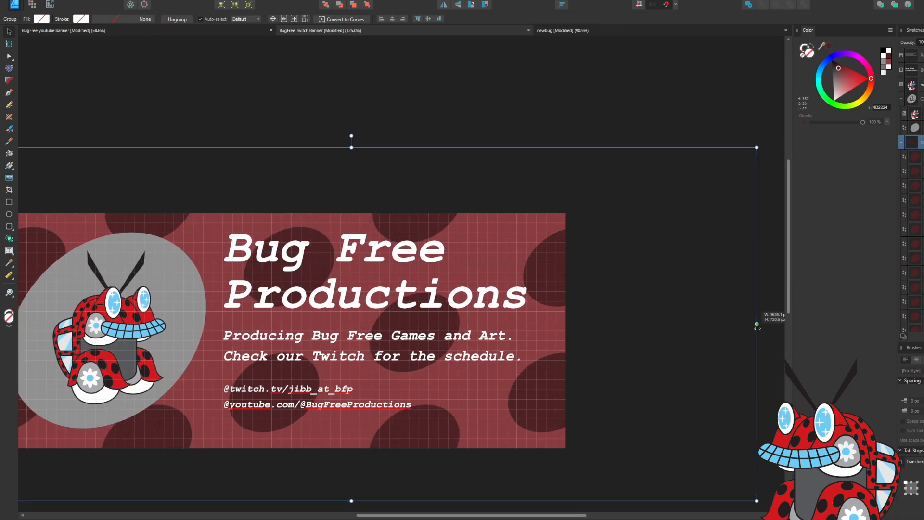
scroll(582, 384, up, 4)
scroll(582, 383, down, 4)
scroll(581, 384, left, 2)
click(581, 386)
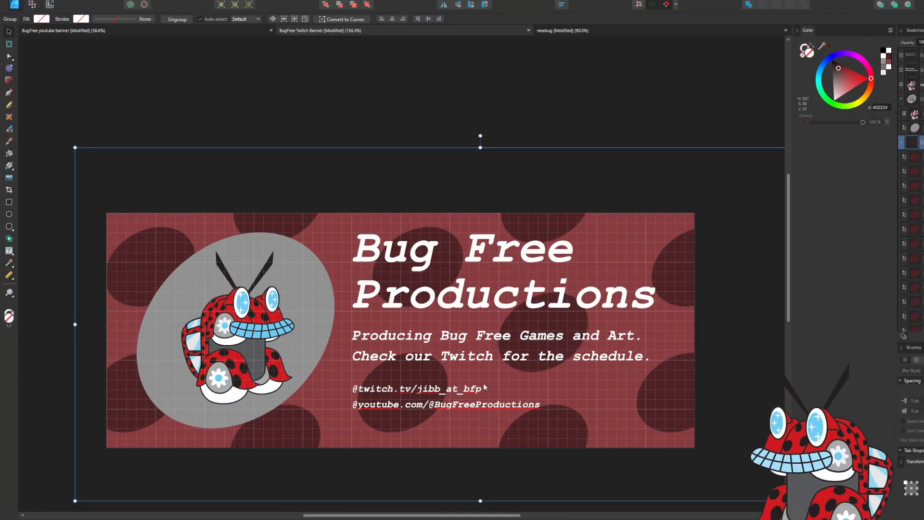
scroll(582, 386, left, 1)
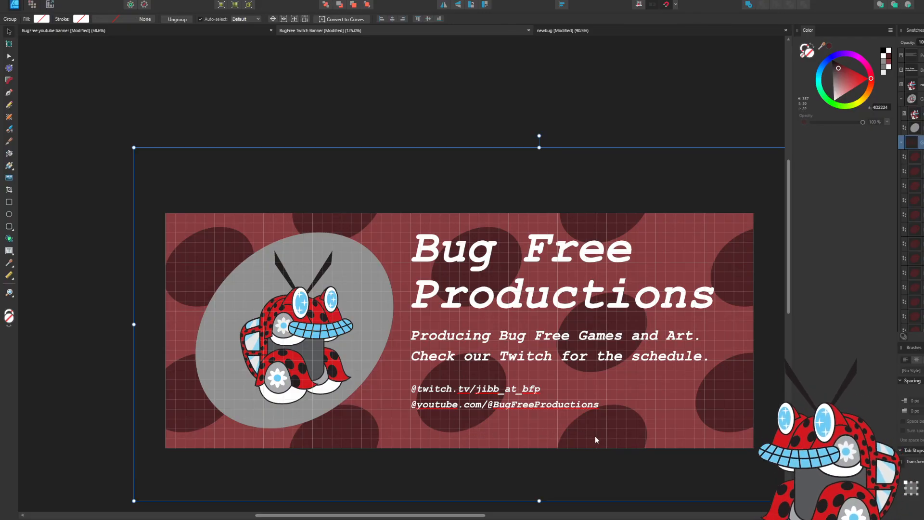
scroll(544, 347, down, 1)
scroll(545, 347, up, 1)
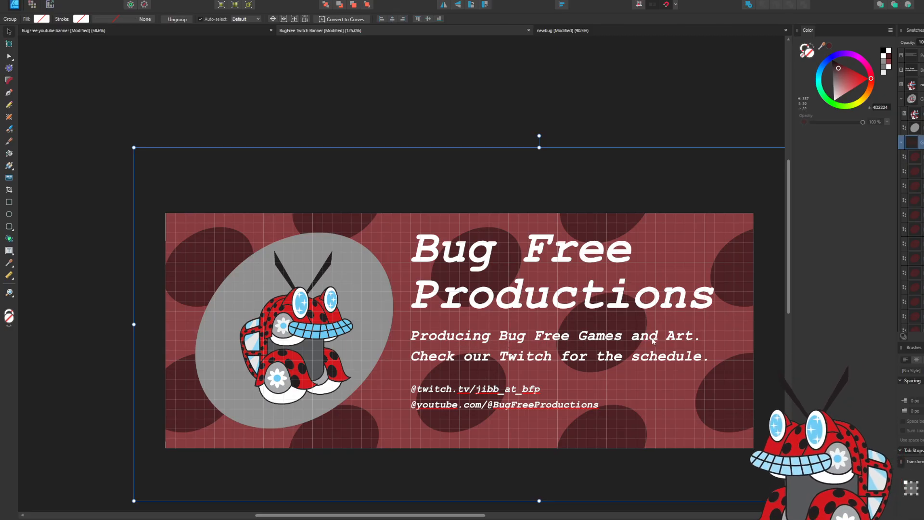
Try the word "Video" before "Games" in the Twitch banner's tagline and remove it again.
double_click(568, 339)
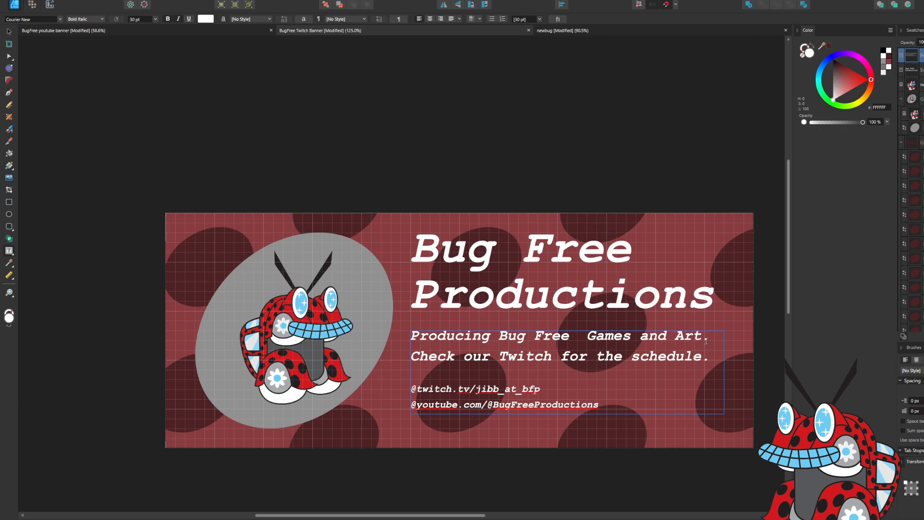
text(Video)
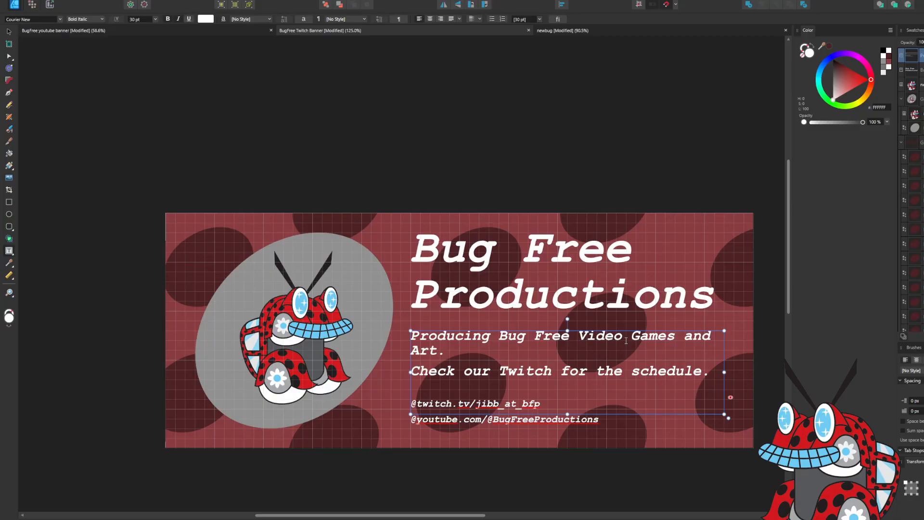
key(BackSpace)
key(BackSpace)
key(BackSpace)
key(BackSpace)
key(BackSpace)
key(BackSpace)
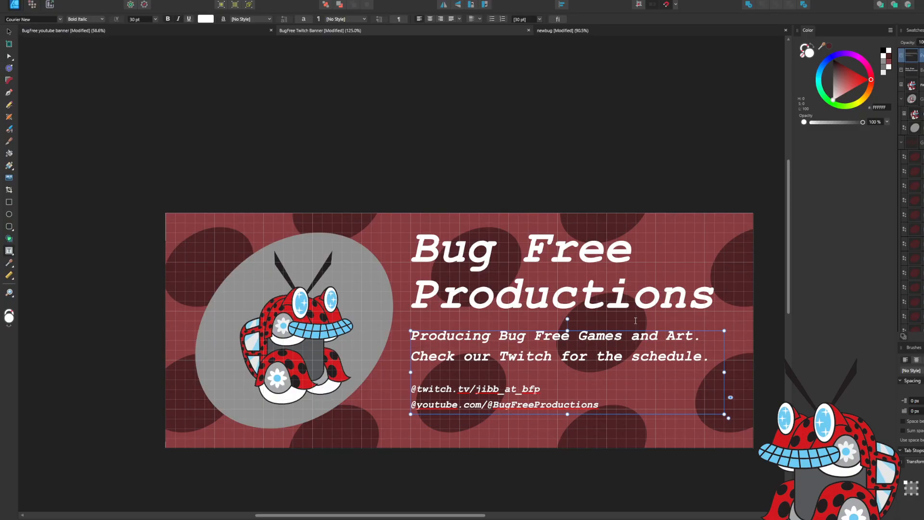
Switch to the BugFree youtube banner document.
scroll(635, 320, down, 2)
scroll(635, 321, down, 2)
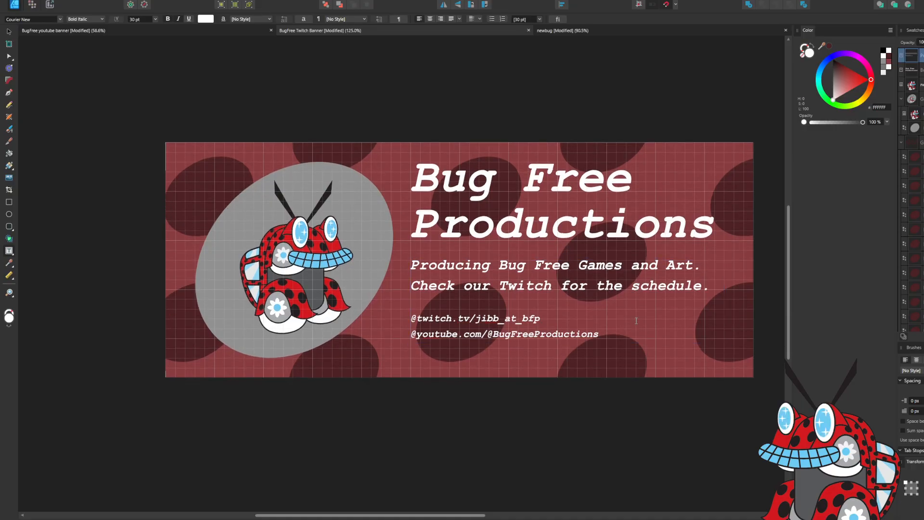
scroll(636, 321, up, 2)
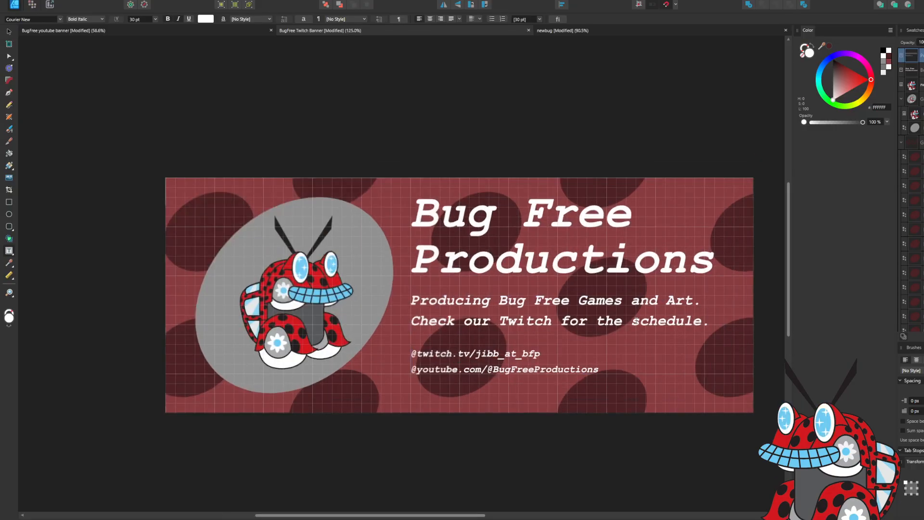
scroll(634, 321, right, 2)
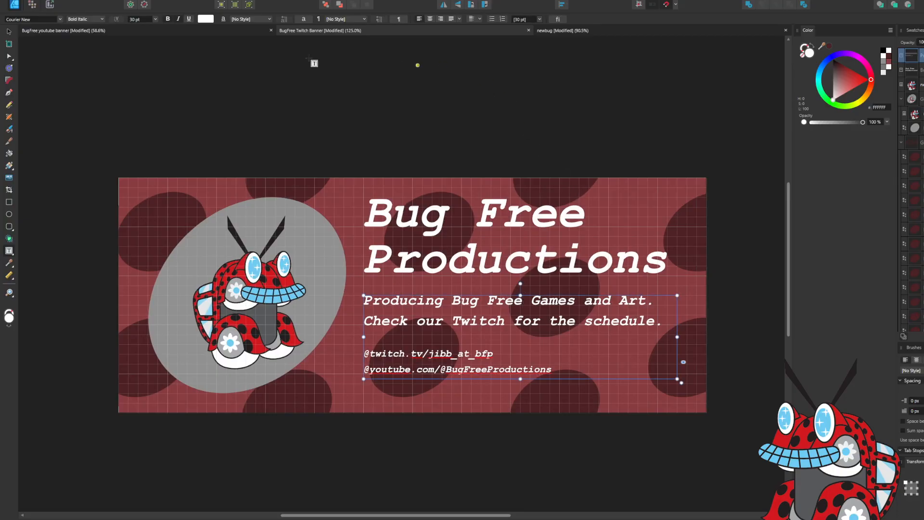
click(96, 30)
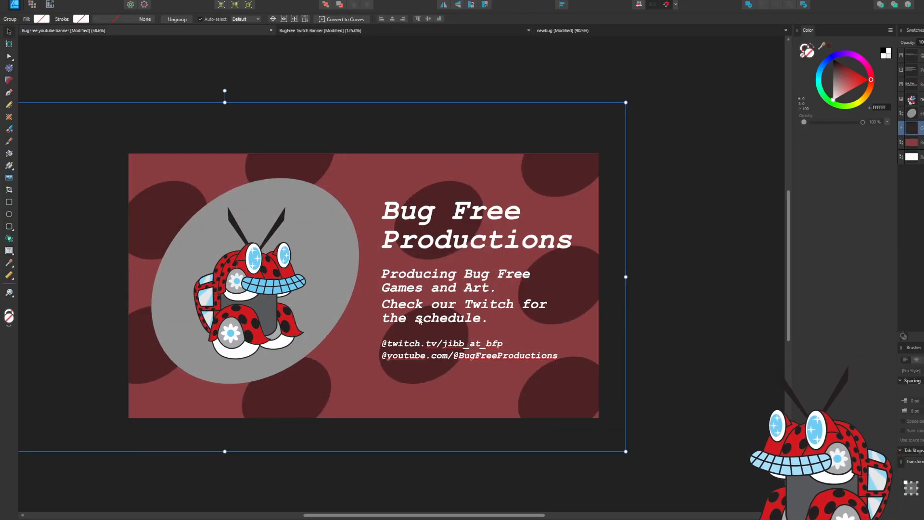
Increase the leading of the YouTube banner's whole four-line tagline to 85.4 pt.
double_click(418, 354)
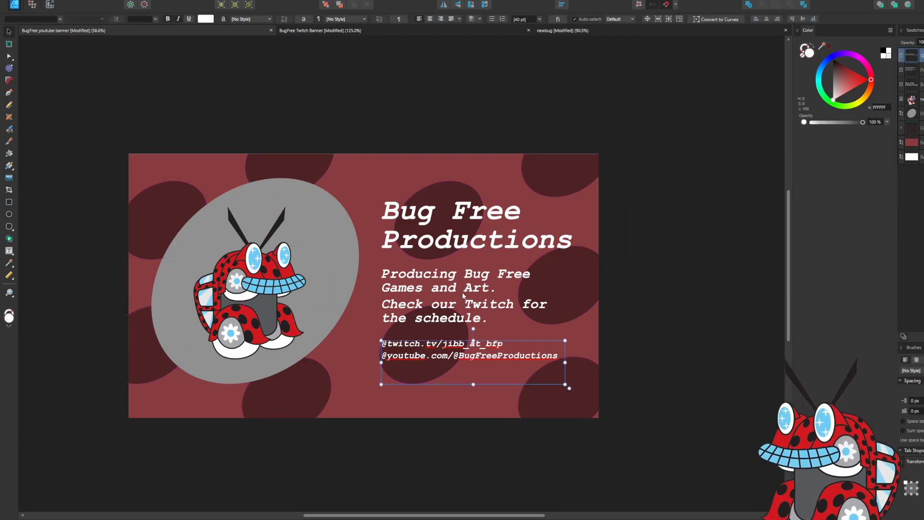
double_click(519, 290)
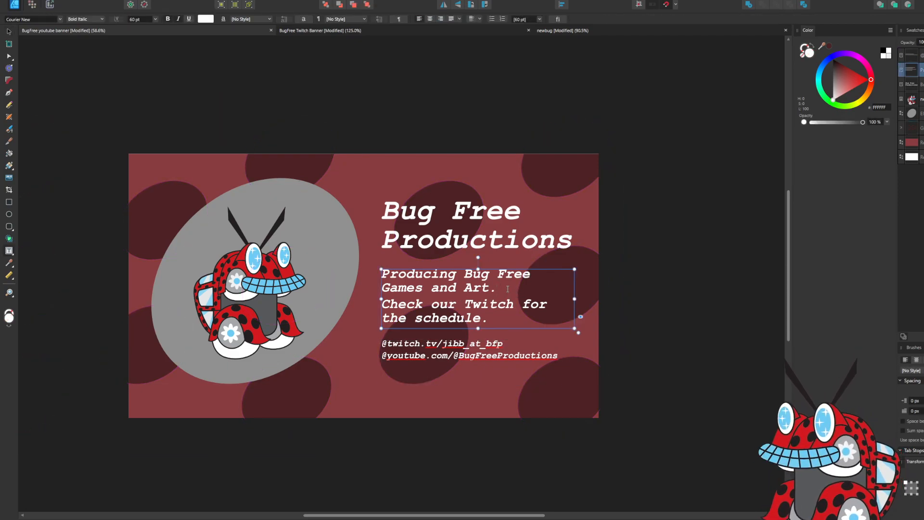
drag(574, 325, 377, 265)
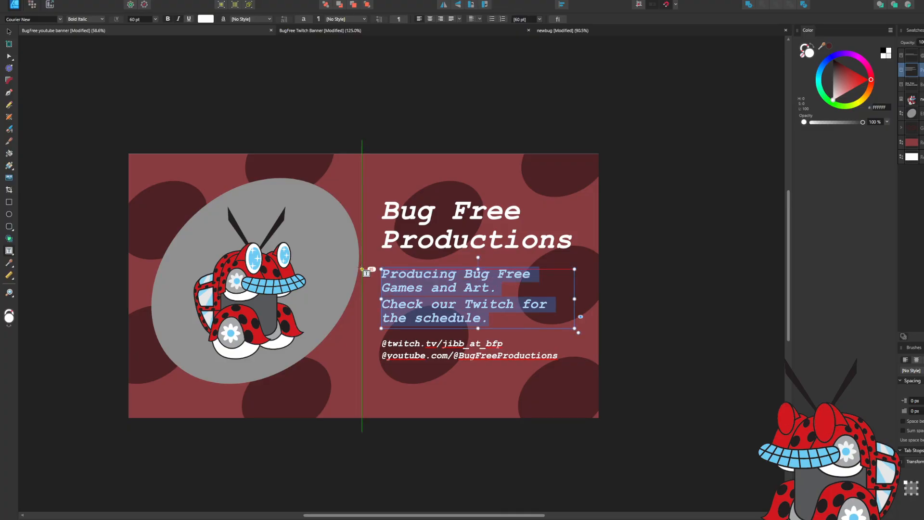
key(alt+Down)
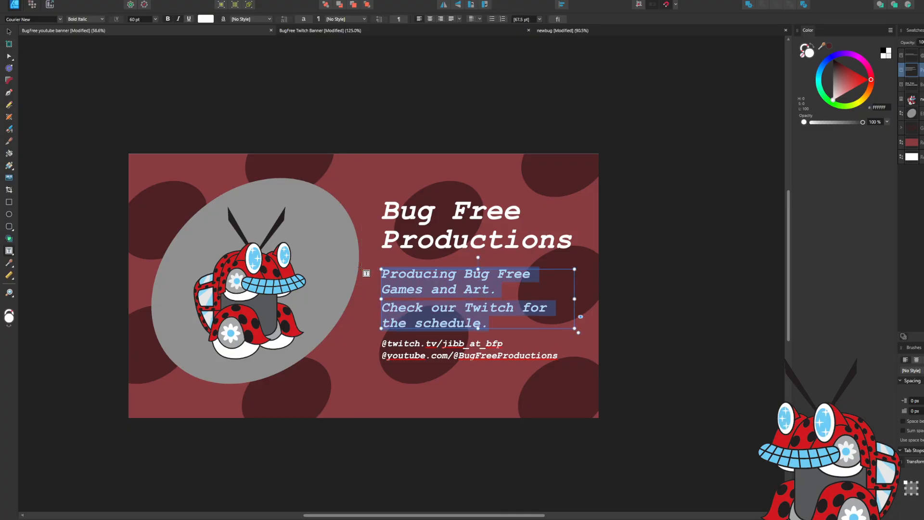
key(alt+Down)
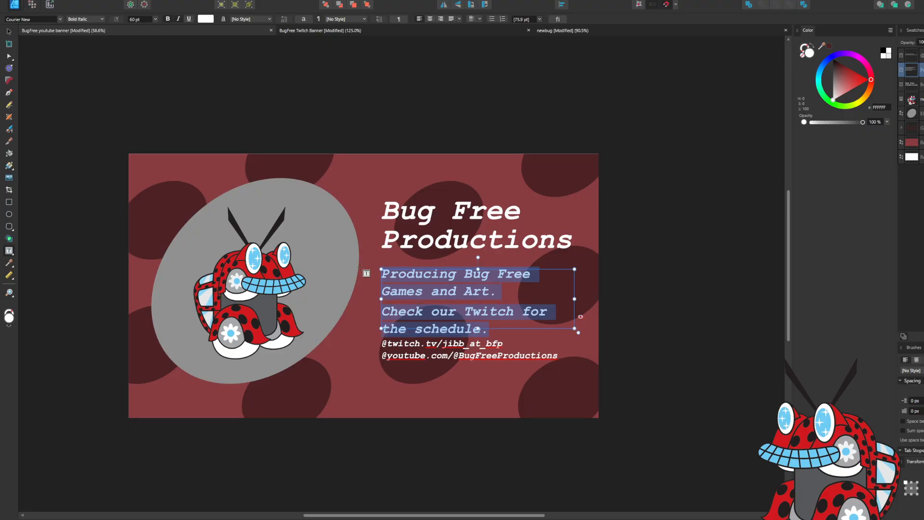
key(alt+Down)
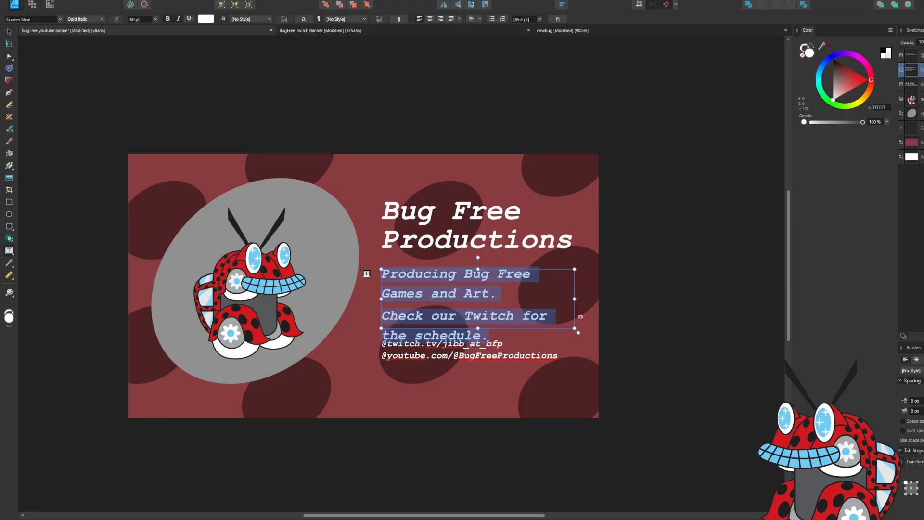
click(655, 286)
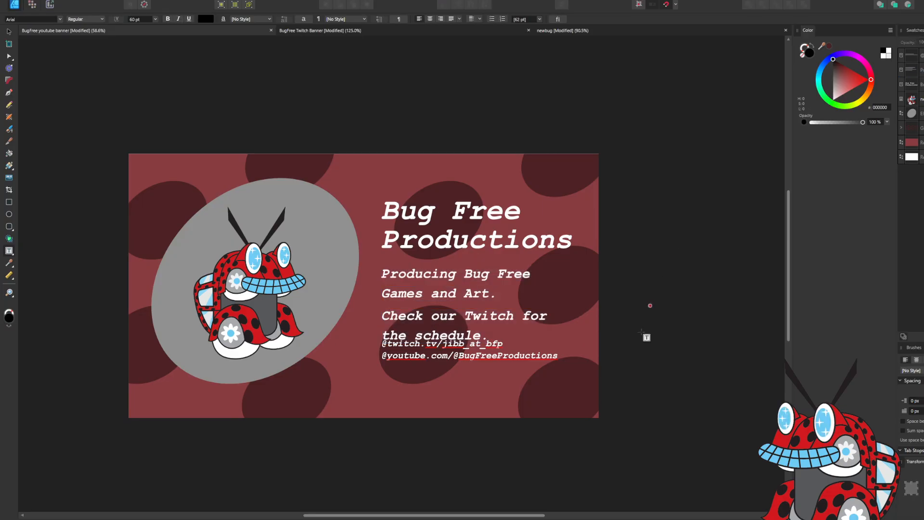
Move the text frame with the Twitch and YouTube handles down so it clears the tagline.
scroll(629, 341, down, 1)
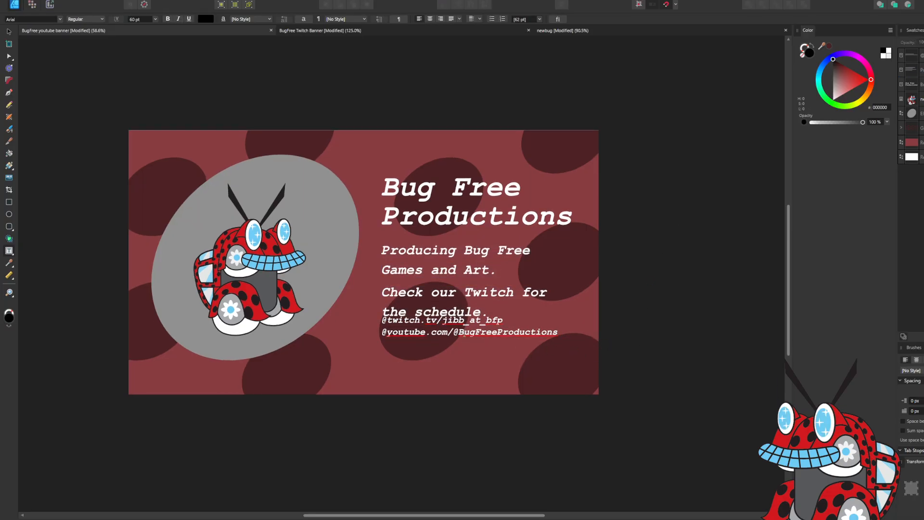
key(v)
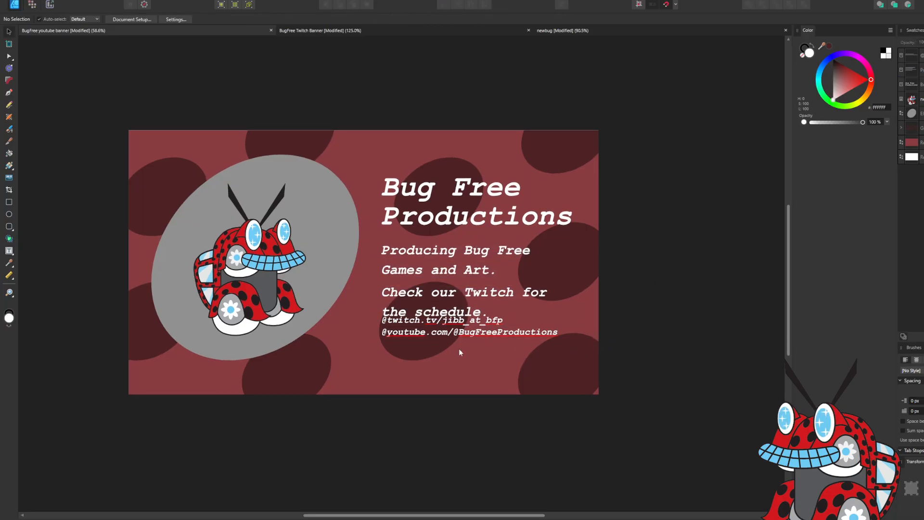
click(458, 333)
drag(460, 337, 462, 355)
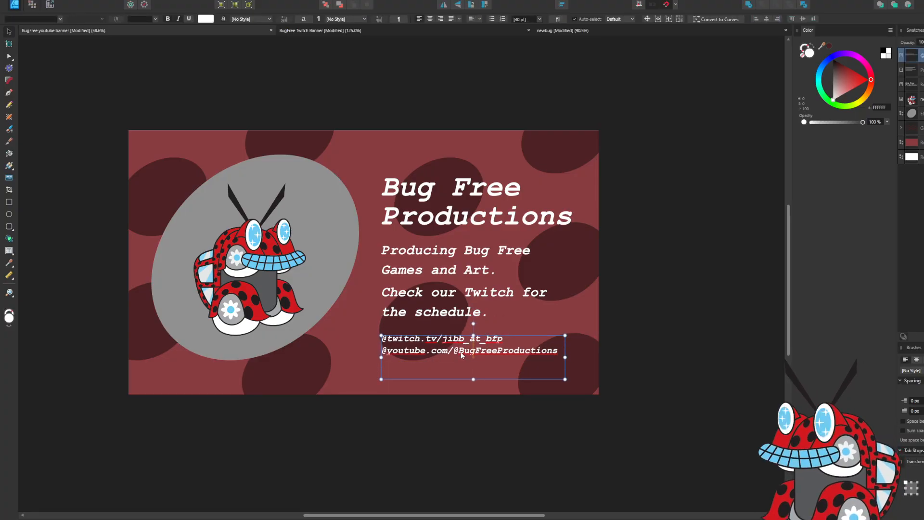
Undo the move of the handles text and the tagline's leading increases, and clear the selection.
key(ctrl+z)
key(ctrl+z)
key(ctrl+z)
key(ctrl+z)
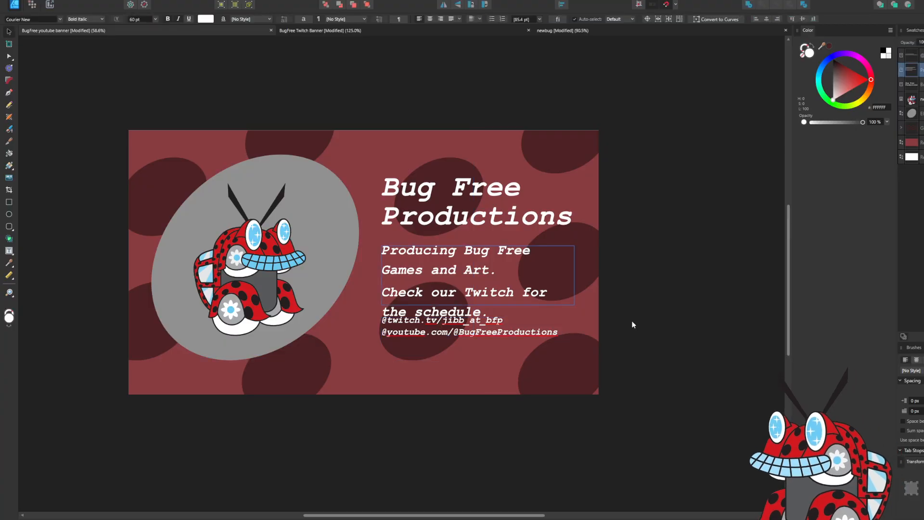
key(ctrl+z)
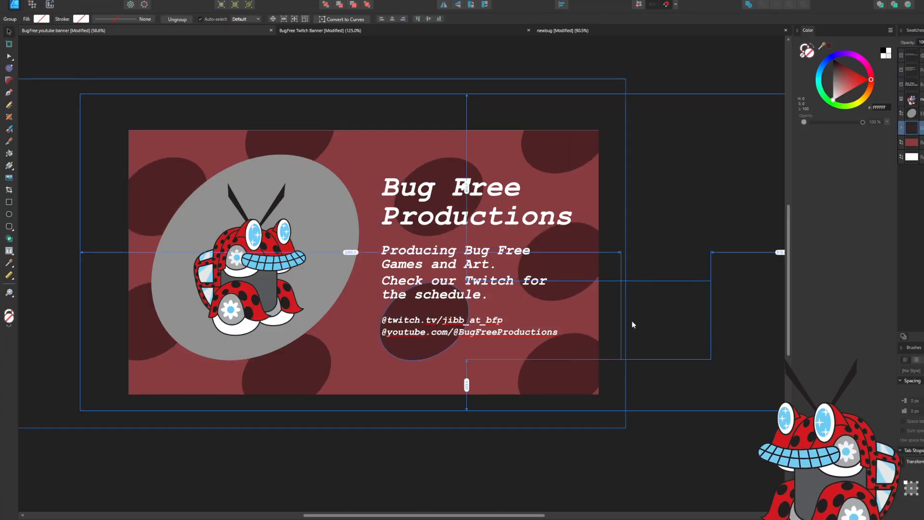
click(688, 225)
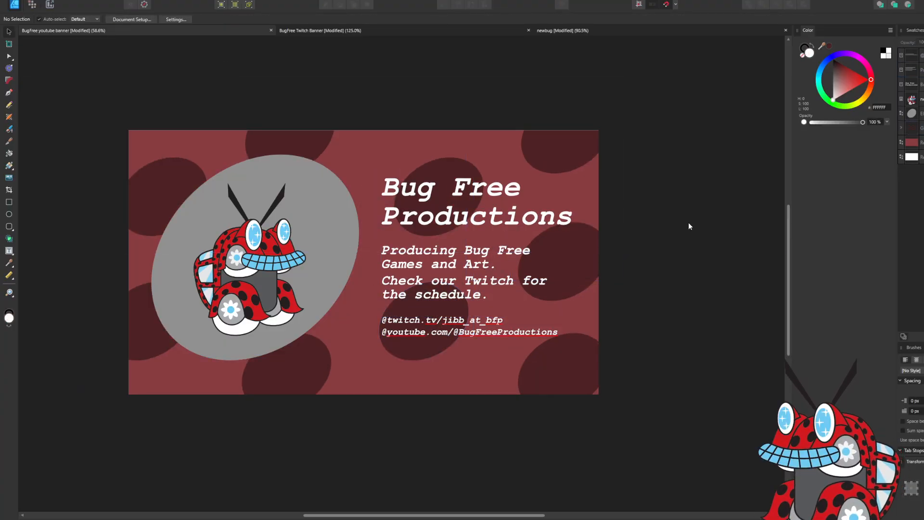
Select the banner's whole four-line tagline, start creating a paragraph style from it, and move the dialog clear of the artwork.
click(490, 295)
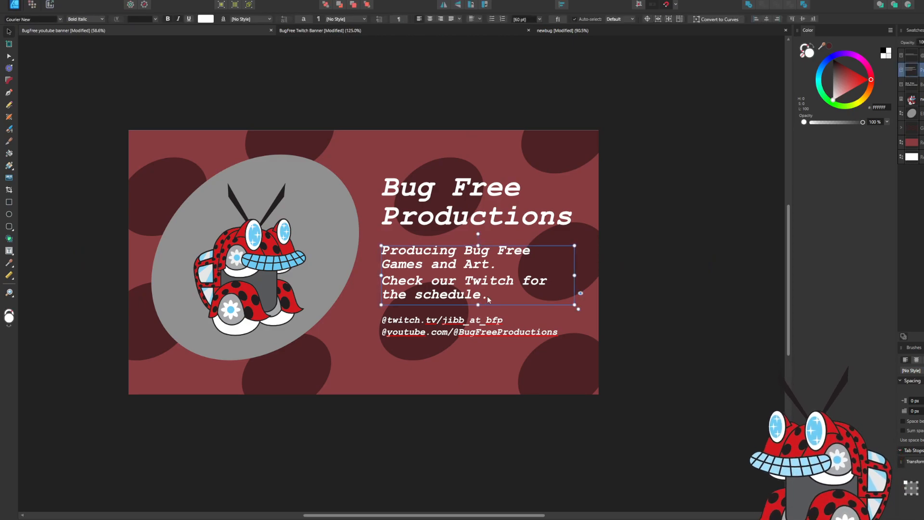
drag(493, 296, 402, 250)
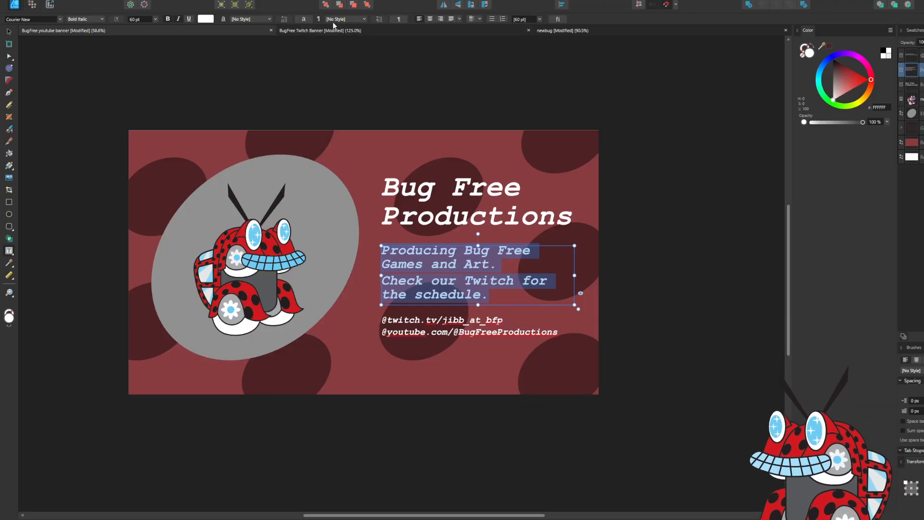
click(364, 20)
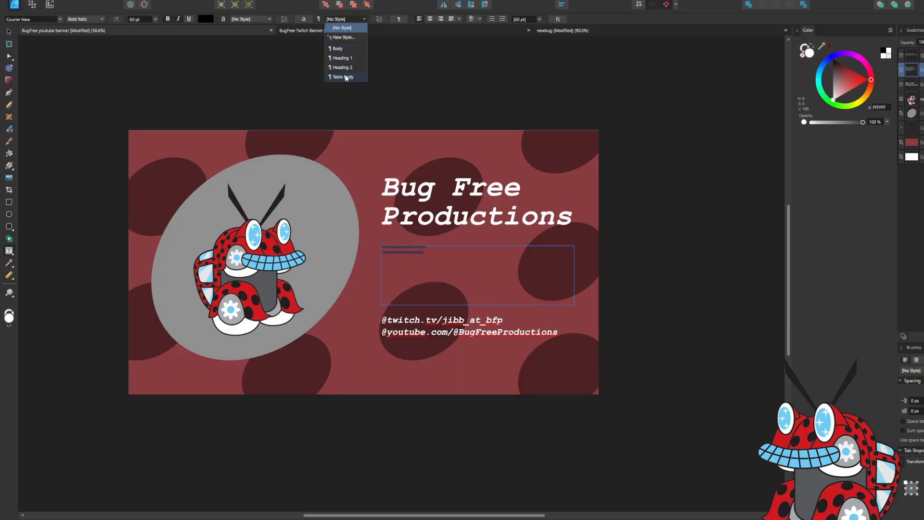
click(342, 37)
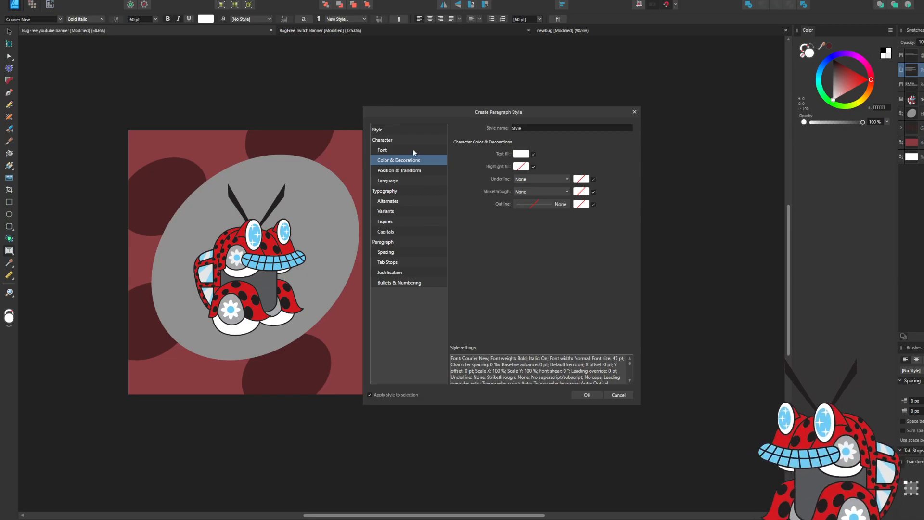
drag(471, 112, 779, 112)
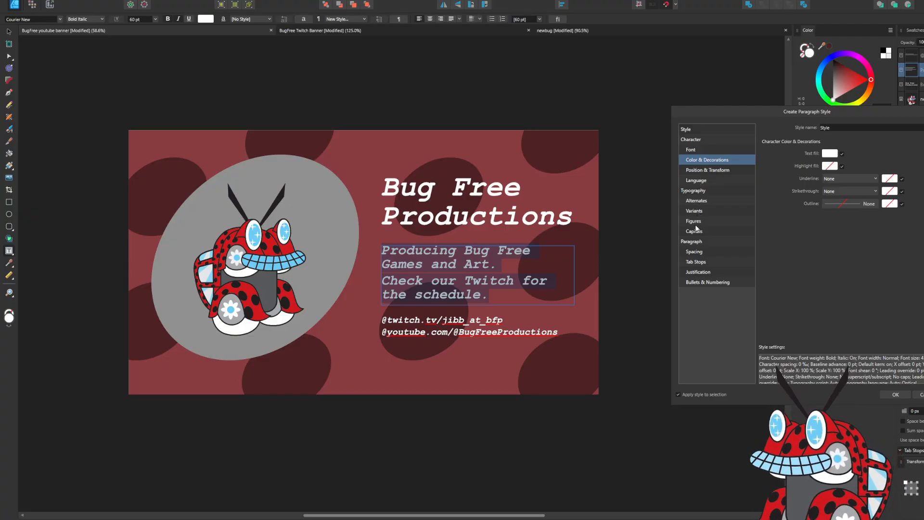
Look through the new style's character and typography settings for line spacing options, ending at the paragraph spacing settings.
click(691, 141)
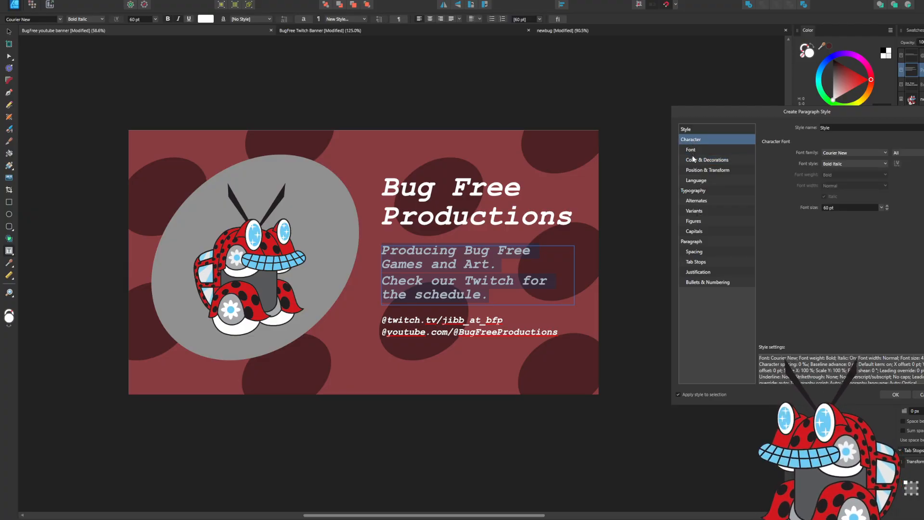
click(692, 159)
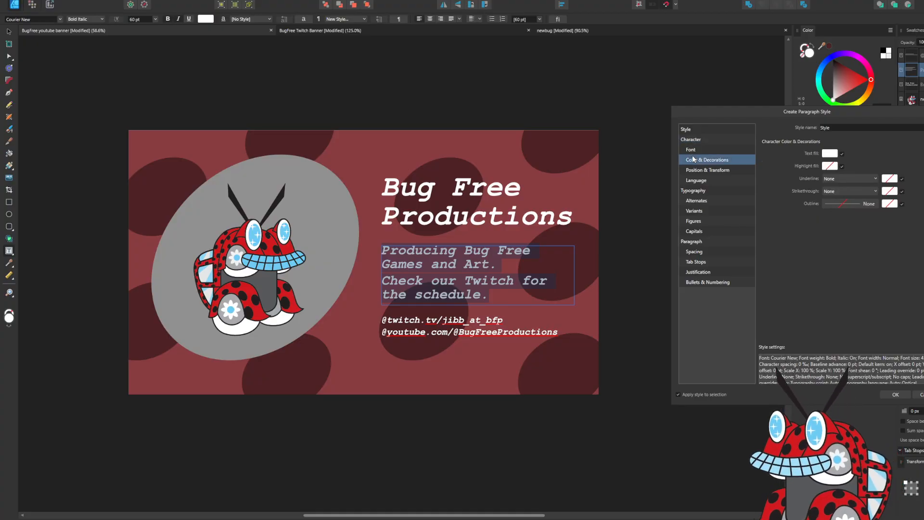
click(694, 151)
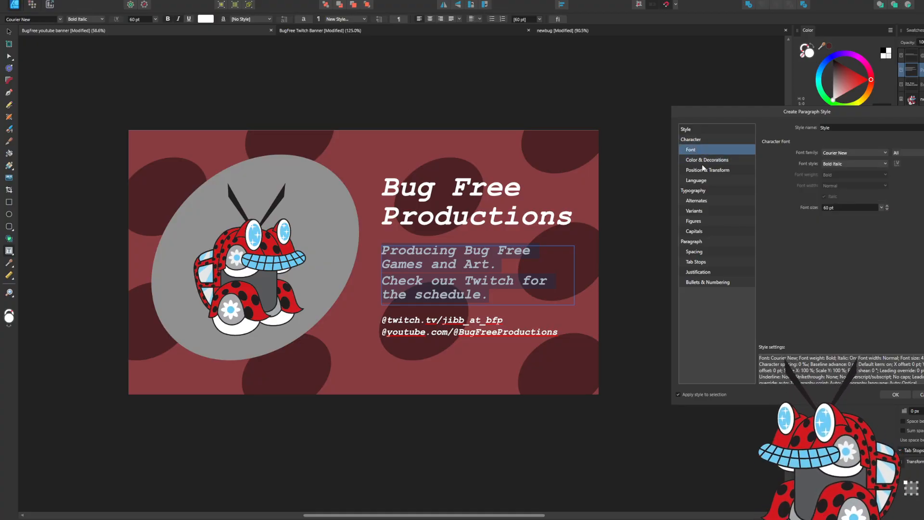
click(709, 174)
click(709, 183)
click(709, 191)
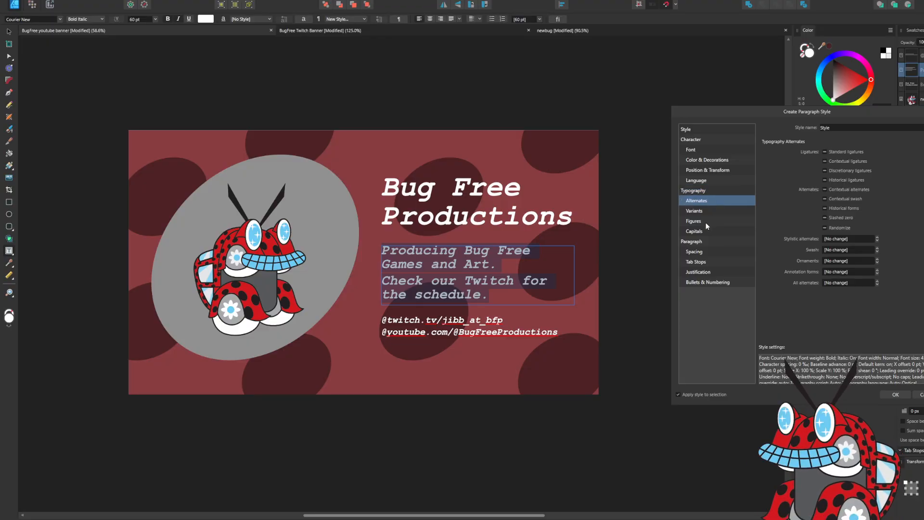
click(698, 252)
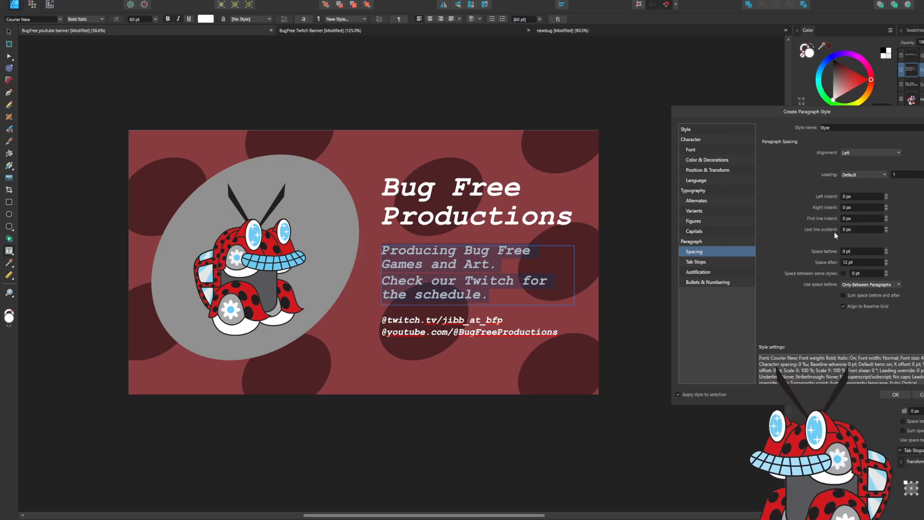
Try changing the last line outdent in the paragraph style's spacing and create the style for the tagline.
click(886, 228)
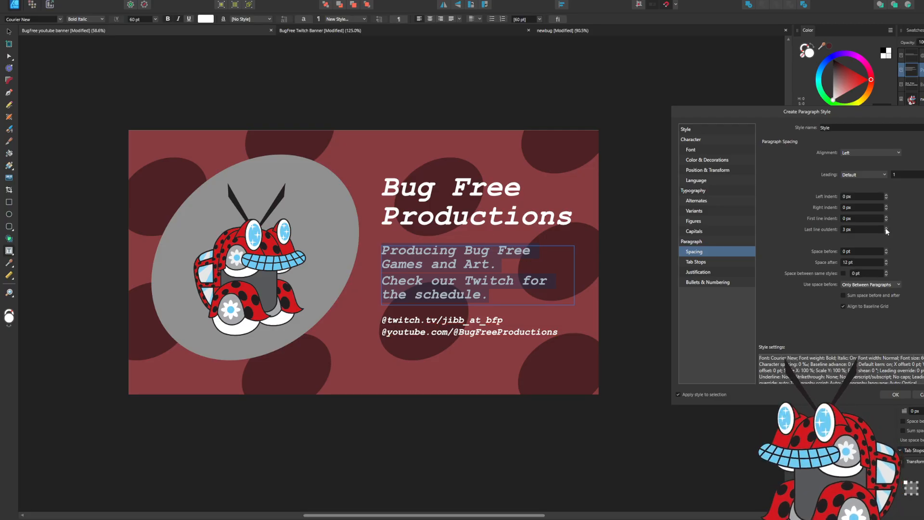
click(886, 228)
click(885, 229)
click(895, 394)
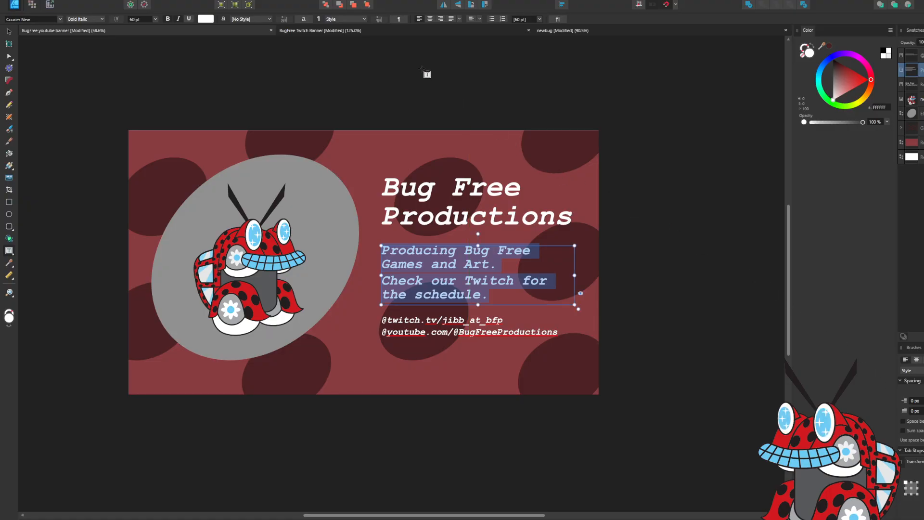
Start another paragraph style for the selected tagline and raise its space after to 30 pt.
click(364, 19)
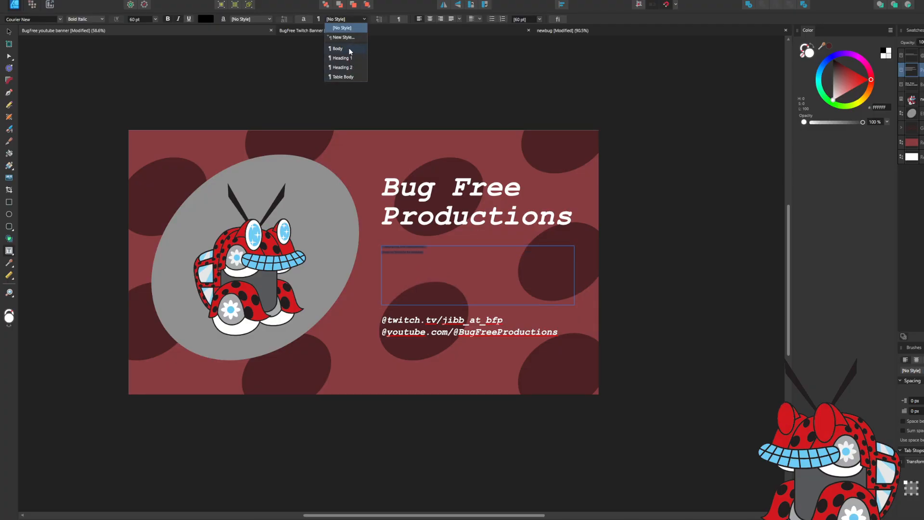
click(344, 37)
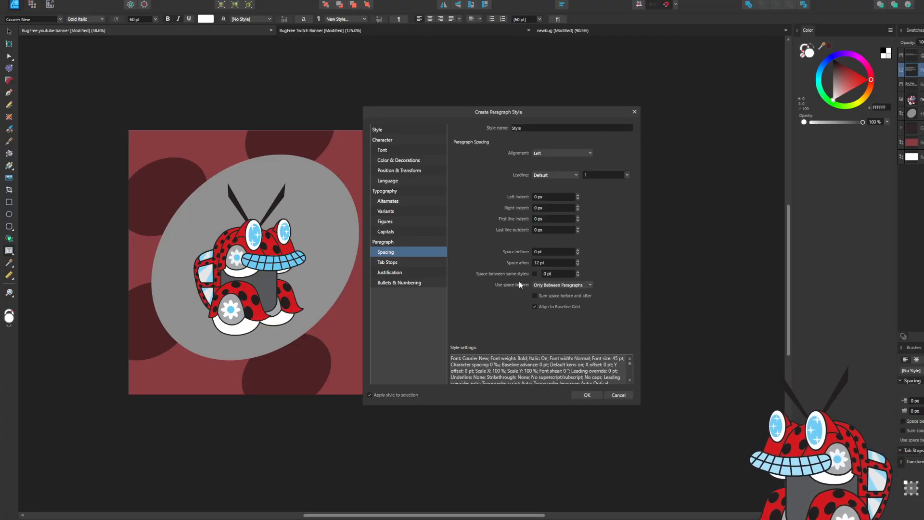
drag(547, 110, 782, 122)
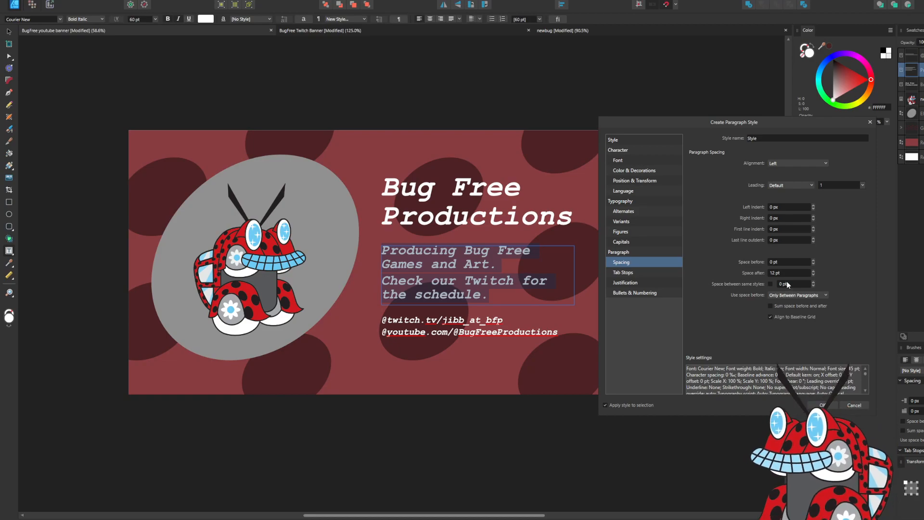
click(812, 275)
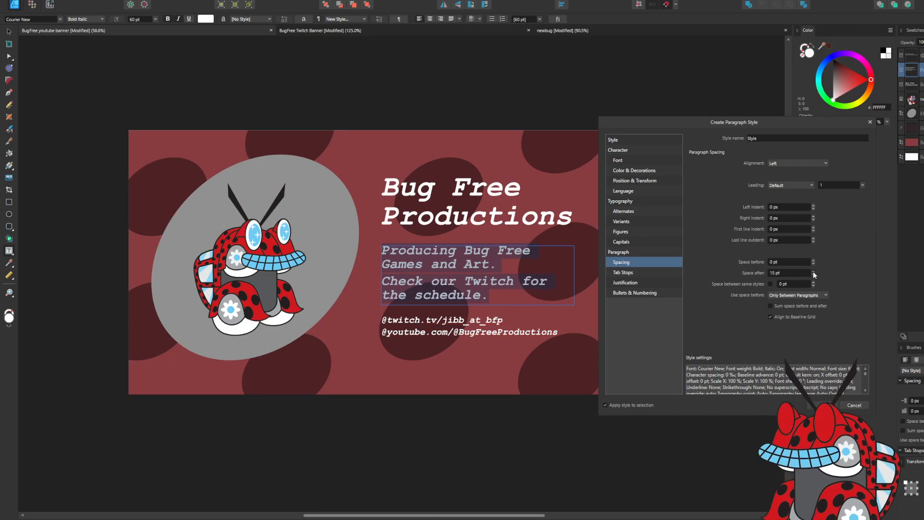
click(813, 271)
click(813, 272)
click(812, 272)
click(813, 272)
click(812, 272)
click(813, 273)
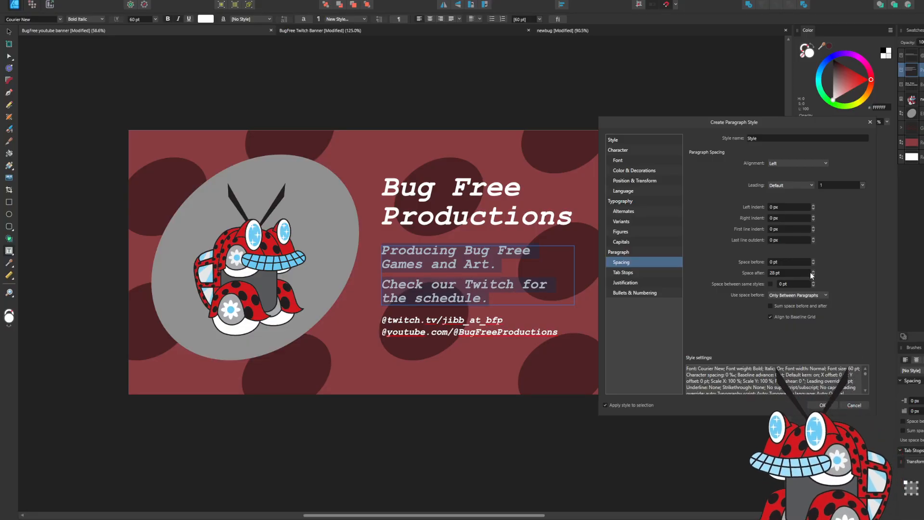
click(812, 272)
click(813, 272)
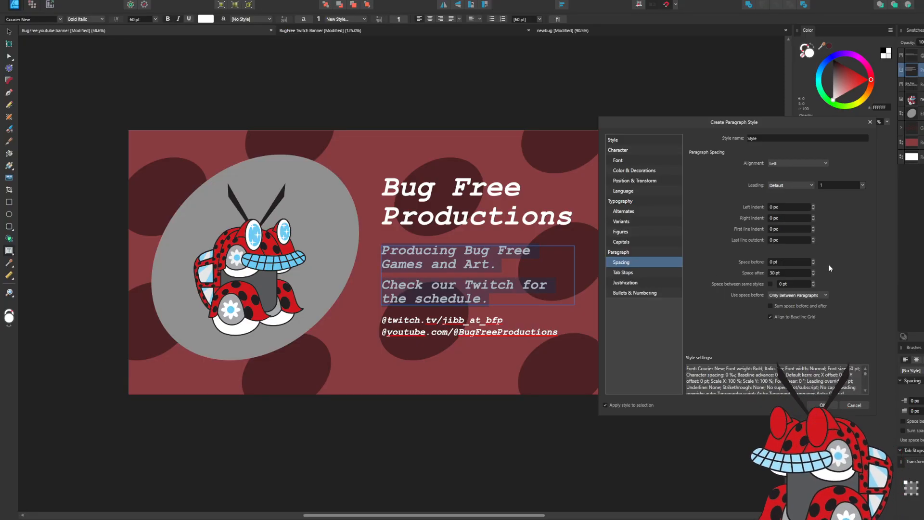
Reduce the style's space after to 20 pt, create the style on the tagline, and clear the selection.
click(813, 274)
click(812, 274)
click(812, 274)
click(812, 275)
click(813, 275)
click(813, 274)
click(813, 275)
click(812, 275)
click(813, 274)
click(813, 274)
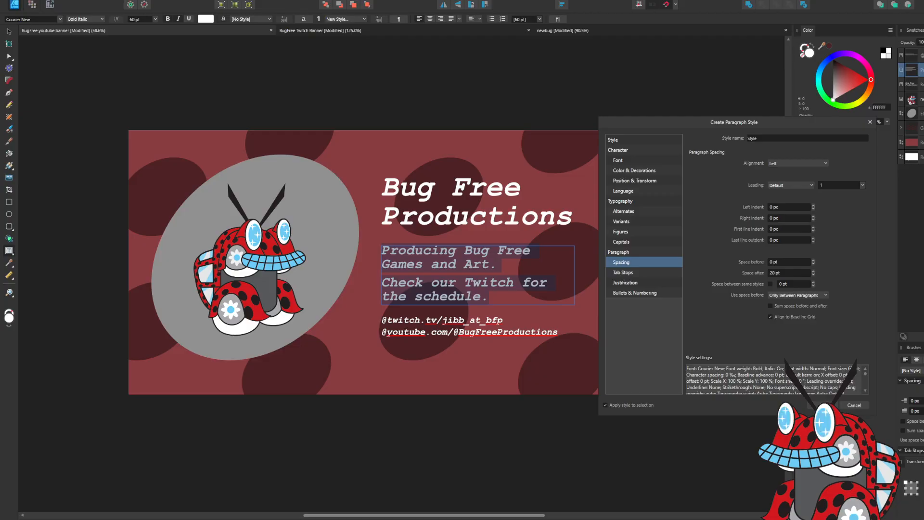
click(824, 294)
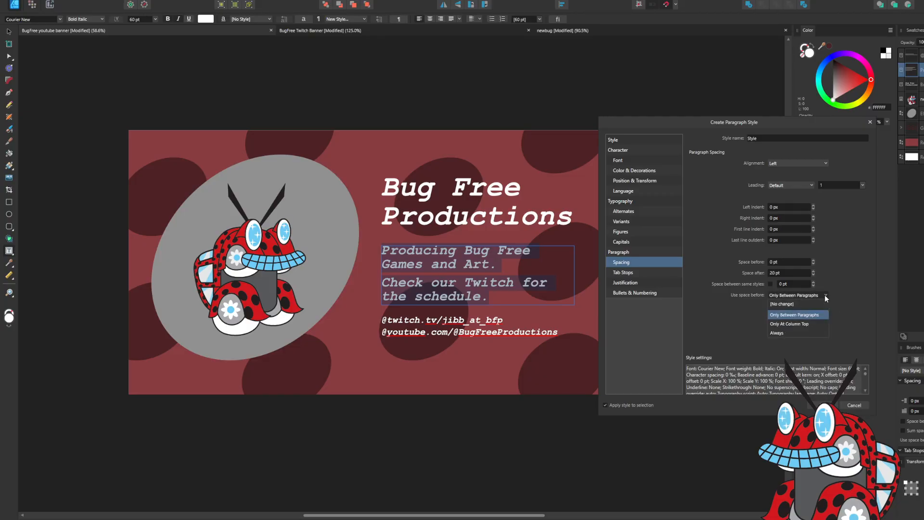
click(824, 294)
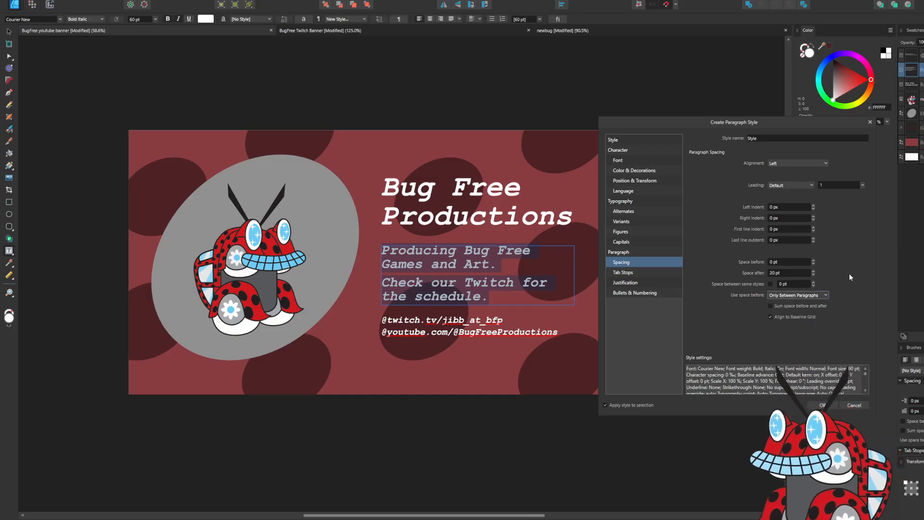
click(818, 404)
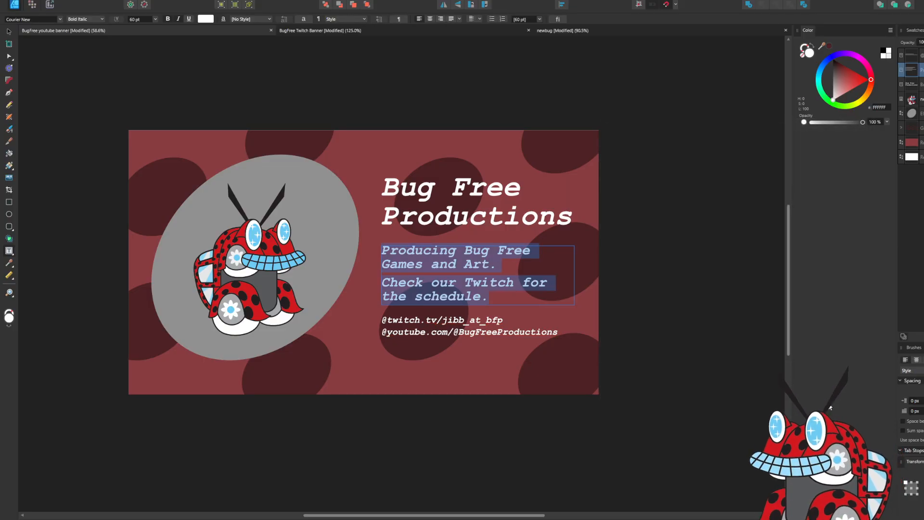
click(716, 264)
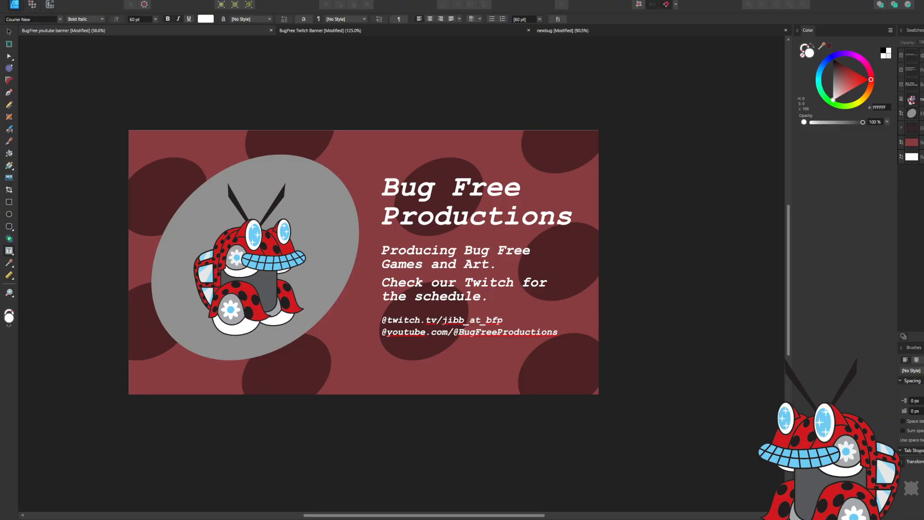
Select both lines of the Twitch and YouTube handles text below the tagline.
click(459, 291)
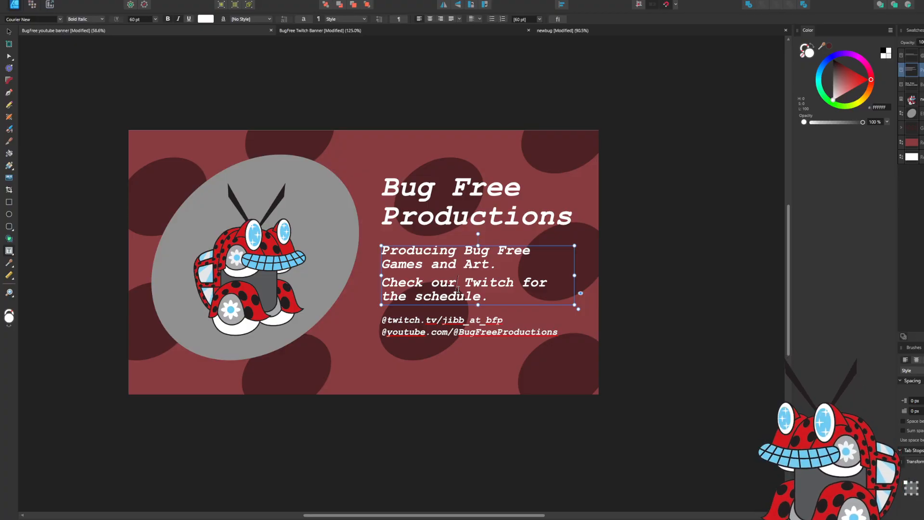
click(482, 332)
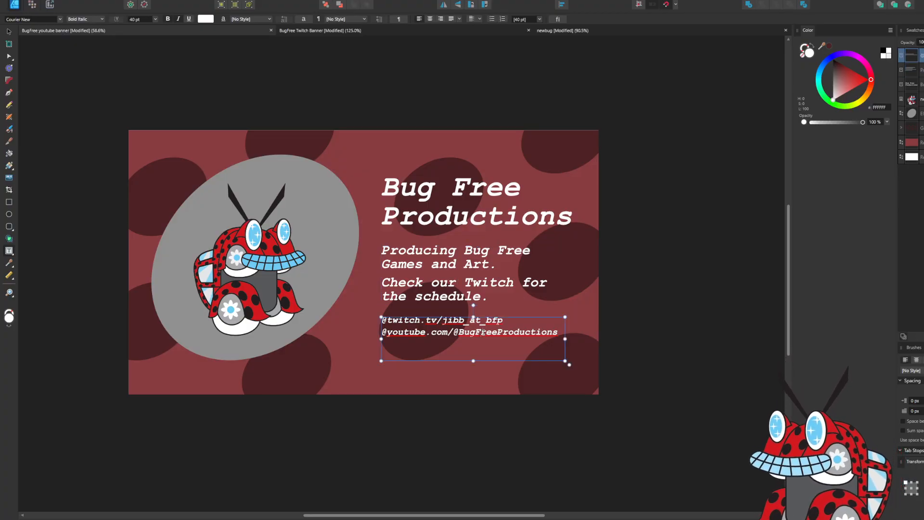
drag(559, 334, 367, 303)
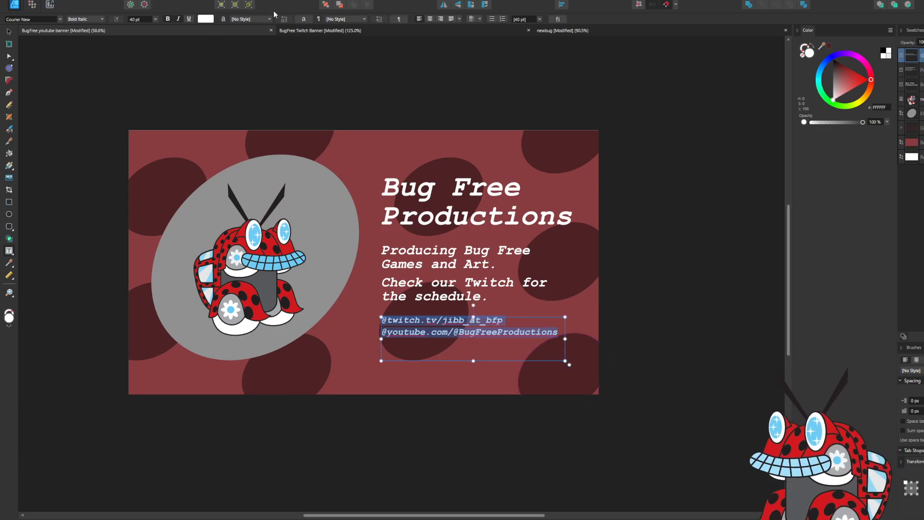
Create and apply a new paragraph style for the Twitch and YouTube handle lines with 14 pt space after paragraphs.
click(345, 18)
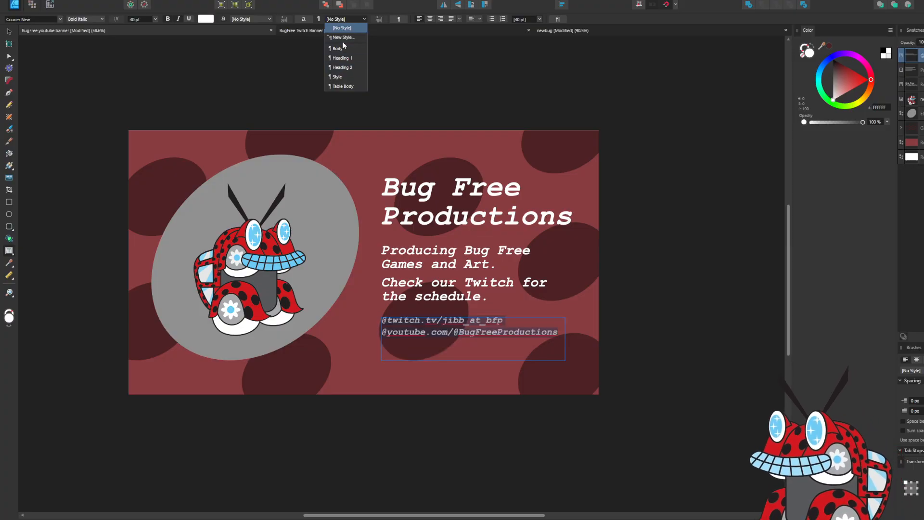
click(342, 36)
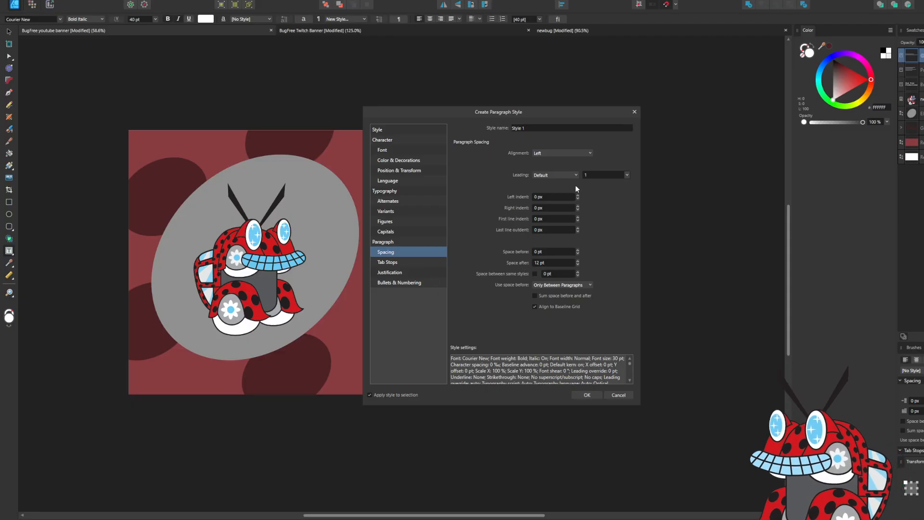
drag(538, 110, 784, 126)
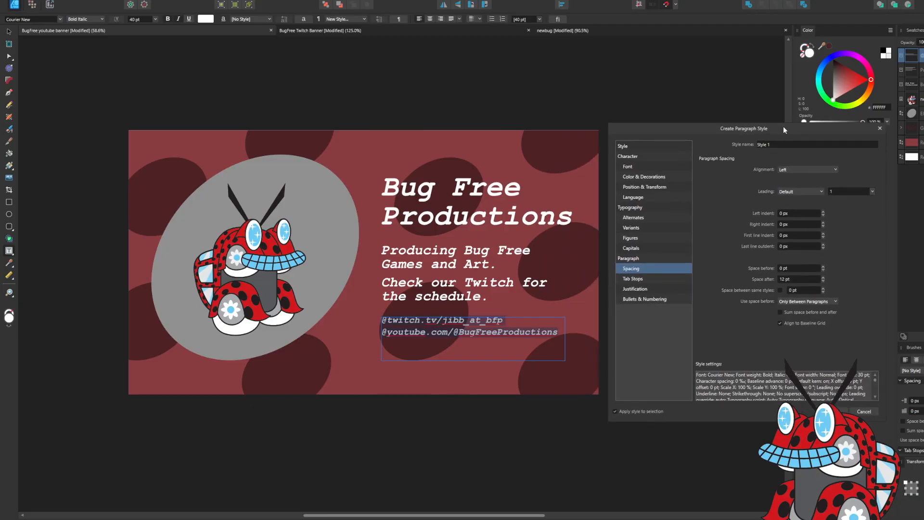
click(823, 278)
click(822, 279)
click(823, 279)
click(823, 279)
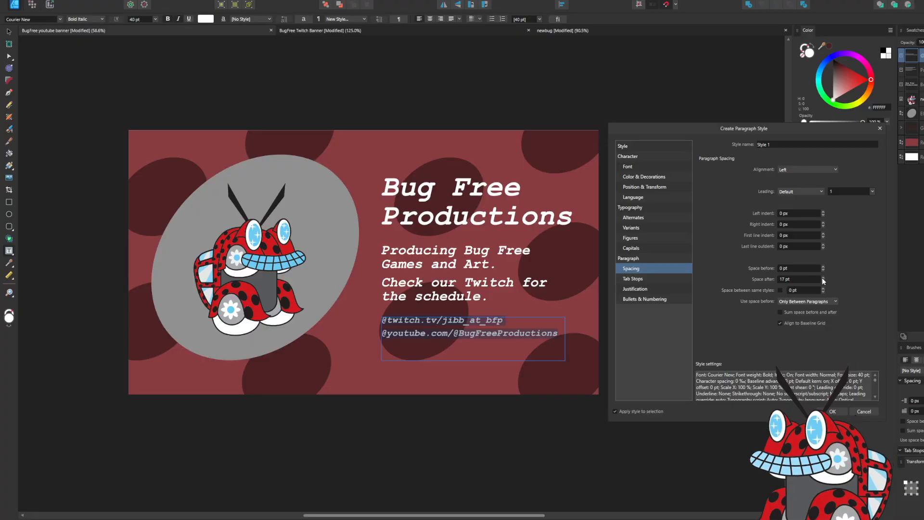
click(823, 282)
click(823, 281)
click(823, 278)
click(823, 277)
click(822, 277)
click(823, 278)
click(823, 277)
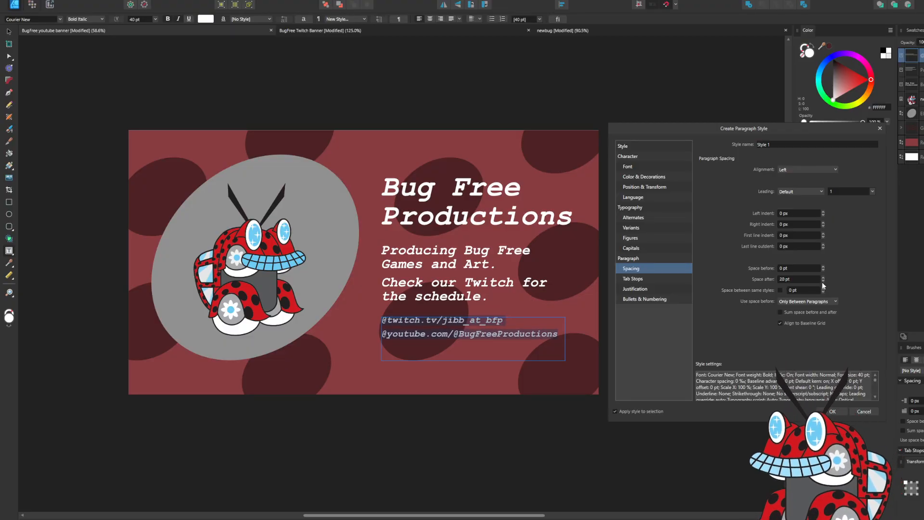
click(822, 282)
click(822, 282)
click(822, 282)
click(822, 282)
click(822, 282)
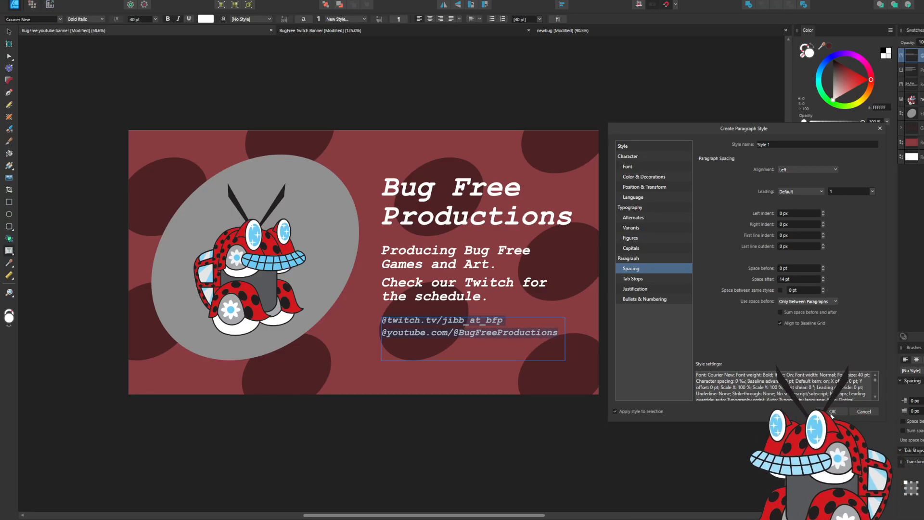
click(830, 414)
Check which paragraph style the two-paragraph tagline text below the title uses.
click(535, 218)
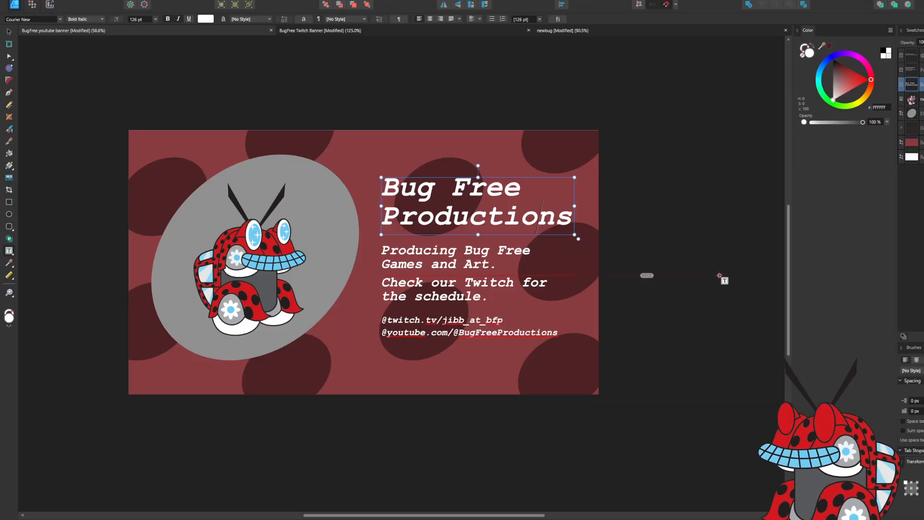
click(433, 250)
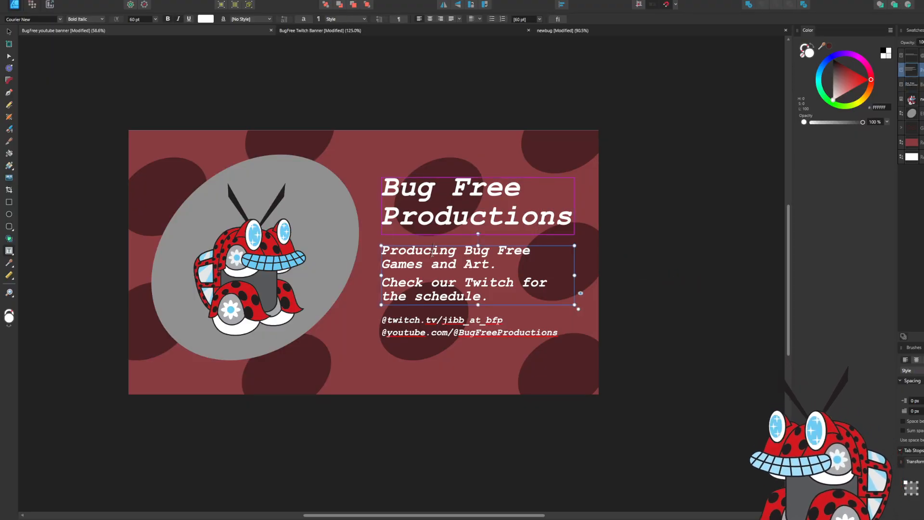
drag(488, 297, 319, 215)
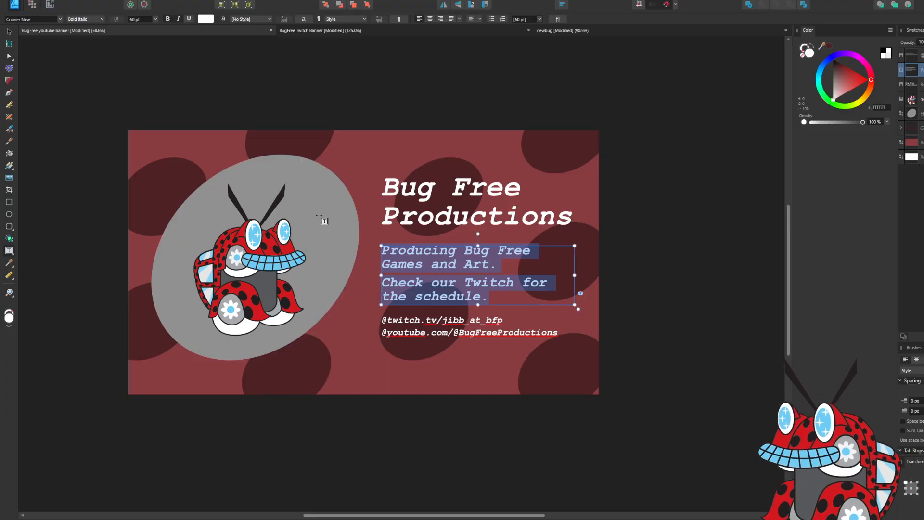
click(360, 19)
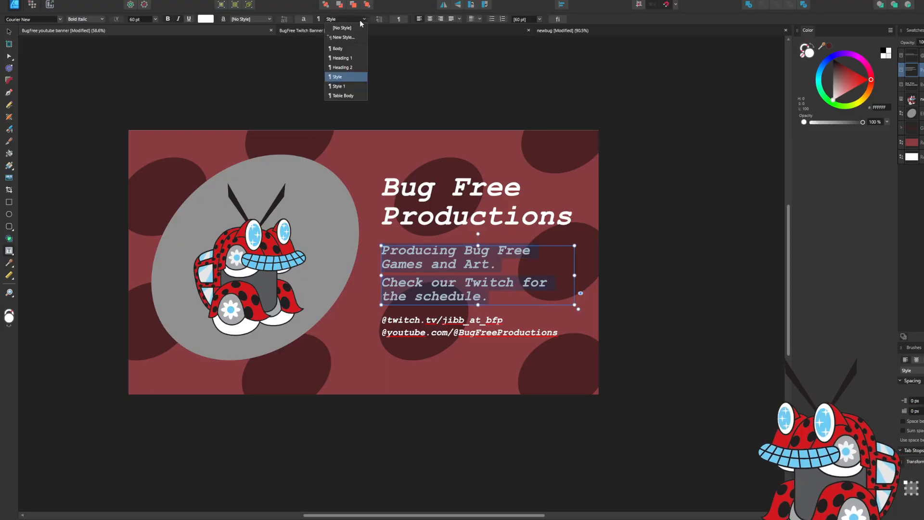
click(350, 78)
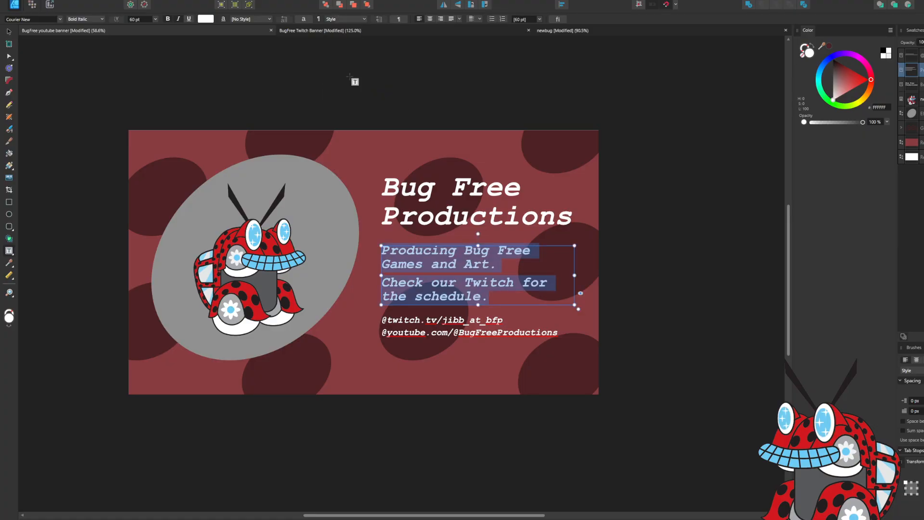
click(901, 71)
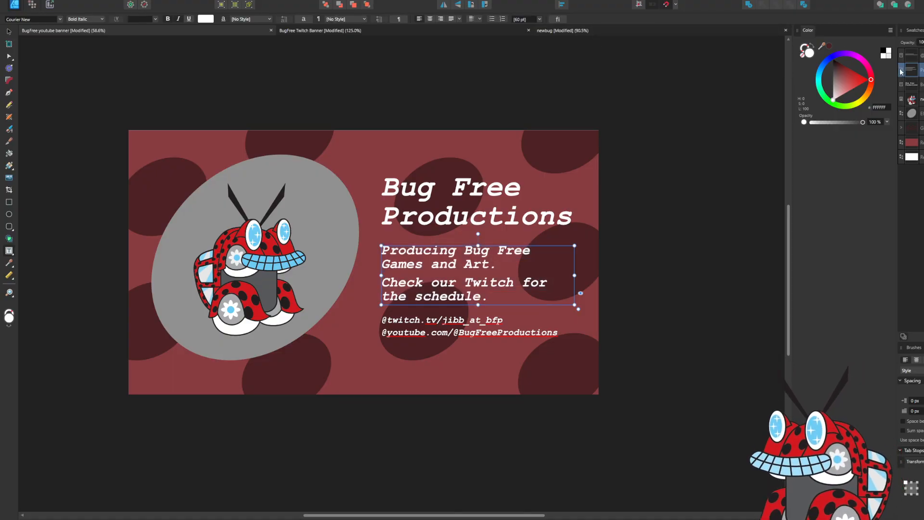
right_click(902, 72)
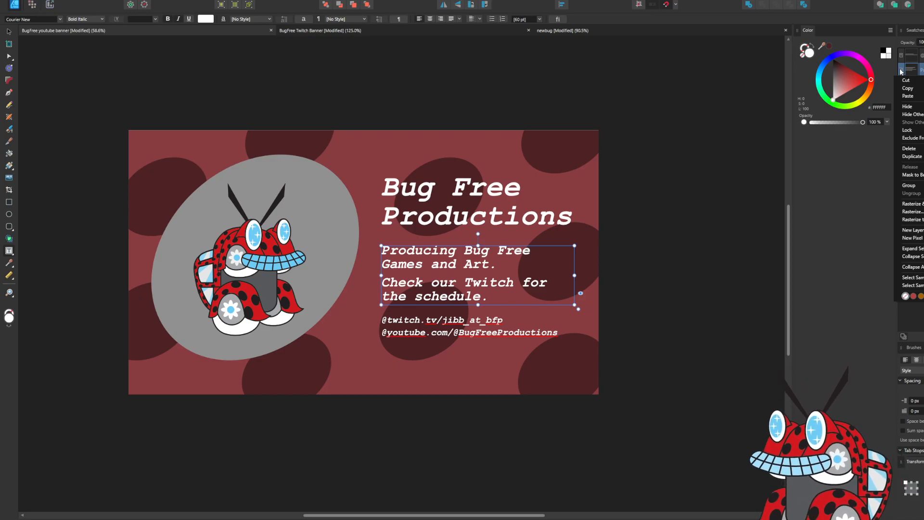
click(692, 255)
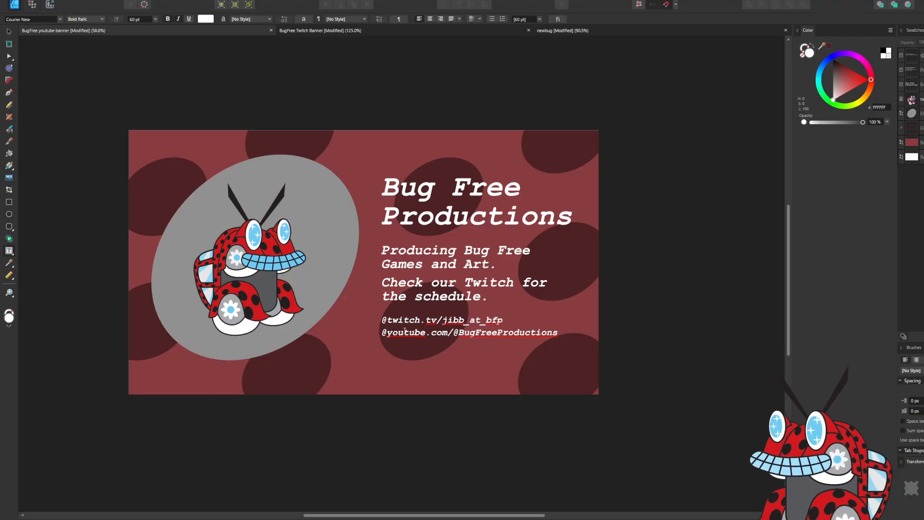
Apply the existing paragraph style named Style to the Twitch and YouTube handle lines.
click(447, 282)
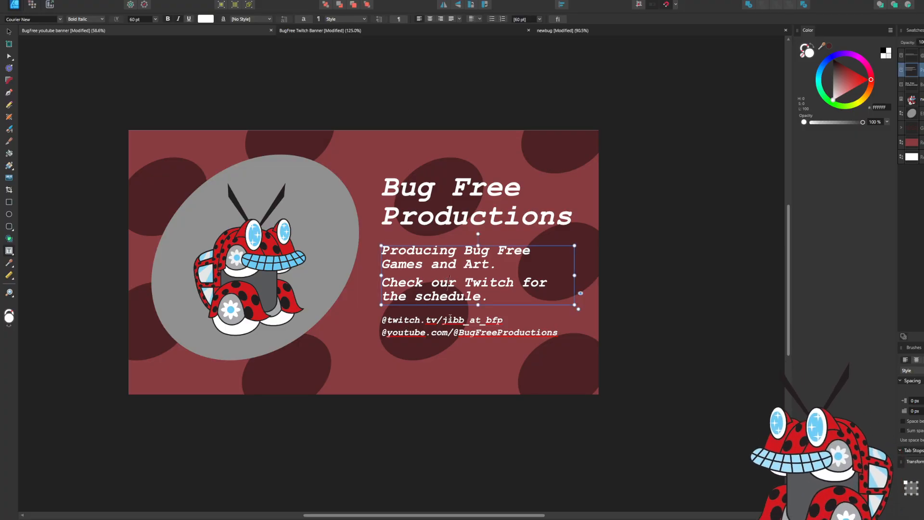
drag(561, 332, 376, 325)
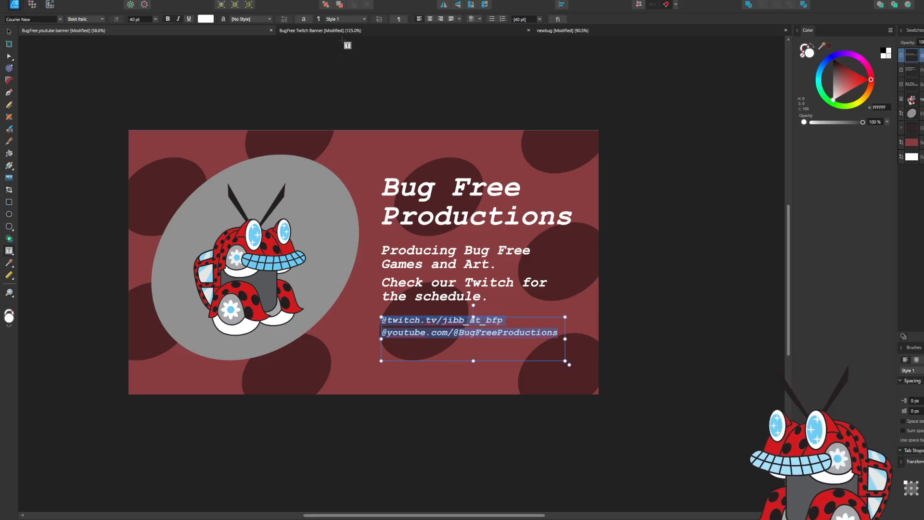
click(364, 18)
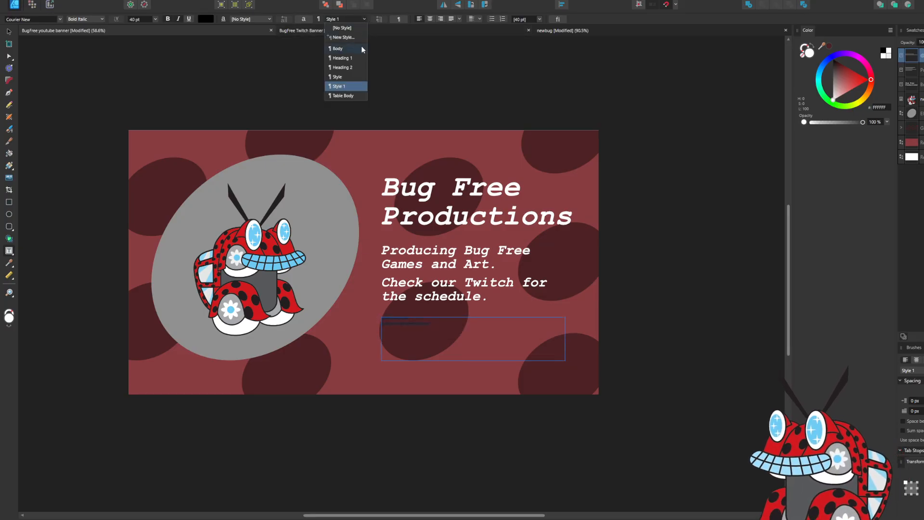
click(355, 74)
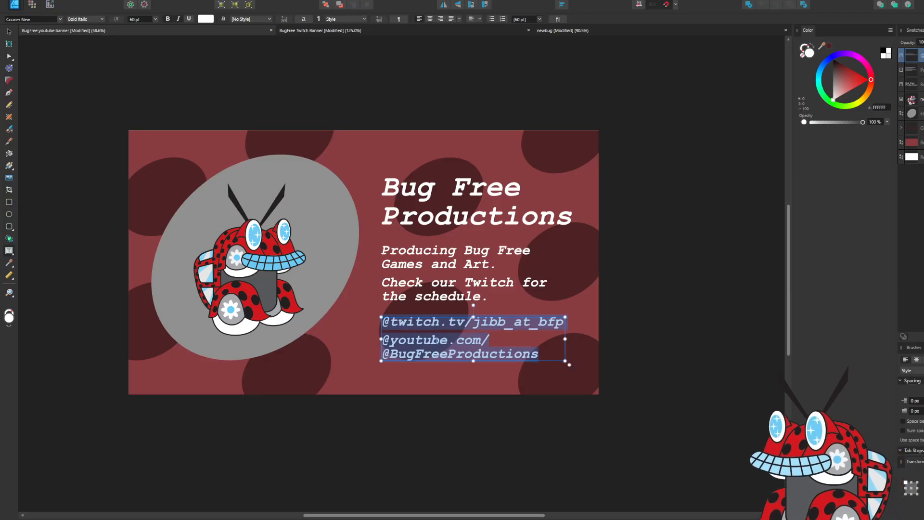
Widen the handle lines' text frame toward the ladybug, and undo a trial extension past the banner's opposite edge.
drag(380, 339, 343, 339)
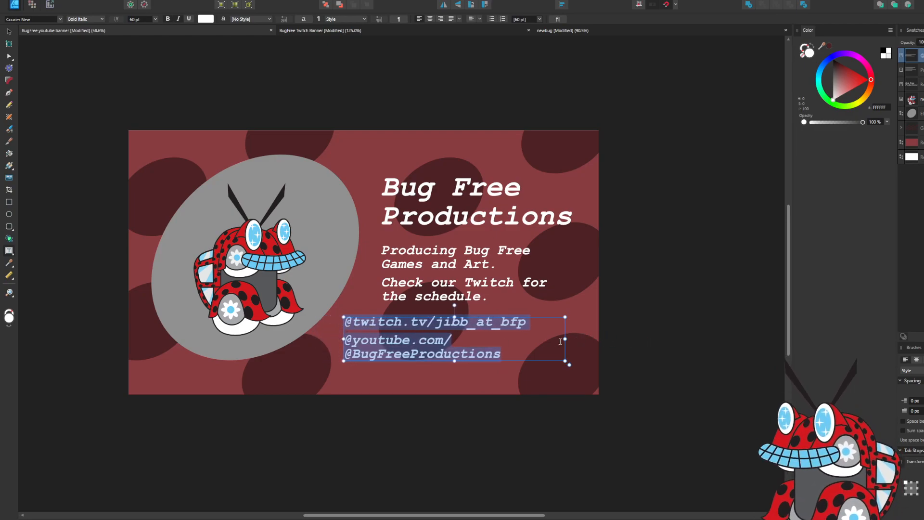
drag(565, 339, 631, 339)
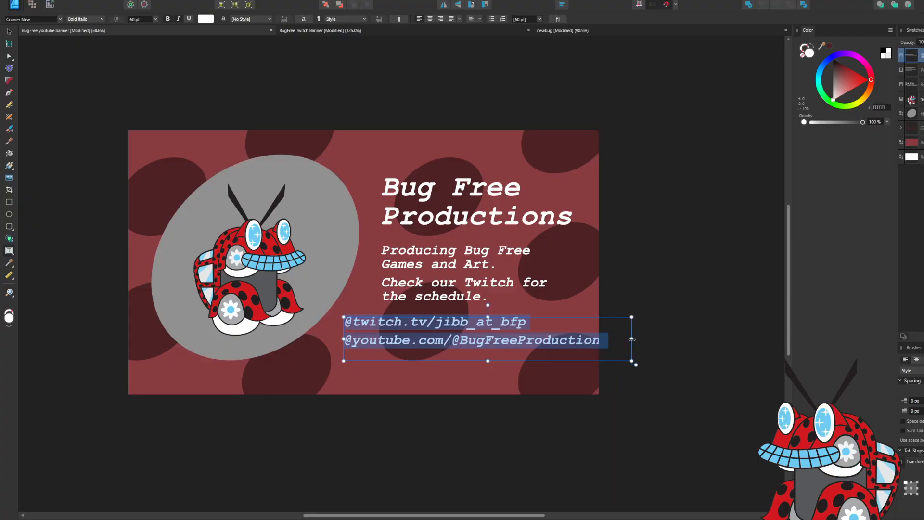
key(ctrl+z)
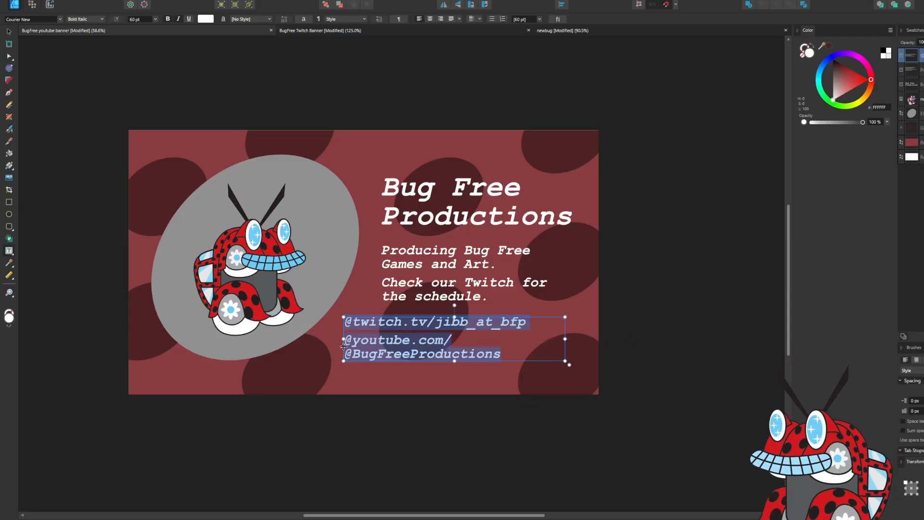
Set the font size of the Twitch and YouTube handle lines to 48 pt.
click(155, 20)
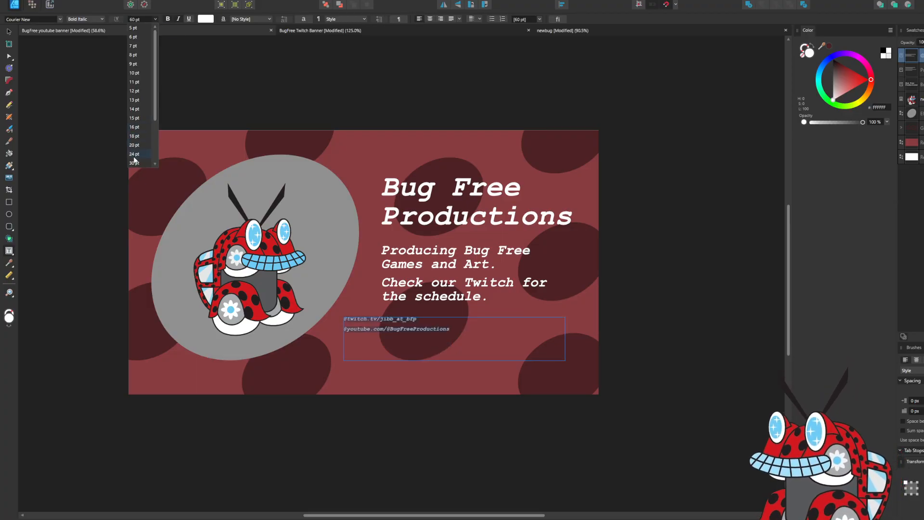
scroll(136, 154, down, 2)
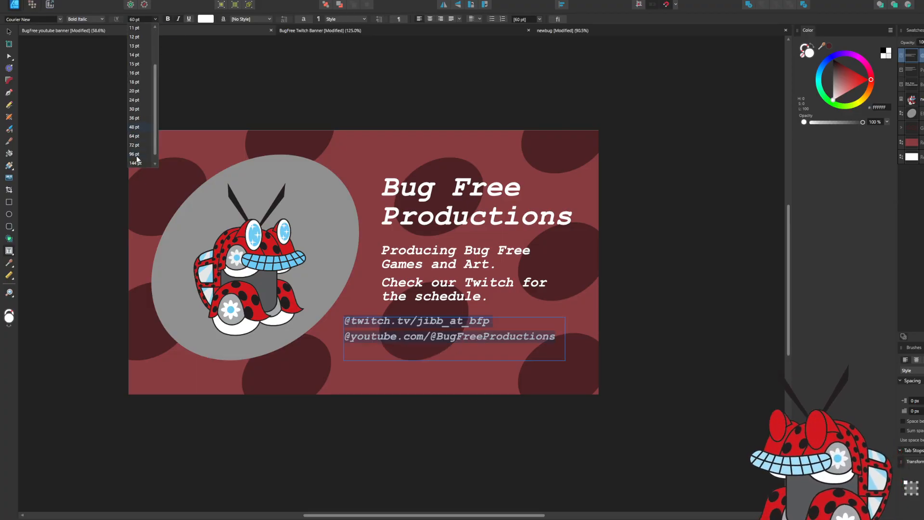
click(137, 128)
click(693, 207)
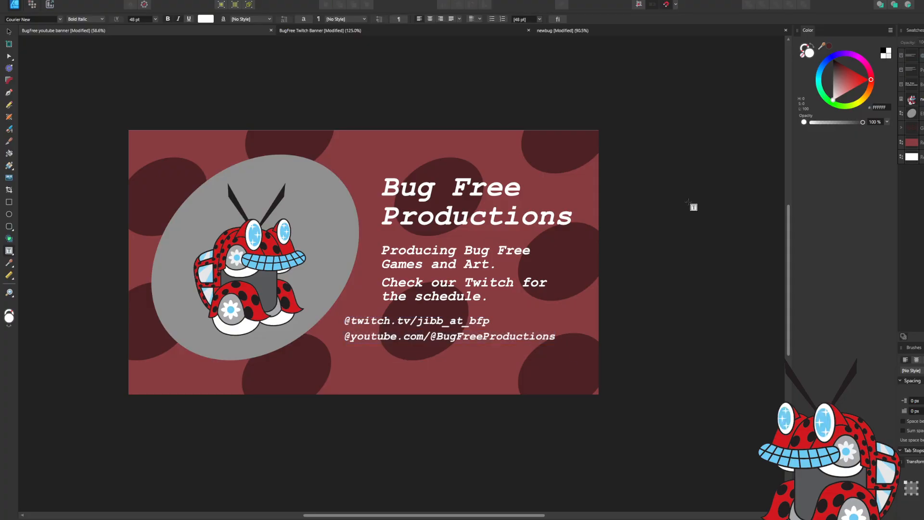
Show the grid and resize the handle lines' text frame from its ladybug side to about 940 px wide.
click(364, 337)
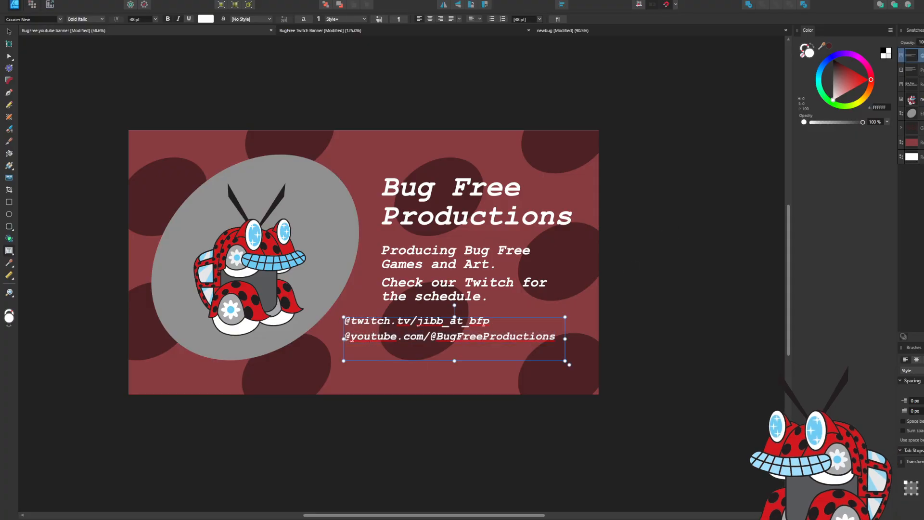
mouse_move(342, 338)
mouse_down()
mouse_move(333, 338)
mouse_move(355, 335)
mouse_up()
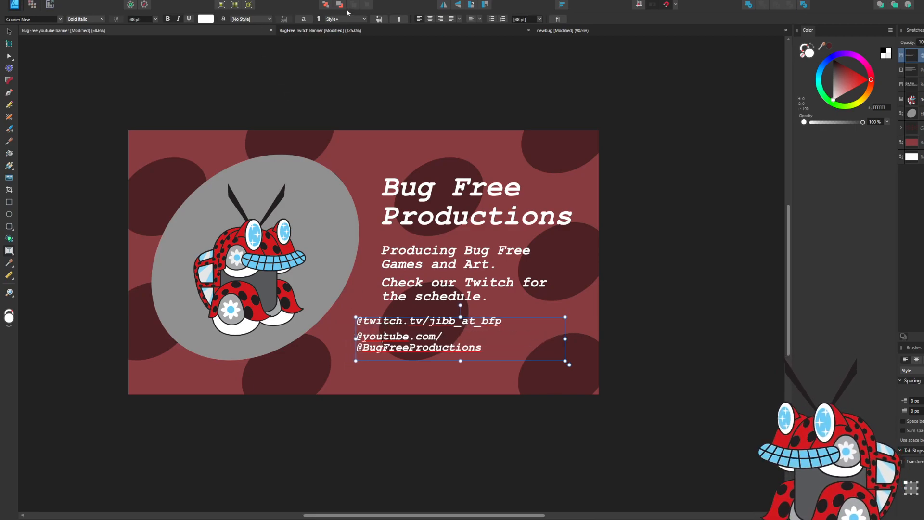
click(123, 0)
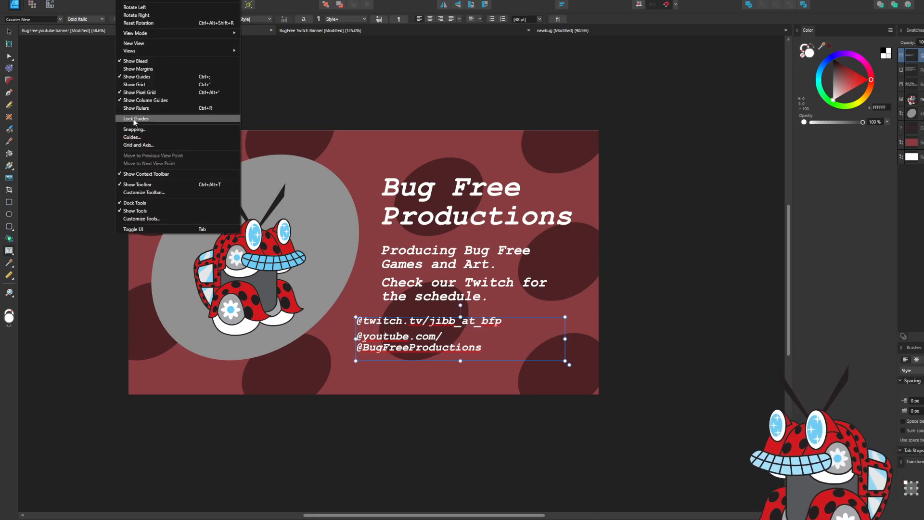
click(138, 85)
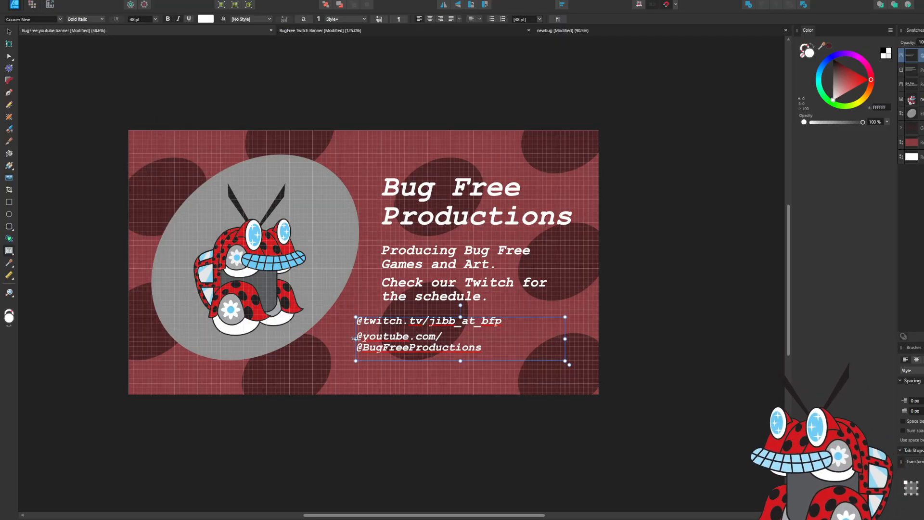
mouse_move(355, 338)
mouse_down()
mouse_move(334, 336)
mouse_move(346, 334)
mouse_up()
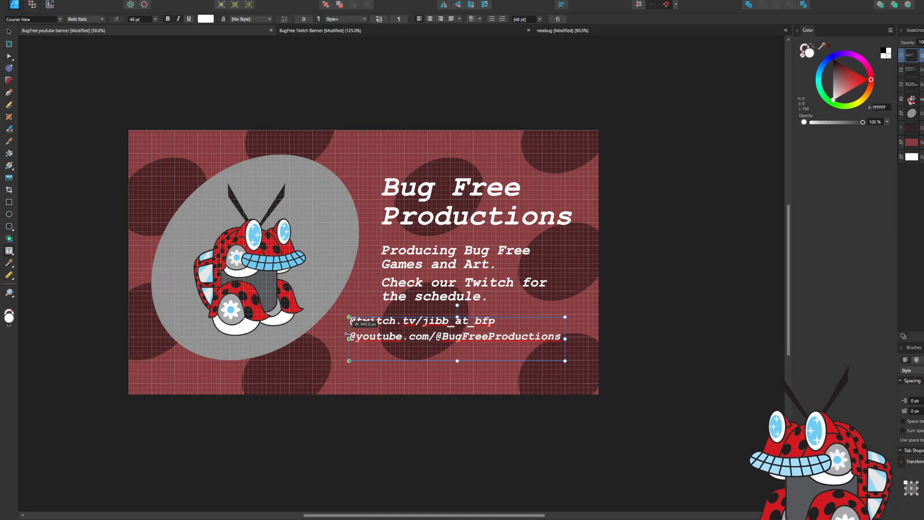
drag(346, 334, 347, 334)
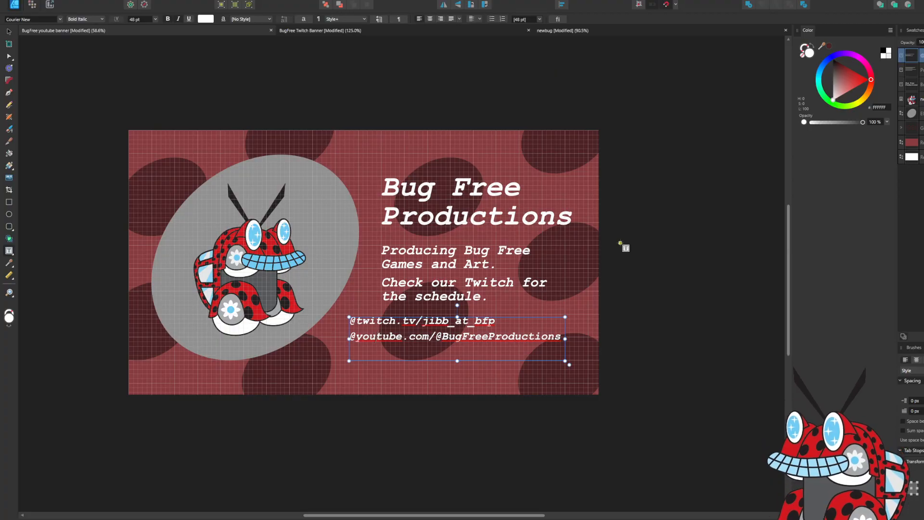
click(666, 243)
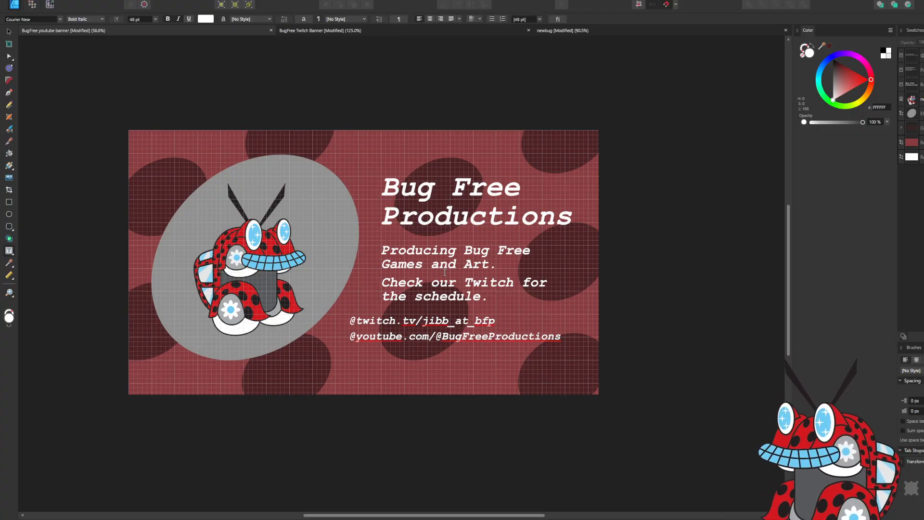
Switch to the BugFree Twitch Banner document and check the text formatting of its Twitch and YouTube handle lines.
click(382, 283)
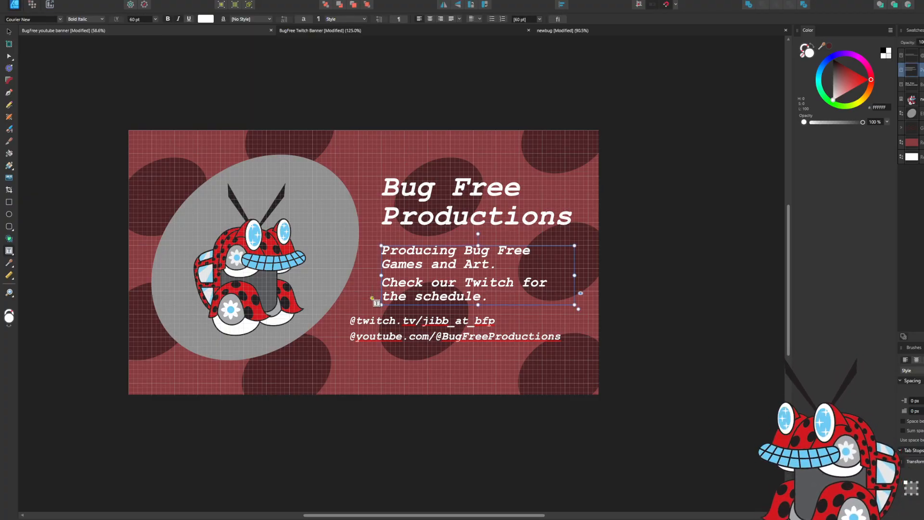
click(693, 268)
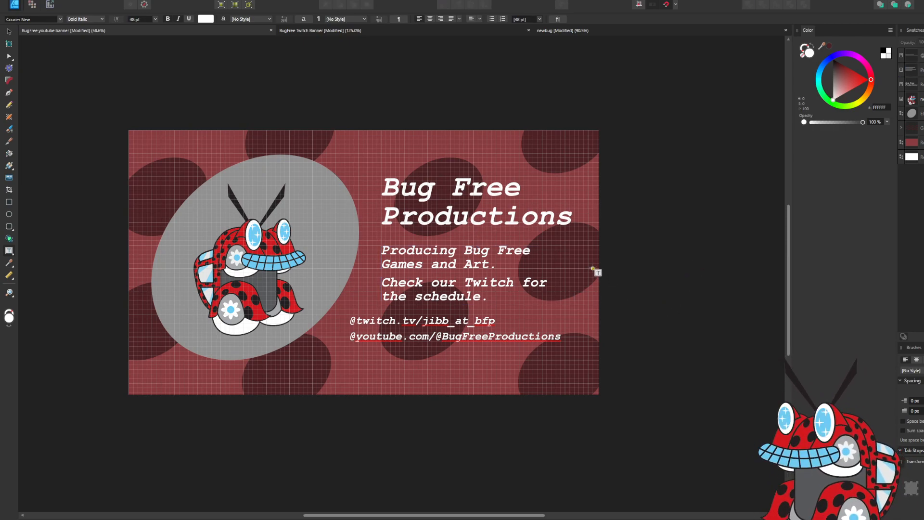
click(397, 28)
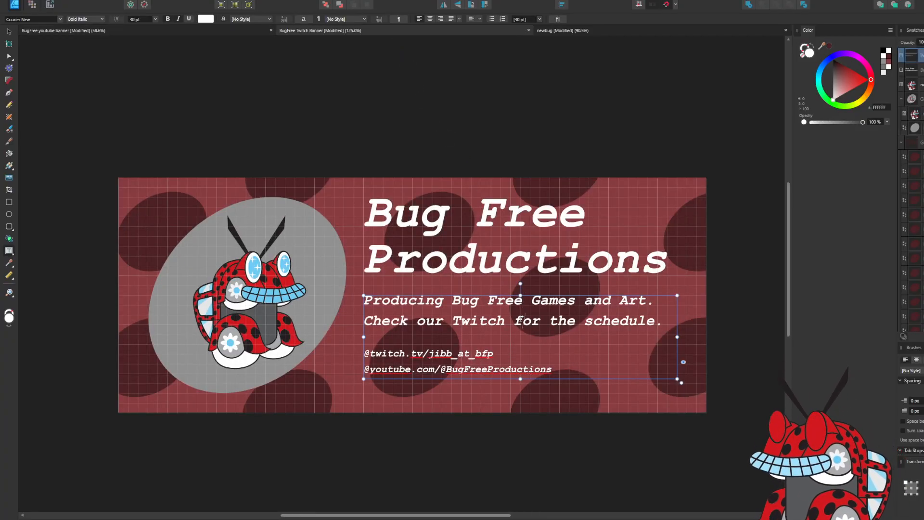
drag(570, 369, 365, 356)
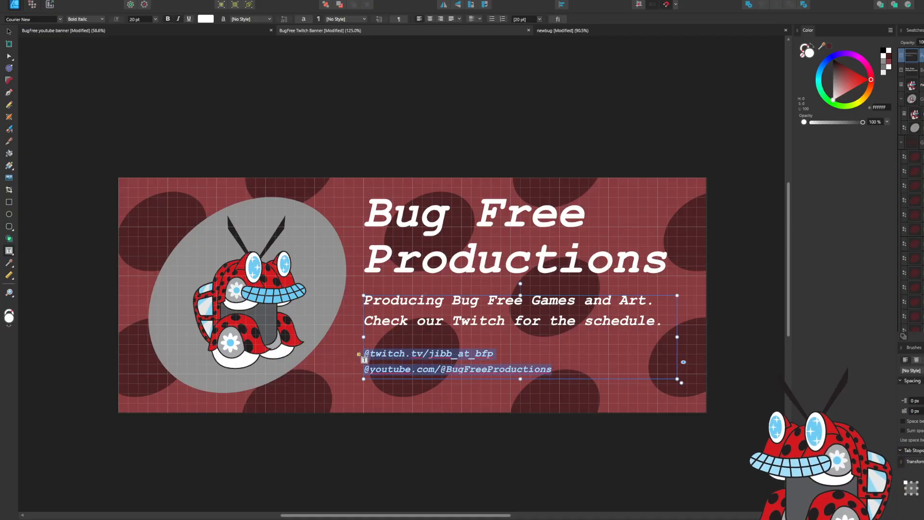
Remove the handle lines from the tagline frame, shorten that frame to its two remaining lines, and paste the handles as separate text.
key(BackSpace)
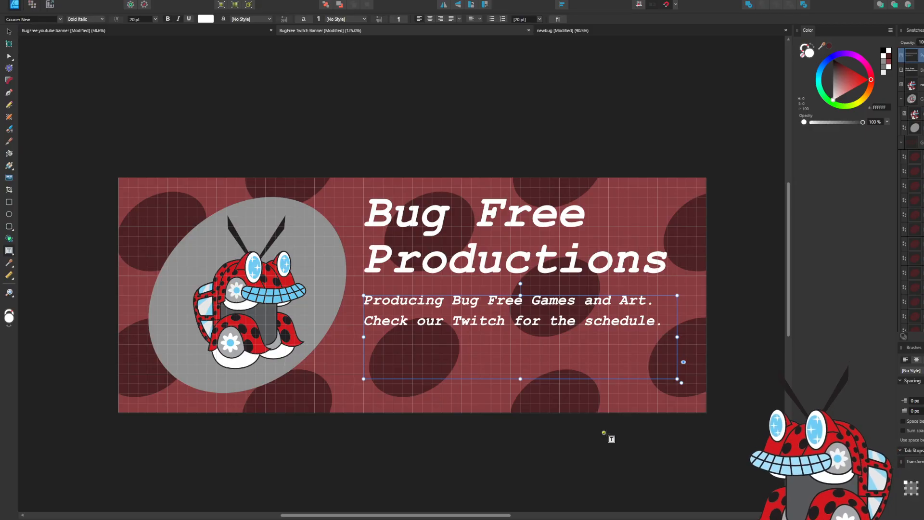
drag(528, 380, 522, 334)
click(672, 457)
key(ctrl+v)
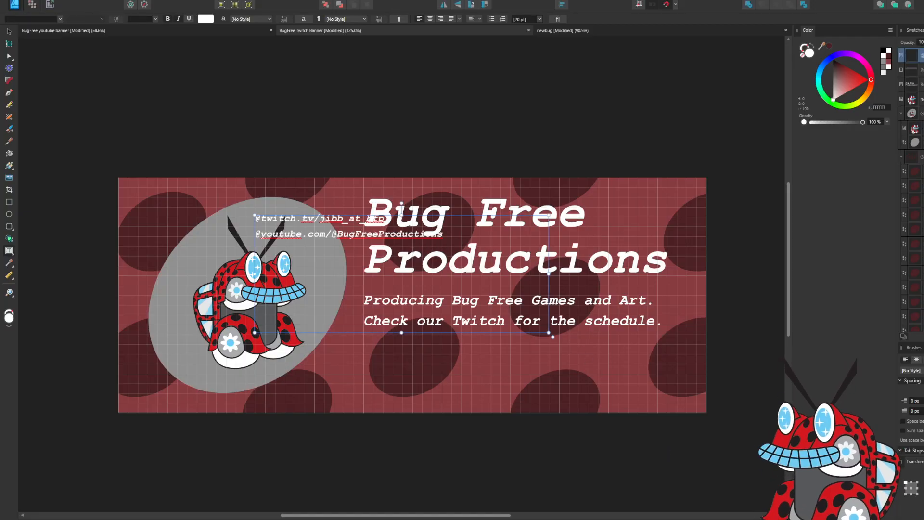
Move the pasted handle lines below the tagline and shorten their text frame to fit the two lines.
key(v)
drag(332, 245, 416, 363)
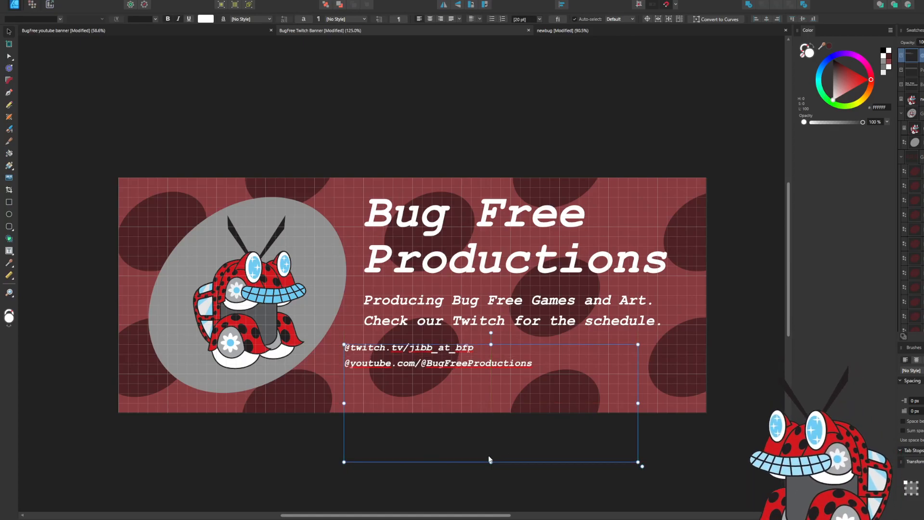
drag(491, 461, 479, 373)
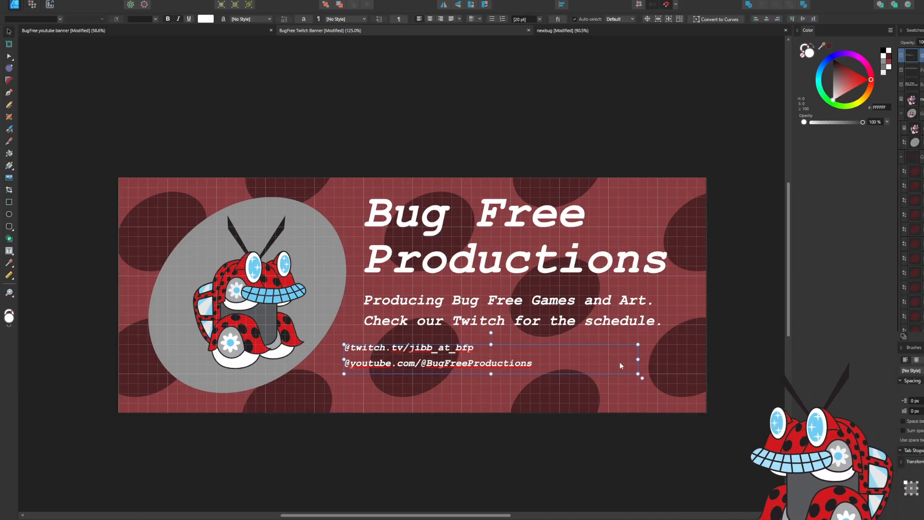
Try a 30 pt font size on the Twitch and YouTube handle lines.
double_click(543, 370)
drag(542, 367, 326, 350)
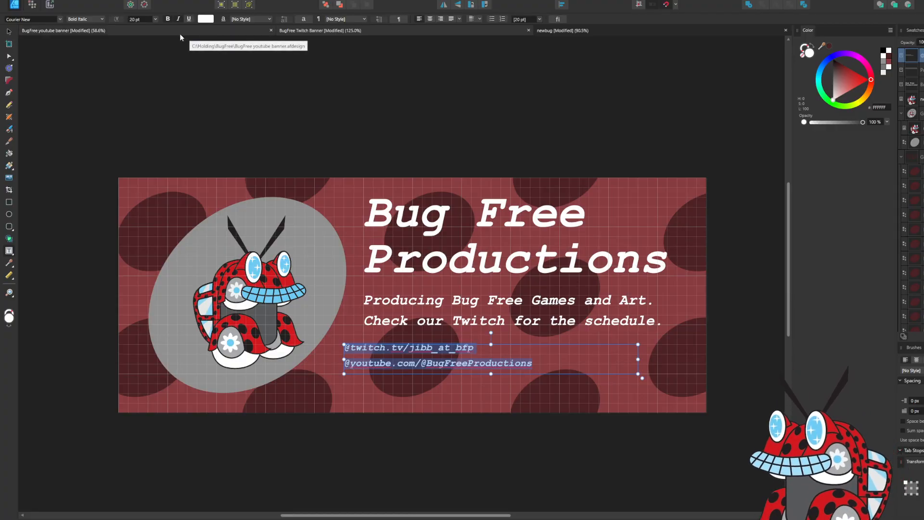
click(156, 19)
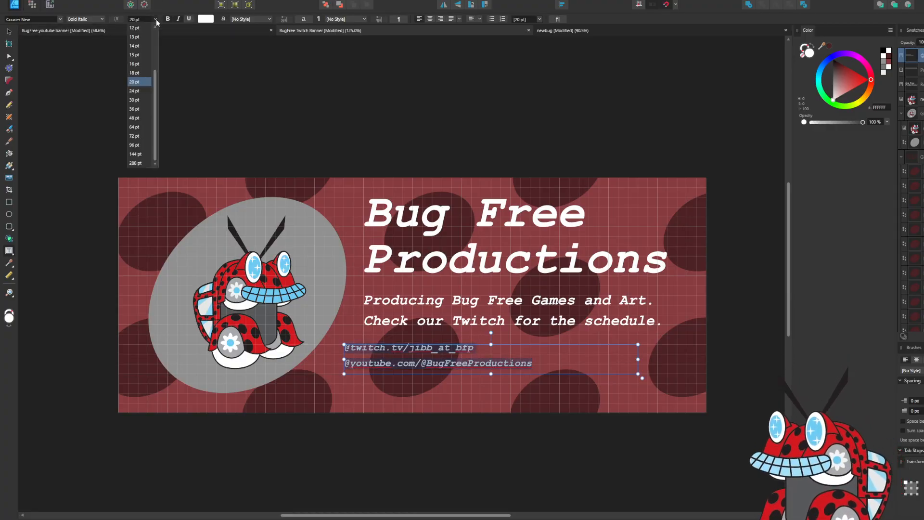
click(137, 100)
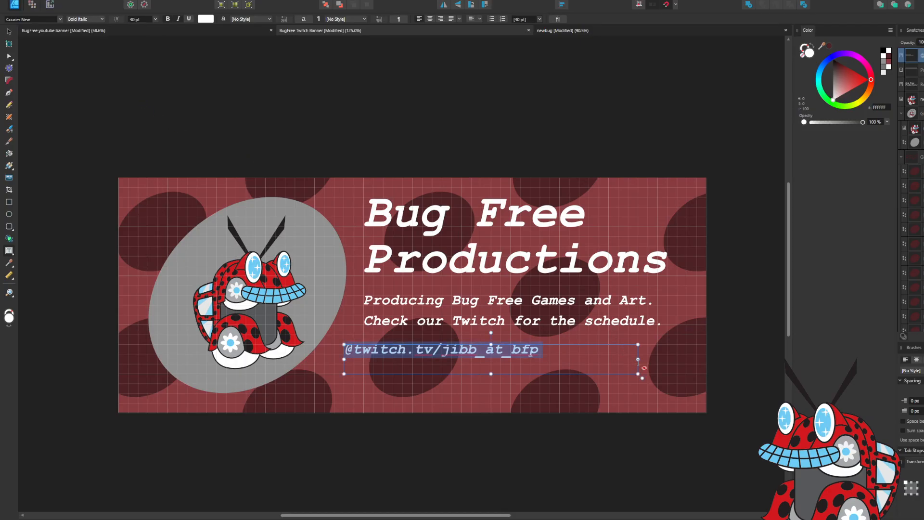
Widen the handle lines' text frame to about 680 px so its far edge aligns with the title's frame.
drag(638, 359, 658, 358)
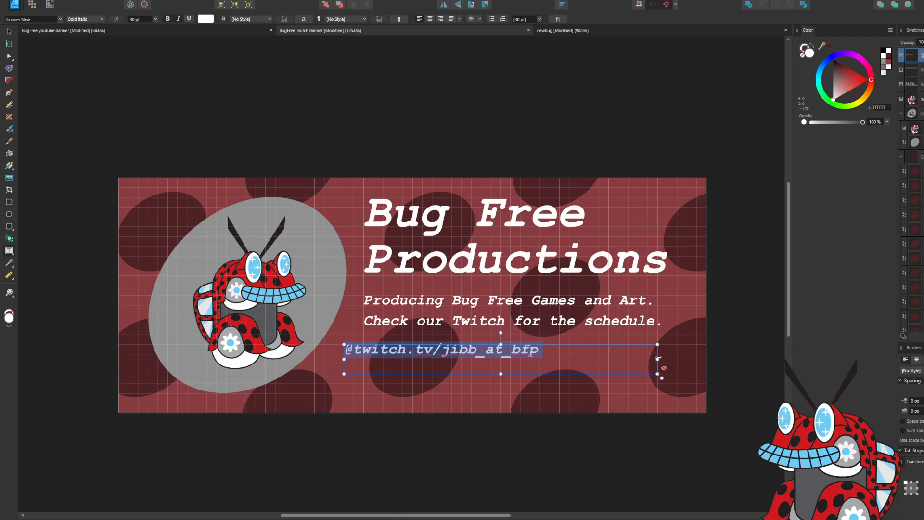
click(622, 258)
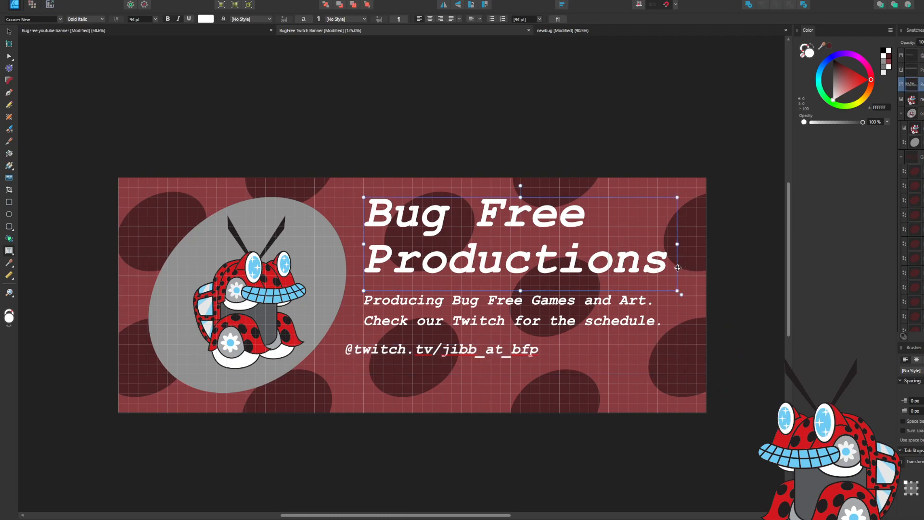
click(530, 351)
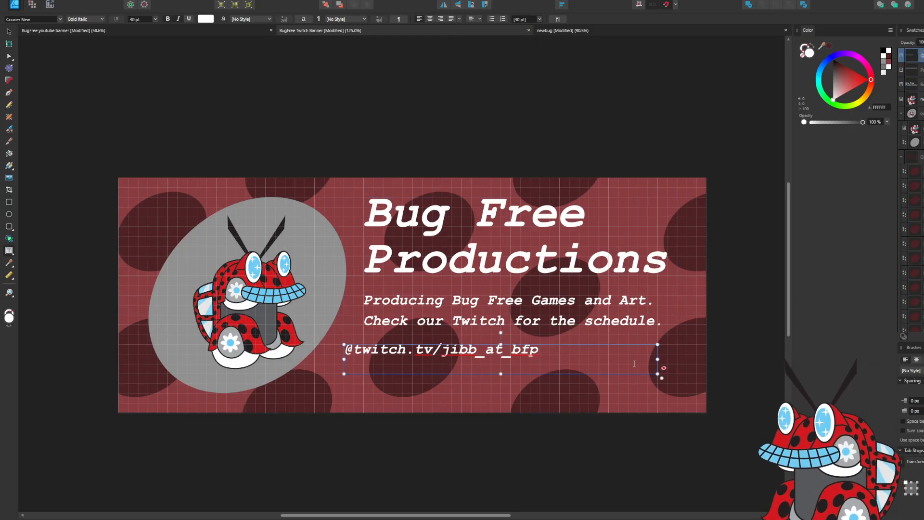
drag(657, 359, 678, 359)
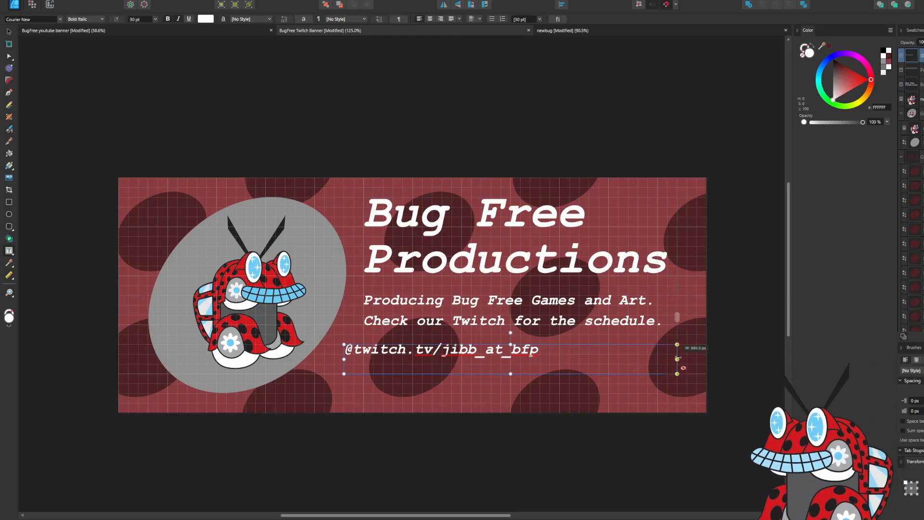
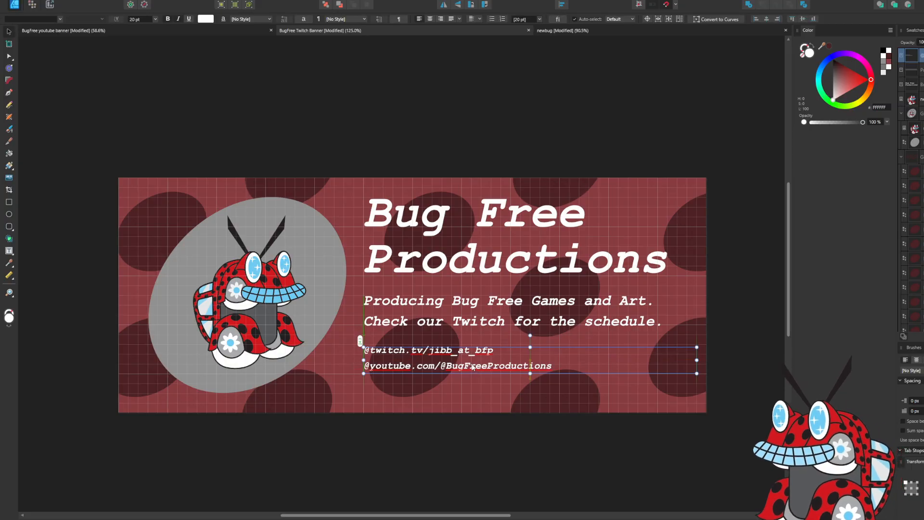
Nudge the handle lines closer to the tagline, and shift the title, tagline and handle frames down together on the Twitch banner.
drag(472, 367, 472, 365)
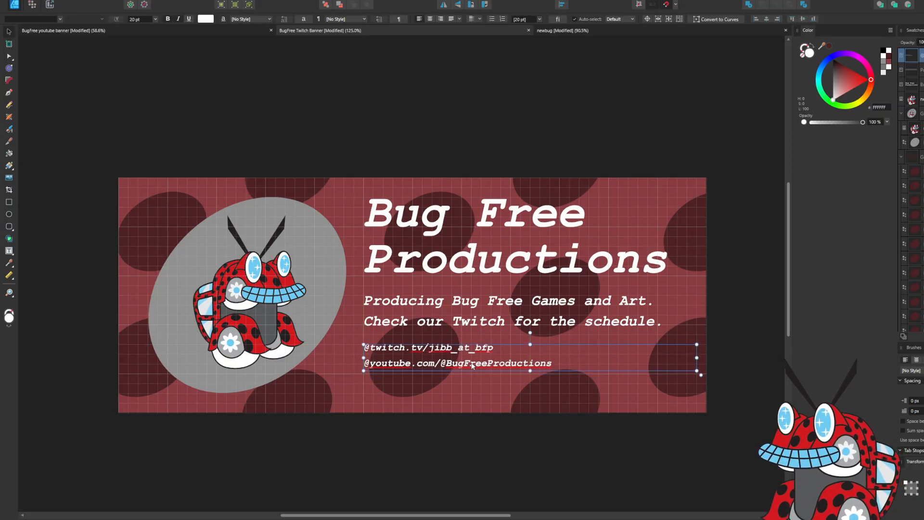
click(462, 101)
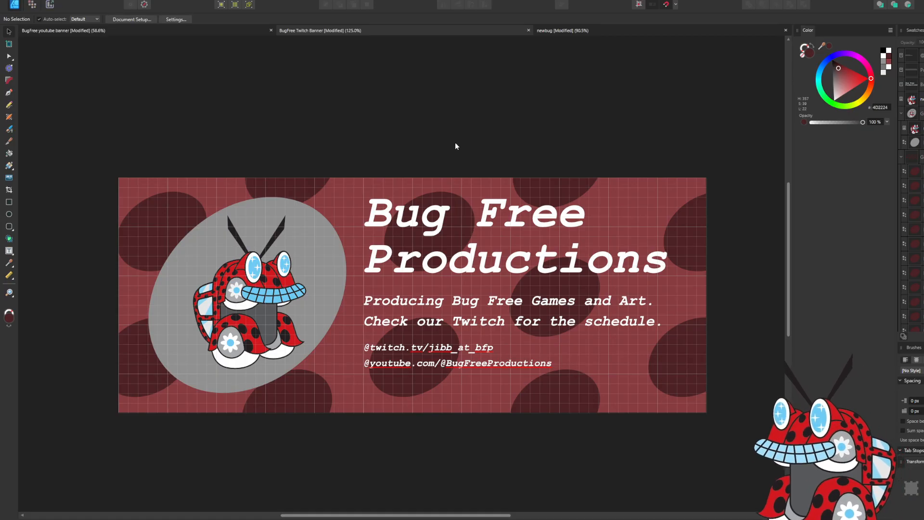
click(458, 262)
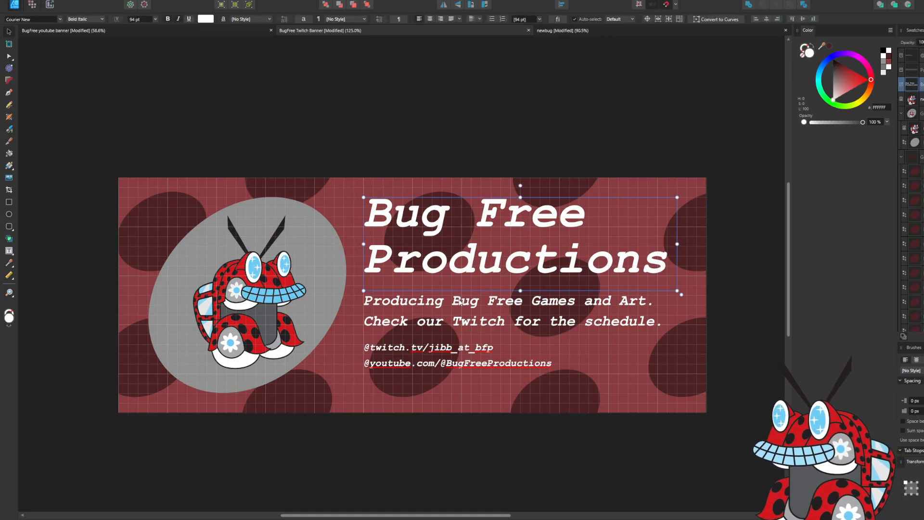
click(460, 302)
shift+click(453, 344)
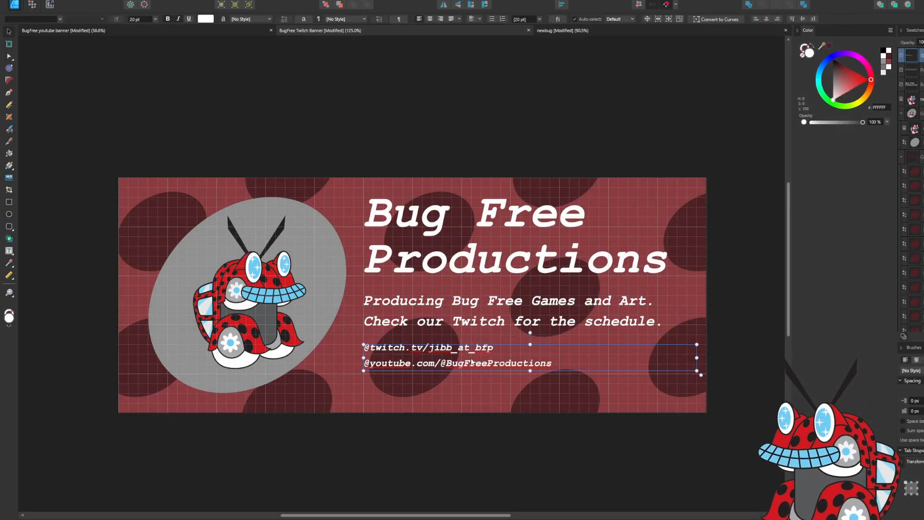
shift+click(475, 260)
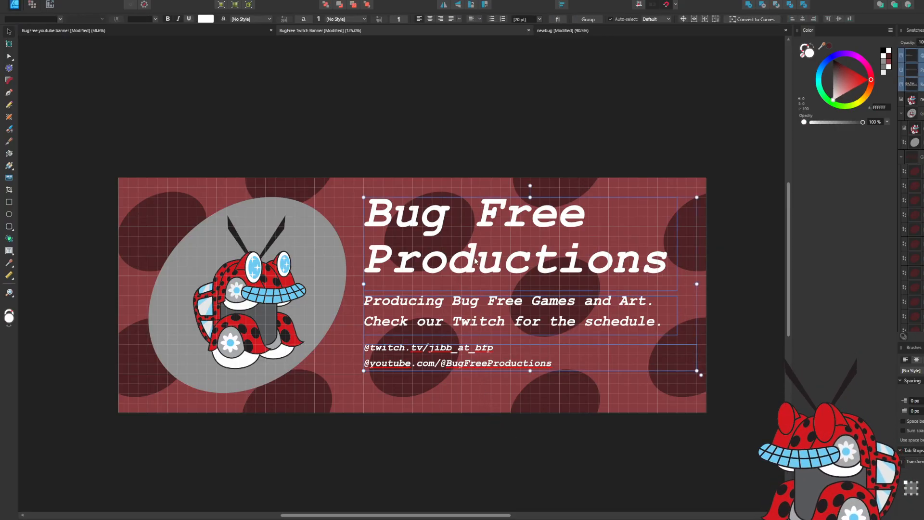
drag(476, 260, 475, 269)
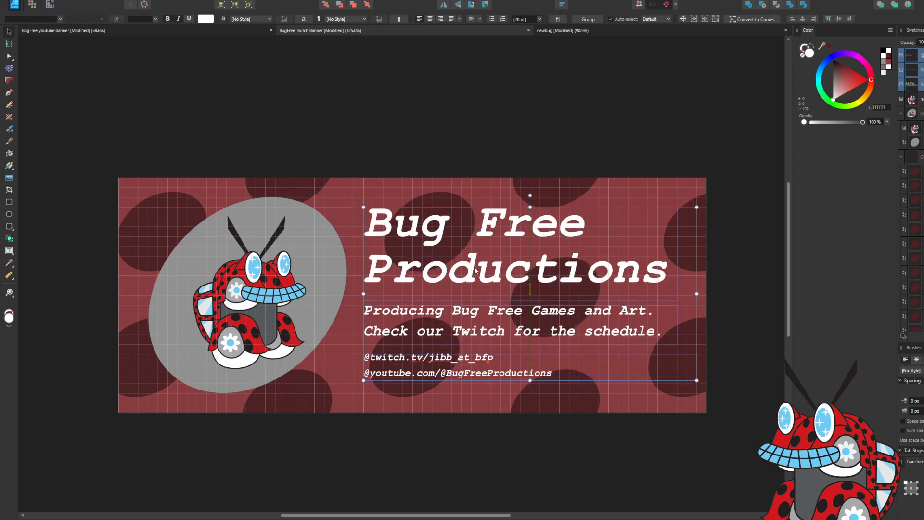
drag(476, 270, 477, 273)
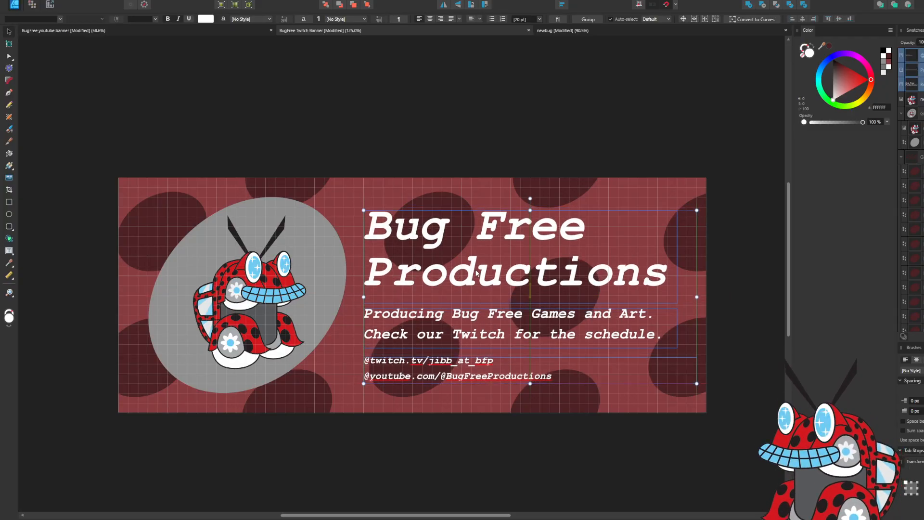
click(488, 127)
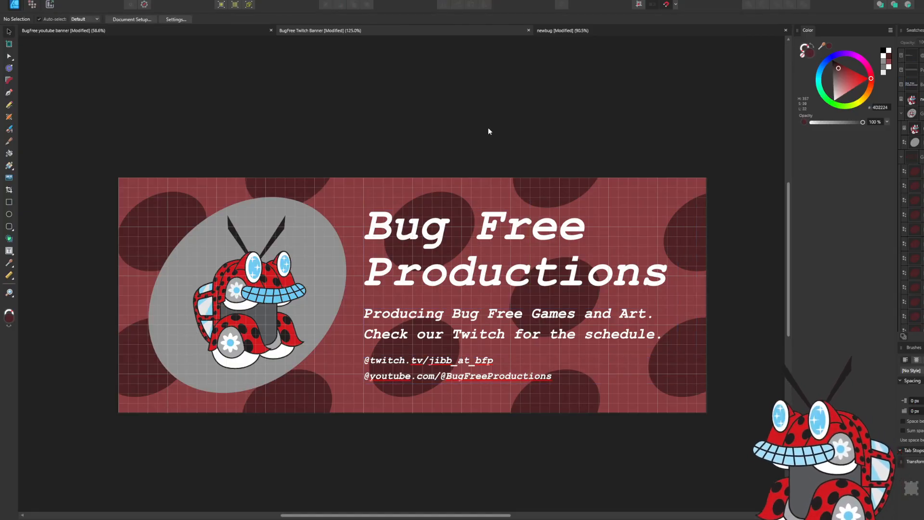
Switch to the BugFree youtube banner document and shorten the handle lines' text frame to fit its two lines.
click(107, 31)
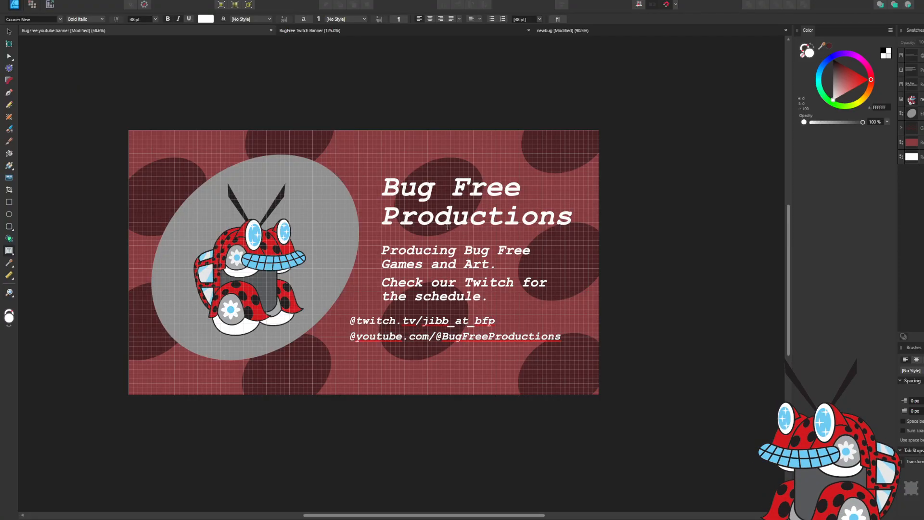
click(502, 219)
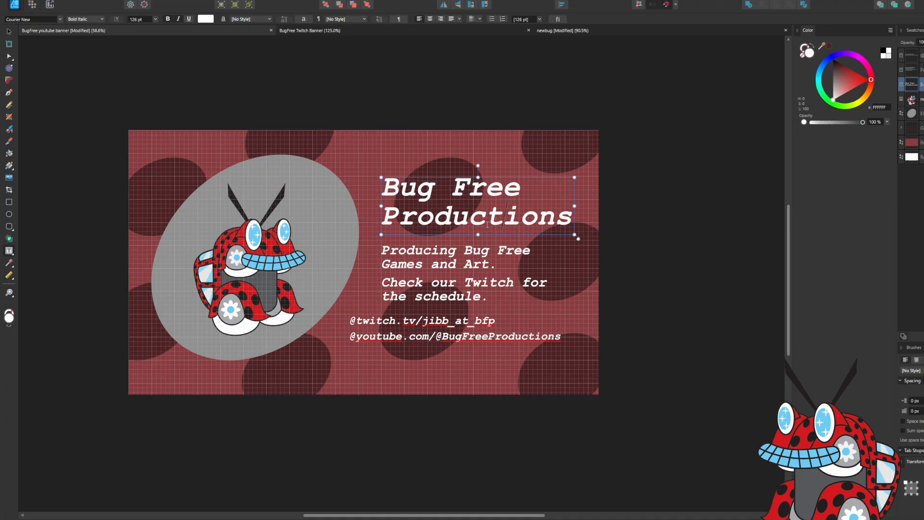
click(432, 266)
click(442, 323)
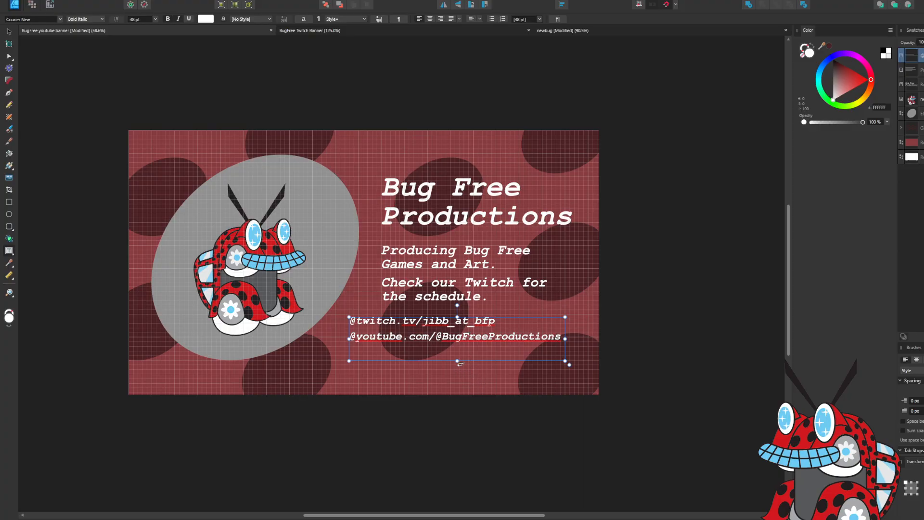
drag(457, 360, 457, 346)
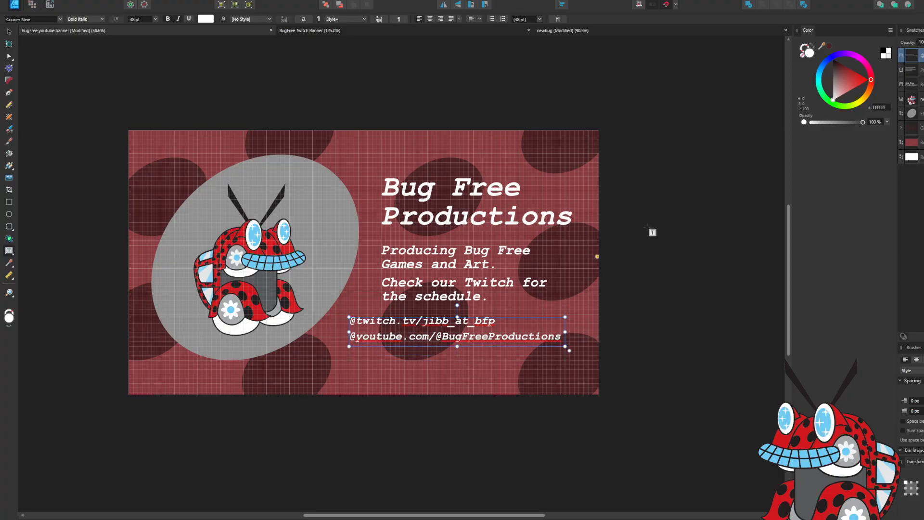
click(723, 189)
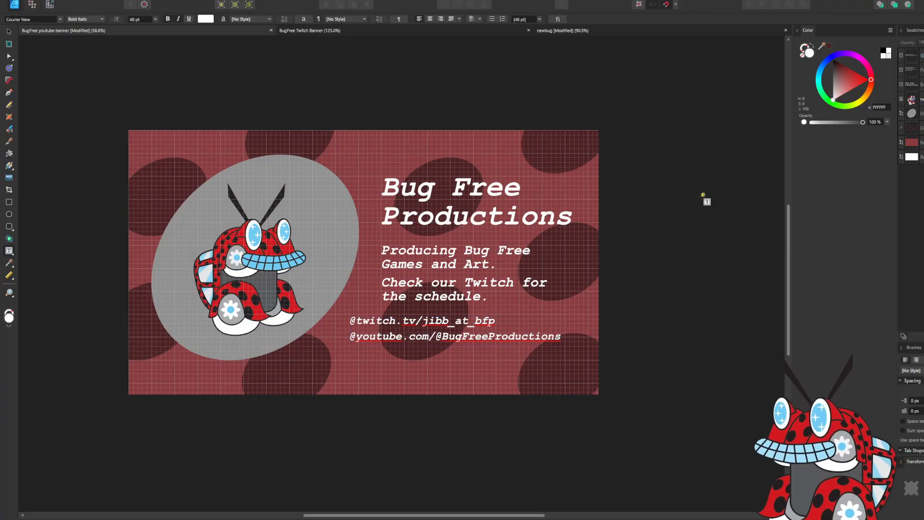
Try nudging the handle lines closer to the tagline, and move them back down.
key(v)
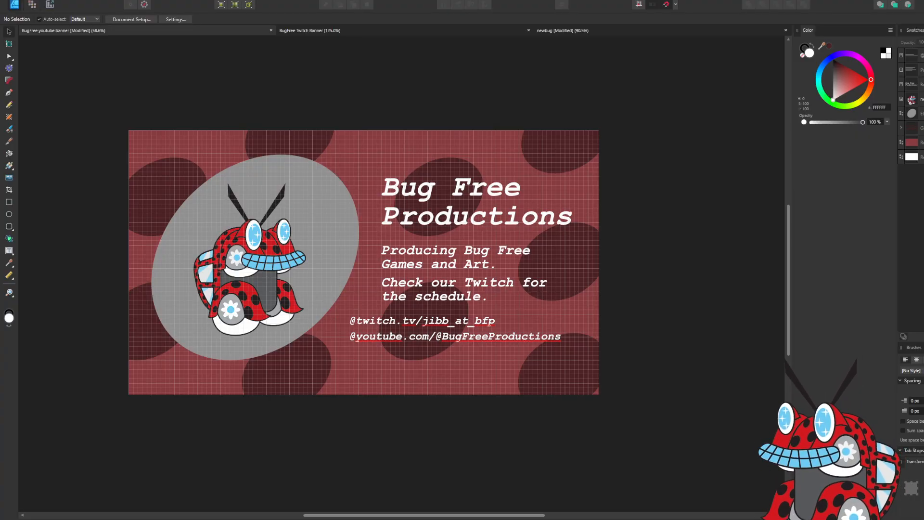
scroll(590, 218, down, 1)
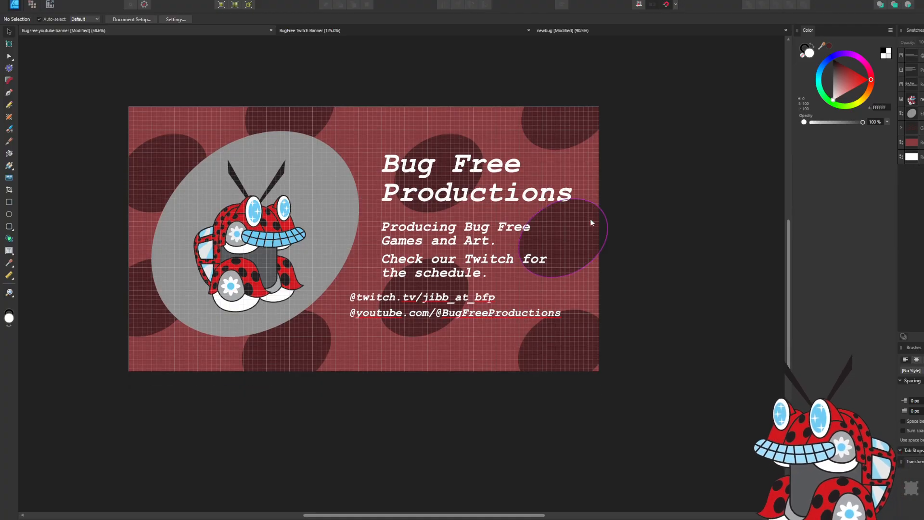
click(458, 316)
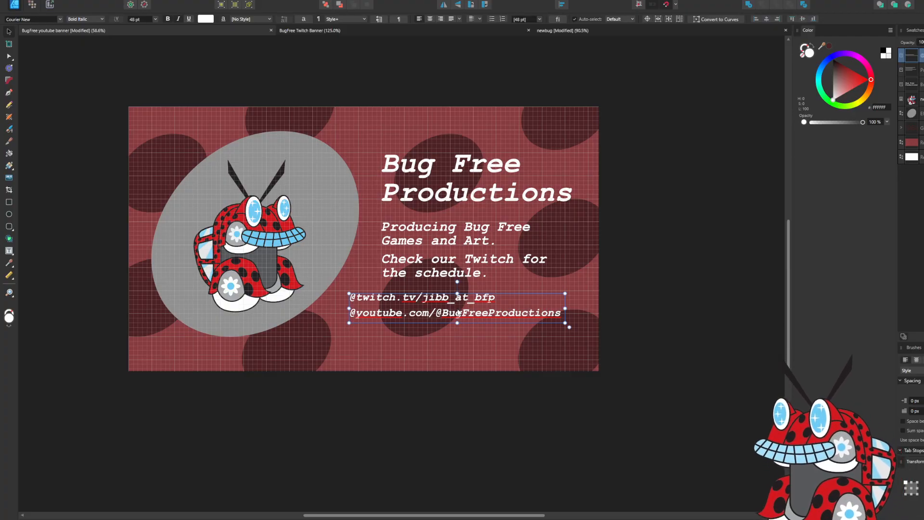
drag(458, 314, 458, 312)
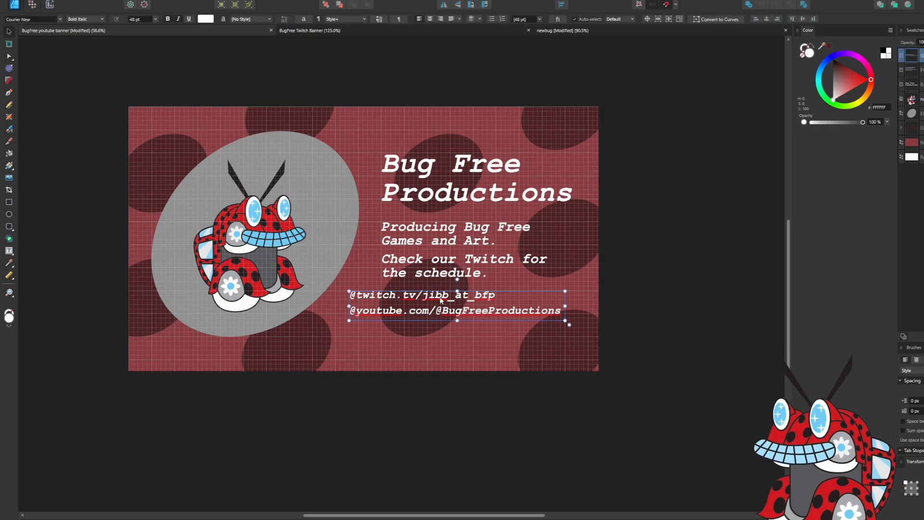
drag(441, 301, 439, 312)
click(445, 402)
click(620, 257)
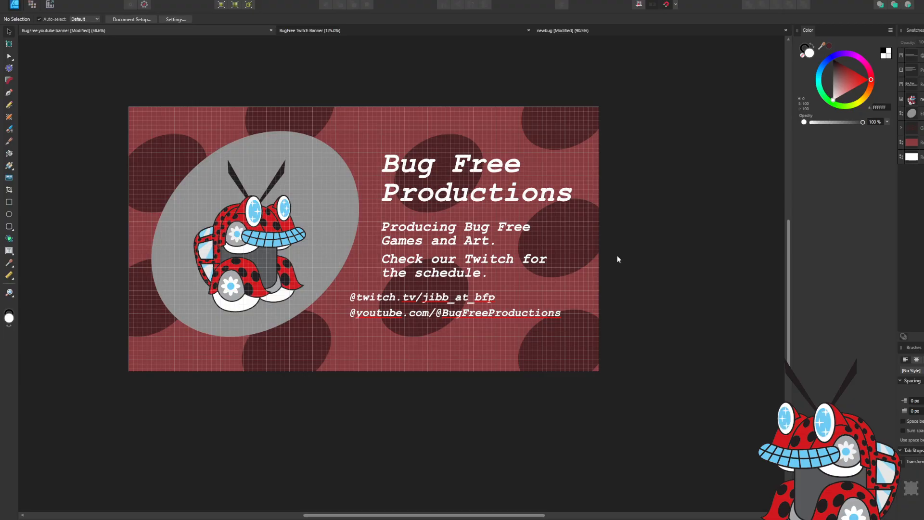
click(480, 319)
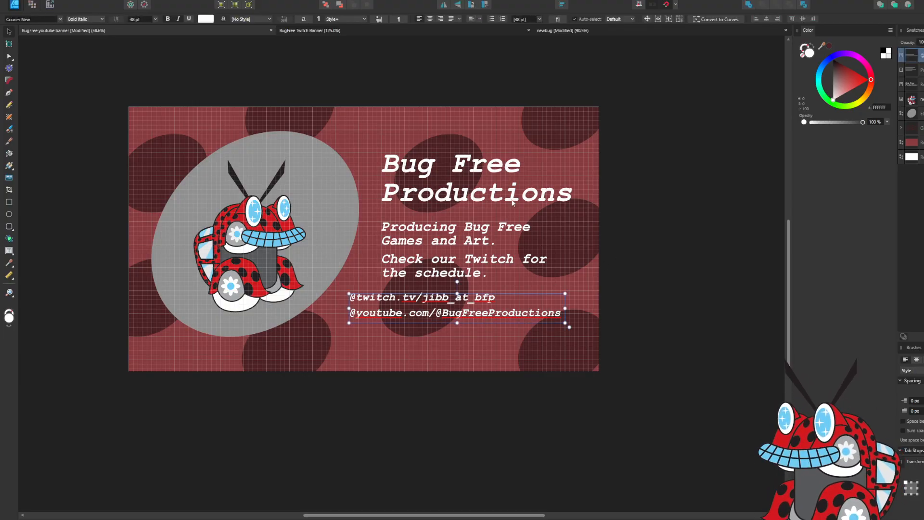
click(480, 235)
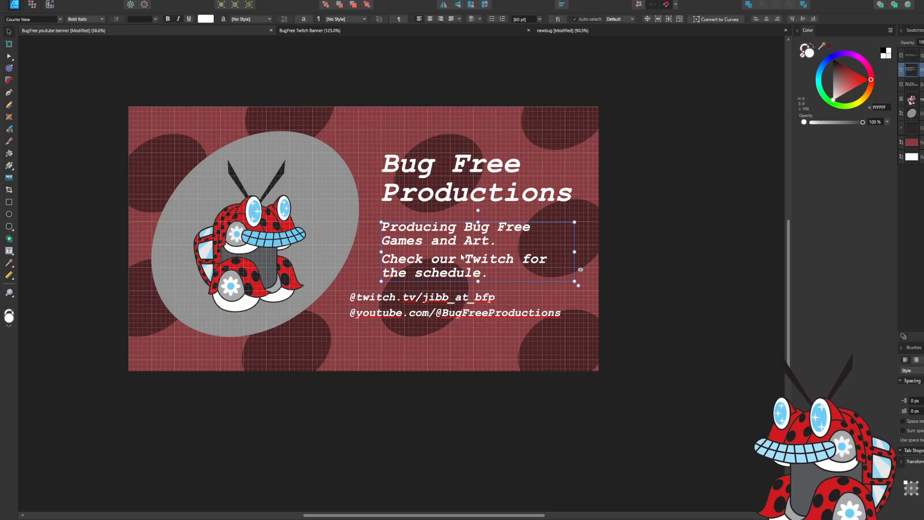
click(627, 231)
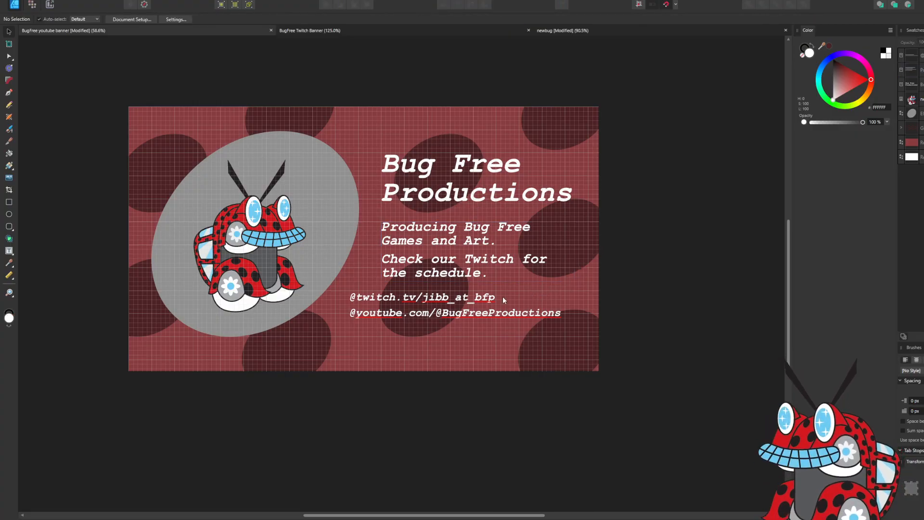
Narrow the handle lines' text frame so its left edge aligns with the tagline's text frame.
click(382, 313)
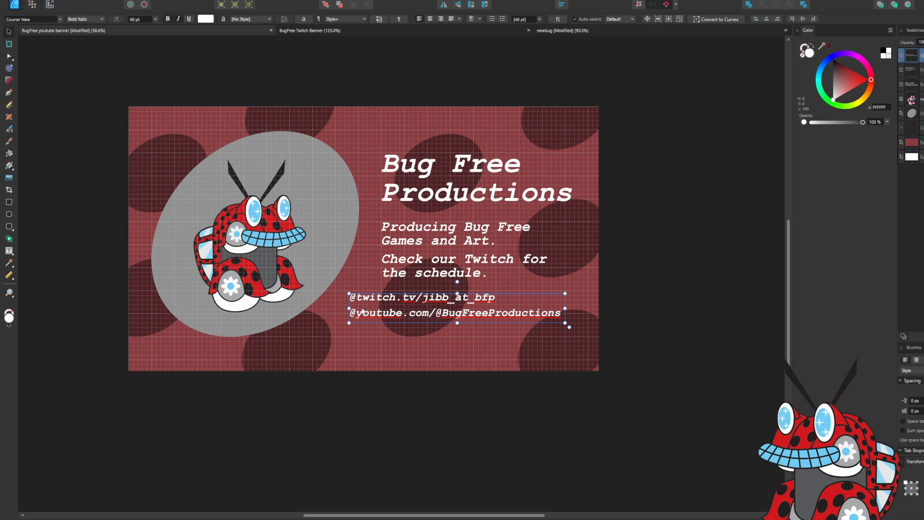
drag(349, 309, 389, 310)
click(418, 255)
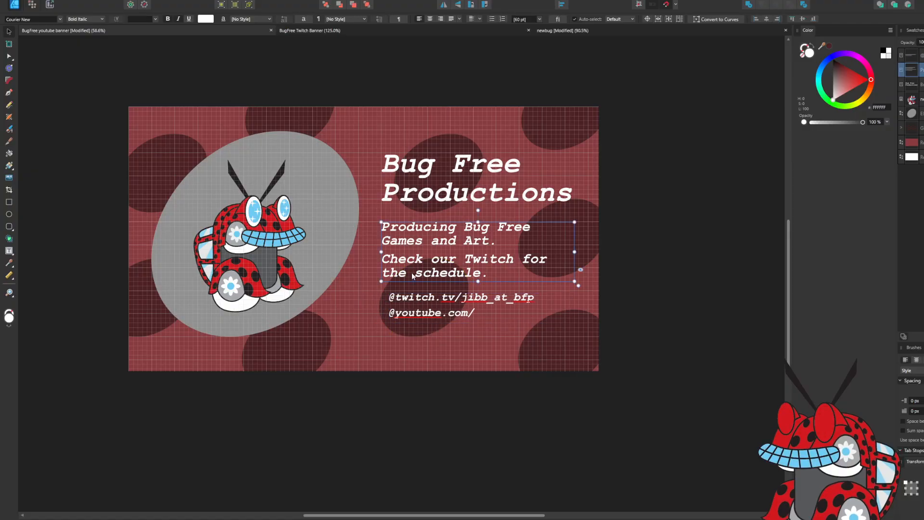
click(408, 310)
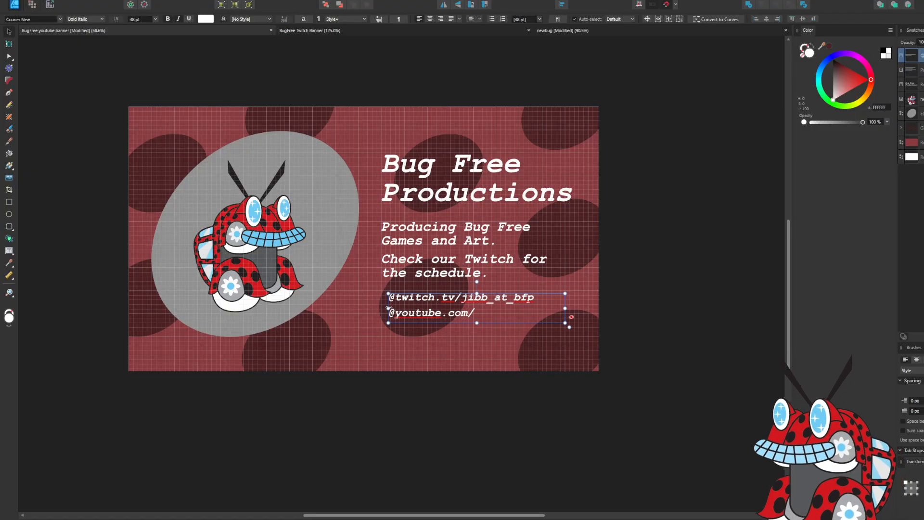
drag(390, 307, 381, 308)
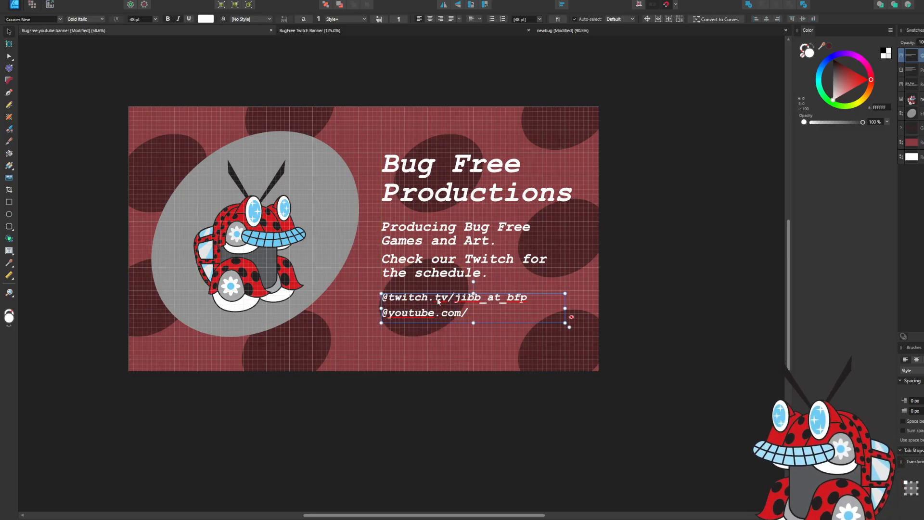
Widen the handle lines' text frame to about 940 px so its right edge aligns with the tagline's frame.
click(664, 265)
click(548, 306)
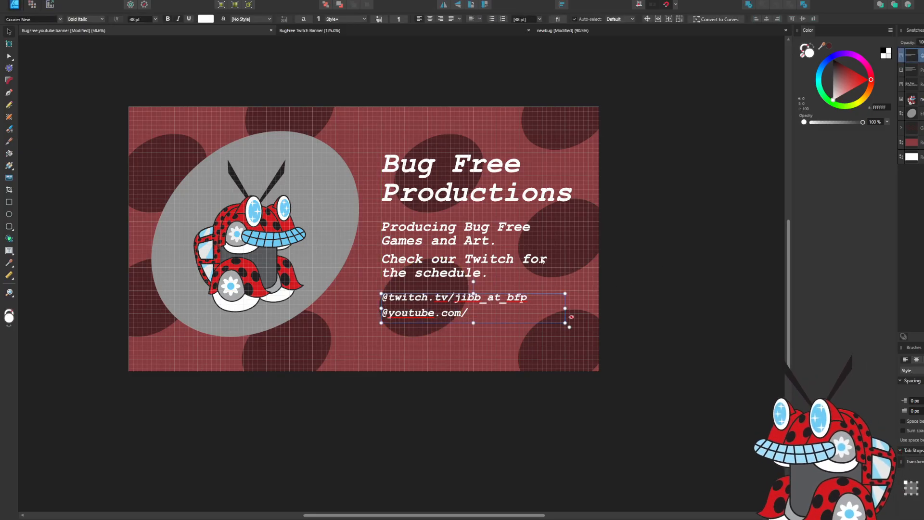
click(538, 255)
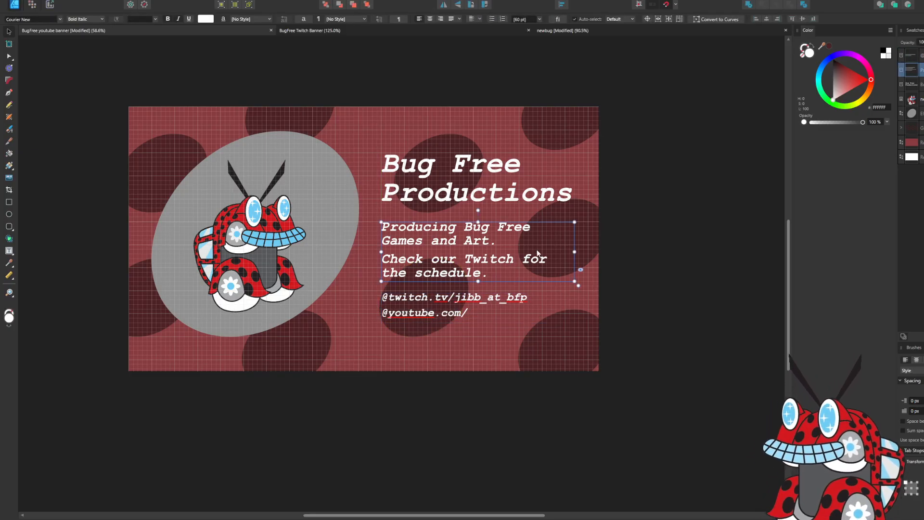
click(538, 306)
drag(565, 308, 575, 307)
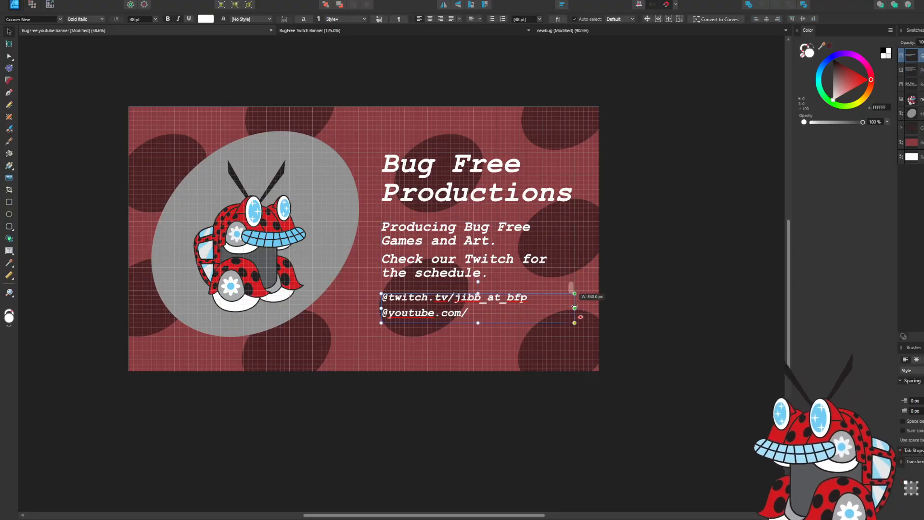
click(688, 201)
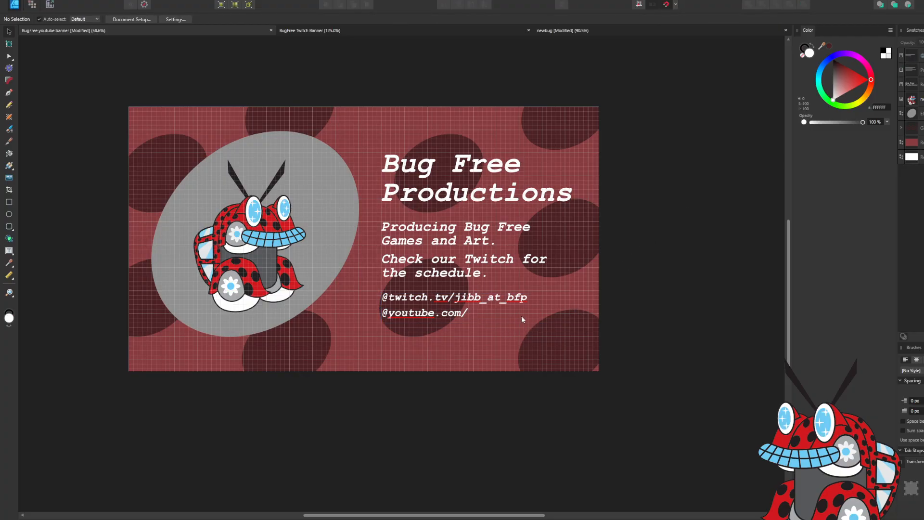
Extend the handle lines' text frame downward and set its font size to 40 pt.
click(497, 304)
drag(477, 322, 477, 341)
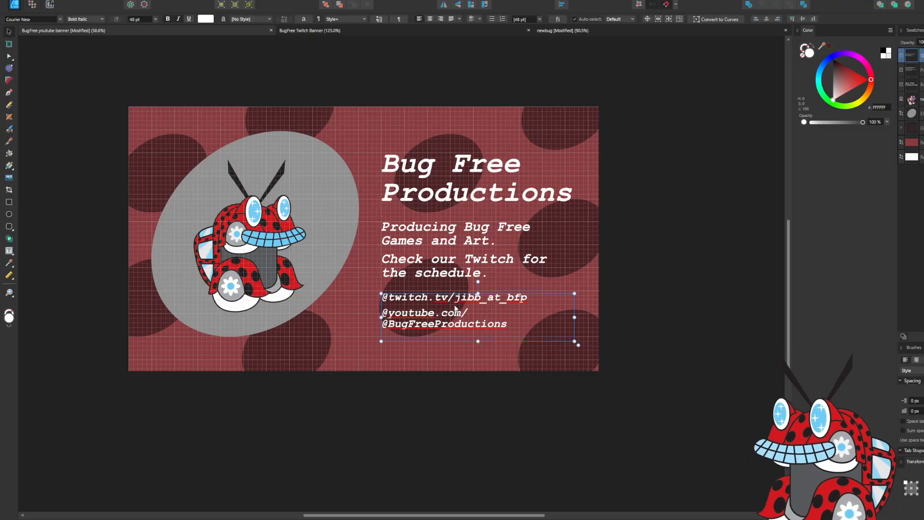
click(155, 19)
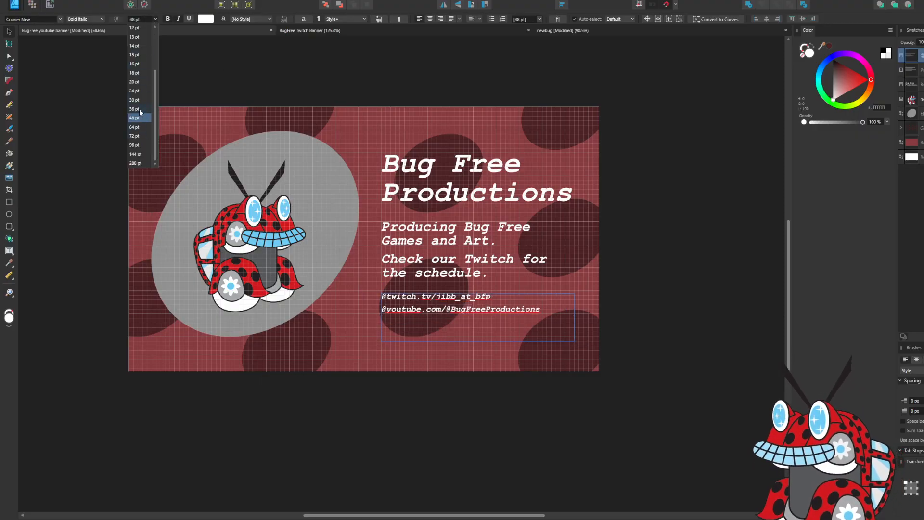
click(137, 19)
text(40)
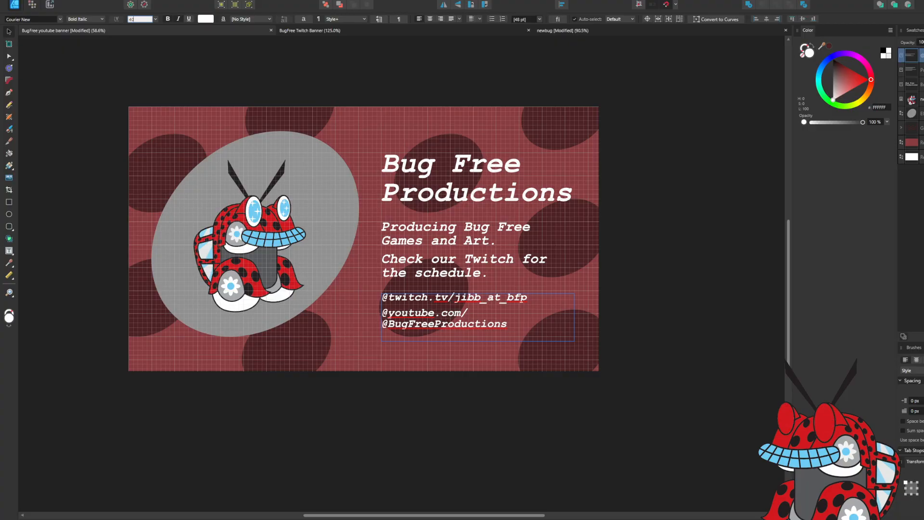
key(Return)
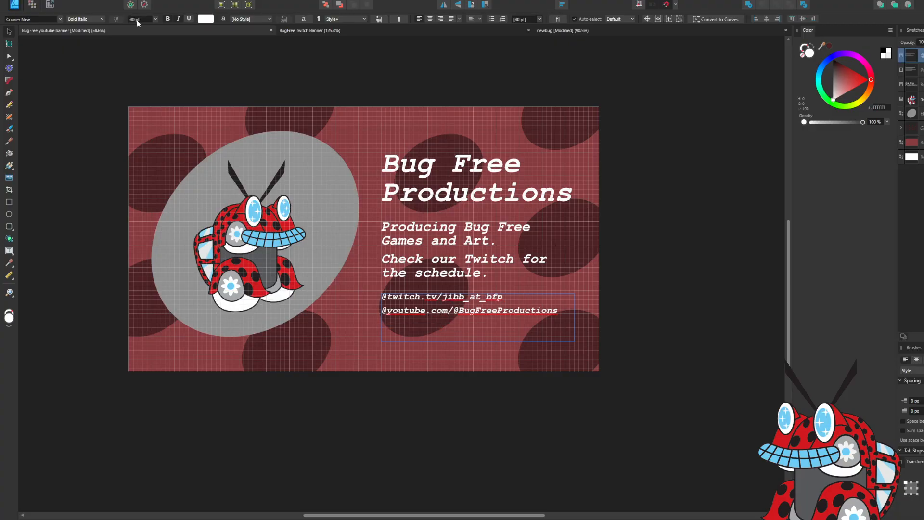
click(693, 291)
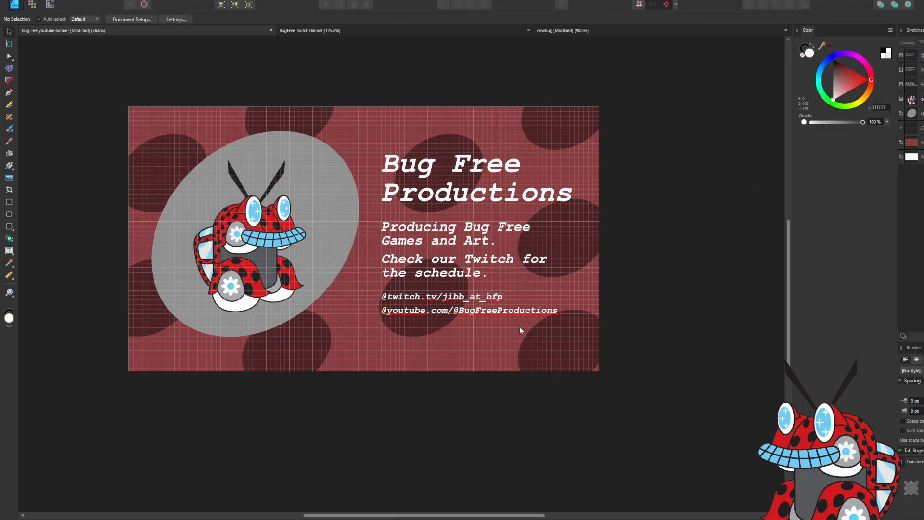
Shorten the handle lines' text frame to fit its two lines of 40 pt text.
click(461, 309)
drag(479, 342, 481, 321)
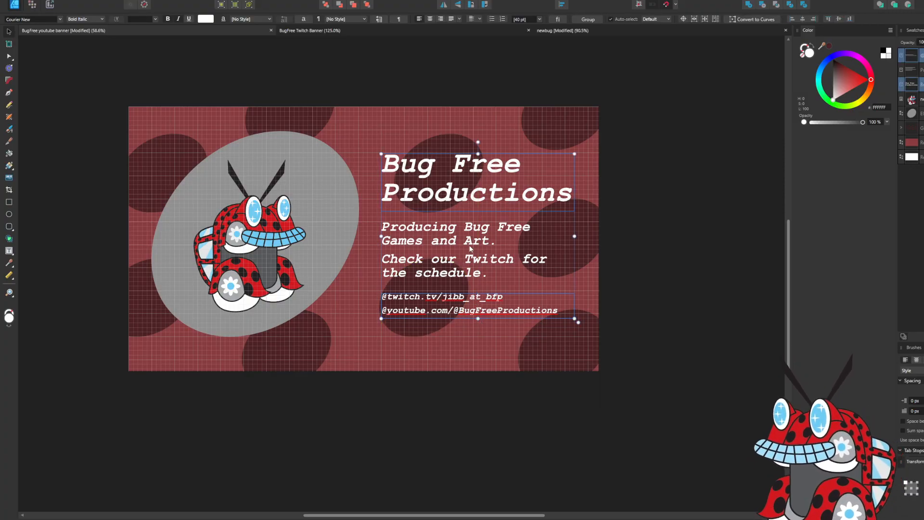
click(653, 213)
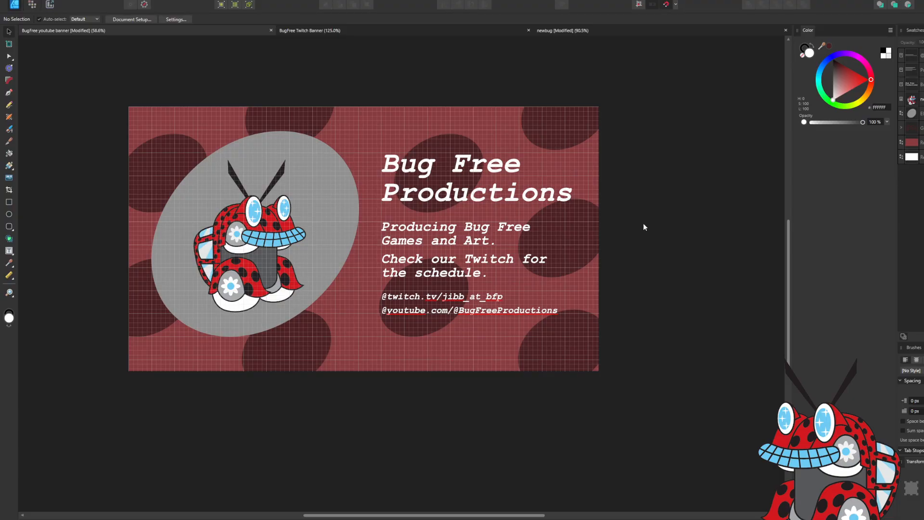
Try moving the Bug Free Productions title down closer to the tagline, and return it to its previous position.
click(439, 196)
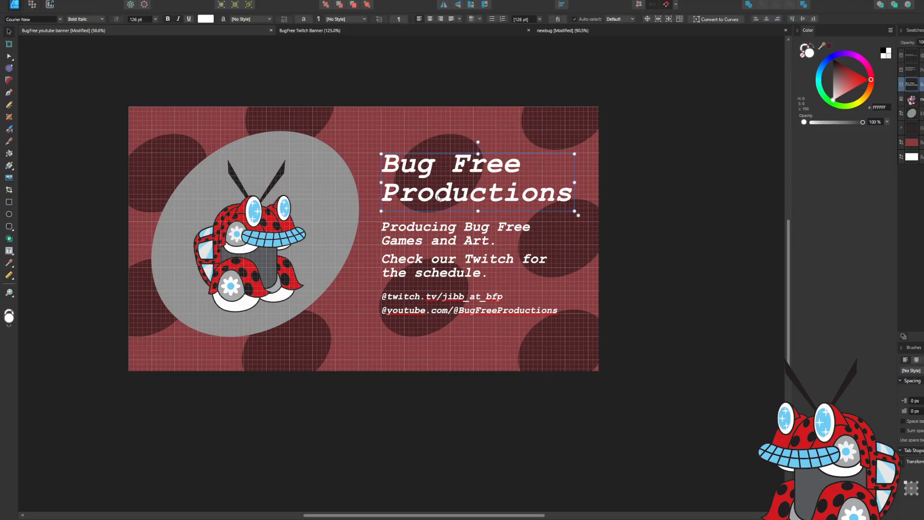
shift+click(437, 254)
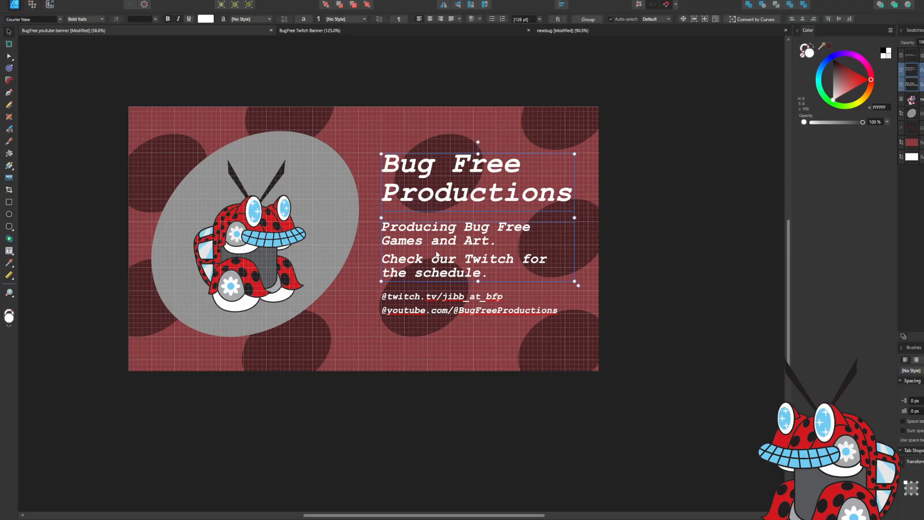
click(688, 210)
click(457, 195)
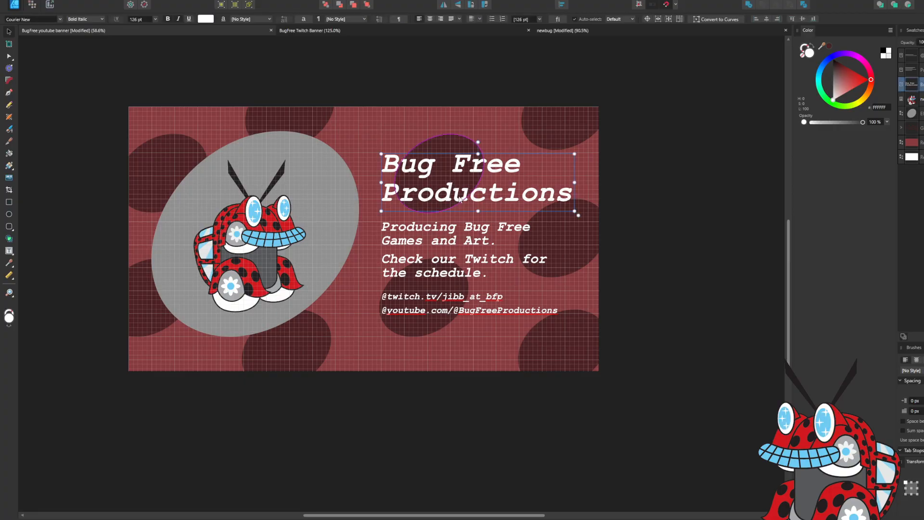
drag(459, 197, 470, 208)
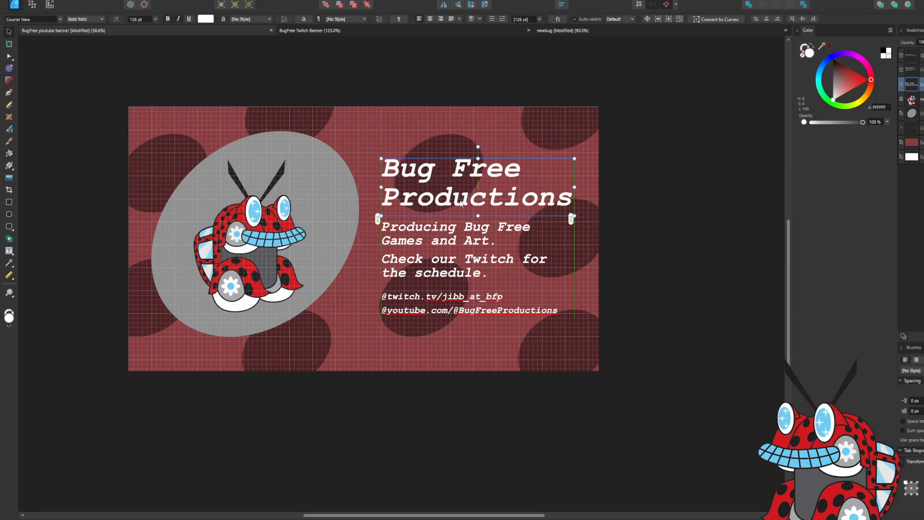
click(672, 213)
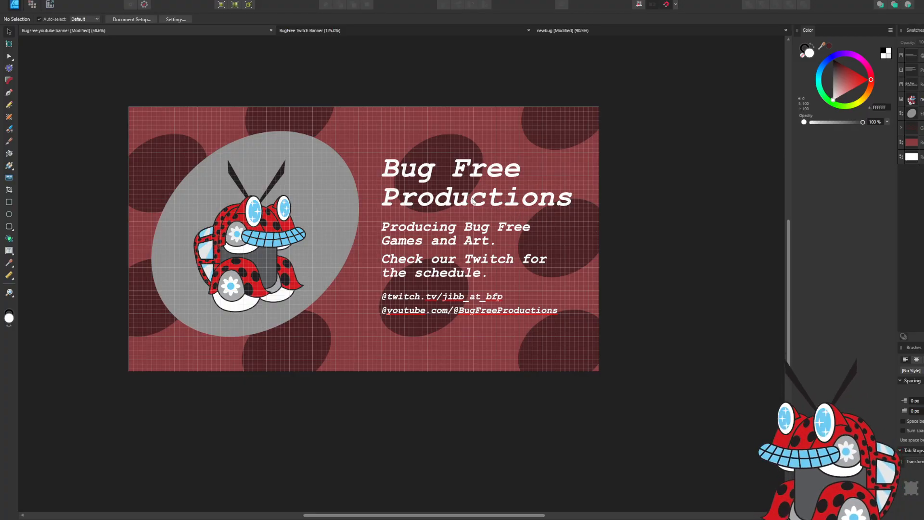
click(548, 177)
key(alt+Up)
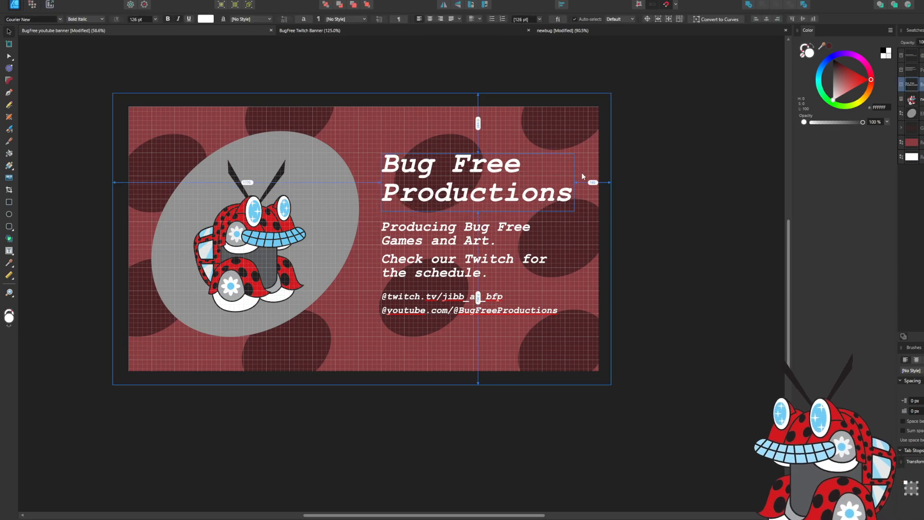
click(691, 178)
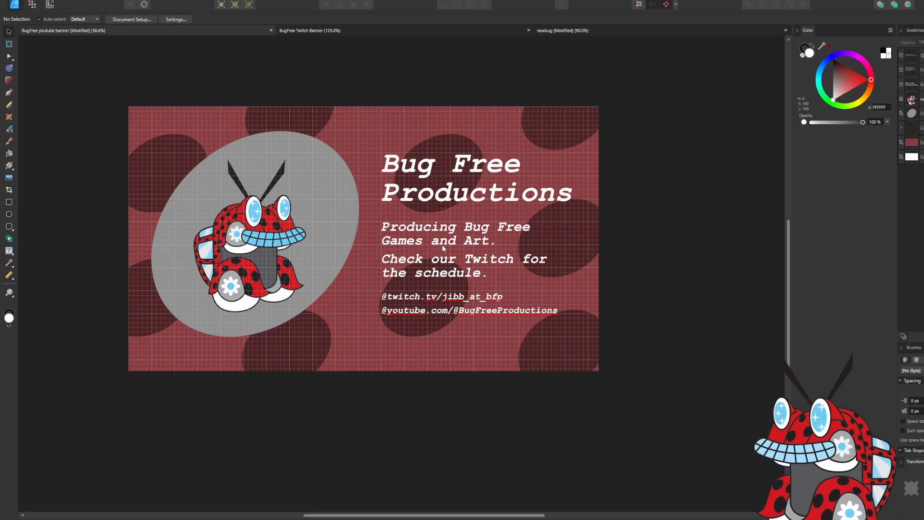
Select the title, tagline and handle frames together and shift them up slightly on the YouTube banner.
click(456, 206)
shift+click(455, 267)
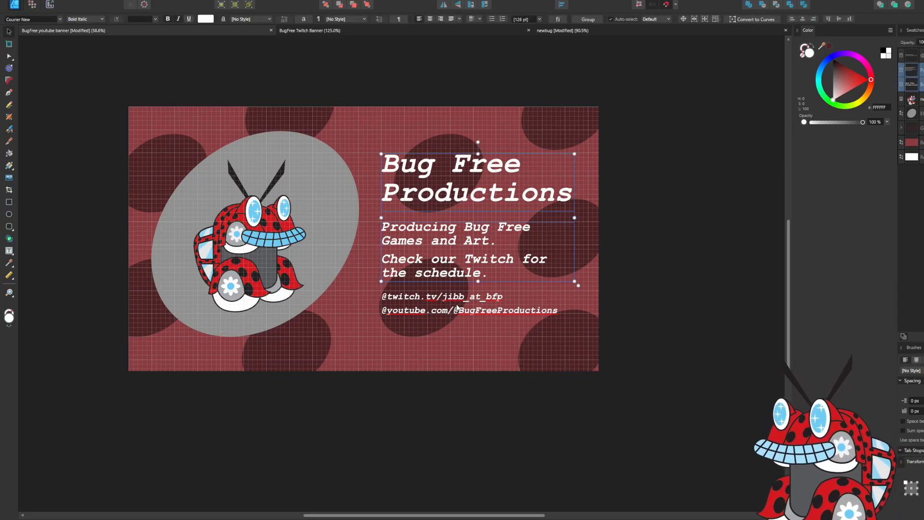
shift+click(457, 308)
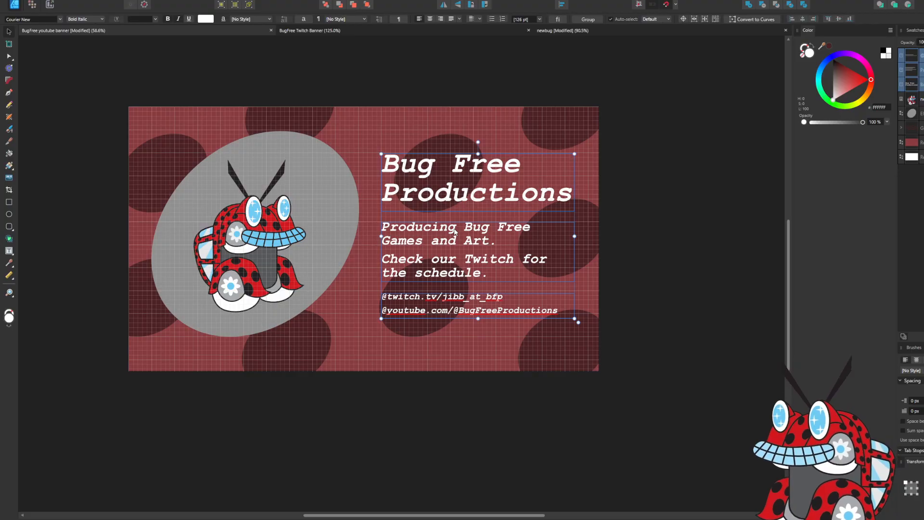
drag(435, 201, 434, 204)
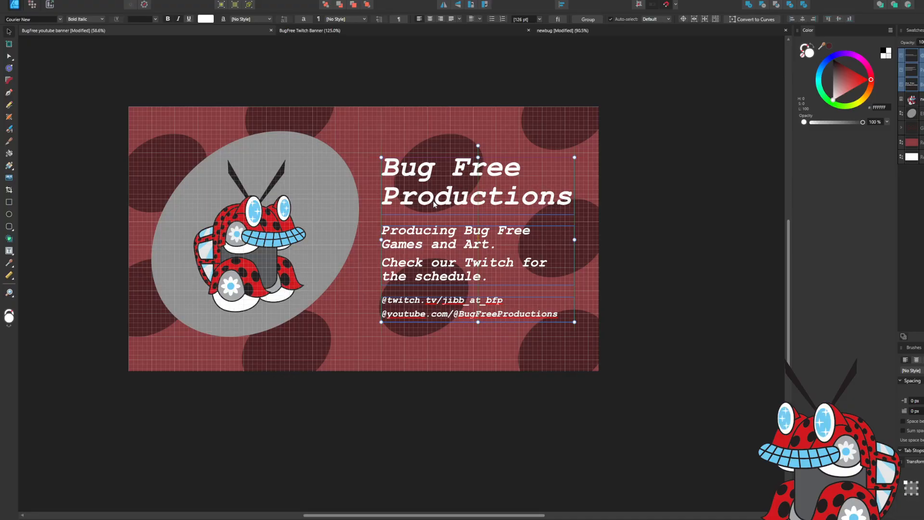
drag(434, 204, 435, 199)
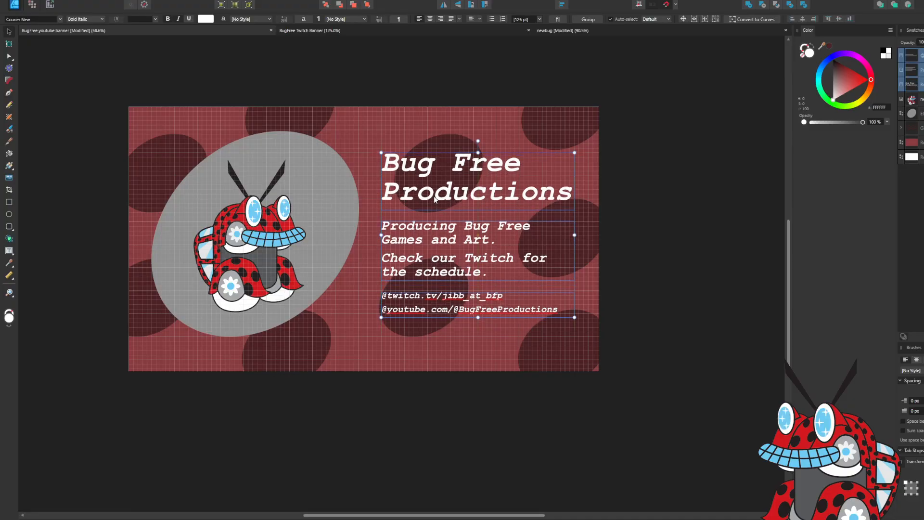
click(710, 176)
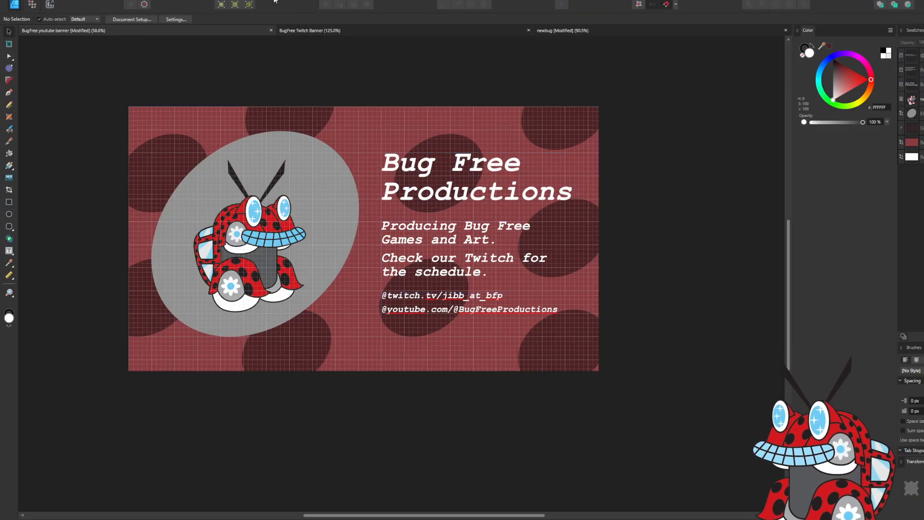
Hide the grid on the YouTube banner.
click(123, 1)
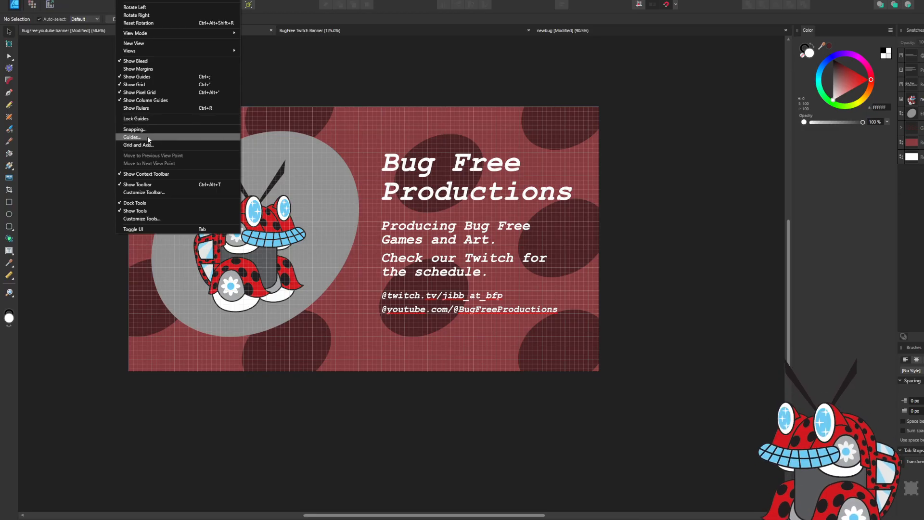
click(149, 84)
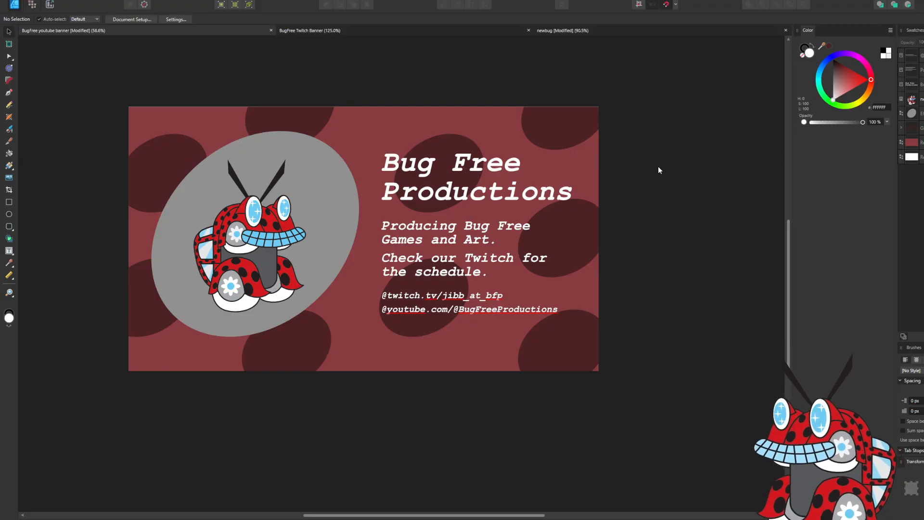
click(443, 229)
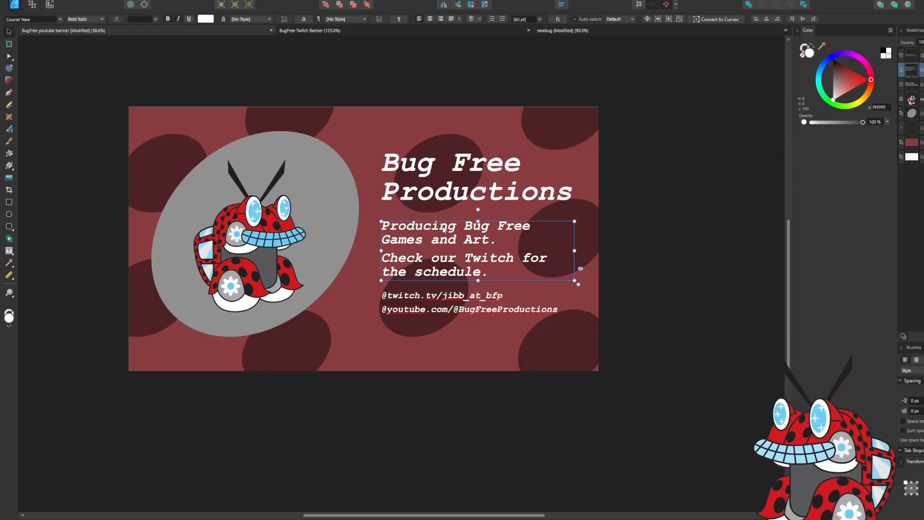
double_click(444, 229)
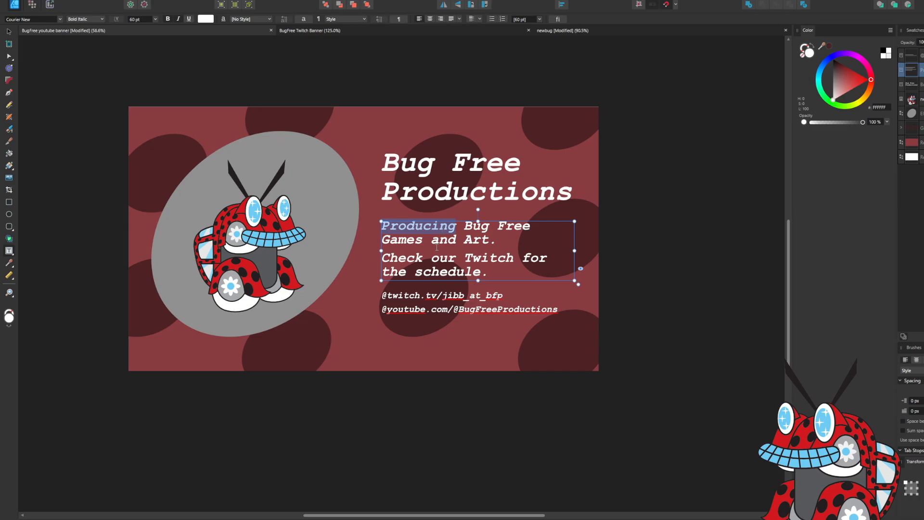
click(436, 245)
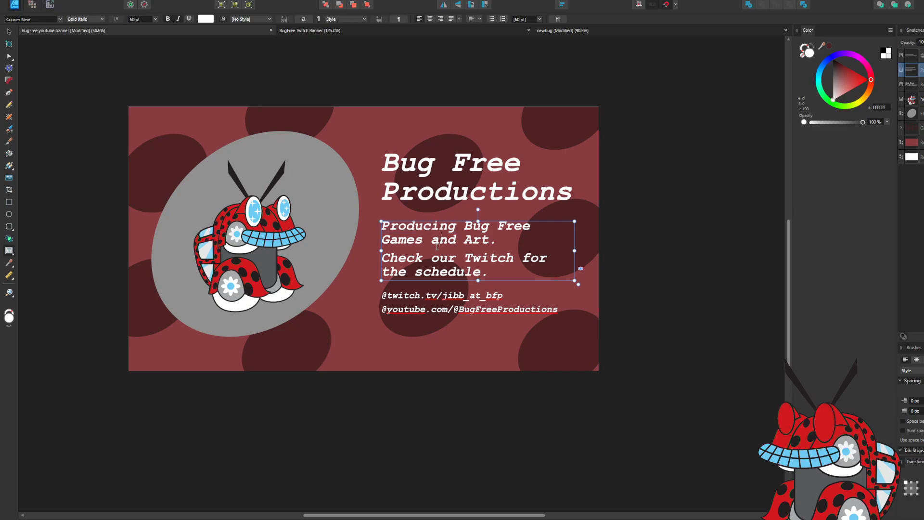
click(685, 203)
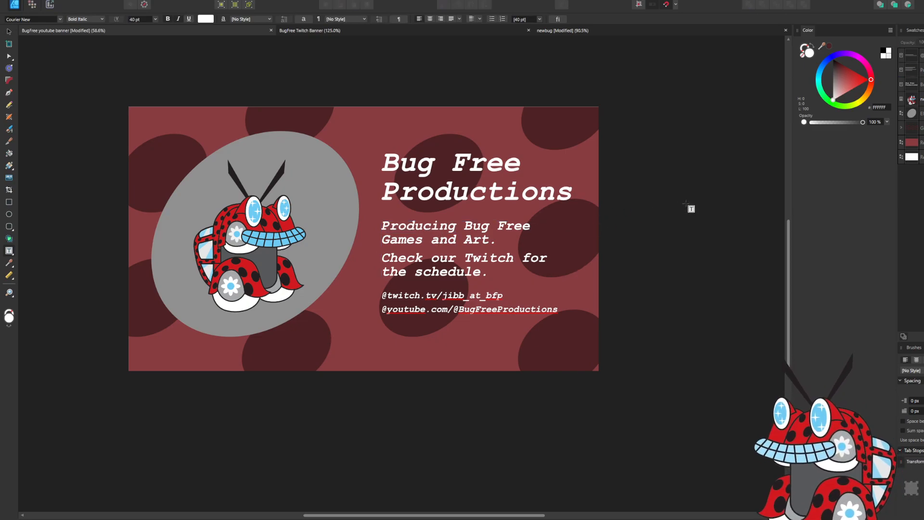
key(v)
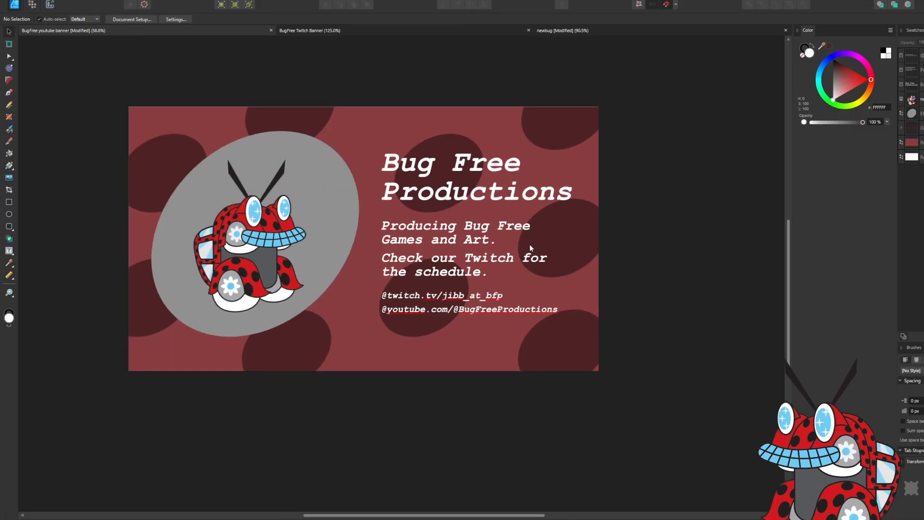
scroll(529, 244, left, 3)
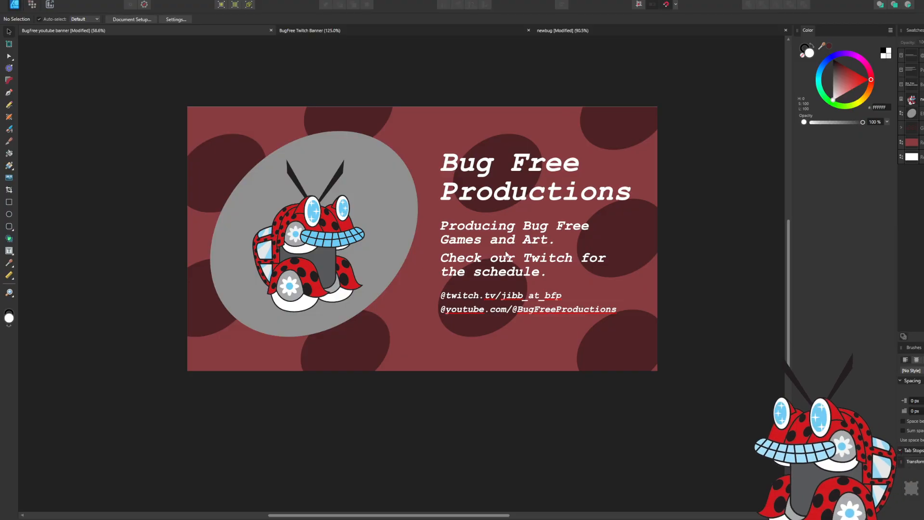
scroll(510, 249, right, 2)
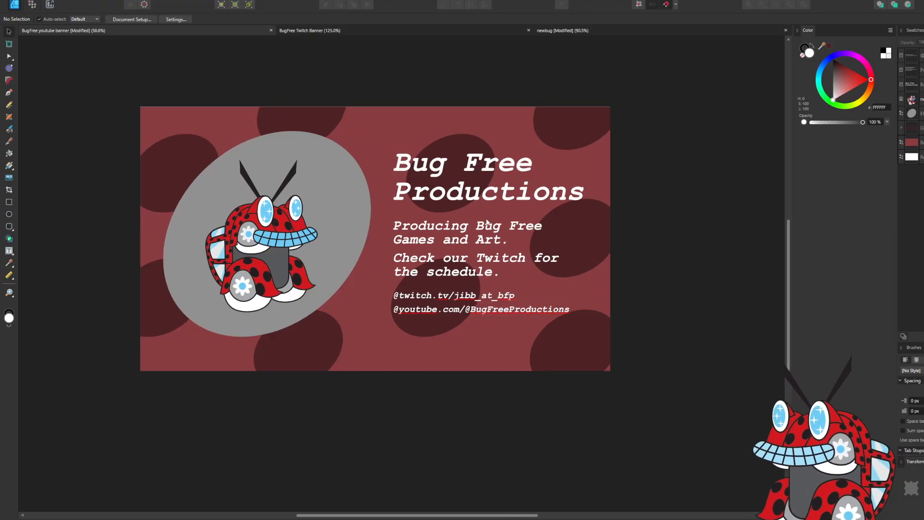
scroll(477, 214, up, 3)
scroll(478, 214, down, 2)
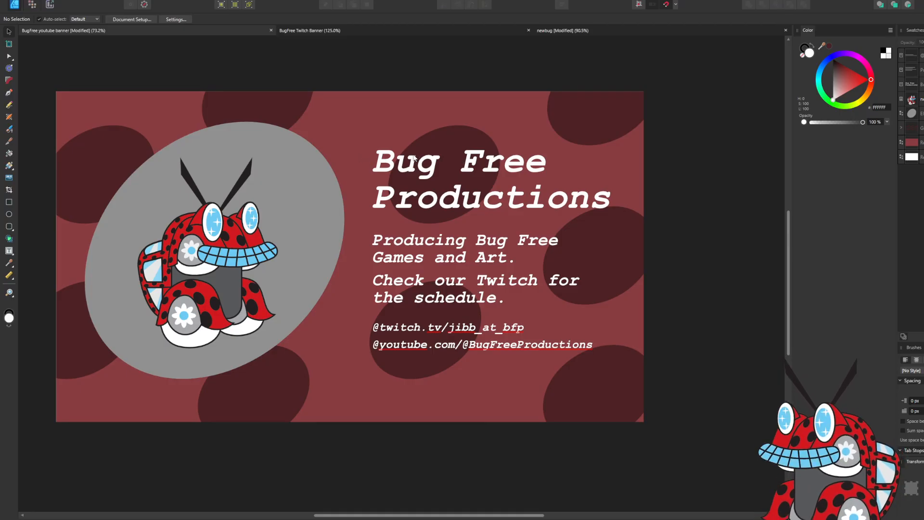
scroll(417, 158, down, 2)
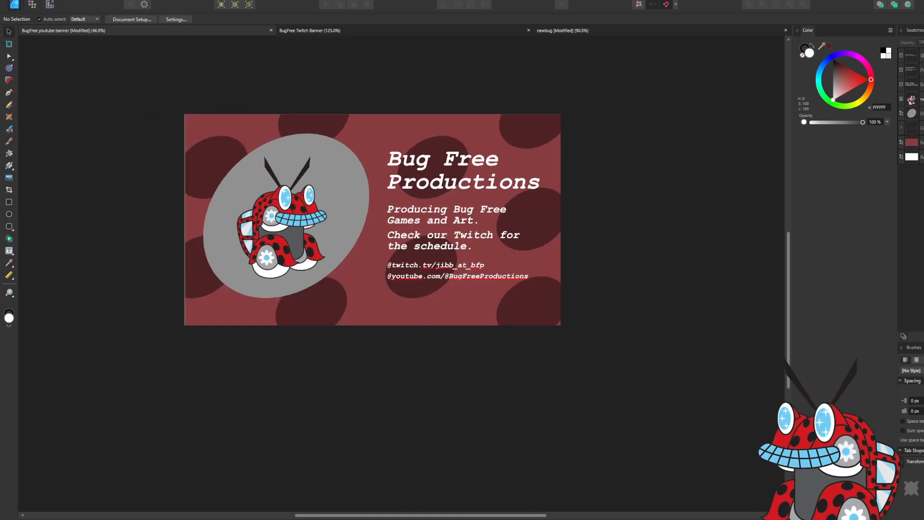
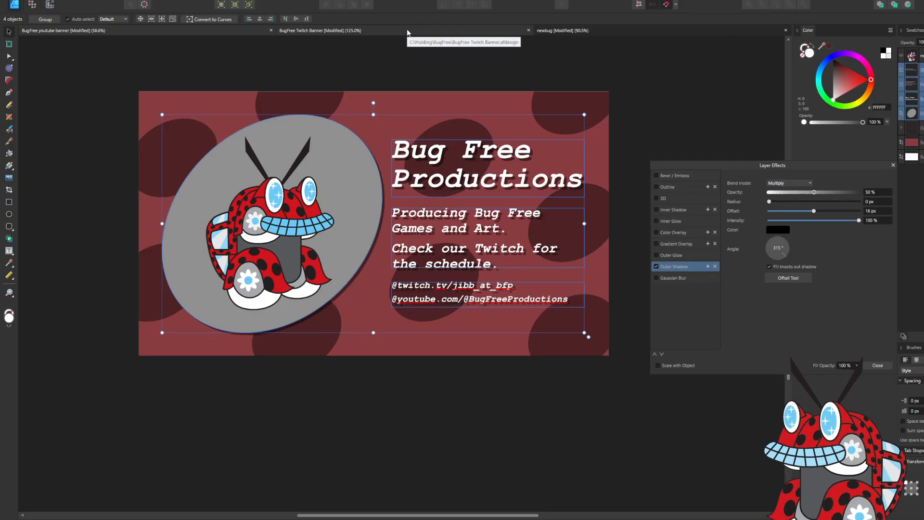
Compare the text and oval shadows on the YouTube banner with those on the Twitch banner.
click(407, 30)
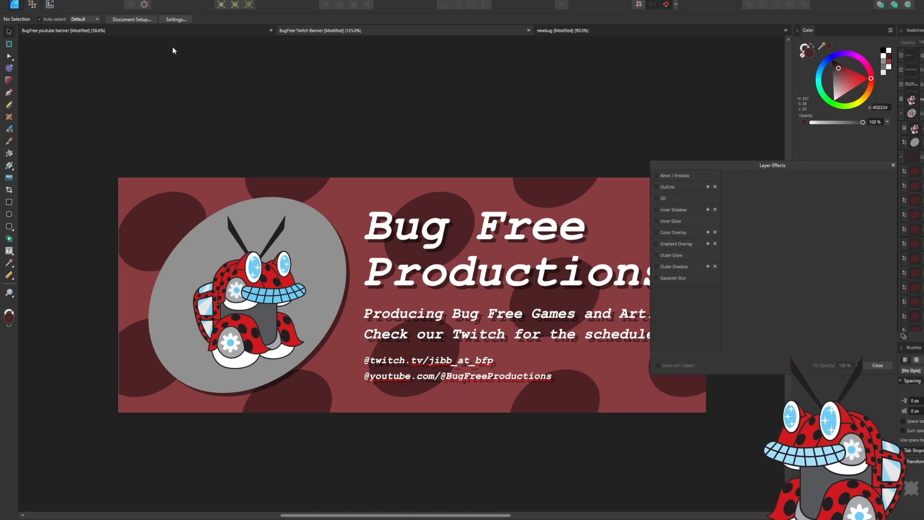
click(177, 30)
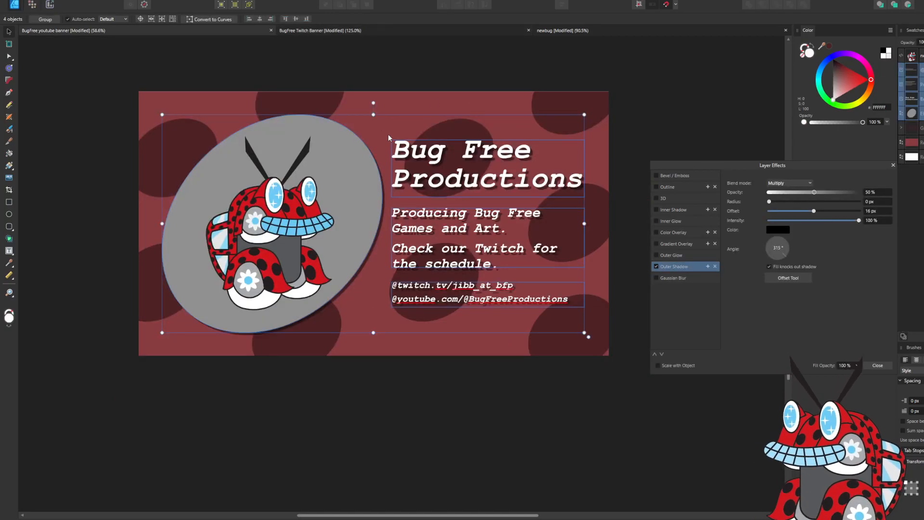
click(343, 31)
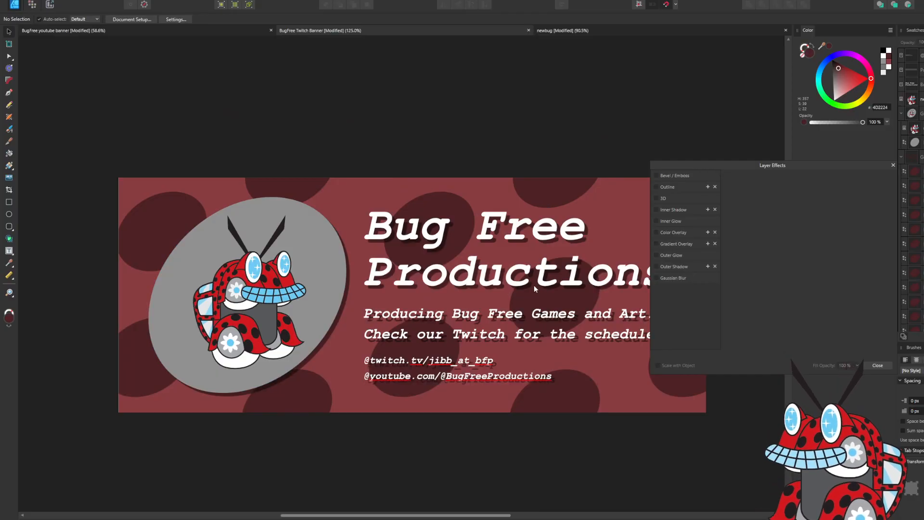
Move the Layer Effects window clear of the Twitch banner and check the font sizes of the title, tagline and handle text.
drag(787, 165, 850, 104)
click(570, 275)
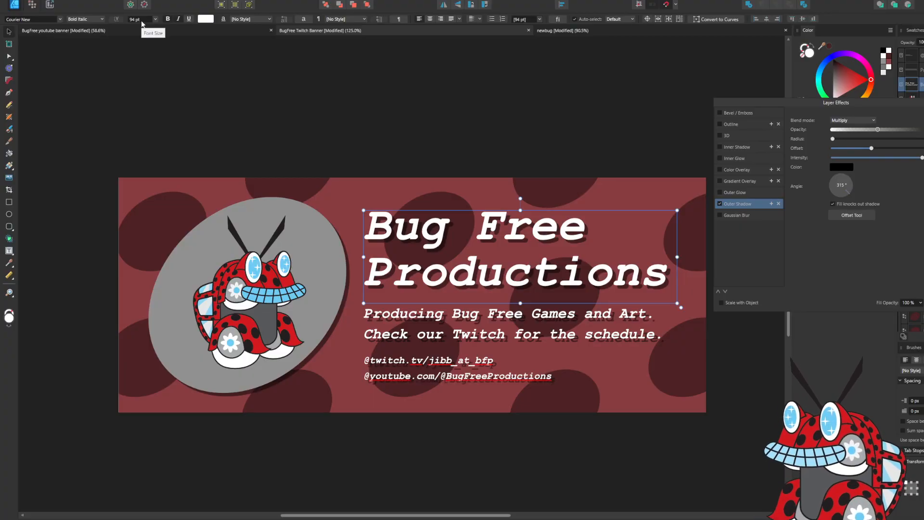
click(537, 339)
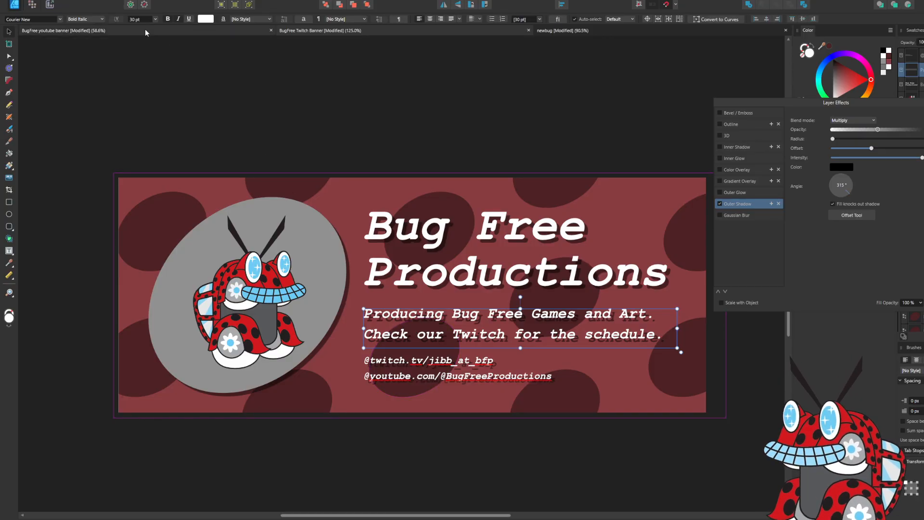
click(458, 370)
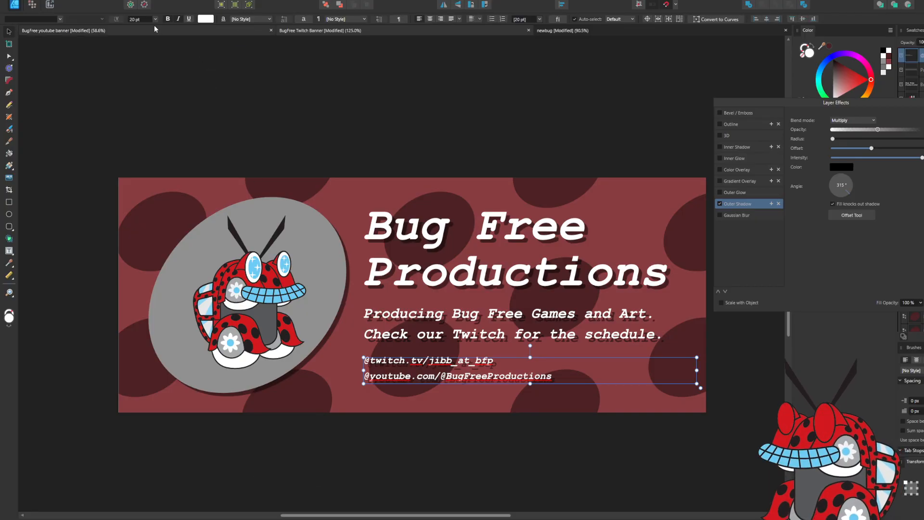
click(421, 250)
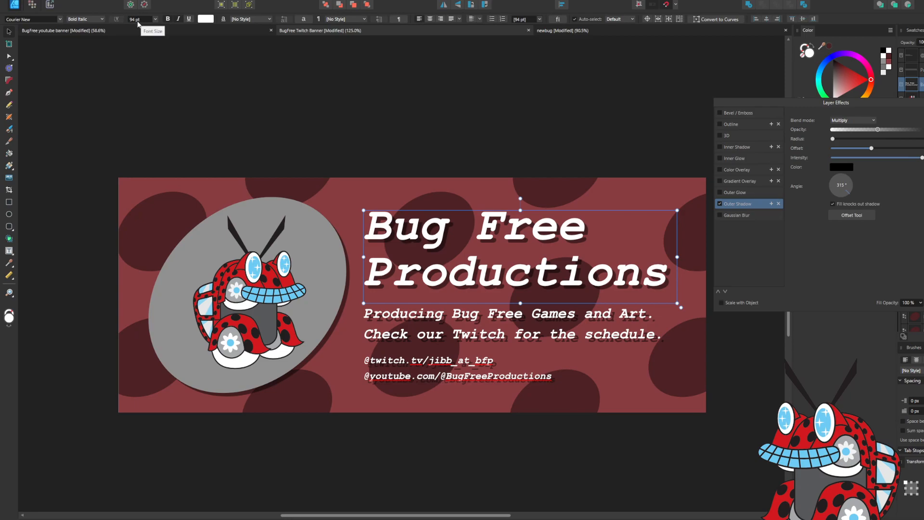
click(517, 322)
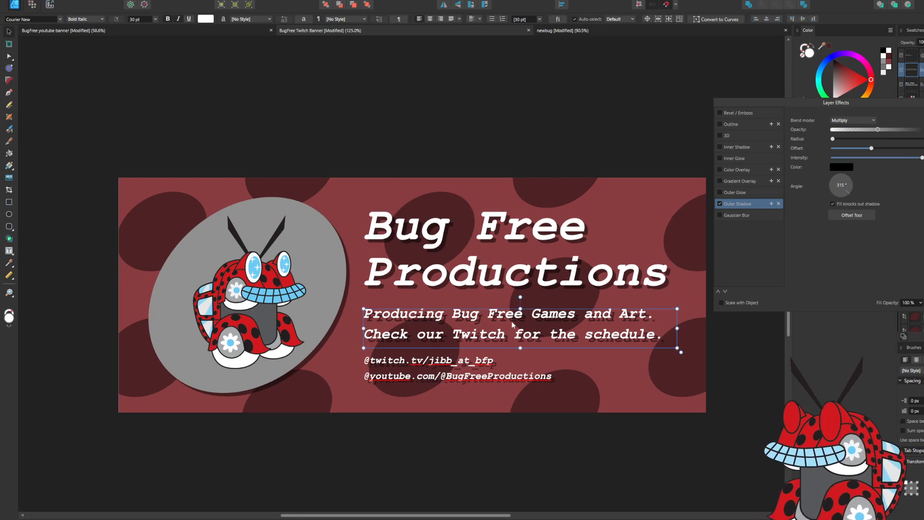
click(482, 432)
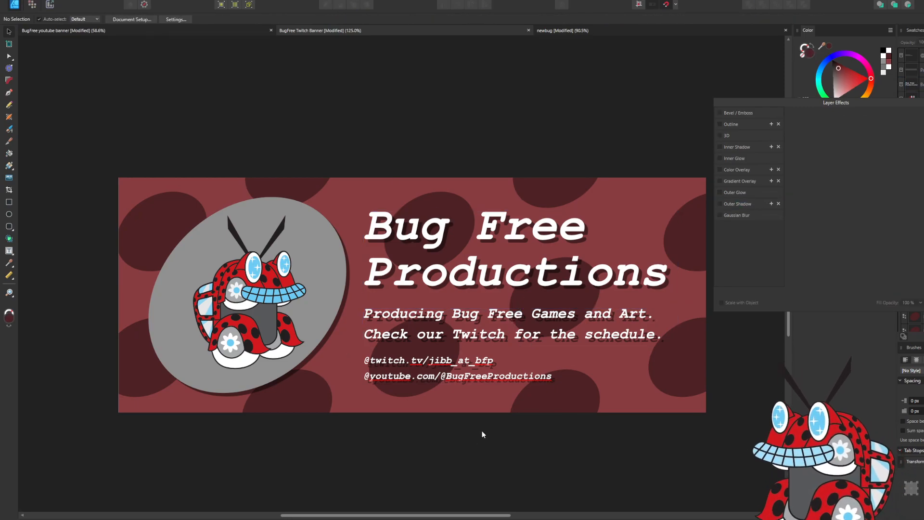
click(474, 316)
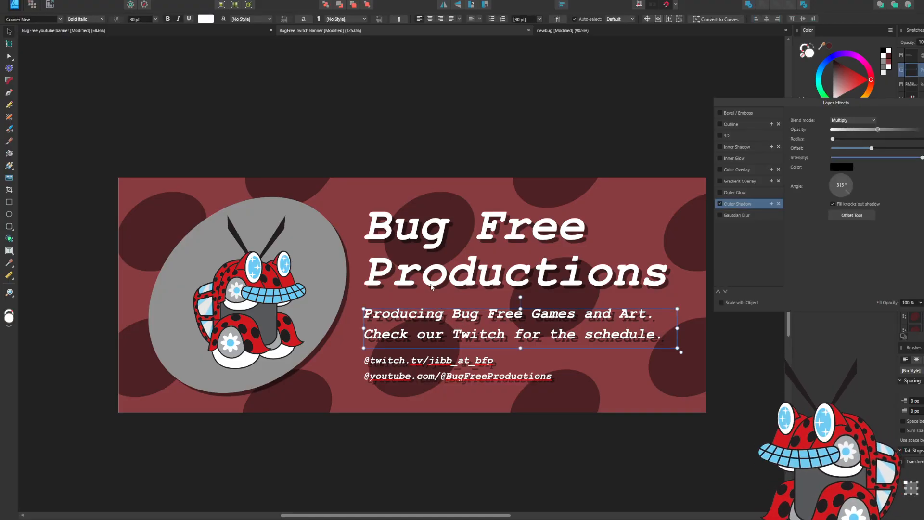
click(456, 369)
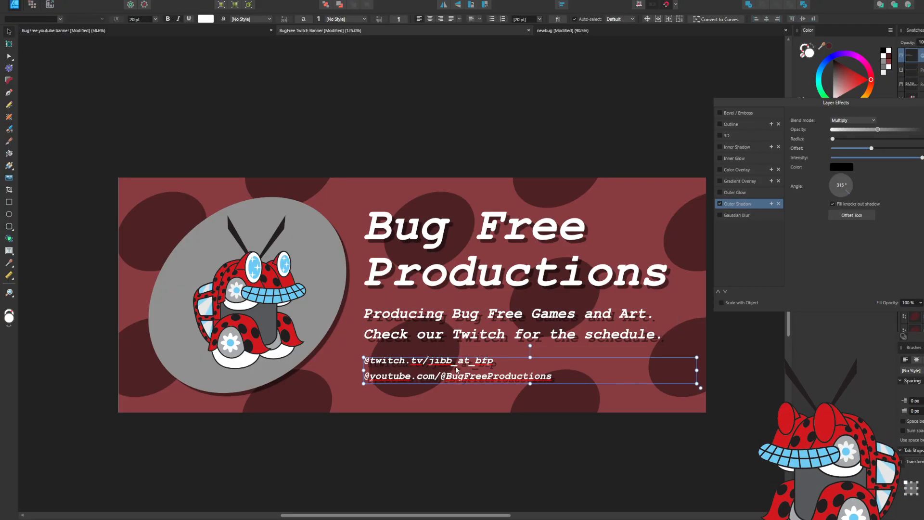
click(443, 331)
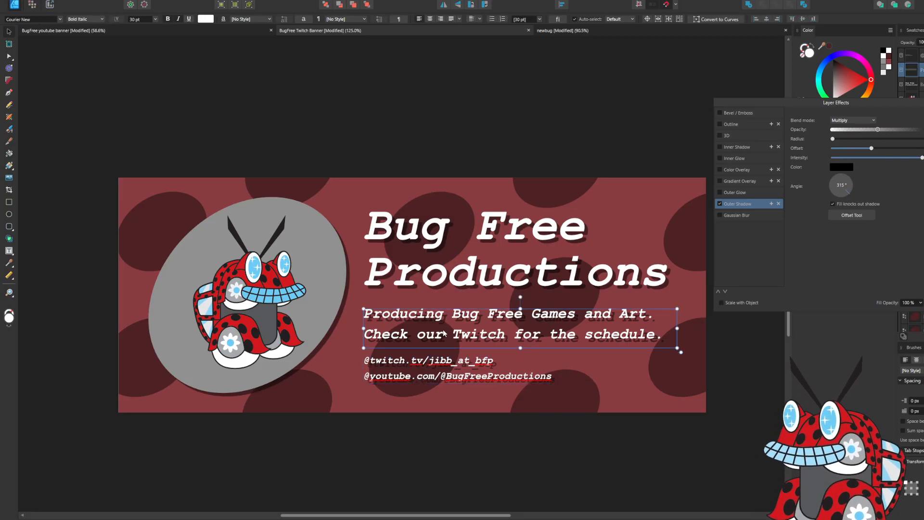
Switch to the Calculator app.
click(375, 518)
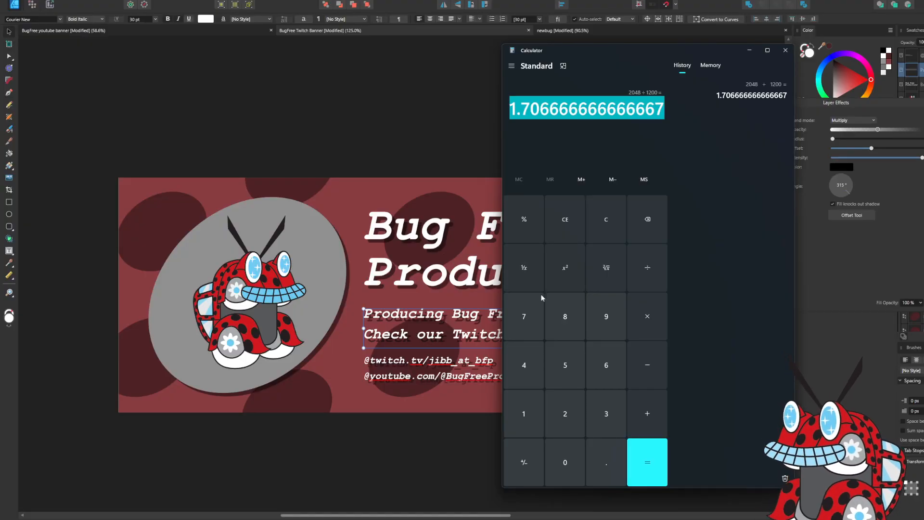
click(596, 322)
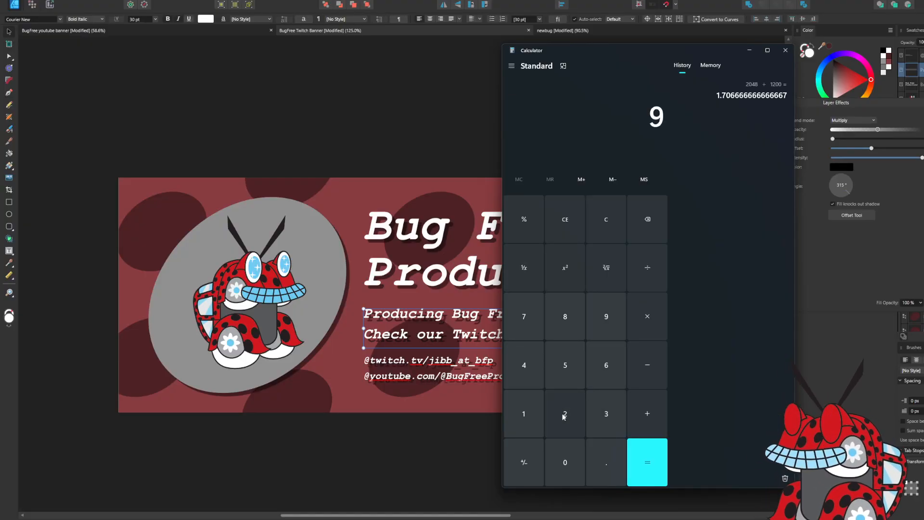
click(526, 365)
click(665, 275)
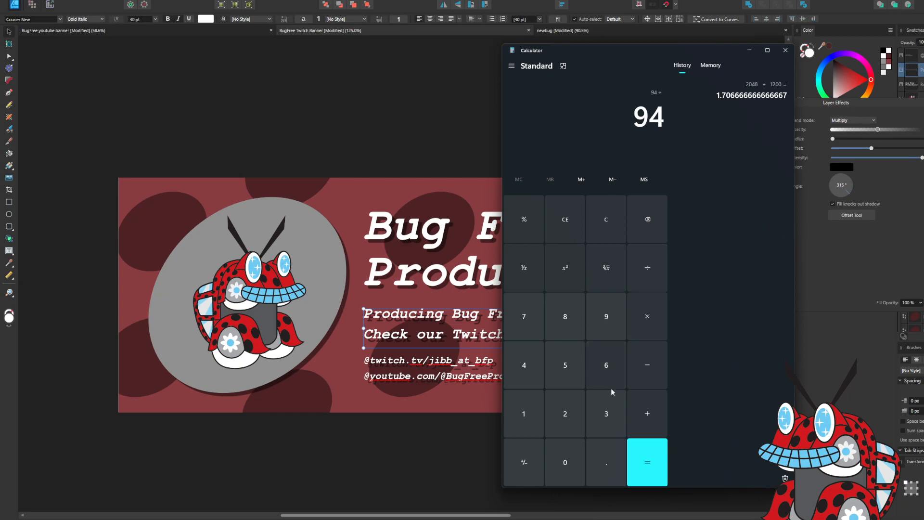
click(608, 415)
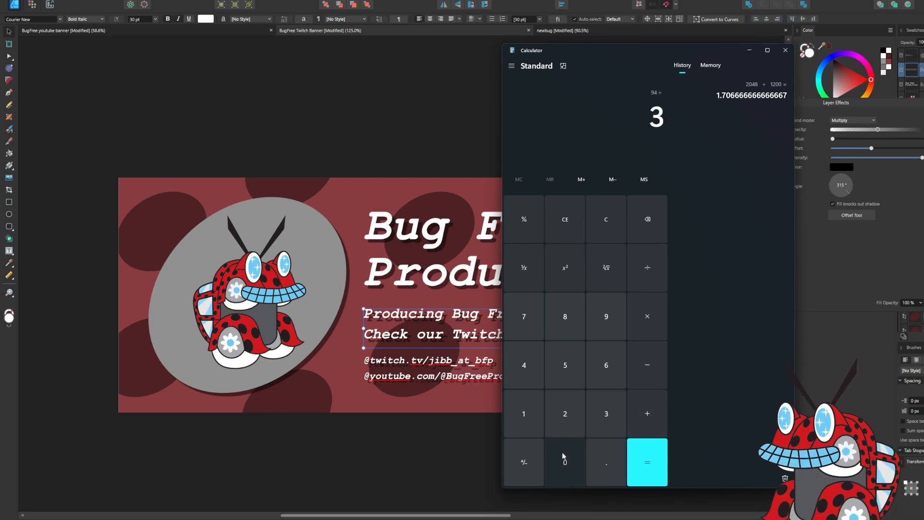
click(565, 463)
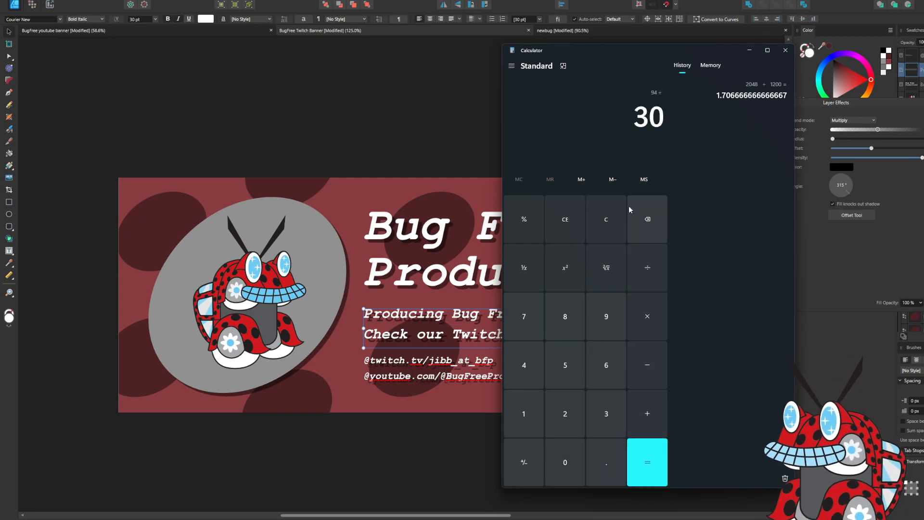
click(611, 220)
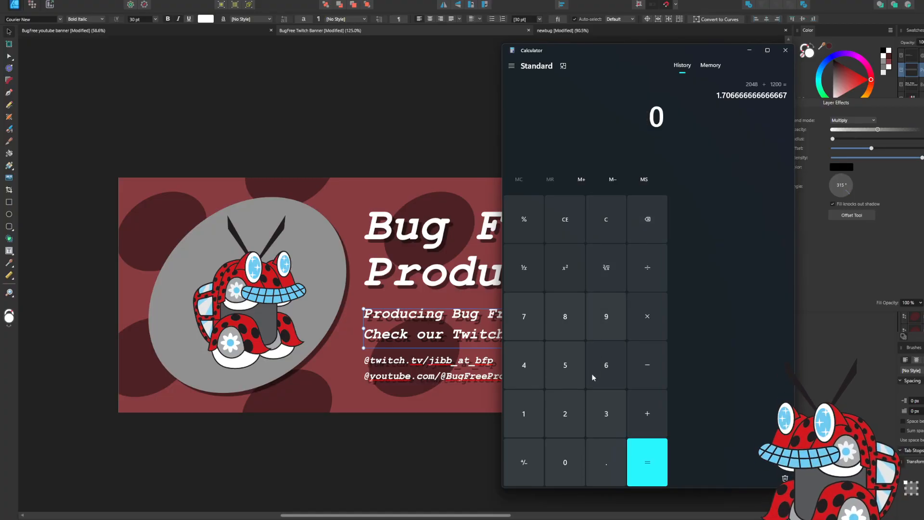
Calculate the ratio of the tagline's font size to the title's by dividing 30 by 94.
click(610, 412)
click(578, 454)
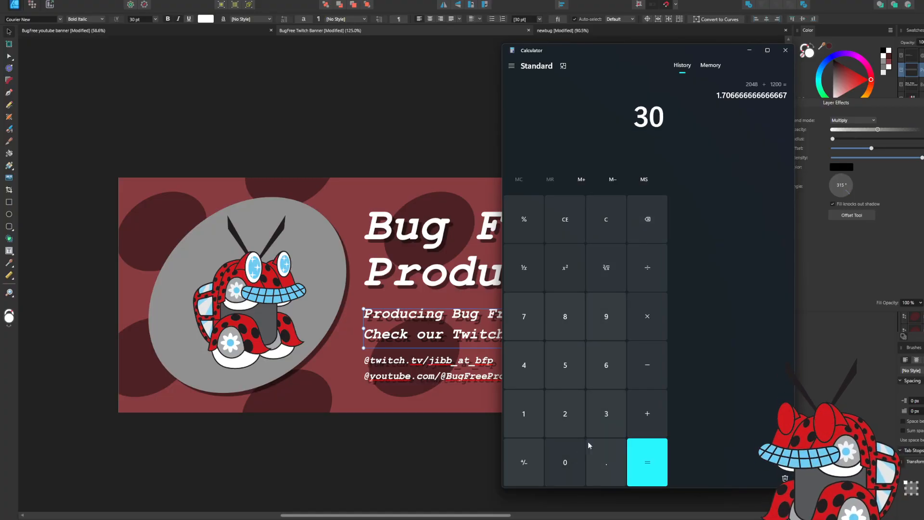
click(655, 268)
click(602, 317)
click(539, 375)
click(647, 461)
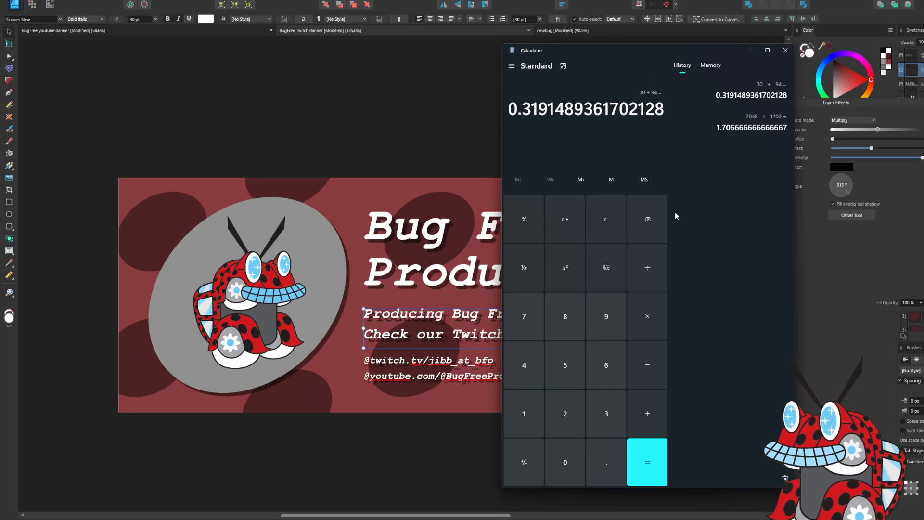
Multiply 3 by 3 in the calculator.
click(611, 414)
click(645, 318)
click(606, 406)
click(647, 462)
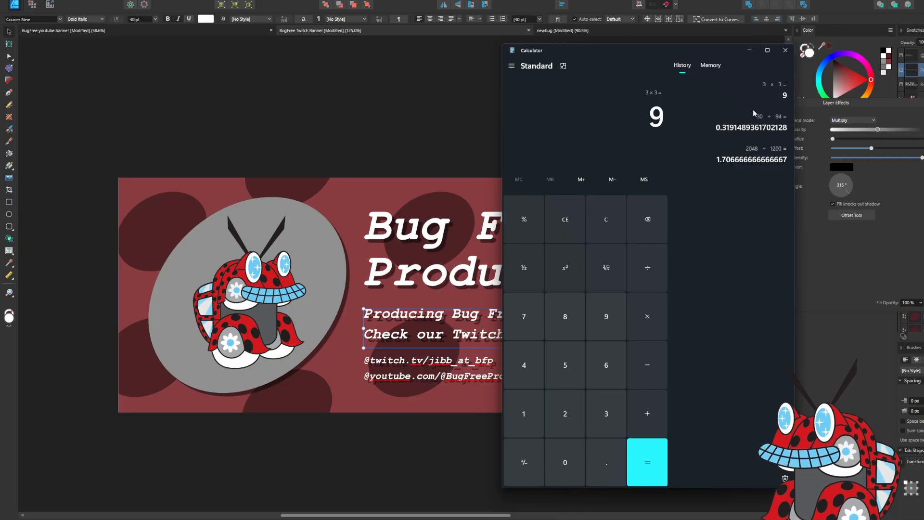
Return to the Twitch banner in Affinity Designer and set the Bug Free Productions title's font size to 90 pt.
click(449, 244)
click(448, 243)
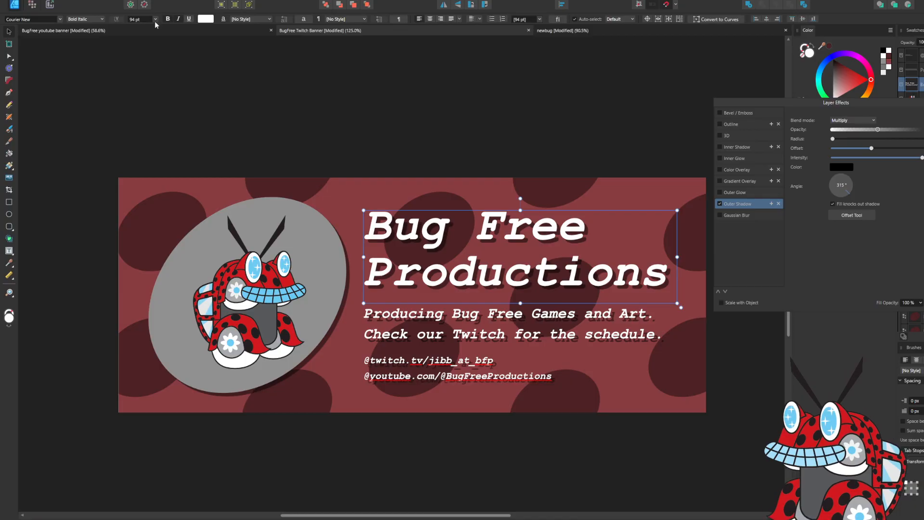
click(140, 19)
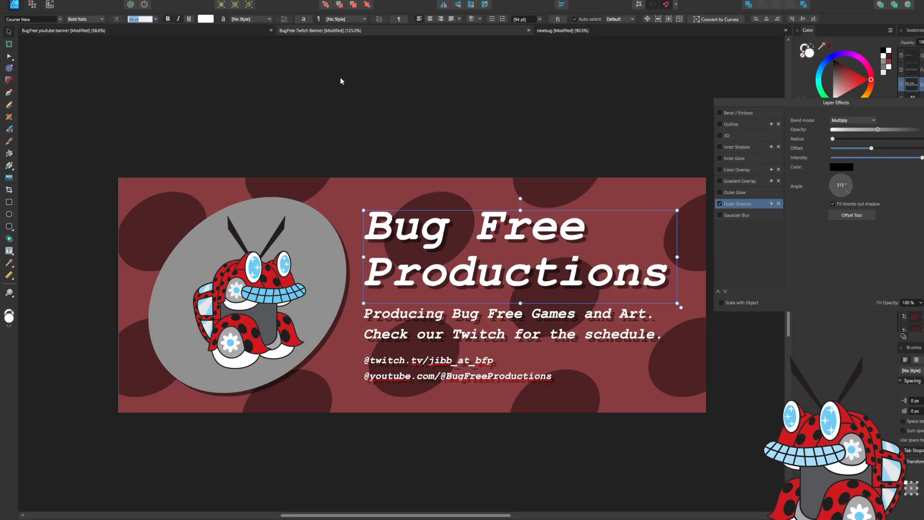
key(BackSpace)
text(0)
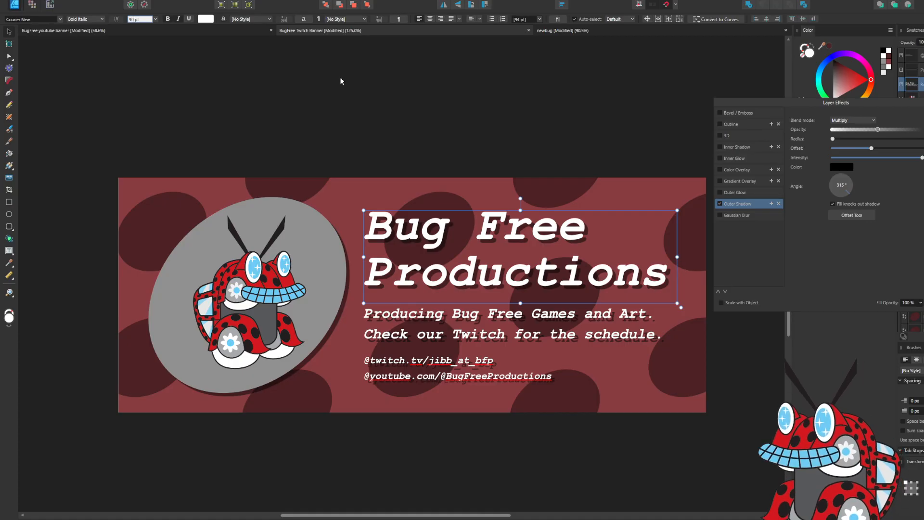
key(Return)
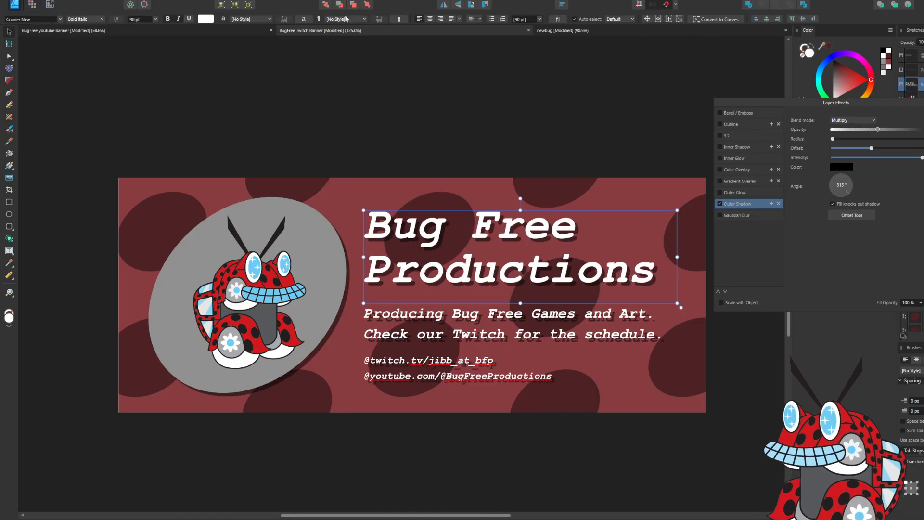
click(494, 335)
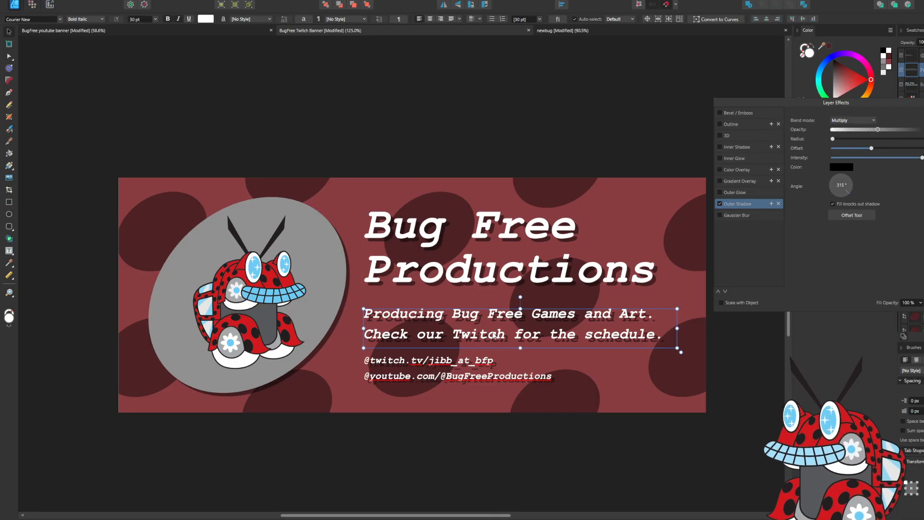
click(590, 440)
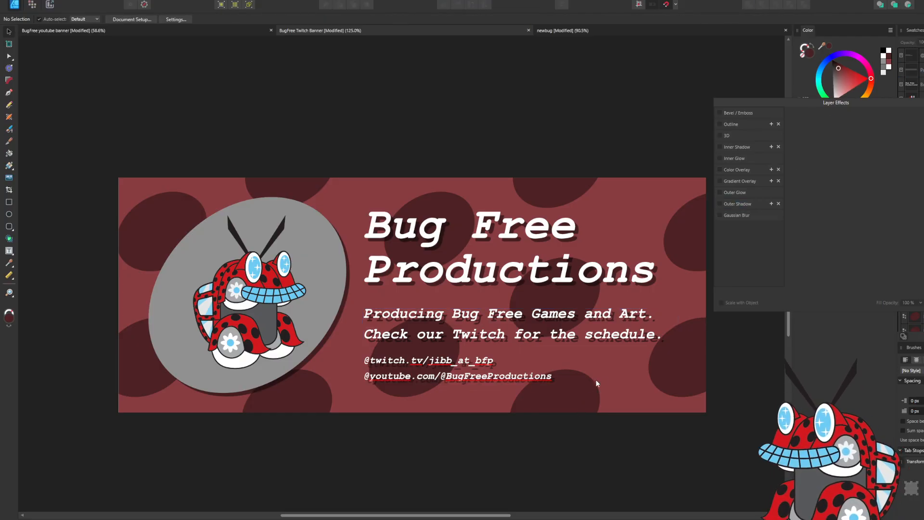
key(t)
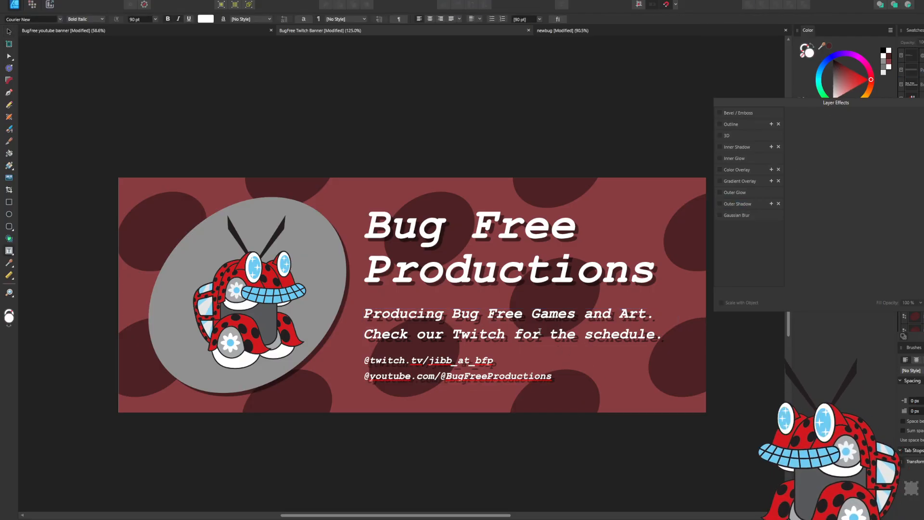
key(v)
key(t)
key(v)
key(t)
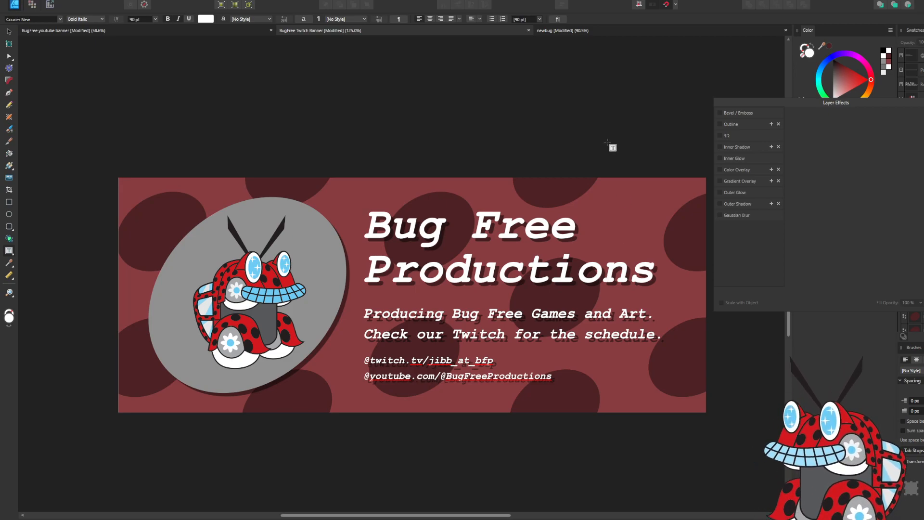
key(v)
Nudge the two-line tagline and the social handles up together slightly, toward the title on the Twitch banner.
click(523, 313)
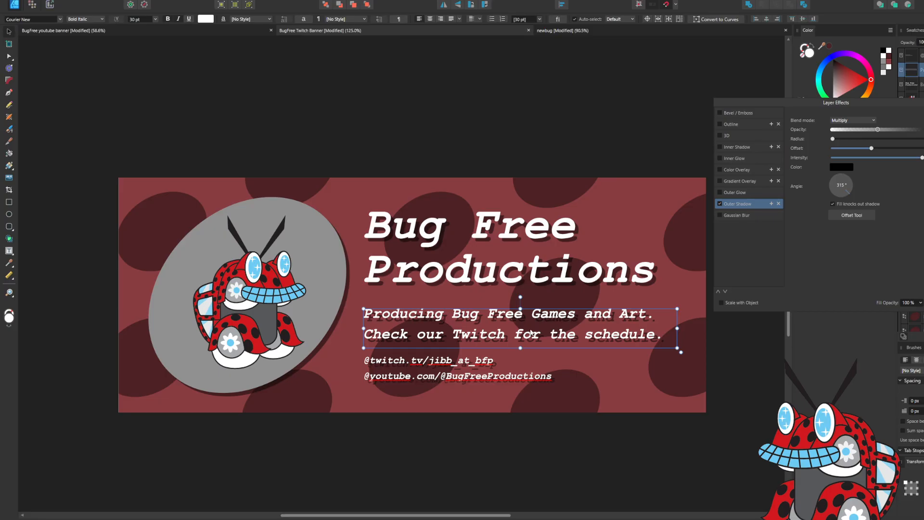
shift+click(494, 369)
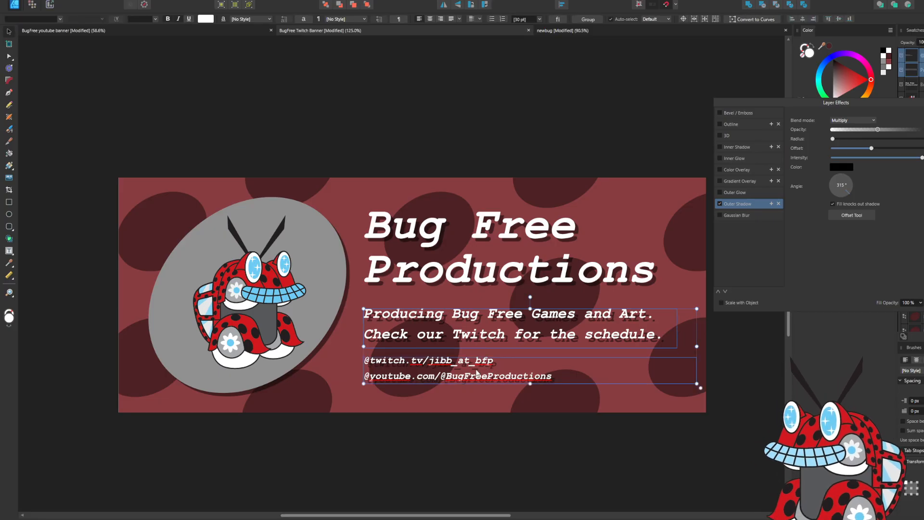
key(Up)
key(Up)
key(Up)
key(Up)
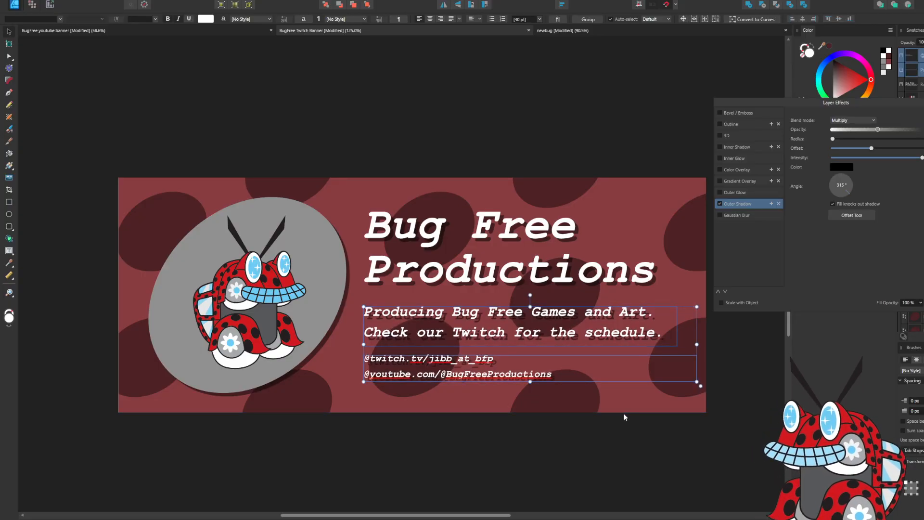
Shift the Bug Free Productions title slightly down and move the two-line tagline down a little beneath it.
click(518, 278)
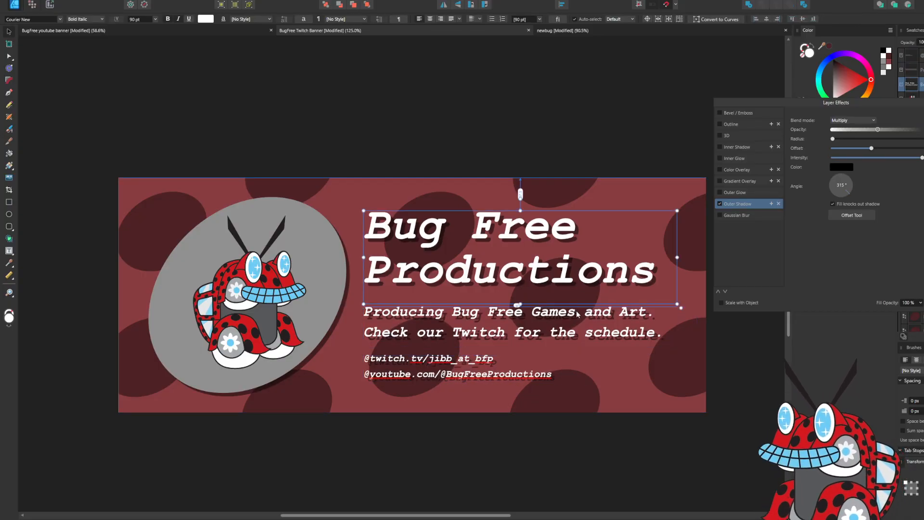
click(669, 441)
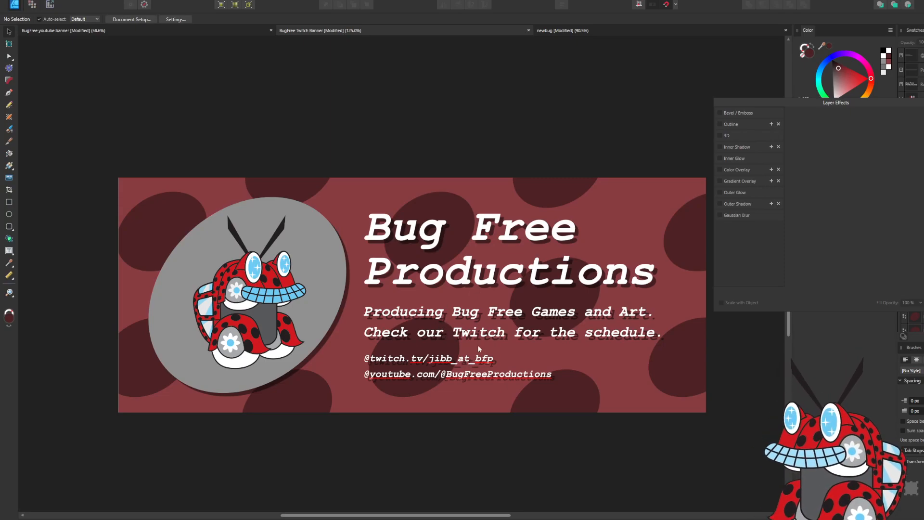
click(435, 373)
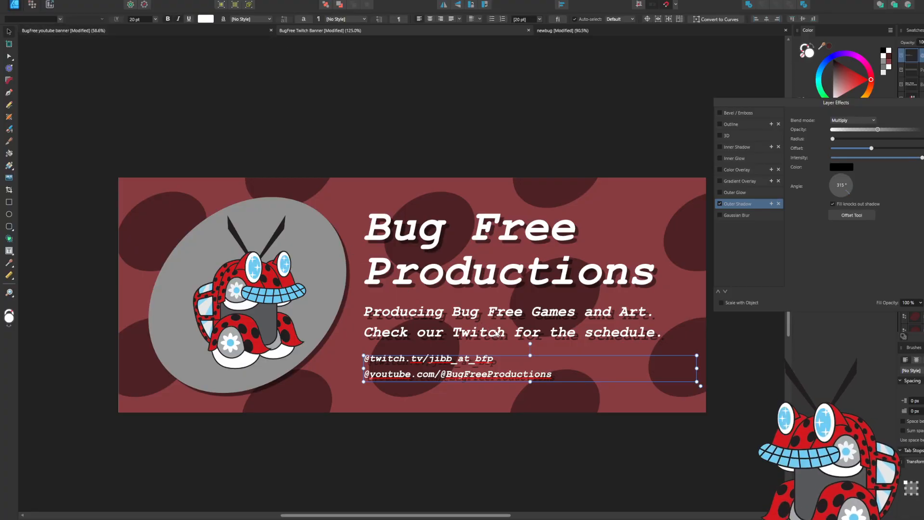
click(470, 332)
drag(468, 333, 468, 334)
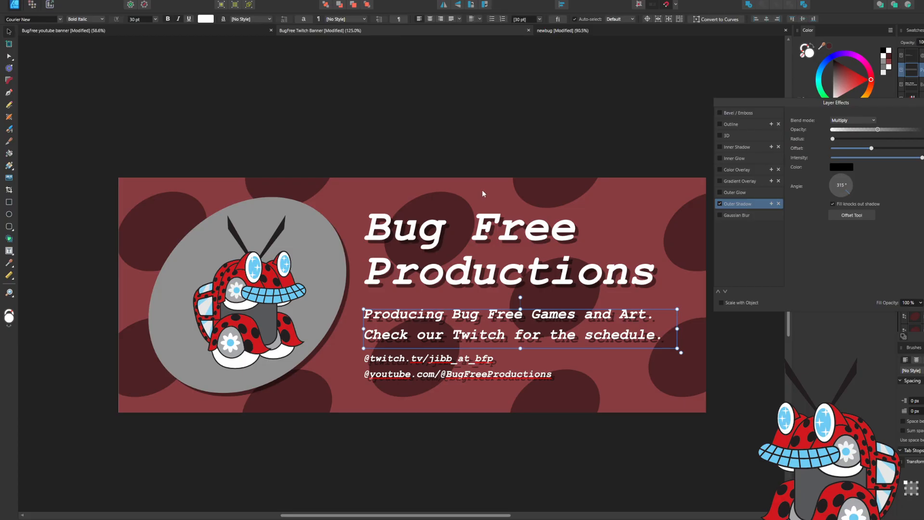
click(480, 111)
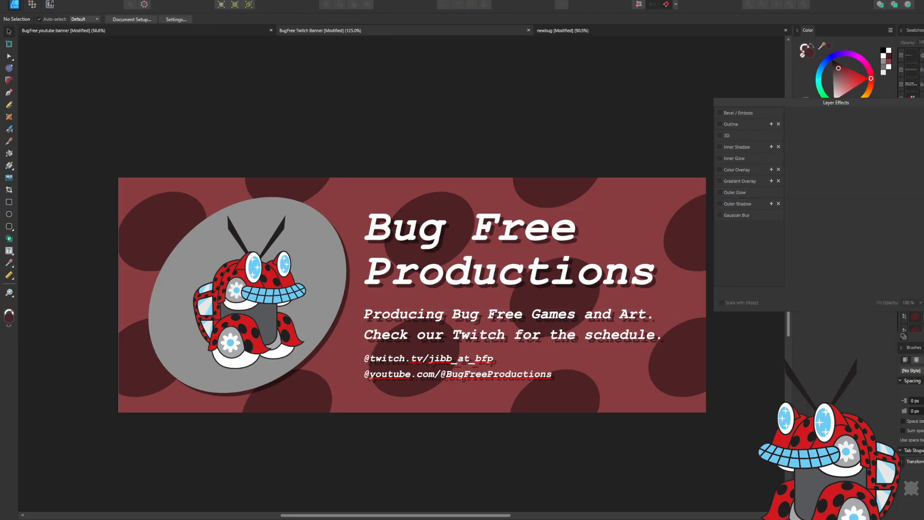
Show the grid over the Twitch banner and select the title to check its placement.
click(124, 0)
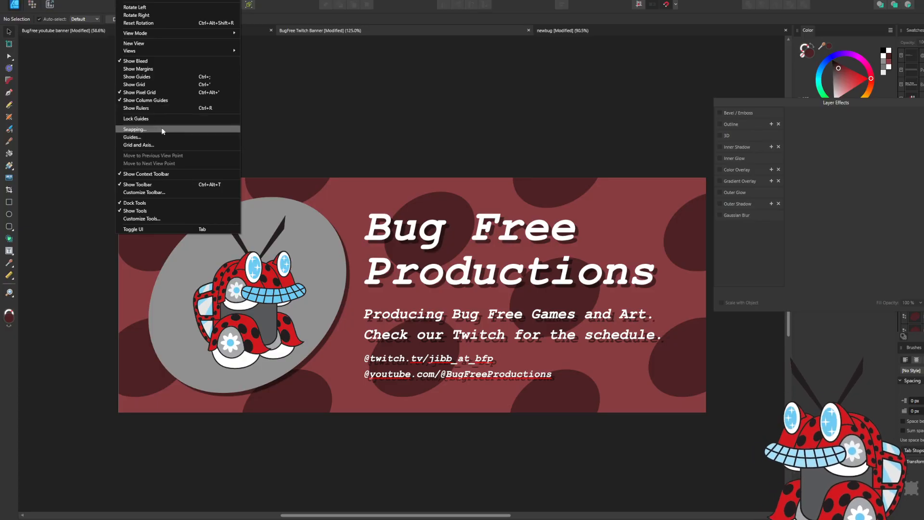
click(144, 85)
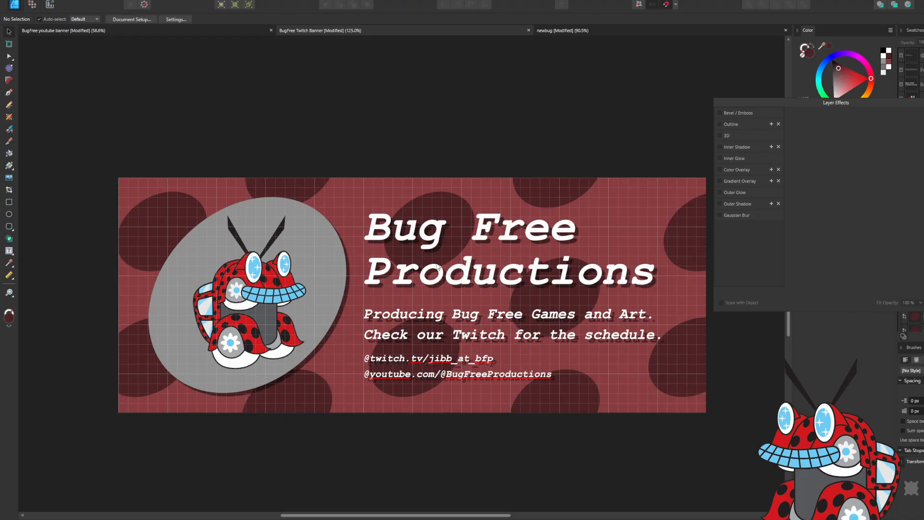
click(446, 246)
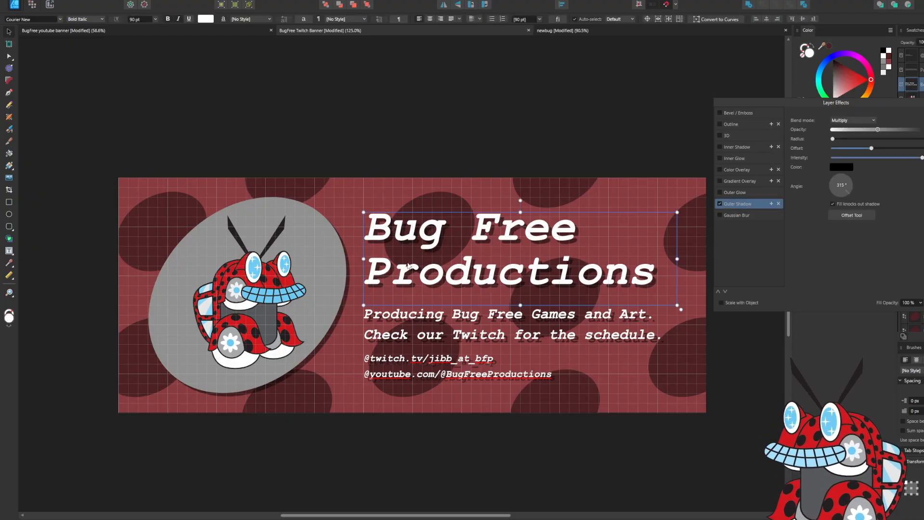
Move the tagline and the social handles up together a little, closer to the title, using the grid as reference.
click(433, 376)
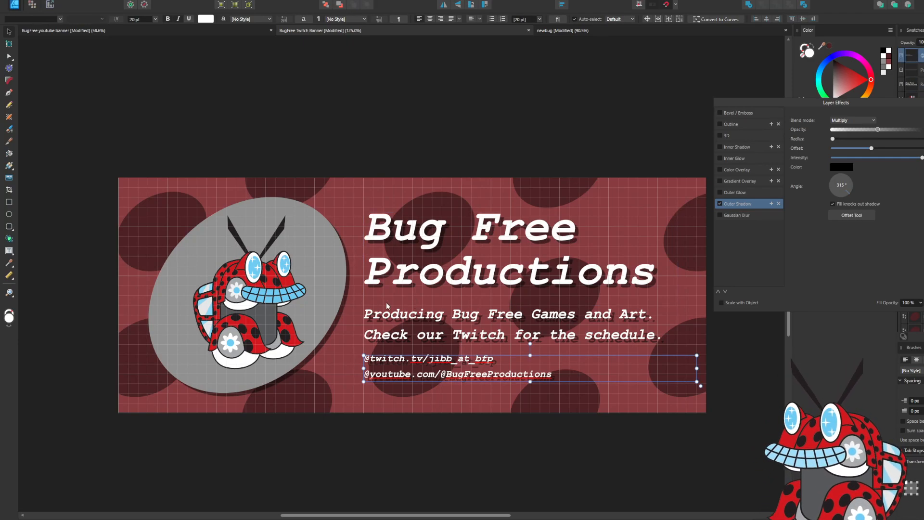
shift+click(480, 337)
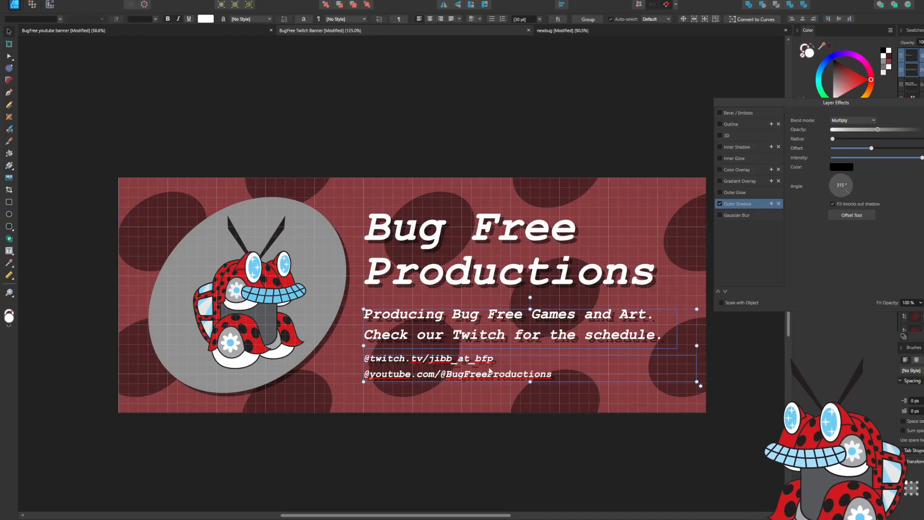
key(shift+Up)
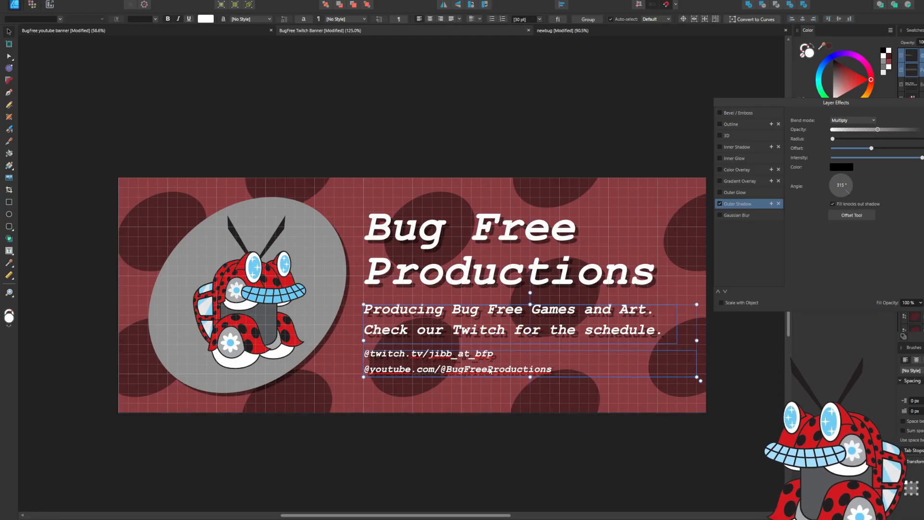
key(shift+Down)
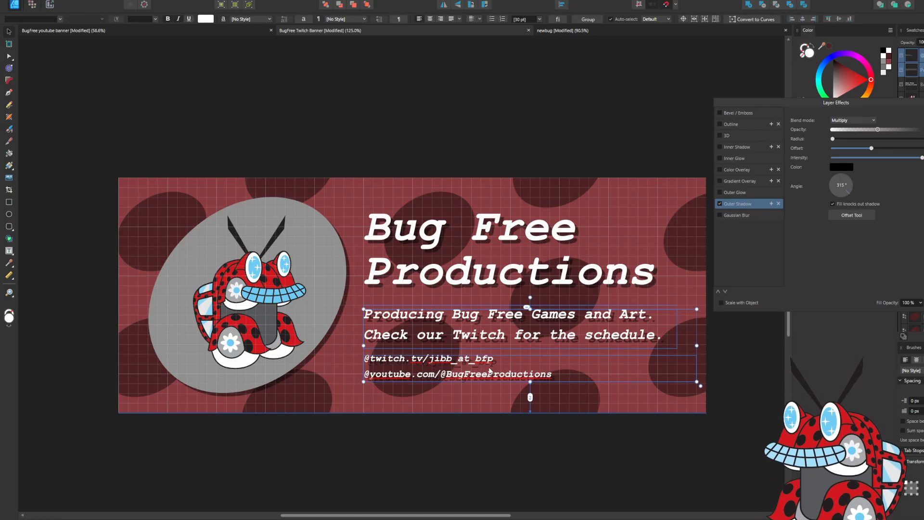
key(shift+Up)
key(shift+Up)
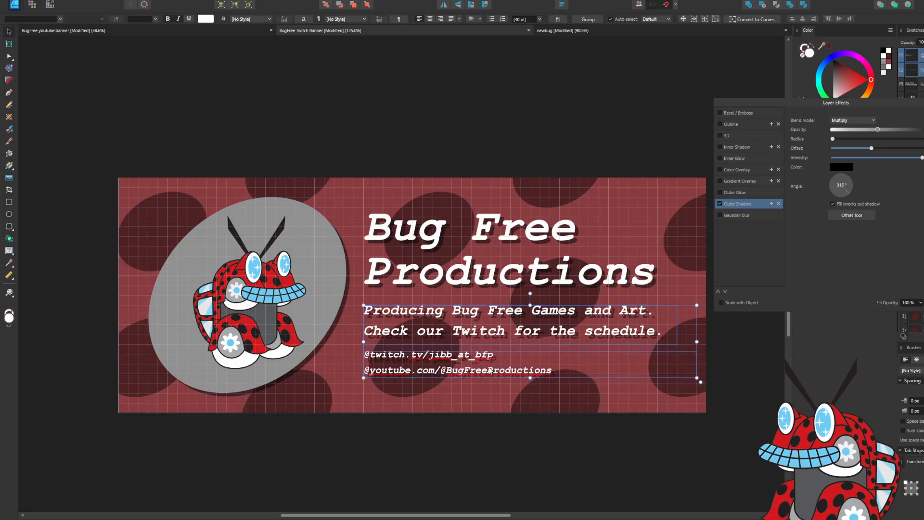
key(Down)
key(Down)
key(Down)
key(Down)
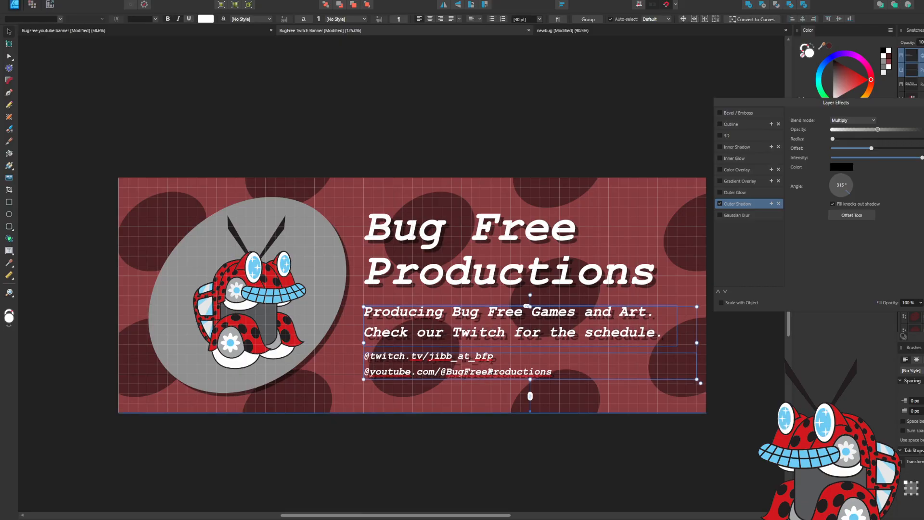
key(Up)
key(Up)
key(Up)
key(Up)
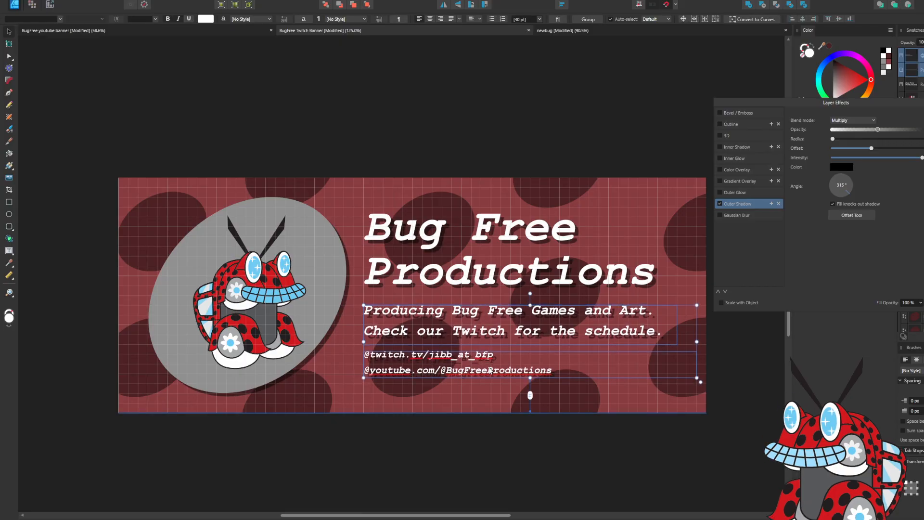
click(526, 142)
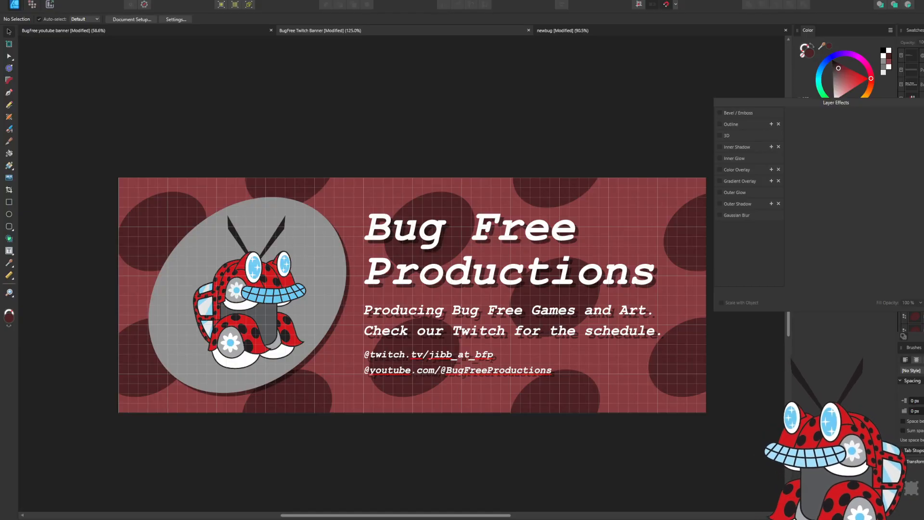
Switch to the YouTube banner and check the font sizes of its title and tagline.
click(101, 34)
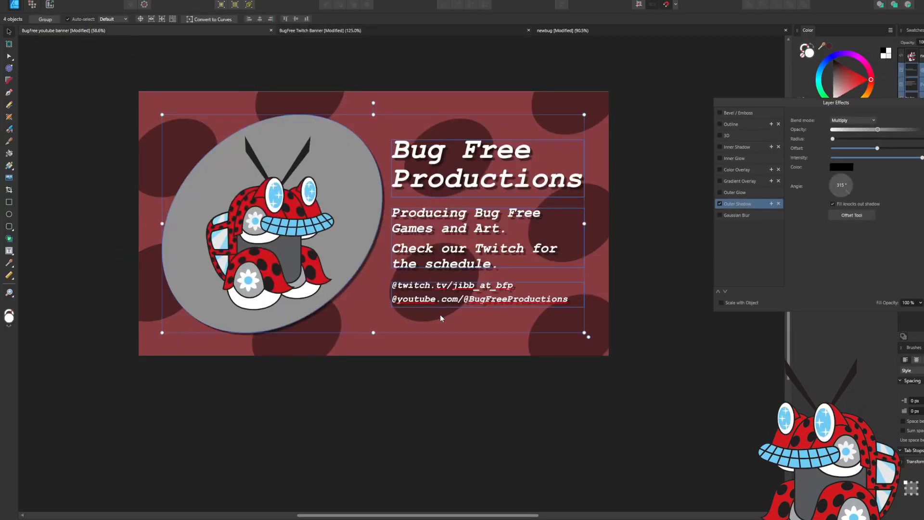
double_click(517, 178)
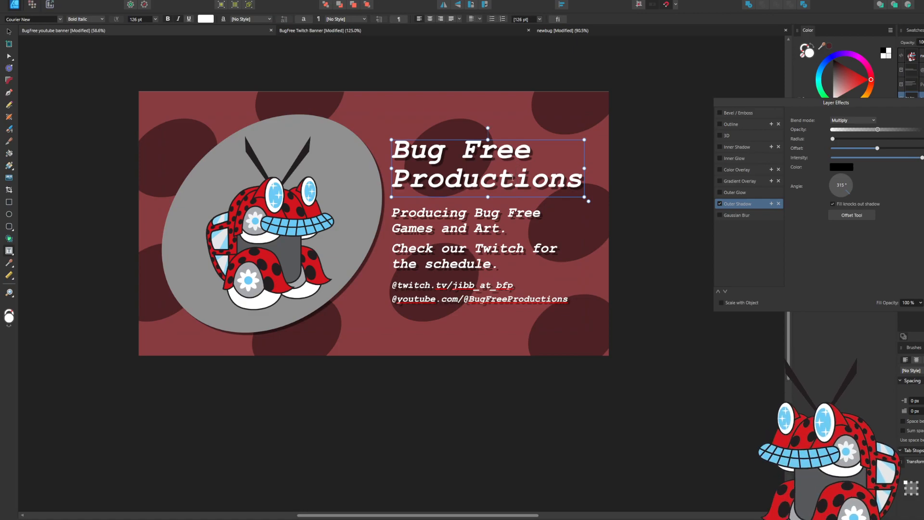
click(473, 232)
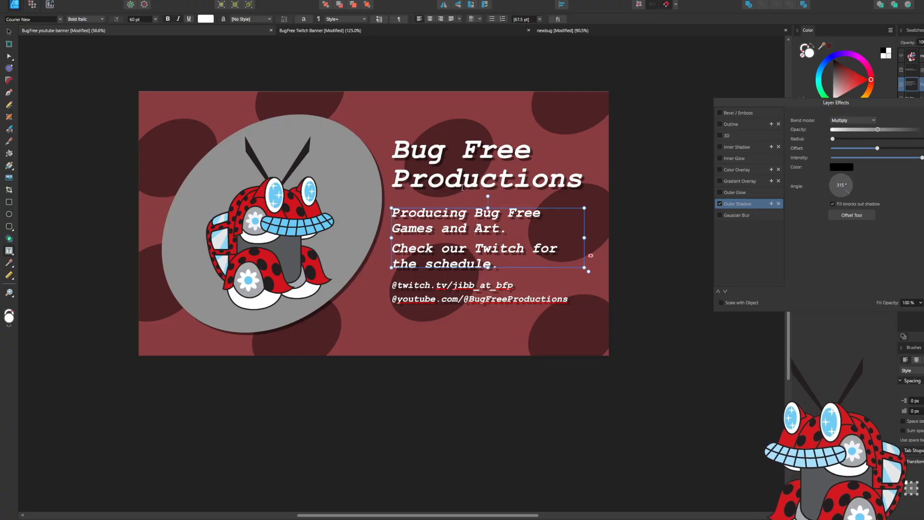
Try a font size of 130 pt on the YouTube banner's title, and undo the change.
click(420, 174)
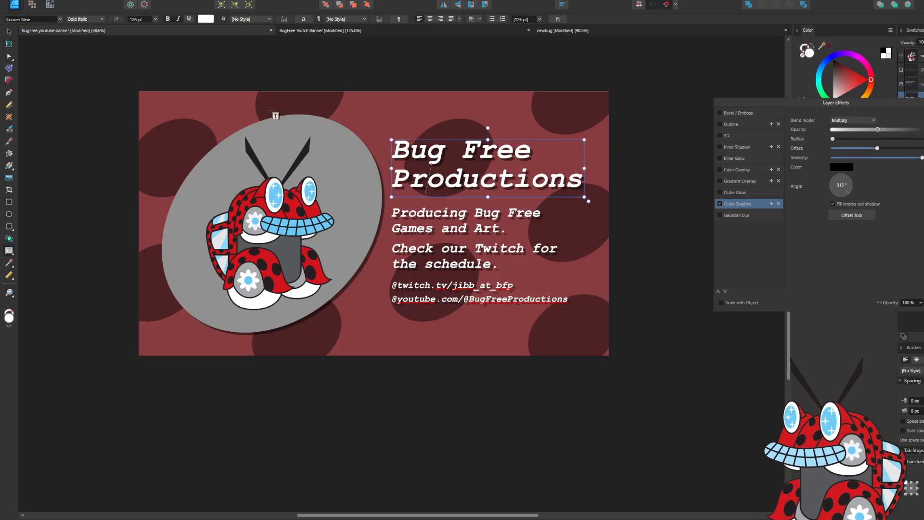
click(155, 19)
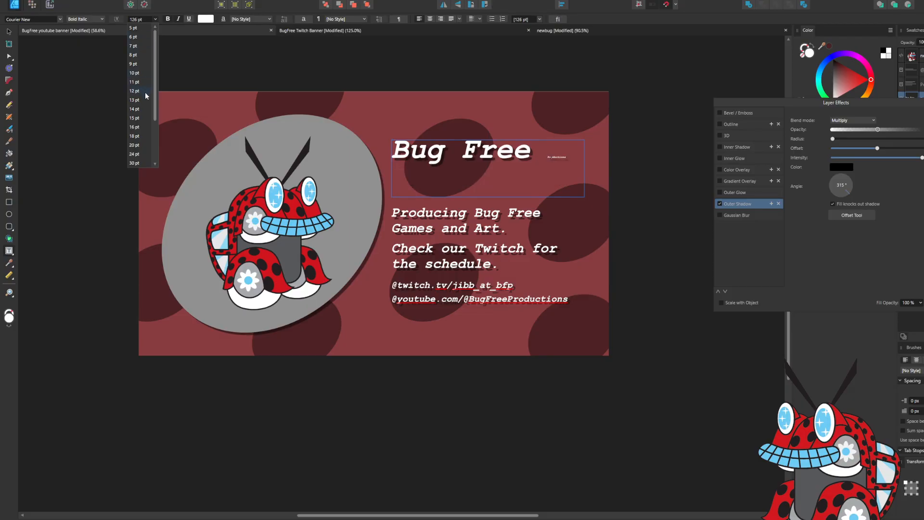
scroll(144, 132, down, 3)
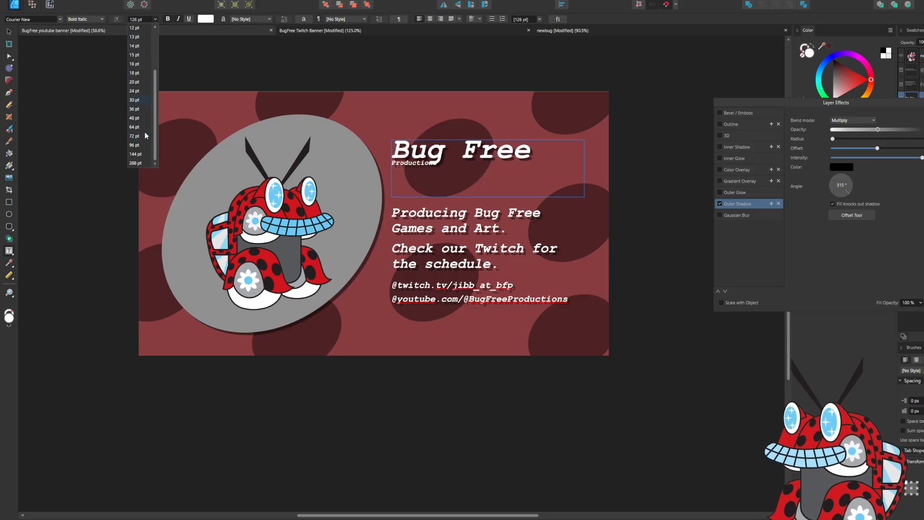
click(136, 20)
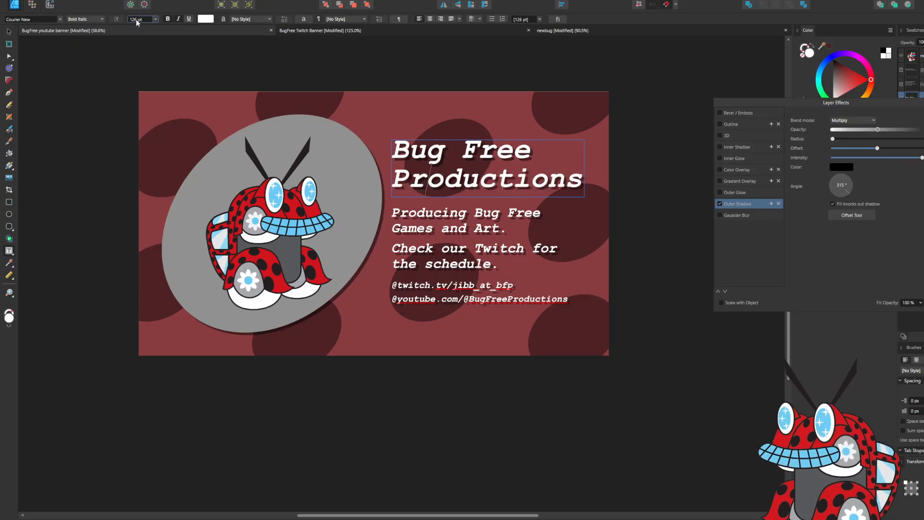
key(BackSpace)
text(130)
key(Return)
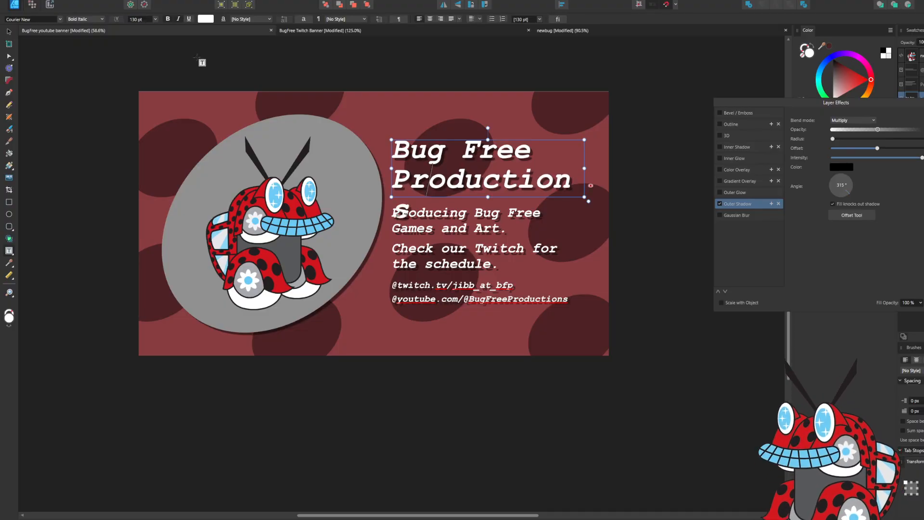
key(ctrl+z)
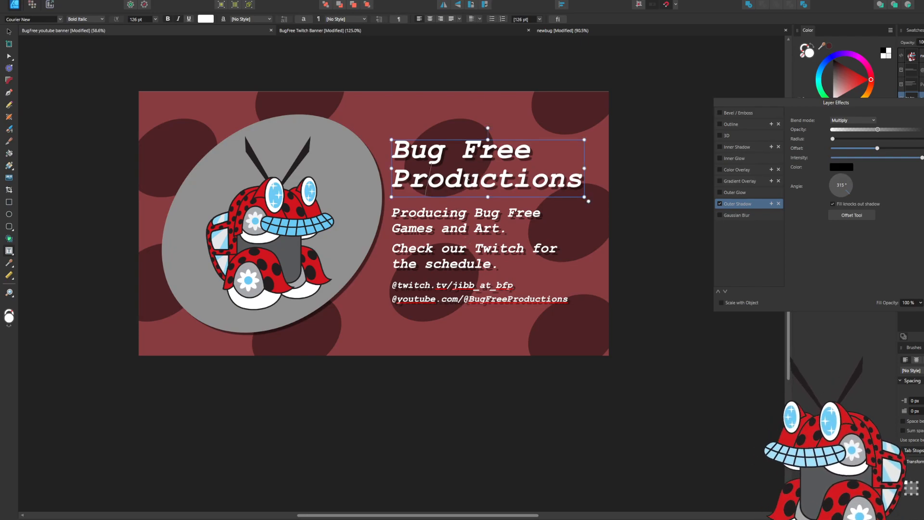
Switch to the Calculator app and multiply the YouTube title's font size of 126 by 0.3333333.
click(475, 181)
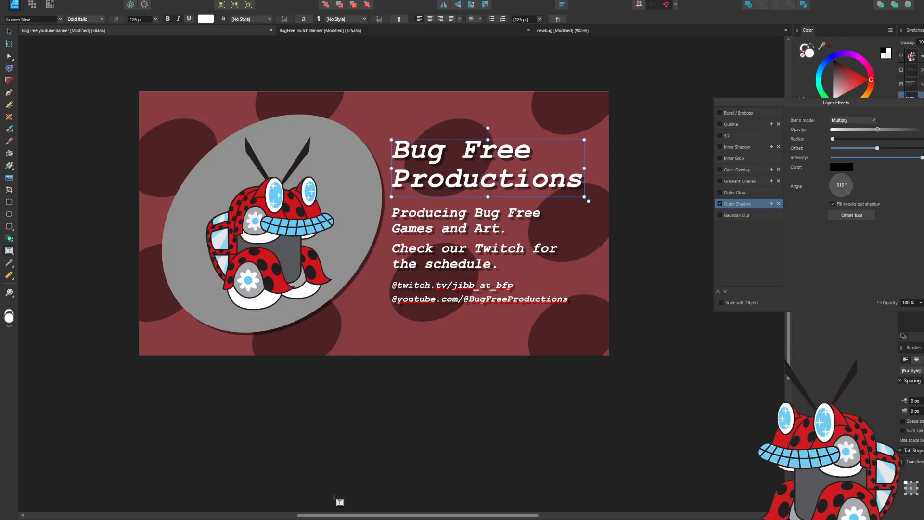
click(359, 518)
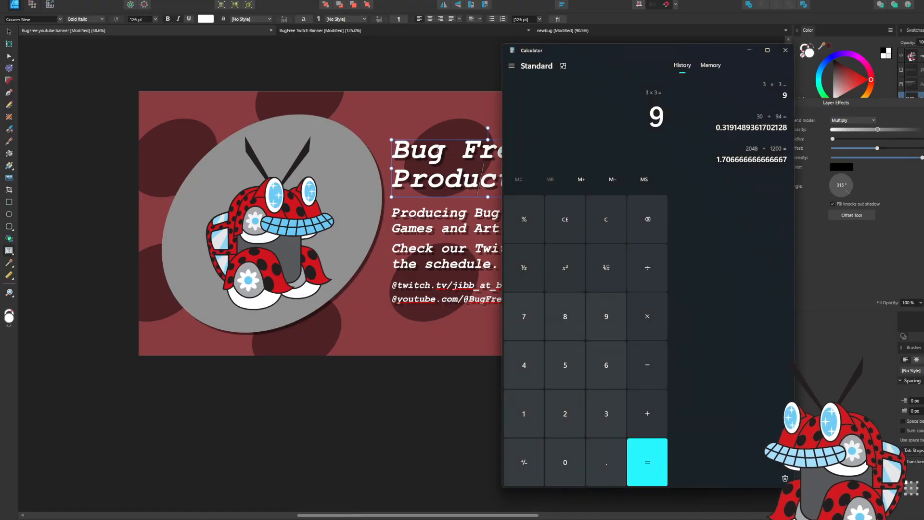
click(525, 409)
click(568, 415)
click(615, 379)
click(657, 316)
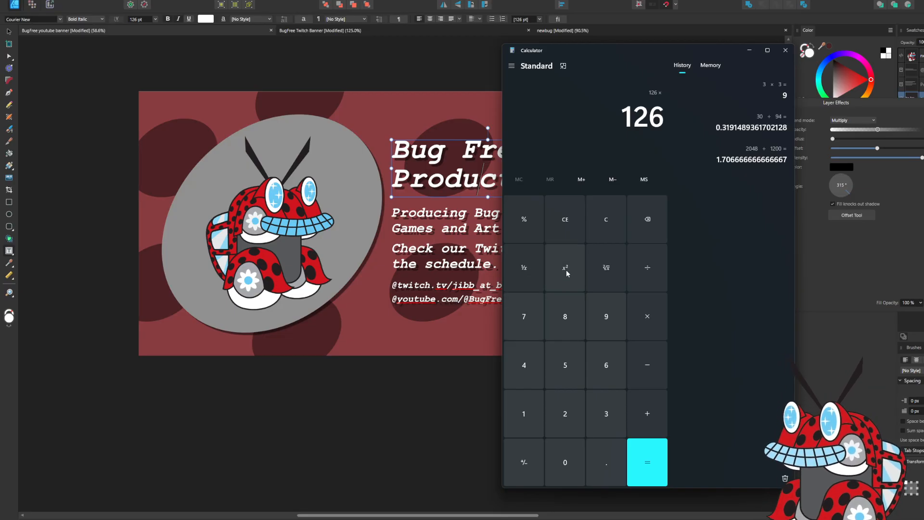
click(603, 455)
click(607, 415)
click(607, 415)
click(607, 414)
click(607, 415)
click(607, 415)
click(607, 414)
click(608, 414)
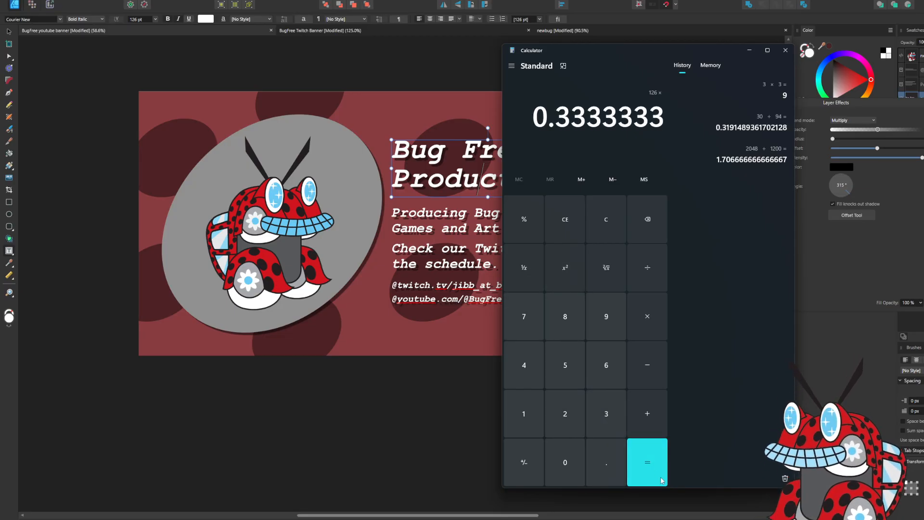
click(646, 461)
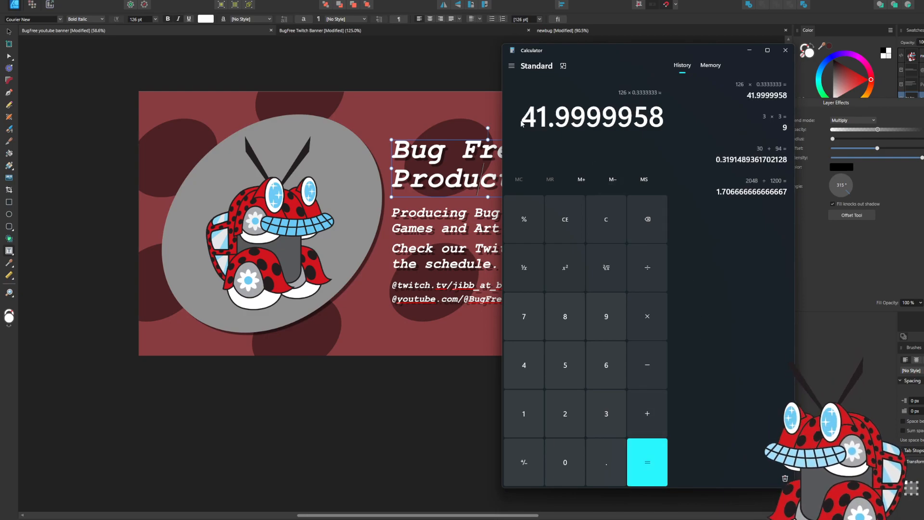
Set the font size of the YouTube banner's whole tagline text to 42 pt.
click(428, 253)
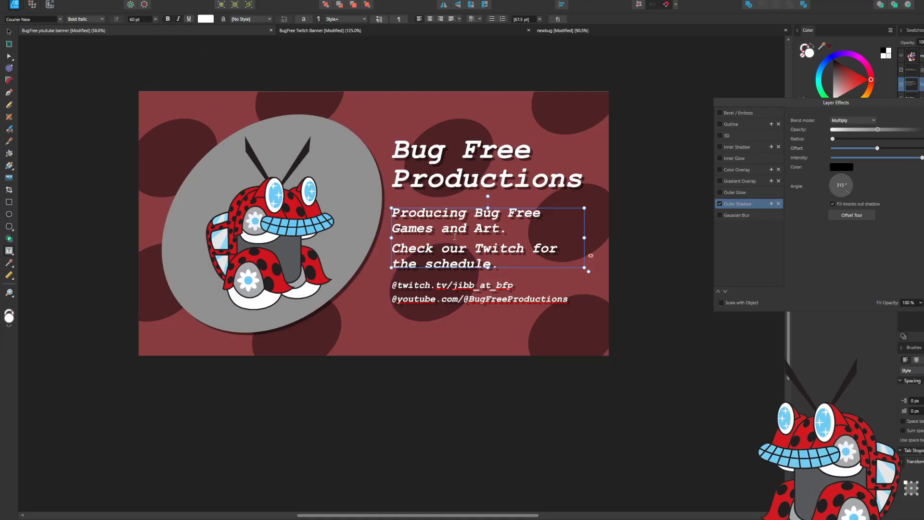
key(ctrl+a)
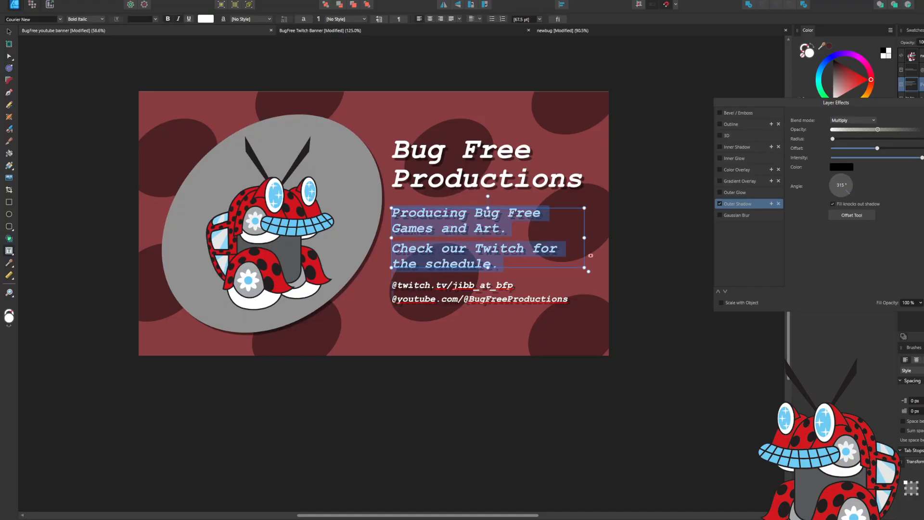
click(156, 18)
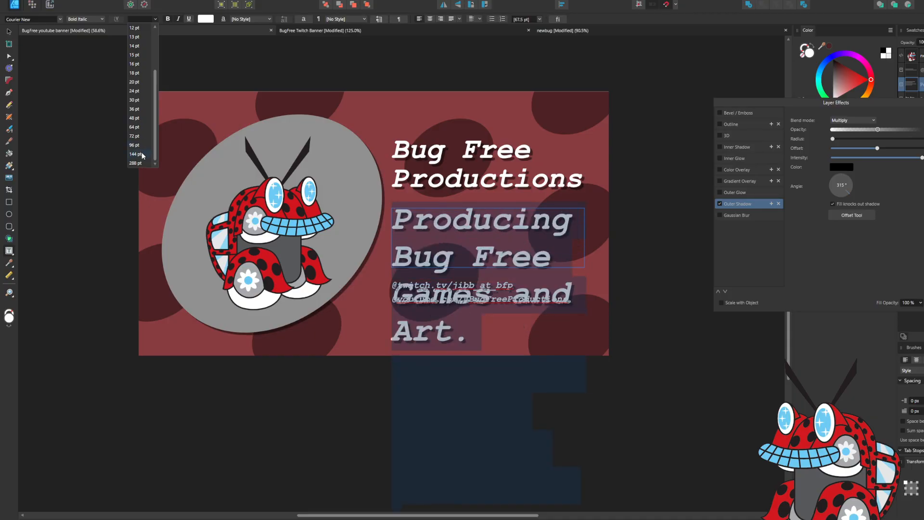
click(138, 118)
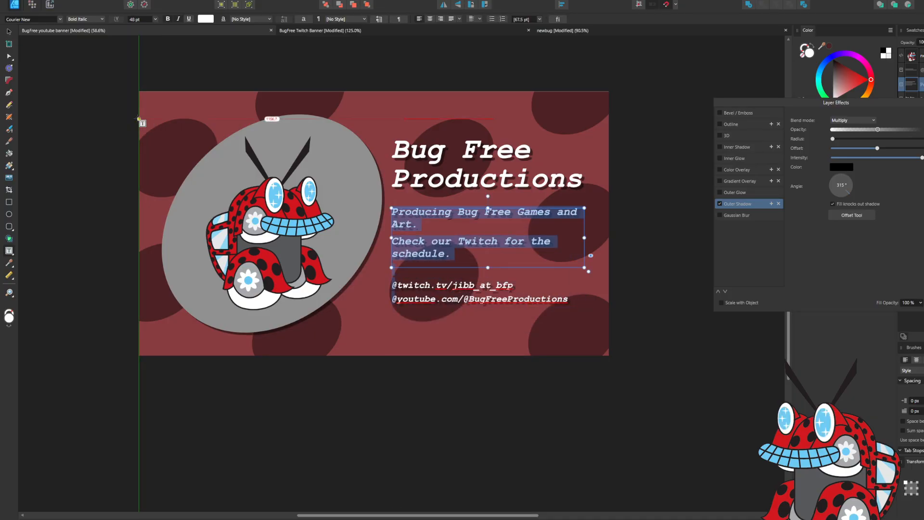
click(150, 19)
text(42)
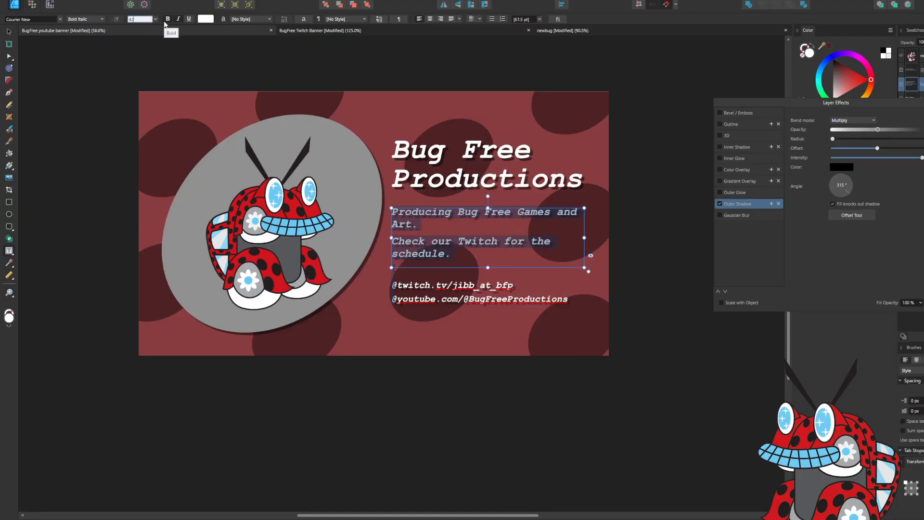
key(Return)
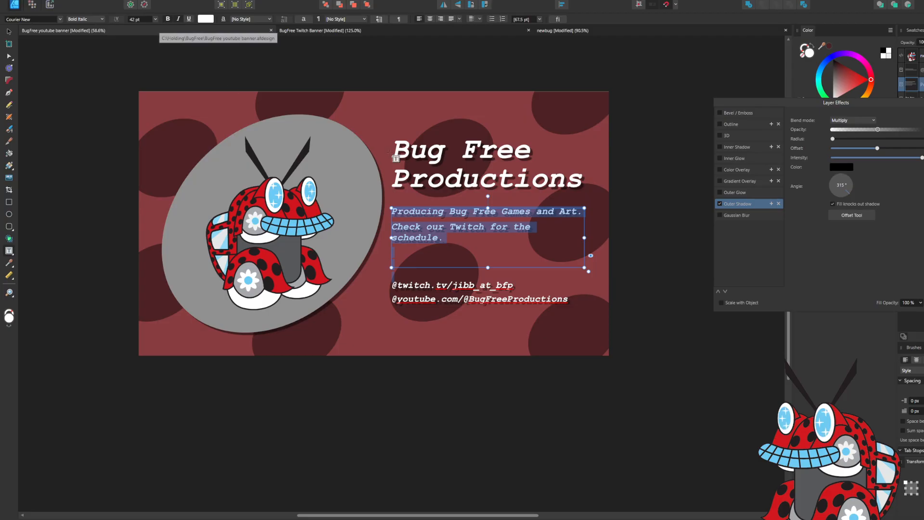
click(639, 299)
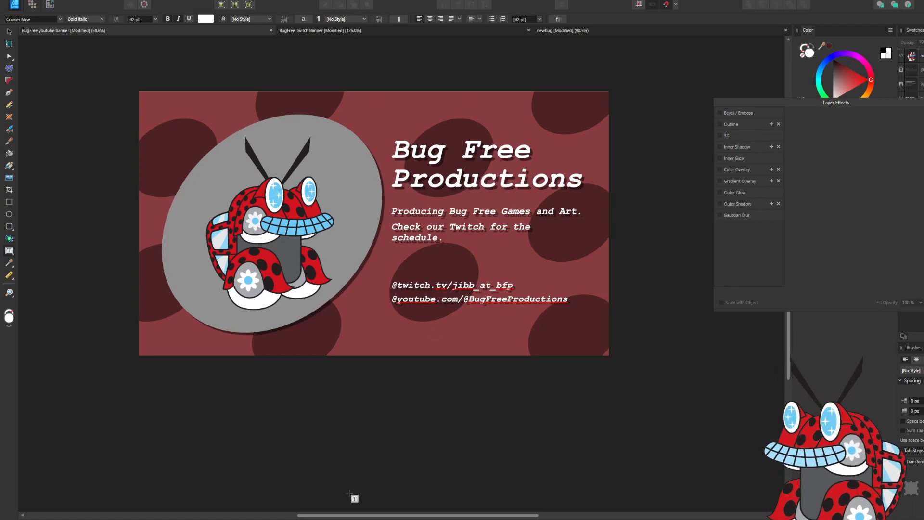
Switch to the Calculator app and multiply the tagline's font size of 42 by 0.6666666.
key(alt+Tab)
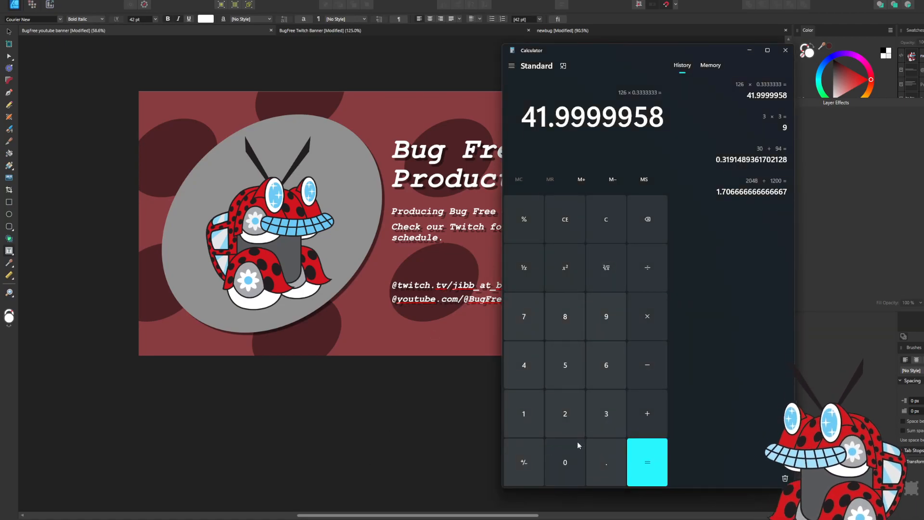
click(525, 367)
click(571, 414)
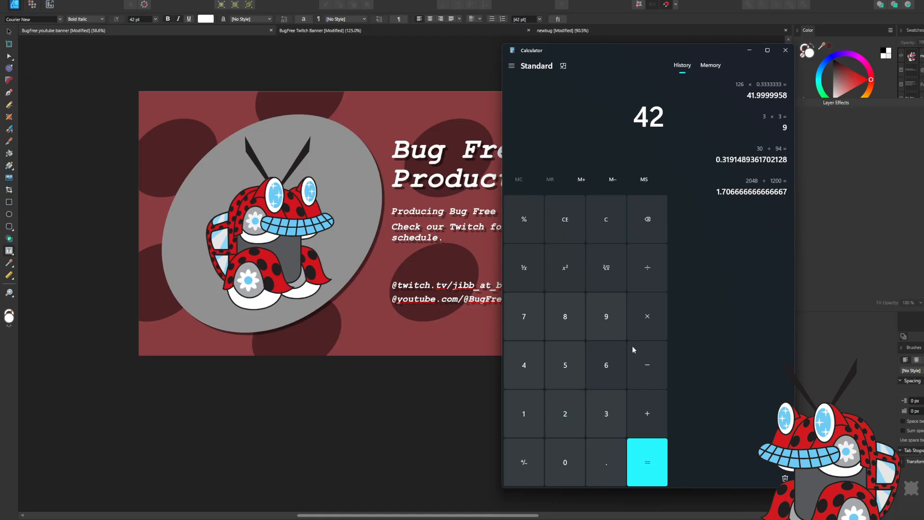
click(647, 317)
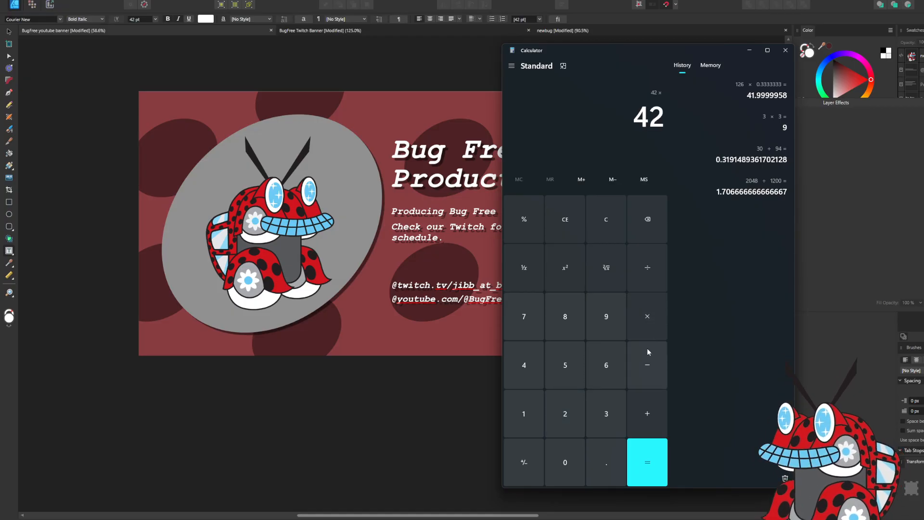
click(606, 463)
click(613, 372)
click(613, 371)
click(613, 371)
click(613, 372)
click(613, 371)
click(613, 371)
click(613, 372)
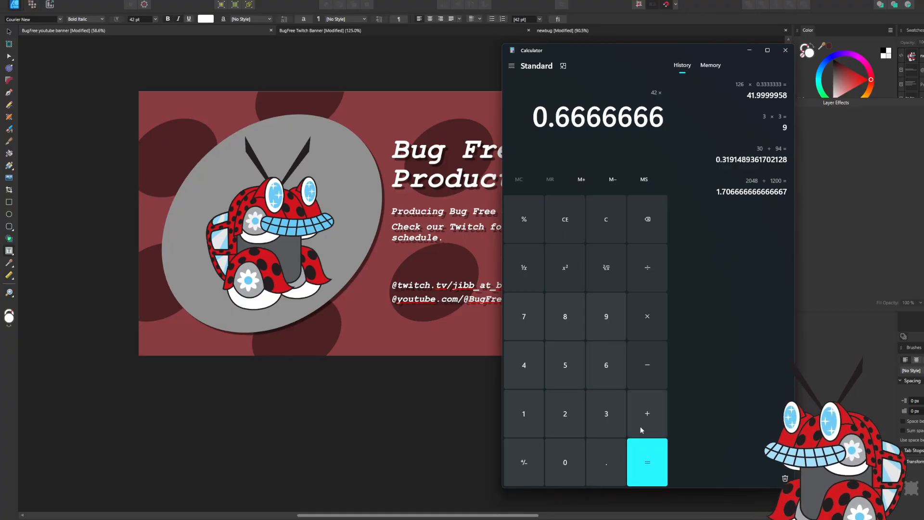
click(647, 459)
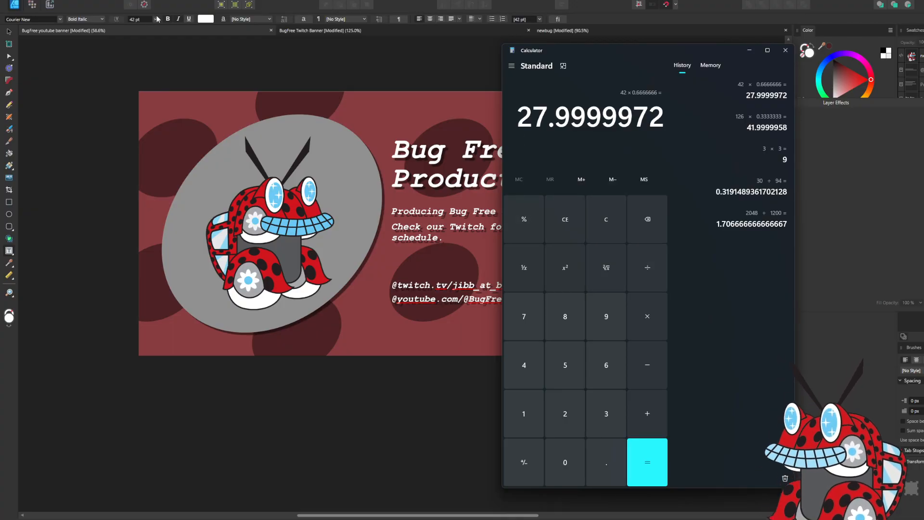
Switch back to the YouTube banner and try a 28 pt font size on the word "twitch" in the social handles.
click(340, 262)
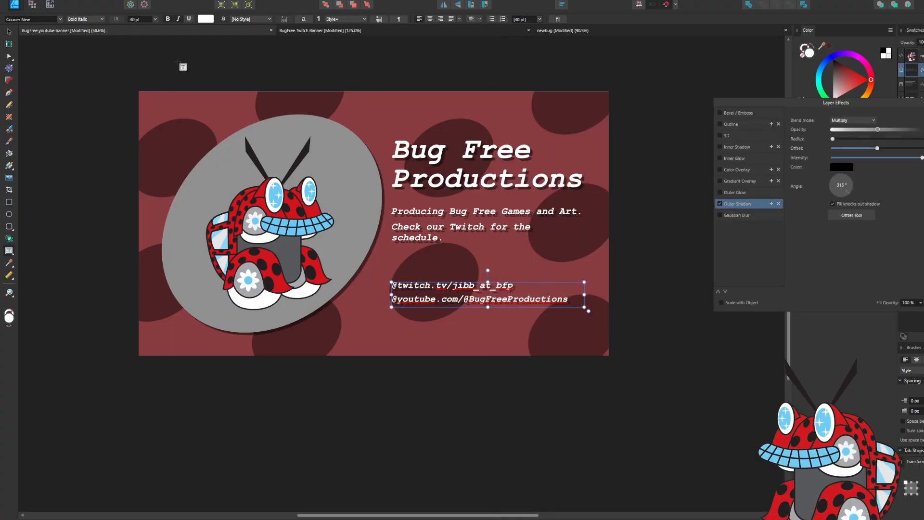
click(154, 18)
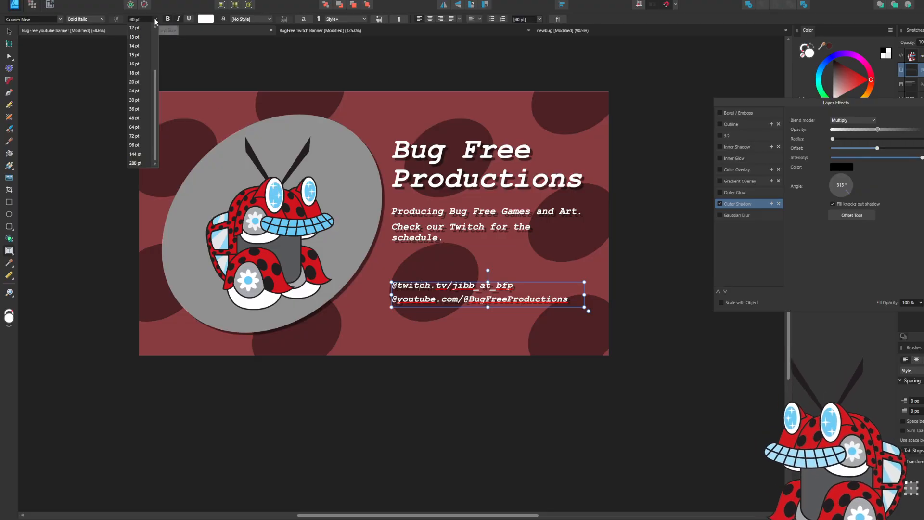
click(142, 92)
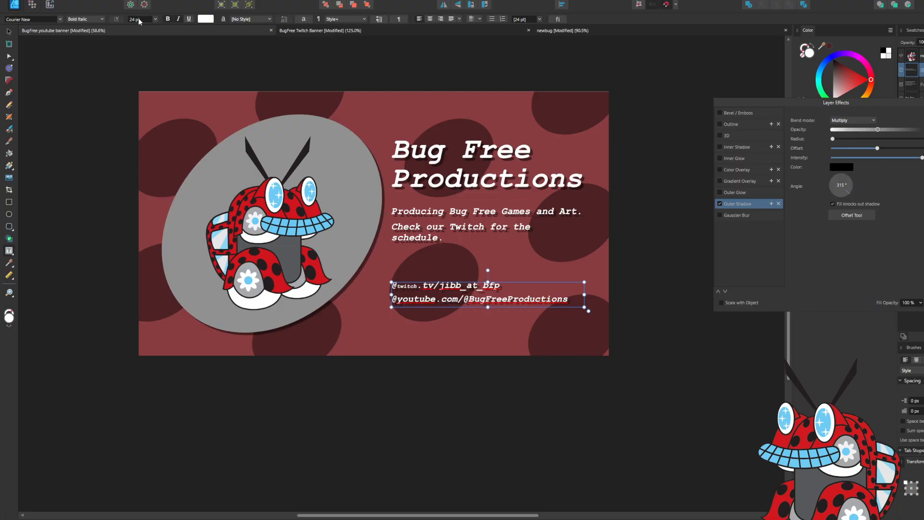
text(28)
key(Return)
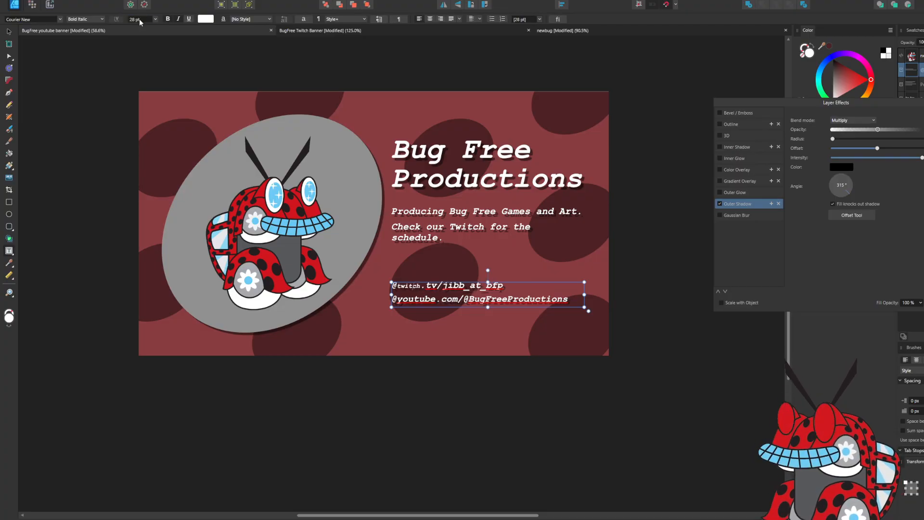
key(v)
click(667, 260)
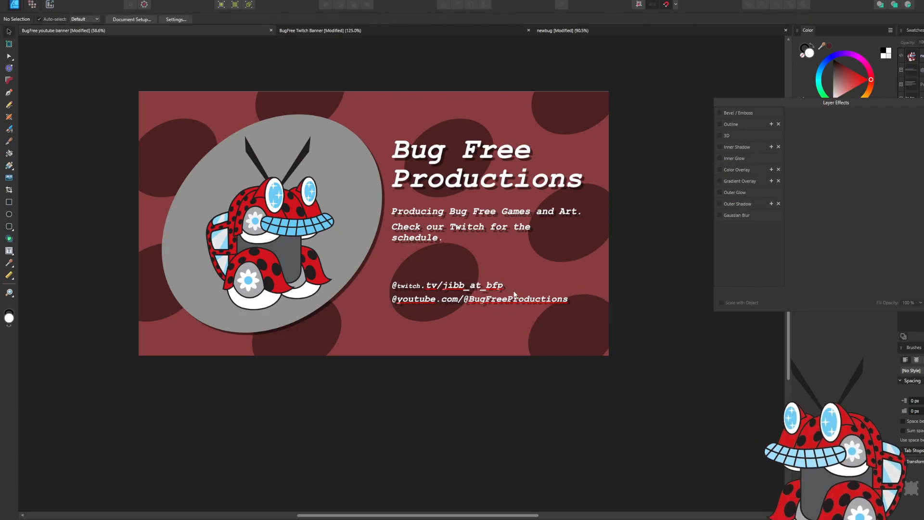
Set the entire social handles text to 28 pt and move it up to sit just beneath the tagline.
click(475, 296)
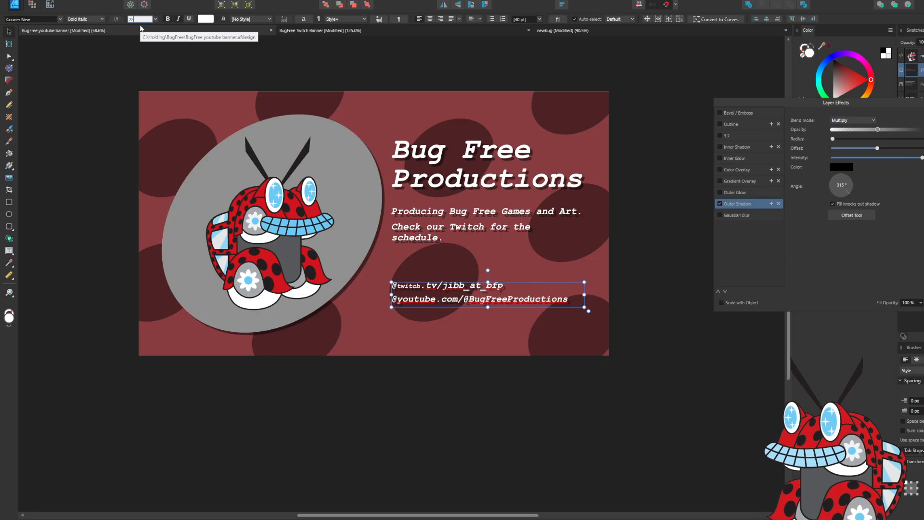
text(28)
key(Return)
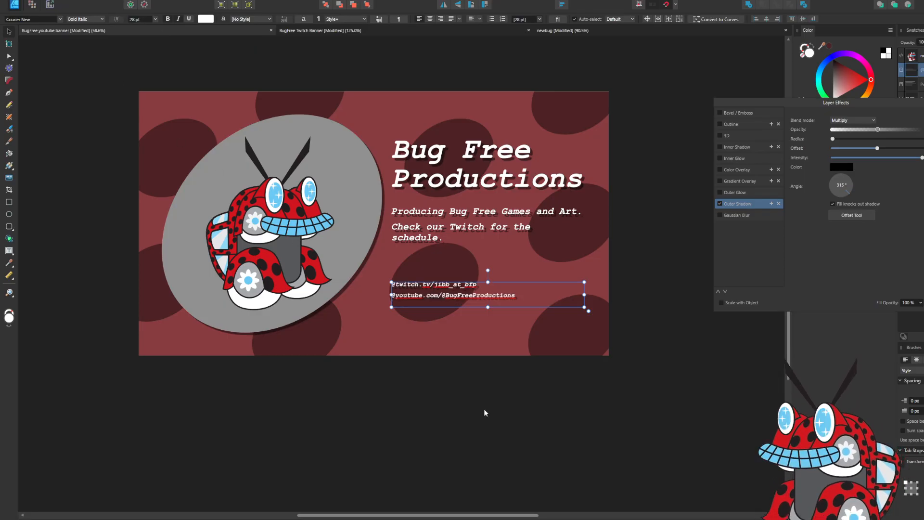
click(697, 359)
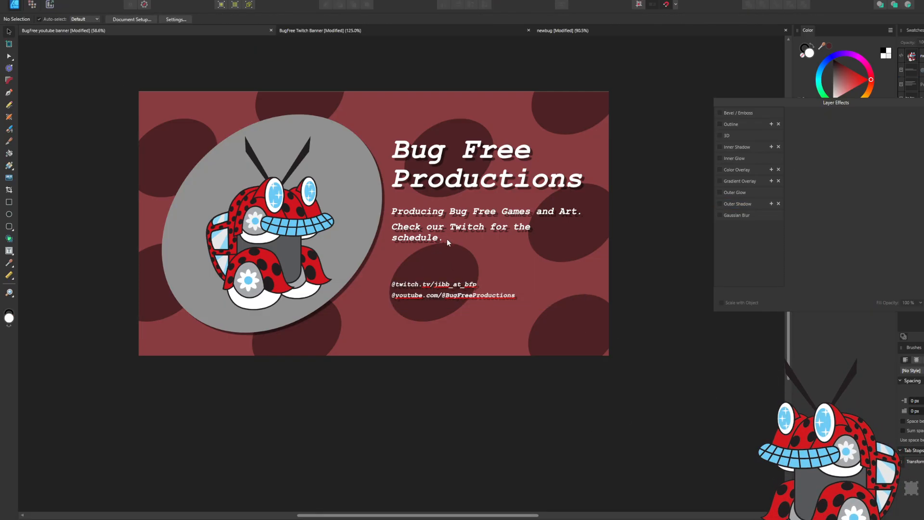
click(428, 295)
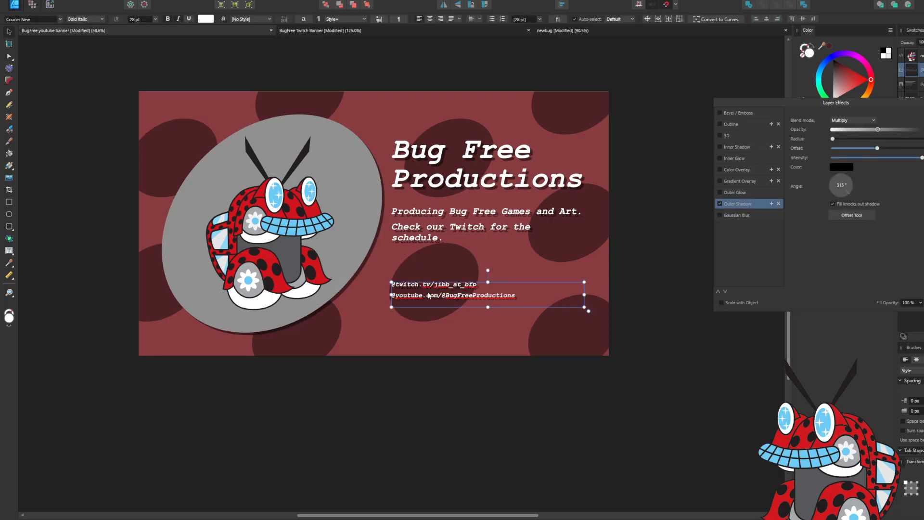
drag(428, 296, 428, 268)
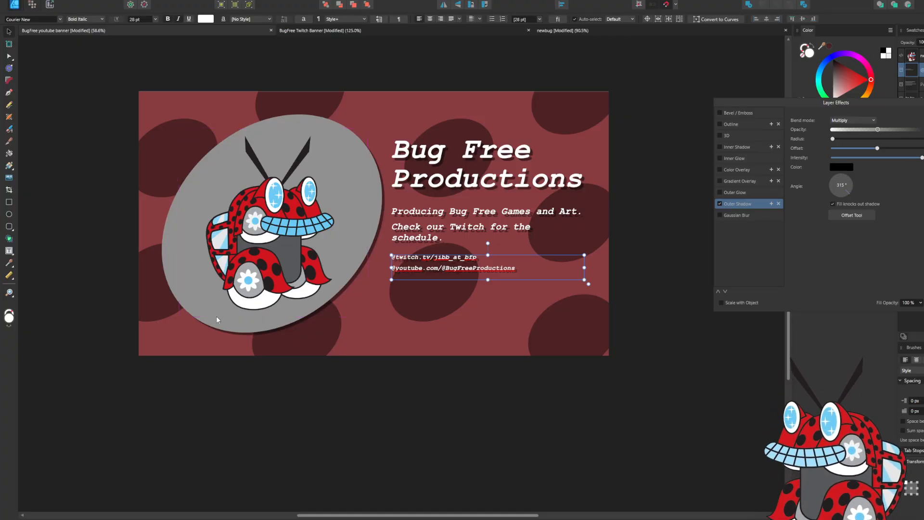
Try enlarging the grey ellipse behind the bug toward the banner's lower-left corner, and undo the changes.
click(229, 329)
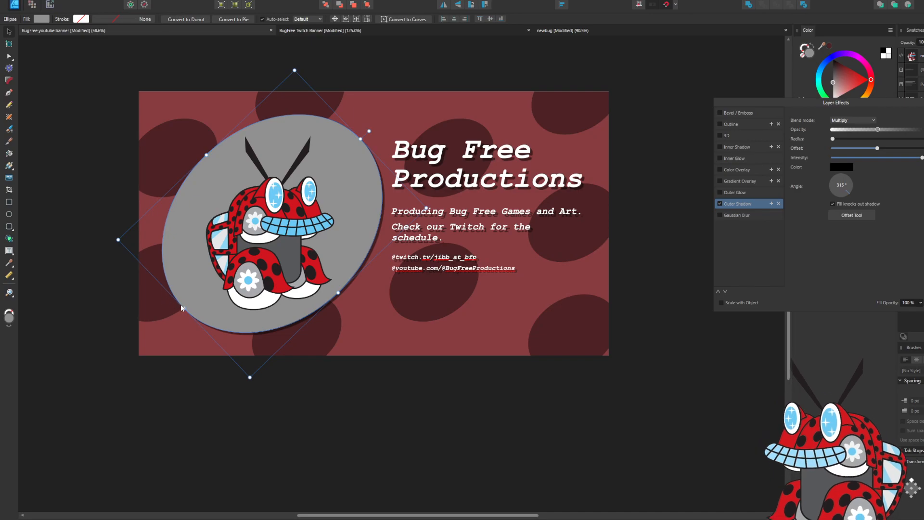
drag(183, 307, 109, 355)
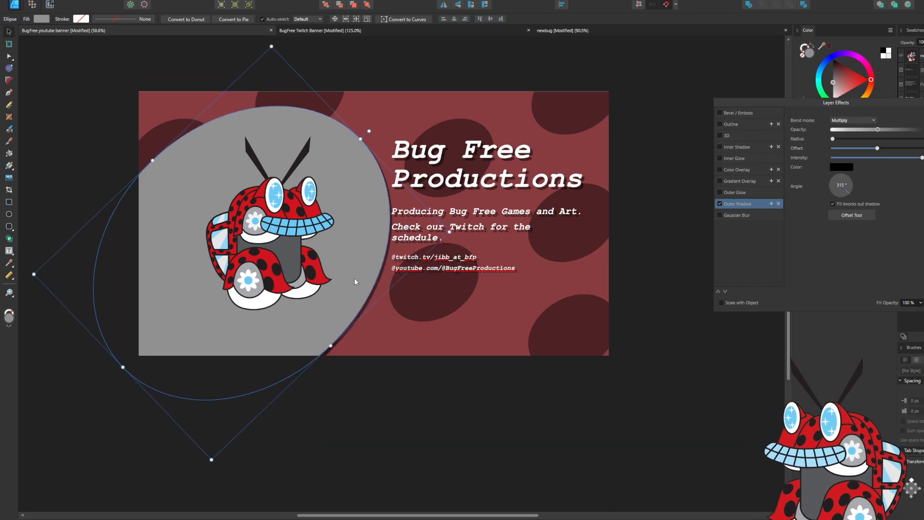
drag(355, 282, 321, 286)
key(ctrl+z)
key(ctrl+z)
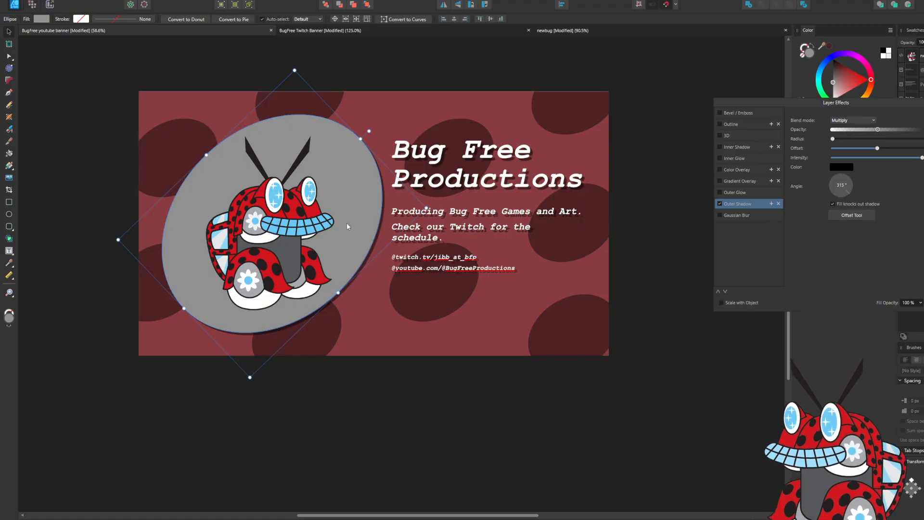
Nest the bug artwork's layer inside the grey ellipse's layer, moving the Layer Effects window out of the way.
click(282, 213)
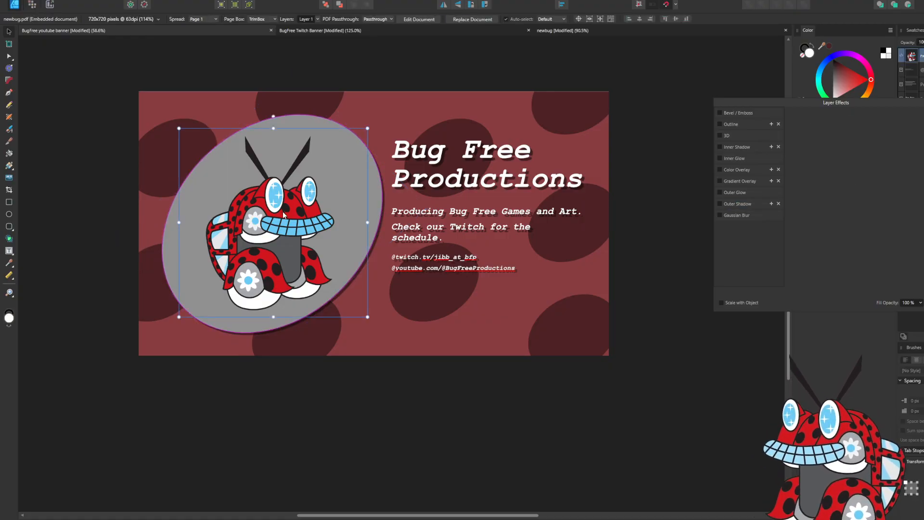
shift+click(374, 192)
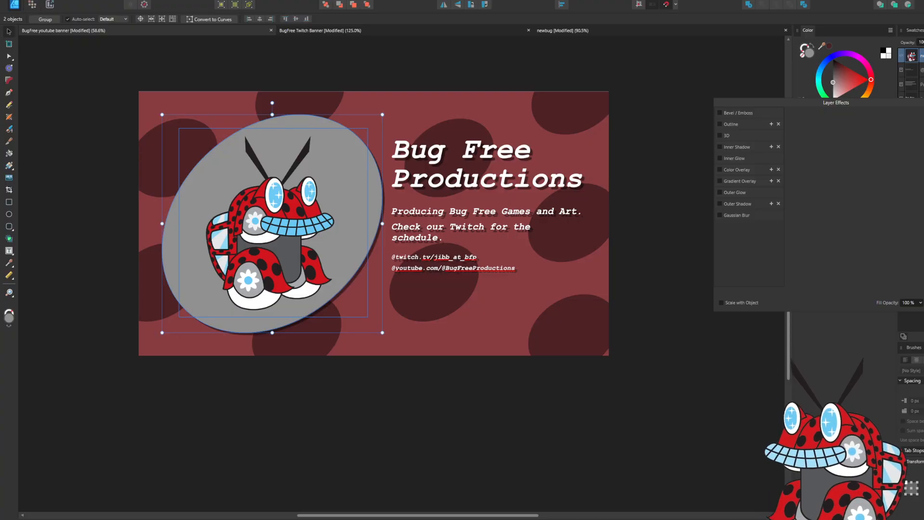
drag(922, 106, 884, 234)
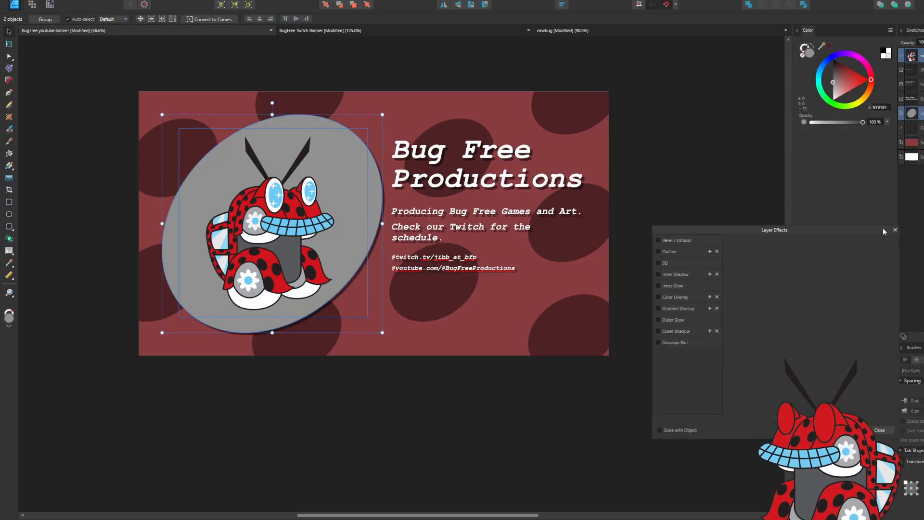
click(917, 113)
drag(918, 56, 917, 116)
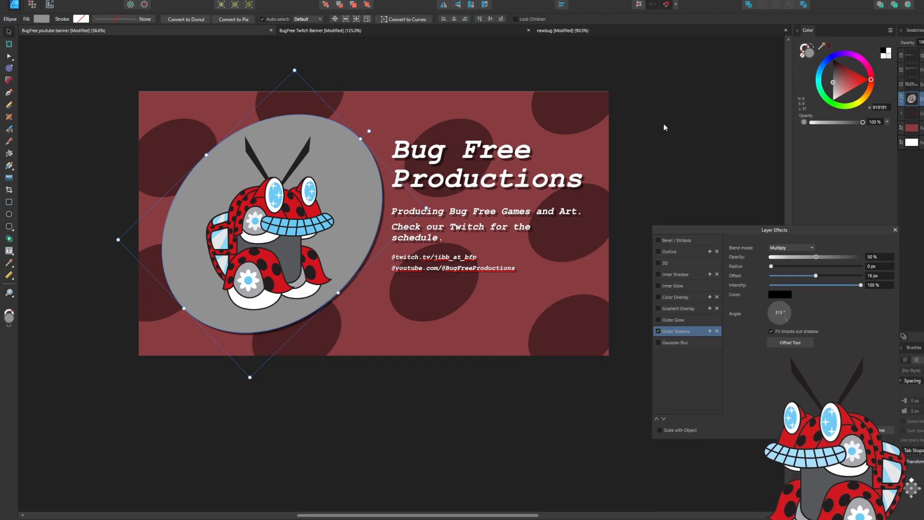
Move the grey ellipse with the bug slightly left, away from the title, showing the grid to fine-tune its position.
mouse_move(355, 203)
mouse_down()
mouse_move(278, 205)
mouse_move(382, 202)
mouse_move(335, 199)
mouse_move(346, 199)
mouse_up()
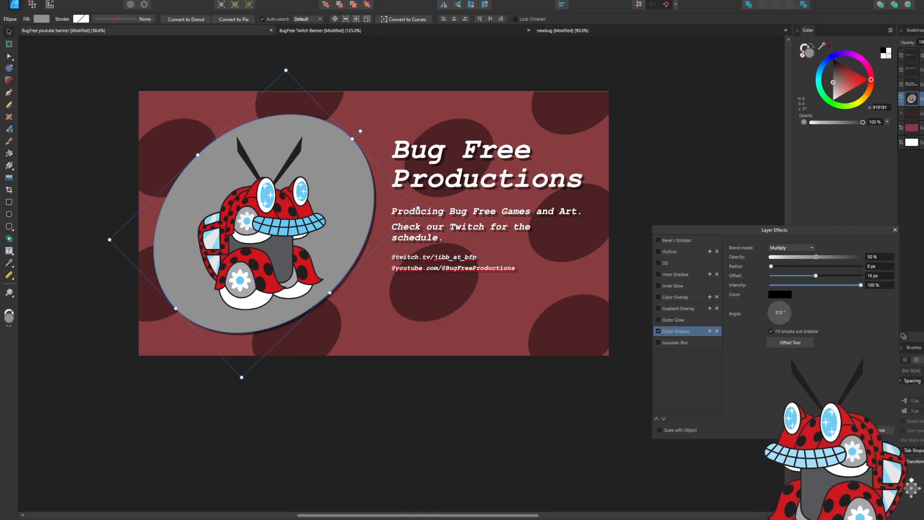
click(124, 0)
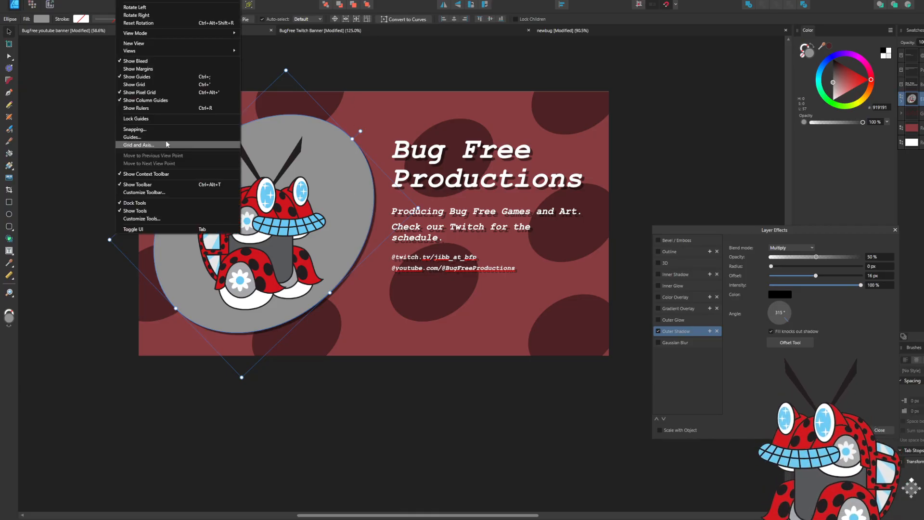
click(154, 84)
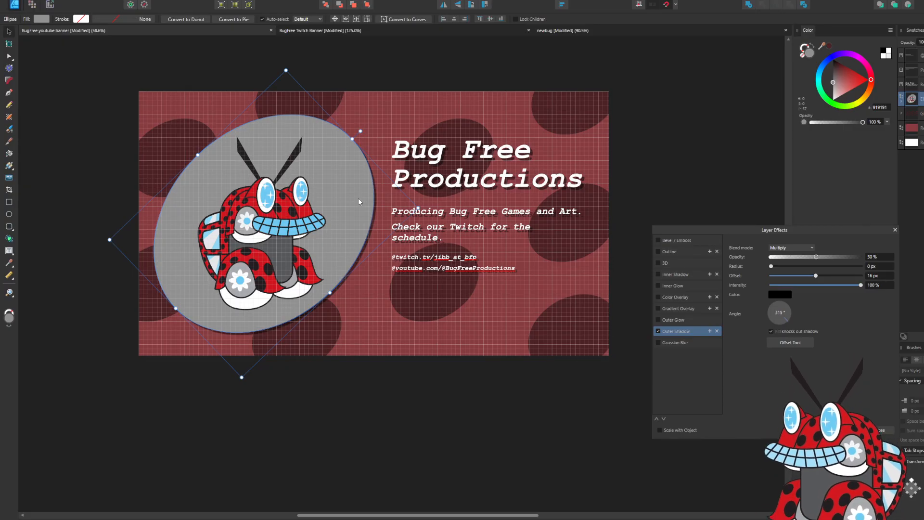
drag(358, 198, 357, 198)
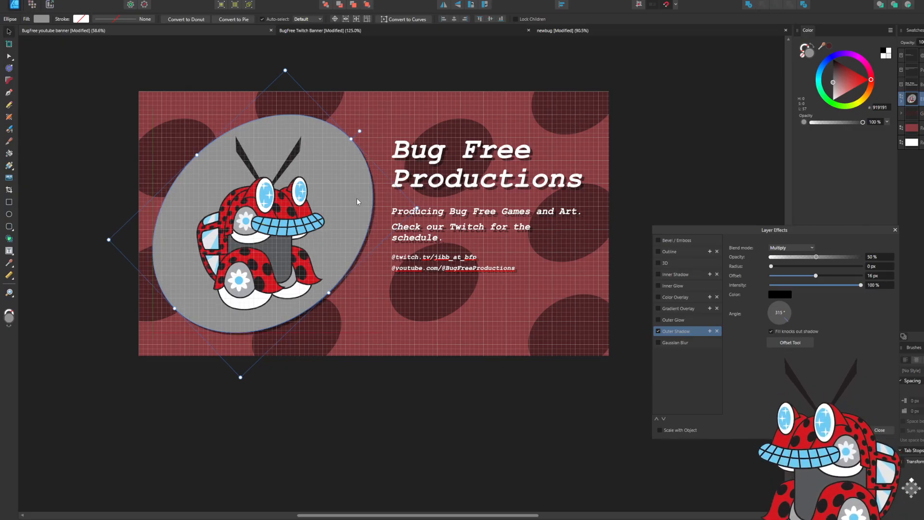
drag(357, 201, 358, 201)
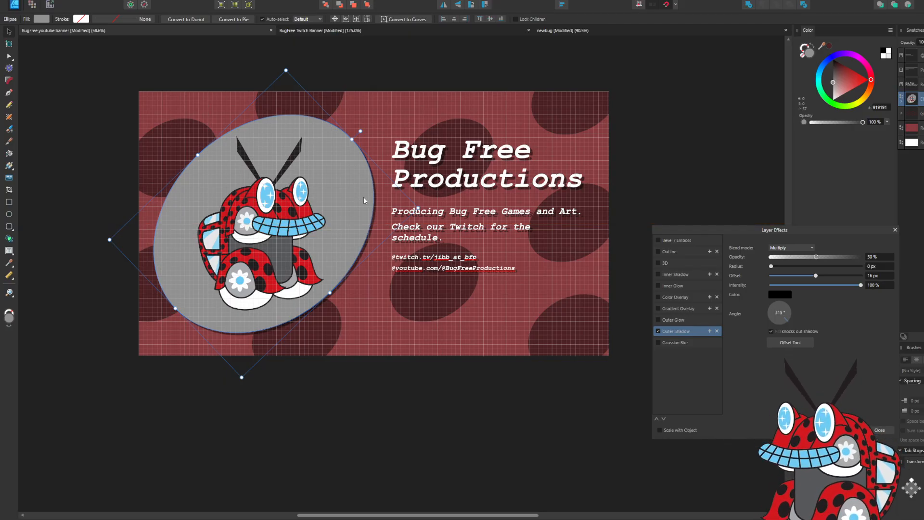
Widen the title, tagline and social handles text frames together on both sides, to about 900 px wide.
click(497, 187)
shift+click(459, 265)
shift+click(458, 265)
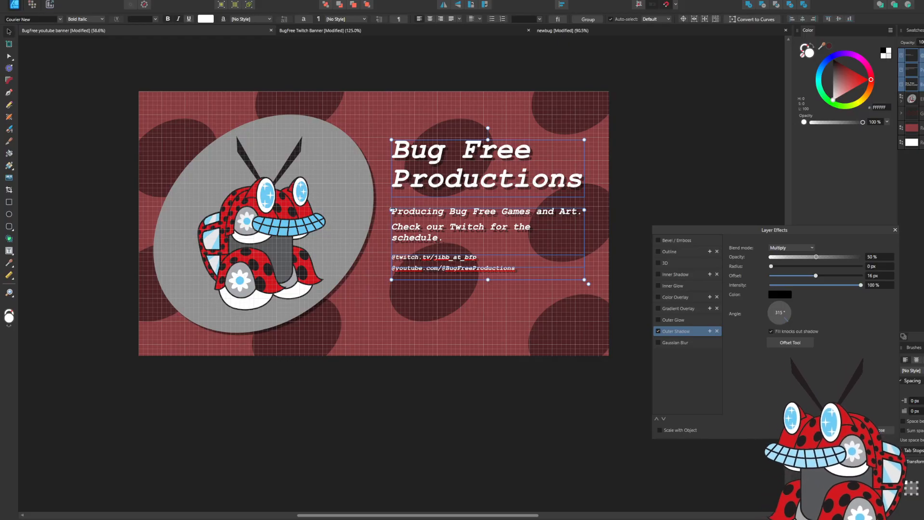
mouse_move(391, 211)
mouse_down()
mouse_move(302, 211)
mouse_move(387, 210)
mouse_up()
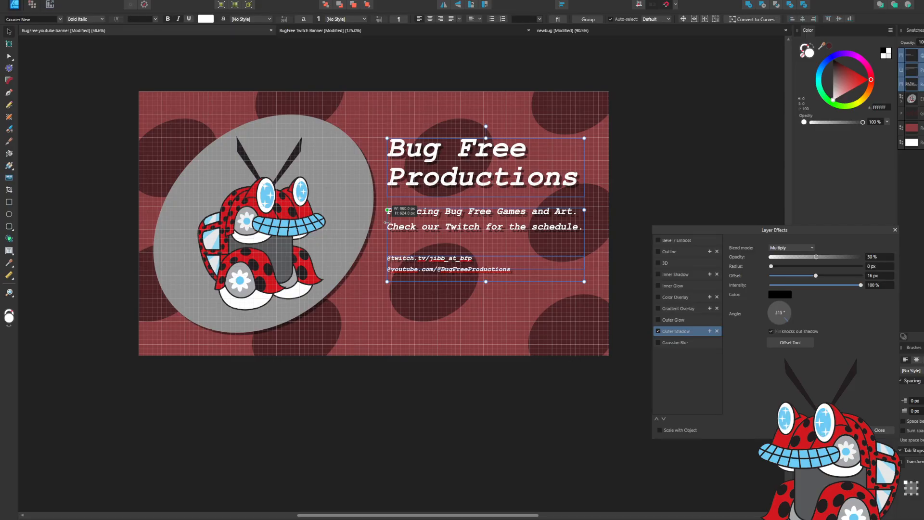
drag(386, 223, 386, 223)
drag(584, 210, 593, 211)
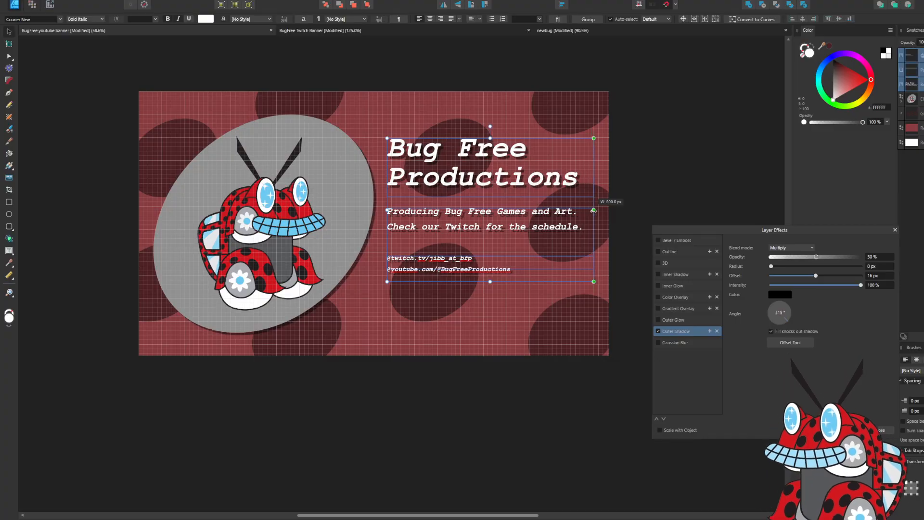
Enlarge the entire Bug Free Productions title text, trying 130 pt and 134 pt and ending at 136 pt.
click(457, 187)
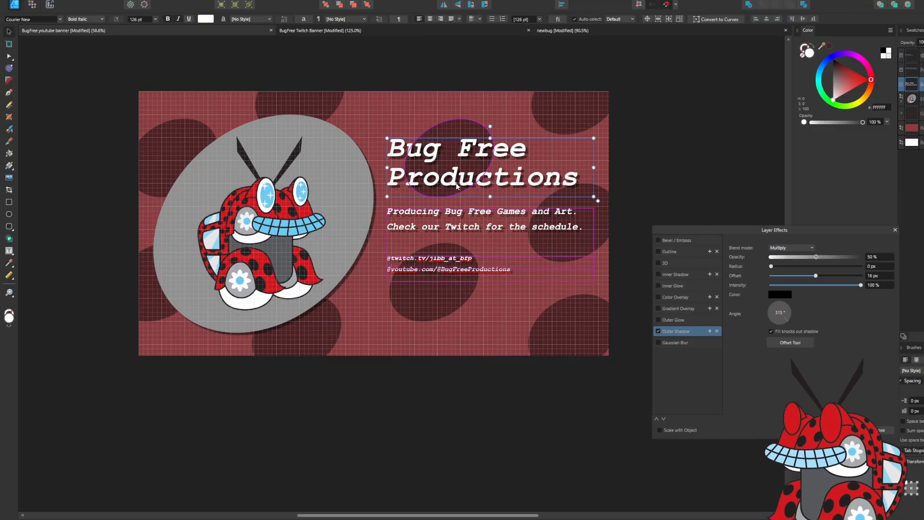
key(t)
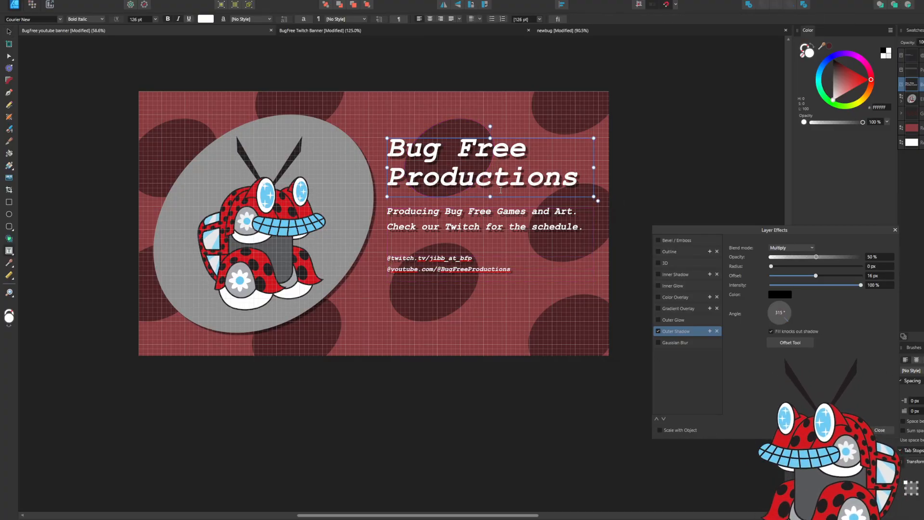
key(ctrl+a)
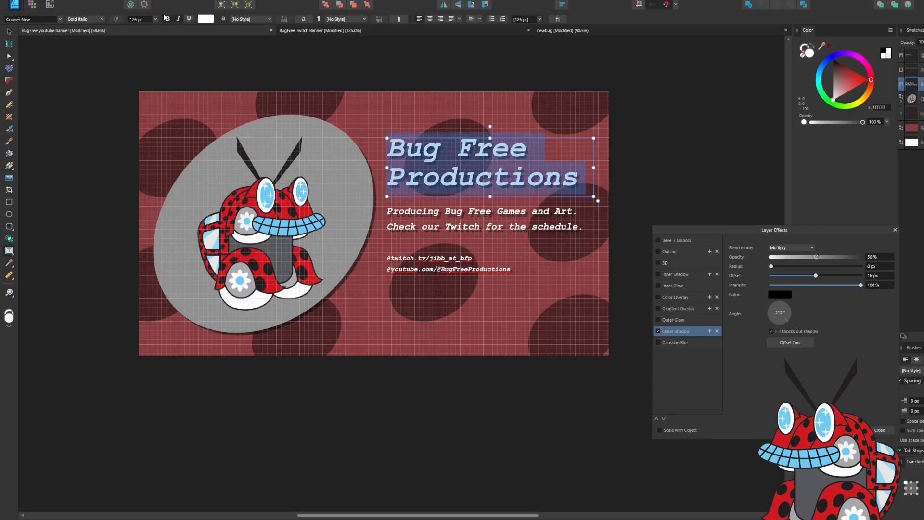
click(146, 19)
text(13)
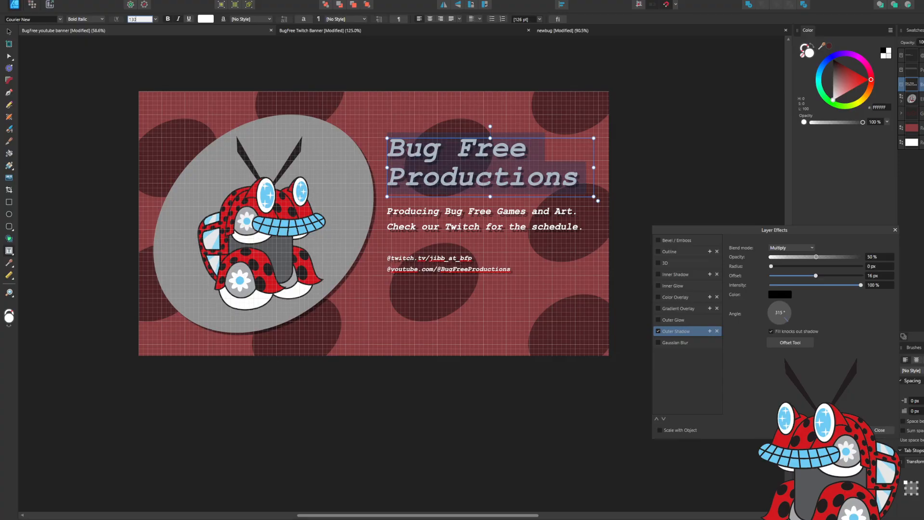
text(0)
key(Return)
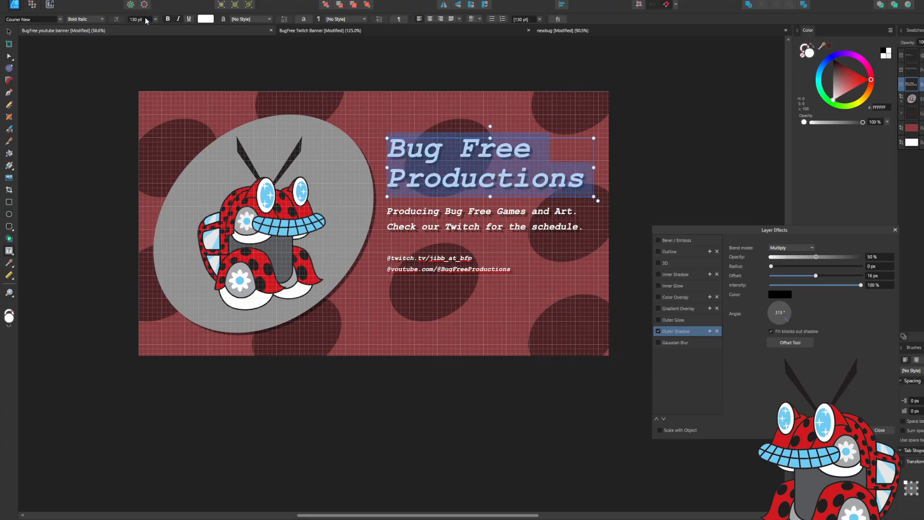
click(146, 19)
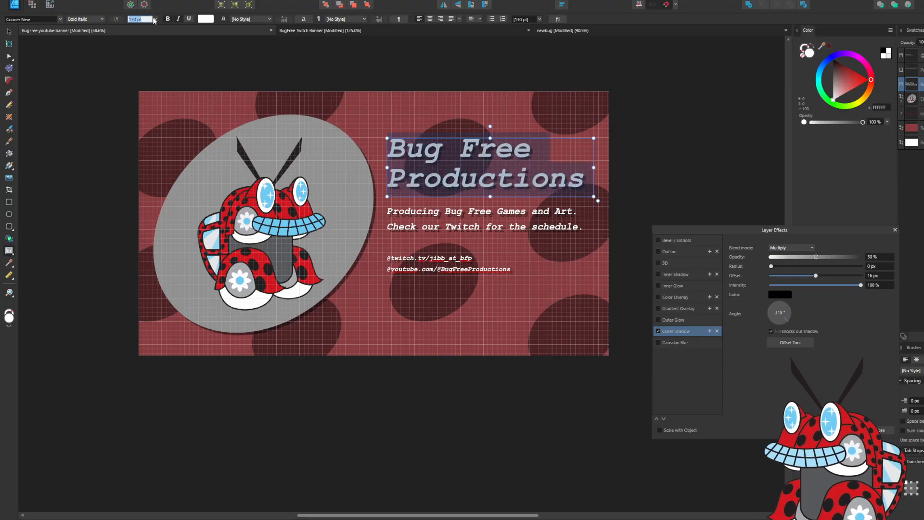
text(134)
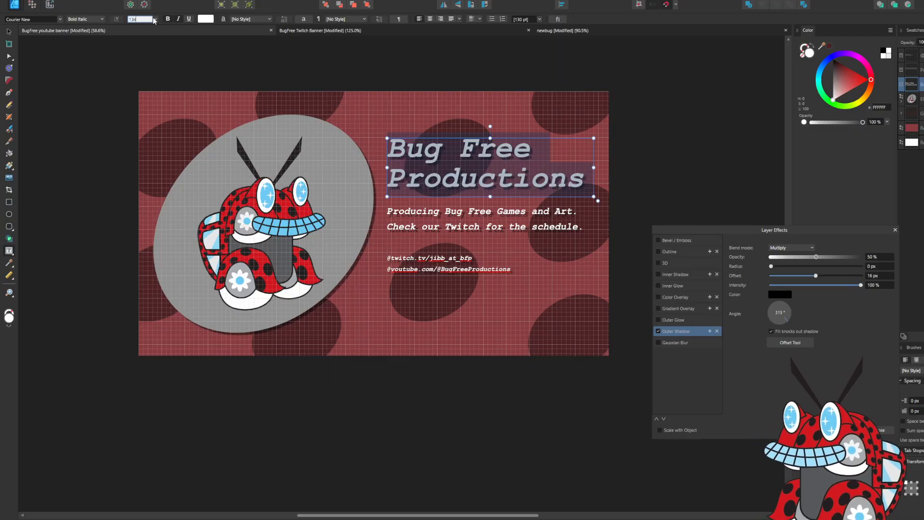
key(Return)
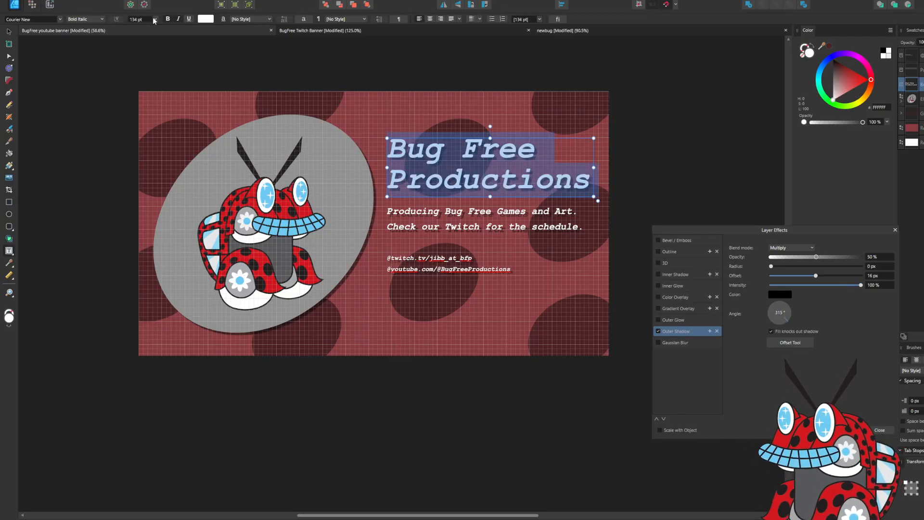
click(139, 20)
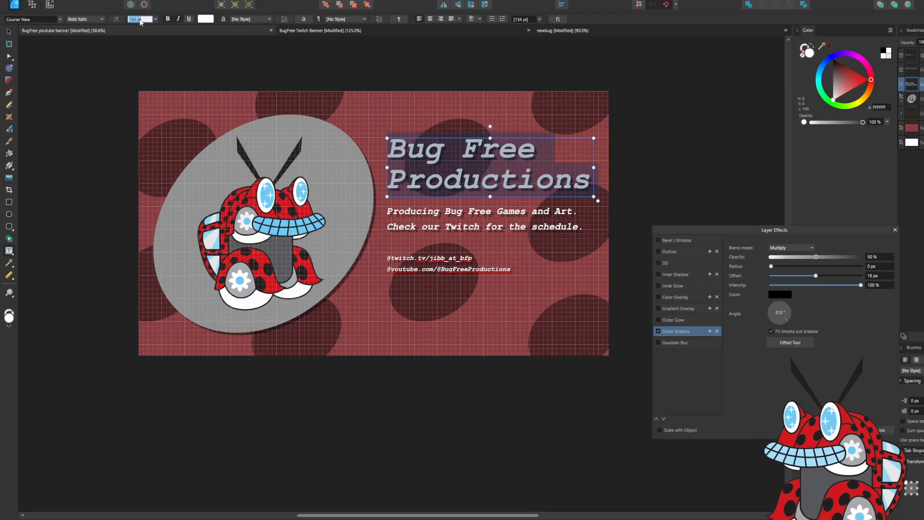
text(136)
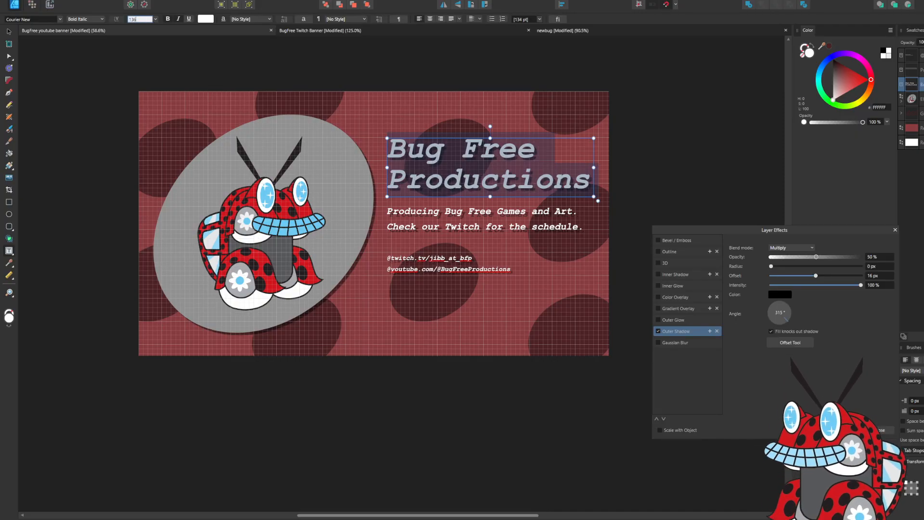
key(Return)
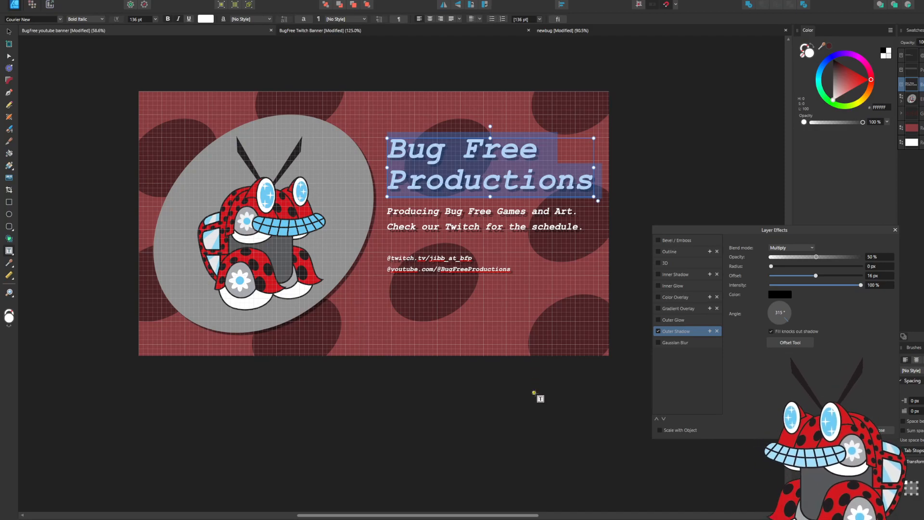
key(Escape)
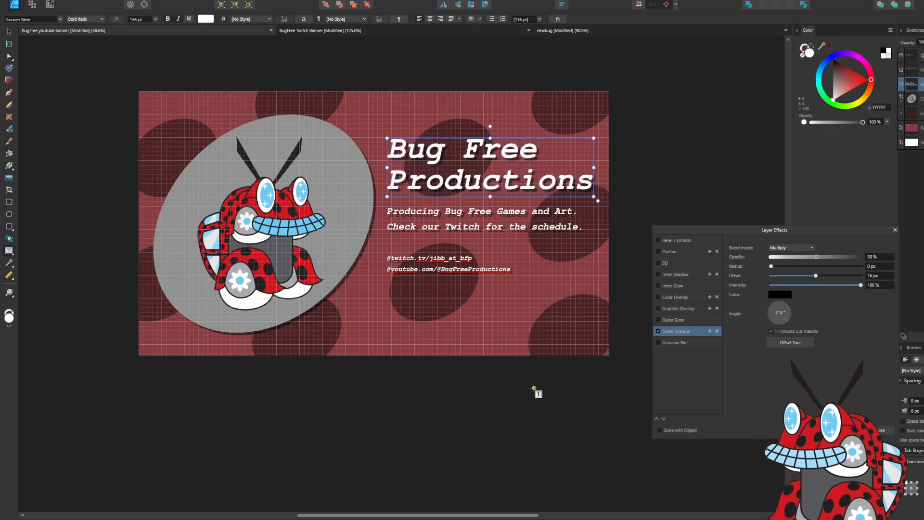
key(Escape)
key(v)
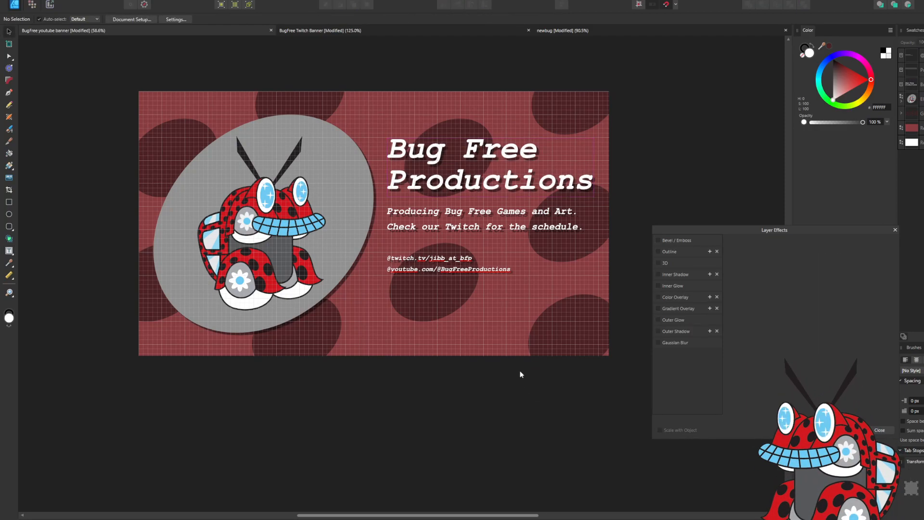
Select the tagline text, switch to Calculator and multiply 136 by 0.3333333 to work out one third of the title size.
click(460, 230)
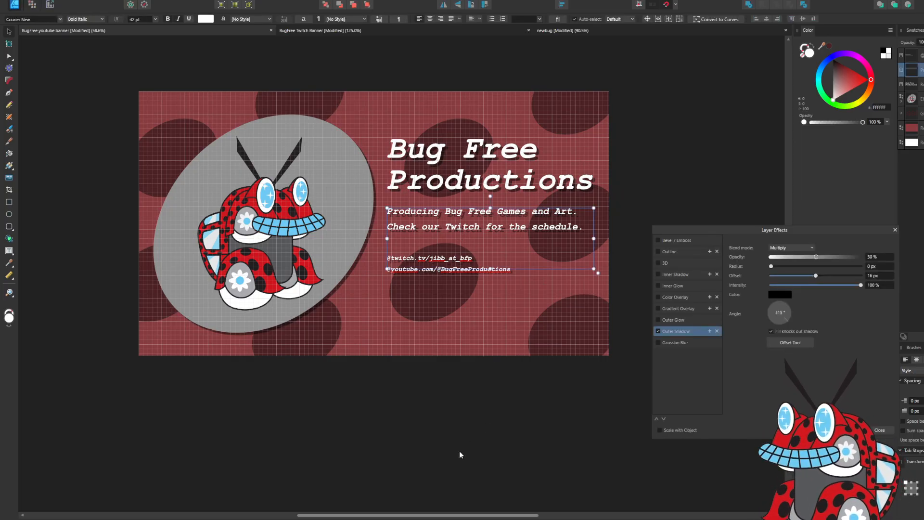
key(alt+Tab)
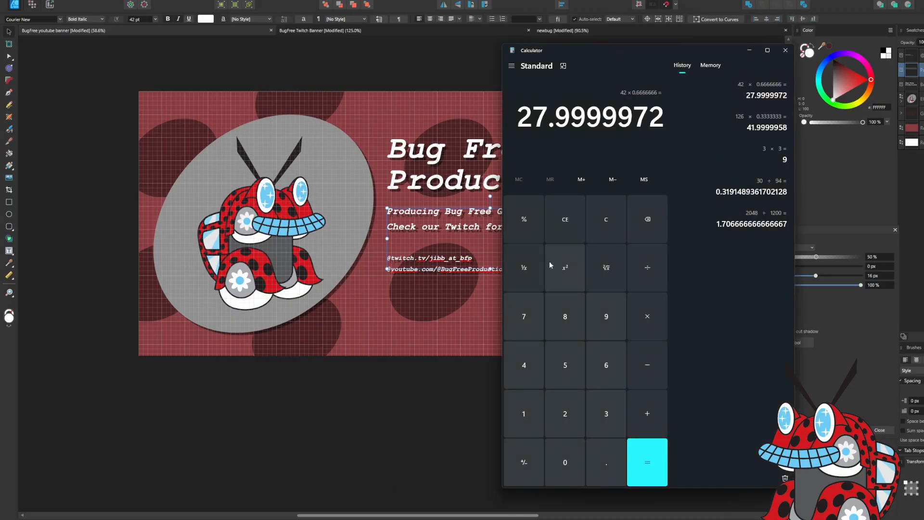
click(515, 422)
click(598, 415)
click(607, 364)
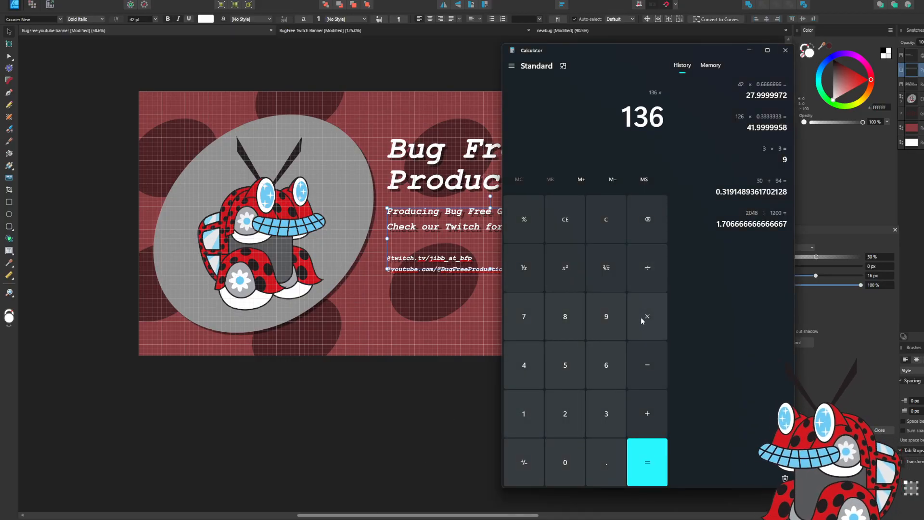
click(599, 455)
click(606, 423)
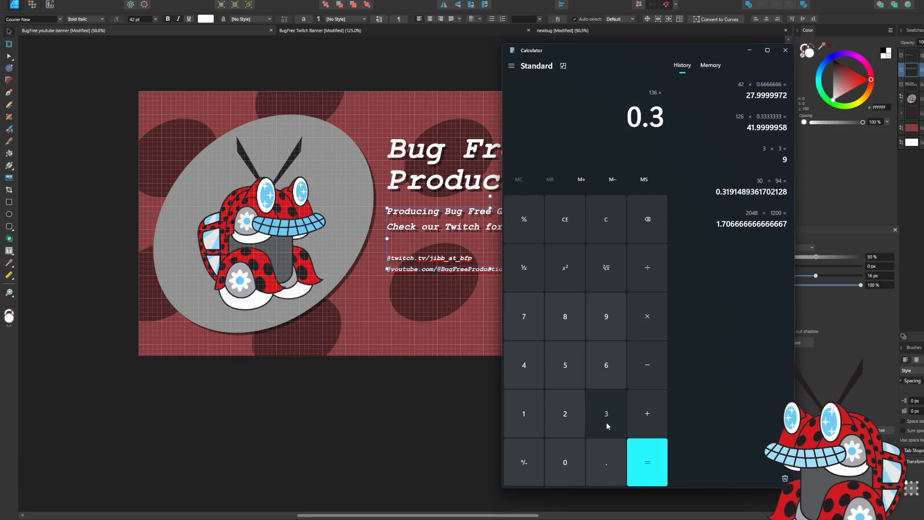
click(606, 423)
click(606, 422)
click(606, 422)
click(606, 422)
click(606, 422)
click(607, 422)
click(647, 461)
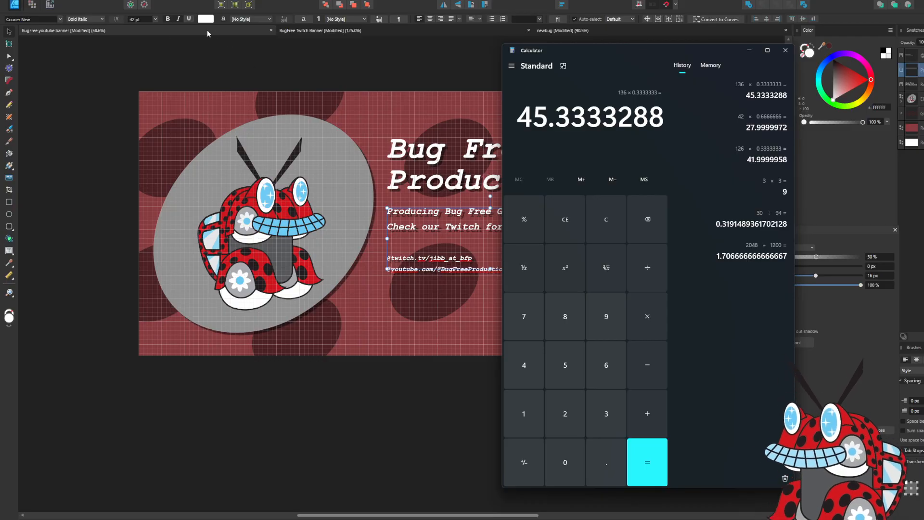
Return to the YouTube banner, set the tagline text to 46 pt and move the social handles text down beneath it.
click(152, 35)
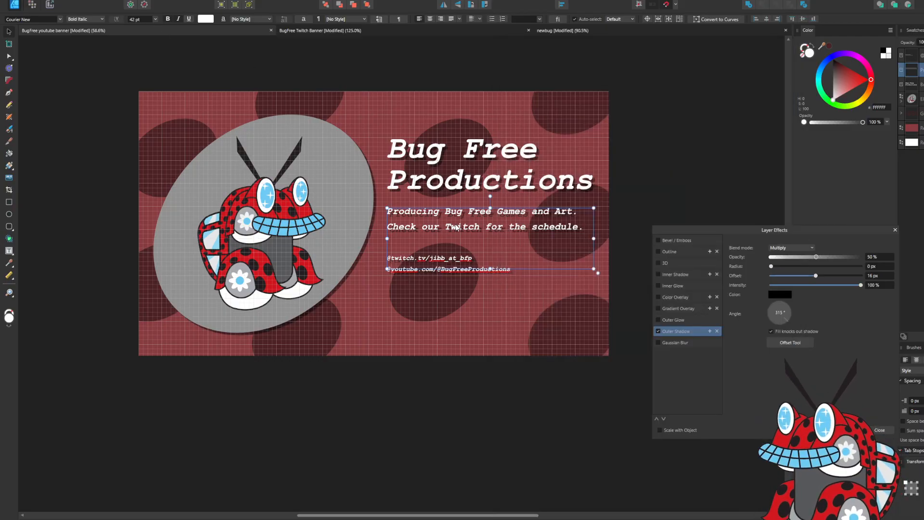
click(144, 19)
text(4)
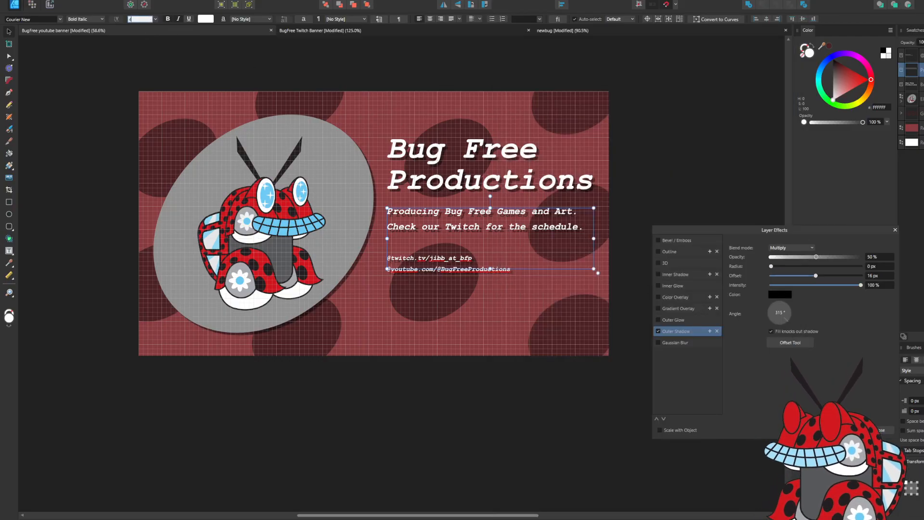
text(6)
key(Return)
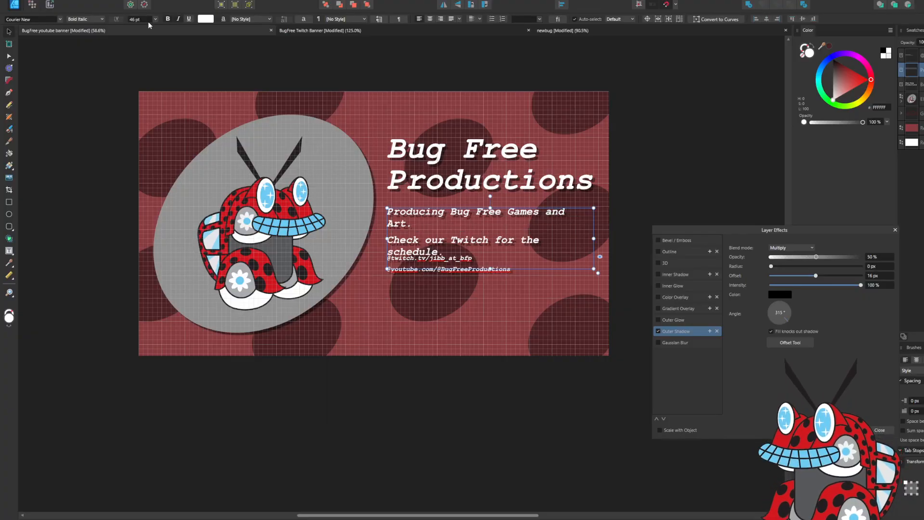
click(485, 271)
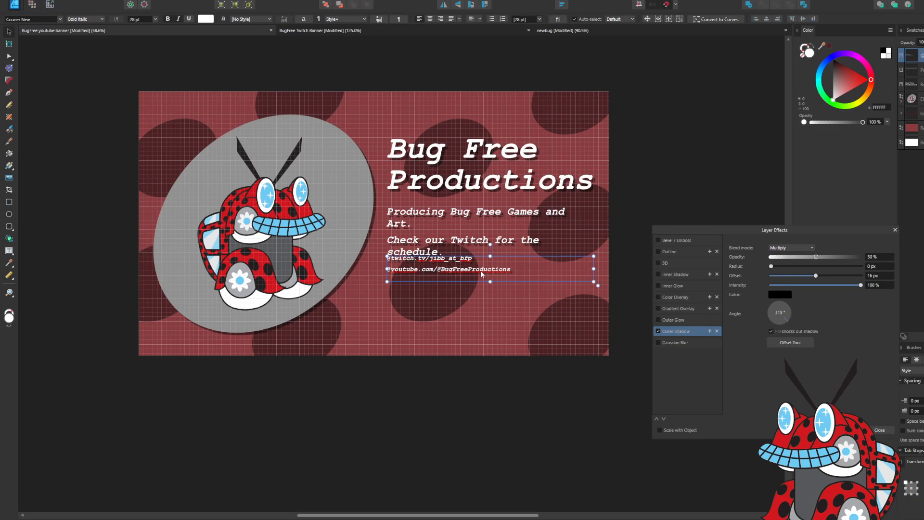
drag(480, 270, 481, 281)
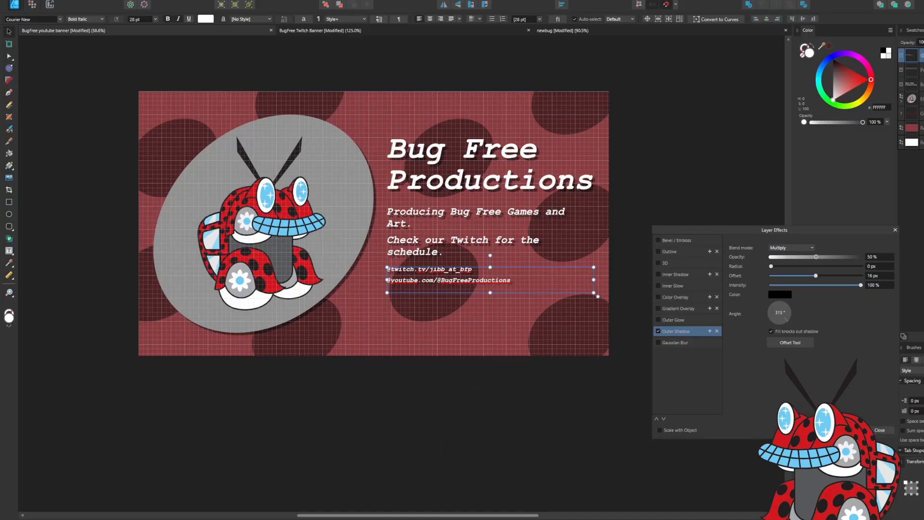
Switch to Calculator and multiply the previous result by 0.33333333 to work out a social handles text size.
click(342, 517)
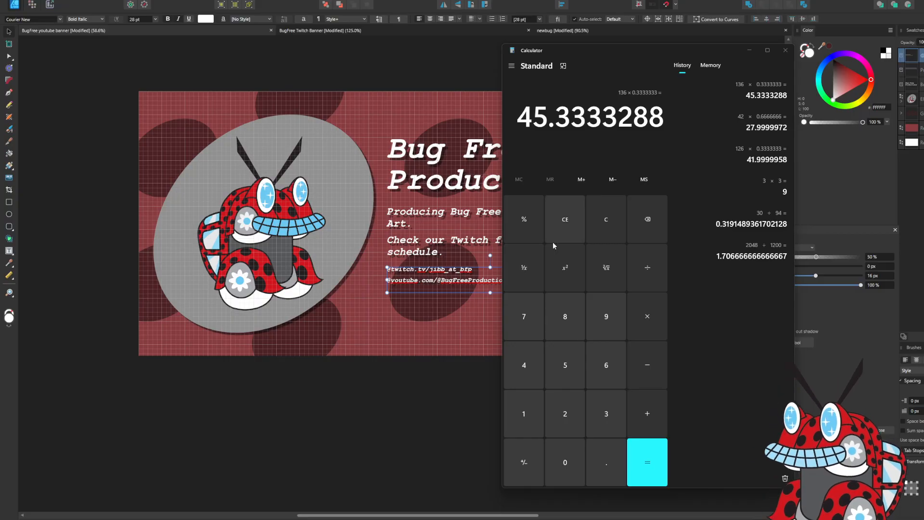
click(640, 327)
click(610, 464)
click(599, 417)
click(599, 417)
click(599, 417)
click(599, 417)
click(599, 416)
click(599, 417)
click(599, 416)
click(599, 417)
click(639, 462)
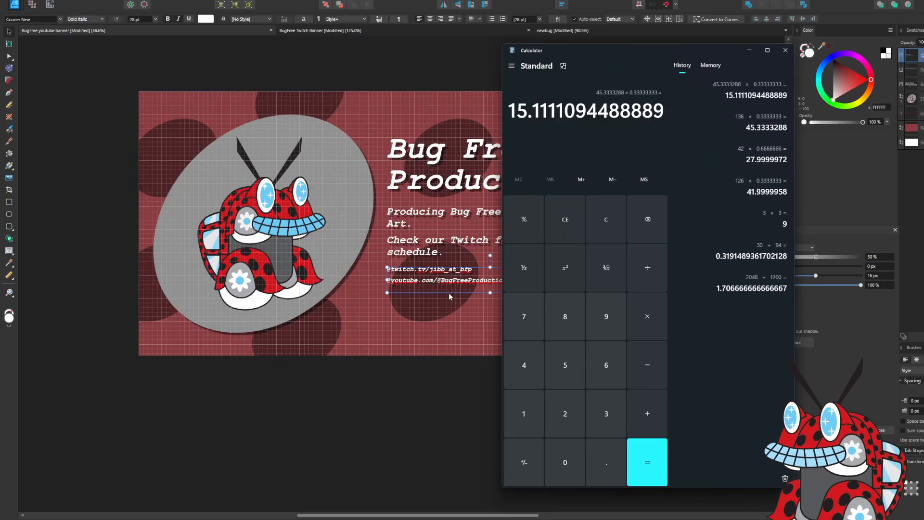
Return to the YouTube banner, select the entire social handles text and open its font size choices.
click(455, 274)
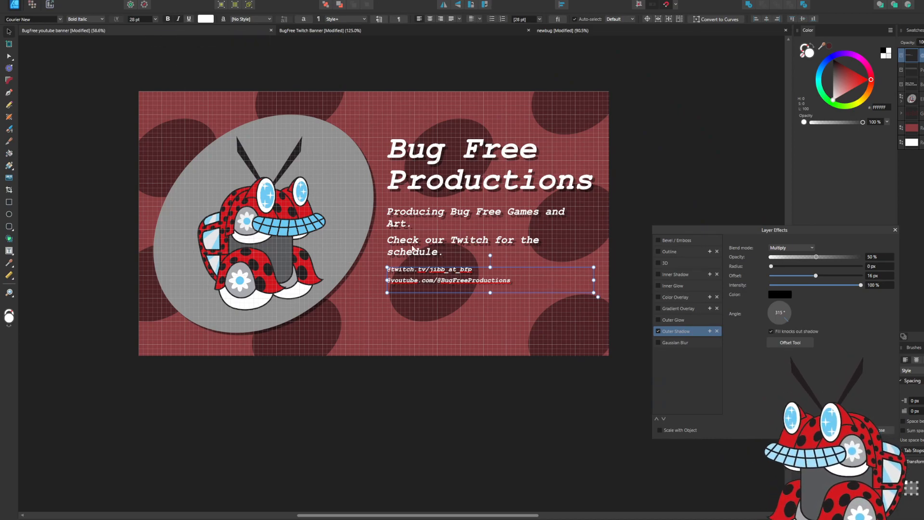
double_click(443, 273)
key(ctrl+a)
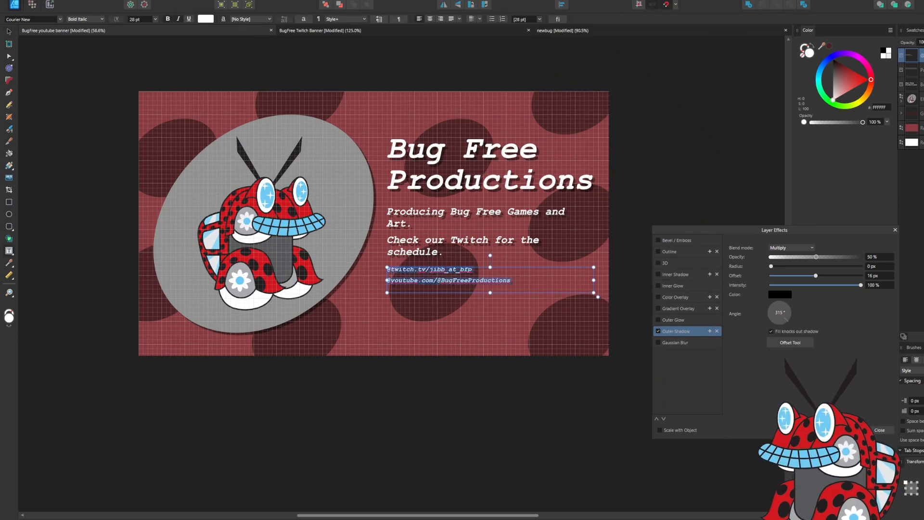
click(156, 19)
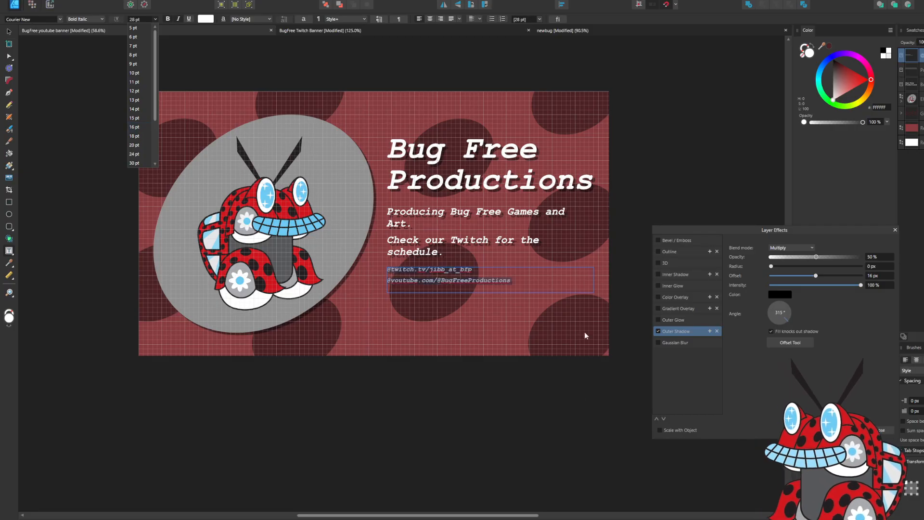
Switch to Calculator and multiply 46 by 0.666666 to work out two thirds of the tagline size.
click(395, 519)
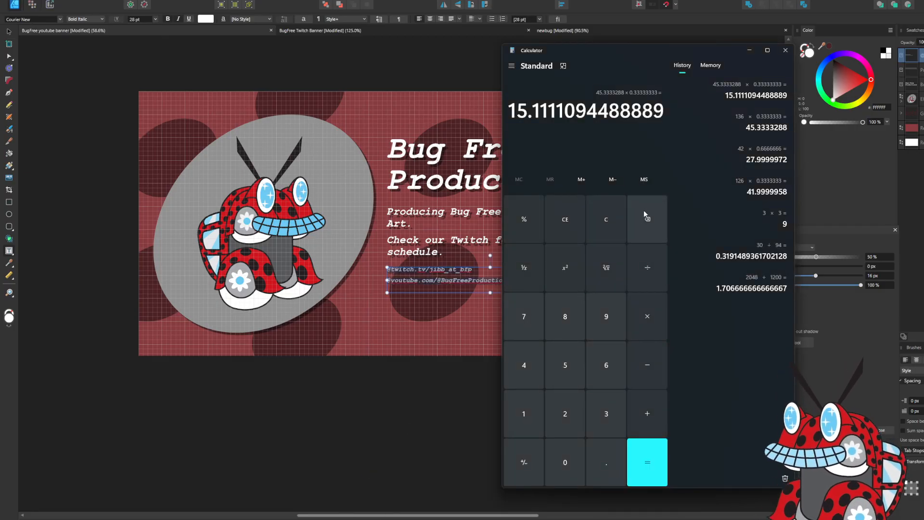
key(4)
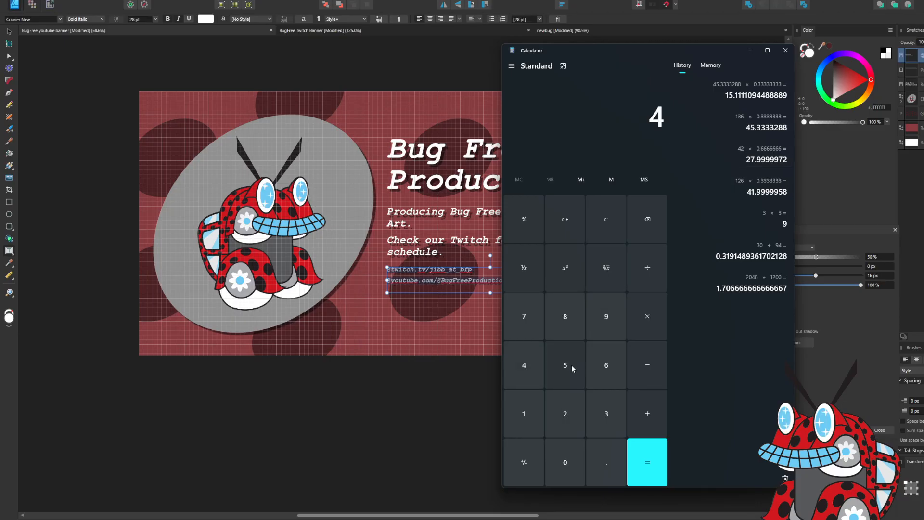
click(599, 368)
click(640, 320)
click(615, 456)
click(612, 361)
click(612, 361)
click(612, 361)
click(612, 360)
click(612, 361)
click(612, 361)
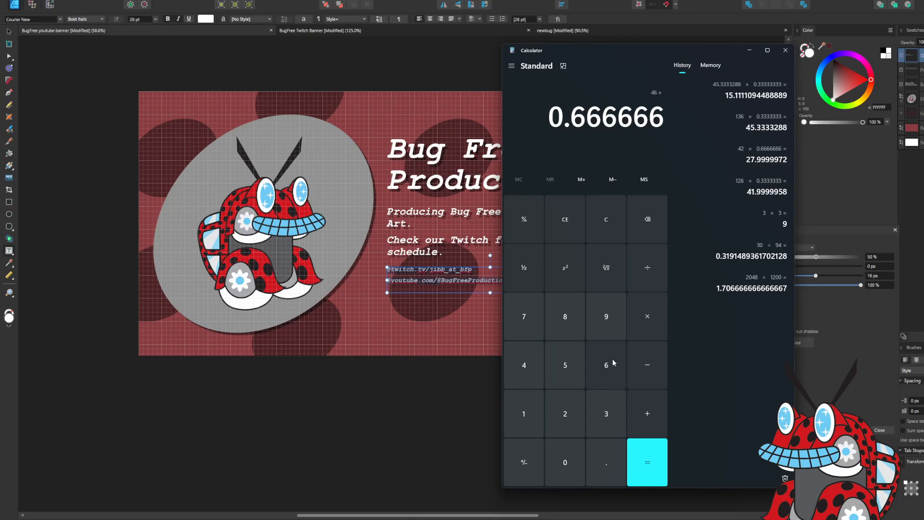
click(646, 449)
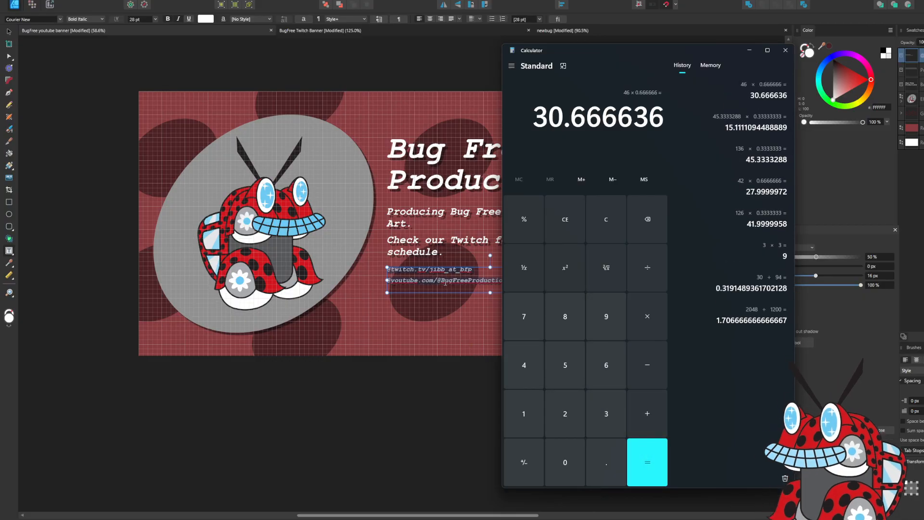
Return to the YouTube banner and set the entire social handles text to 30 pt.
click(444, 280)
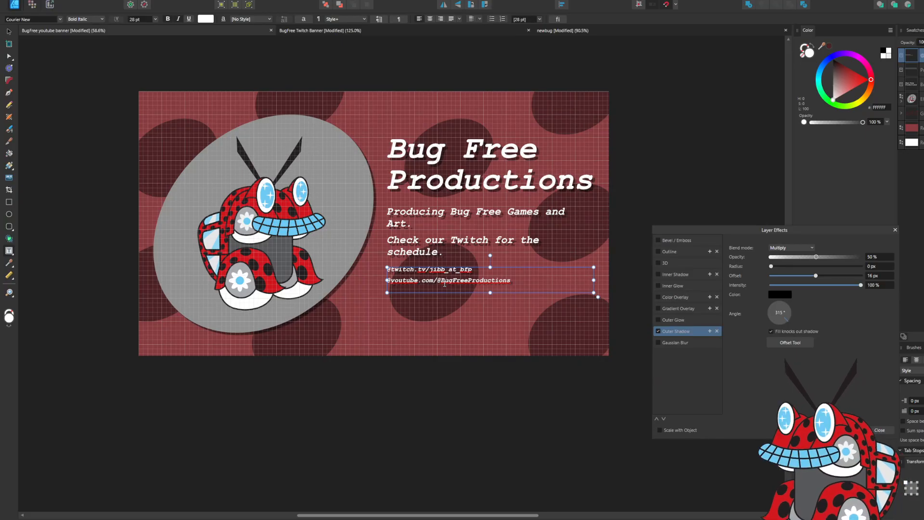
key(ctrl+a)
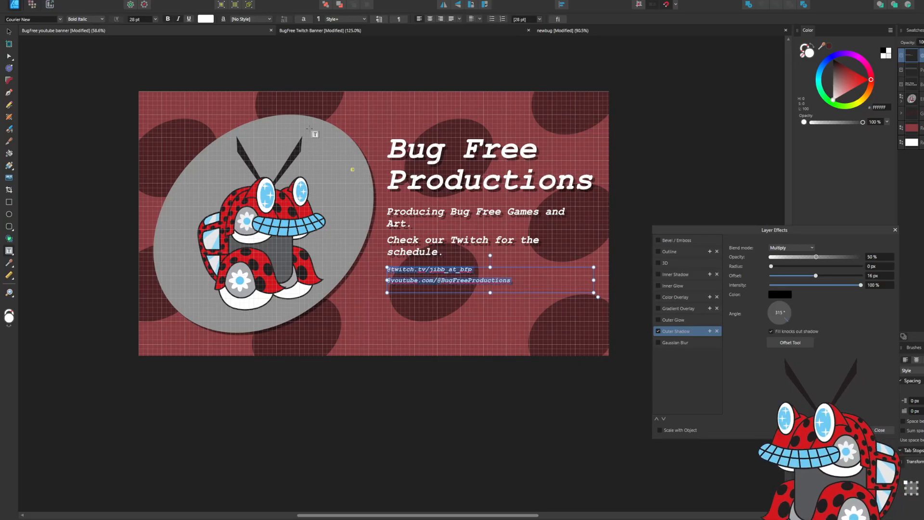
click(156, 20)
click(144, 20)
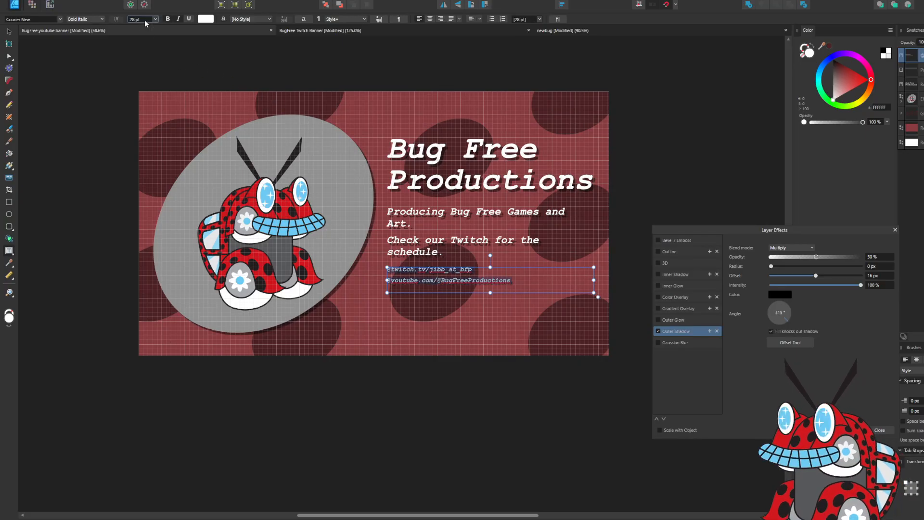
text(3)
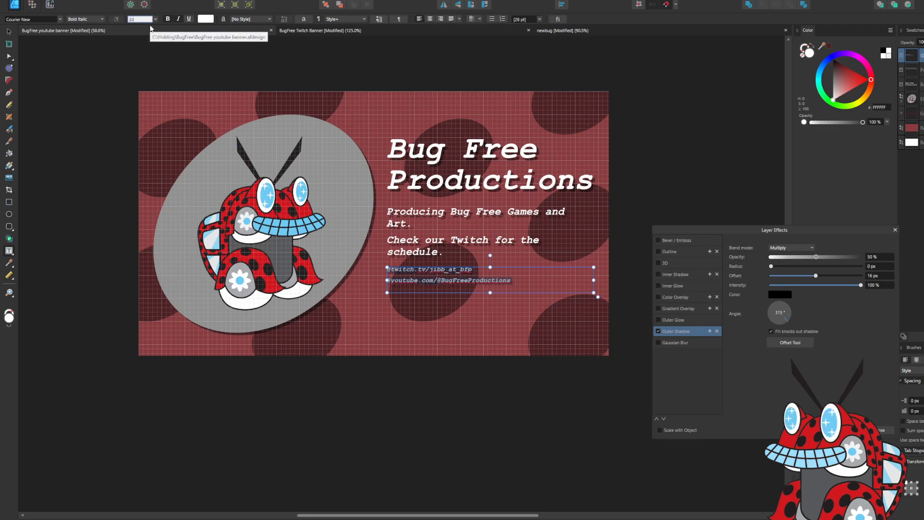
text(0)
key(Return)
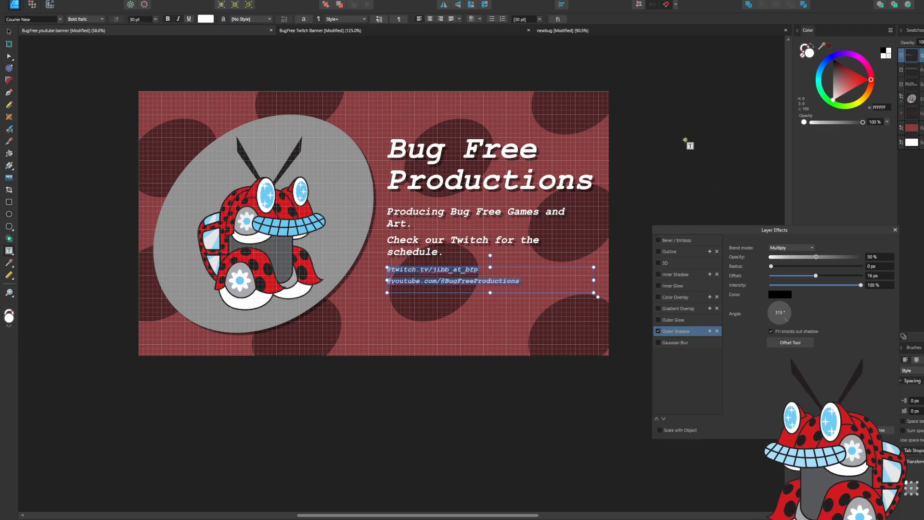
key(Escape)
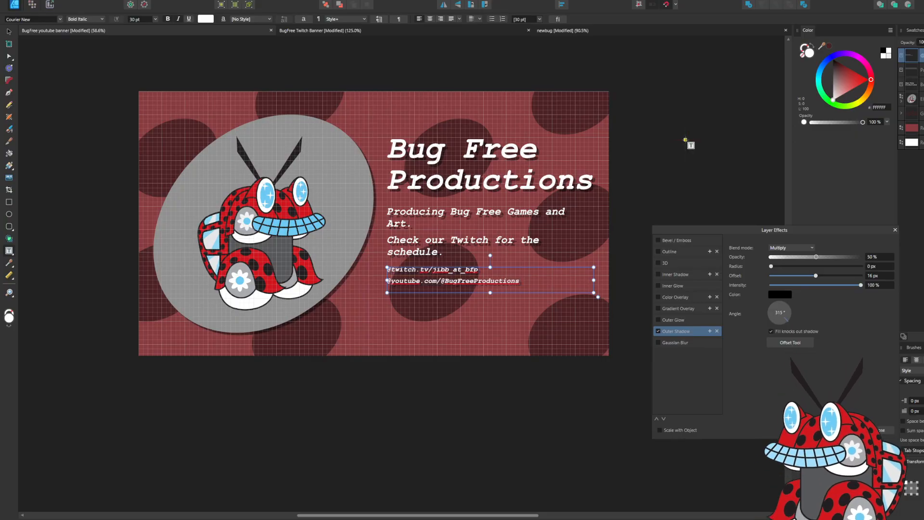
key(Escape)
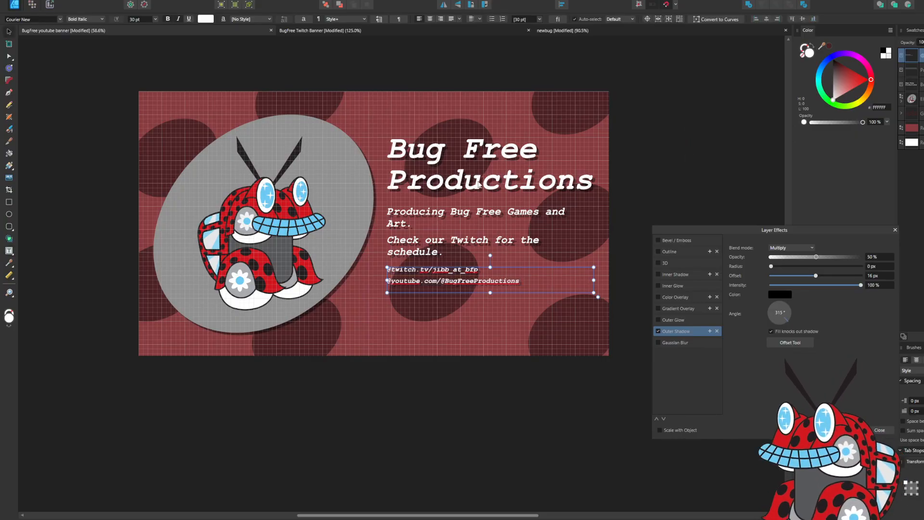
Select the title, tagline and social handles text blocks together and move them slightly down the YouTube banner.
click(510, 223)
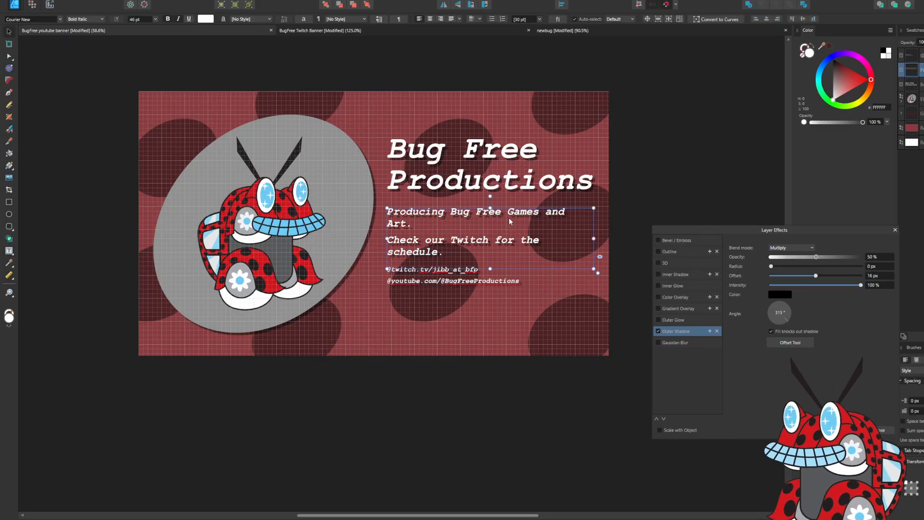
click(473, 184)
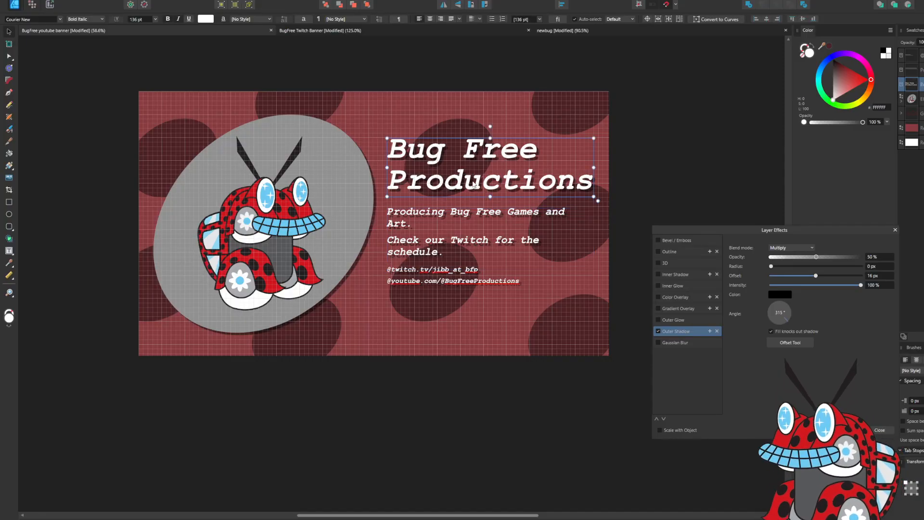
click(527, 397)
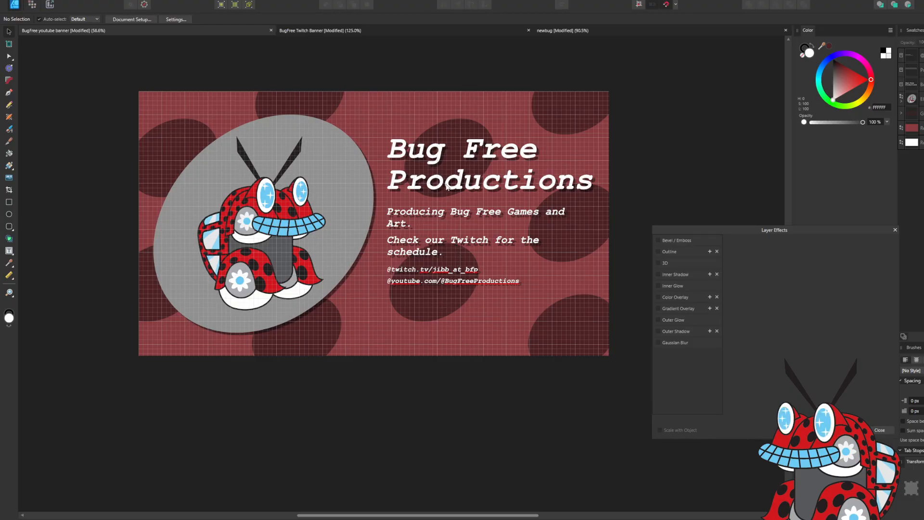
click(456, 249)
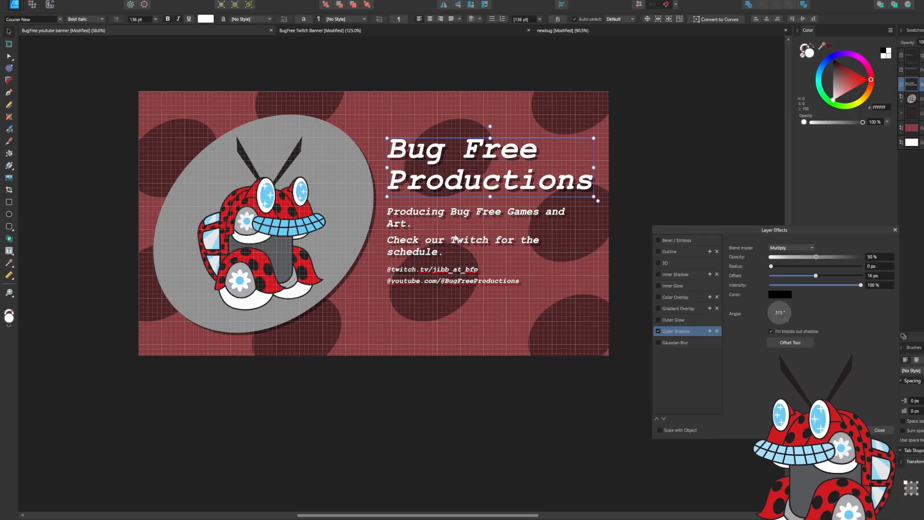
click(452, 182)
shift+click(461, 237)
shift+click(464, 281)
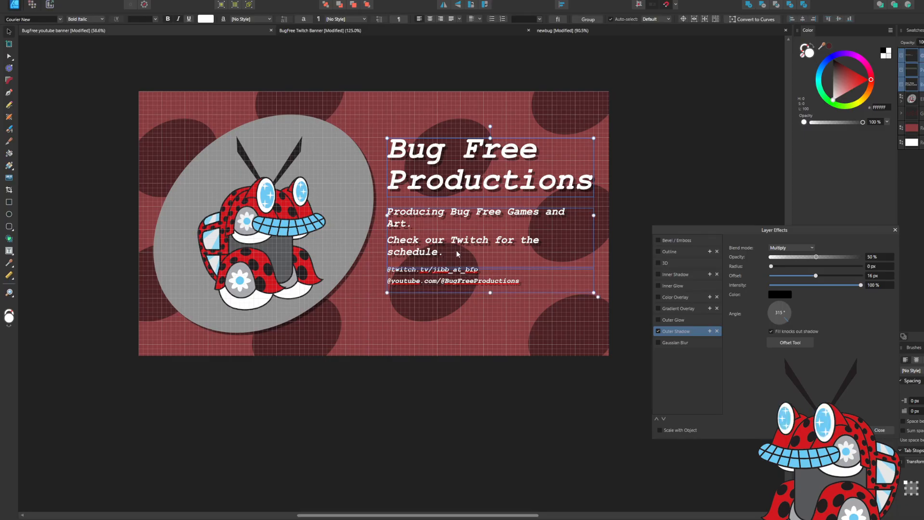
mouse_move(455, 236)
mouse_down()
mouse_move(456, 251)
mouse_move(458, 243)
mouse_up()
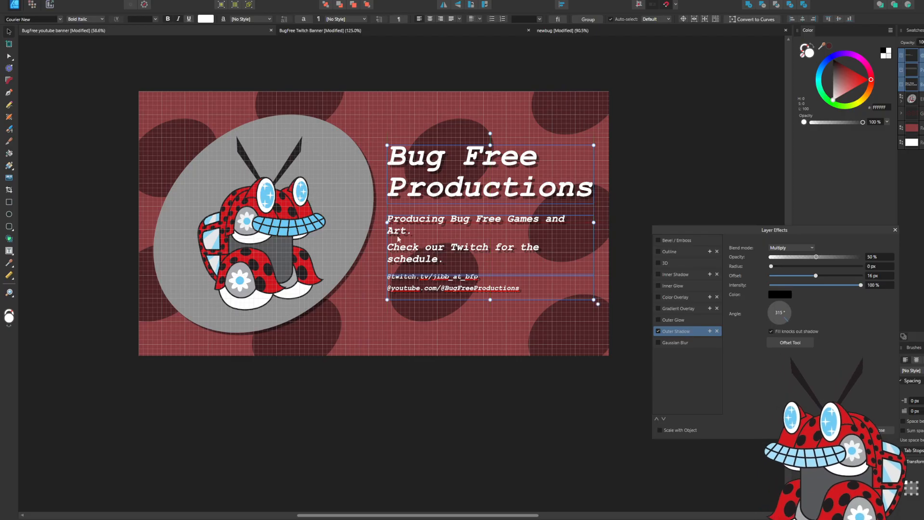
Take the bug artwork out of the grey ellipse's layer and place it above all other layers.
click(348, 220)
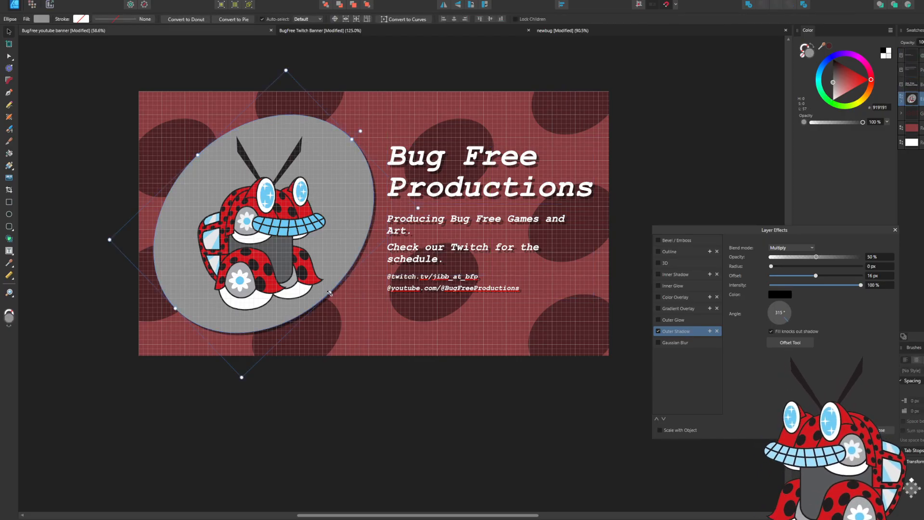
drag(329, 292, 328, 290)
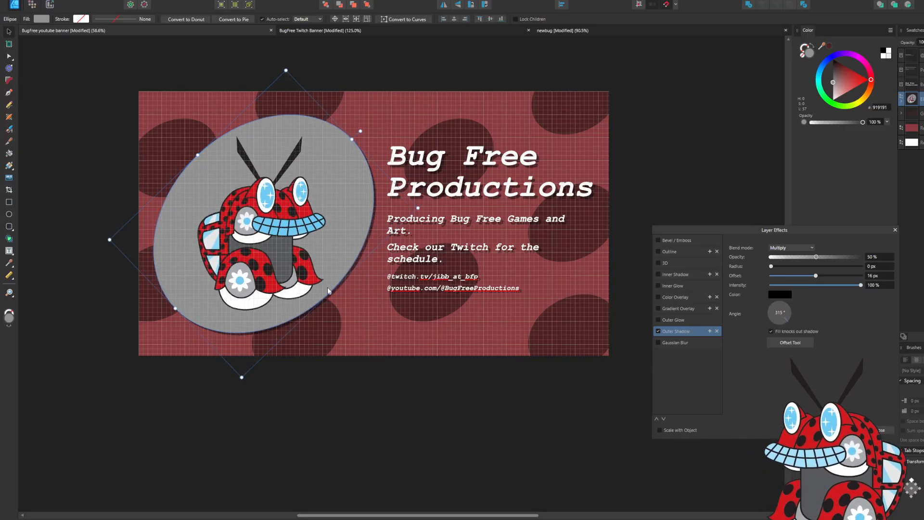
click(902, 99)
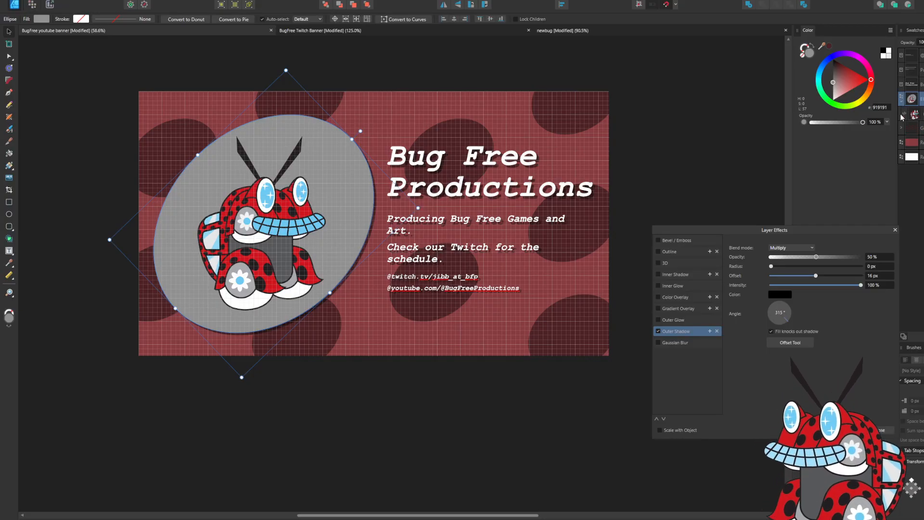
click(903, 117)
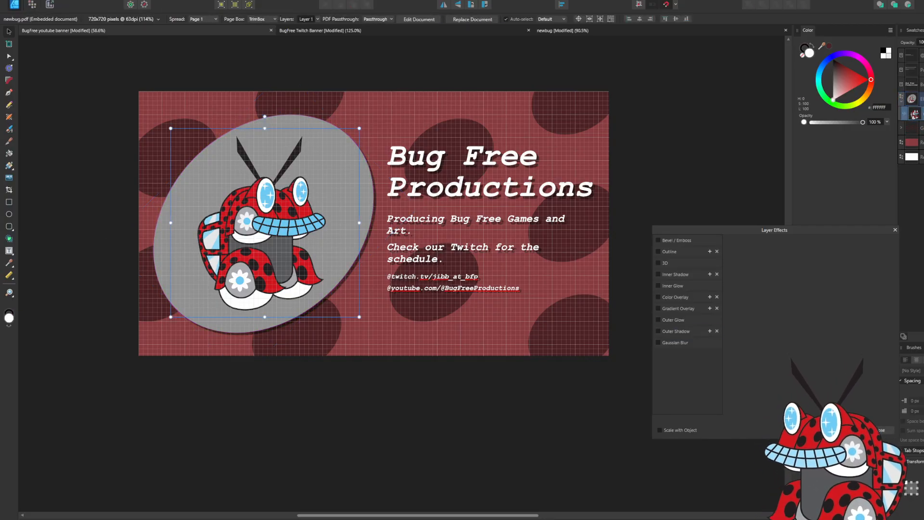
click(911, 99)
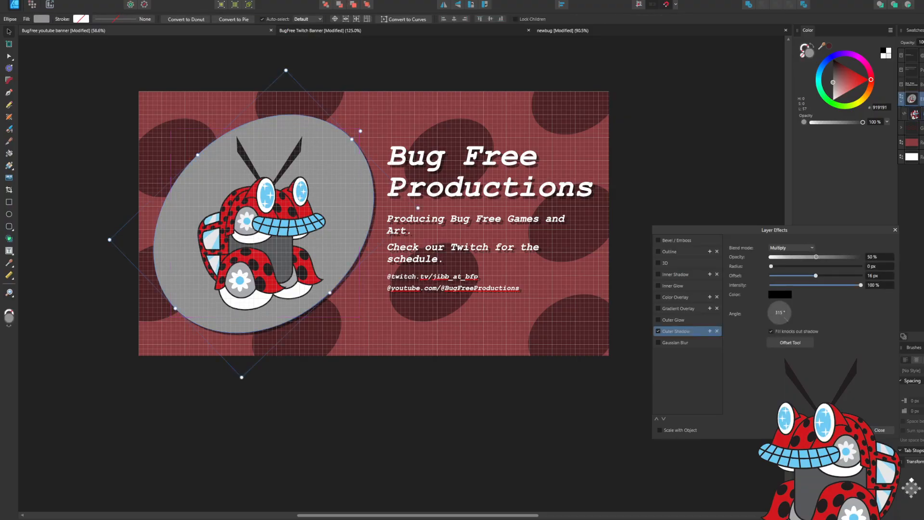
click(912, 114)
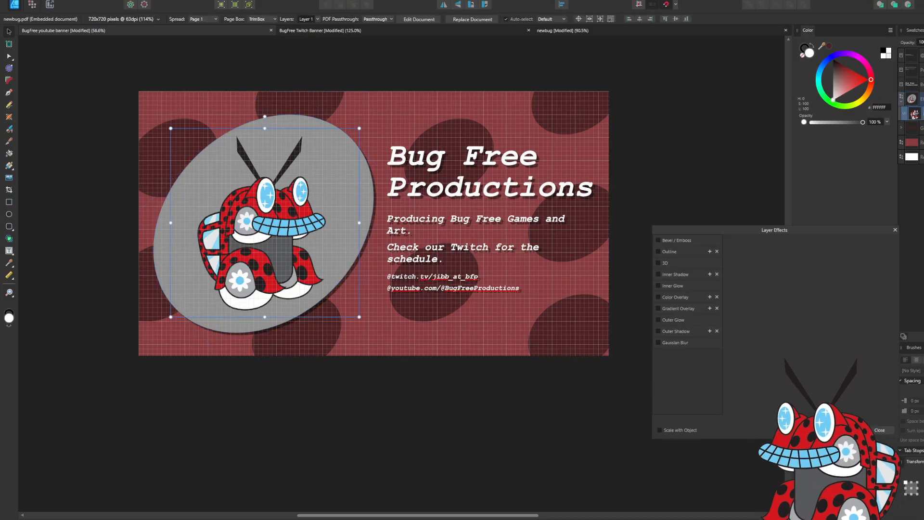
click(911, 99)
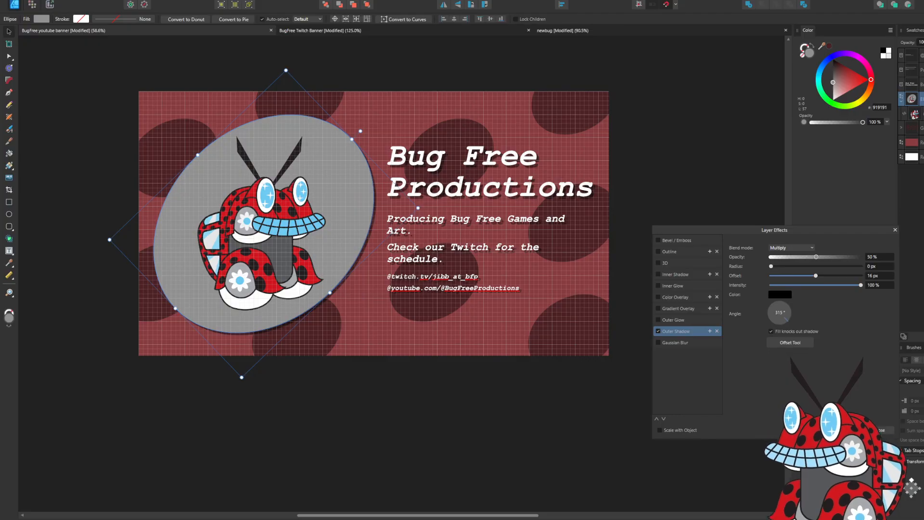
drag(914, 115, 913, 49)
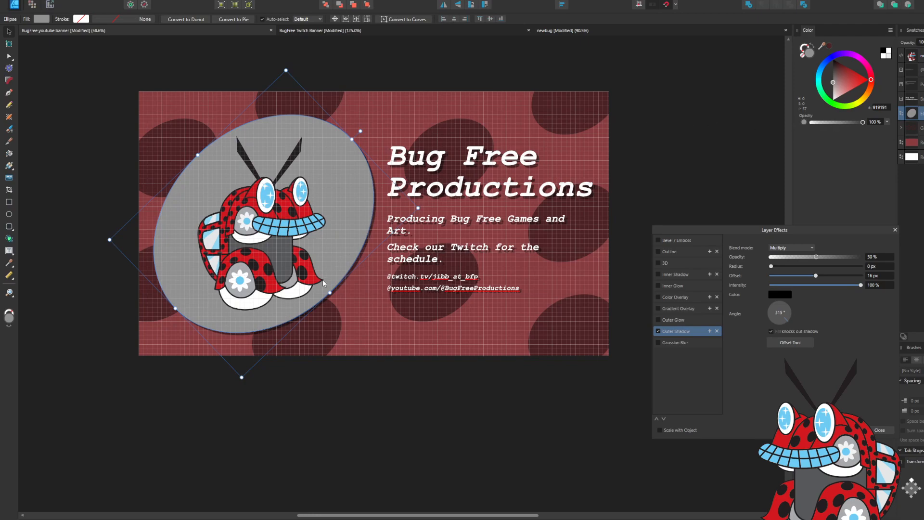
Shrink the grey ellipse to about 1033 px high, keeping its tilt, and shift it slightly down behind the bug.
drag(331, 293, 326, 289)
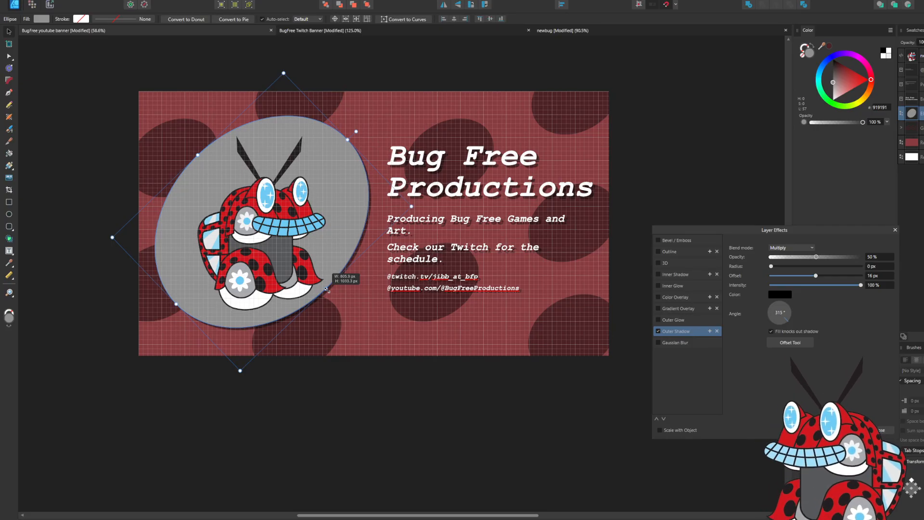
drag(326, 288, 326, 289)
drag(341, 230, 340, 234)
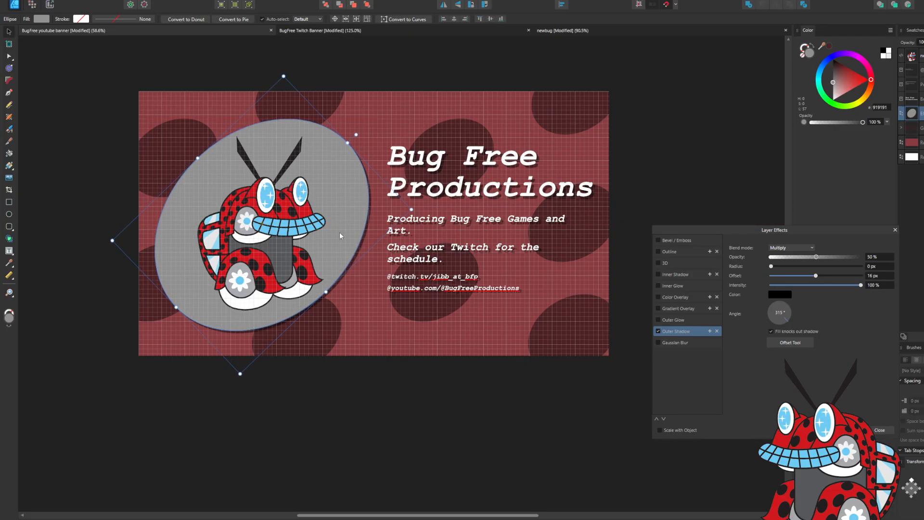
Nudge the bug artwork slightly down and to the left within the resized ellipse, leaving nothing selected.
click(258, 258)
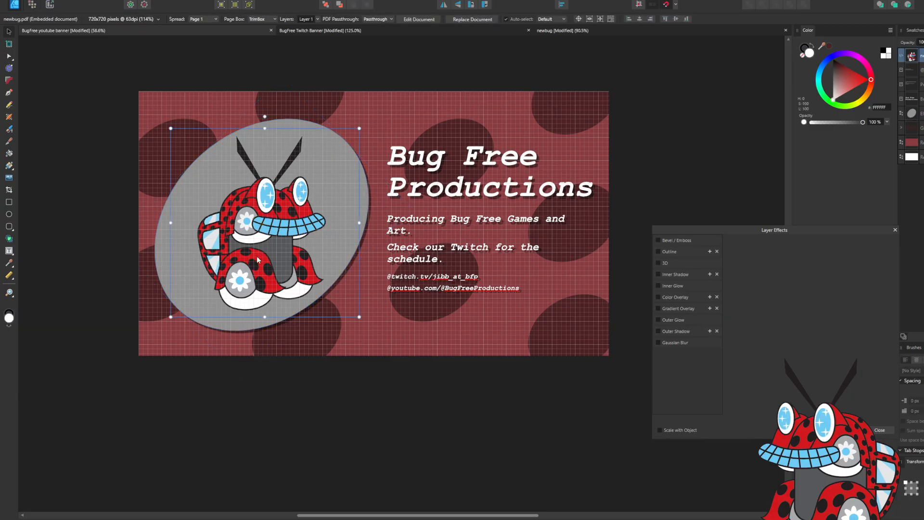
key(Down)
key(Down)
key(Down)
key(Down)
key(Down)
key(Left)
key(Left)
key(Left)
key(Left)
key(Left)
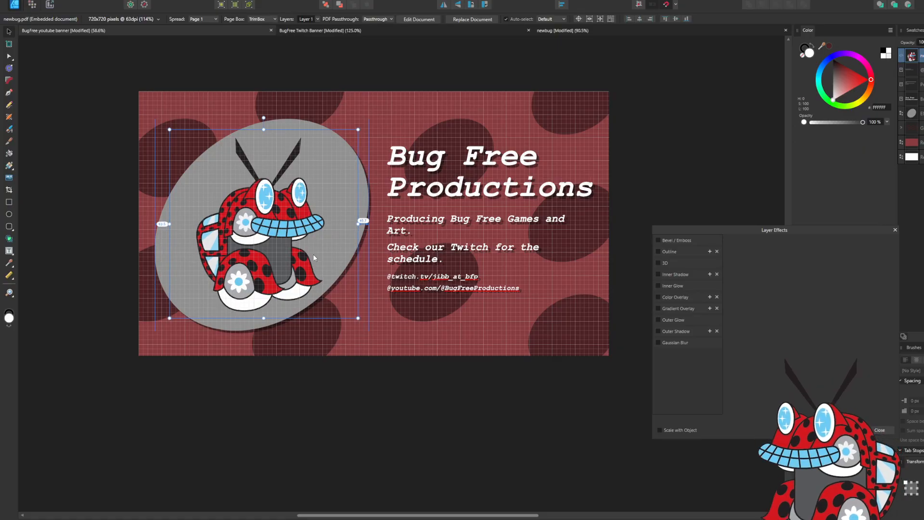
click(670, 116)
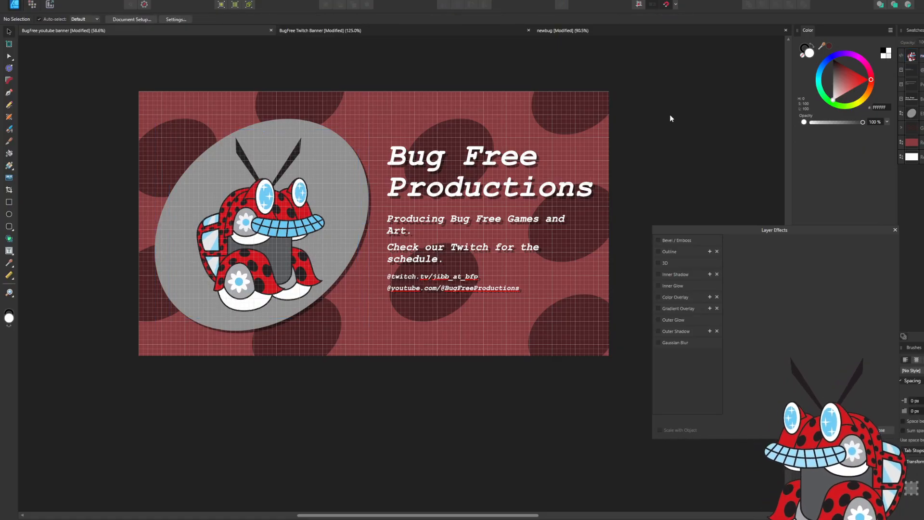
Select all three text blocks and move them slightly left, closer to the bug emblem, keeping their vertical position.
click(471, 193)
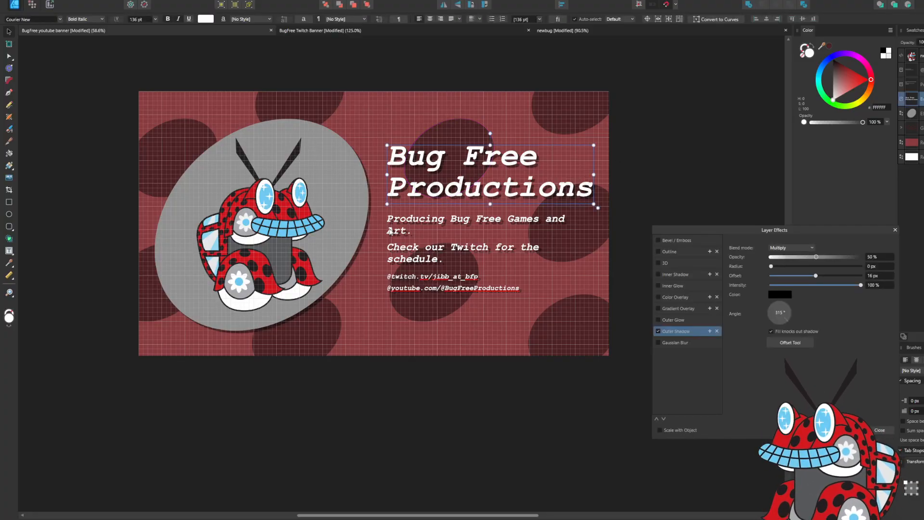
shift+click(422, 252)
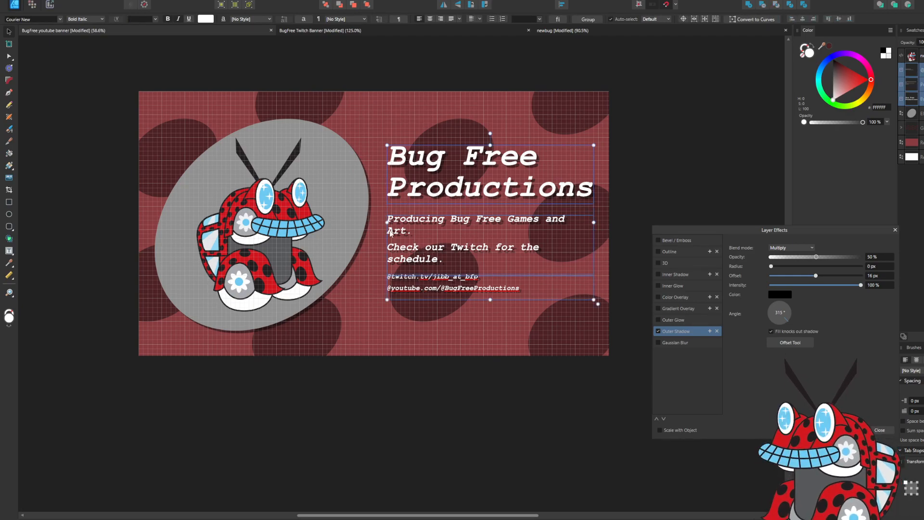
drag(385, 222, 380, 222)
click(660, 113)
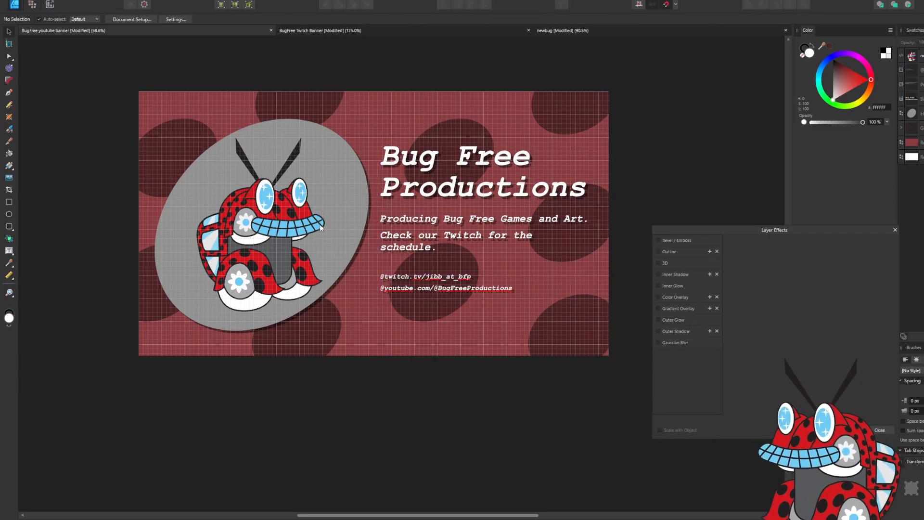
Enlarge the grey ellipse behind the bug very slightly.
click(333, 250)
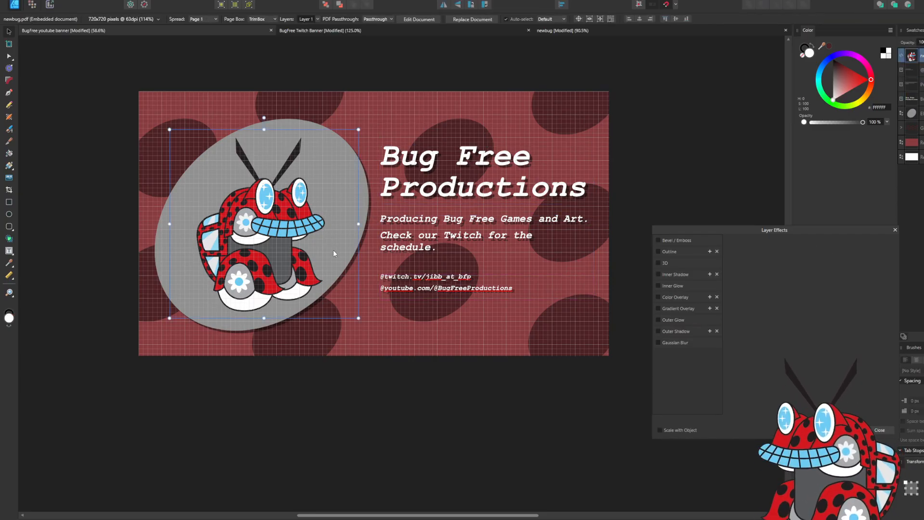
click(362, 202)
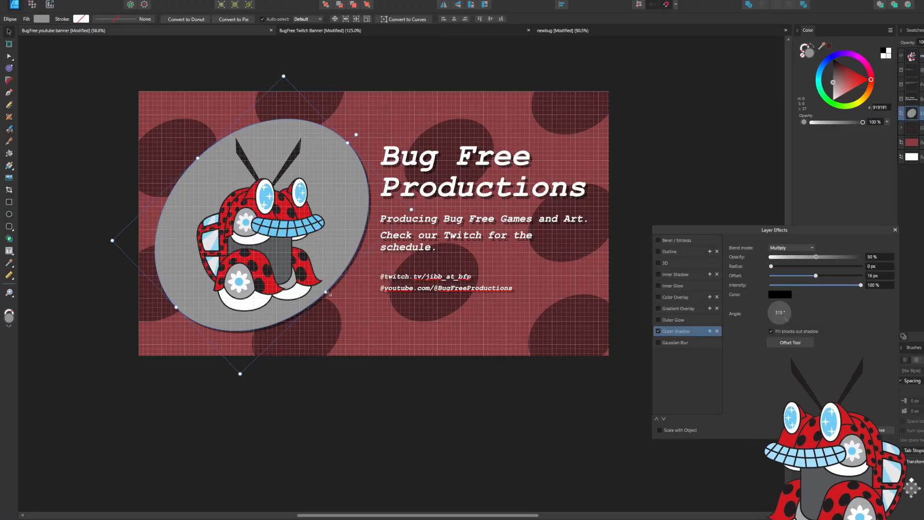
drag(330, 293, 335, 290)
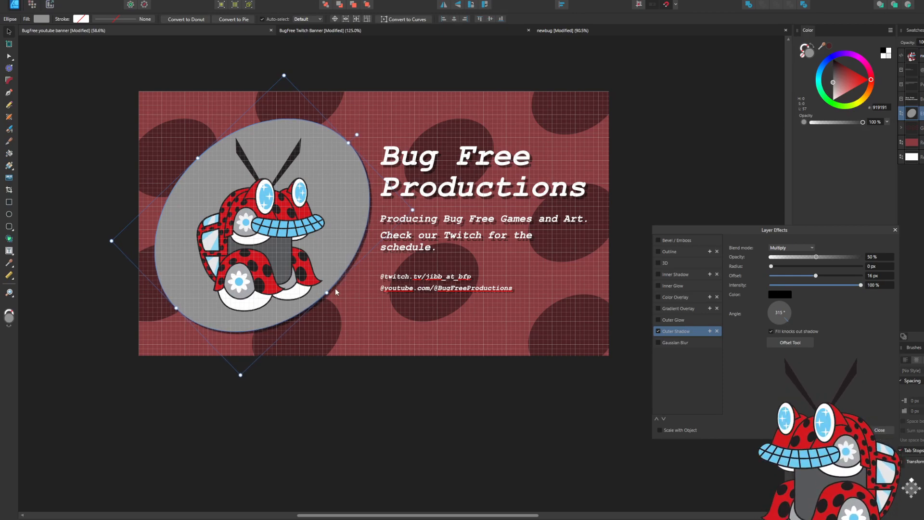
Nudge the bug artwork down and a little left to balance it inside the enlarged ellipse.
click(282, 246)
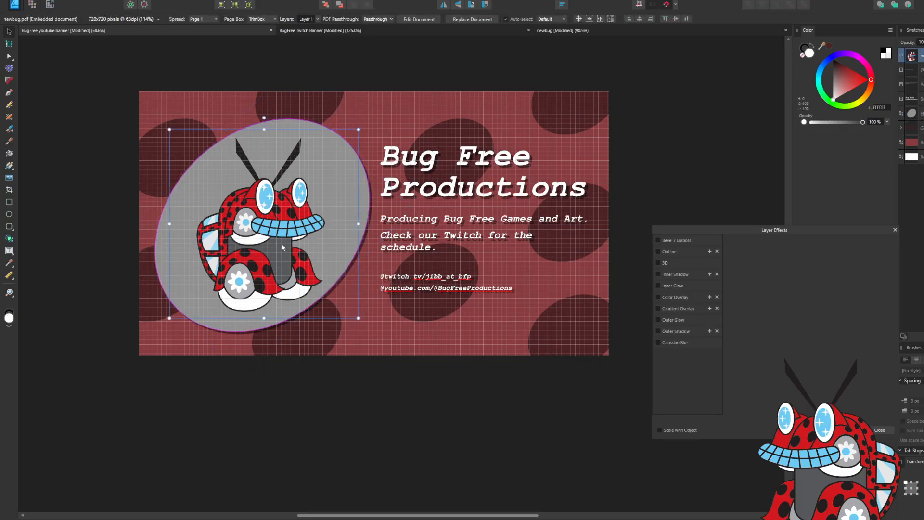
key(Down)
key(Down)
key(Down)
key(Down)
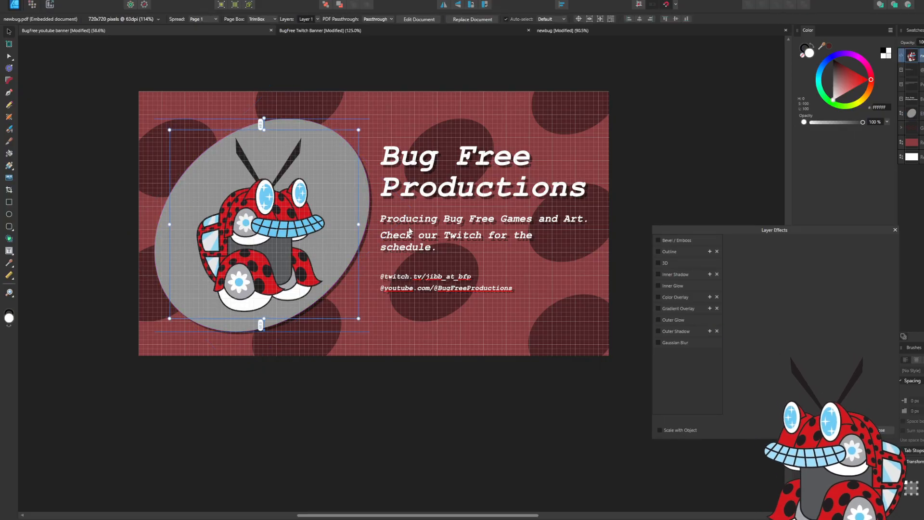
key(Down)
key(Down)
key(Down)
key(Down)
key(Left)
key(Left)
key(Left)
key(Left)
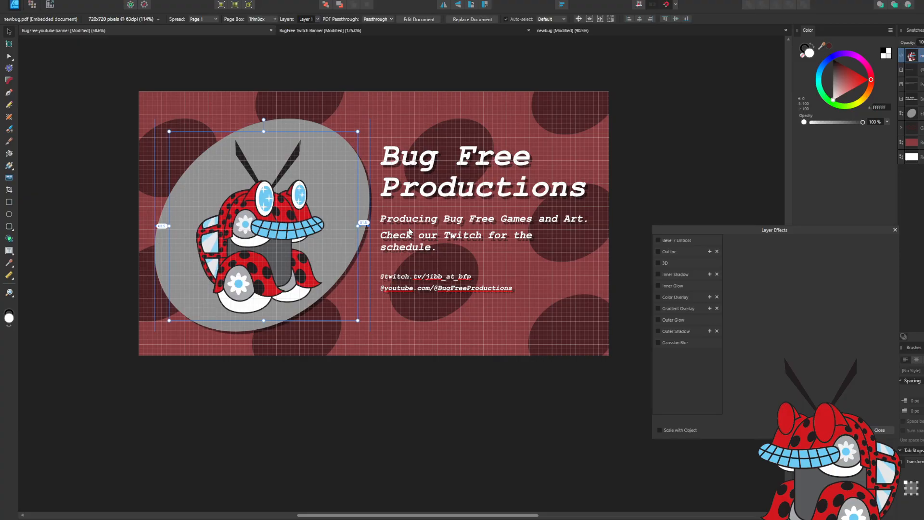
Nudge the bug artwork slightly further down inside the YouTube banner's grey ellipse, leaving nothing selected.
key(Down)
key(Down)
key(Down)
key(Down)
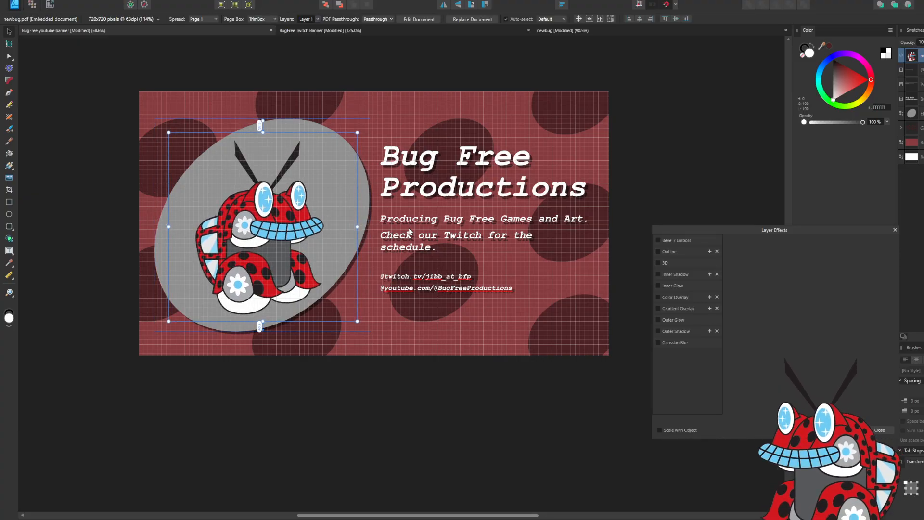
click(676, 156)
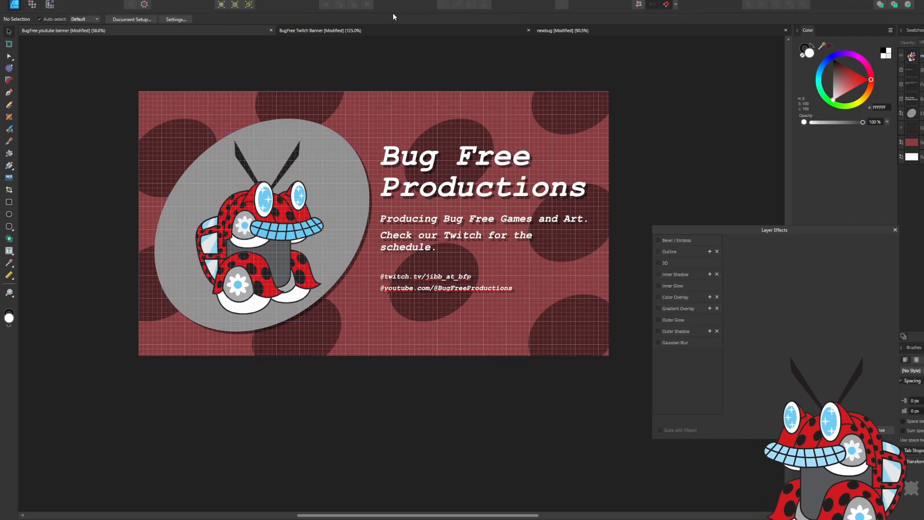
Switch to the Twitch banner and compare the bug emblem group's placement by undoing and redoing its last small move.
click(362, 30)
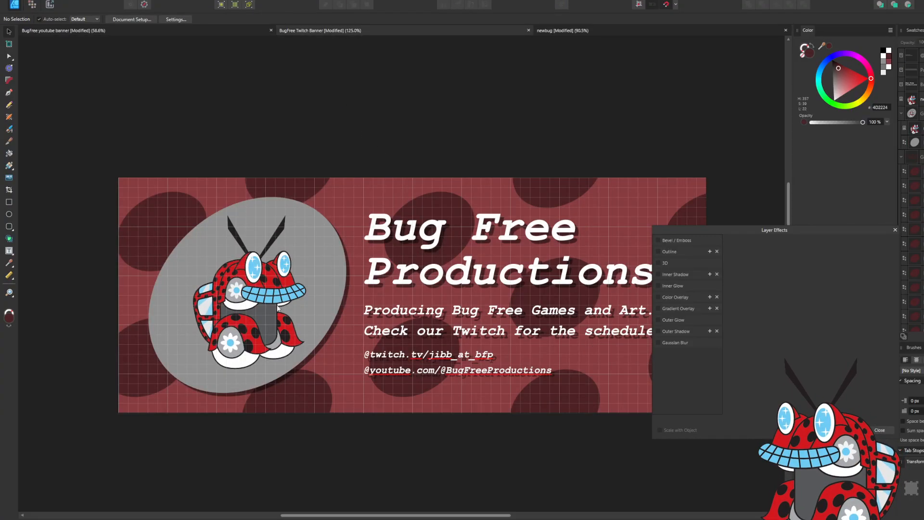
click(259, 307)
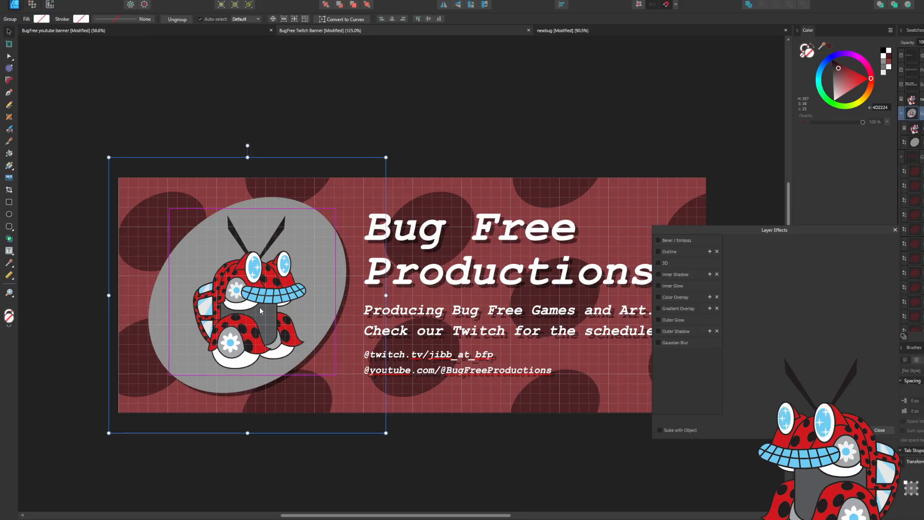
click(360, 285)
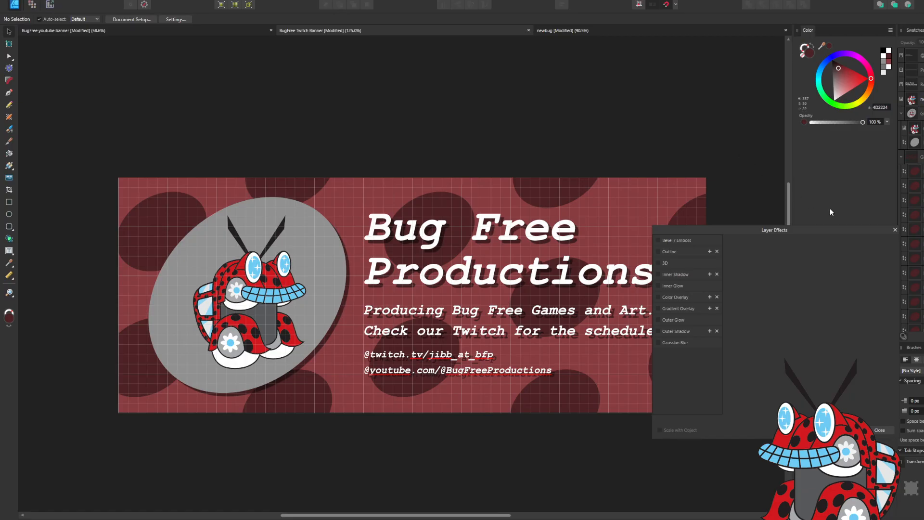
key(ctrl+z)
key(ctrl+z)
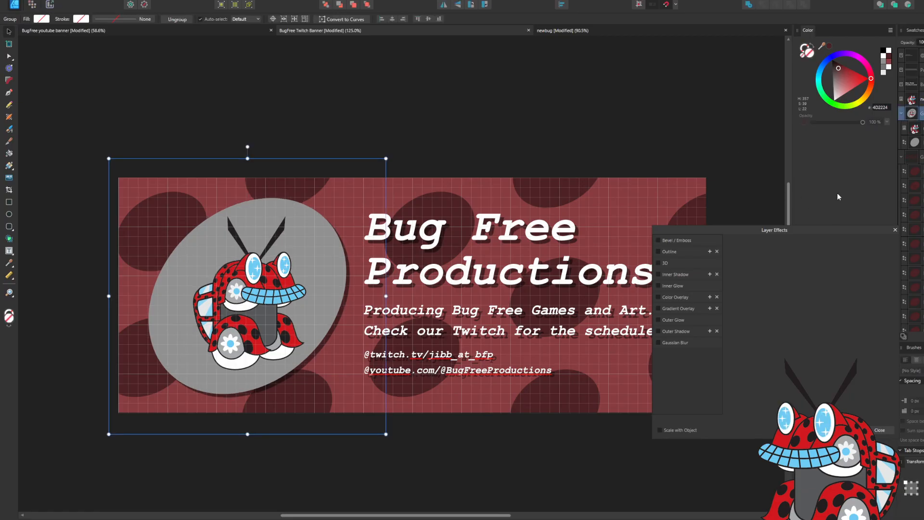
key(ctrl+y)
key(ctrl+y)
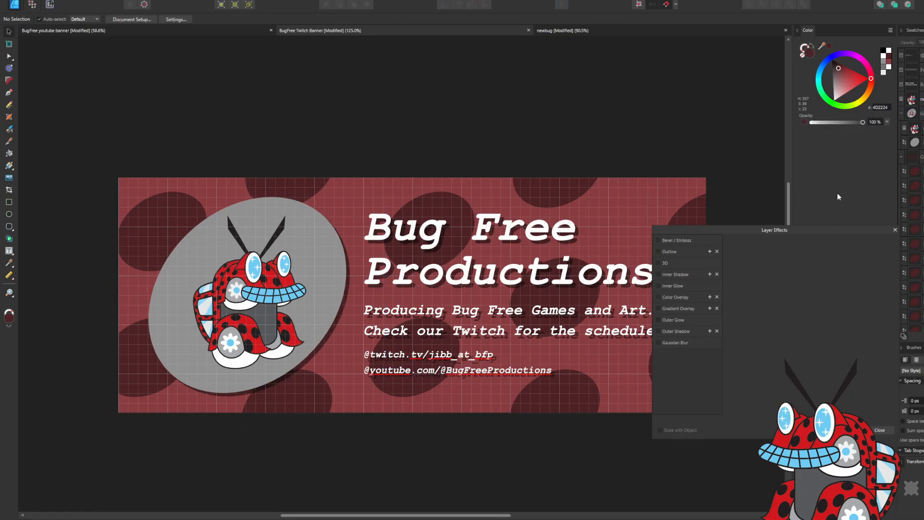
Nudge the bug image inside the Twitch emblem group down and left, and move the Layer Effects window clear of the banner text.
click(245, 278)
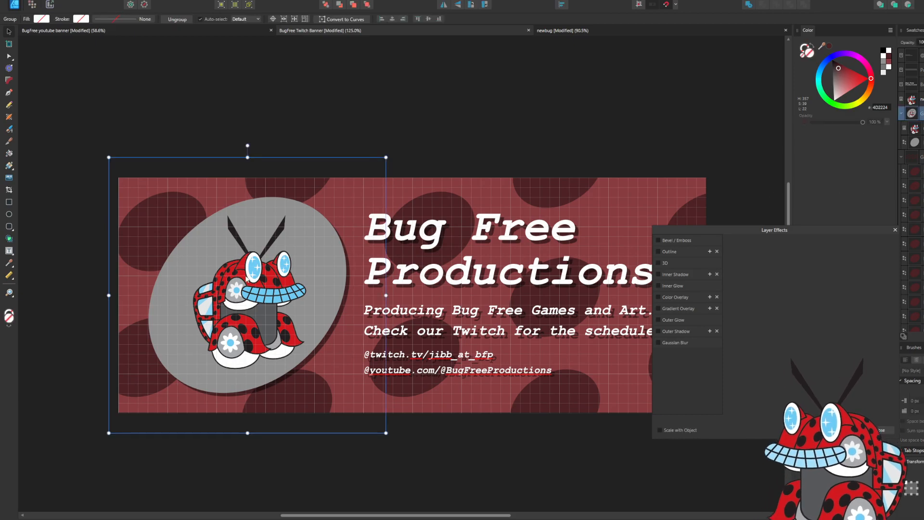
double_click(247, 278)
key(Down)
key(Down)
key(Down)
key(Down)
key(Down)
key(Down)
key(Down)
key(Down)
key(Left)
key(Left)
key(Left)
key(Left)
key(Left)
key(Left)
key(Left)
key(Left)
key(Left)
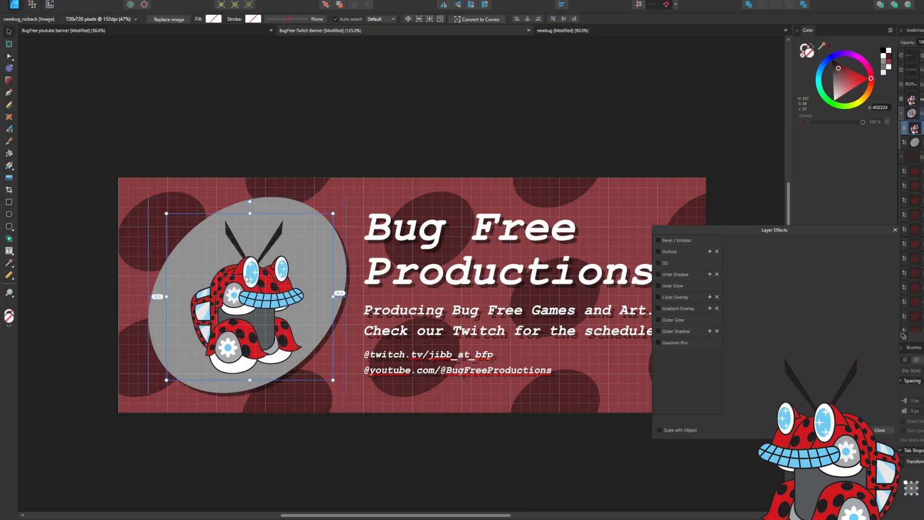
key(Down)
key(Down)
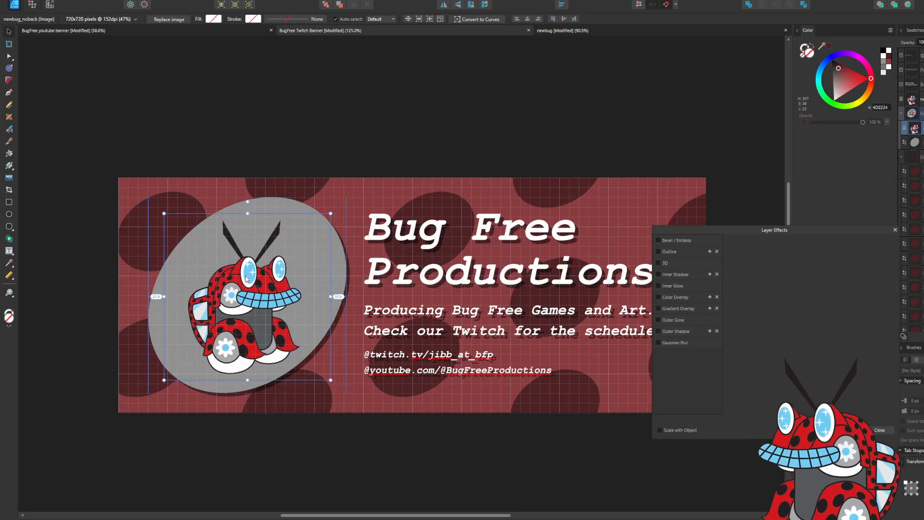
click(427, 94)
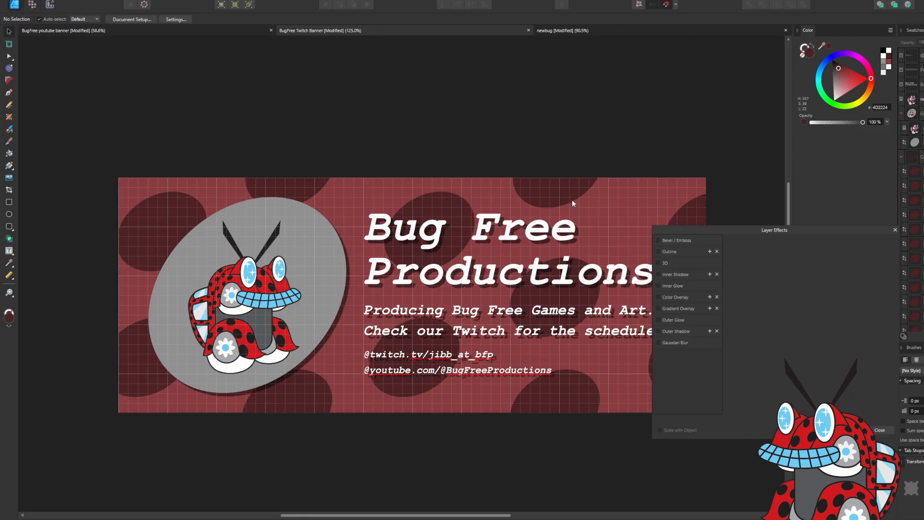
drag(749, 228, 835, 82)
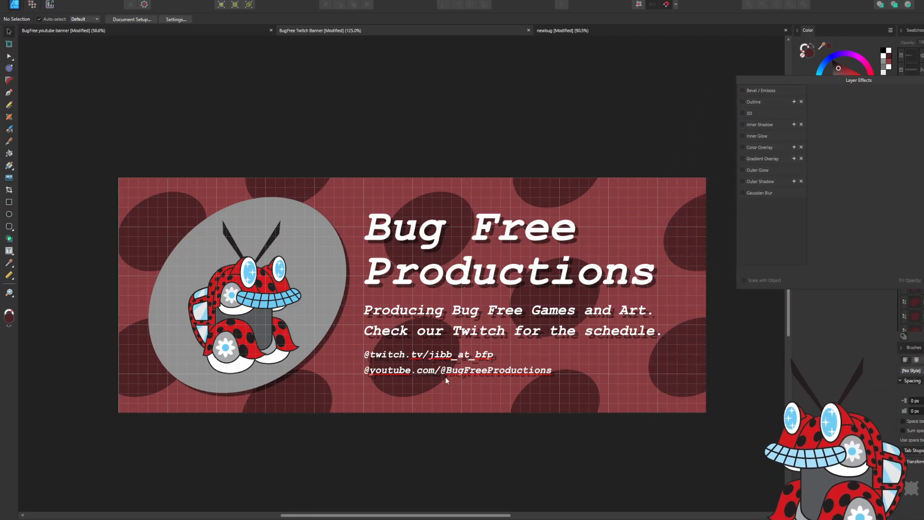
Return to the YouTube banner and bring up the page dimensions in its document setup.
click(57, 31)
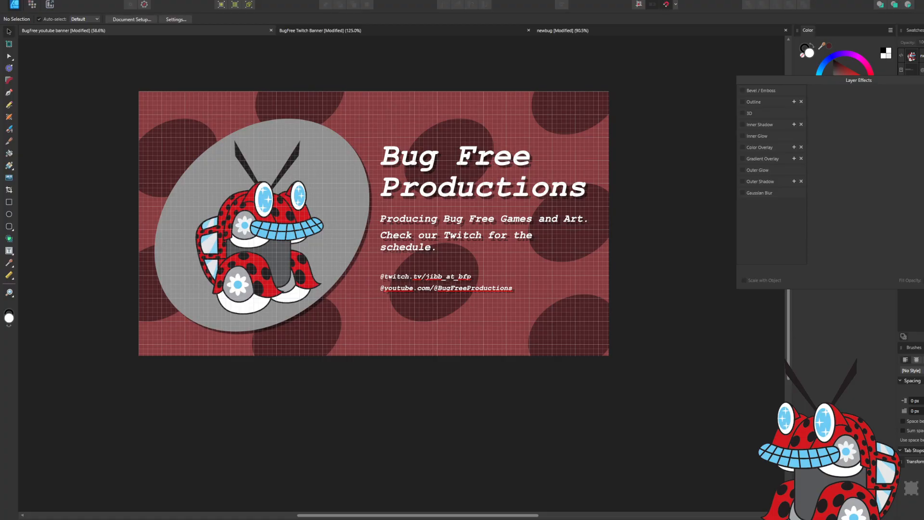
click(41, 0)
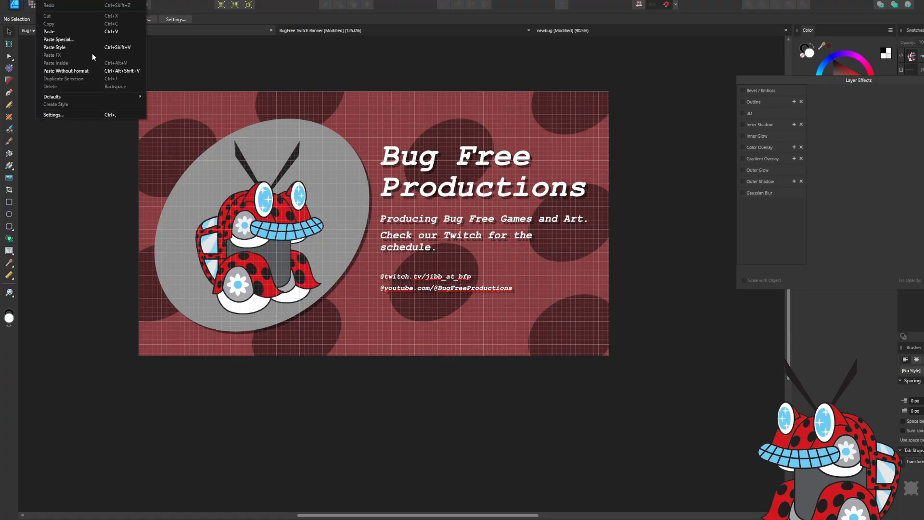
mouse_move(27, 1)
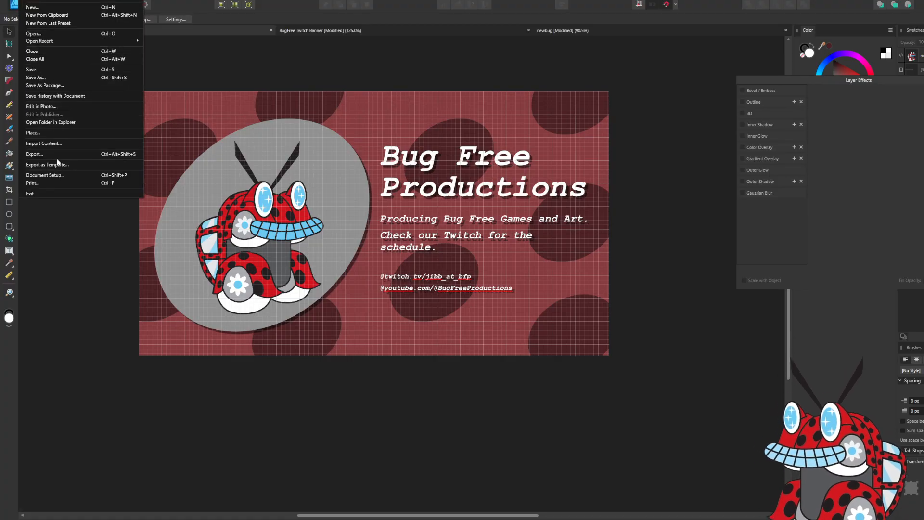
click(56, 176)
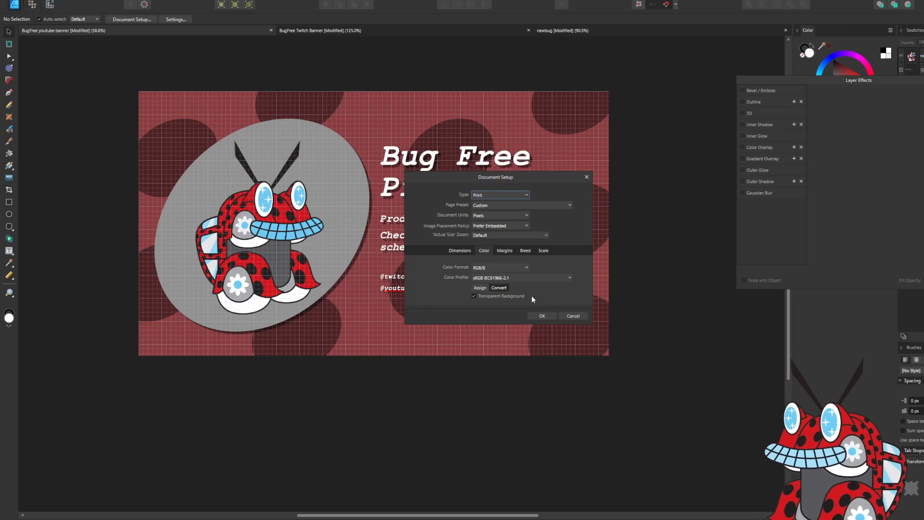
click(465, 251)
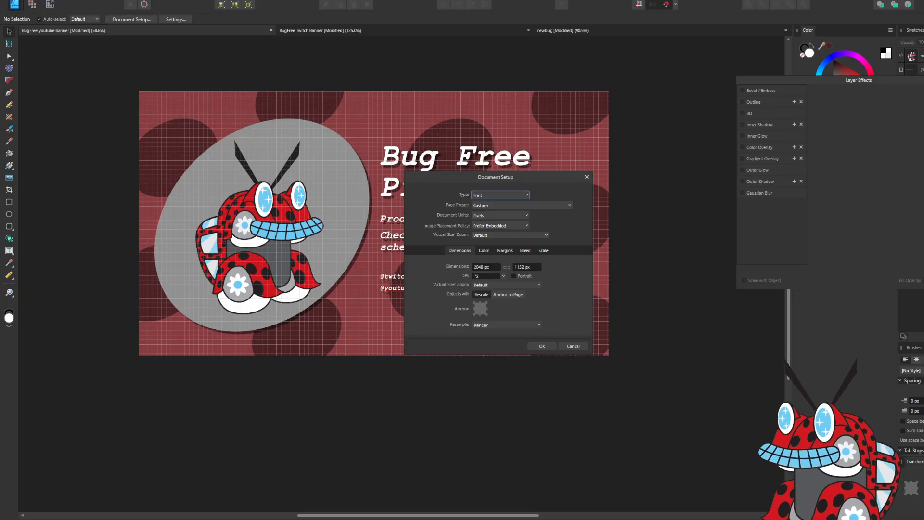
Switch to the Notepad notes and highlight the YouTube height value 1152 to compare it with the document dimensions.
key(alt+Tab)
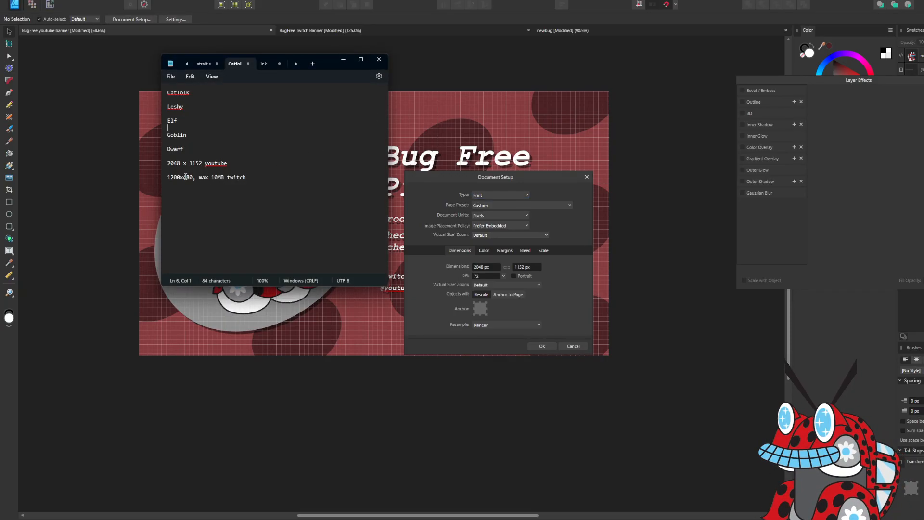
click(191, 164)
double_click(194, 163)
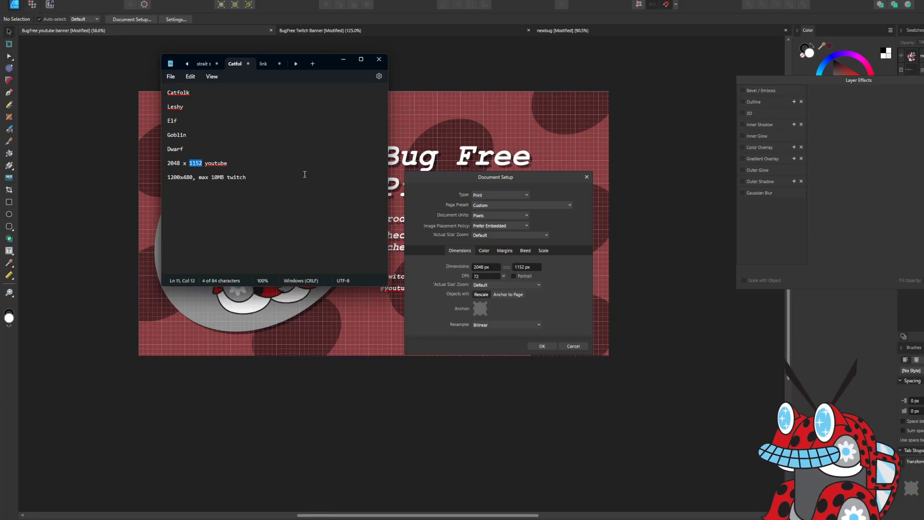